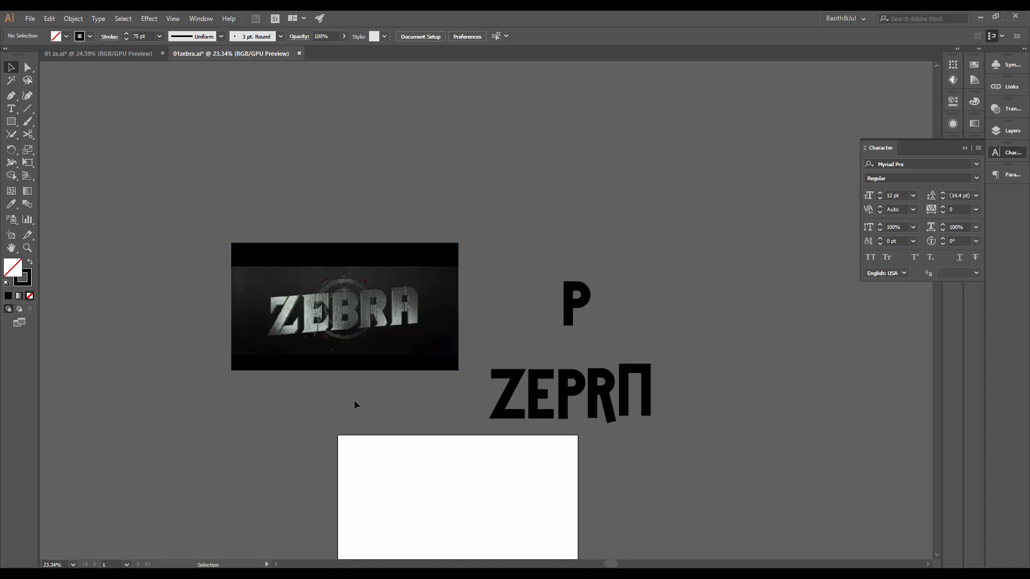
Move the loose letter P well away to the right of the lettering and the reference image
drag(377, 333, 319, 361)
key(ctrl+z)
key(space)
drag(499, 337, 806, 363)
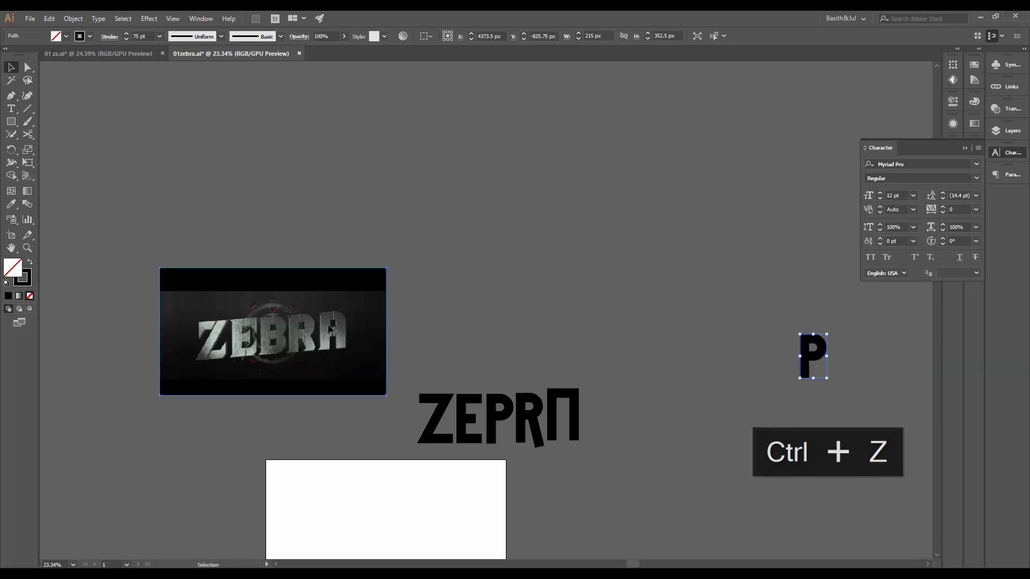
Position the ZEBRA reference image directly above the black lettering and lock it in place
drag(290, 326, 523, 306)
key(space)
drag(563, 407, 512, 380)
scroll(511, 380, up, 4)
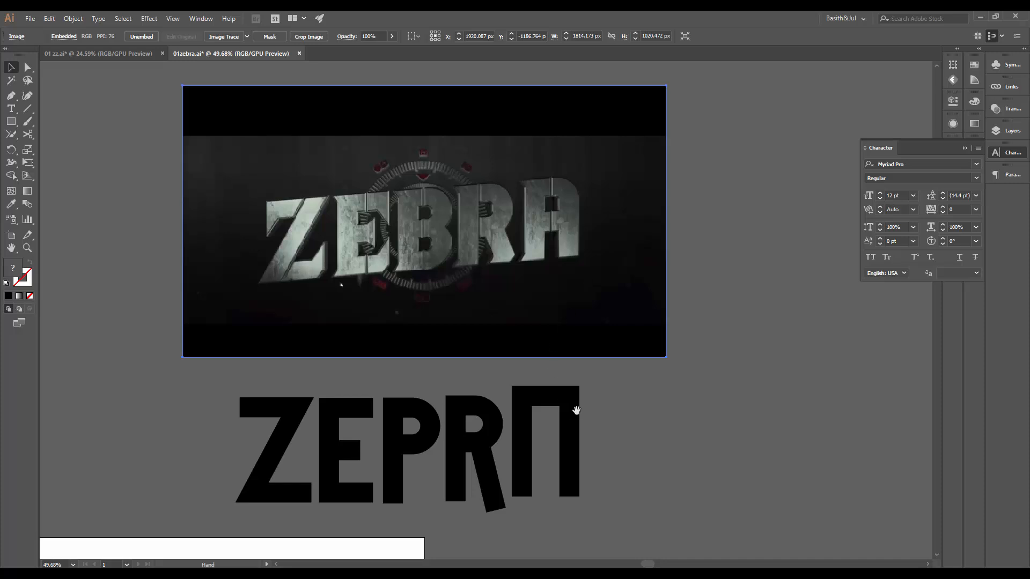
scroll(588, 329, up, 1)
click(653, 410)
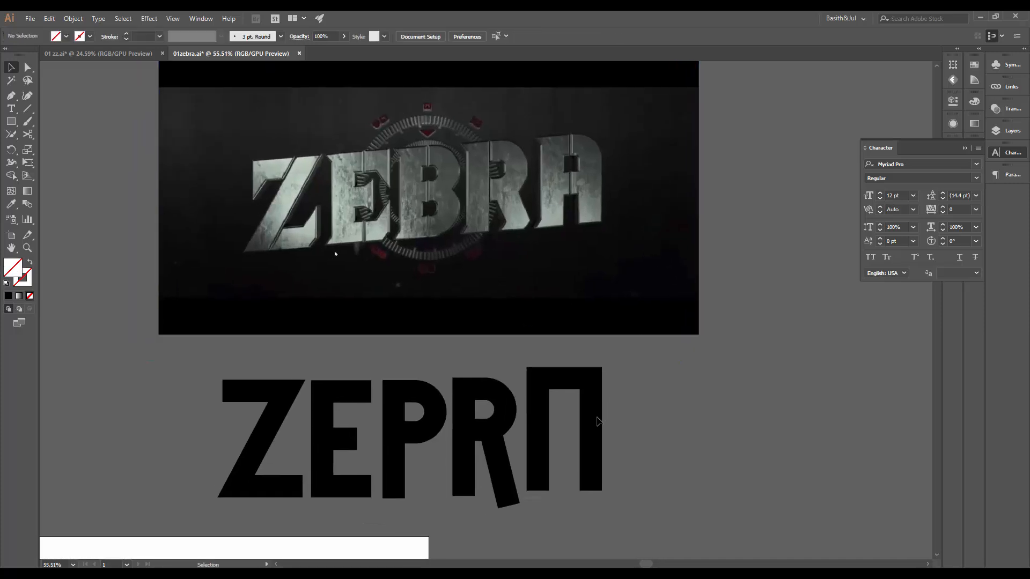
click(605, 299)
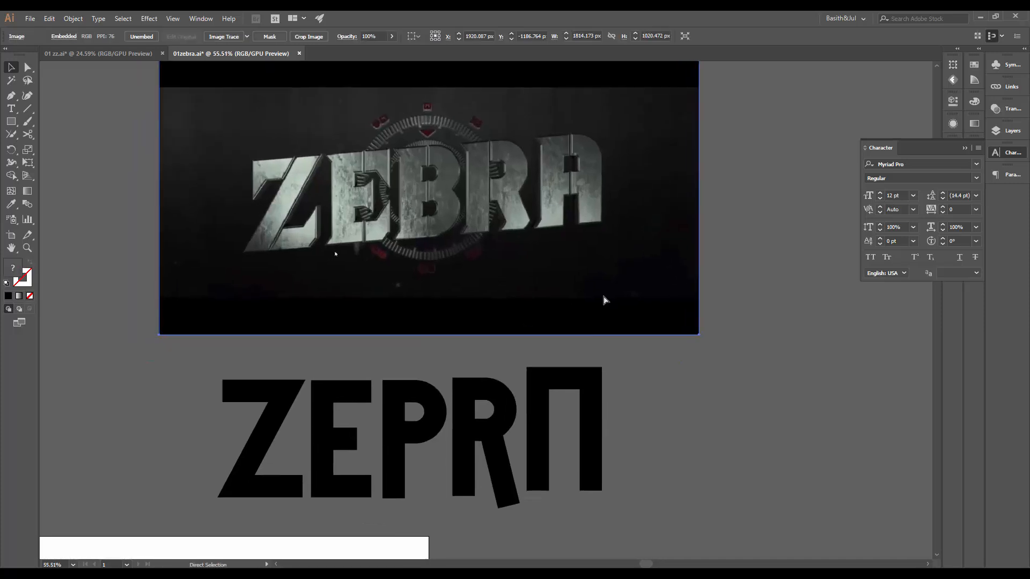
key(ctrl+2)
Lower the top anchor points of the last letter so its path is 376.5 px high
click(592, 397)
drag(550, 401, 601, 377)
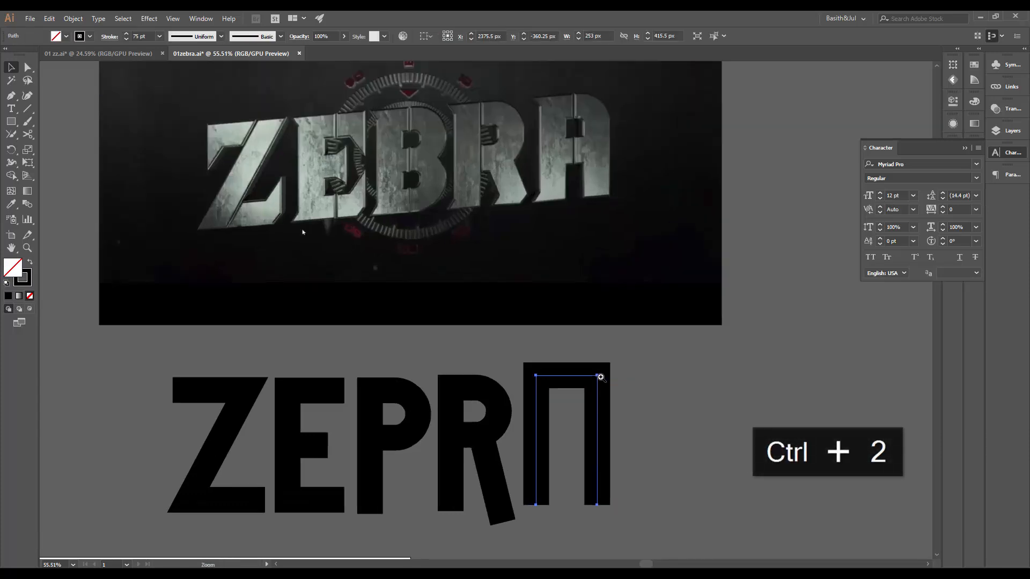
key(a)
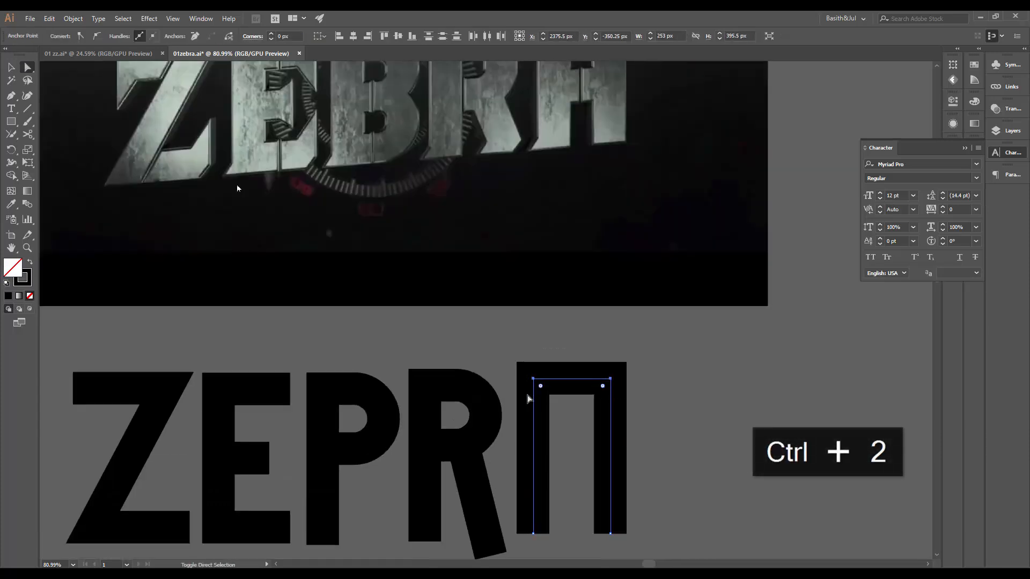
key(shift+Down)
key(shift+Down)
key(Up)
key(v)
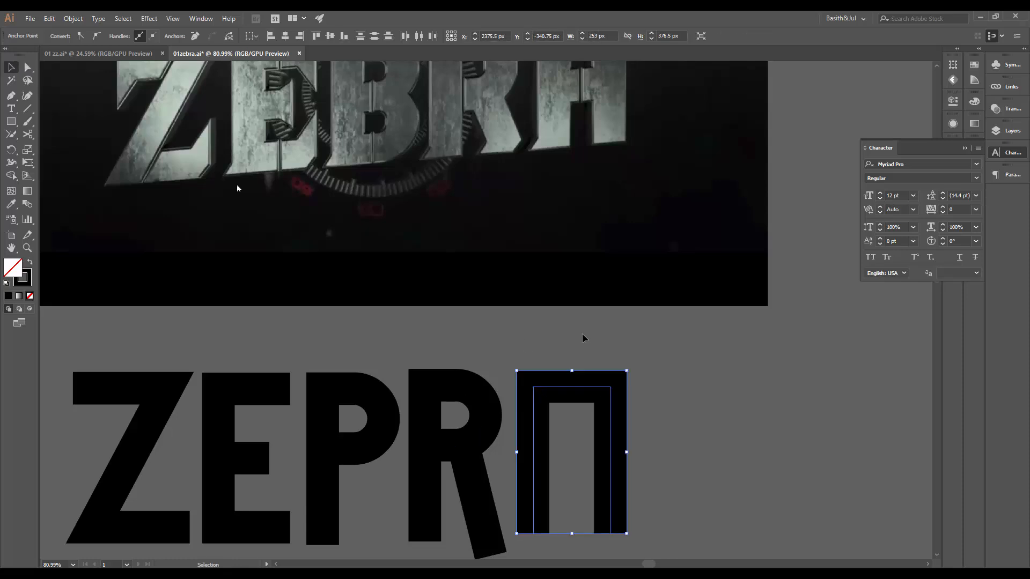
Narrow the last letter by moving its right leg's anchor points 30 px inward
key(a)
scroll(569, 536, down, 2)
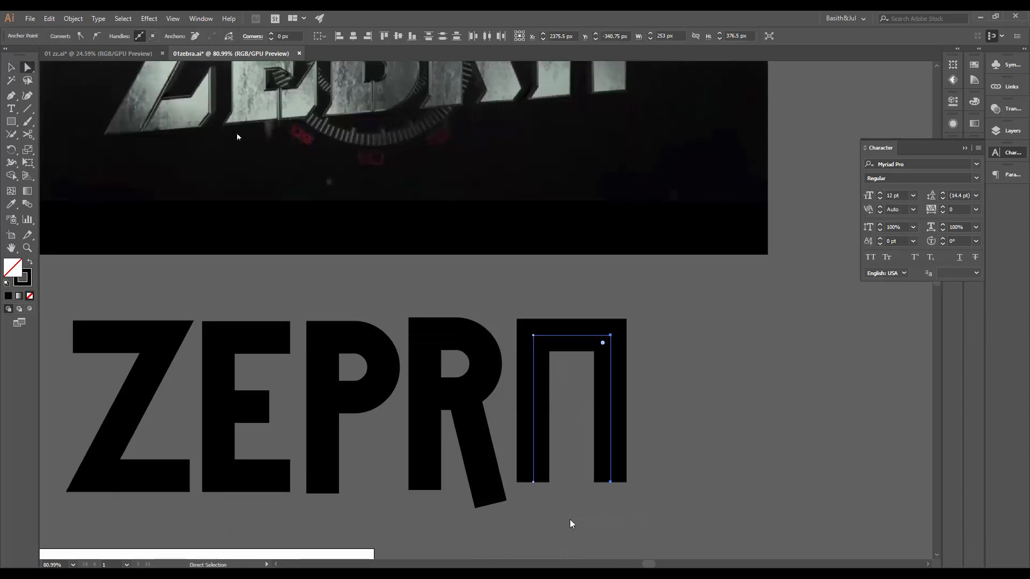
key(shift+Left)
key(shift+Left)
key(shift+Left)
click(631, 424)
key(ctrl+space)
drag(651, 390, 600, 443)
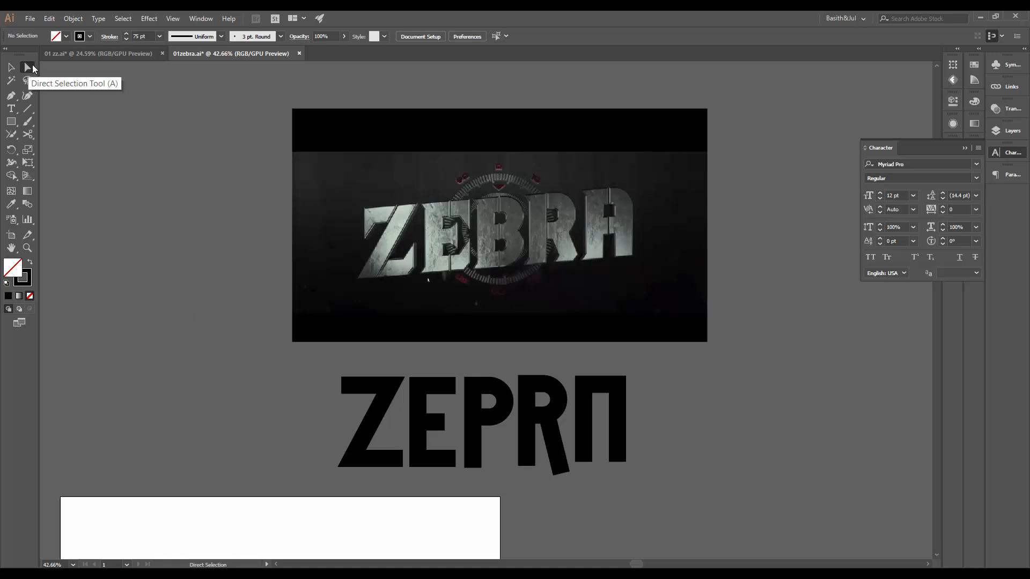
Select the upper anchor points of all five letters and lower them together to shorten the lettering
drag(552, 424, 688, 441)
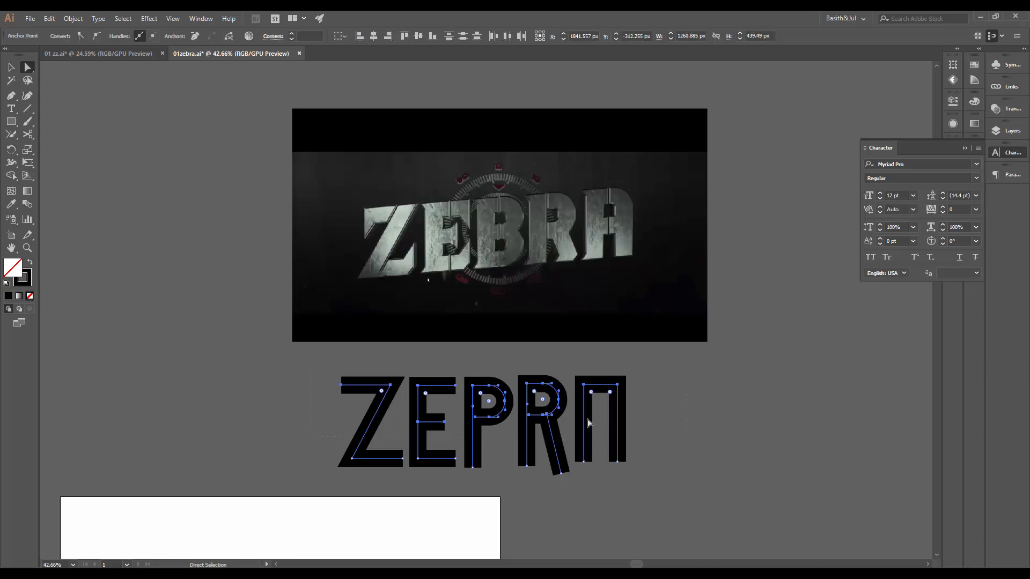
key(shift+Down)
key(shift+Down)
key(shift+Down)
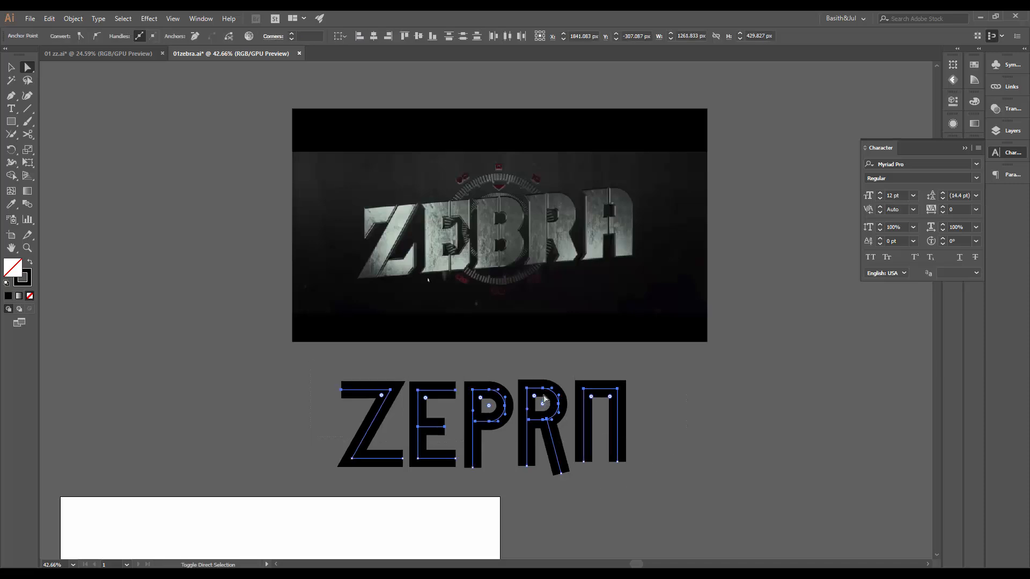
key(shift+Down)
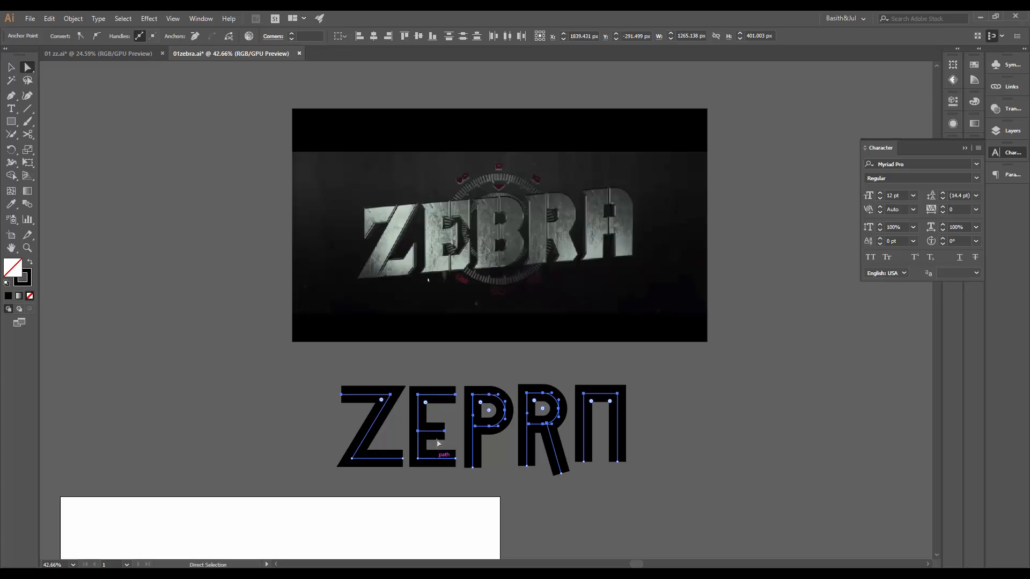
Nudge the selected upper anchor points back up to an overall height of about 413 px and deselect the letters
key(Up)
key(Up)
key(Up)
key(Up)
key(Up)
key(Up)
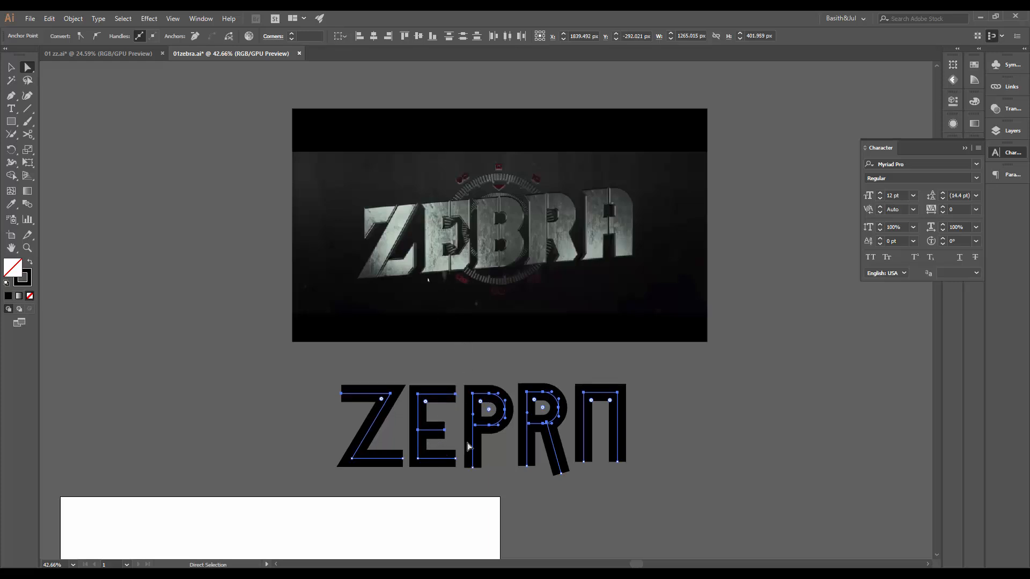
key(Up)
key(Up)
key(Up)
key(Up)
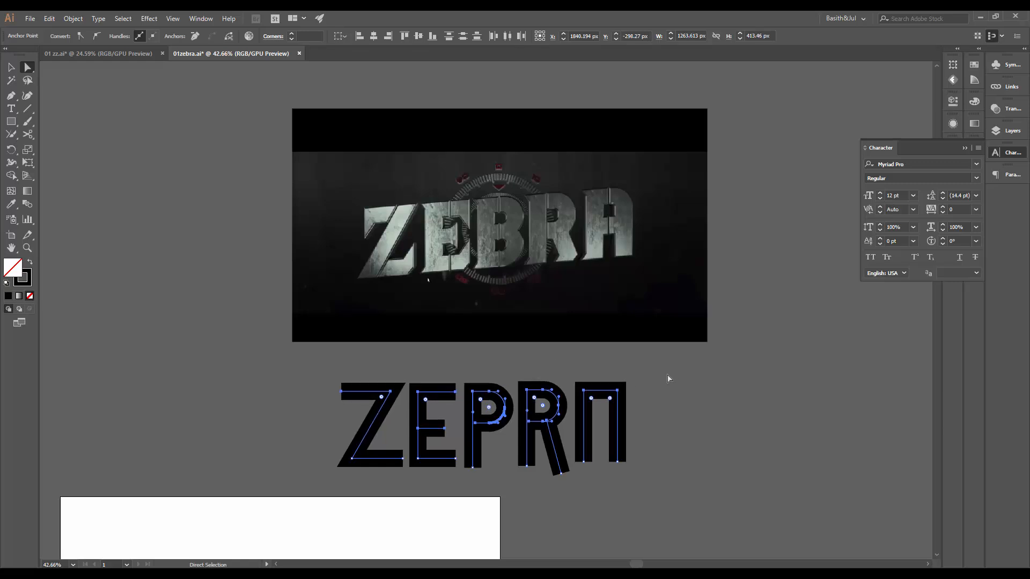
click(315, 374)
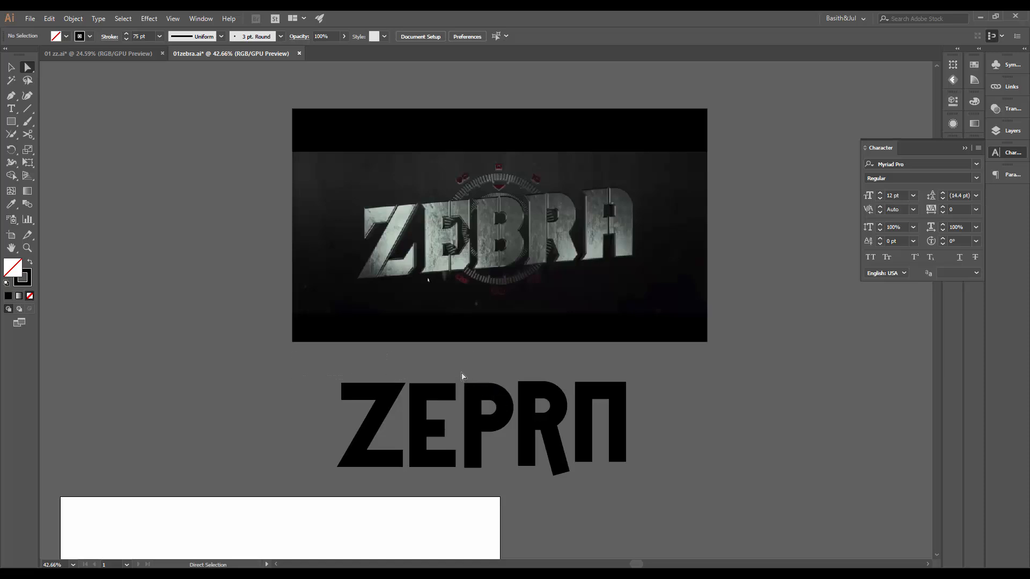
Reselect the upper anchor points of all letters, leaving out the E's middle bar, and lower them to shorten the lettering further
drag(463, 375, 572, 441)
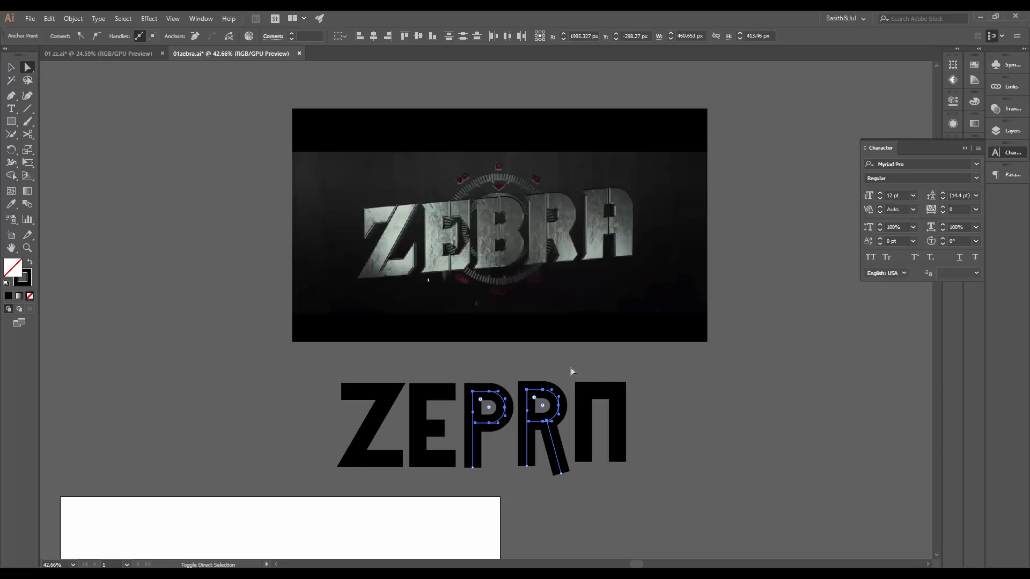
shift+click(615, 405)
drag(396, 410, 304, 412)
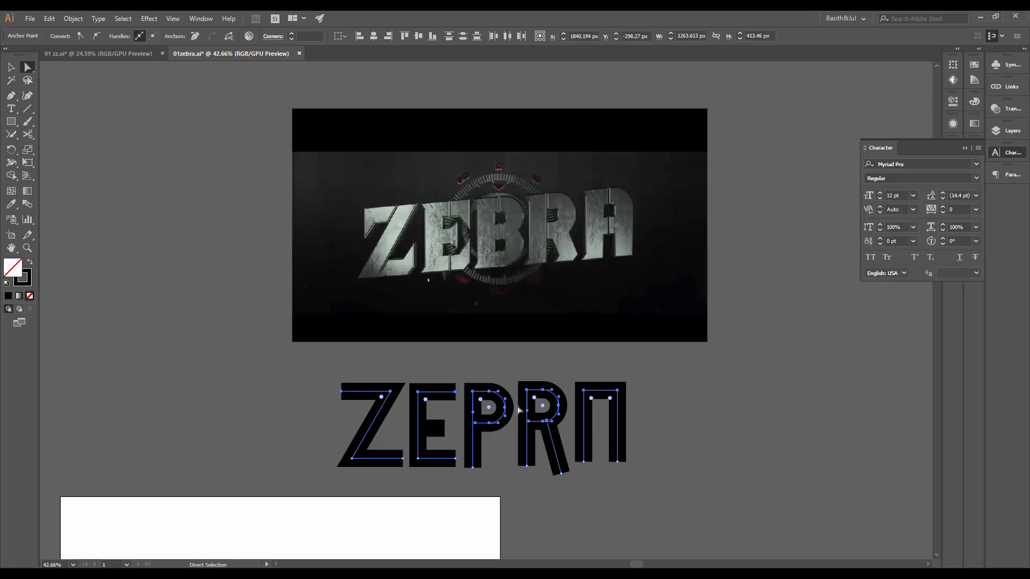
key(shift+Down)
key(shift+Down)
key(shift+Down)
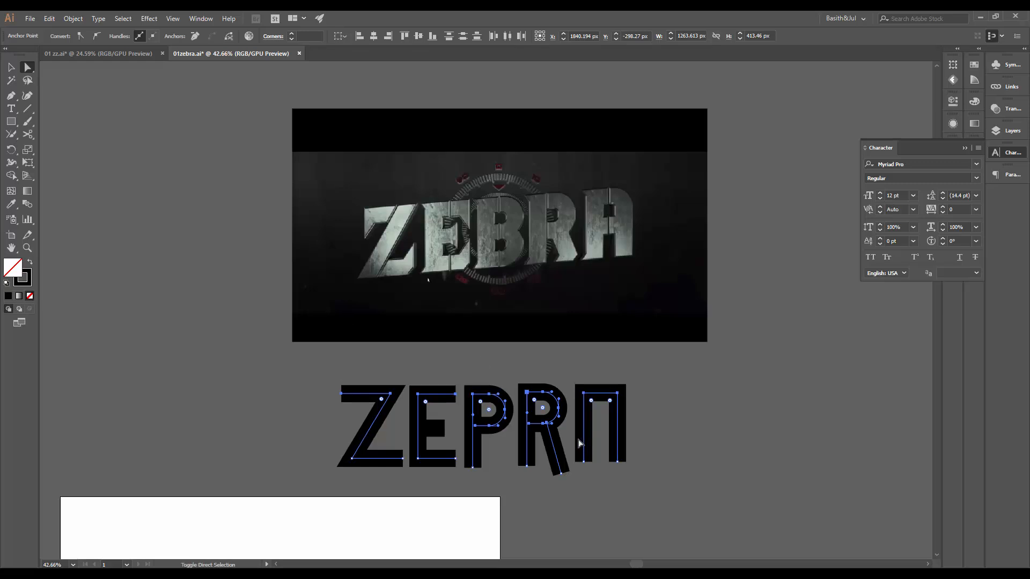
key(Up)
key(Up)
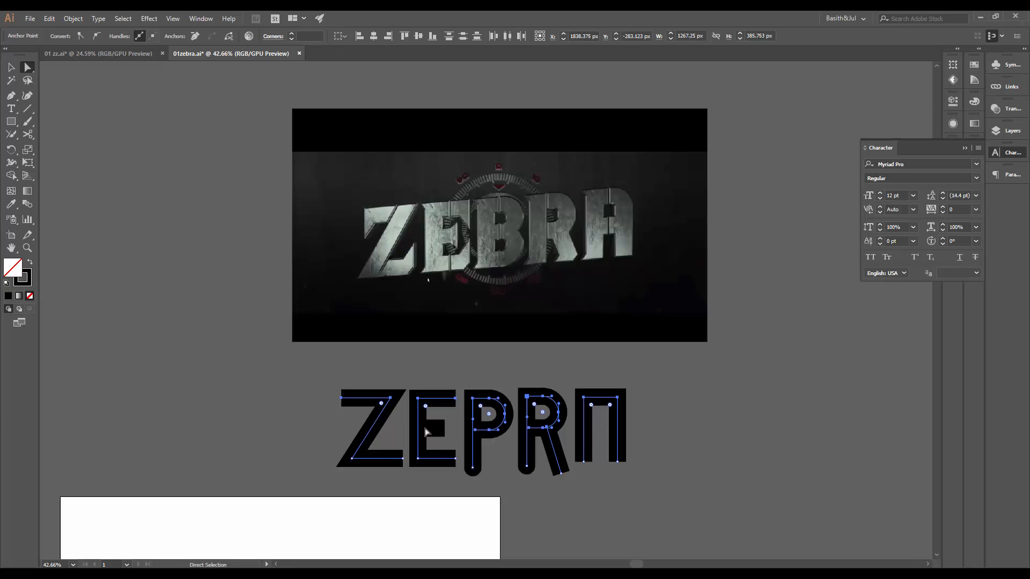
Undo the last change to the letters' anchor points
key(ctrl+space)
click(501, 466)
key(ctrl+z)
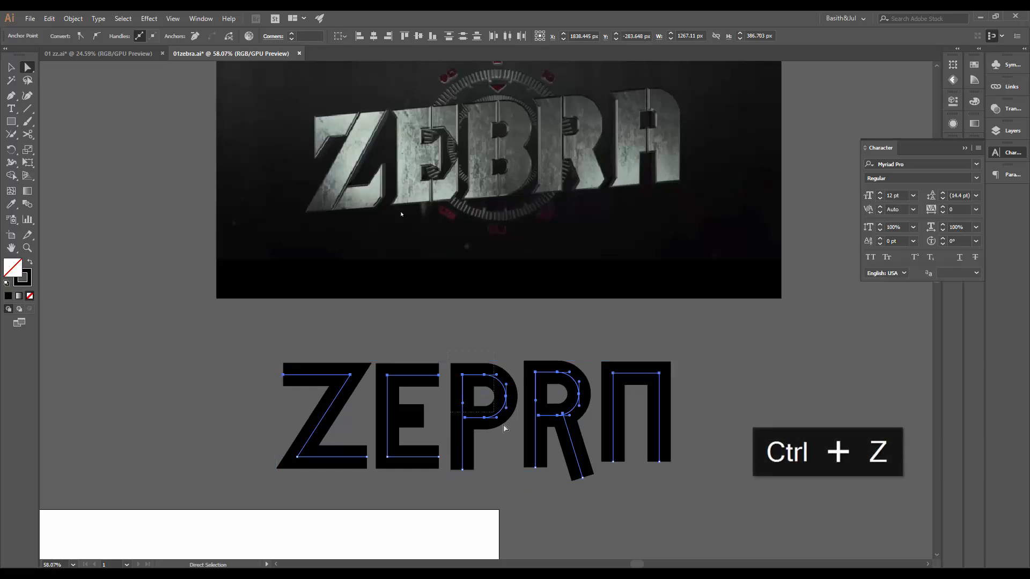
Reselect the upper anchor points of all letters except the E's middle bar and nudge them up to an overall height of about 390 px
drag(503, 425, 513, 430)
drag(521, 344, 593, 432)
drag(598, 343, 668, 397)
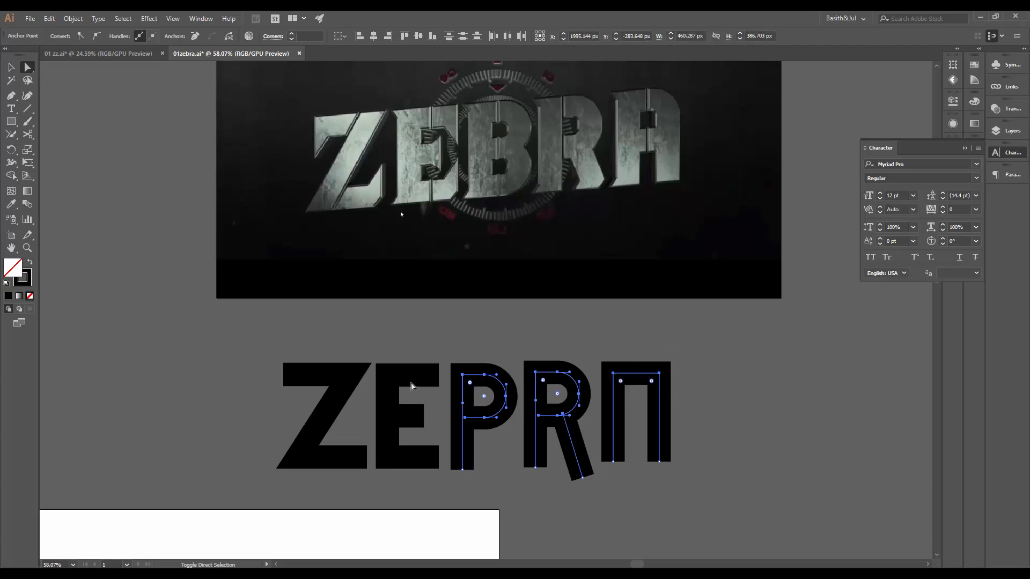
drag(441, 354, 276, 394)
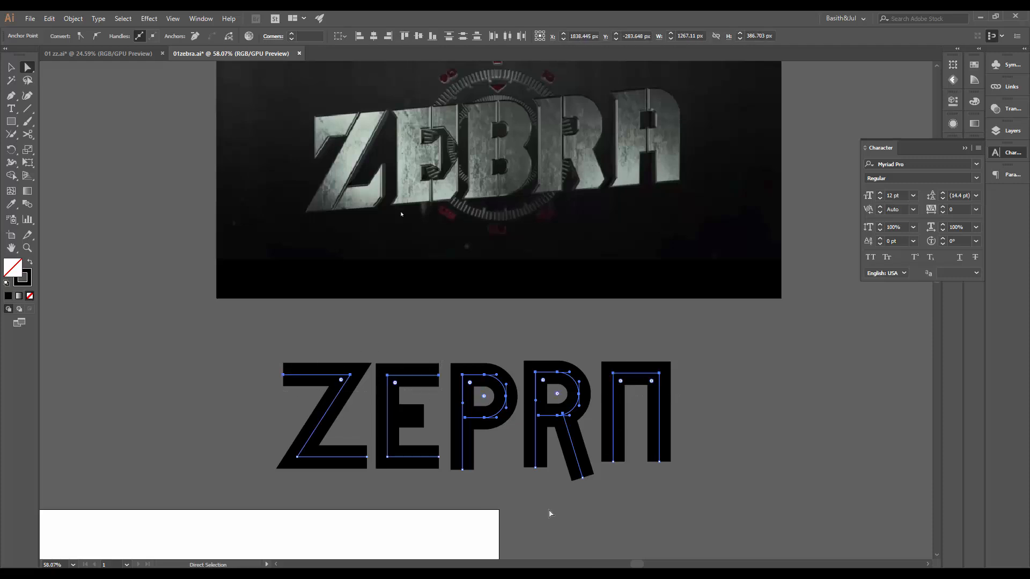
key(Up)
key(Up)
key(Up)
key(Up)
key(Down)
key(Down)
key(Down)
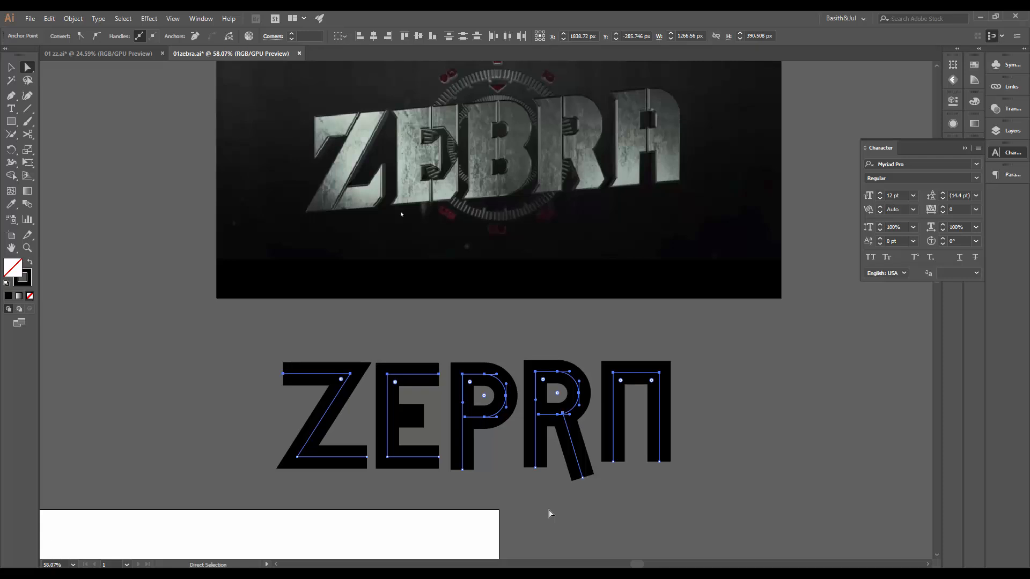
key(Up)
key(Up)
key(Up)
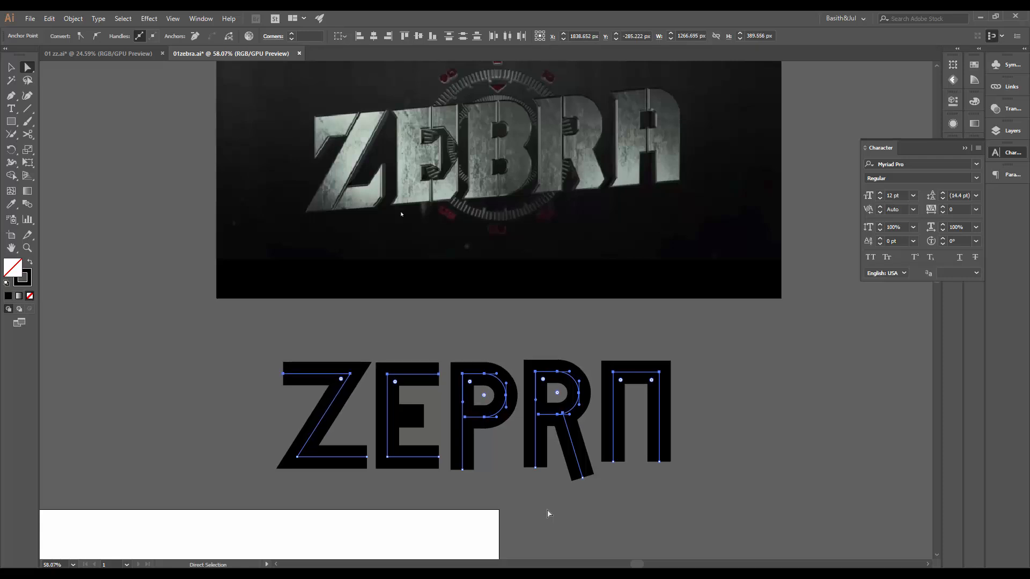
click(735, 427)
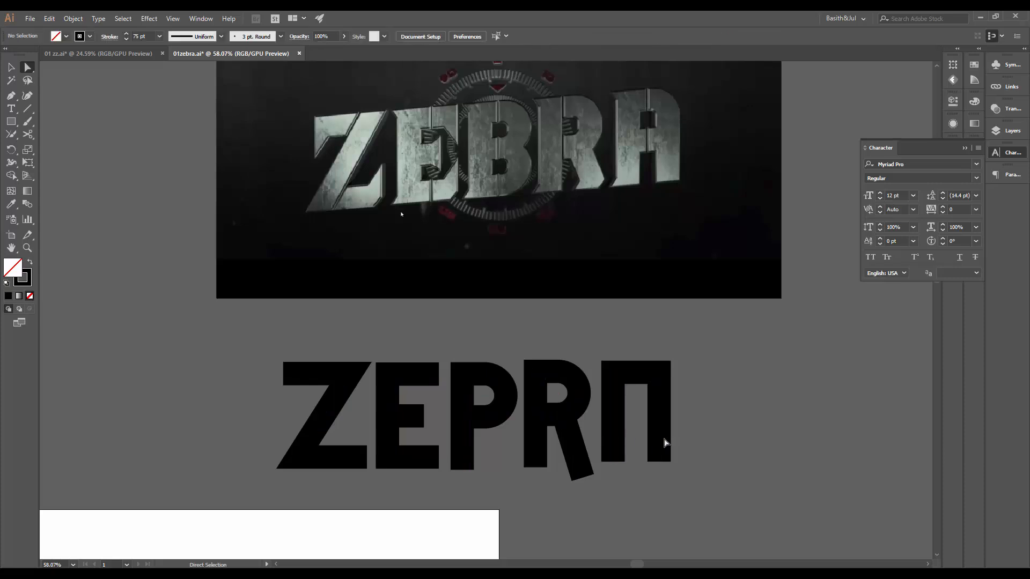
Show the rulers and place horizontal guides along the baseline and the top edge of the lettering
drag(671, 461, 637, 420)
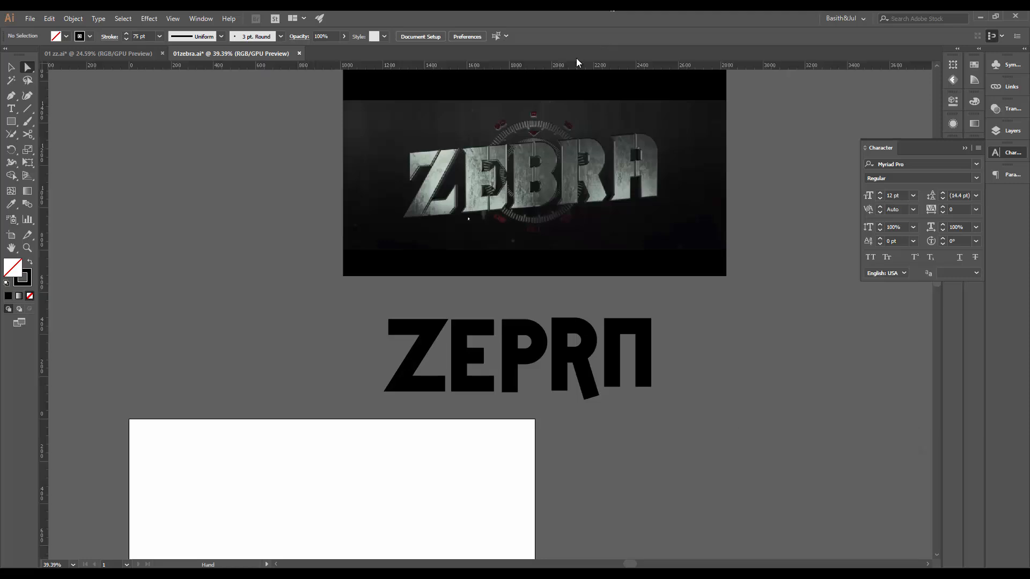
key(ctrl+r)
drag(605, 68, 633, 391)
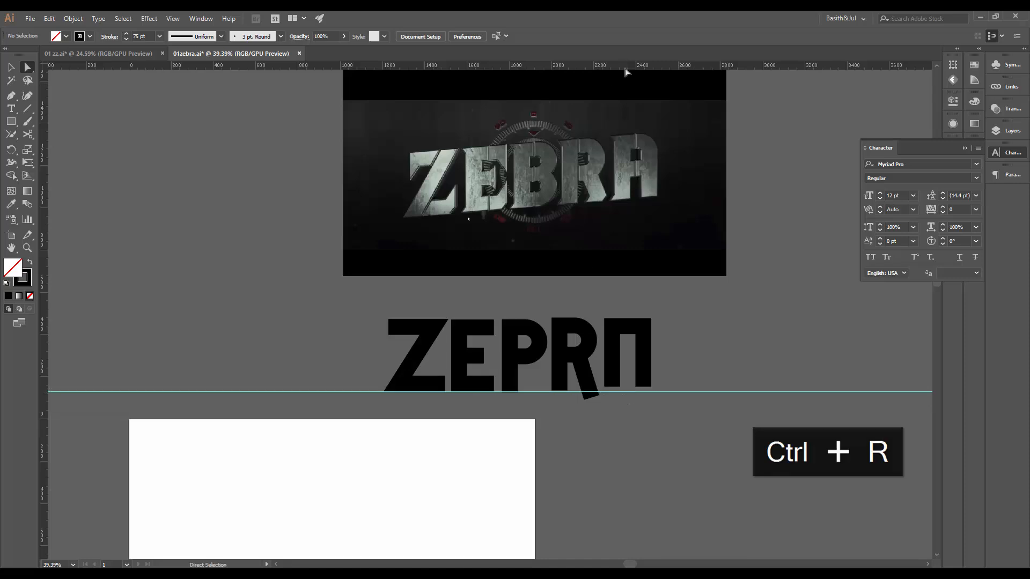
drag(635, 68, 636, 320)
scroll(616, 310, up, 4)
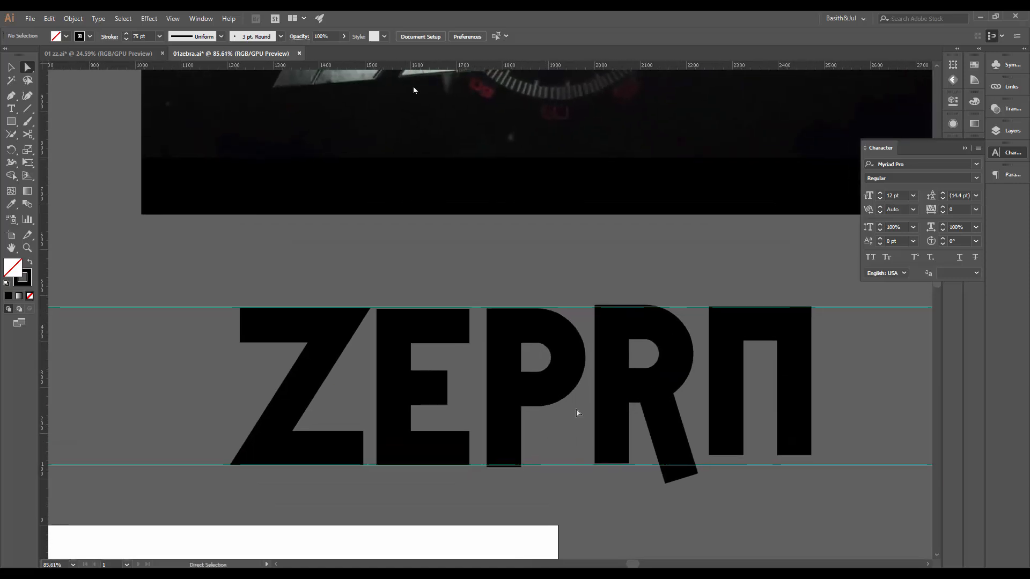
Delete the P-shaped body of the letter R, keeping its diagonal leg
click(611, 392)
key(v)
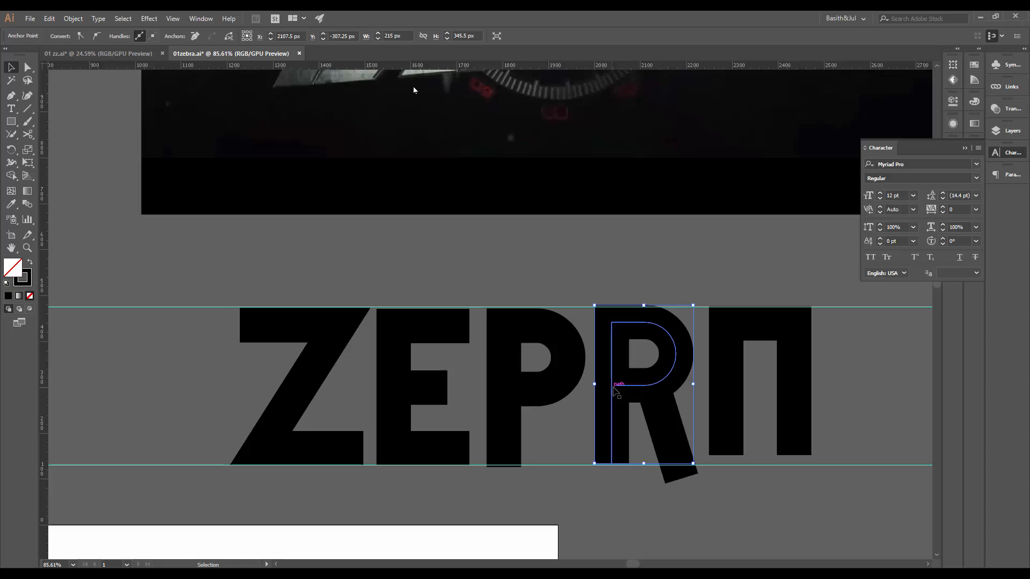
click(696, 275)
drag(663, 328, 646, 428)
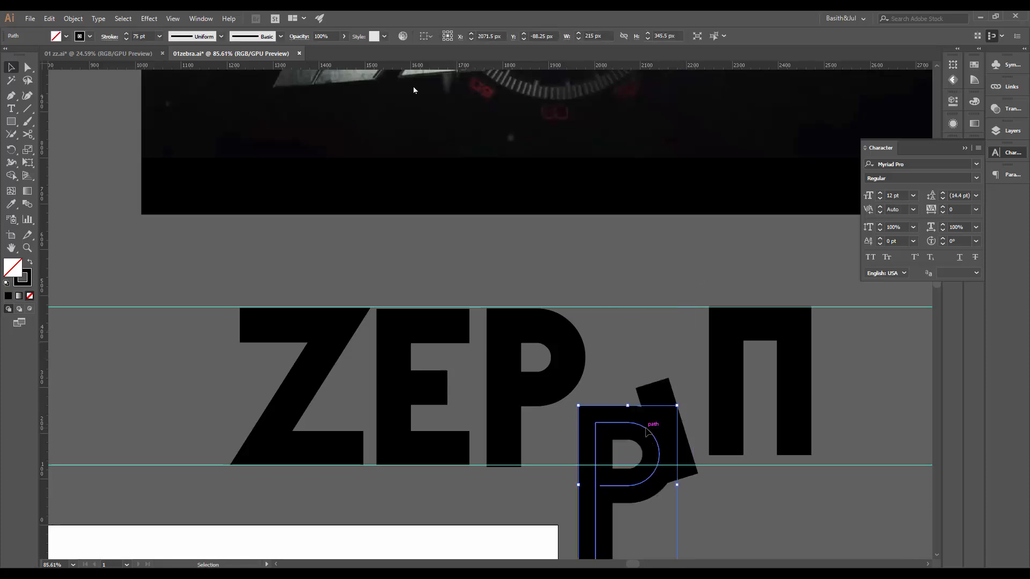
key(Delete)
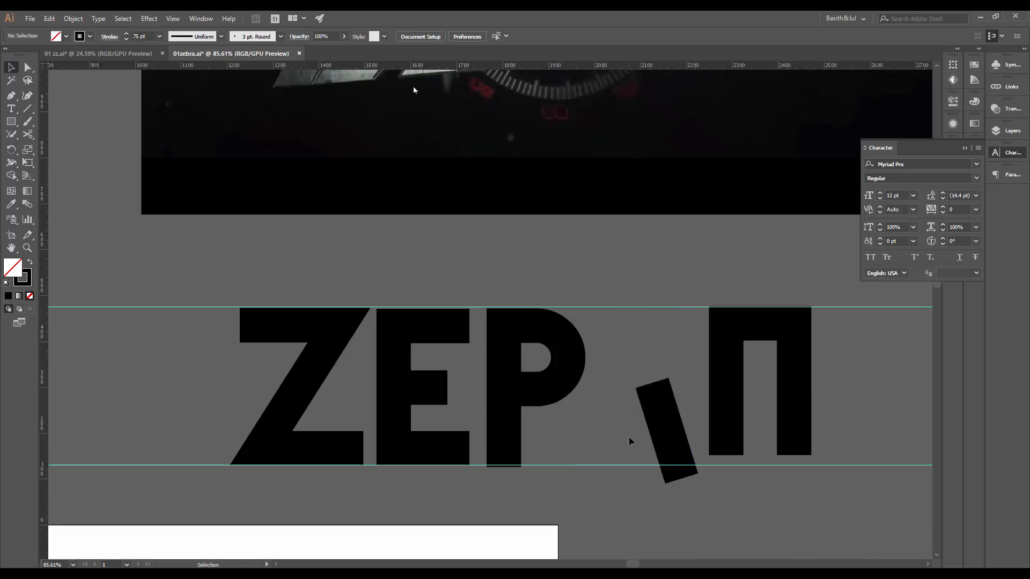
Duplicate the lettering's P to the right as the new body of the R and nudge it into line with the diagonal leg
click(552, 387)
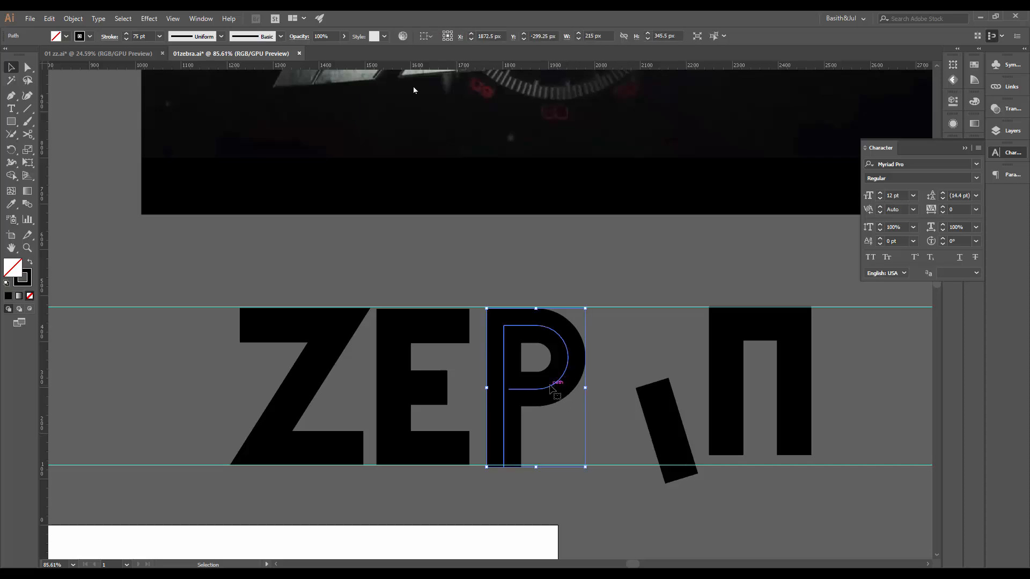
drag(552, 387, 668, 387)
key(shift+Right)
key(shift+Right)
key(shift+Right)
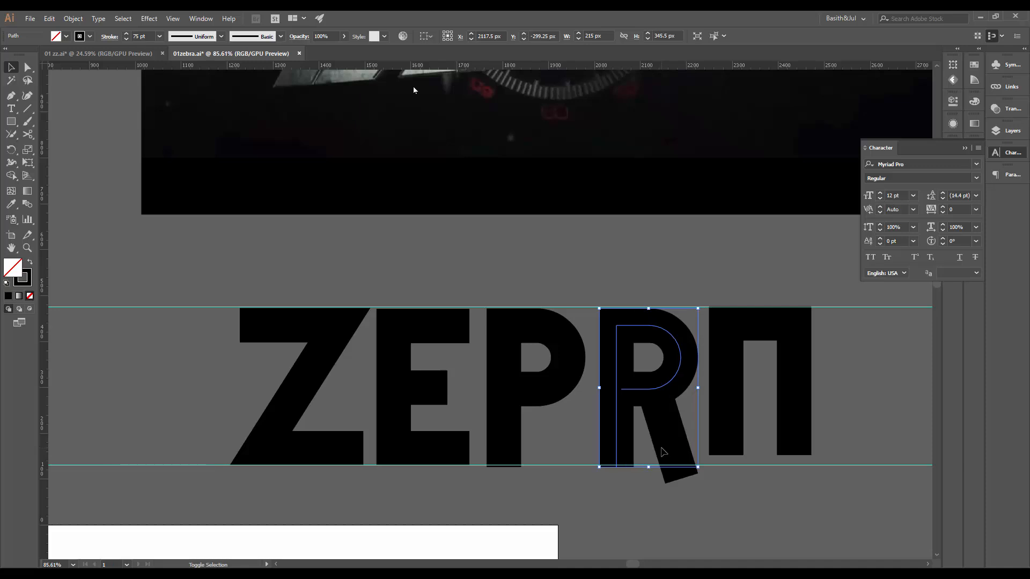
key(shift+Left)
key(Right)
key(Right)
key(Right)
key(Right)
key(Right)
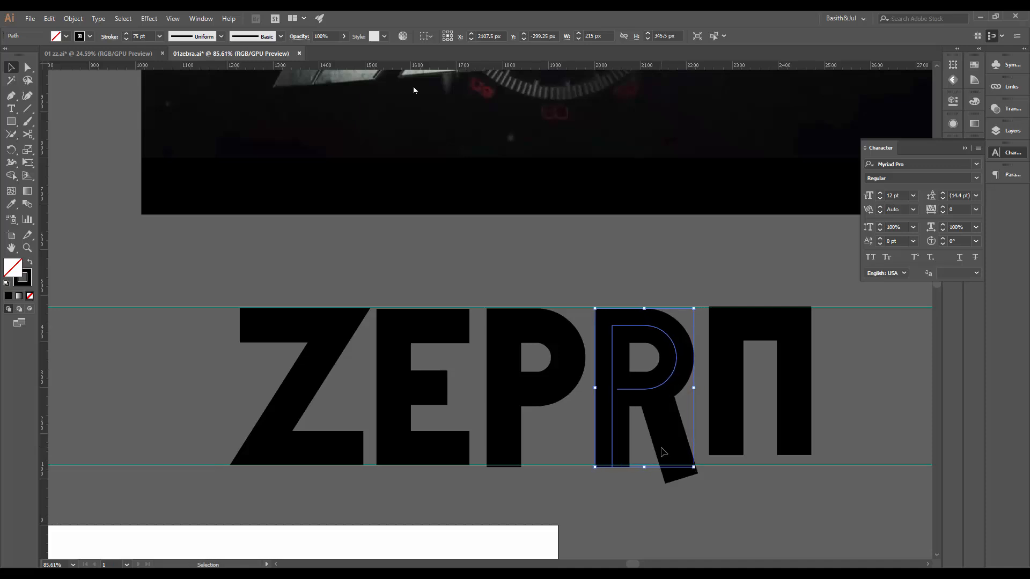
click(861, 411)
drag(824, 504, 765, 485)
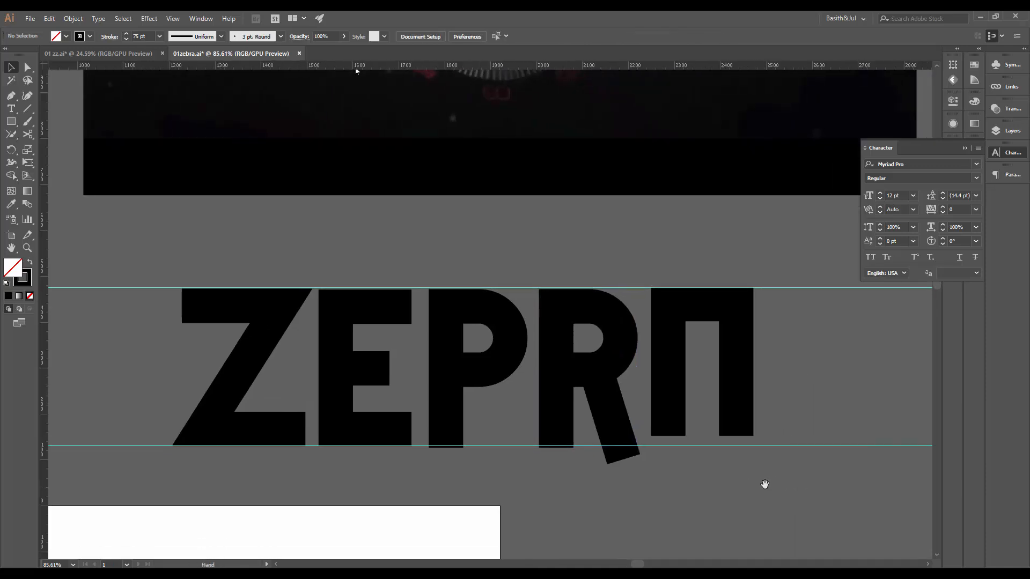
Extend both legs of the letter A down by 20 px to reach the baseline guide
key(a)
drag(782, 398, 646, 447)
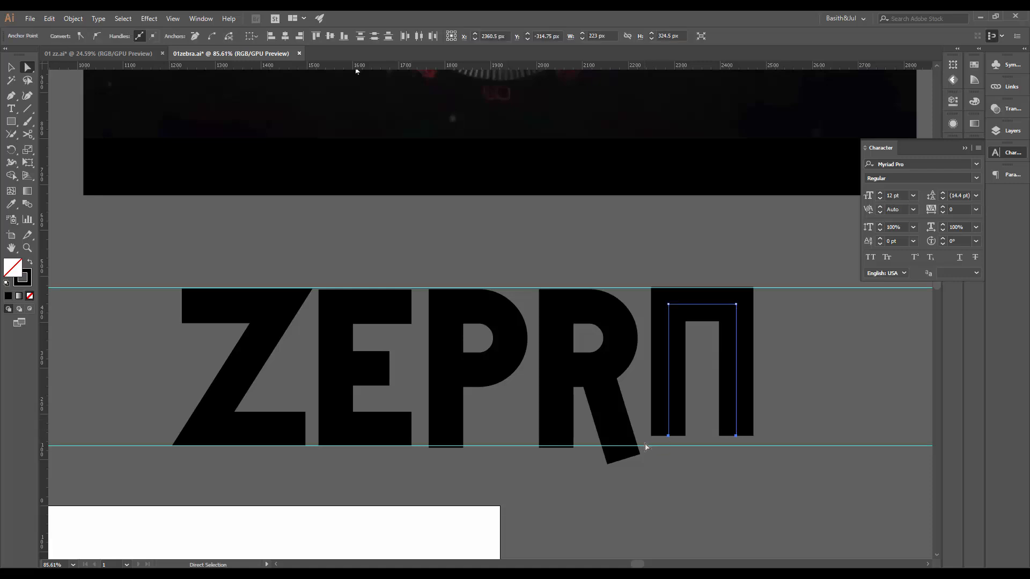
key(shift+Down)
key(shift+Down)
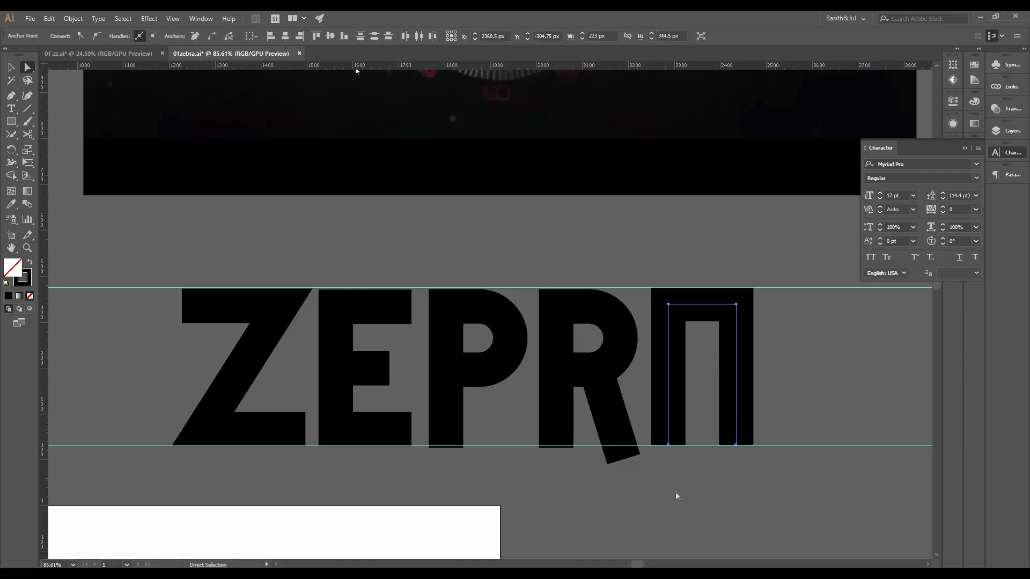
click(394, 457)
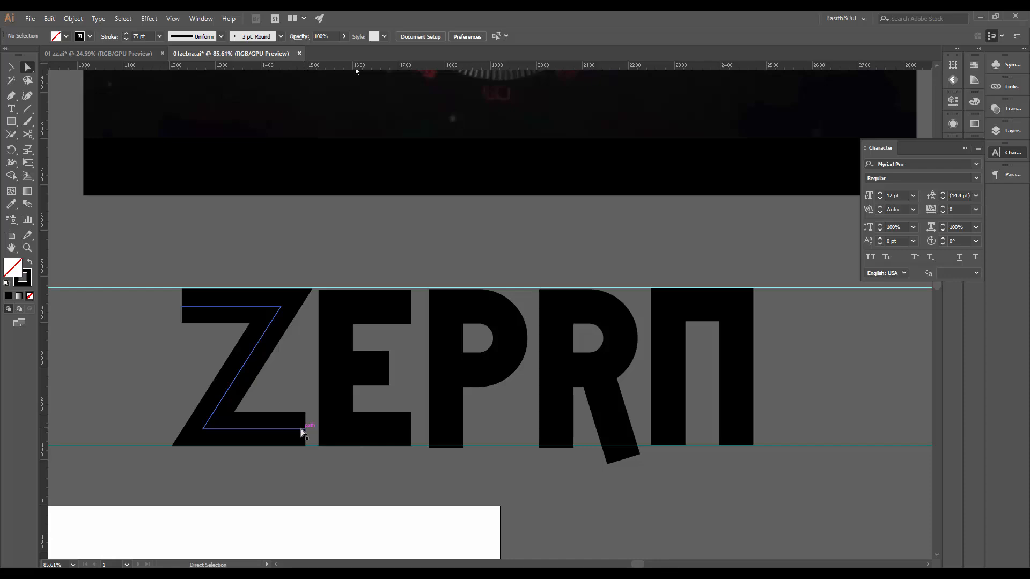
Draw a horizontal crossbar about 142 px long between the legs of the letter A with the Pen tool
key(v)
drag(805, 330, 601, 384)
drag(876, 377, 750, 422)
drag(665, 383, 887, 321)
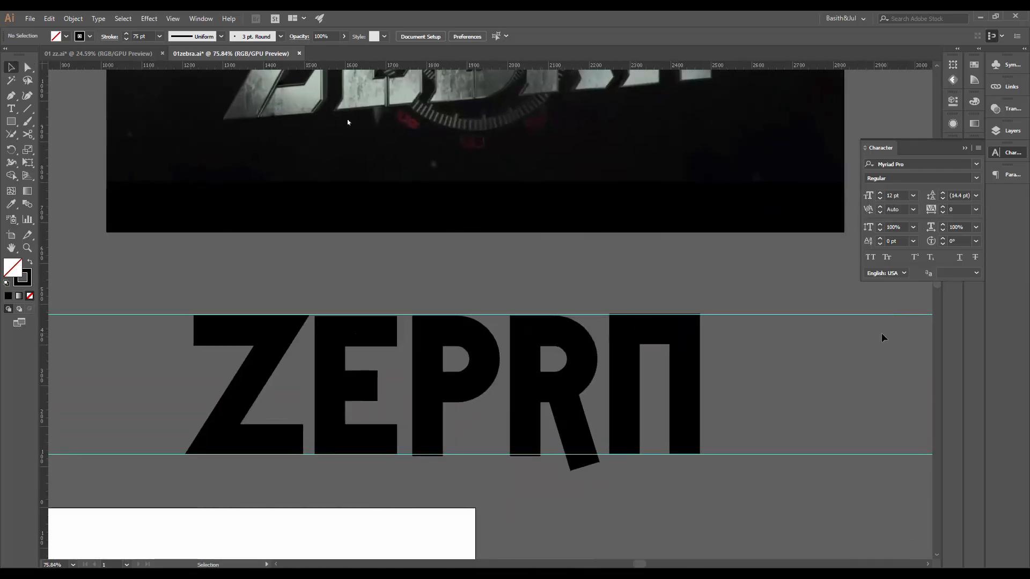
key(p)
click(624, 381)
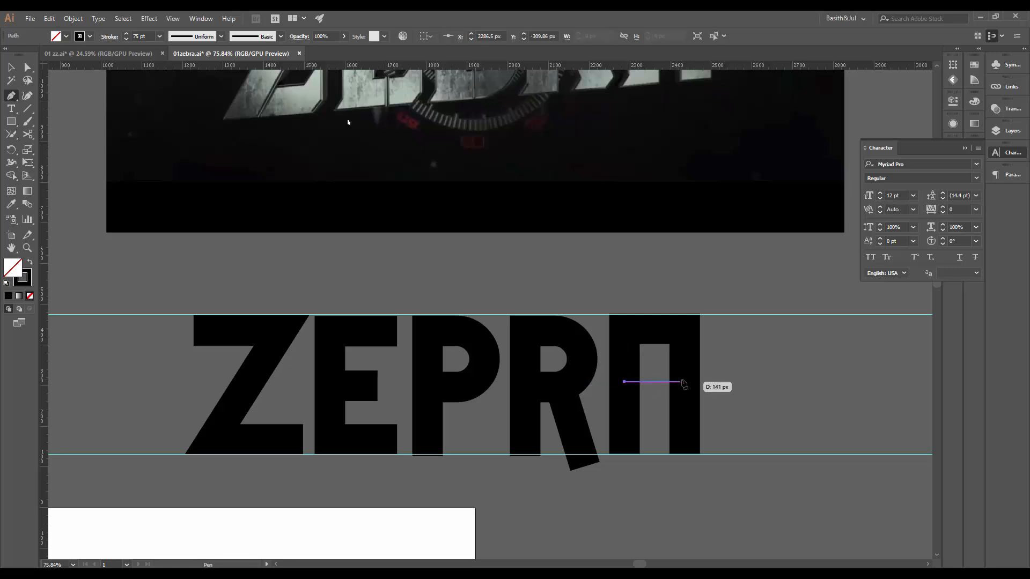
click(681, 382)
key(v)
click(769, 359)
drag(770, 359, 737, 384)
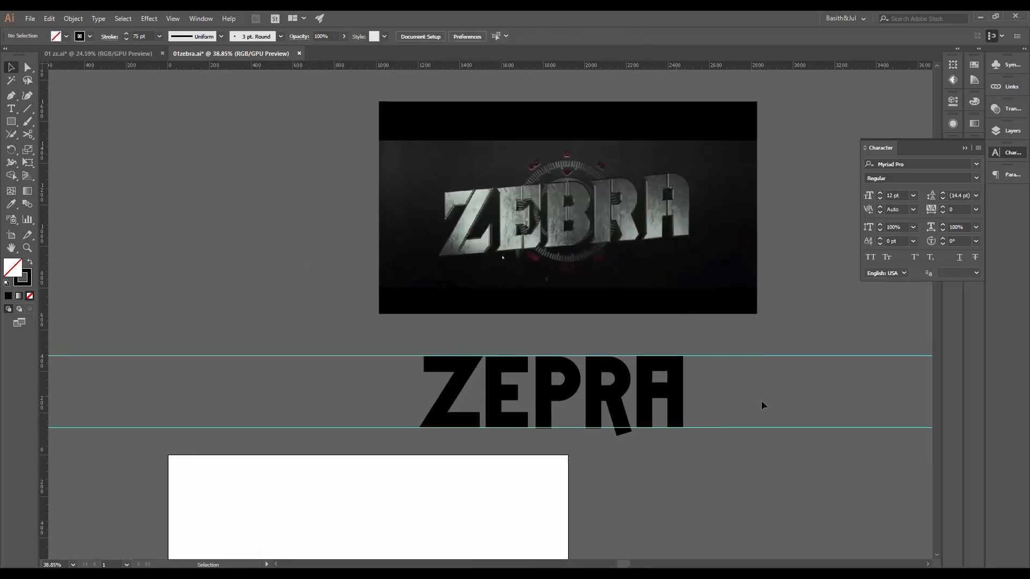
Narrow the letter A to a path width of 213 px by nudging its right leg and crossbar end inward
click(665, 394)
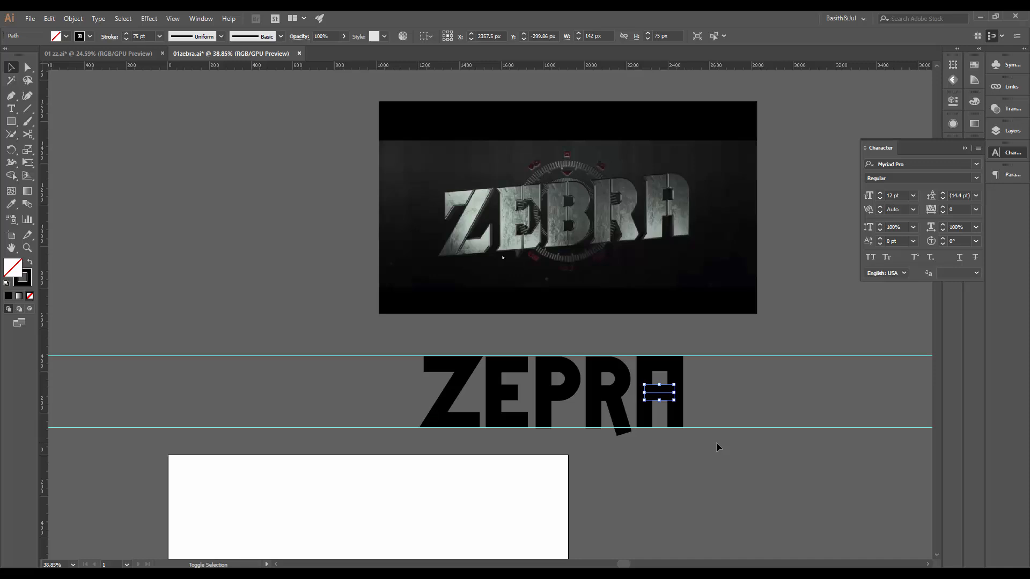
key(a)
click(715, 442)
drag(701, 346, 663, 441)
key(Left)
key(Left)
key(Left)
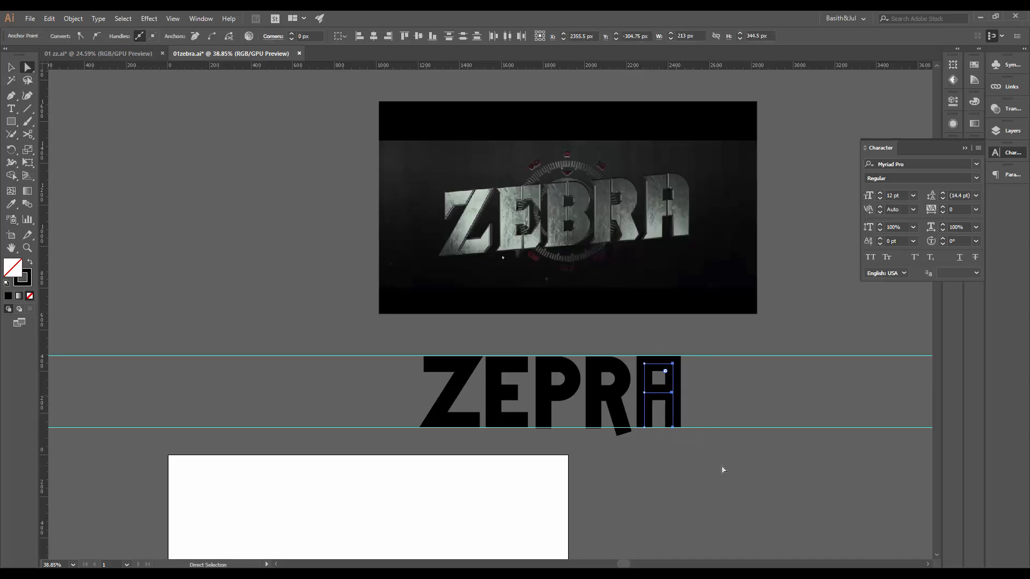
click(735, 426)
Compare the drawn lettering with the reference title and examine the corner shapes and cuts of its letters up close
drag(465, 340, 494, 334)
scroll(592, 379, down, 2)
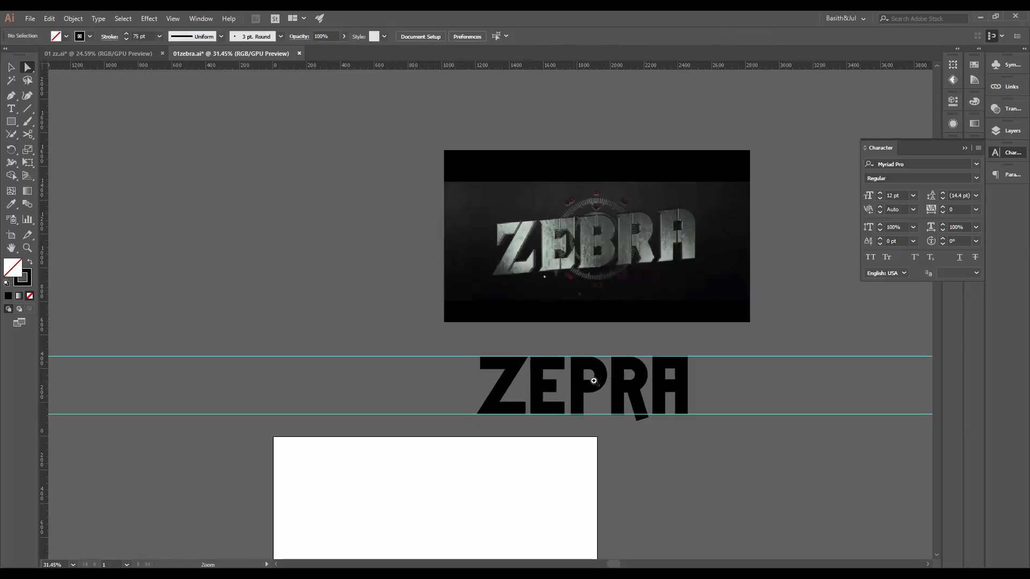
drag(718, 370, 769, 357)
drag(757, 391, 651, 413)
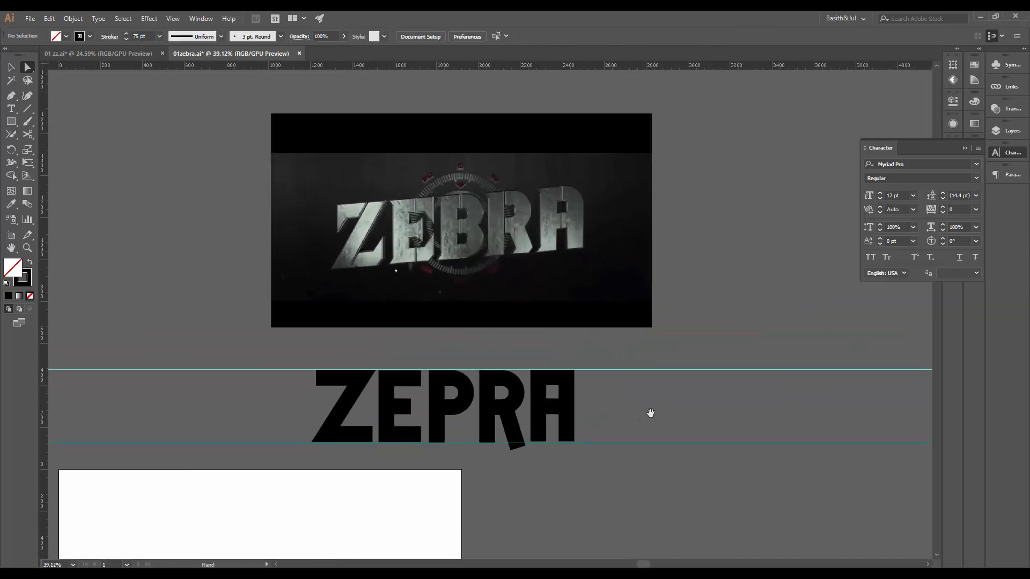
drag(436, 409, 579, 428)
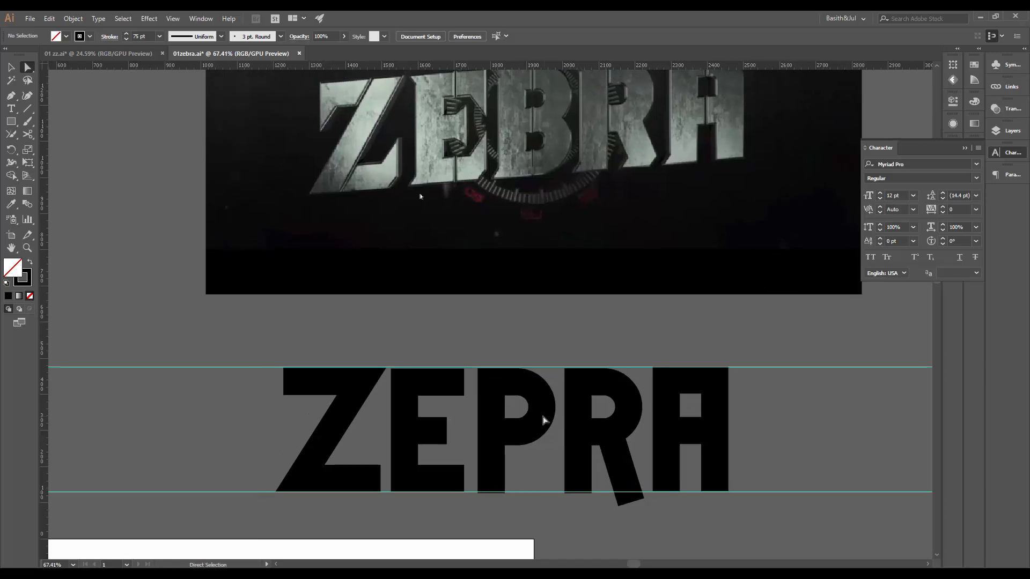
scroll(774, 402, down, 2)
drag(772, 453, 660, 421)
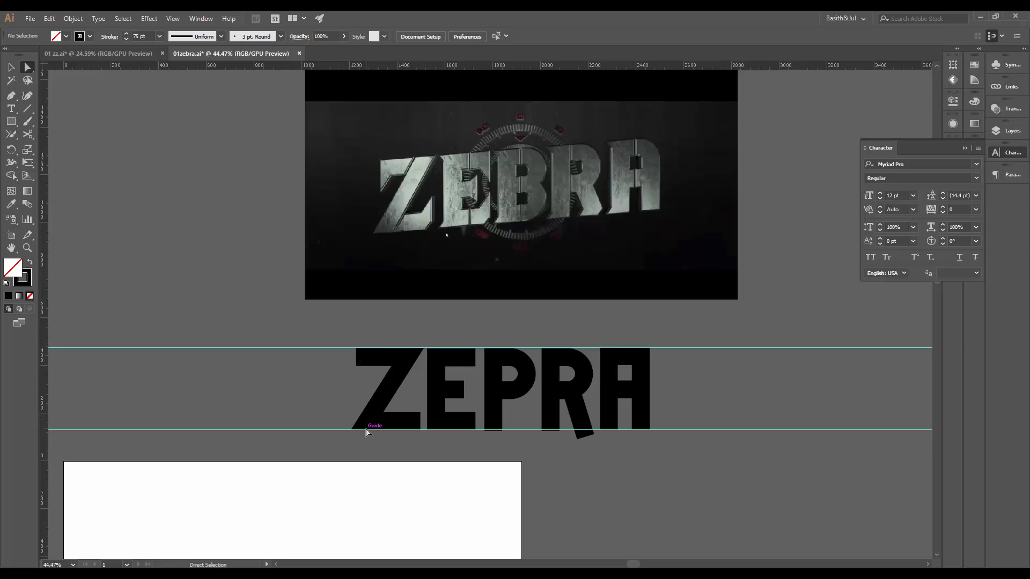
key(ctrl+space)
drag(392, 148, 492, 142)
drag(487, 202, 644, 223)
drag(671, 224, 584, 307)
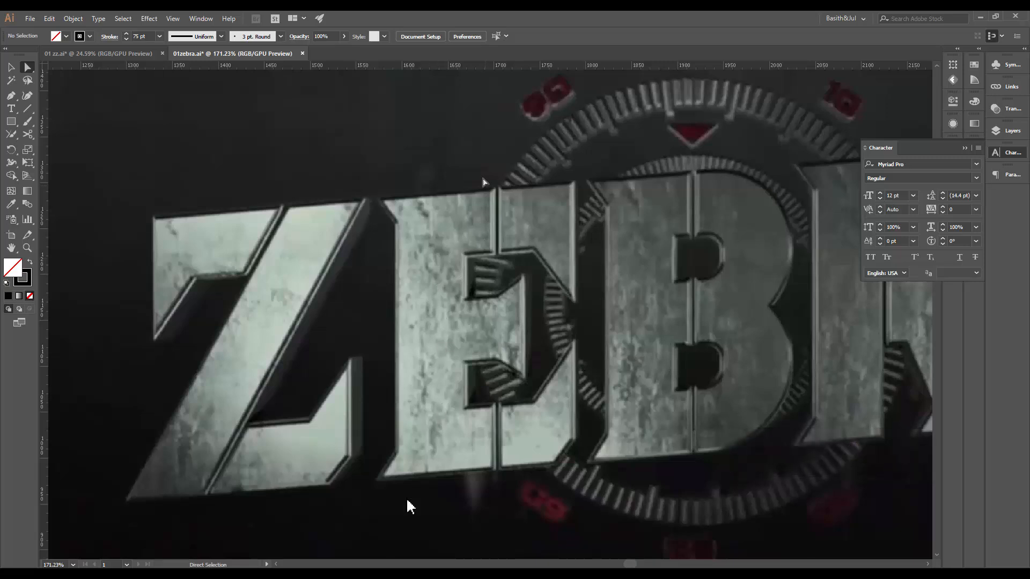
key(ctrl+space)
drag(522, 243, 451, 311)
drag(699, 202, 672, 261)
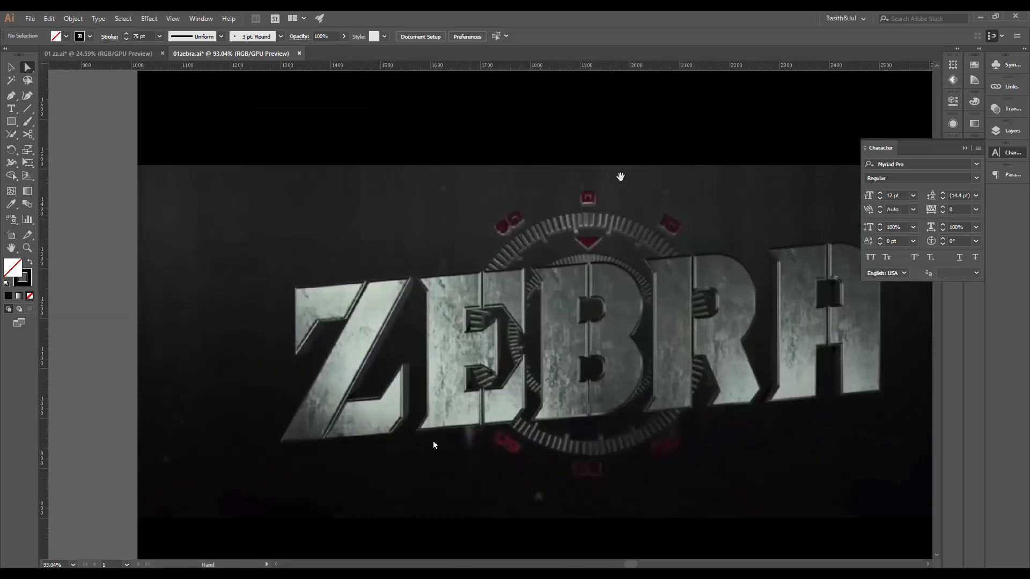
drag(572, 173, 529, 146)
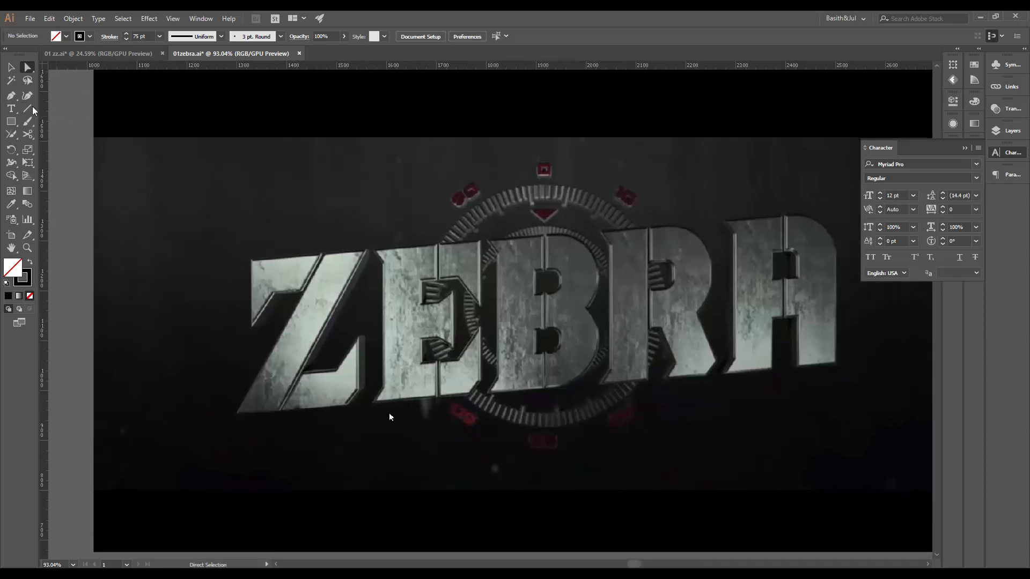
scroll(318, 227, up, 3)
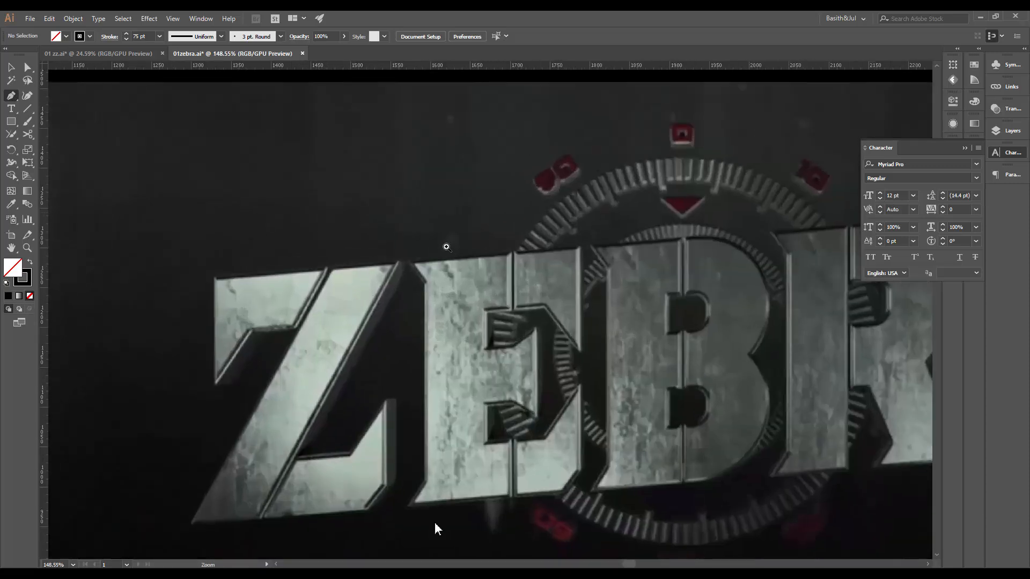
drag(529, 326, 445, 288)
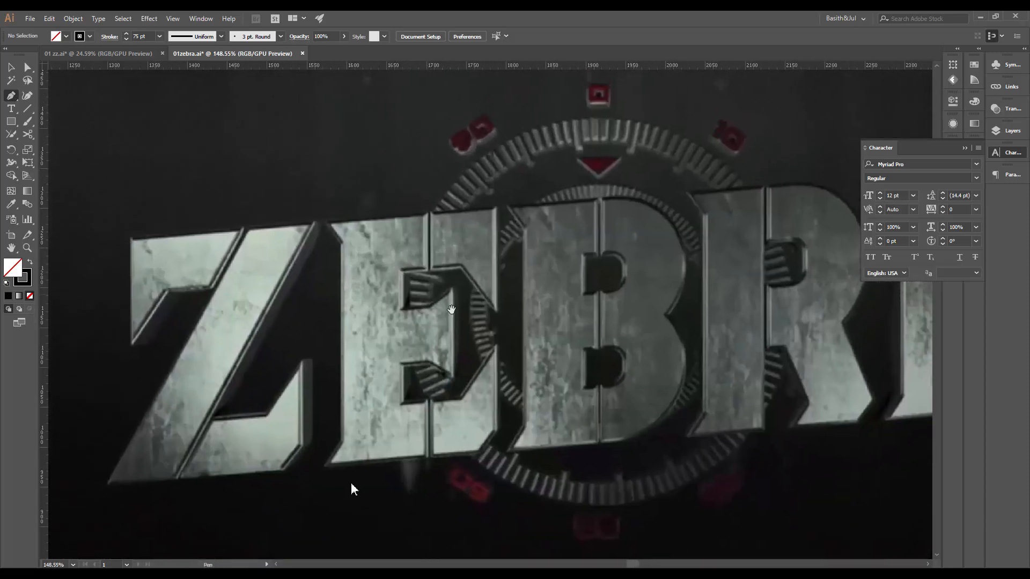
Cut the Z's path with the Scissors tool at the upper and lower corner anchors of its diagonal
scroll(455, 307, down, 6)
key(v)
drag(552, 429, 437, 257)
drag(519, 372, 556, 414)
drag(341, 392, 386, 392)
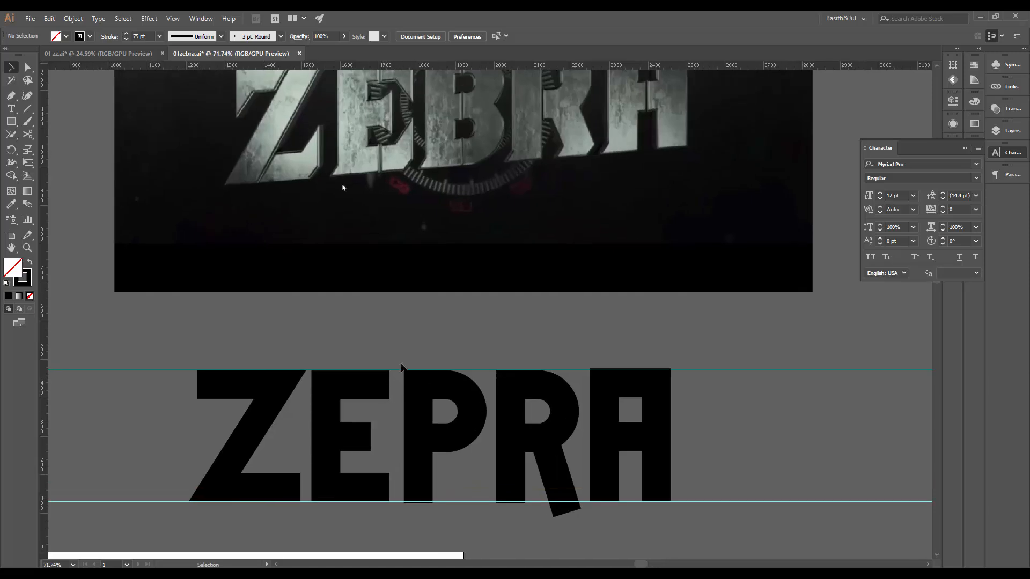
key(c)
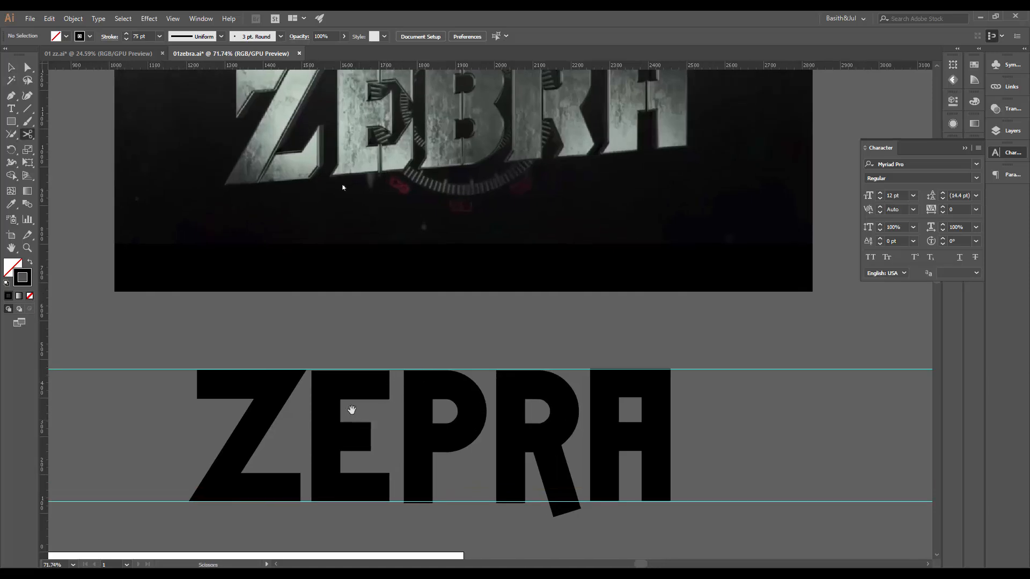
drag(351, 410, 389, 381)
drag(314, 376, 366, 378)
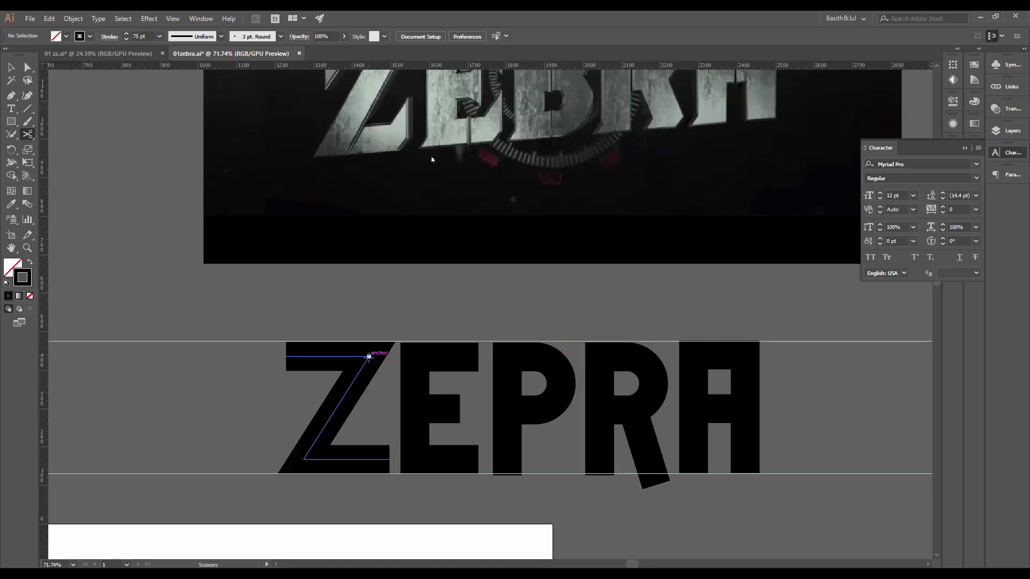
click(369, 356)
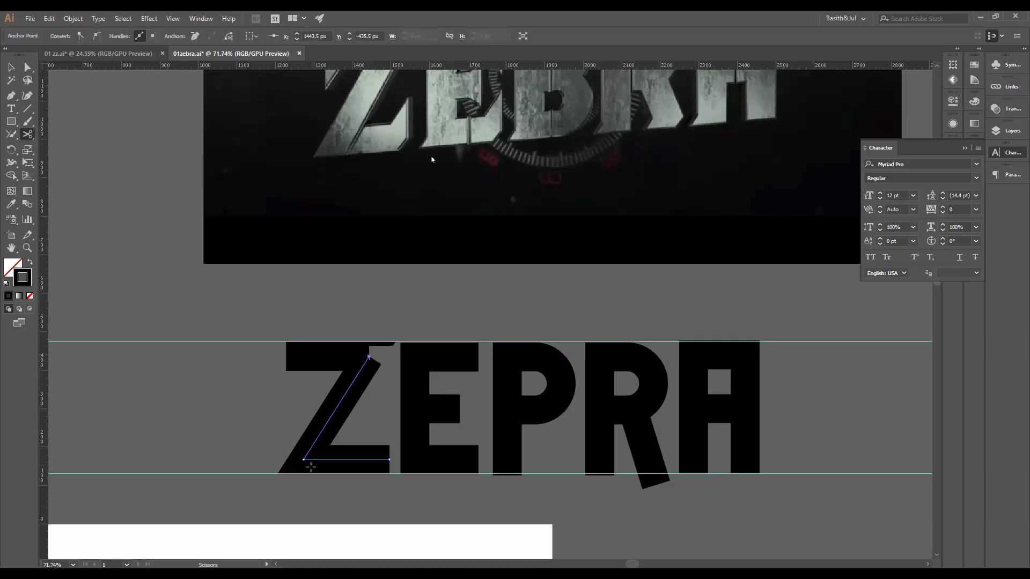
click(303, 460)
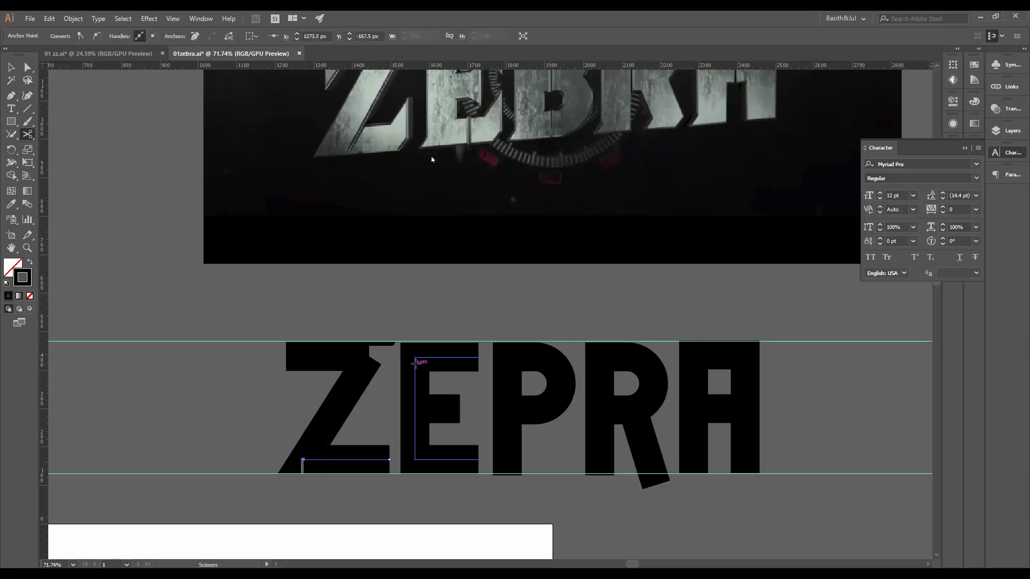
Cut the E's path at its upper and lower left corners and the P's path at its upper left corner
click(415, 357)
click(415, 460)
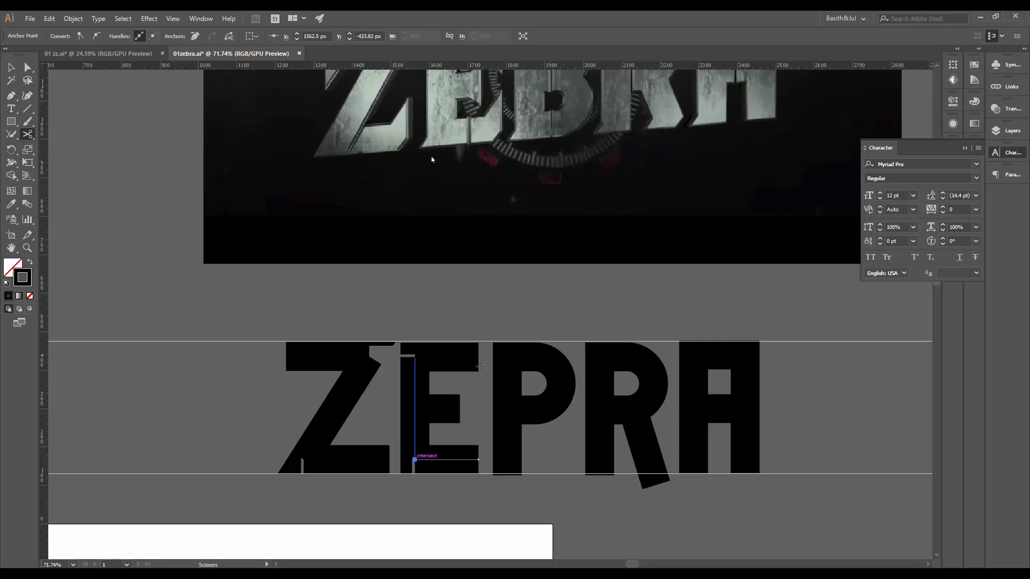
click(507, 356)
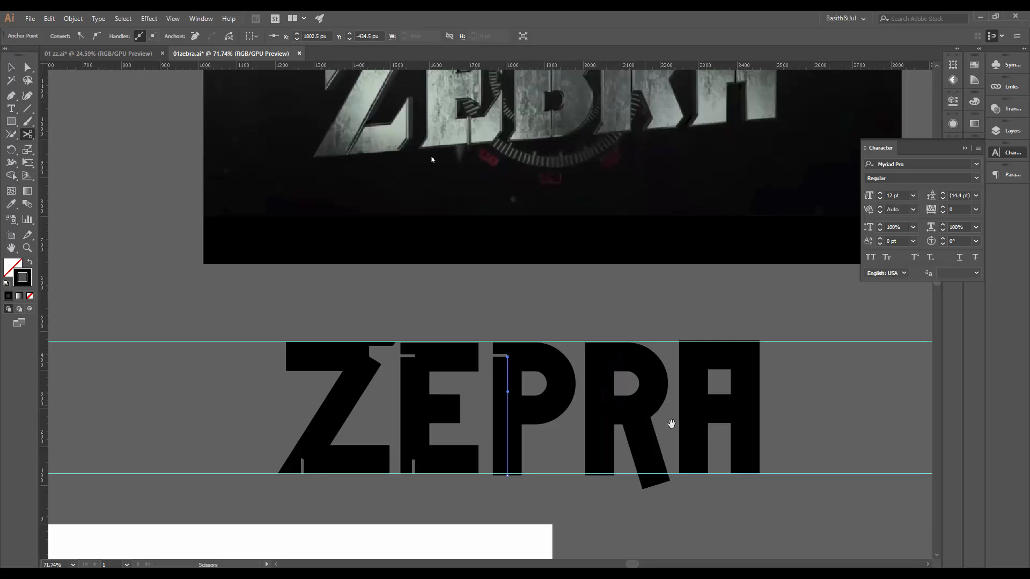
Cut the A's path at both of its upper corner anchors and deselect it
drag(671, 424, 590, 433)
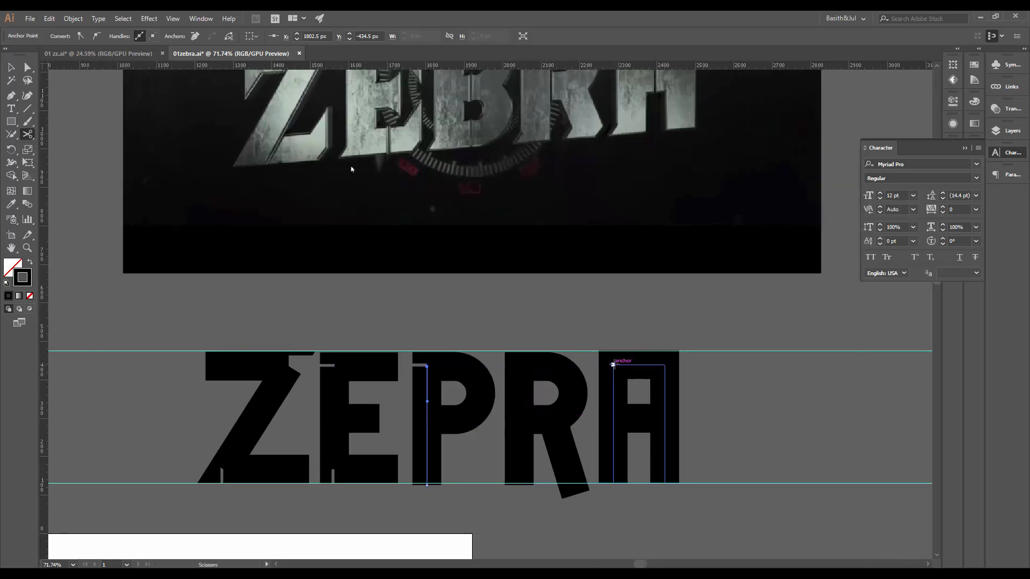
click(665, 364)
click(665, 365)
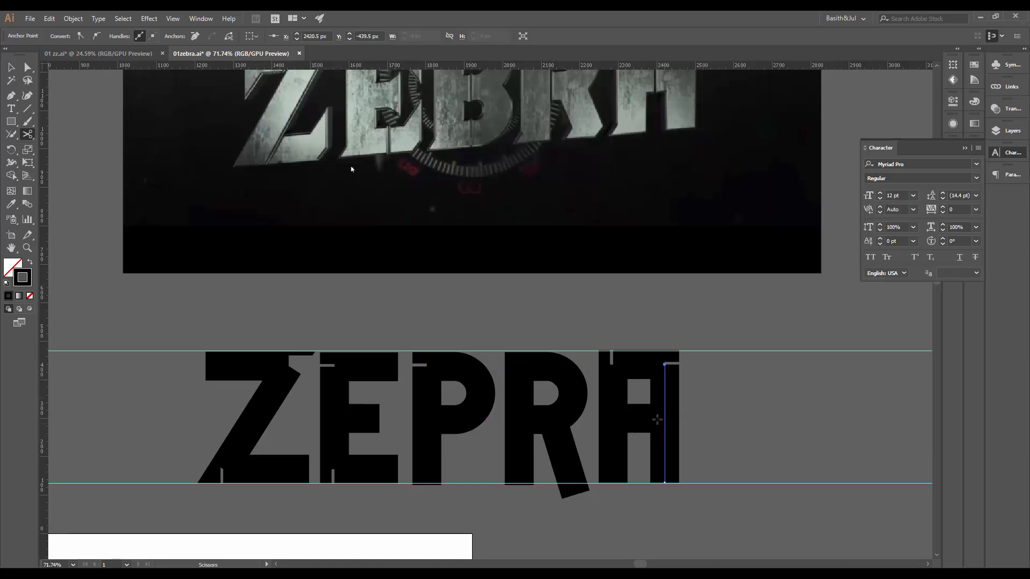
key(v)
click(456, 443)
Extend the upper end of the Z's separated diagonal along its slope past the top guide
drag(405, 373, 440, 408)
drag(517, 400, 541, 359)
click(268, 351)
drag(309, 393, 458, 419)
key(a)
click(435, 350)
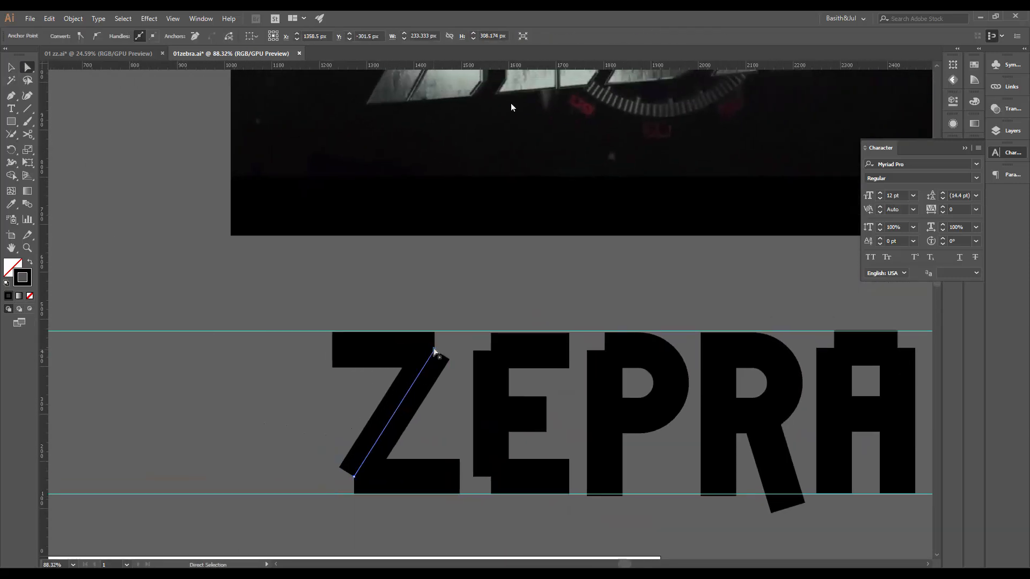
drag(435, 352, 455, 323)
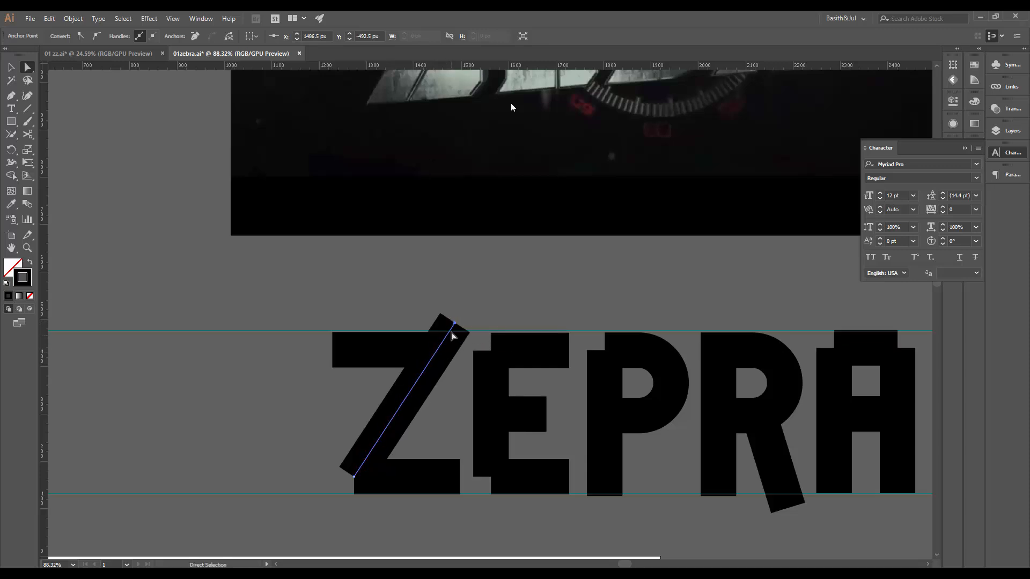
Nudge the upper end of the Z's diagonal up 6 px so its right corner meets the top guide
scroll(456, 332, up, 2)
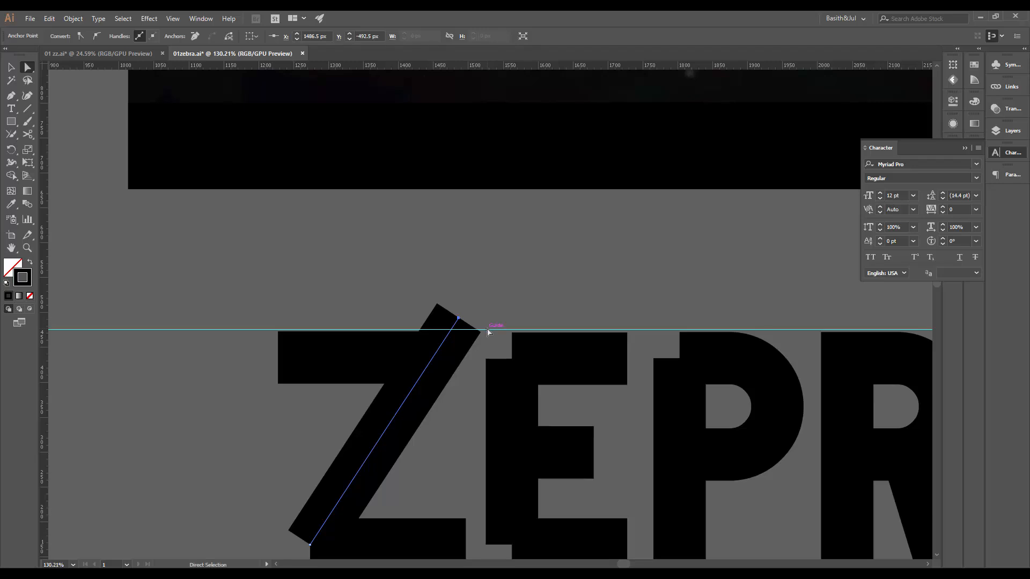
key(Up)
key(Up)
key(Up)
key(Up)
key(Up)
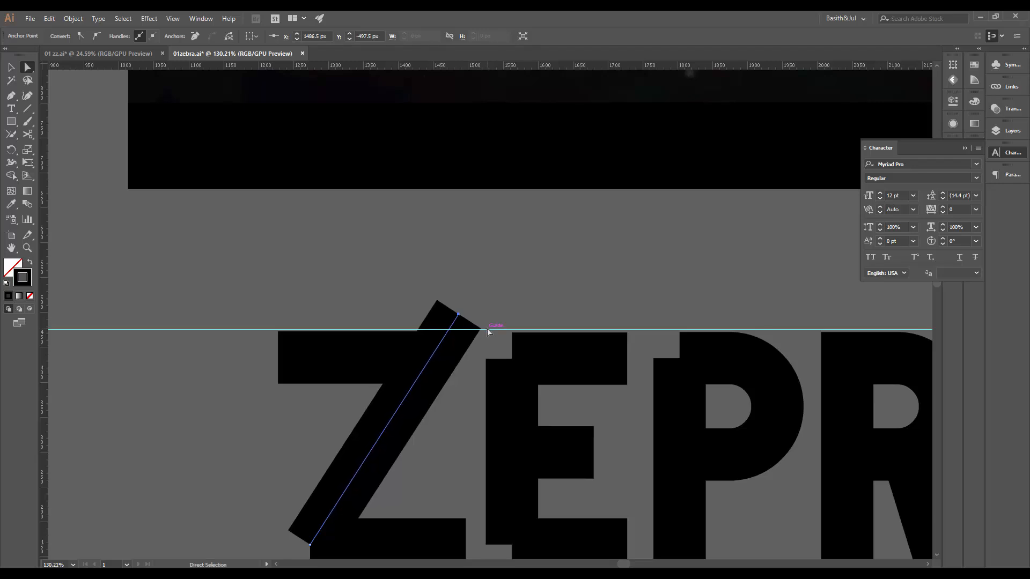
key(Up)
Extend the lower end of the Z's diagonal along its slope past the baseline guide
drag(453, 417, 498, 341)
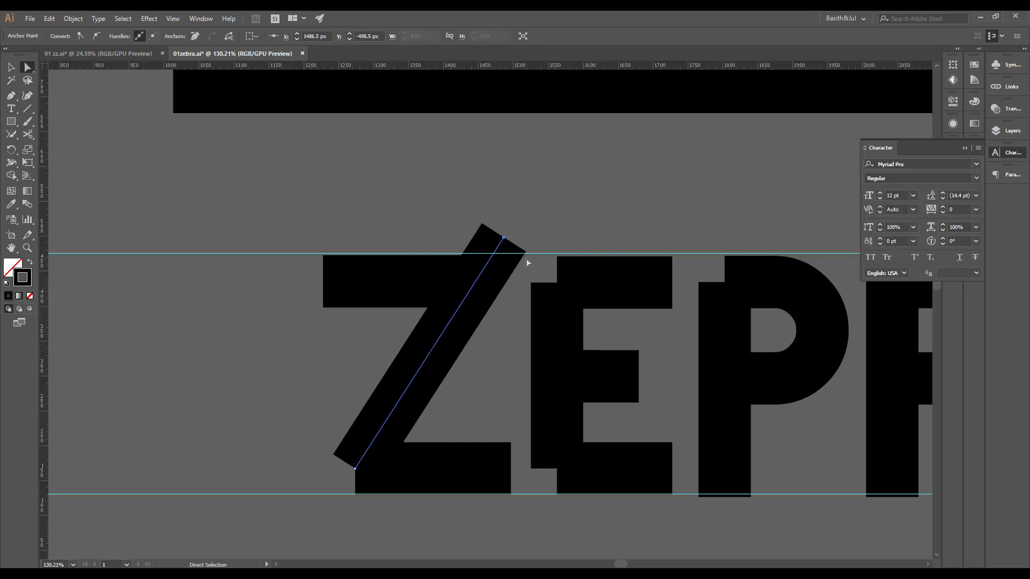
drag(413, 351, 427, 307)
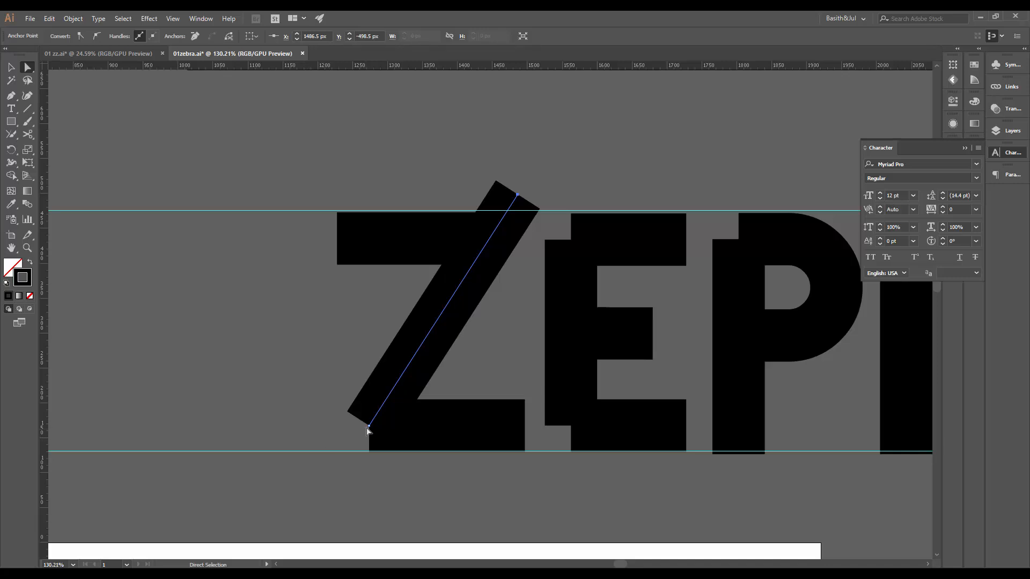
drag(368, 428, 332, 486)
mouse_move(411, 463)
mouse_down()
mouse_move(274, 457)
mouse_move(248, 495)
mouse_up()
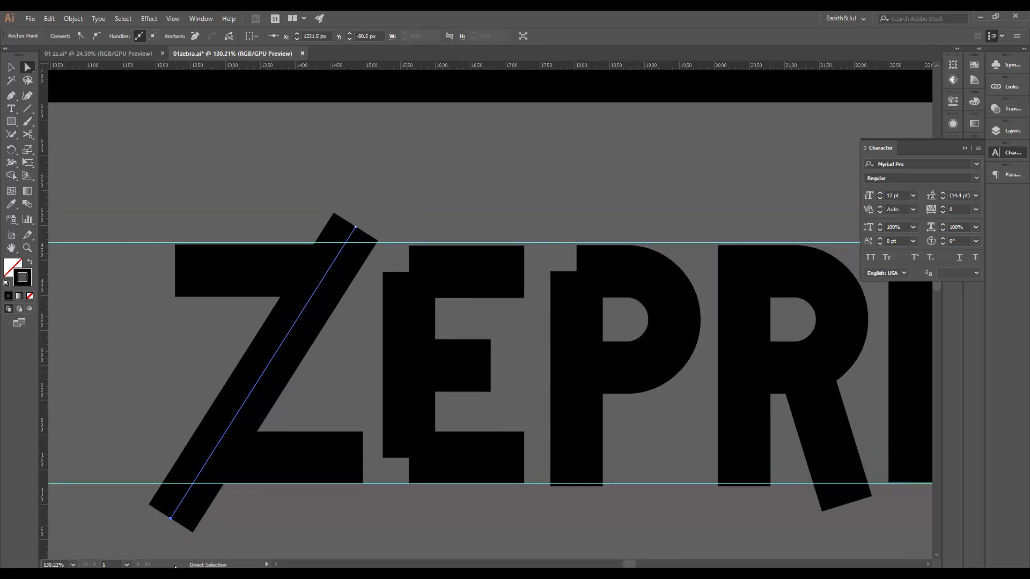
Extend the E's upper bar left to the outer edge of its stem, closing the notched corner
drag(404, 389, 363, 407)
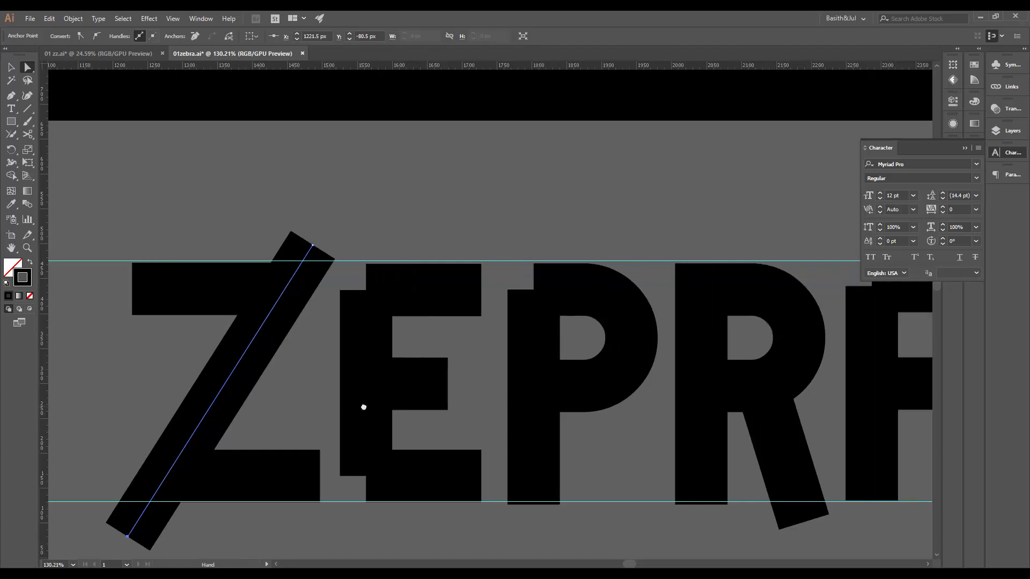
drag(366, 290, 339, 290)
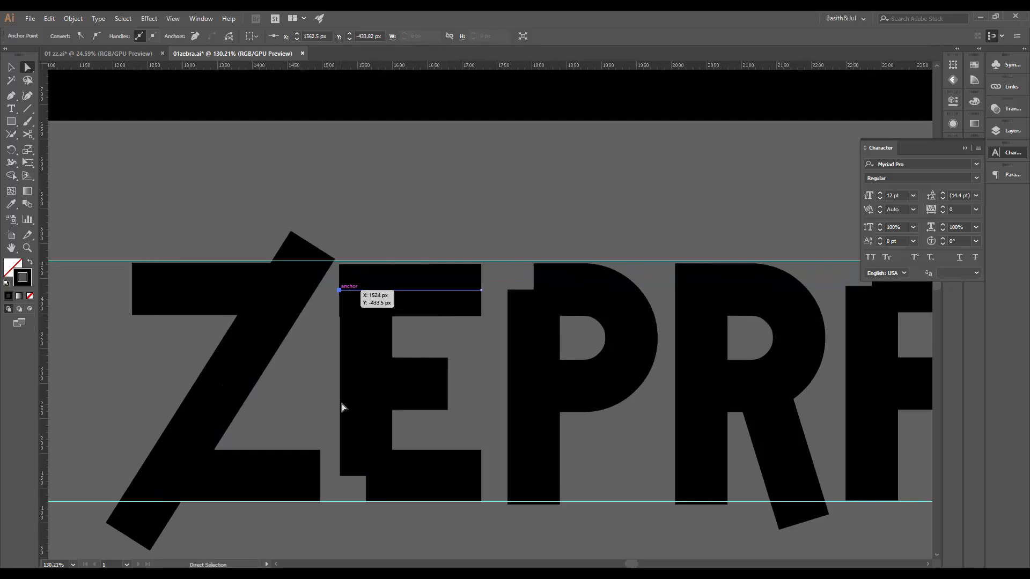
Undo the last extension of the E's upper bar
key(ctrl+z)
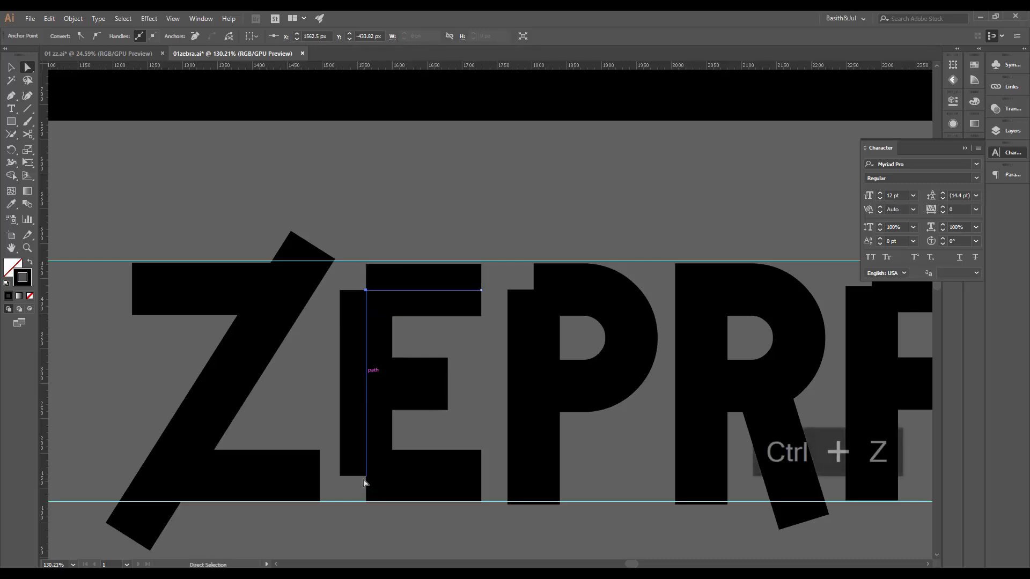
drag(367, 477, 367, 477)
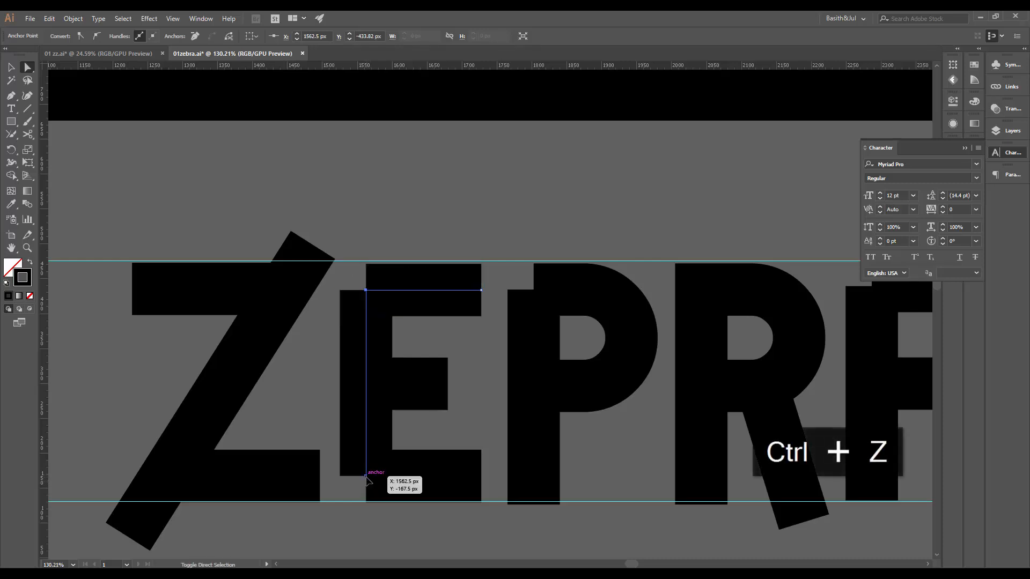
shift+click(366, 477)
click(367, 488)
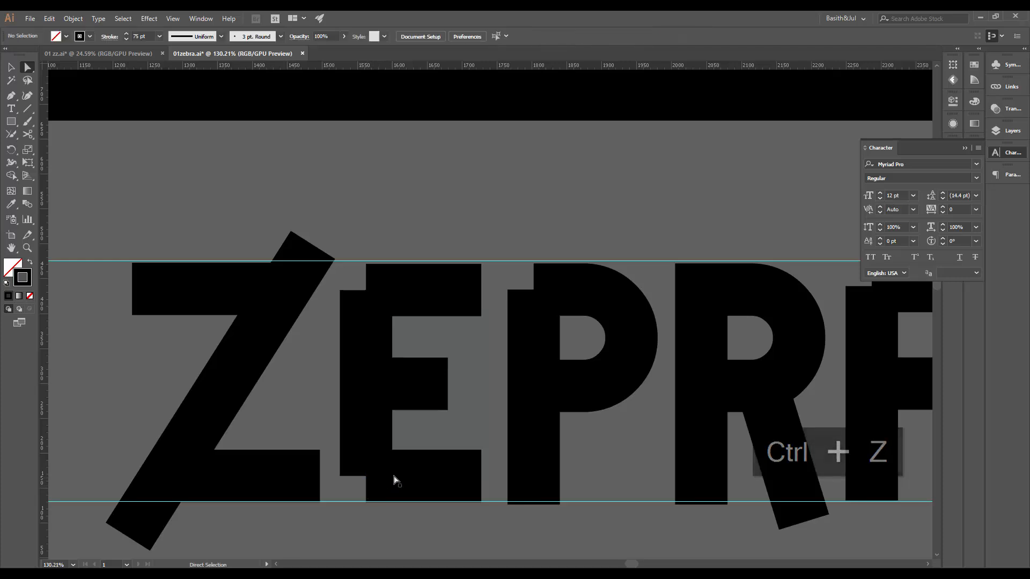
Extend the left ends of the E's upper and lower bars together by 39 px to the outer edge of its stem
click(367, 477)
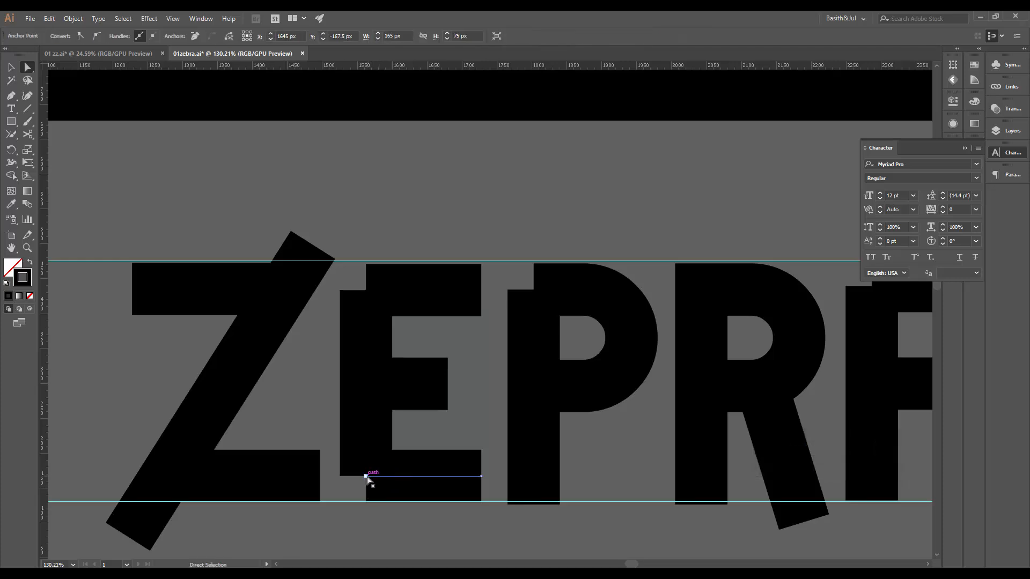
shift+click(366, 290)
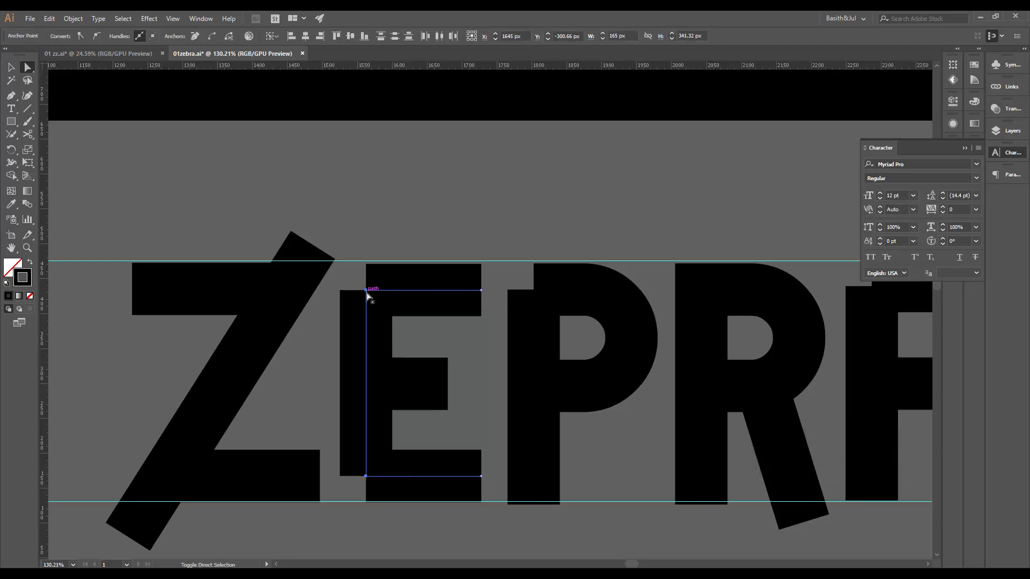
key(shift+Left)
key(shift+Left)
key(shift+Left)
key(shift+Left)
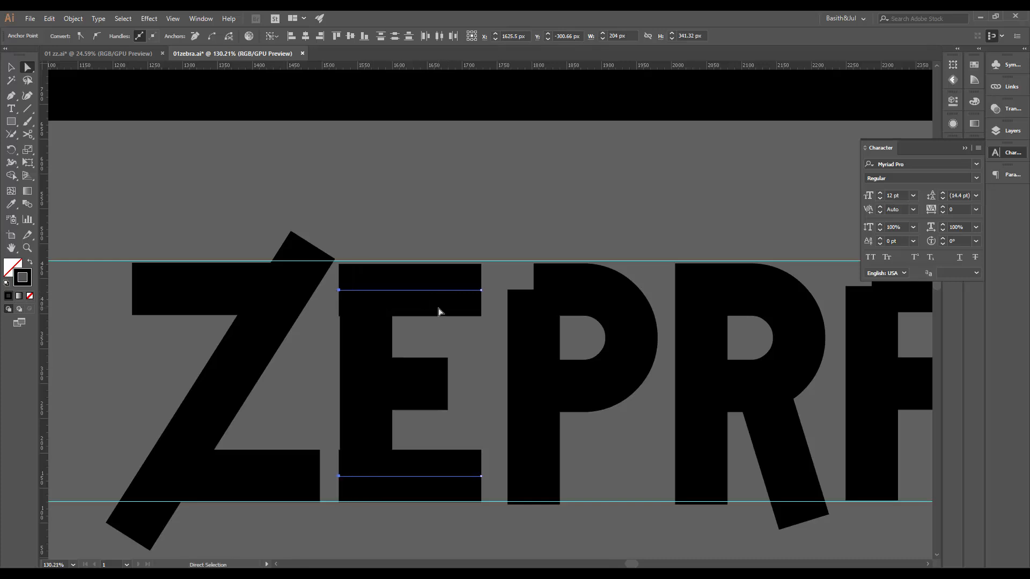
key(Left)
key(Left)
key(Right)
key(Right)
key(Right)
Extend the upper end of the P's bowl path left to the outer edge of its stem, filling the notched corner
scroll(340, 317, up, 5)
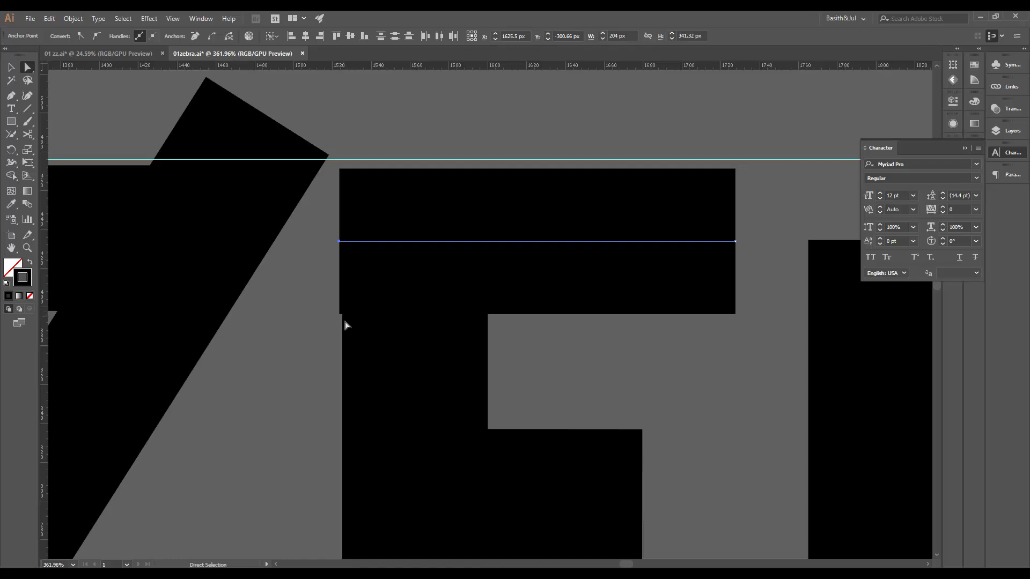
drag(375, 336, 408, 441)
scroll(405, 390, down, 3)
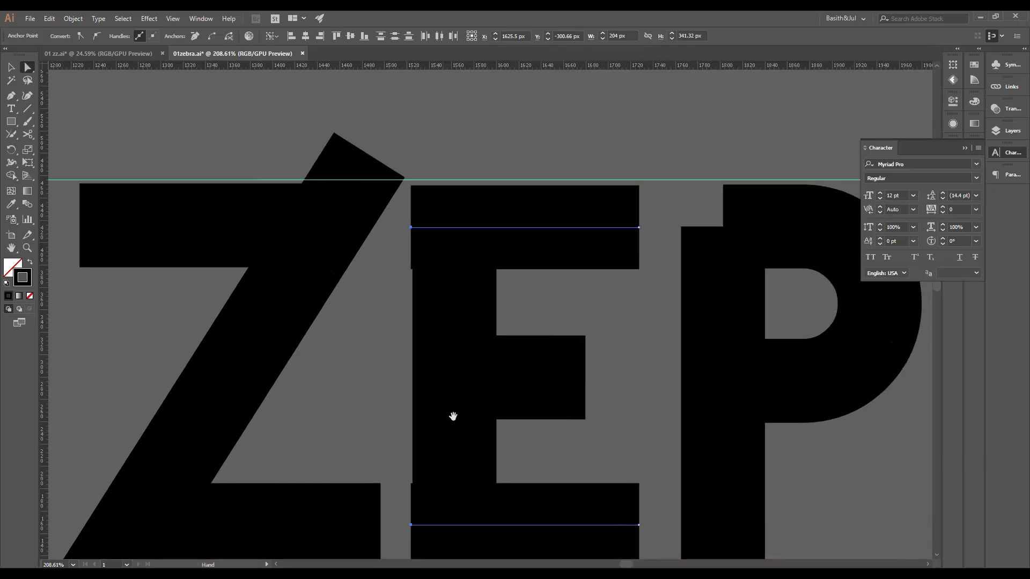
drag(492, 426, 446, 440)
scroll(535, 428, down, 4)
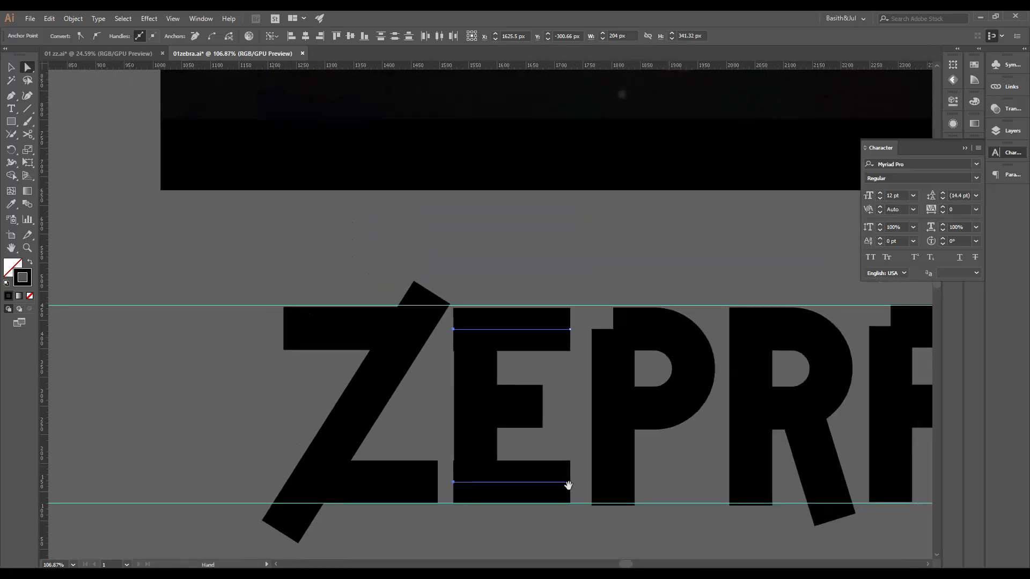
drag(567, 485, 454, 451)
scroll(506, 319, up, 4)
click(575, 262)
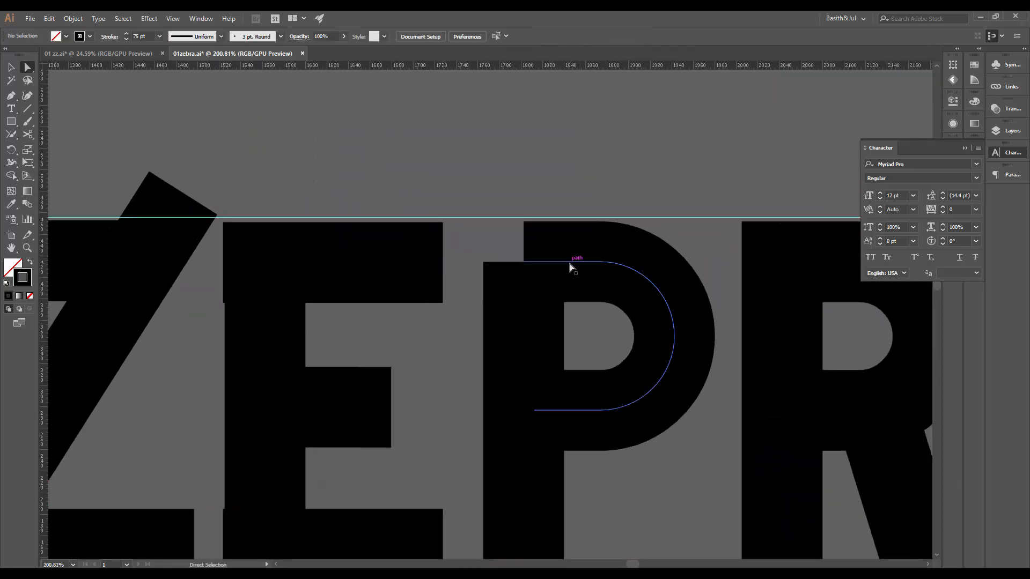
drag(524, 263, 480, 262)
key(v)
click(468, 375)
Set the stroke weight of the Z's diagonal, the E and P stems and both A legs to 90 pt
drag(564, 338, 215, 429)
drag(496, 413, 255, 414)
drag(488, 370, 772, 273)
drag(386, 321, 486, 387)
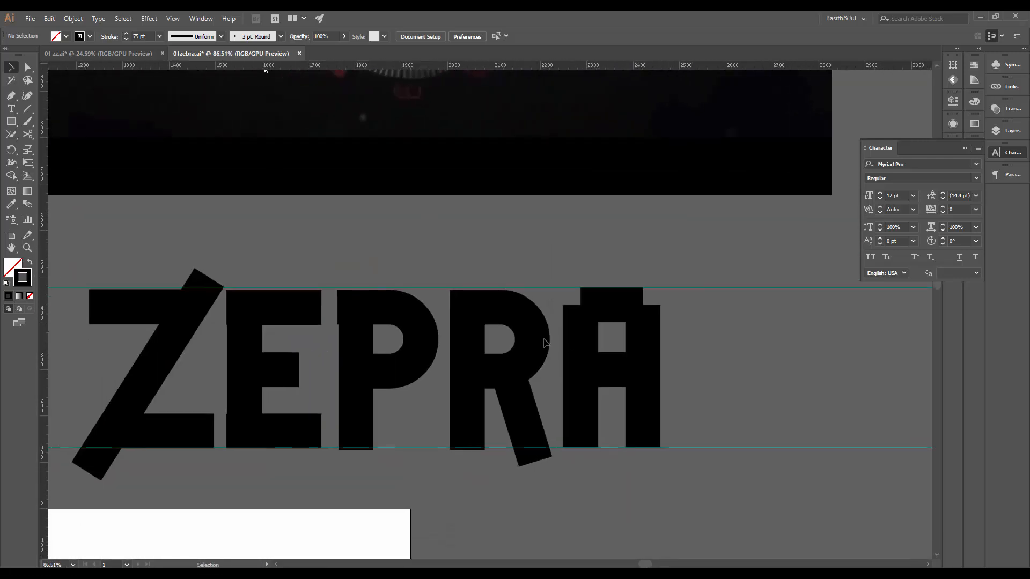
drag(281, 316, 461, 323)
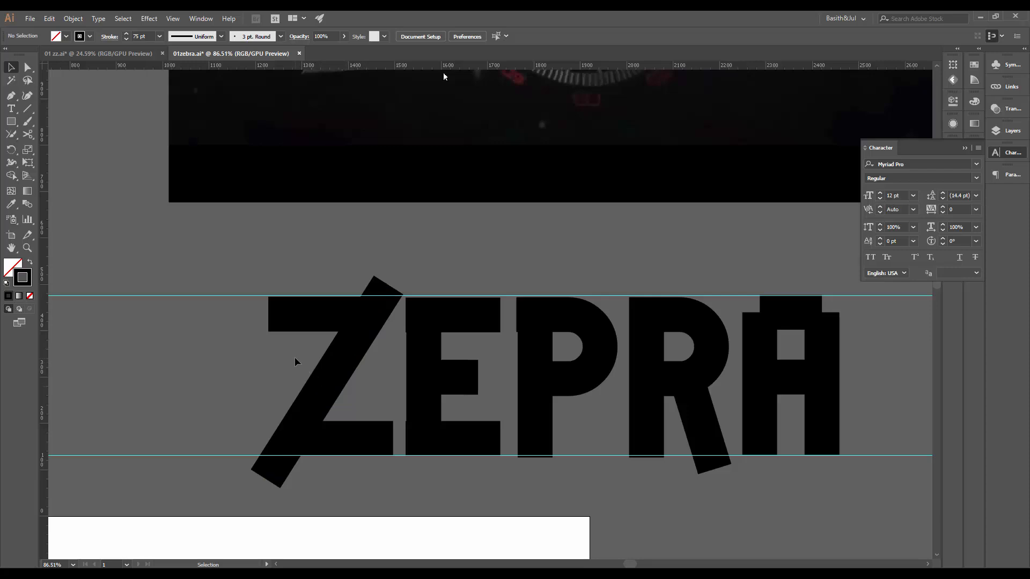
click(335, 384)
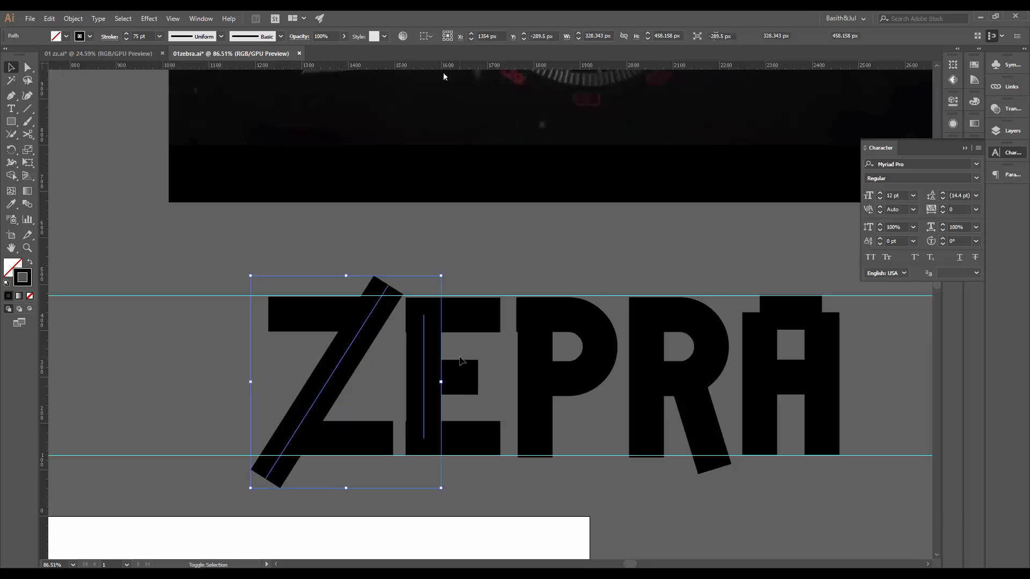
shift+click(460, 362)
shift+click(533, 349)
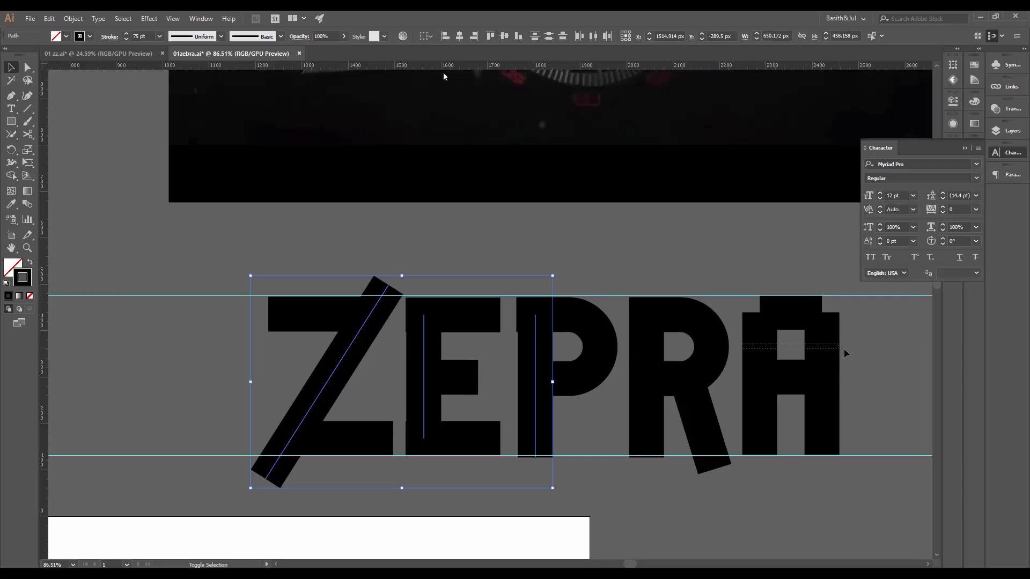
shift+click(781, 403)
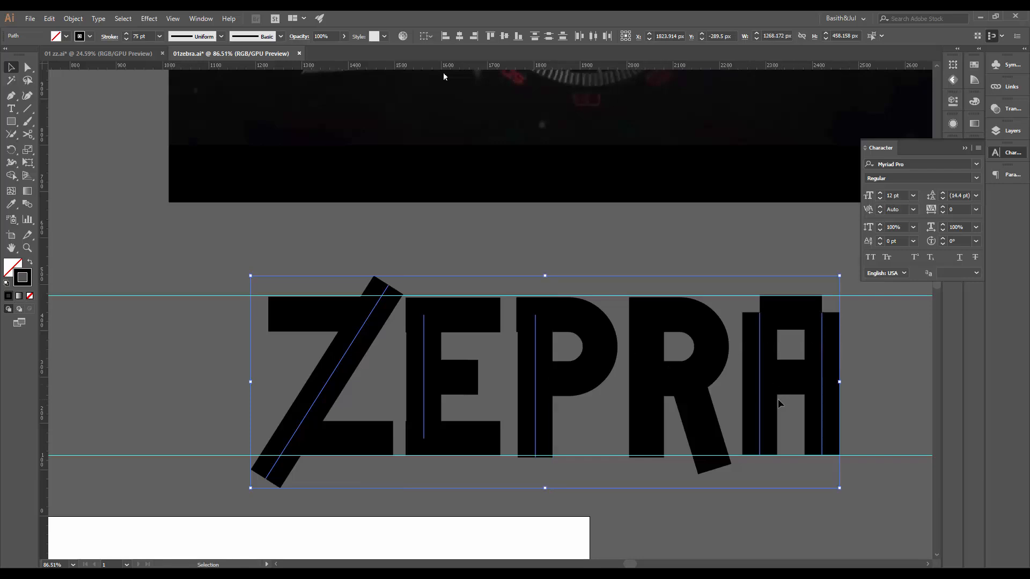
drag(599, 212, 604, 307)
scroll(622, 289, down, 2)
drag(644, 276, 602, 261)
click(965, 148)
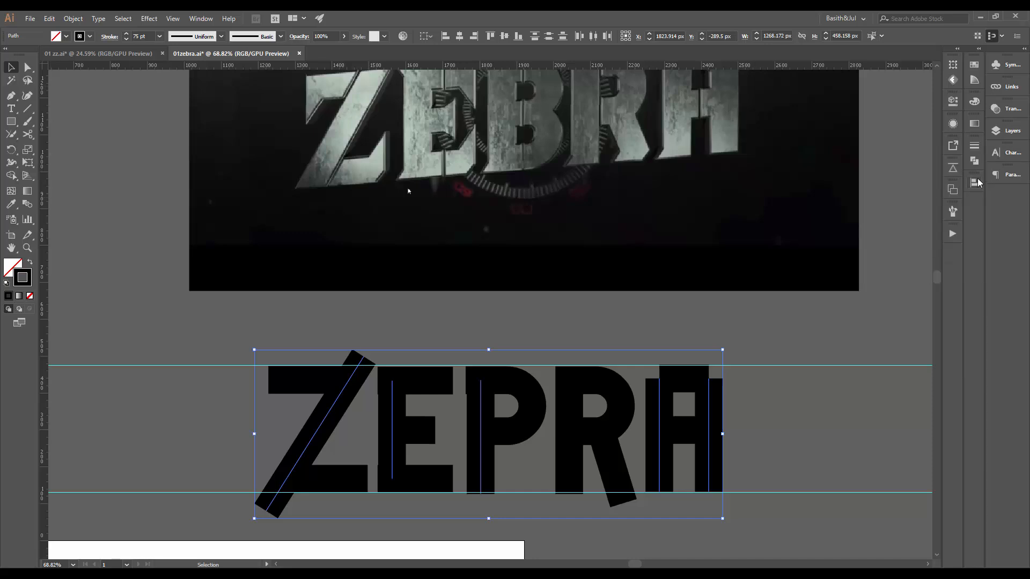
click(974, 146)
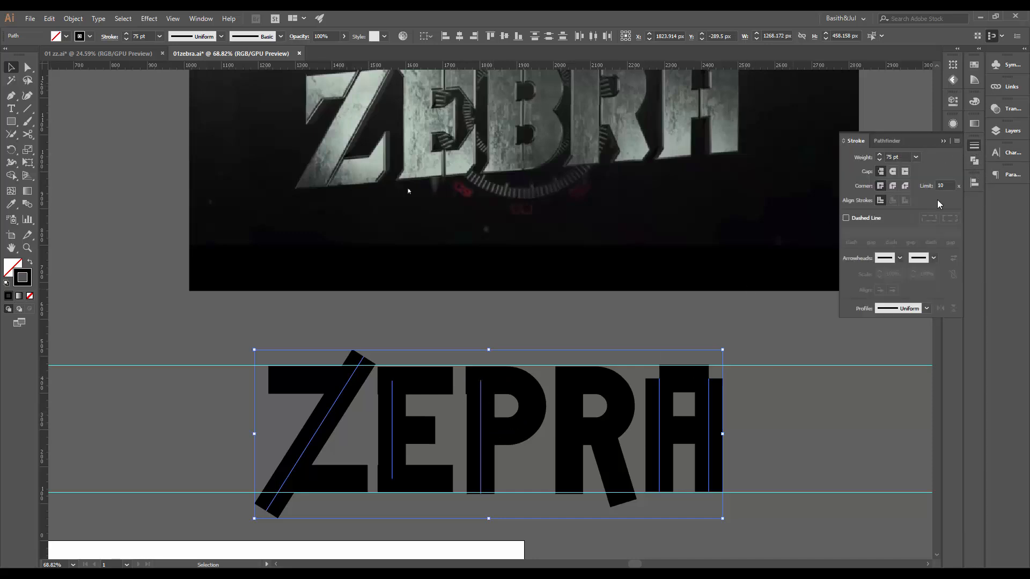
click(903, 156)
key(Return)
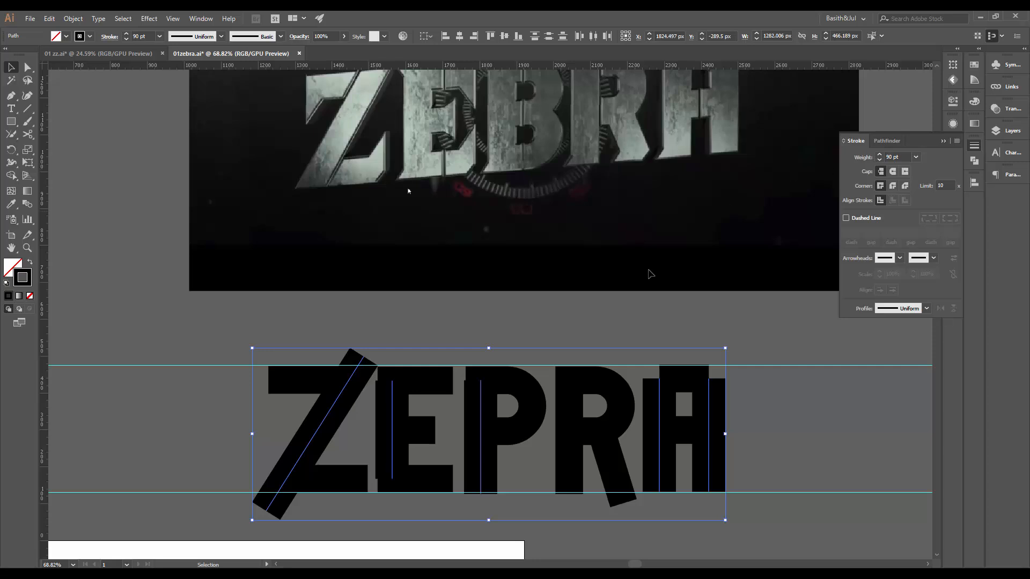
click(745, 410)
Move all strokes of the Z together about 20 px left to open a gap before the E
drag(745, 411, 275, 444)
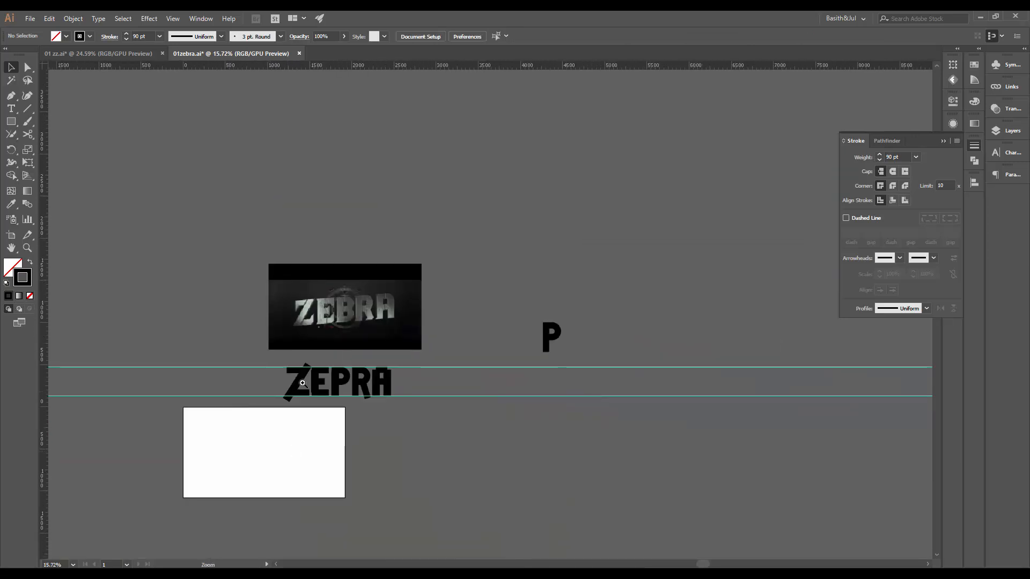
drag(302, 384, 385, 427)
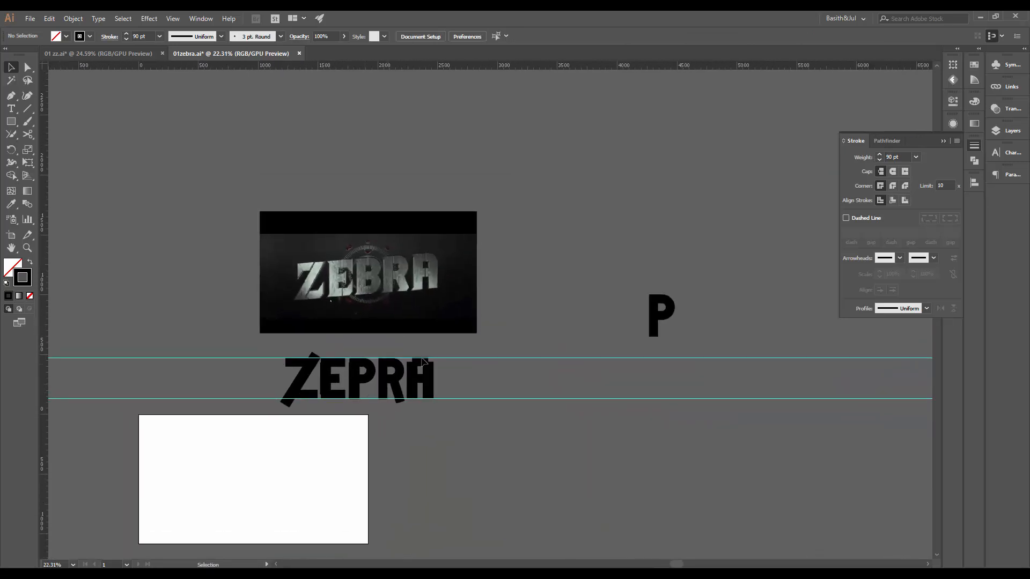
drag(324, 379, 386, 352)
drag(509, 370, 388, 395)
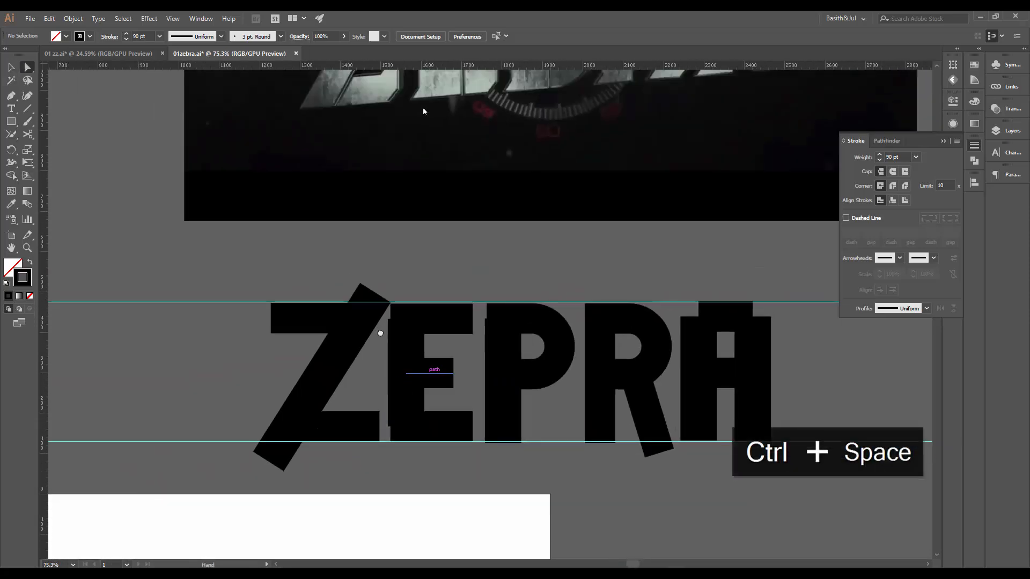
drag(379, 331, 393, 360)
mouse_move(318, 317)
mouse_down()
mouse_move(366, 406)
mouse_move(384, 502)
mouse_up()
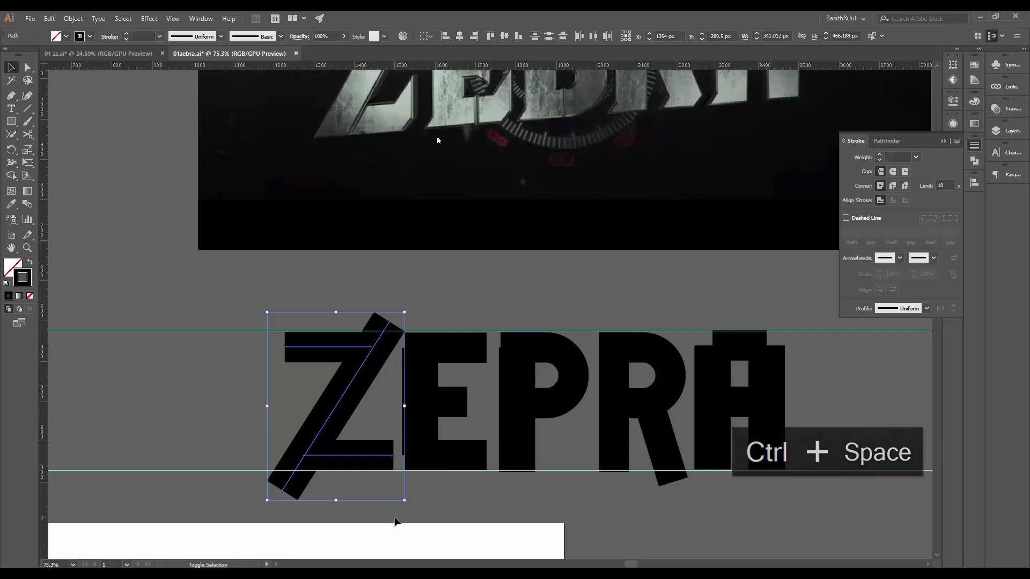
key(shift+Left)
key(shift+Left)
click(482, 492)
Scale the A's top bar non-uniformly to 172% horizontal and 0% vertical so it spans the full width of both legs
drag(536, 461, 502, 483)
drag(502, 484, 437, 485)
drag(645, 364, 682, 370)
key(a)
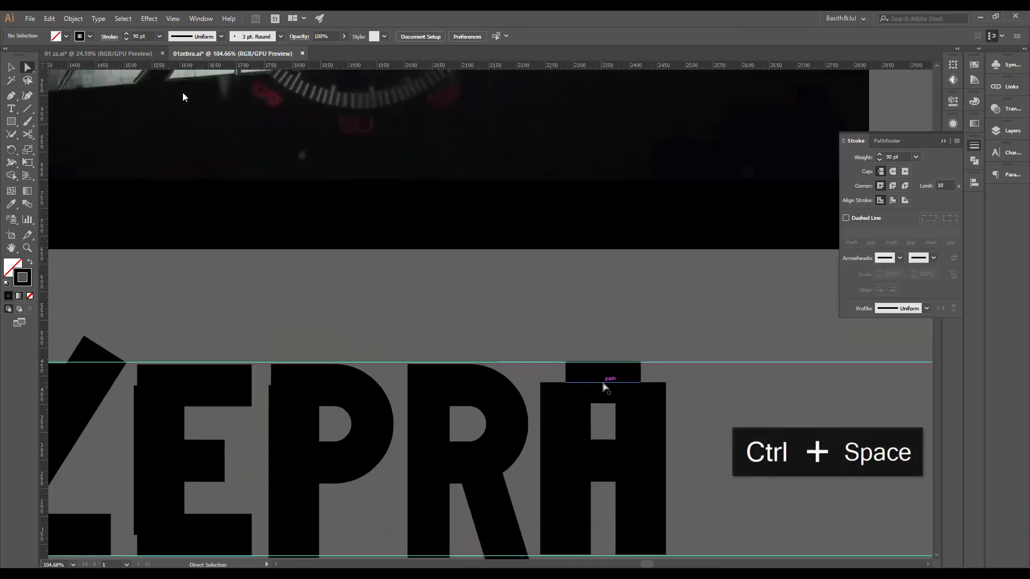
click(643, 389)
click(566, 383)
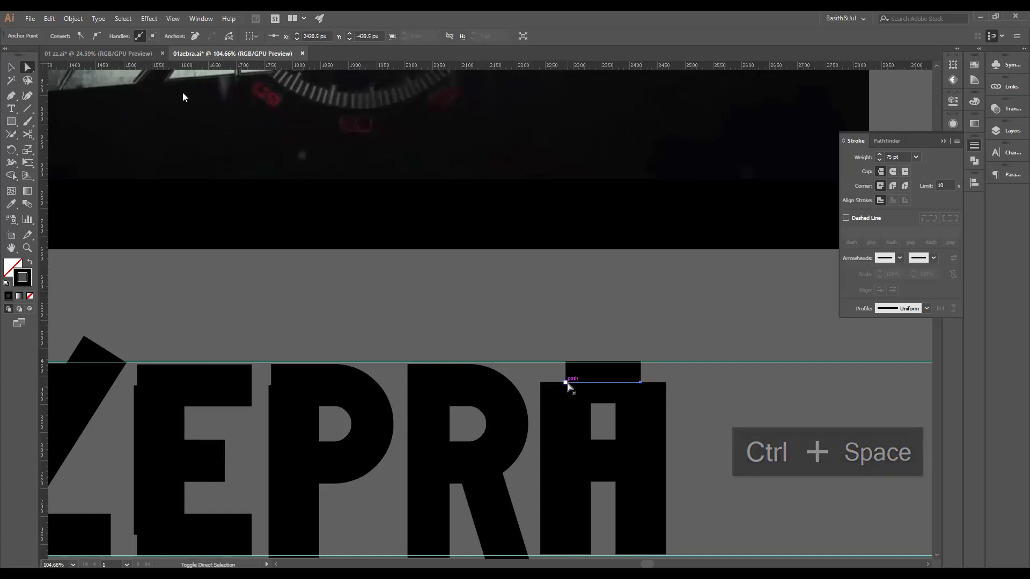
click(605, 383)
key(s)
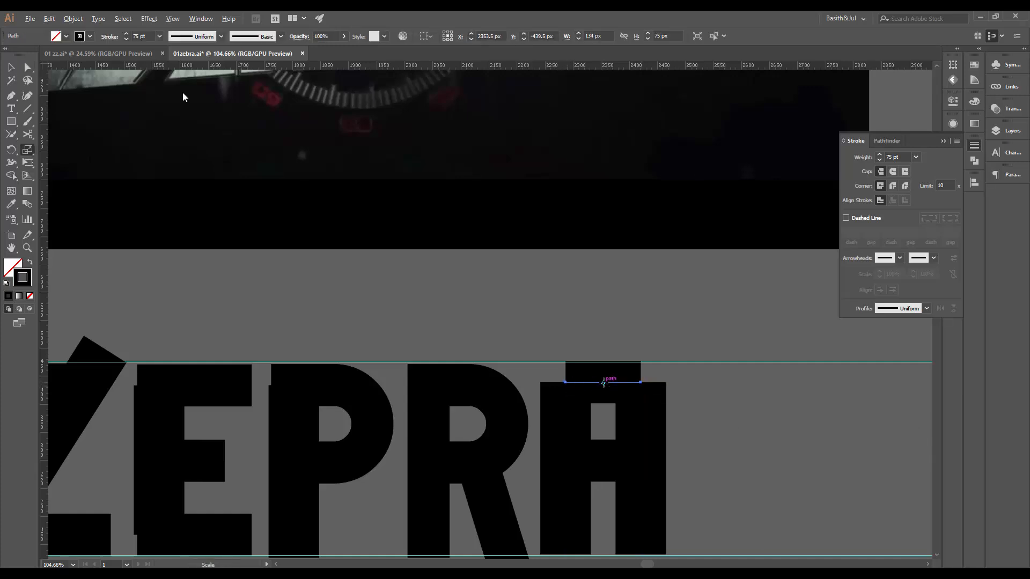
key(Return)
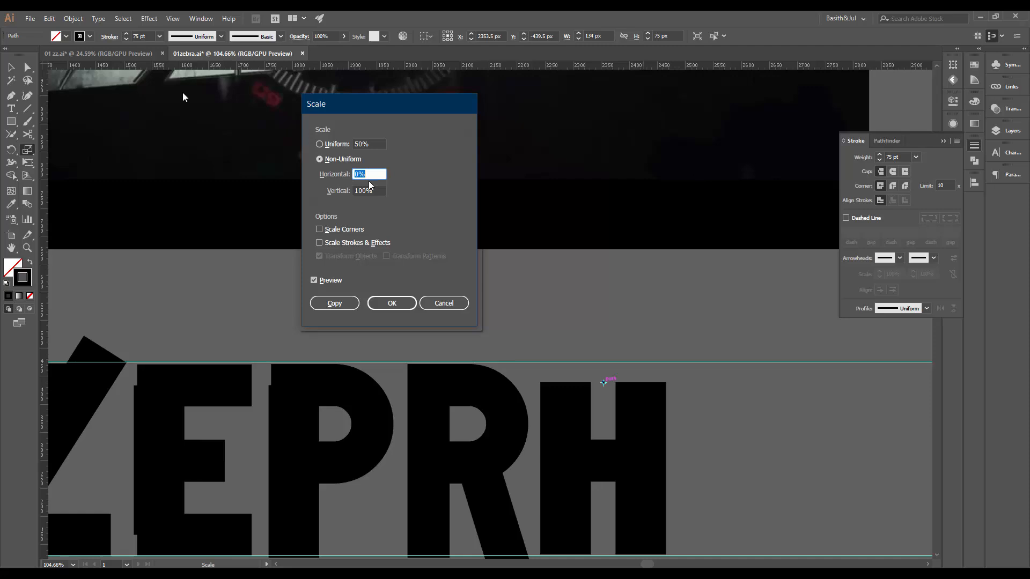
text(100)
key(Tab)
text(0)
click(375, 174)
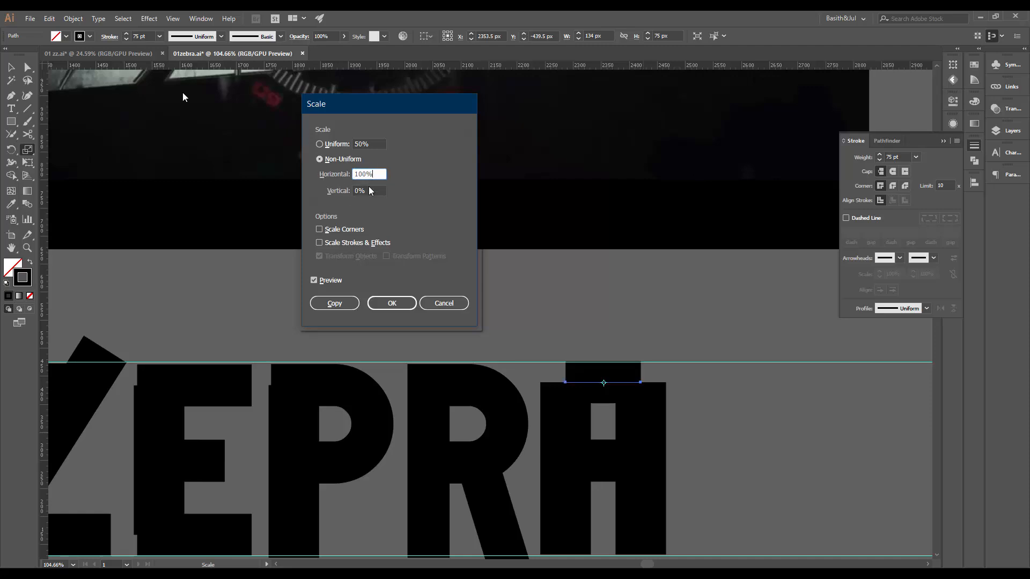
key(Up)
key(Up)
key(Up)
key(Up)
key(Up)
key(Up)
key(Up)
key(Up)
key(Up)
key(Up)
key(Up)
key(Up)
key(Up)
key(Up)
key(Up)
key(Up)
key(Up)
key(Up)
key(Up)
key(Up)
key(Up)
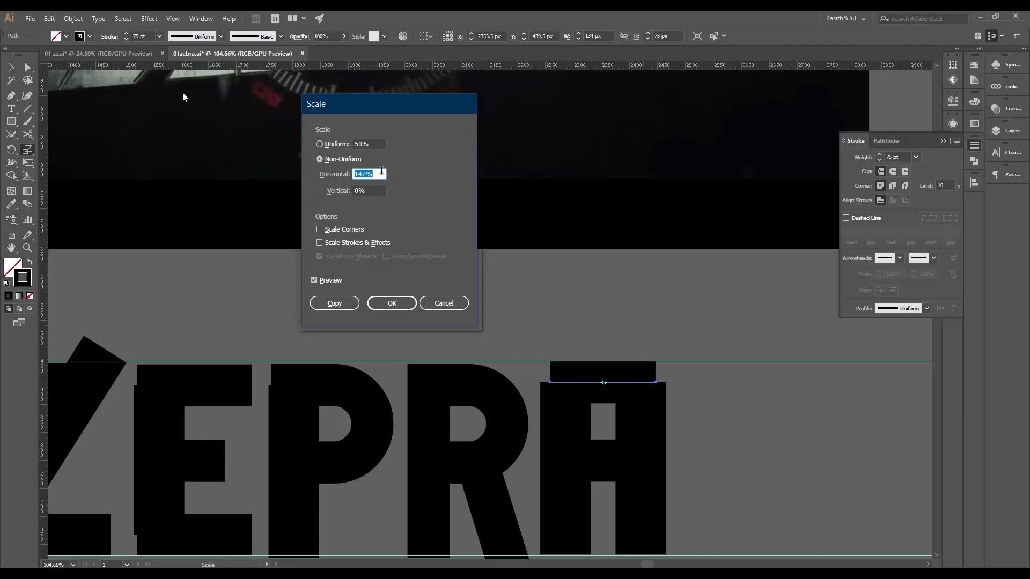
key(Up)
key(Up)
key(Up)
key(Up)
key(Up)
key(Up)
key(Up)
key(Up)
key(Up)
key(Up)
key(Up)
key(Up)
key(Up)
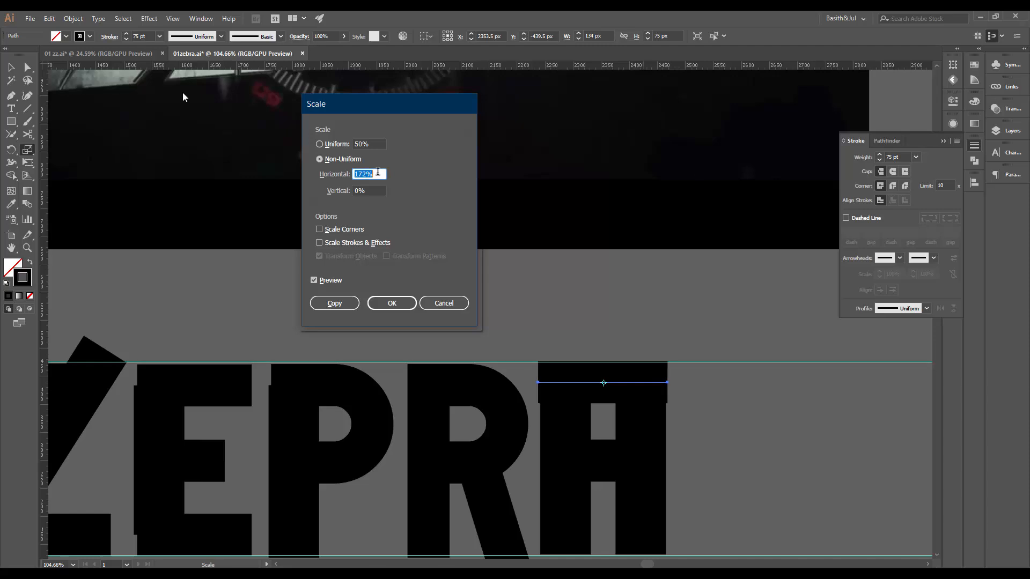
click(392, 305)
key(v)
click(738, 392)
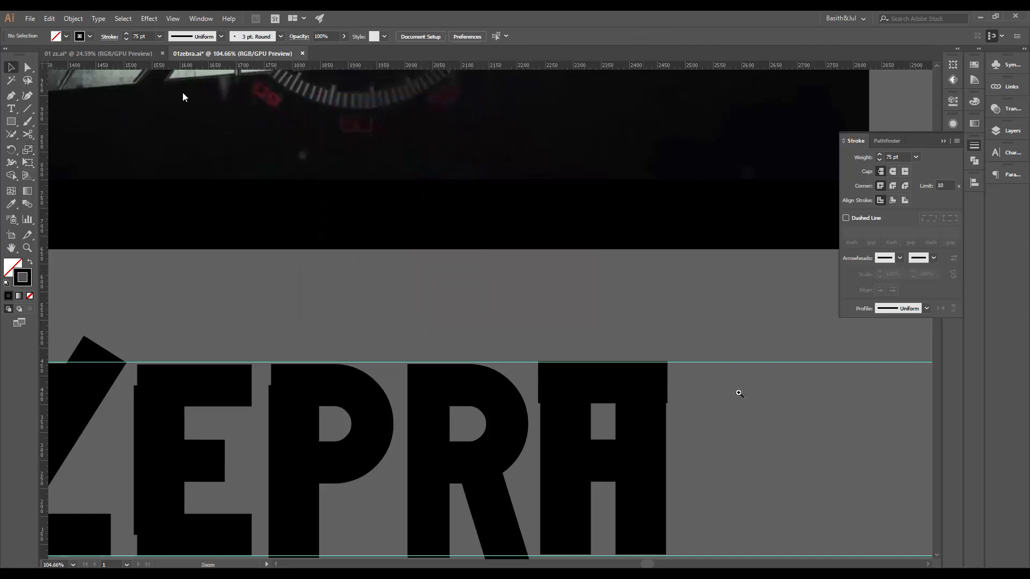
Move the E's upper and lower bars together 9 px left to meet the outer edge of the thickened stem
drag(740, 393, 677, 453)
drag(542, 438, 614, 413)
click(584, 277)
click(539, 392)
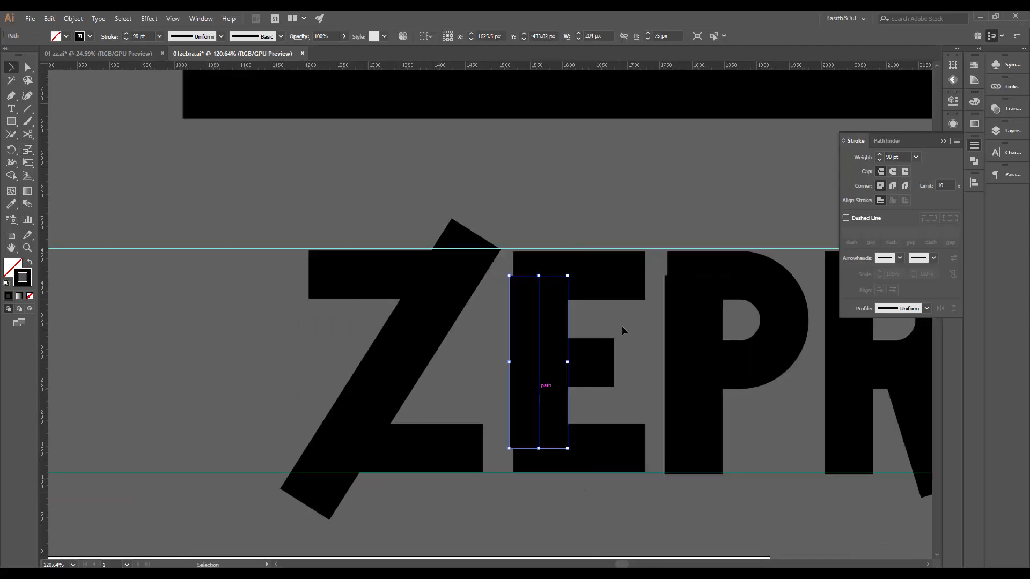
click(606, 282)
shift+click(528, 455)
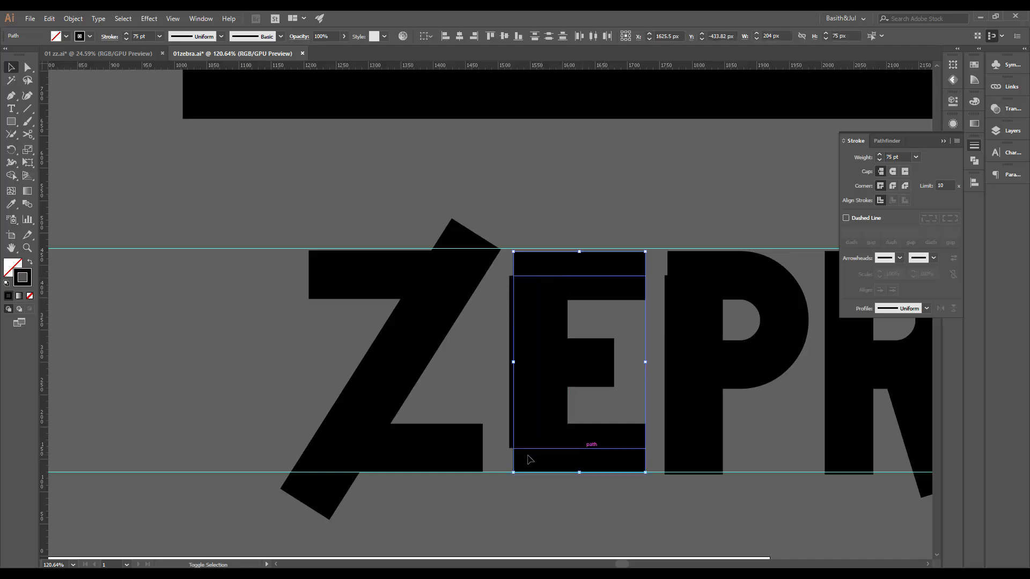
key(a)
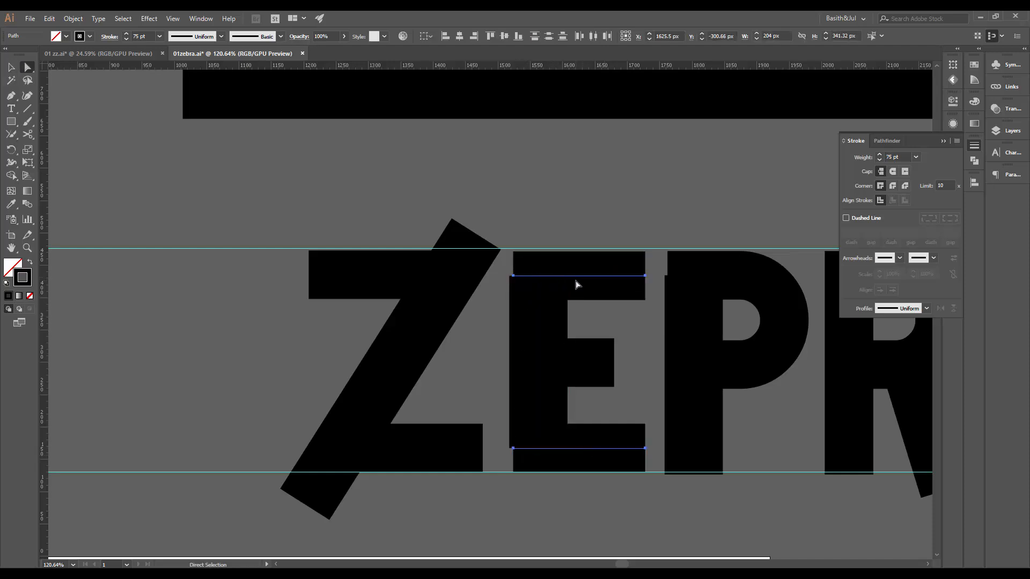
key(v)
key(shift+Left)
key(Right)
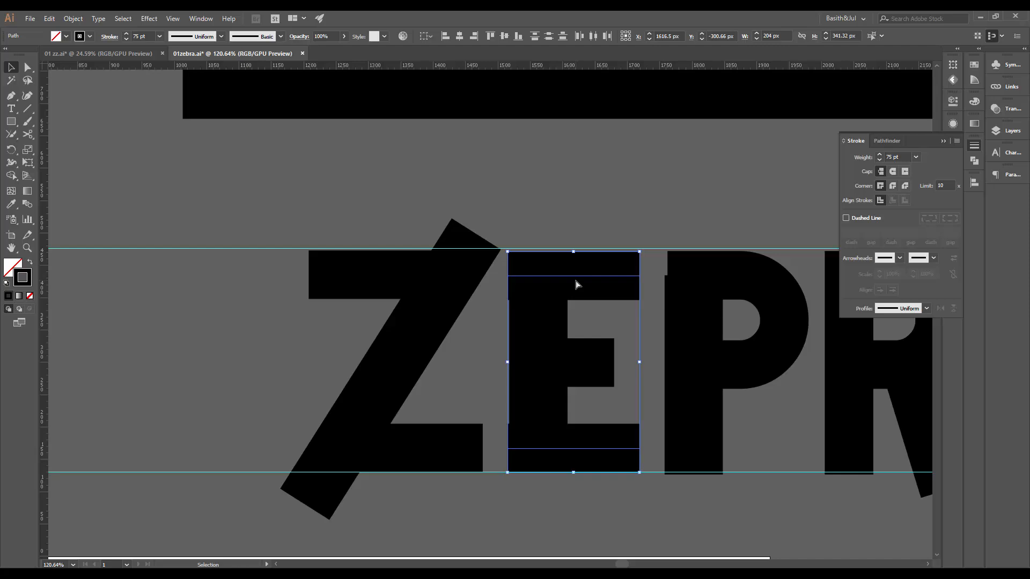
Extend the free ends of the E's upper and lower bars slightly outward toward the P
key(a)
drag(631, 236, 650, 478)
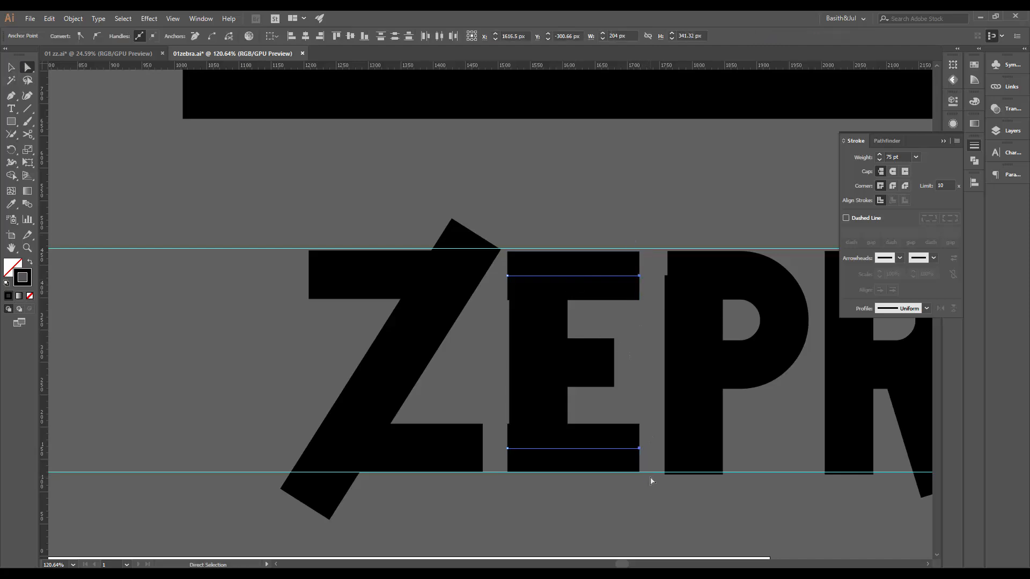
key(Right)
key(Right)
key(Right)
key(Right)
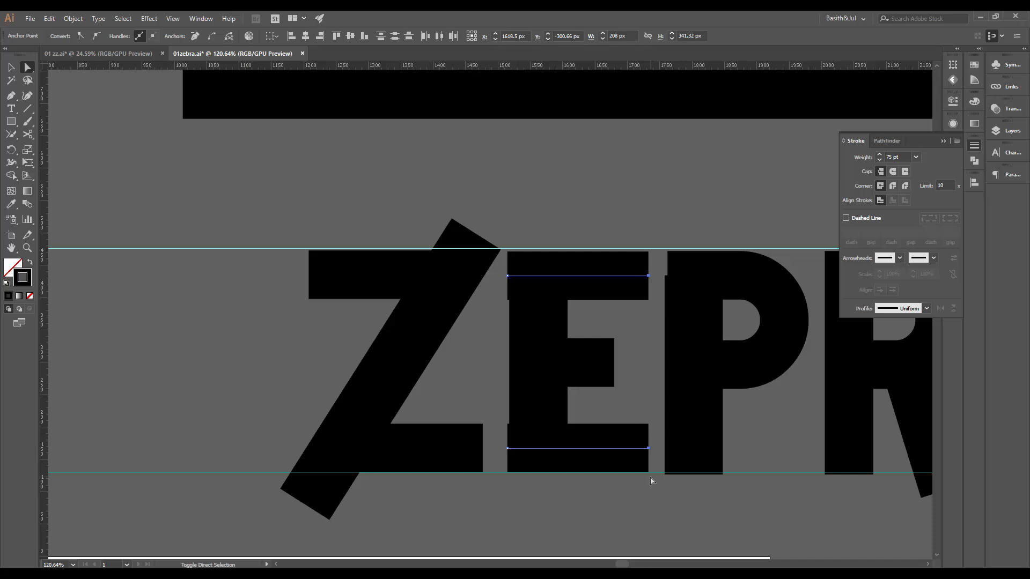
key(v)
click(657, 196)
Clear all guides from the document
key(ctrl+space)
drag(712, 212, 495, 300)
drag(647, 312, 432, 388)
drag(621, 359, 569, 359)
drag(662, 356, 604, 370)
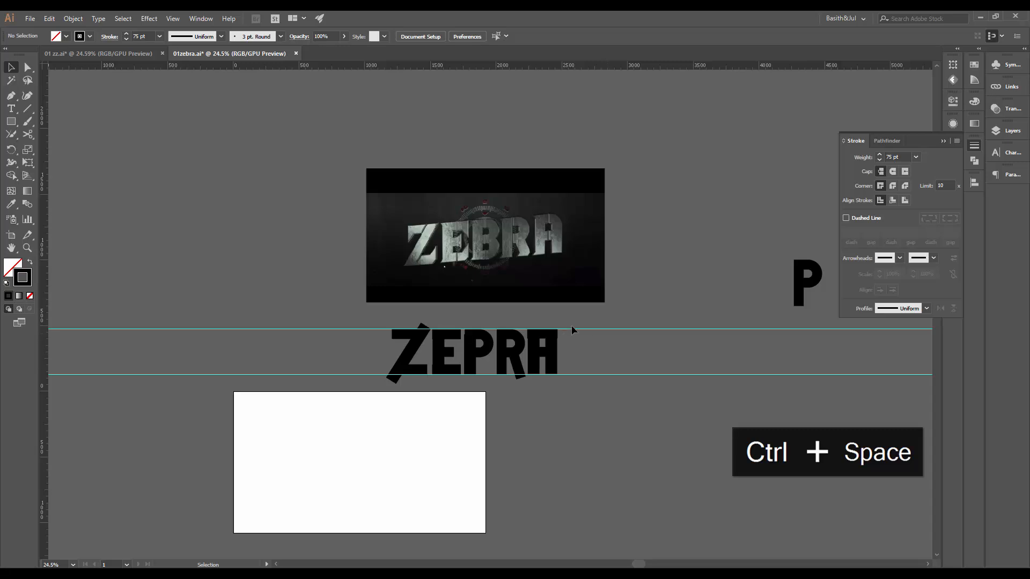
click(391, 375)
click(173, 19)
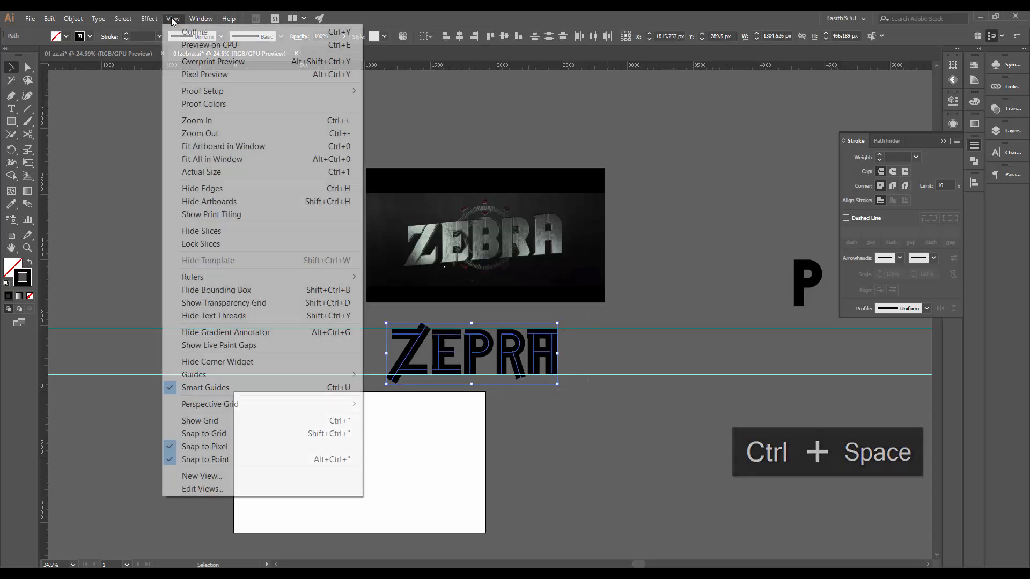
mouse_move(187, 22)
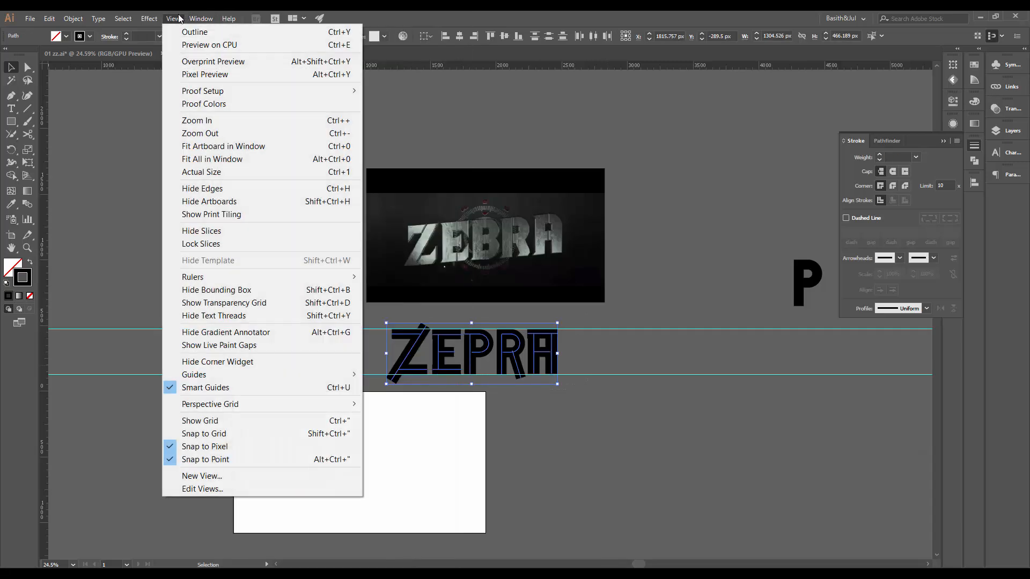
mouse_move(325, 377)
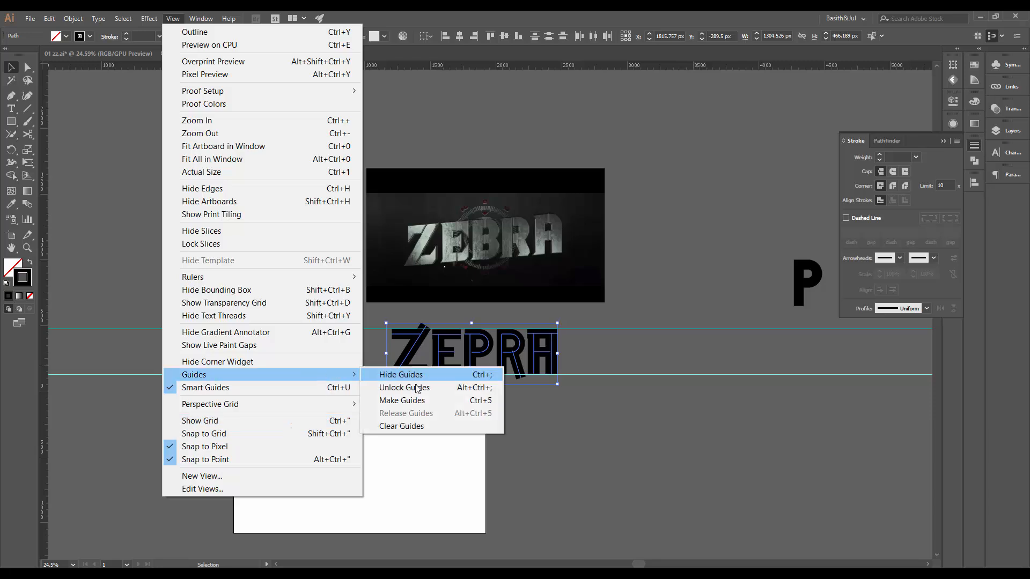
click(416, 424)
Group all strokes of the ZEPRA lettering
key(ctrl+Tab)
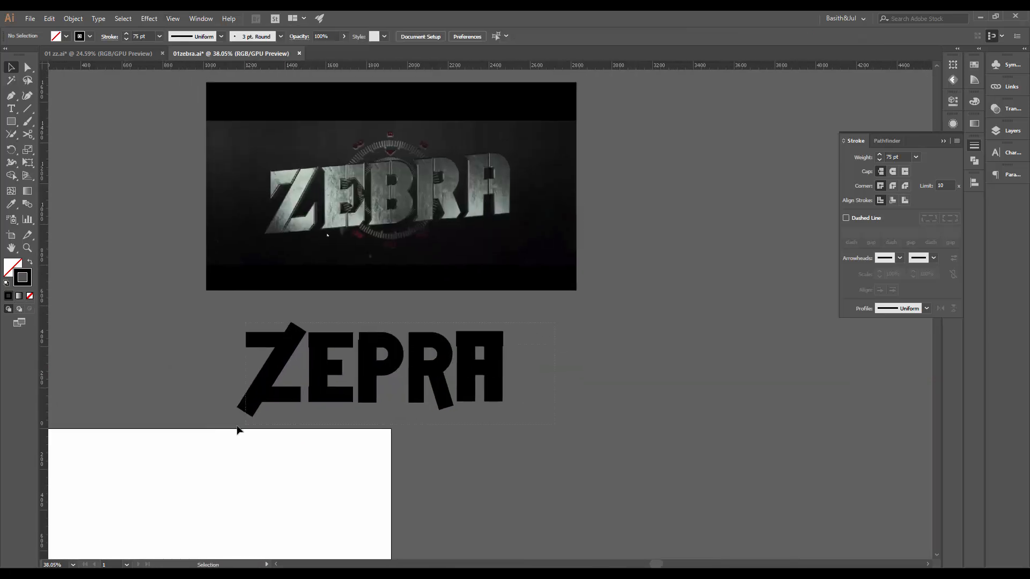
drag(237, 427, 209, 424)
key(ctrl+space)
drag(491, 356, 468, 376)
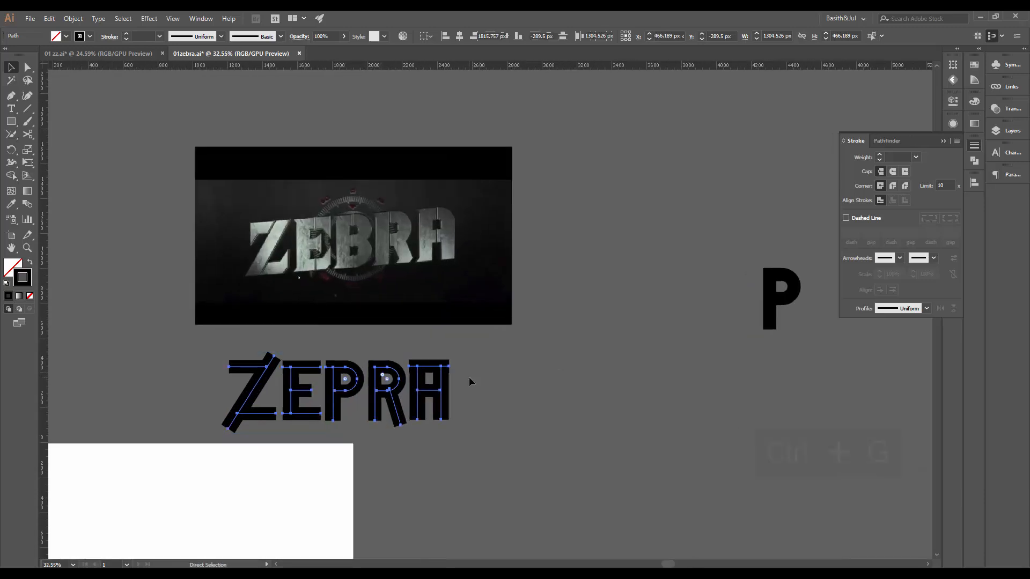
key(ctrl+g)
Duplicate the grouped ZEPRA lettering and place the copy above and to the right of the reference image
drag(350, 399, 413, 410)
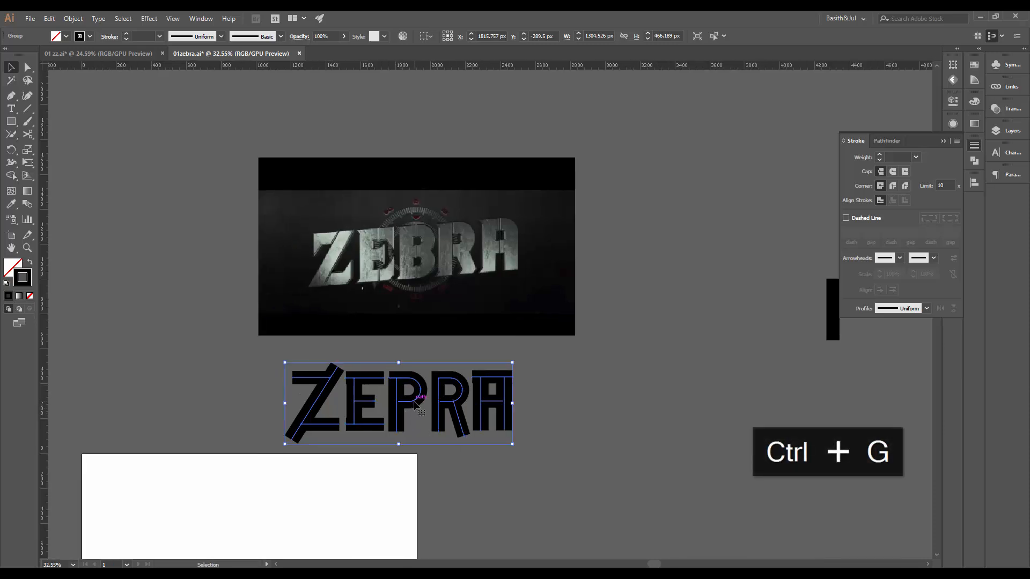
drag(416, 405, 748, 174)
drag(731, 316, 638, 379)
scroll(690, 298, up, 1)
drag(689, 298, 665, 362)
Add a point text object above the lettering copy and scale it up to about 152.81 pt
key(t)
click(592, 220)
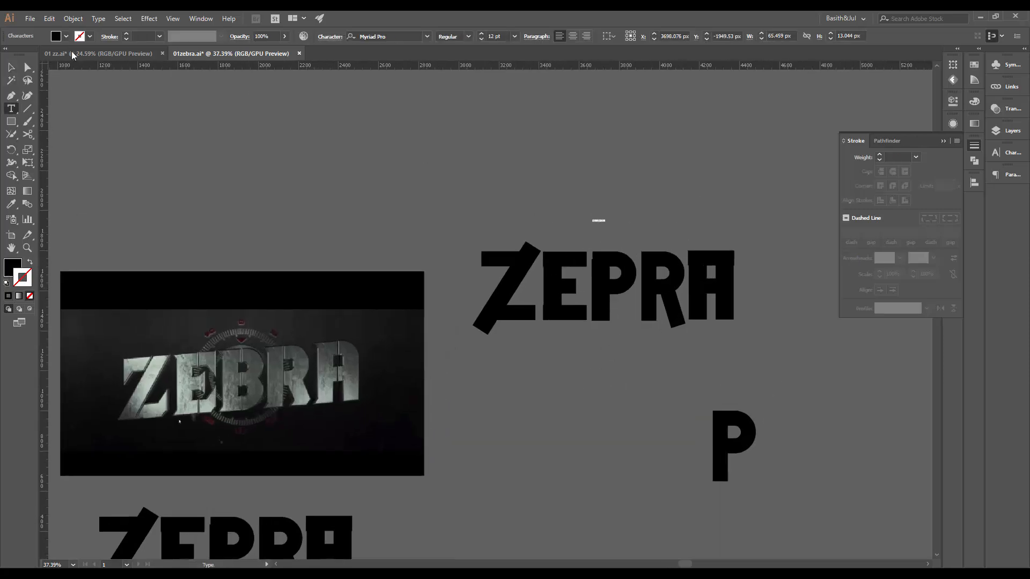
click(13, 68)
drag(606, 225, 789, 324)
drag(678, 278, 602, 214)
Replace the placeholder text with "stroke" and centre the label over the lettering copy
double_click(602, 210)
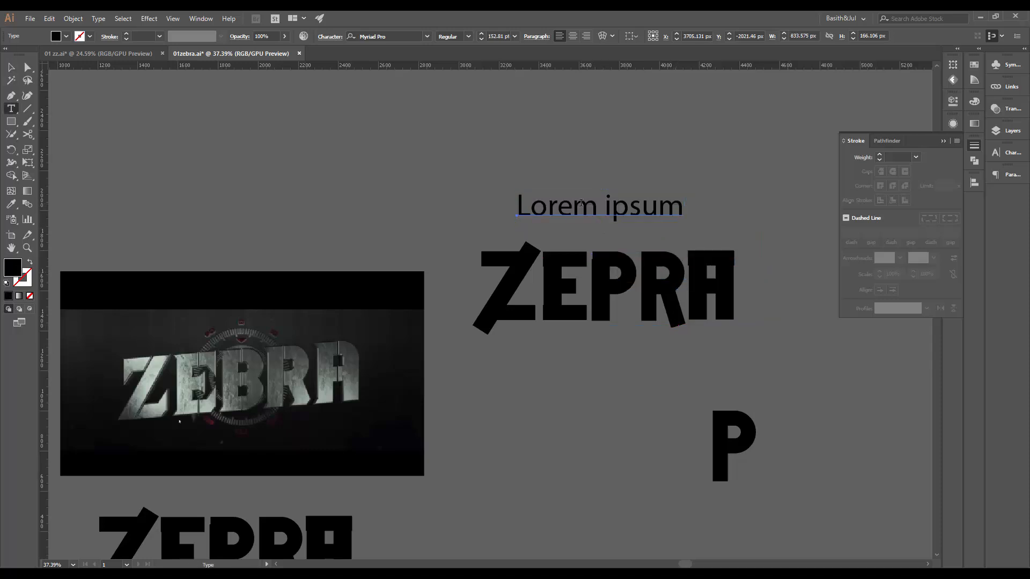
key(ctrl+a)
text(strok)
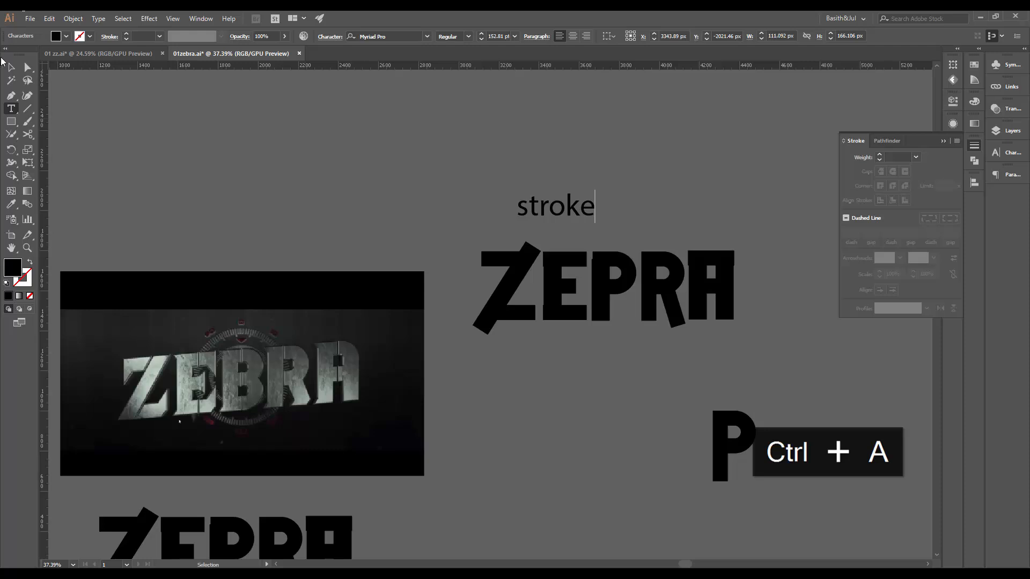
text(e)
click(11, 67)
drag(584, 212, 671, 245)
click(779, 252)
Move the "stroke" label and lettering copy together up and left, clear of the reference image, and save the document
key(ctrl+space)
drag(705, 280, 682, 298)
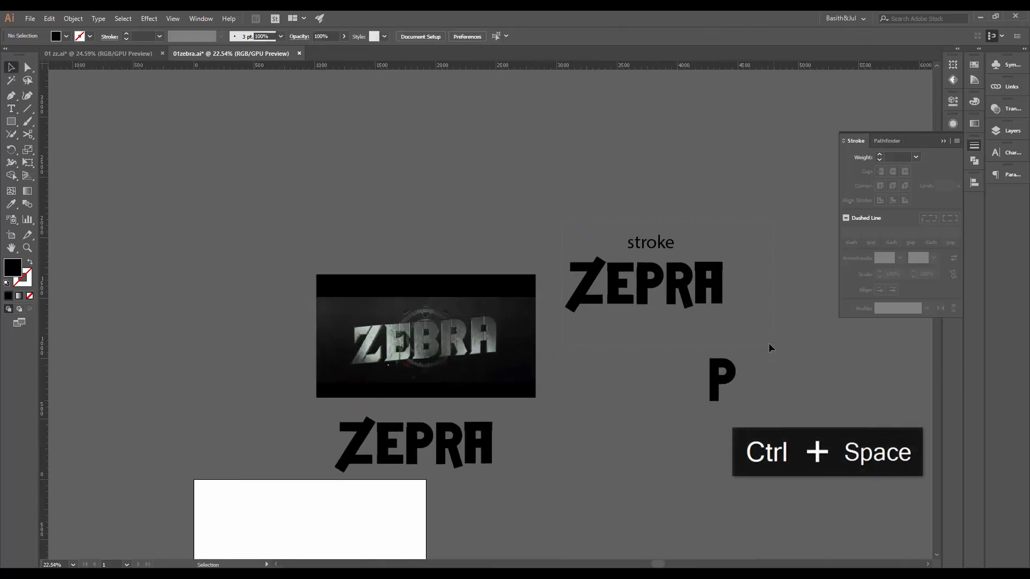
drag(769, 348, 770, 348)
drag(681, 281, 579, 216)
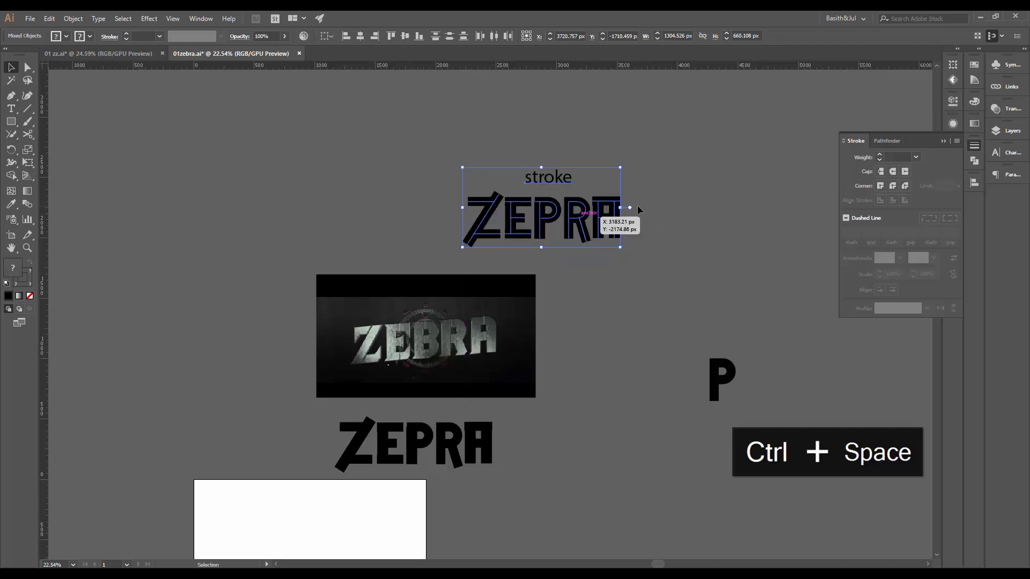
click(655, 286)
drag(644, 275, 651, 256)
key(ctrl+s)
drag(554, 370, 561, 339)
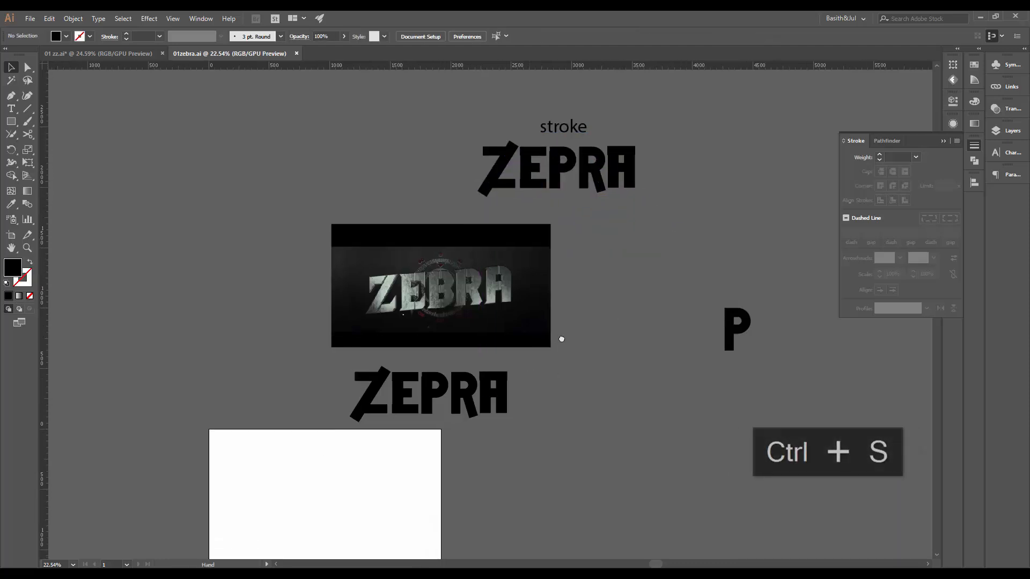
Move the upper-left corner of the P's bowl path left to cover the notch at the stem's outer edge
click(366, 368)
key(ctrl+space)
drag(372, 418, 644, 314)
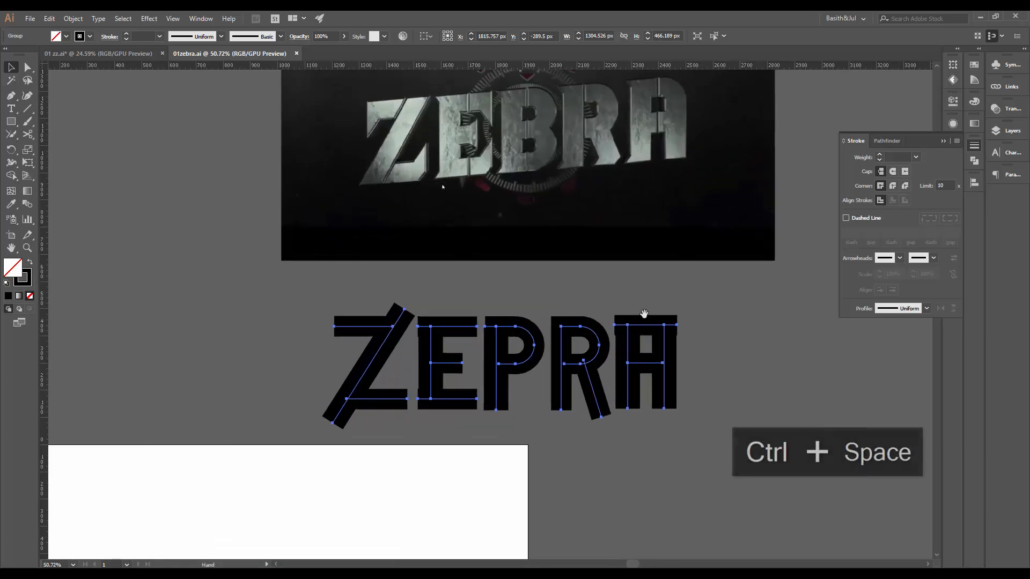
drag(597, 248, 567, 314)
drag(675, 475, 650, 465)
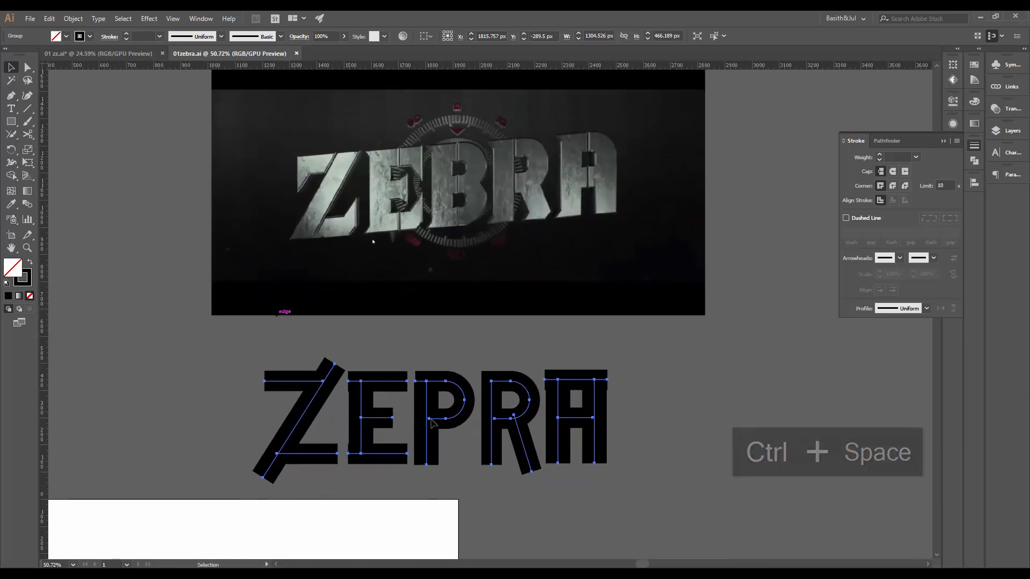
drag(402, 390, 621, 364)
drag(406, 363, 548, 279)
key(a)
click(481, 322)
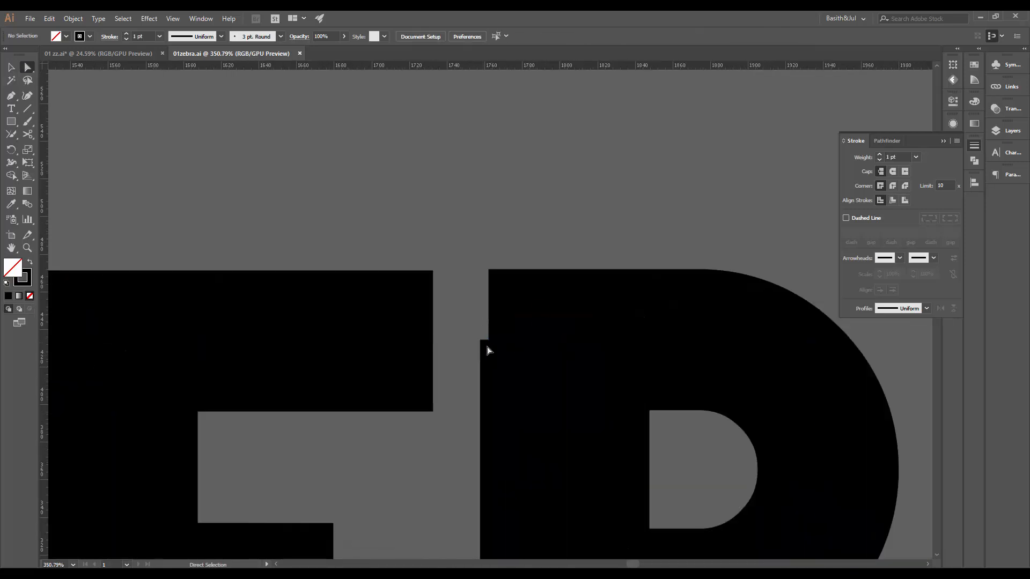
click(489, 340)
key(Left)
key(Left)
key(Left)
key(Left)
key(Left)
key(Left)
key(Left)
key(Left)
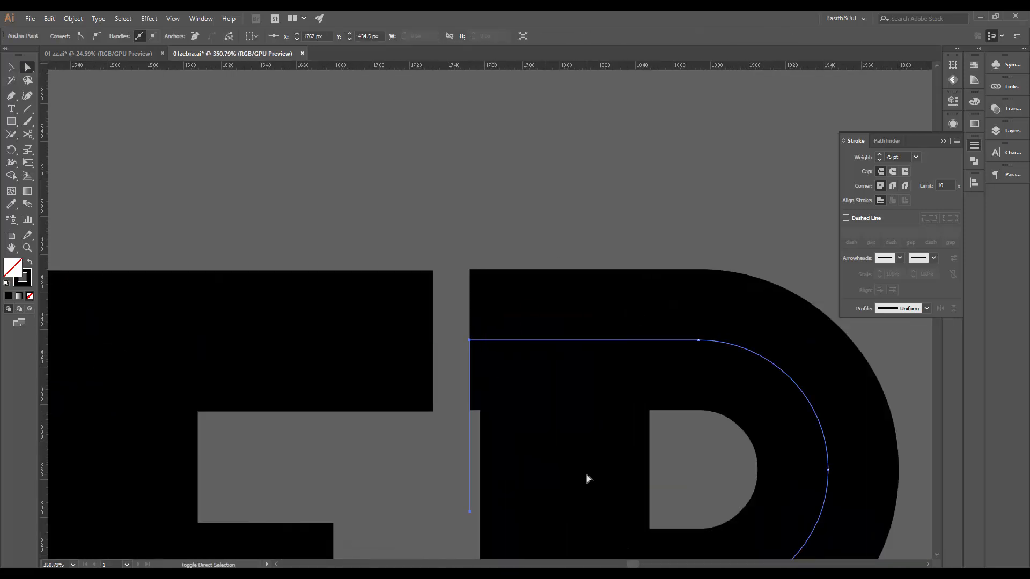
key(v)
click(599, 258)
Convert all strokes of the main ZEPRA lettering below the reference image to filled shapes with Outline Stroke
drag(697, 268, 461, 400)
drag(816, 268, 691, 288)
key(a)
drag(464, 371, 414, 379)
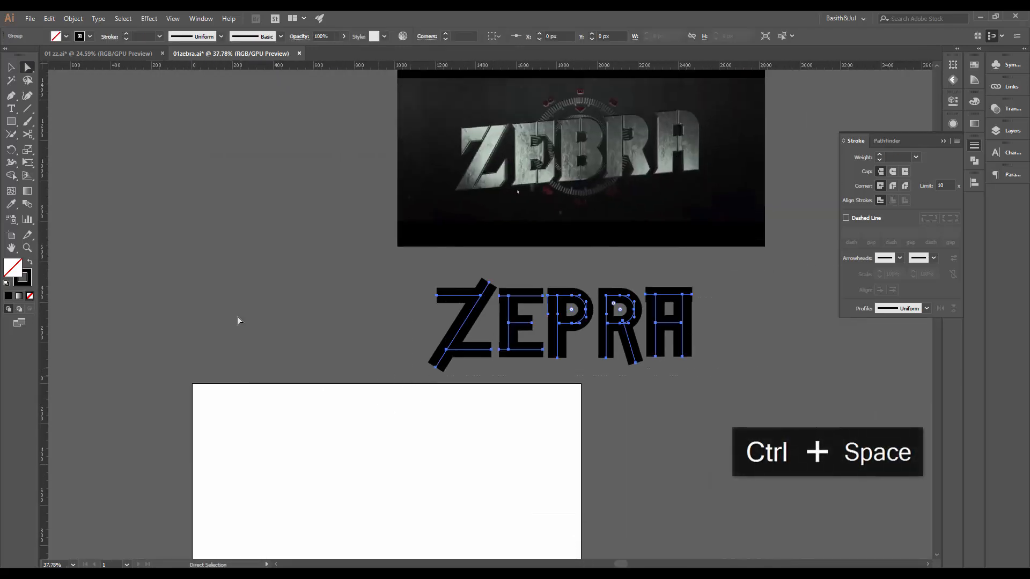
click(71, 19)
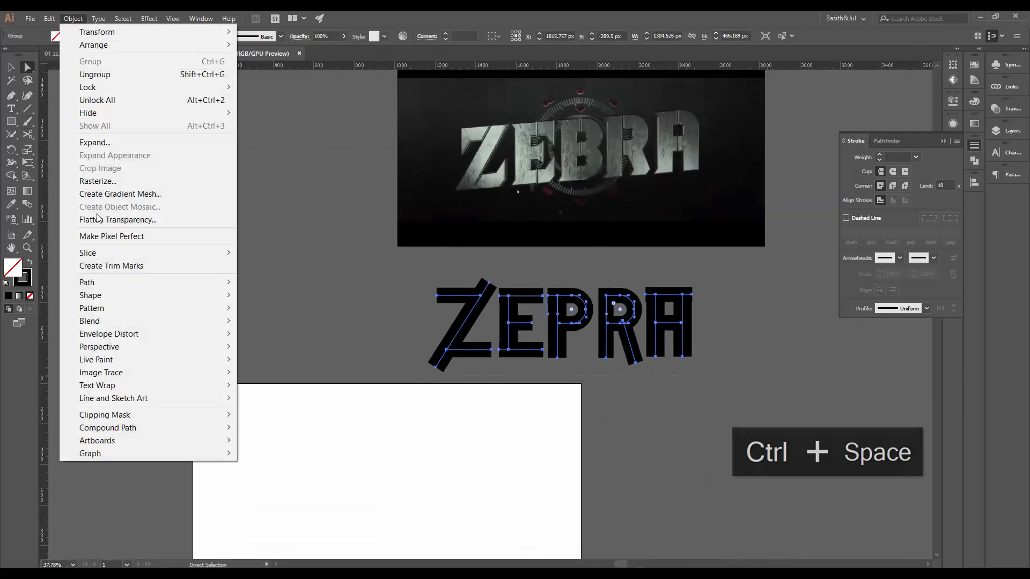
mouse_move(194, 282)
click(324, 313)
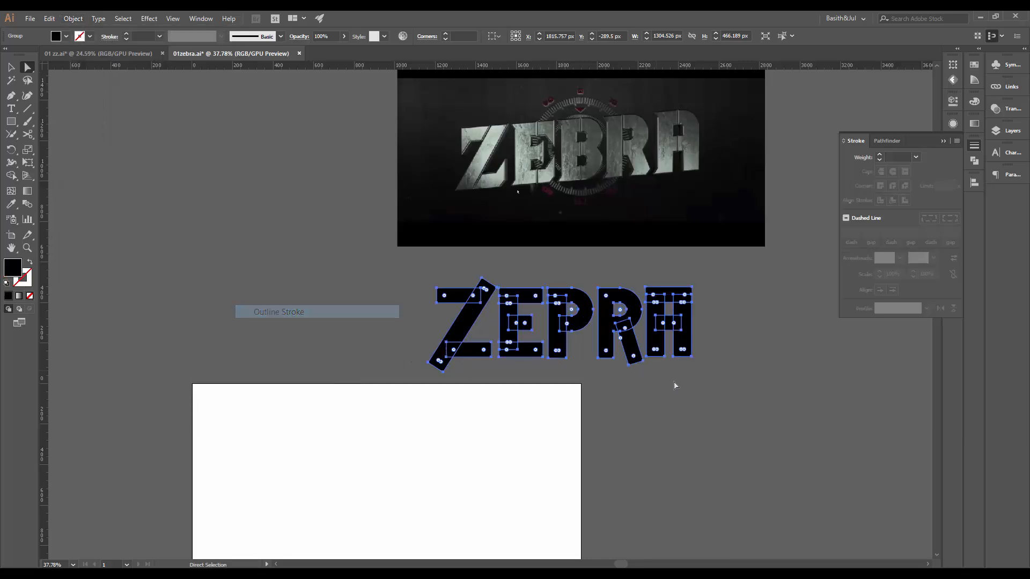
click(674, 381)
Duplicate the outlined ZEPRA lettering and place the copy to the right of the stroke version
drag(696, 361, 673, 370)
scroll(683, 313, up, 1)
drag(683, 312, 648, 342)
drag(740, 347, 689, 403)
scroll(644, 421, down, 3)
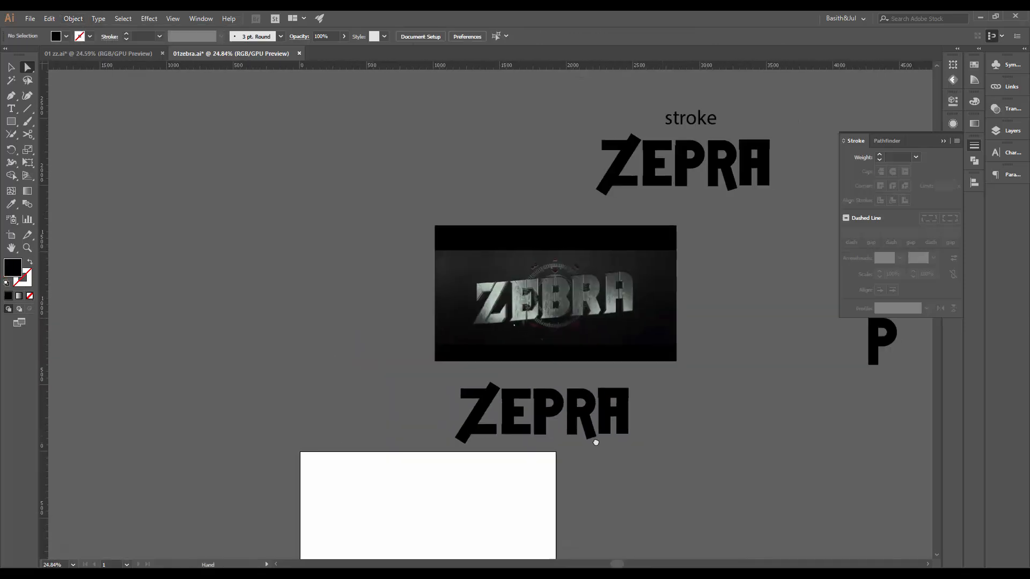
key(v)
click(409, 415)
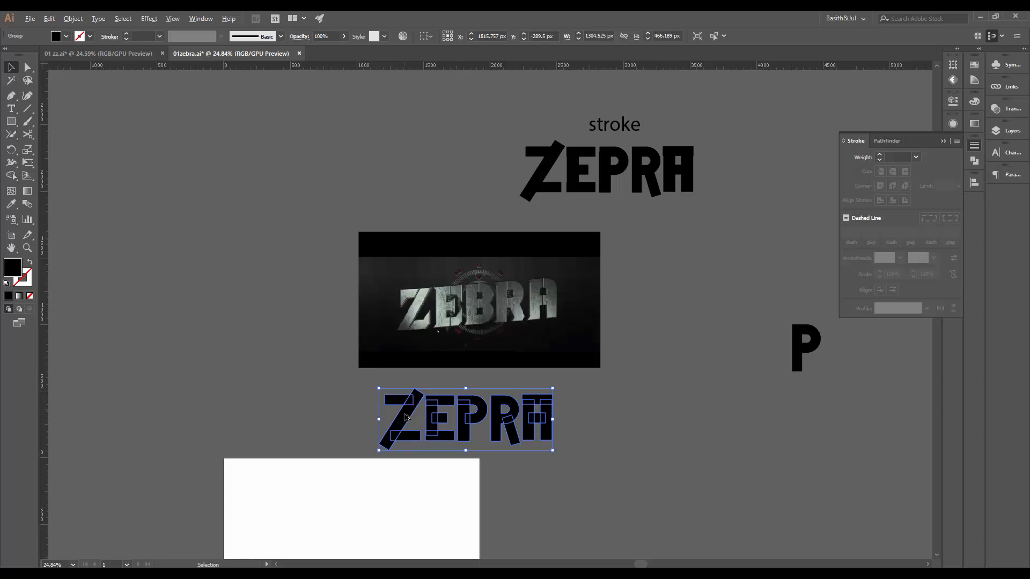
drag(408, 414, 758, 167)
drag(694, 285, 538, 360)
click(485, 304)
Duplicate the "stroke" label above the outlined lettering copy and change its text to "outline"
click(455, 208)
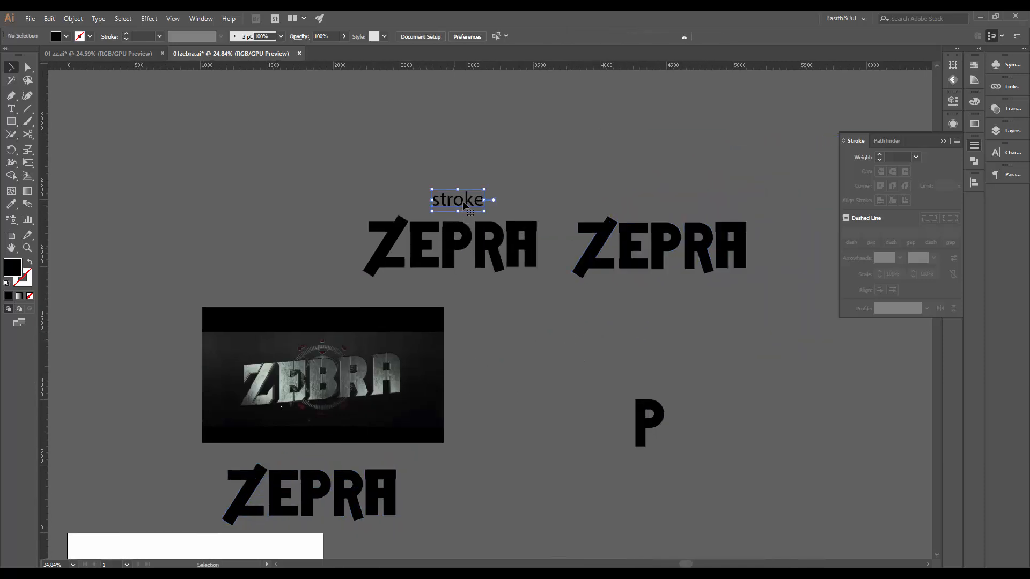
drag(491, 204, 701, 207)
key(t)
click(656, 205)
key(ctrl+a)
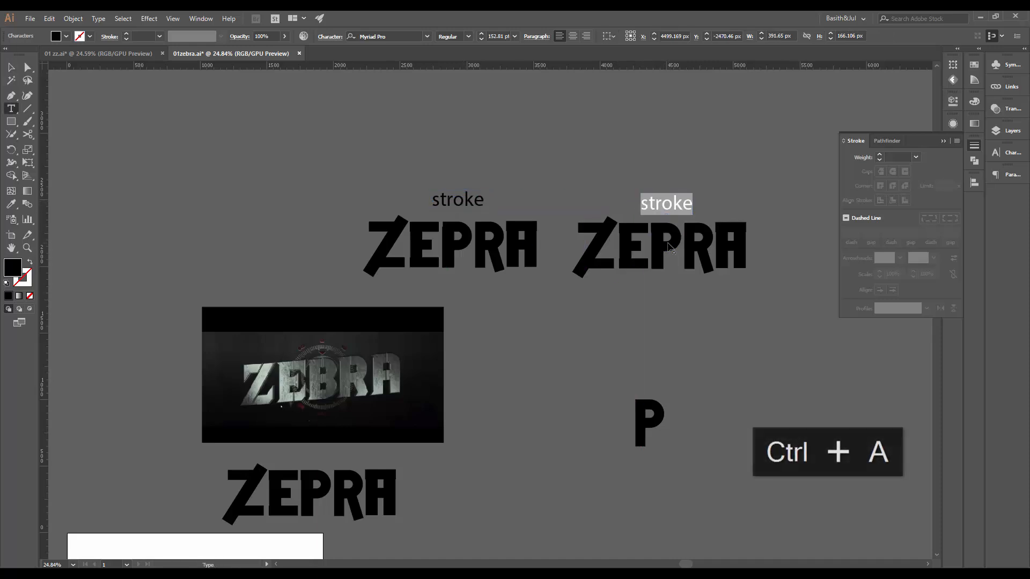
text(outline)
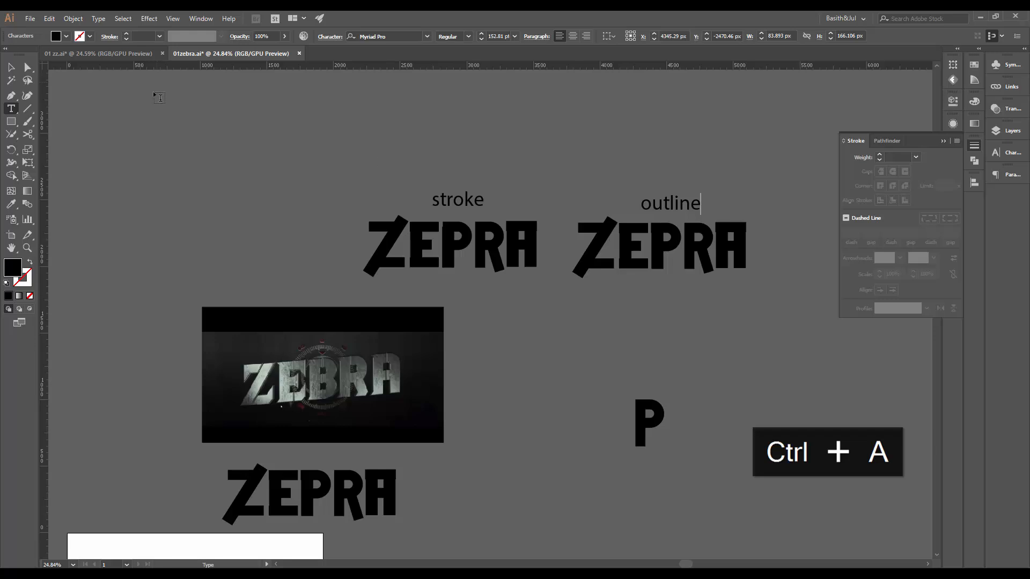
key(Escape)
click(626, 322)
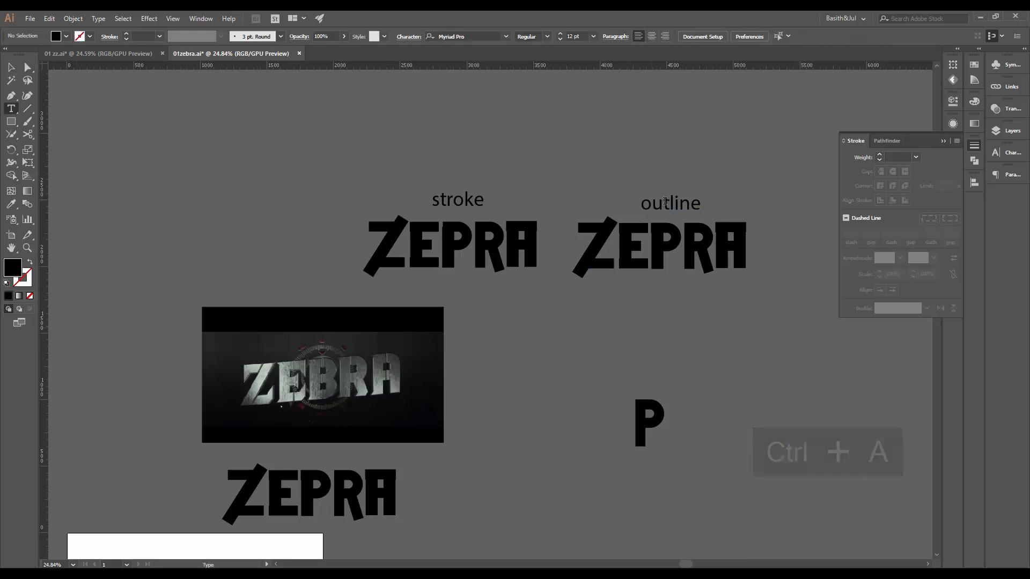
key(t)
click(10, 68)
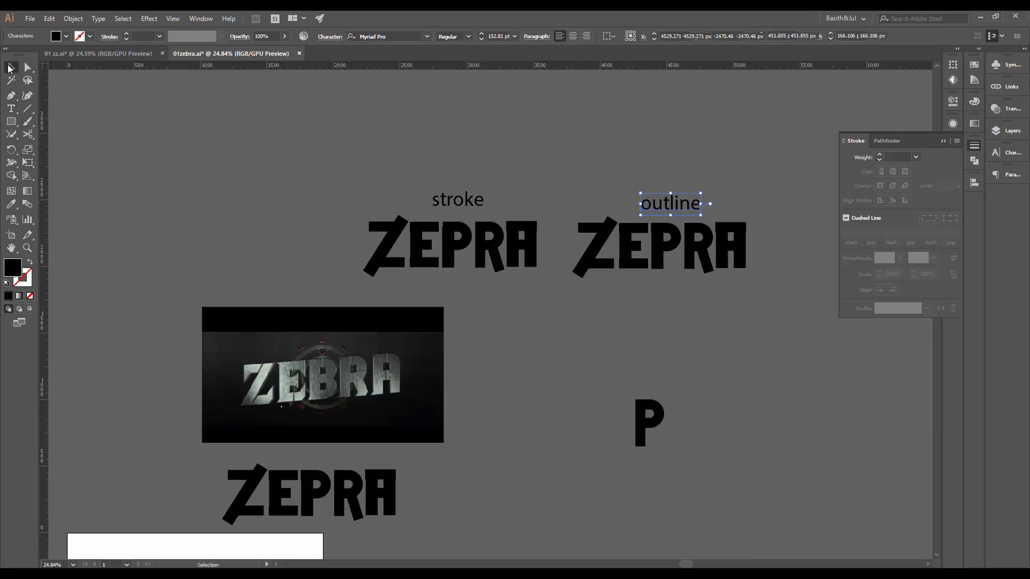
Ungroup the main outlined ZEPRA lettering below the reference image
drag(402, 449, 424, 332)
ctrl+drag(225, 352, 448, 443)
drag(448, 443, 337, 444)
ctrl+drag(471, 398, 490, 397)
drag(456, 391, 474, 399)
click(415, 430)
right_click(451, 427)
click(514, 323)
Reflect a copy of the P's bowl across the horizontal axis, with the origin near the bowl's lower edge, forming a B
click(482, 411)
drag(478, 352, 502, 413)
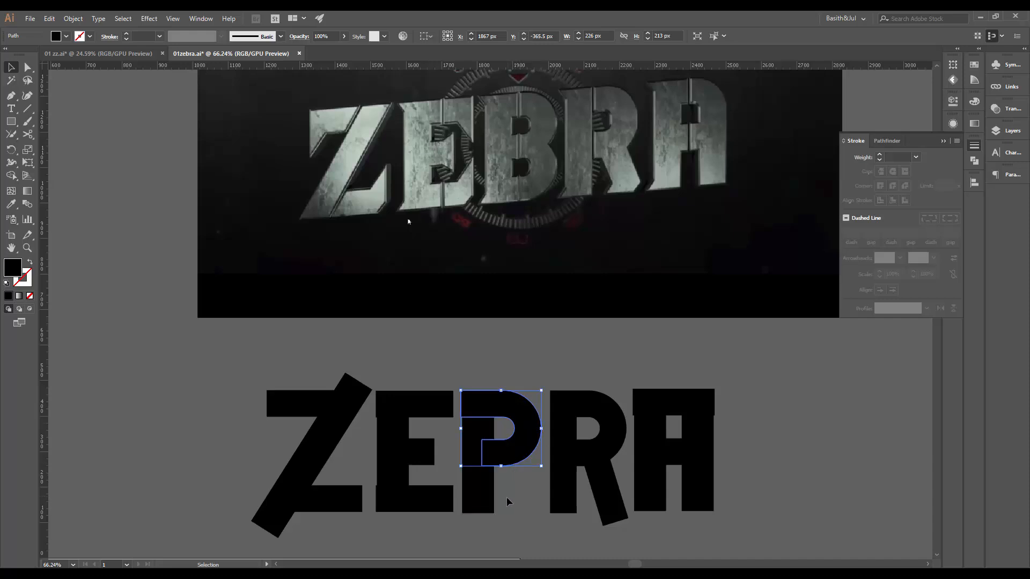
key(r)
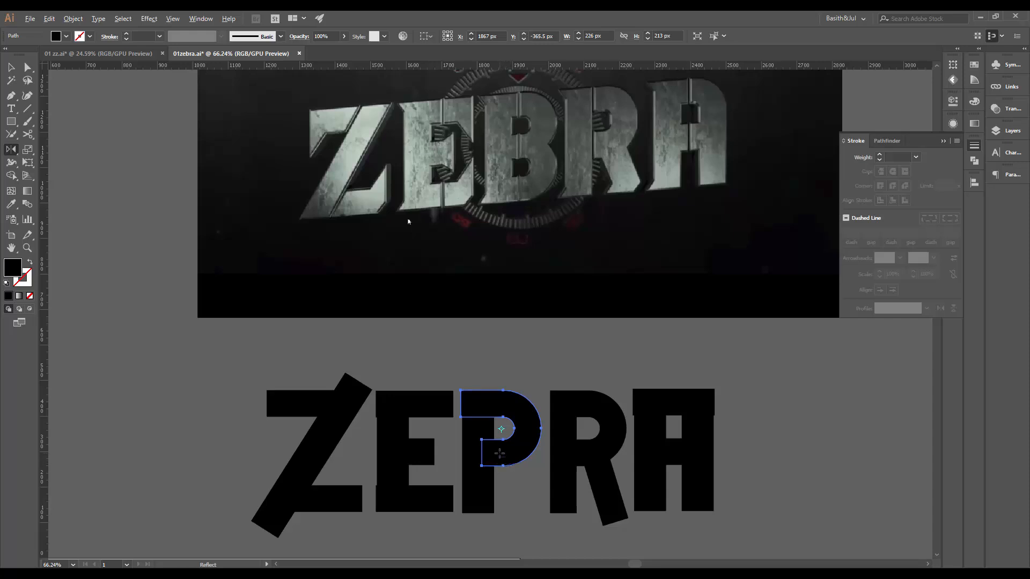
alt+click(500, 454)
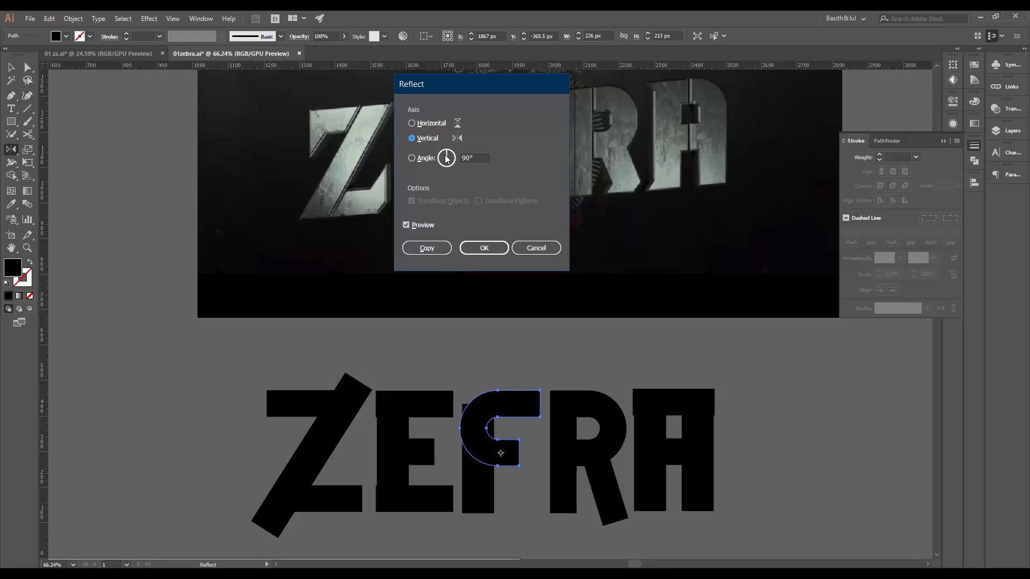
click(431, 124)
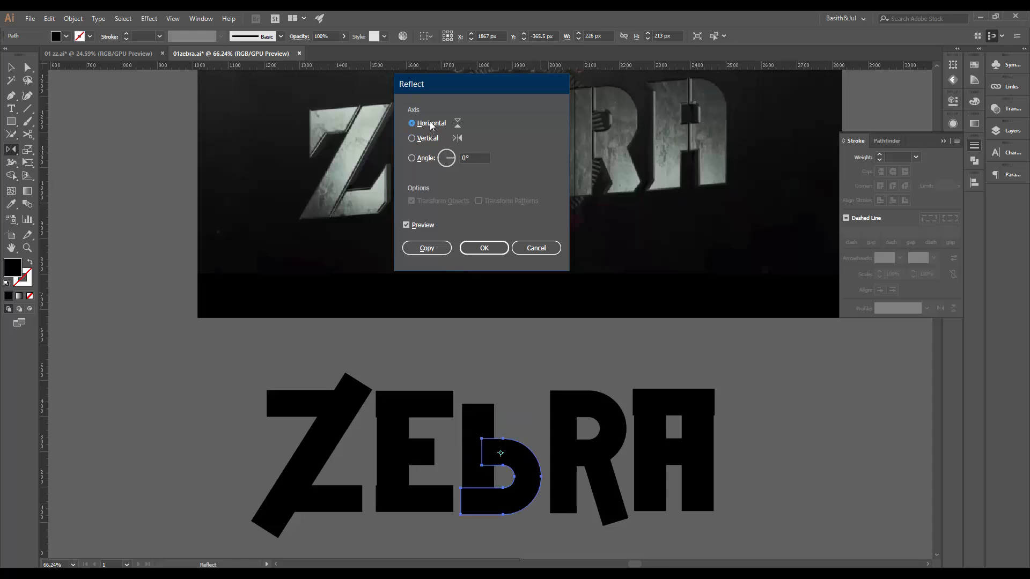
click(437, 249)
key(v)
click(594, 530)
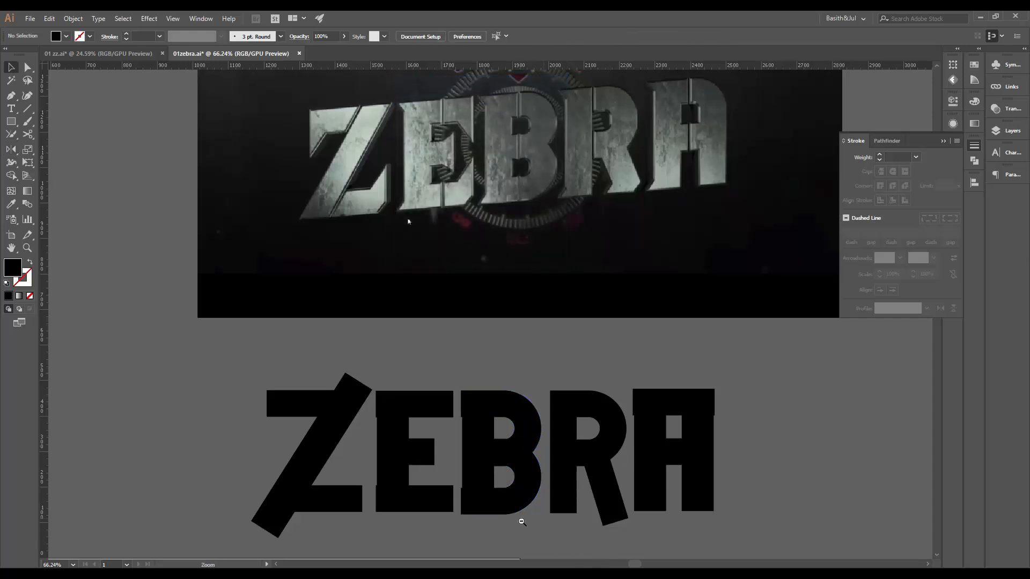
Nudge the B's lower bowl 4 px down
drag(521, 522, 507, 528)
drag(504, 463, 597, 472)
click(580, 500)
drag(596, 514, 565, 380)
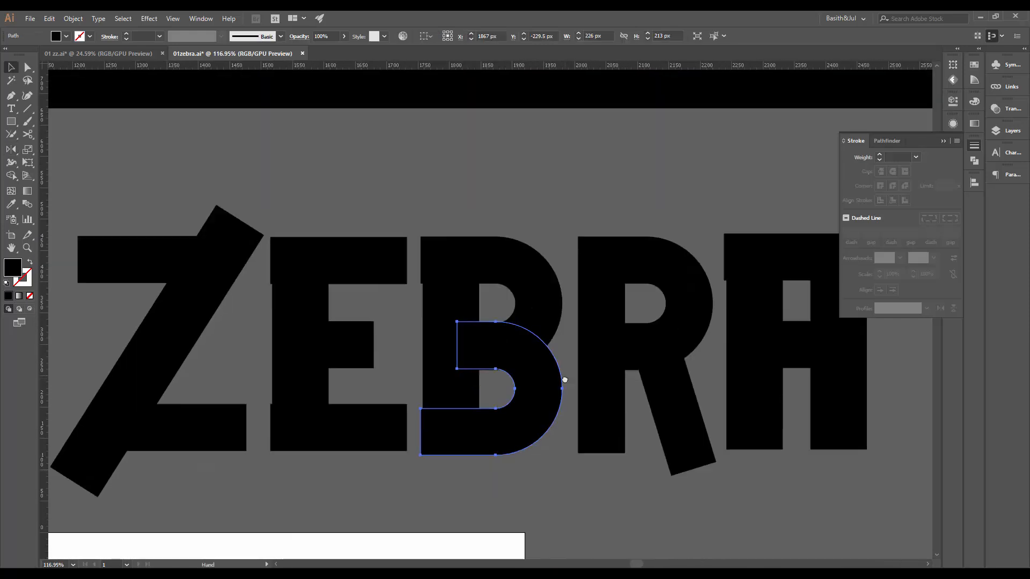
key(Down)
key(Down)
key(Down)
key(Down)
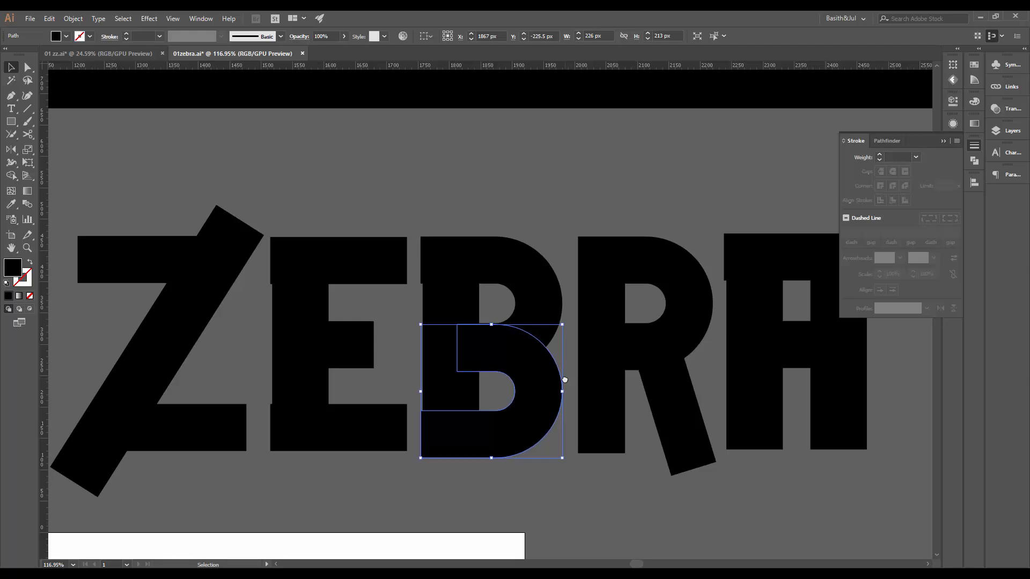
click(552, 233)
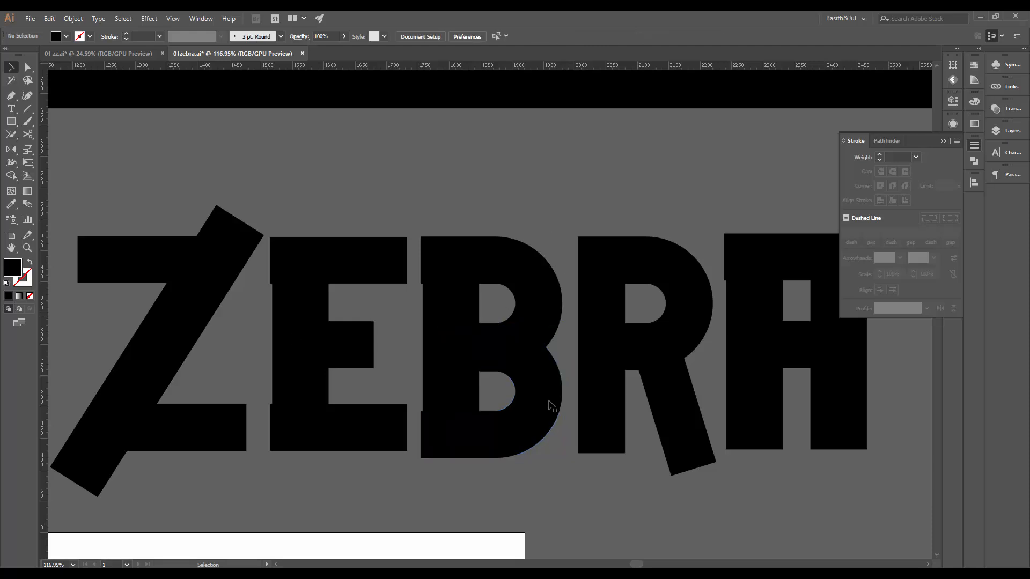
drag(536, 377, 413, 418)
drag(566, 445, 527, 424)
drag(473, 377, 515, 362)
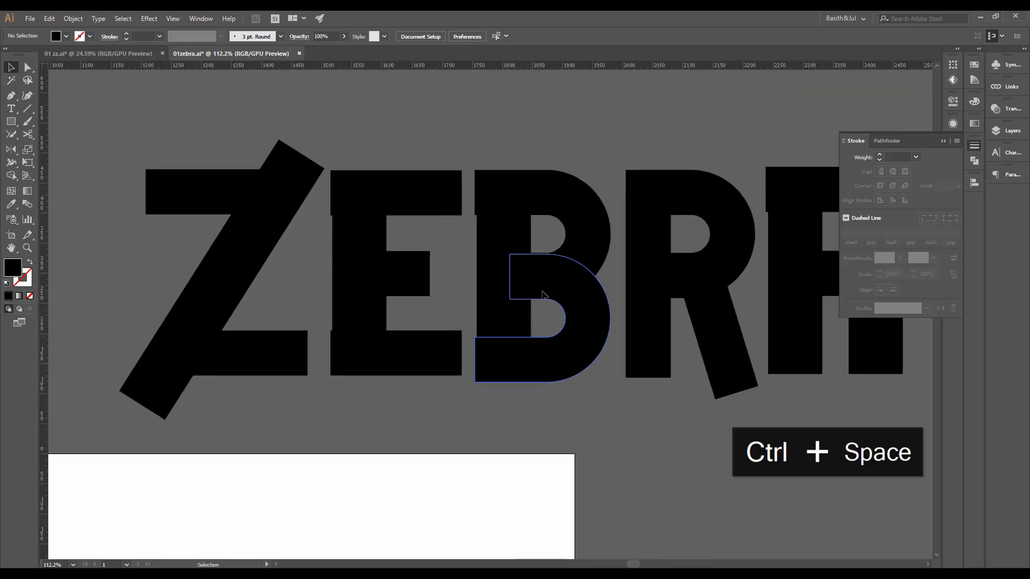
drag(444, 334, 487, 365)
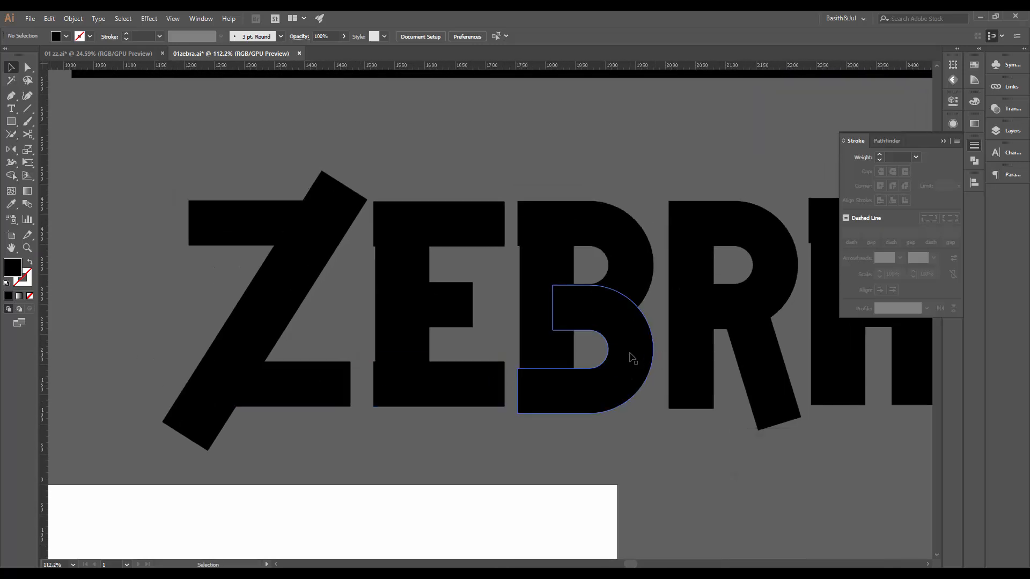
click(353, 391)
shift+click(475, 394)
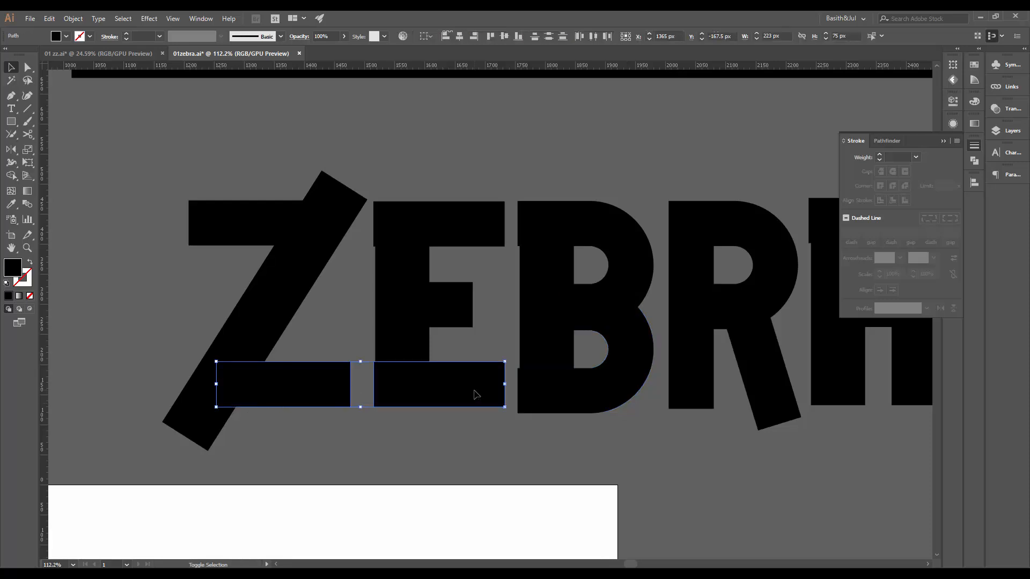
drag(593, 413, 591, 413)
drag(682, 454, 593, 462)
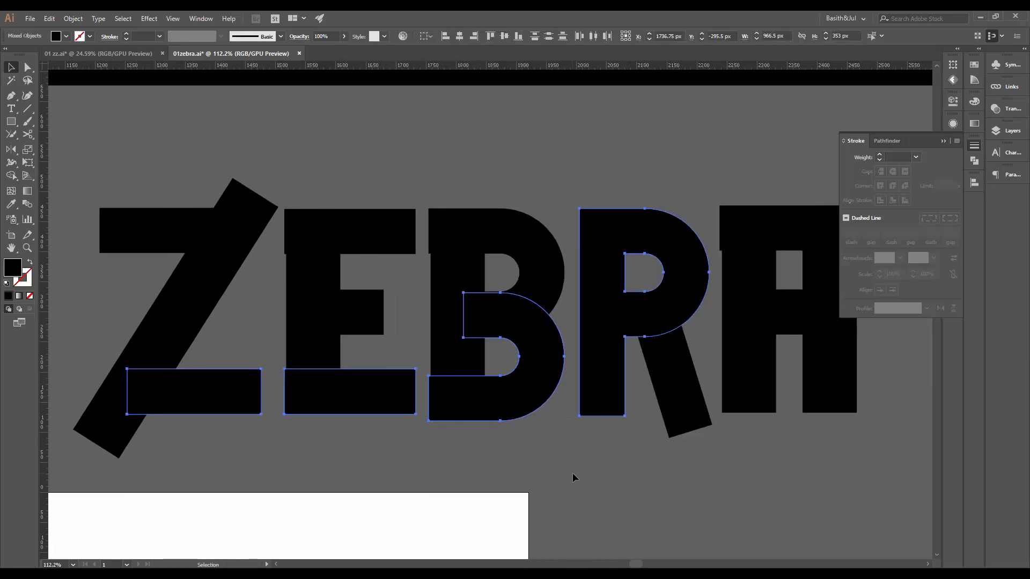
click(572, 473)
Shift the bottom bars of the Z and E and the lower ends of the R's stem and A's legs 11 px down
click(391, 402)
shift+click(222, 406)
drag(663, 464, 558, 471)
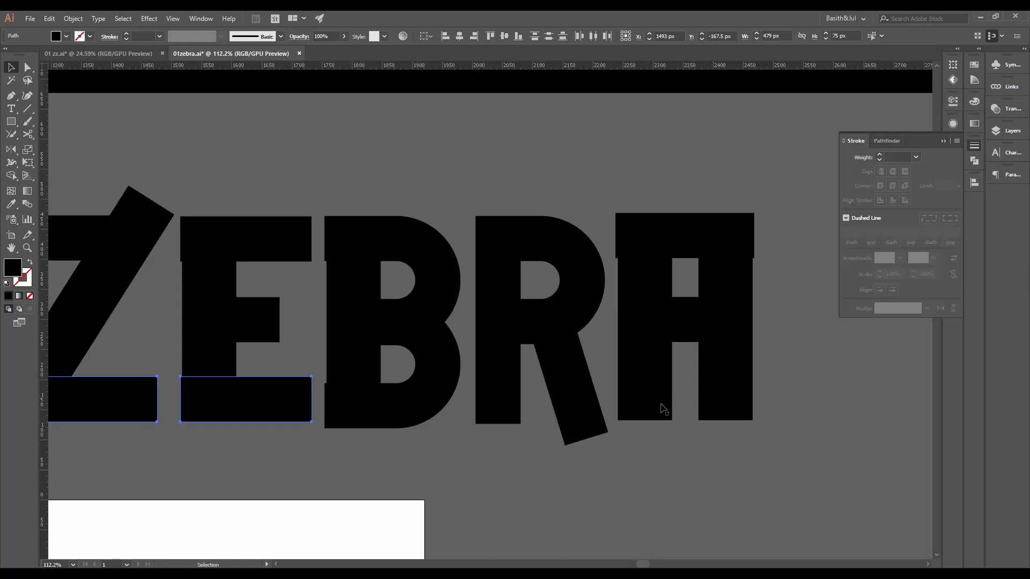
key(a)
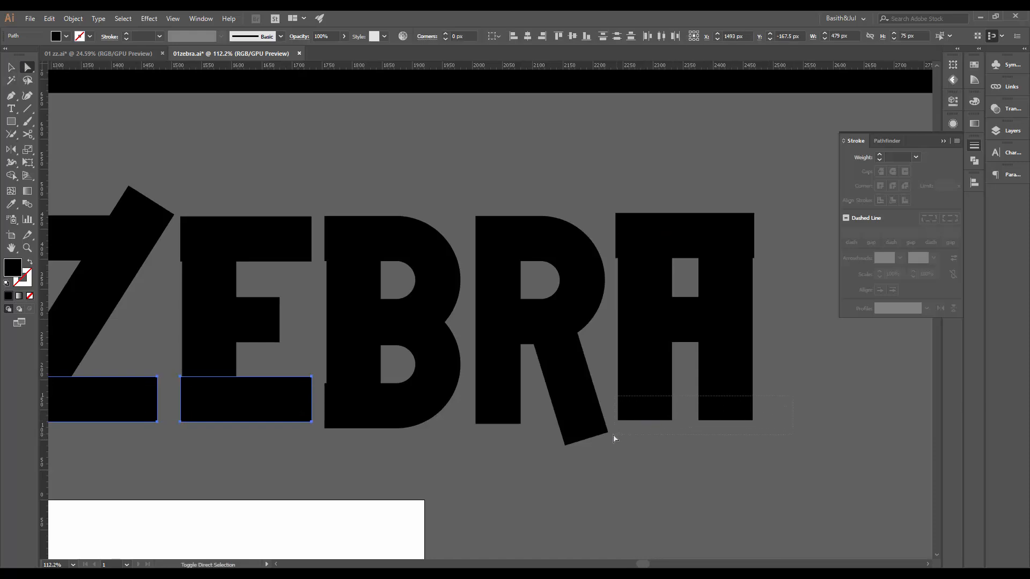
drag(614, 438, 614, 430)
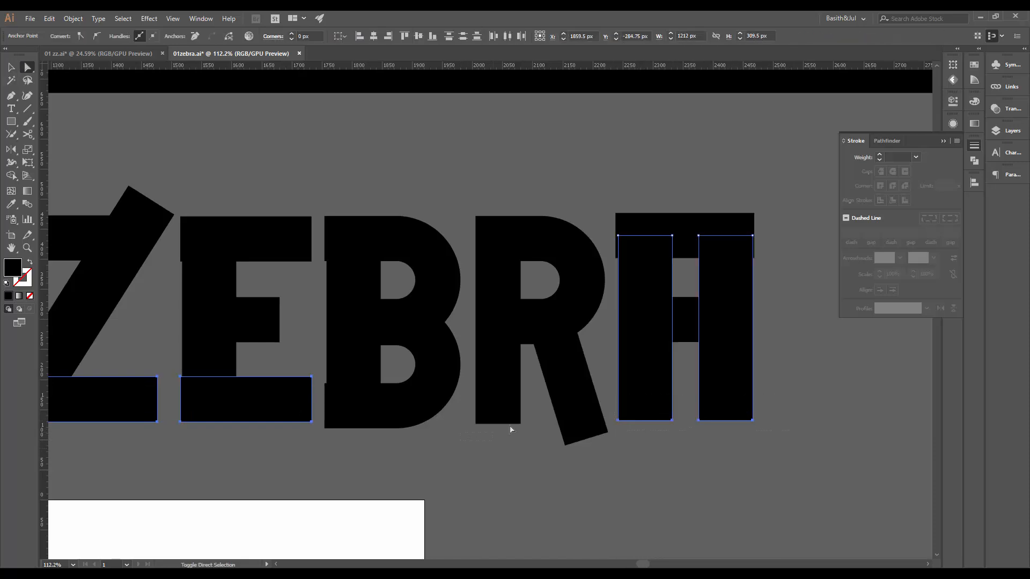
drag(510, 429, 532, 414)
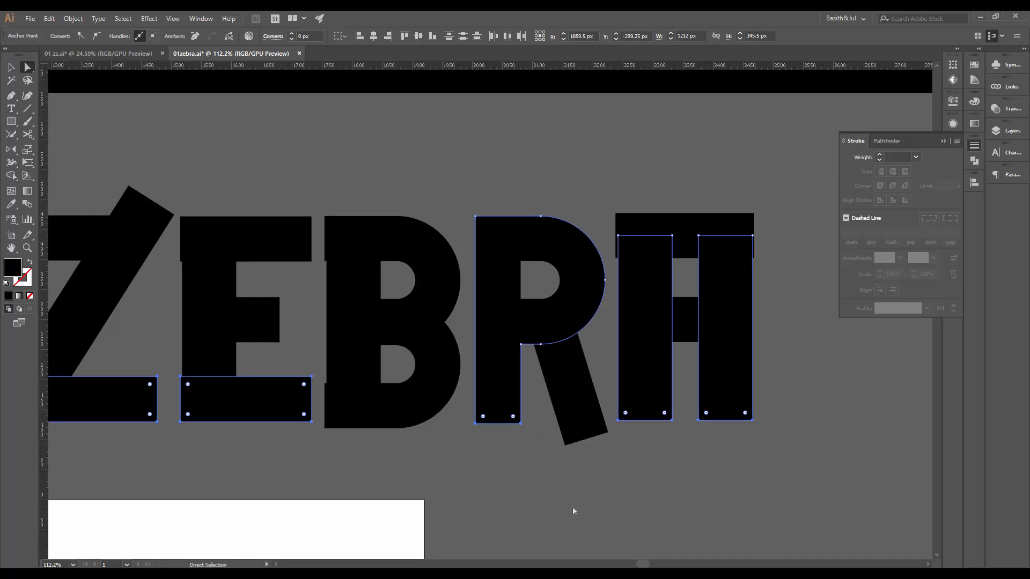
key(shift+Down)
key(Down)
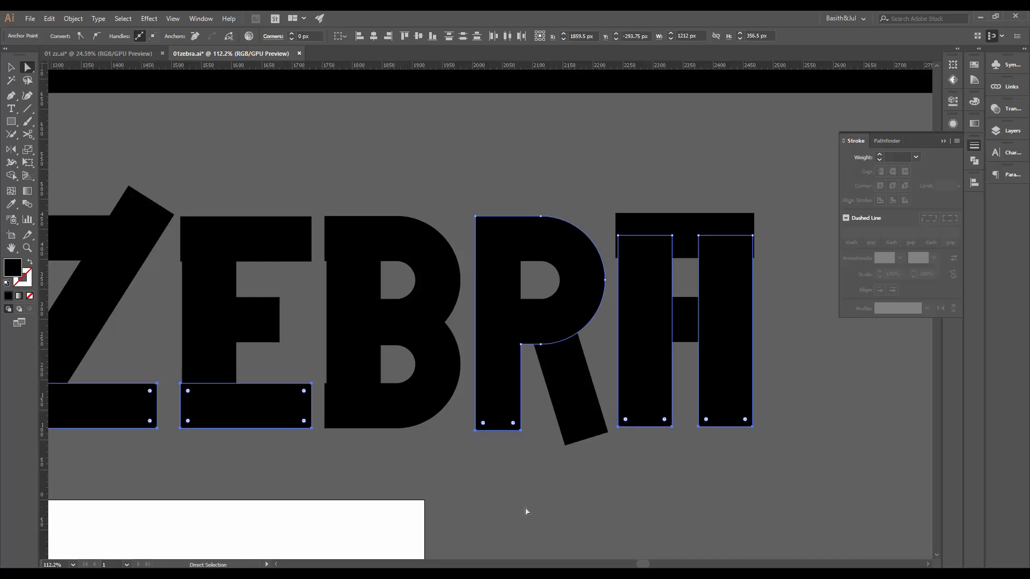
click(493, 494)
Duplicate the complete ZEBRA lettering and place the copy to the right of the outlined ZEPRA version
drag(660, 486, 579, 492)
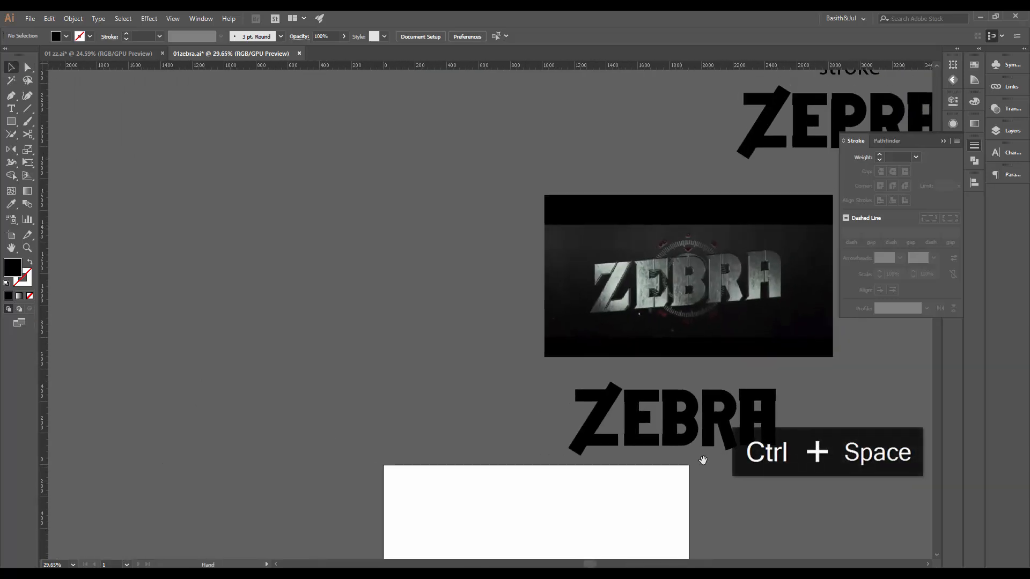
drag(702, 461, 716, 481)
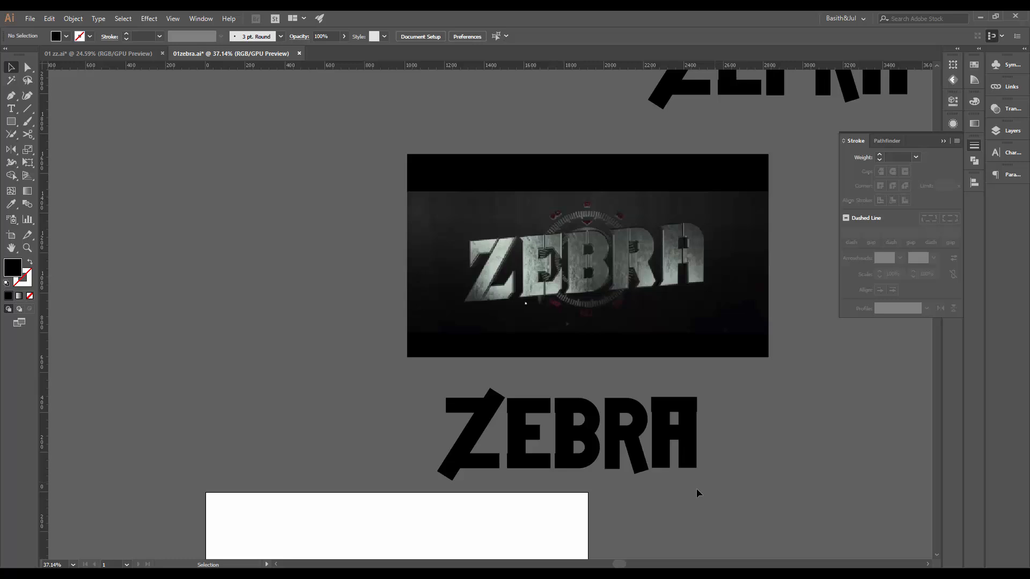
drag(528, 424, 616, 447)
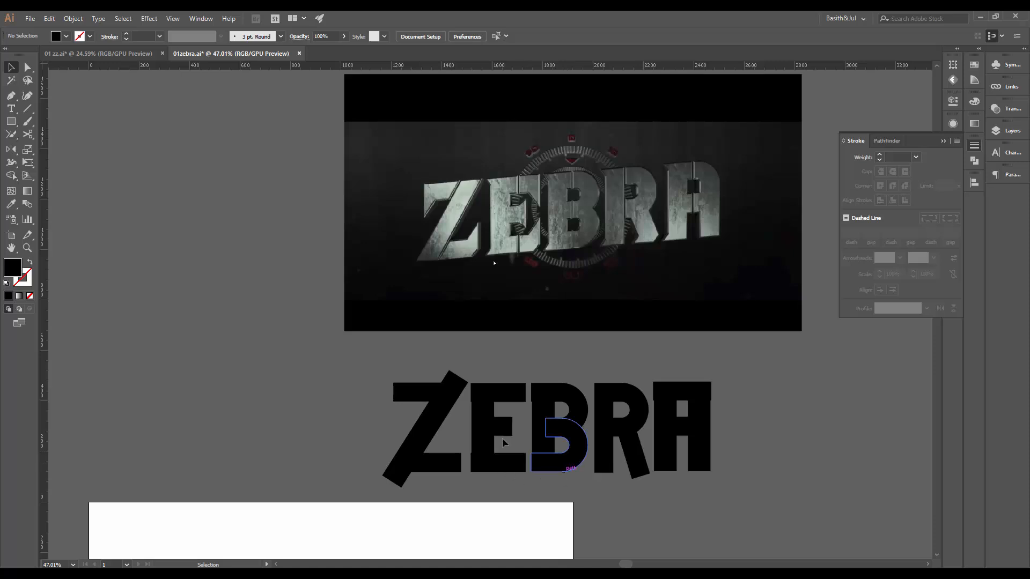
ctrl+click(547, 453)
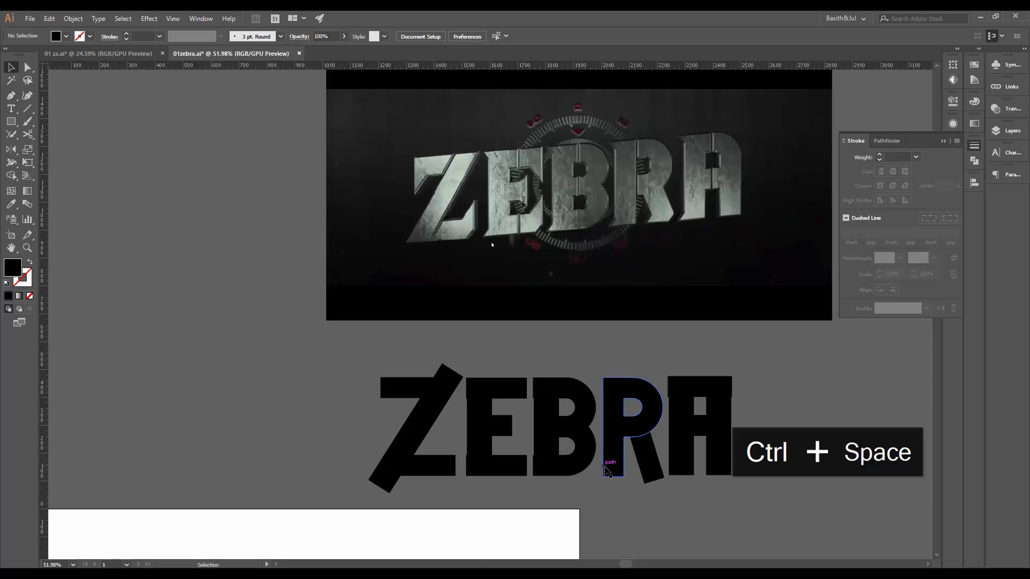
drag(764, 395, 615, 391)
drag(666, 362, 190, 487)
drag(548, 426, 499, 430)
drag(593, 440, 466, 438)
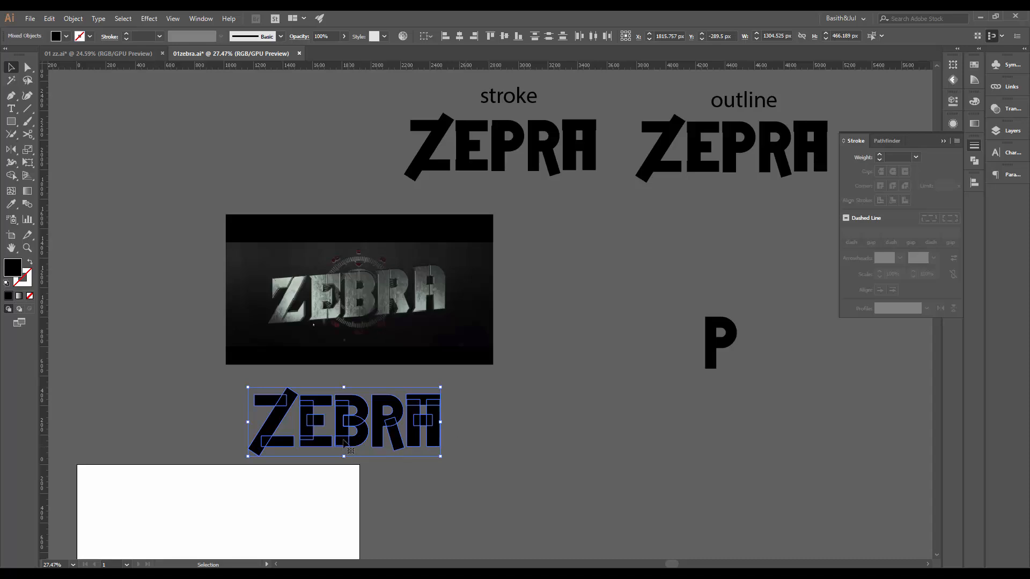
drag(355, 426, 649, 244)
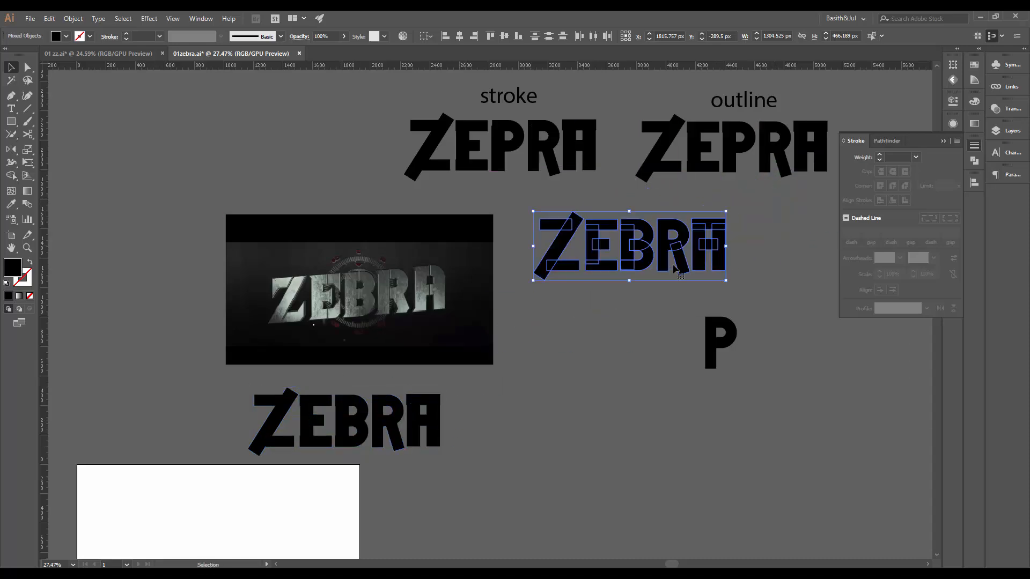
drag(712, 277, 468, 377)
mouse_move(420, 344)
mouse_down()
mouse_move(770, 236)
mouse_move(752, 246)
mouse_up()
Duplicate the "outline" label above the ZEBRA copy and change its text to "outline2"
key(t)
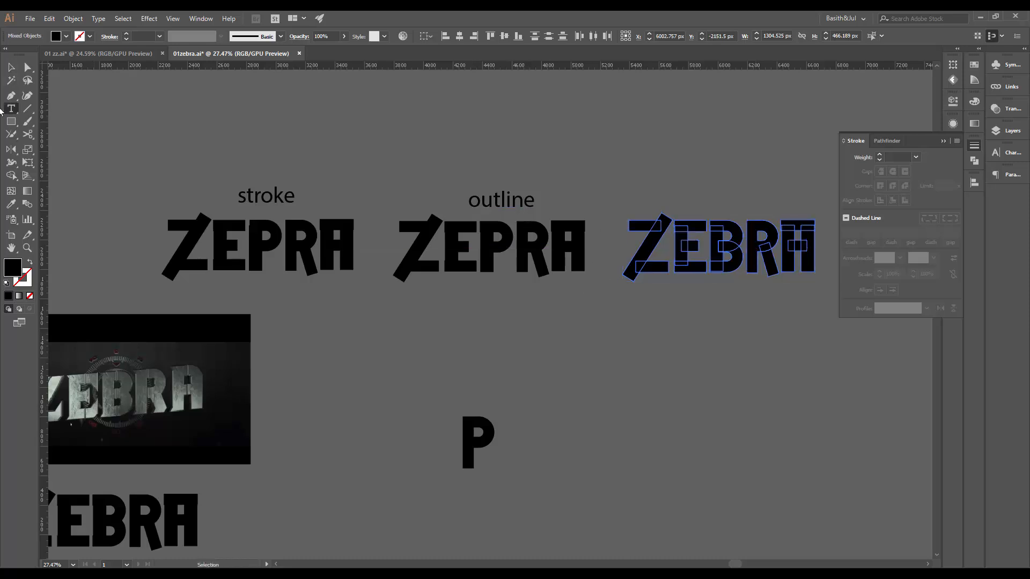
click(18, 69)
drag(528, 211, 742, 210)
key(t)
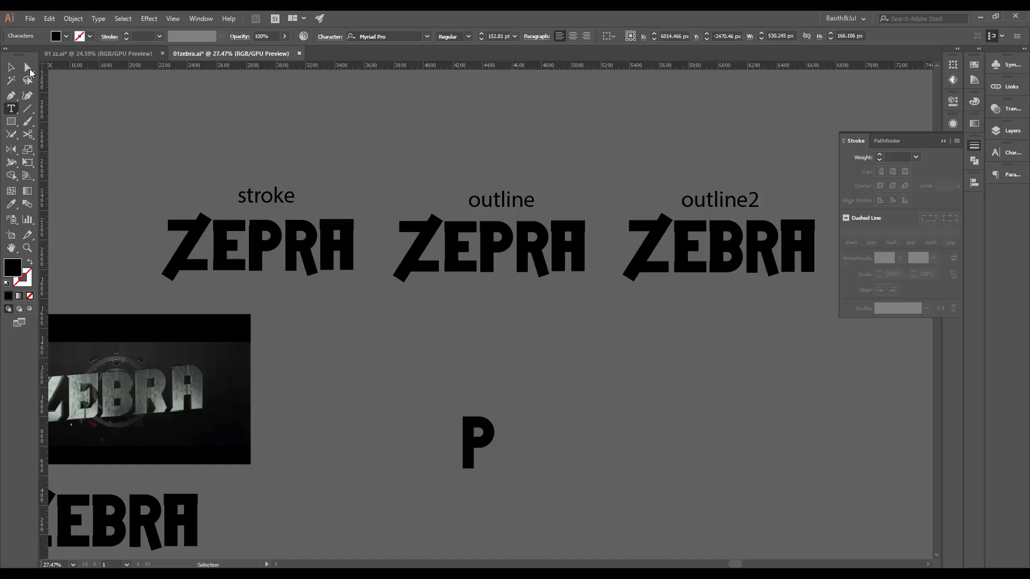
click(14, 68)
Unite the overlapping shapes of the main ZEBRA lettering below the reference image with Pathfinder
key(space)
drag(142, 539, 388, 401)
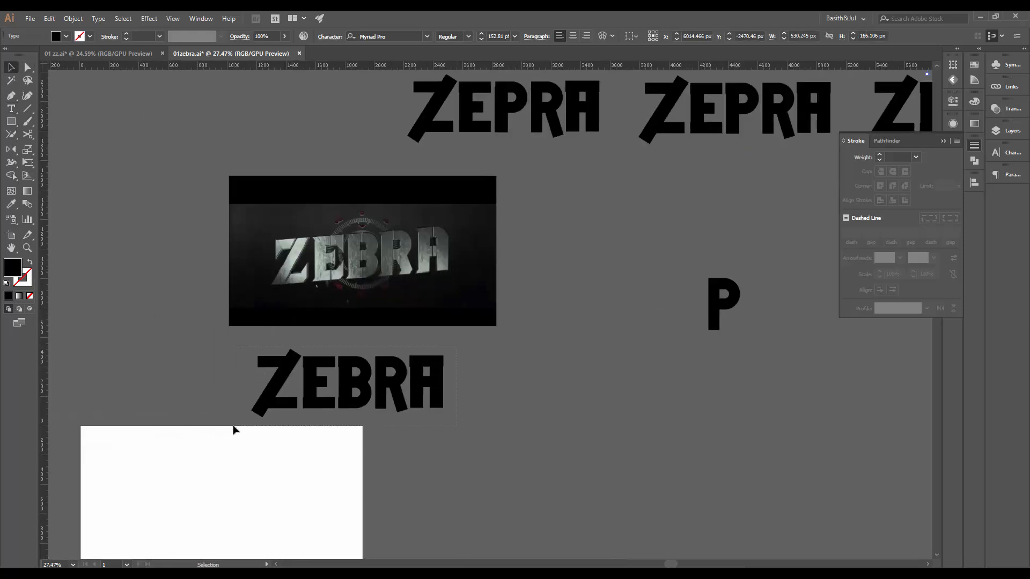
drag(233, 426, 229, 422)
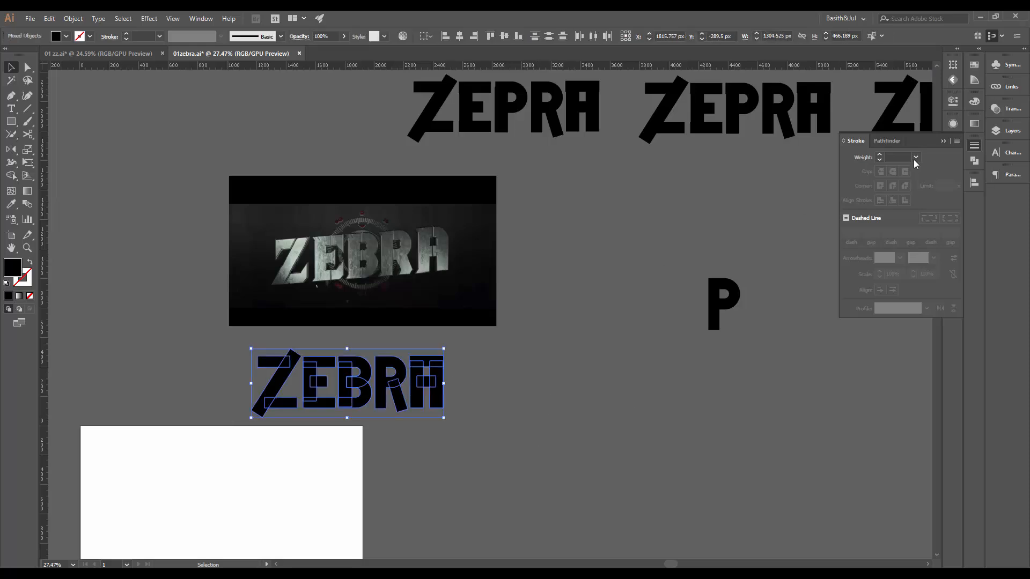
click(887, 140)
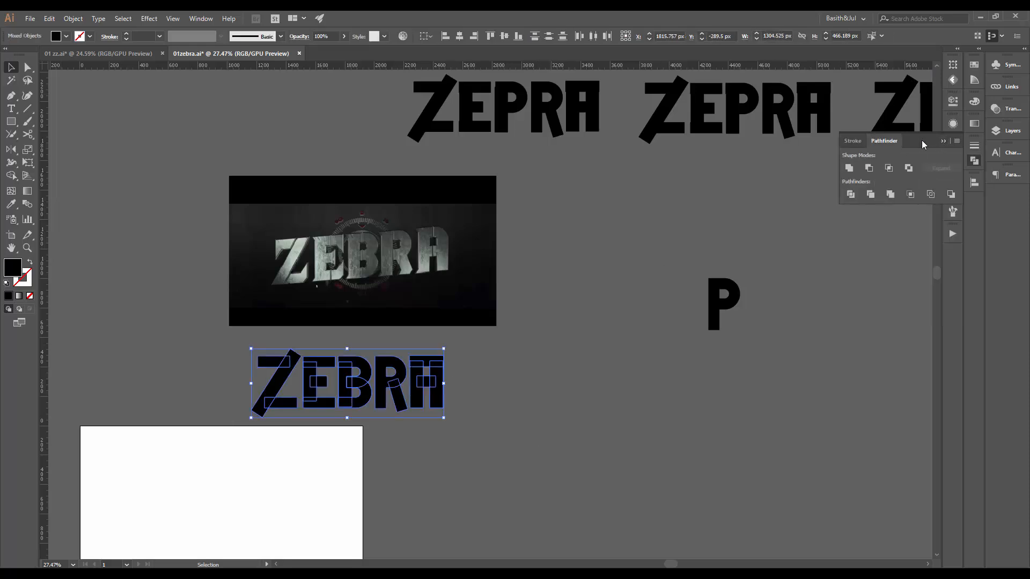
click(942, 141)
click(974, 161)
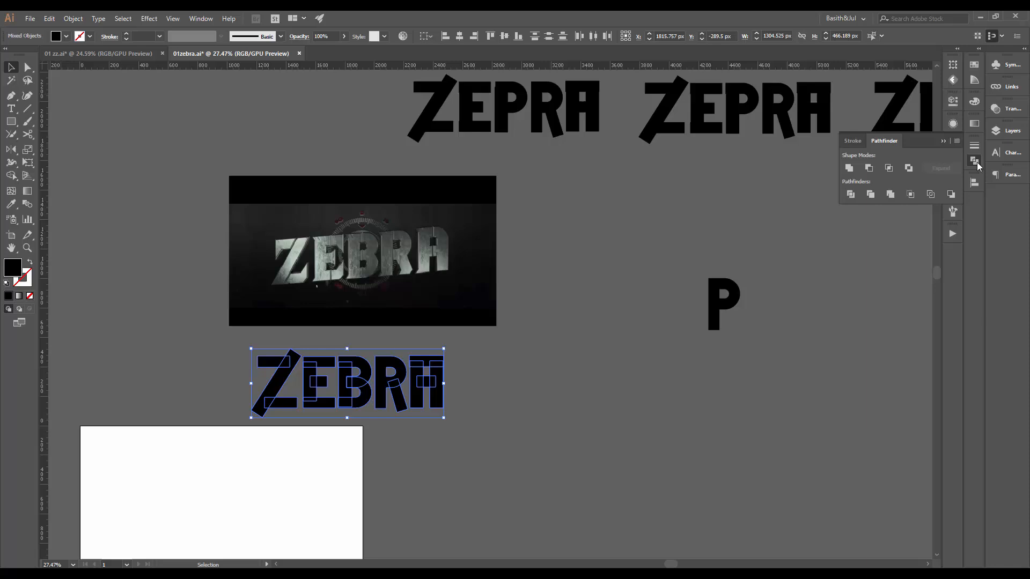
click(201, 18)
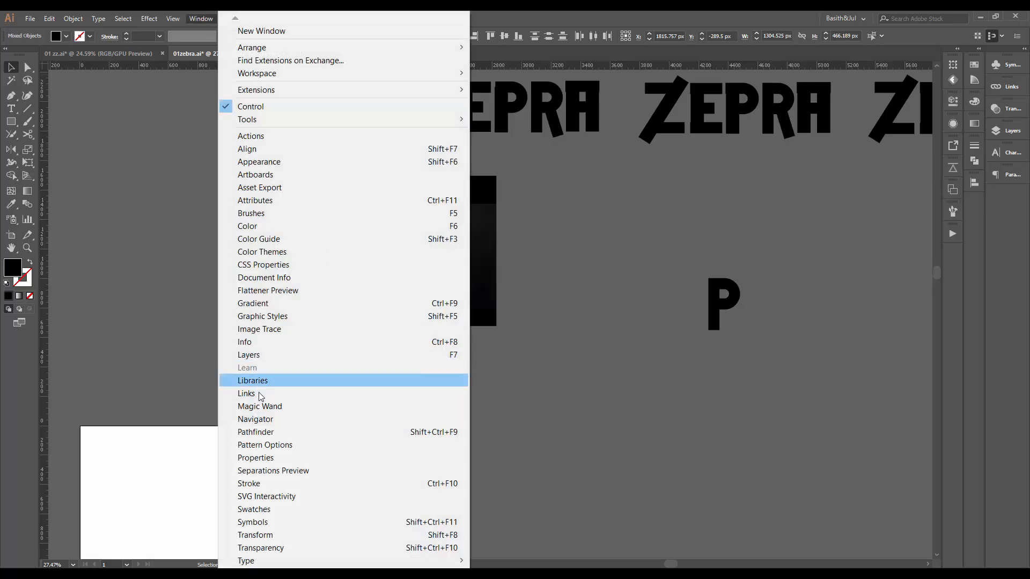
click(267, 433)
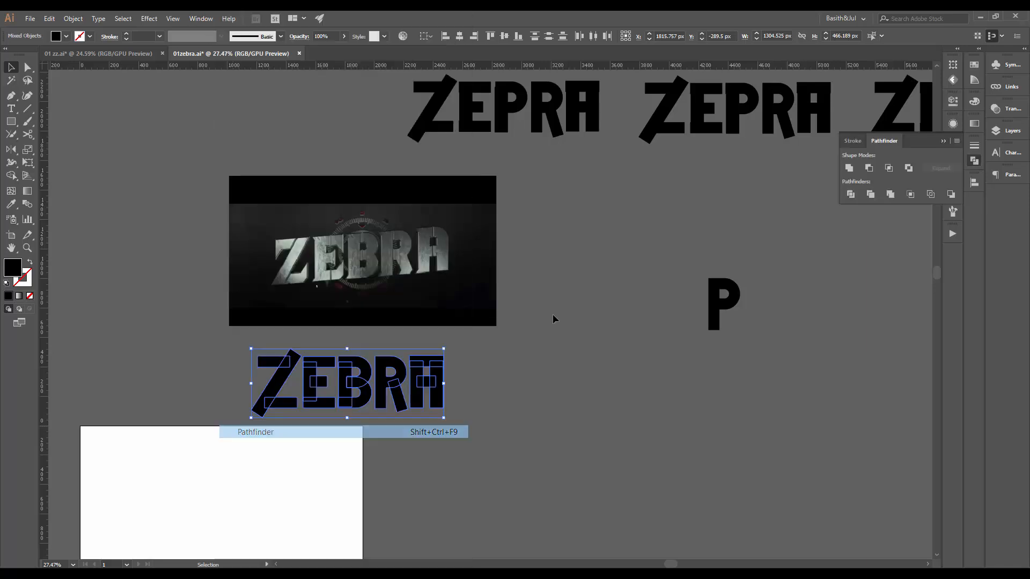
click(849, 168)
Ungroup the united ZEBRA lettering into separate letters
drag(423, 356, 417, 315)
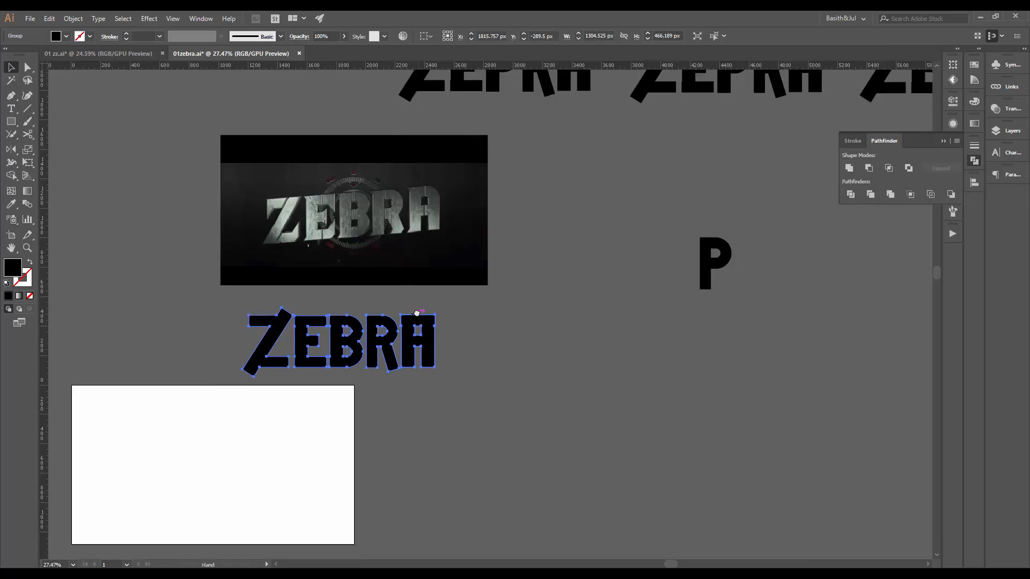
drag(260, 331, 315, 306)
drag(359, 281, 472, 254)
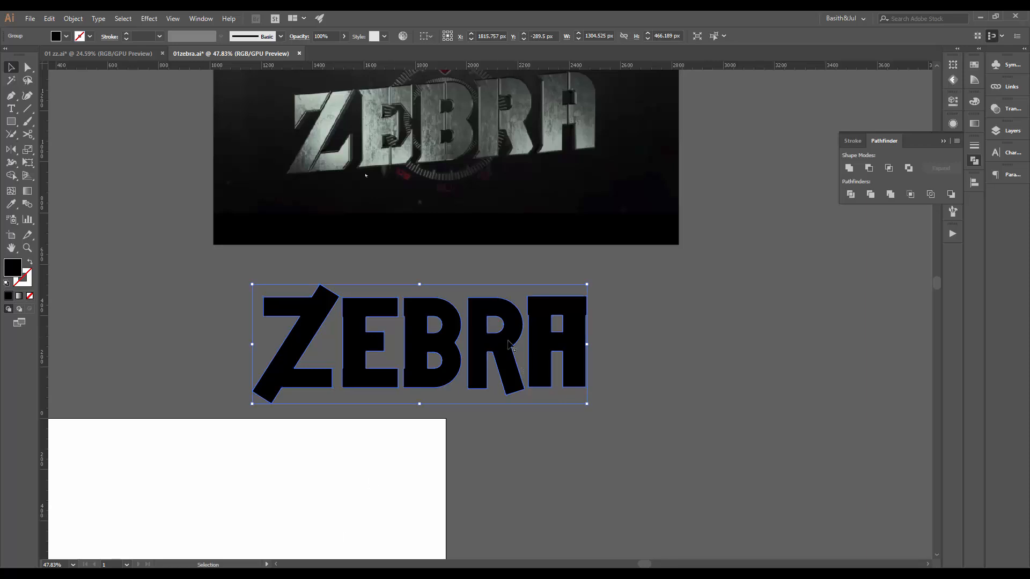
drag(508, 325, 447, 382)
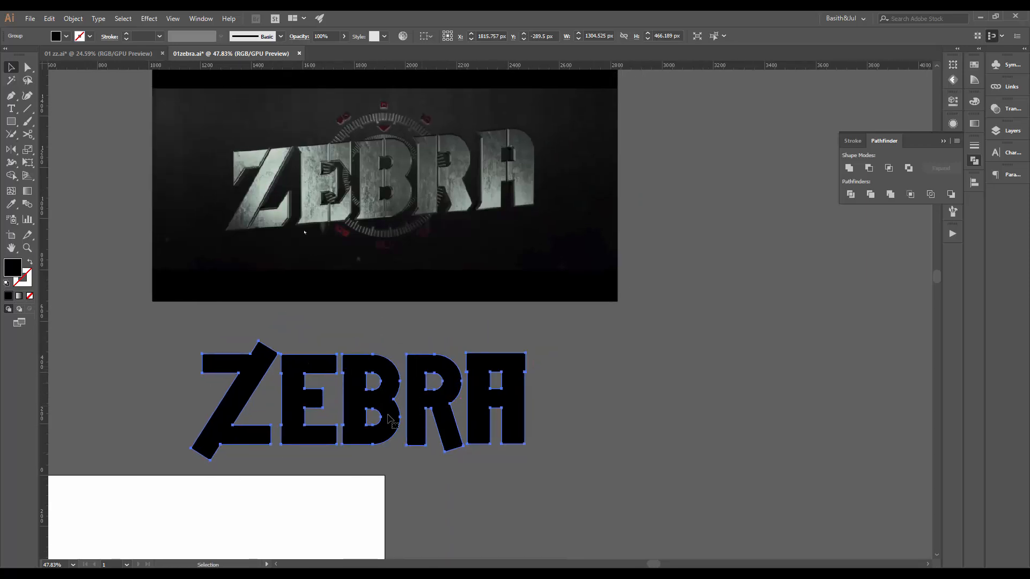
drag(416, 423, 364, 428)
drag(165, 406, 223, 361)
right_click(251, 355)
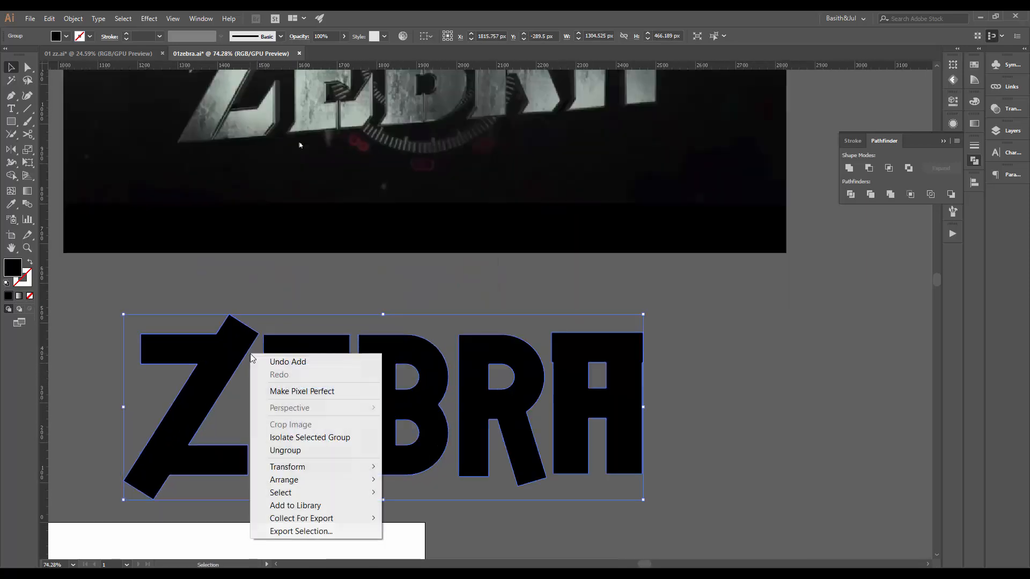
click(285, 450)
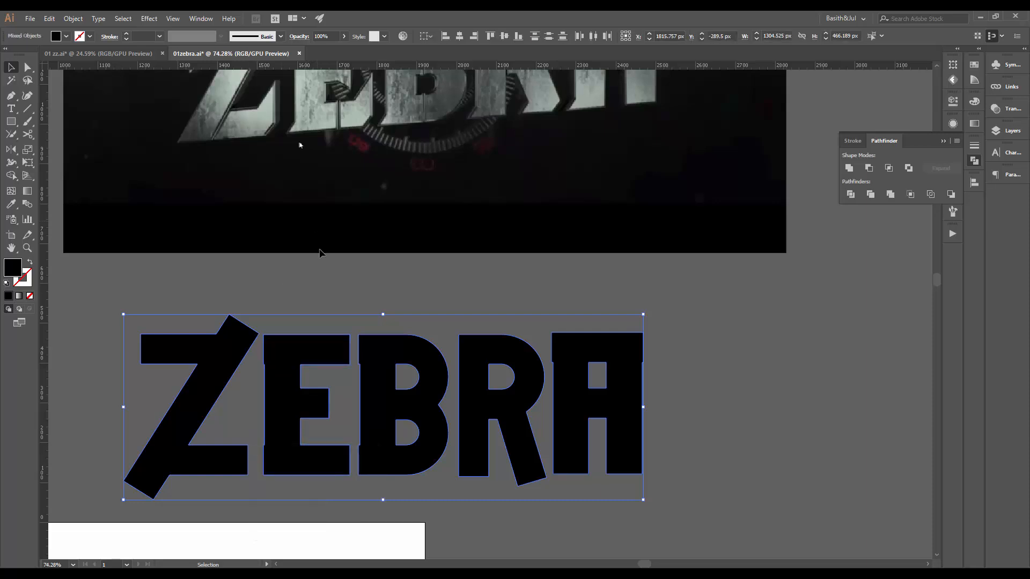
click(350, 296)
Draw a rectangle about 156 by 79 px over the tip of the Z's diagonal that projects above its top bar
click(208, 384)
drag(172, 348, 331, 315)
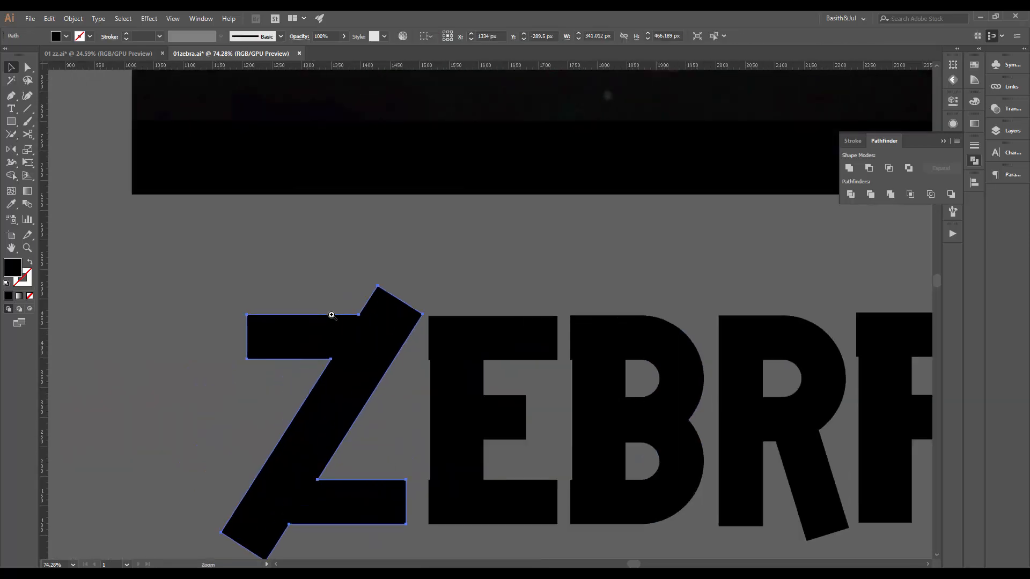
click(11, 121)
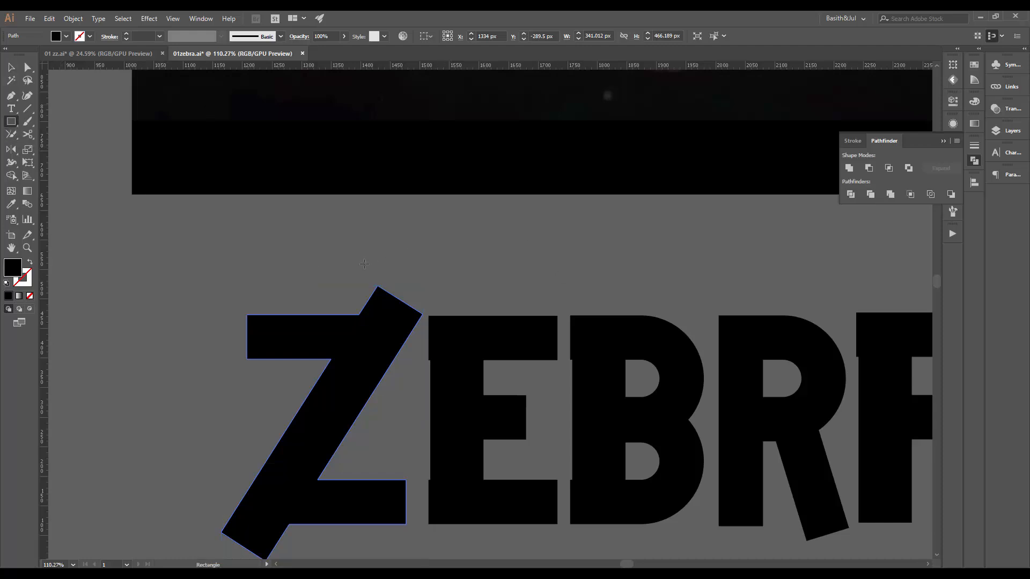
mouse_move(330, 264)
mouse_down()
mouse_move(434, 333)
mouse_move(420, 312)
mouse_up()
scroll(420, 312, up, 3)
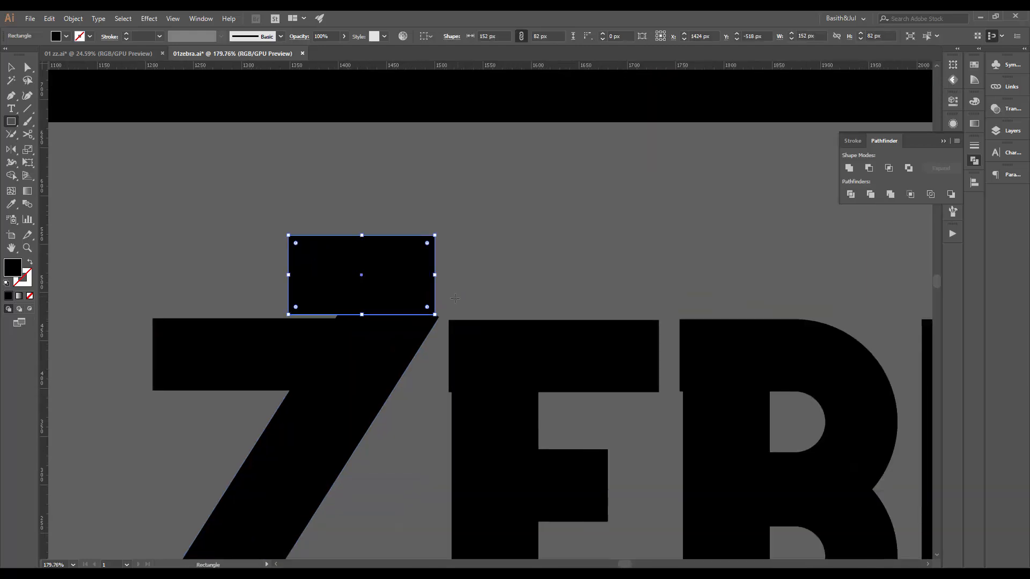
key(ctrl+z)
mouse_move(456, 243)
mouse_down()
mouse_move(382, 294)
mouse_move(311, 304)
mouse_move(305, 318)
mouse_up()
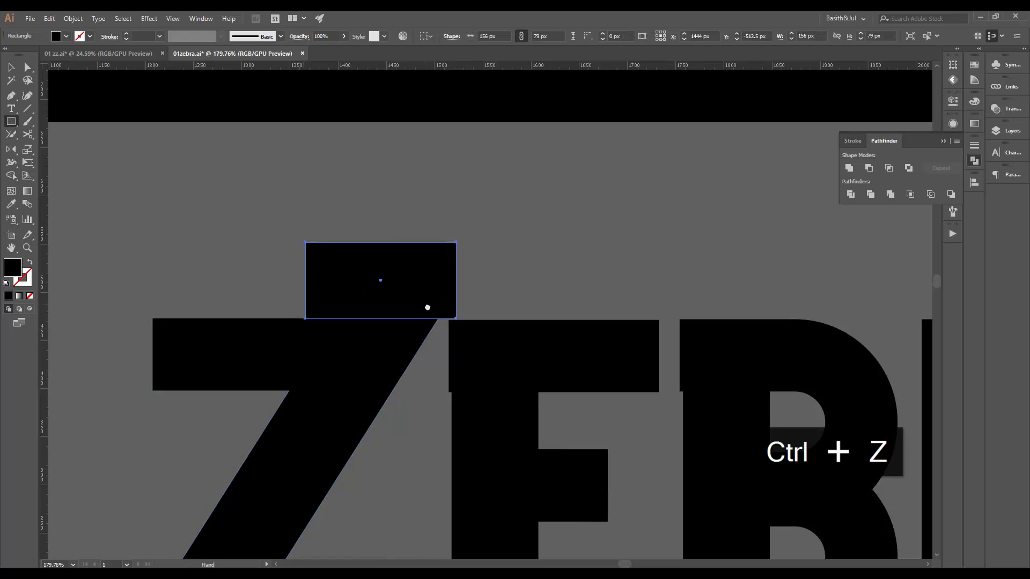
Subtract the rectangle above the top bar from the Z with Minus Front to cut off its projecting upper tip
drag(426, 306, 459, 293)
key(v)
click(357, 361)
click(465, 292)
click(447, 385)
shift+click(387, 384)
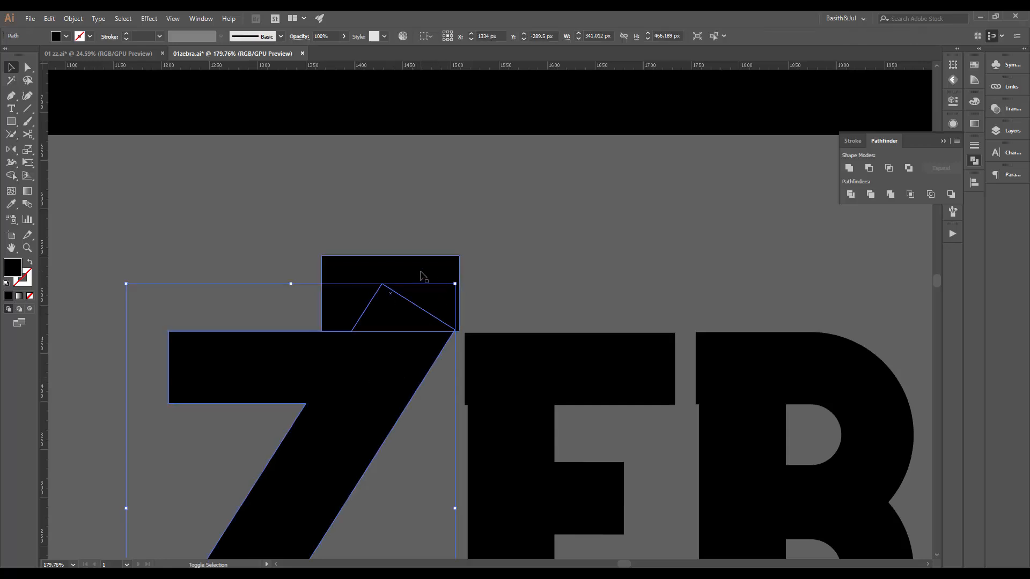
shift+click(421, 276)
shift+click(383, 290)
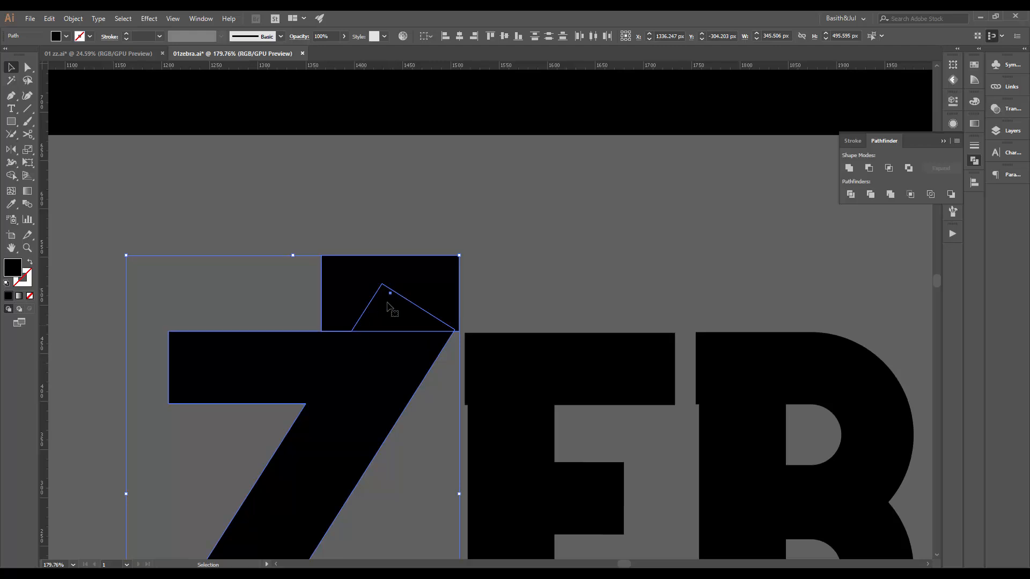
click(869, 168)
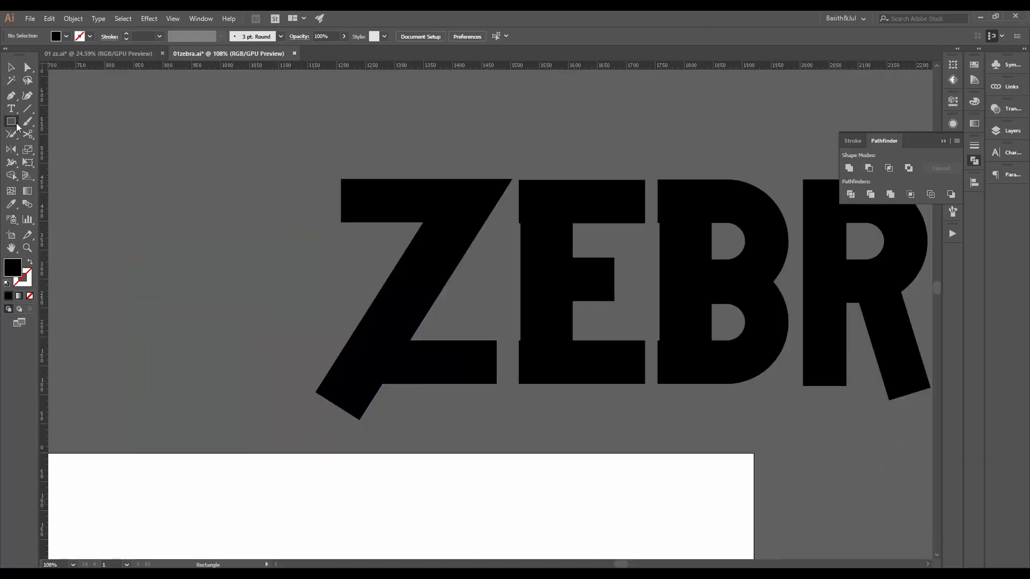
Draw a rectangle about 208 by 95 px over the Z's projecting lower end and subtract it from the letter
drag(286, 439, 405, 384)
key(v)
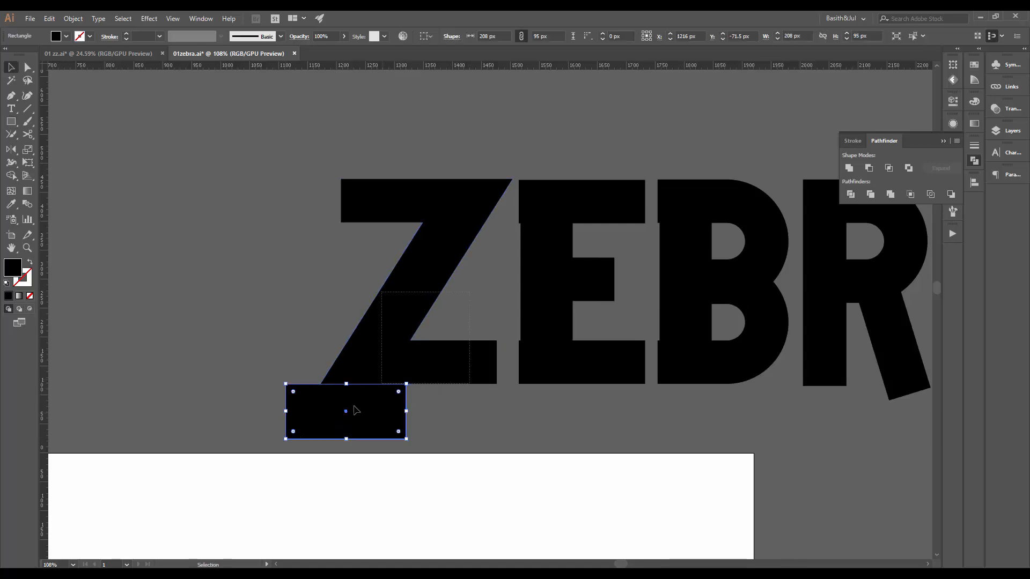
shift+click(405, 370)
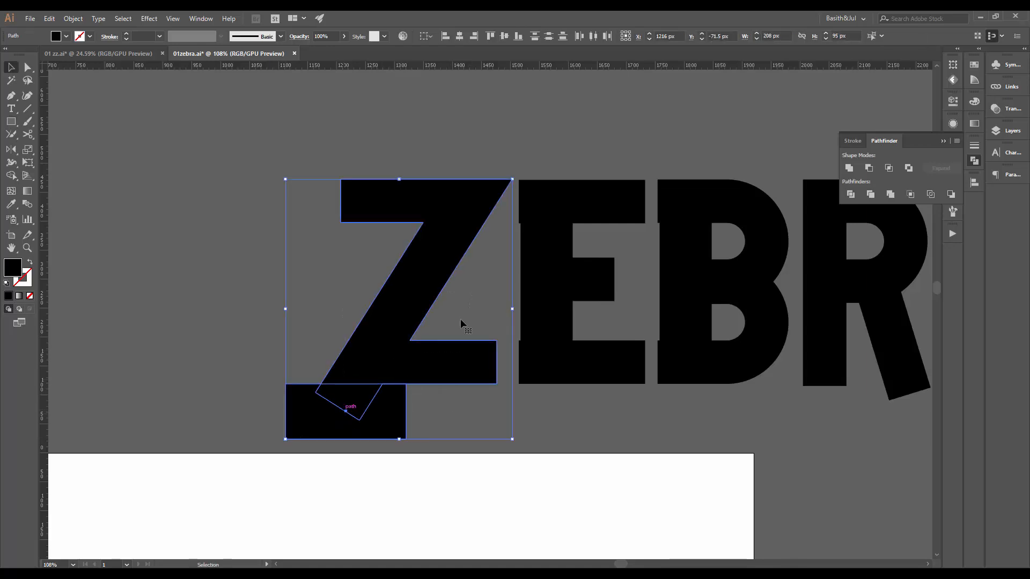
click(869, 171)
click(478, 129)
drag(581, 171, 493, 208)
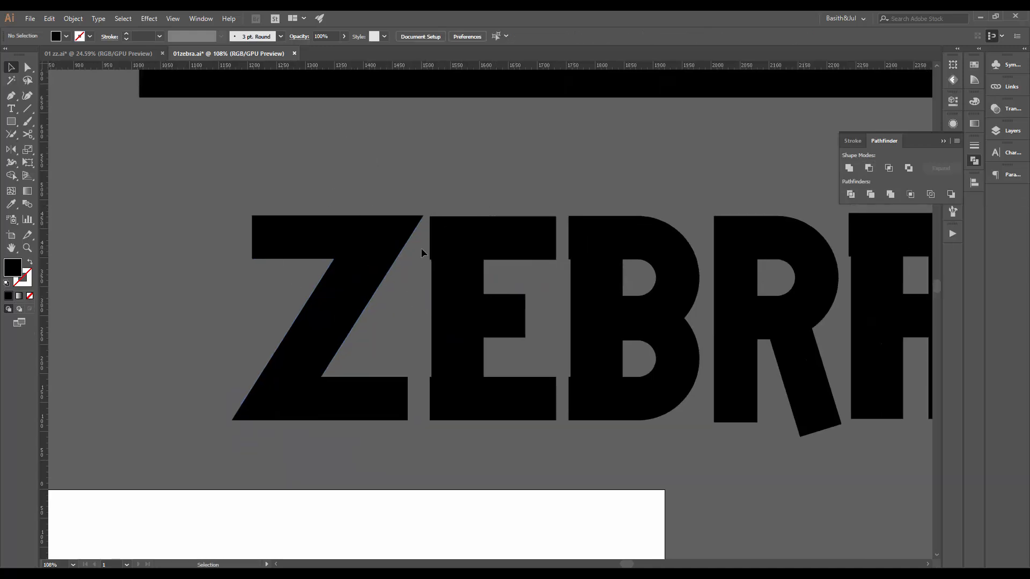
Choose the Delete Anchor Point tool and select the Z to examine the anchor points along its outline
click(11, 95)
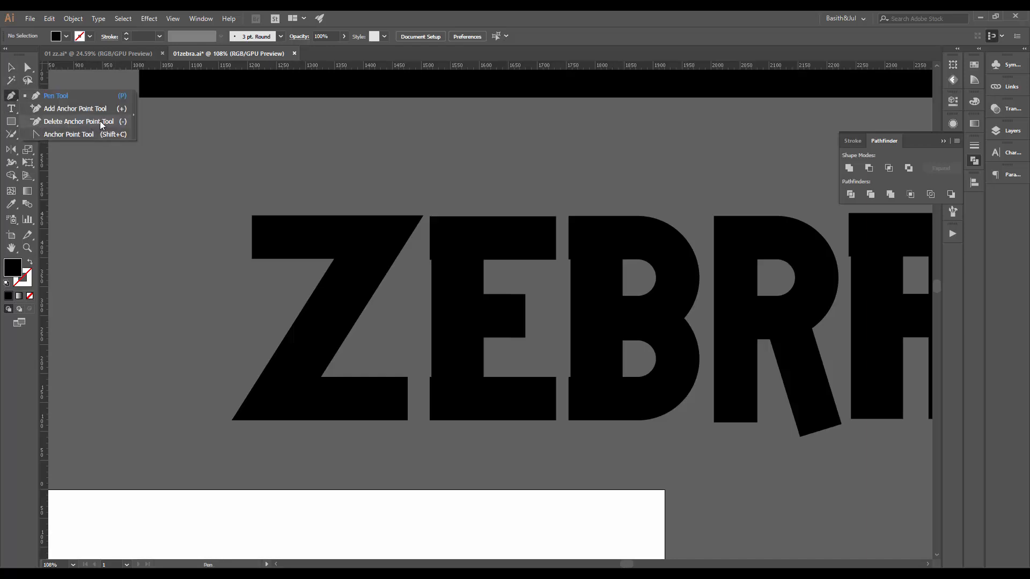
click(101, 122)
click(7, 68)
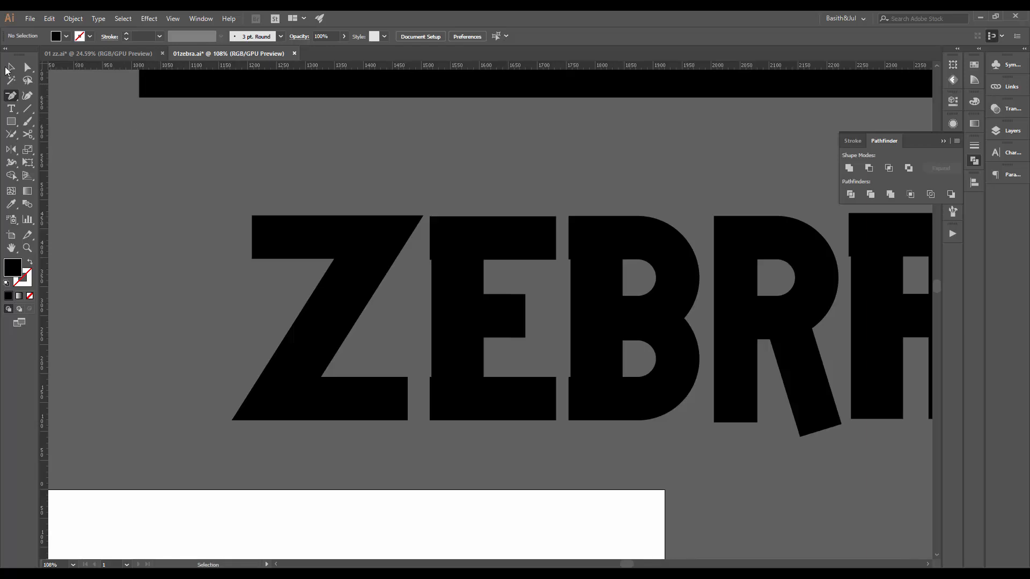
click(8, 98)
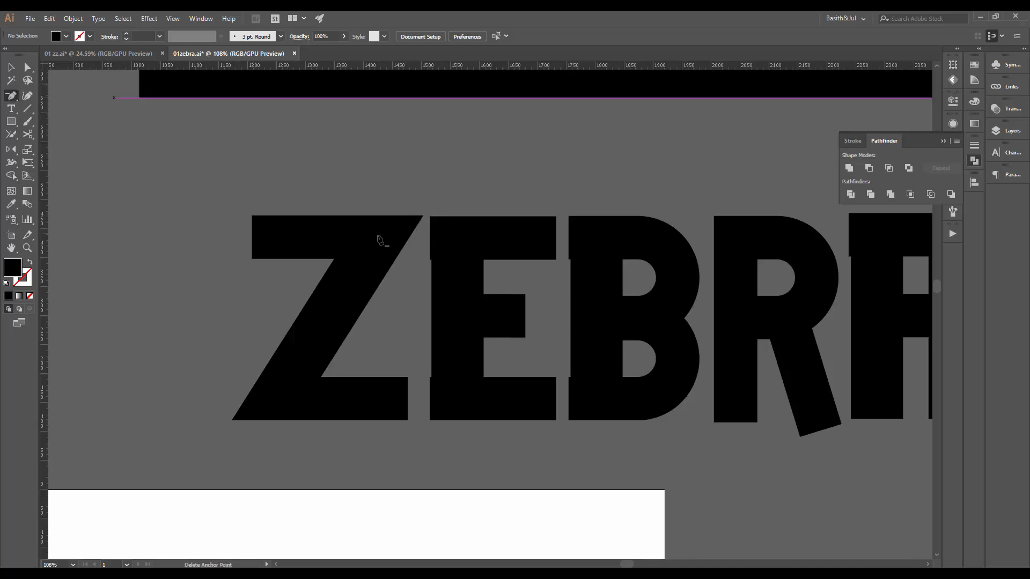
key(v)
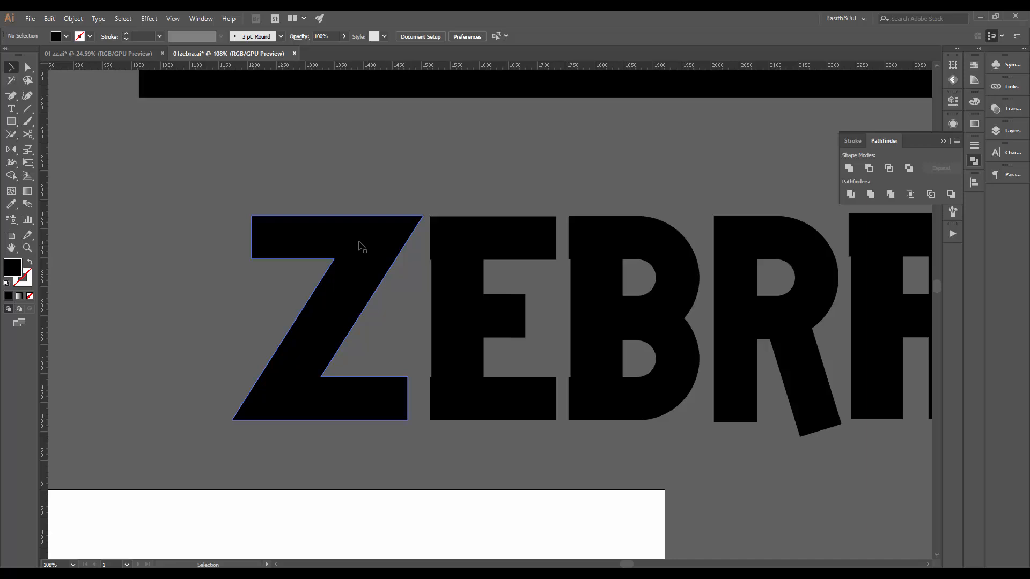
click(390, 241)
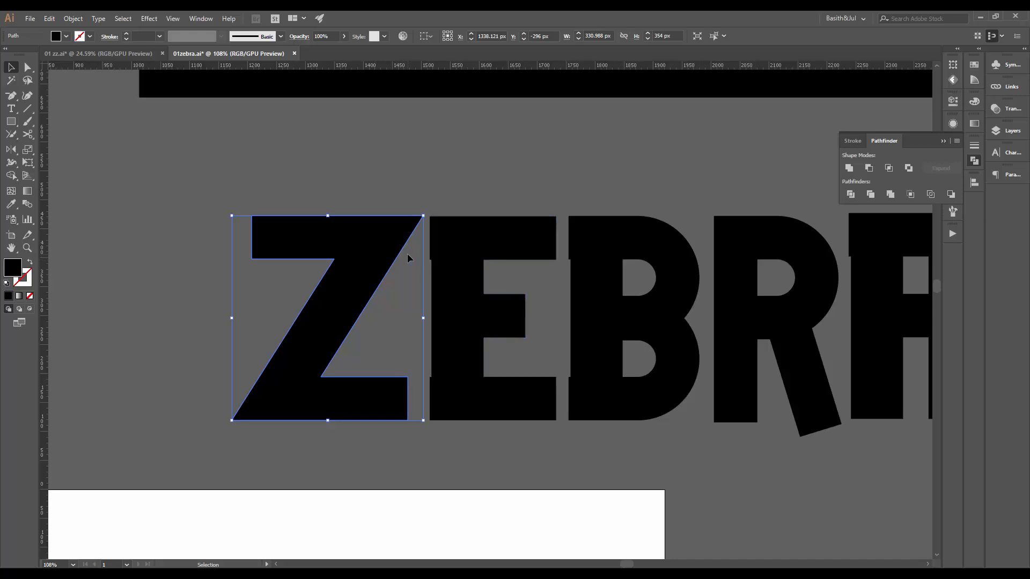
key(p)
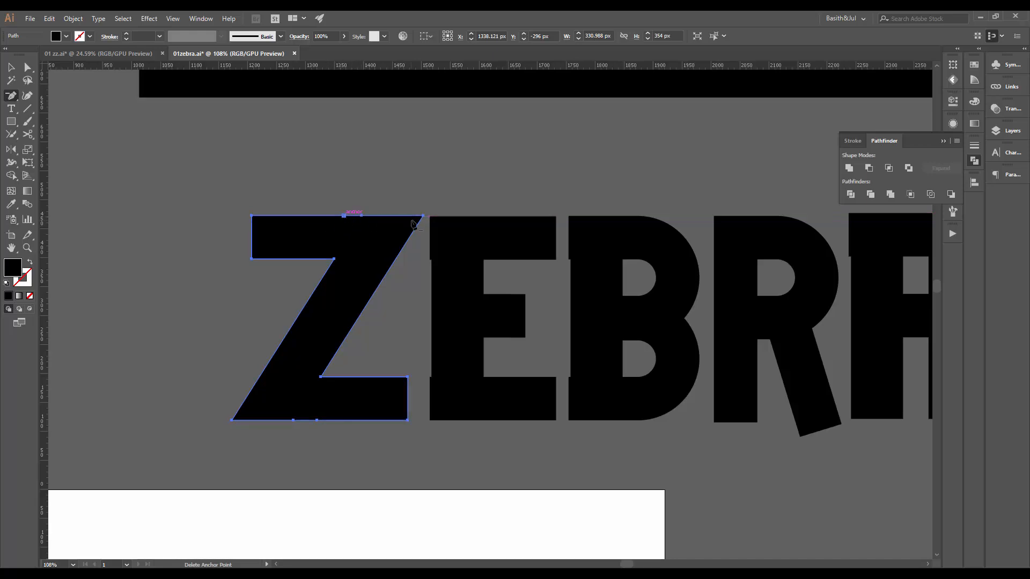
key(v)
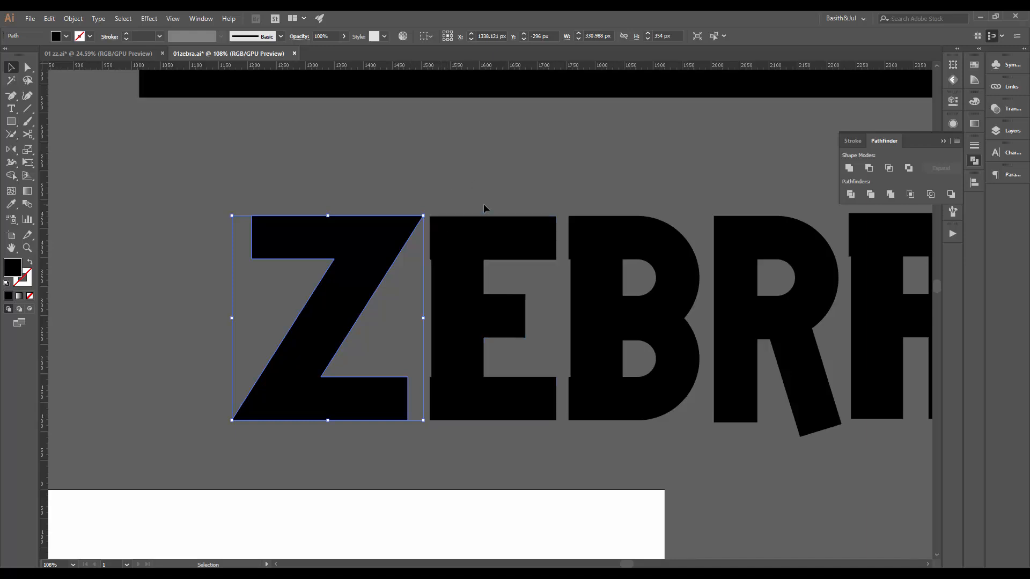
Try deleting the anchor point at the Z's upper tip with Direct Selection, and undo the deletion
key(a)
click(424, 217)
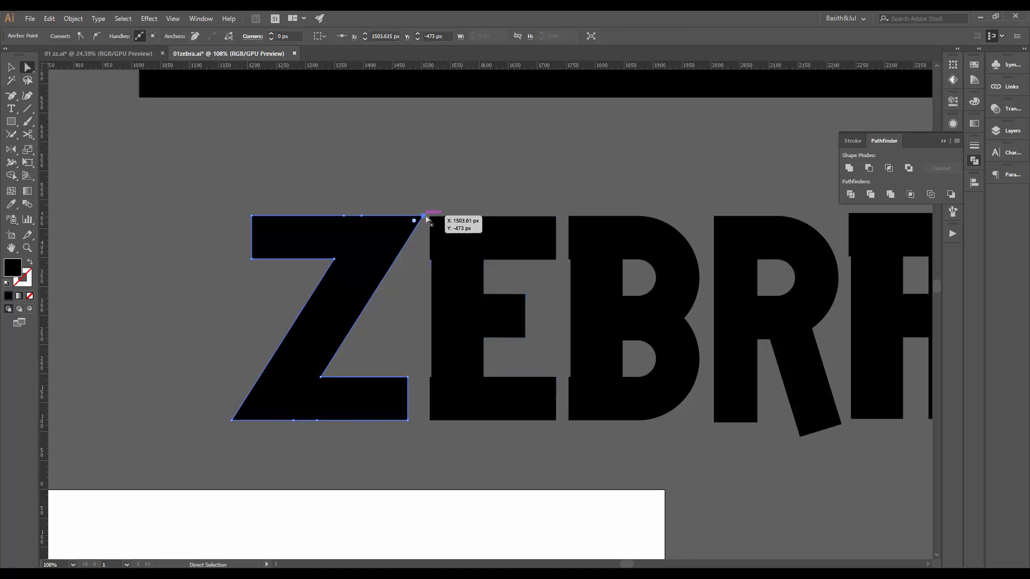
key(Delete)
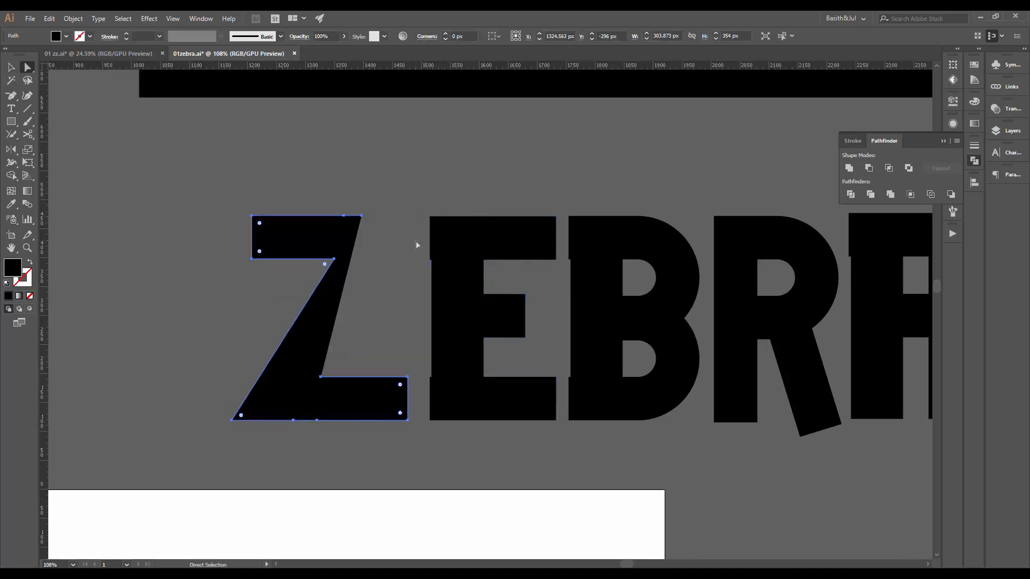
key(ctrl+z)
key(a)
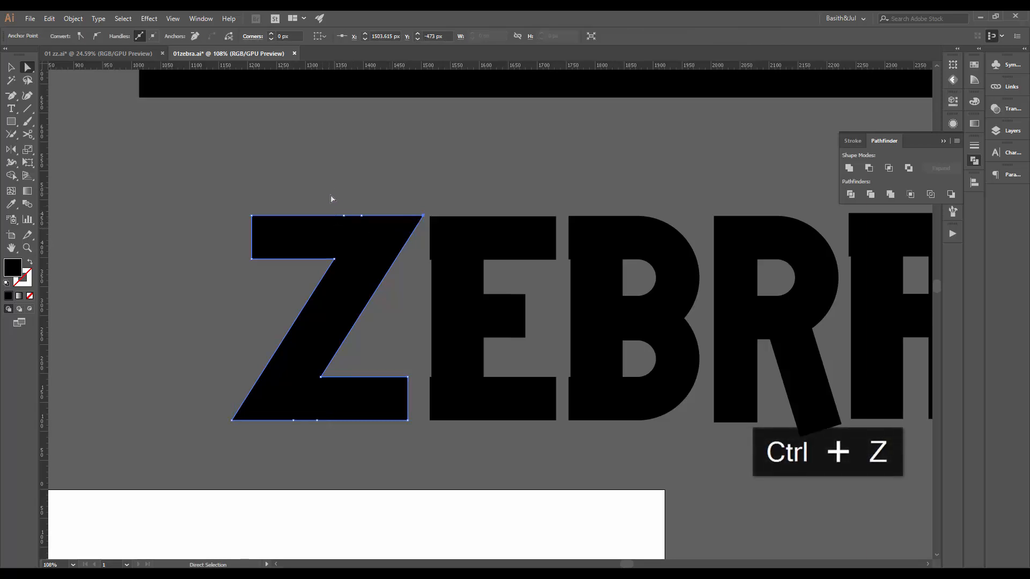
drag(330, 194, 375, 226)
drag(327, 188, 373, 232)
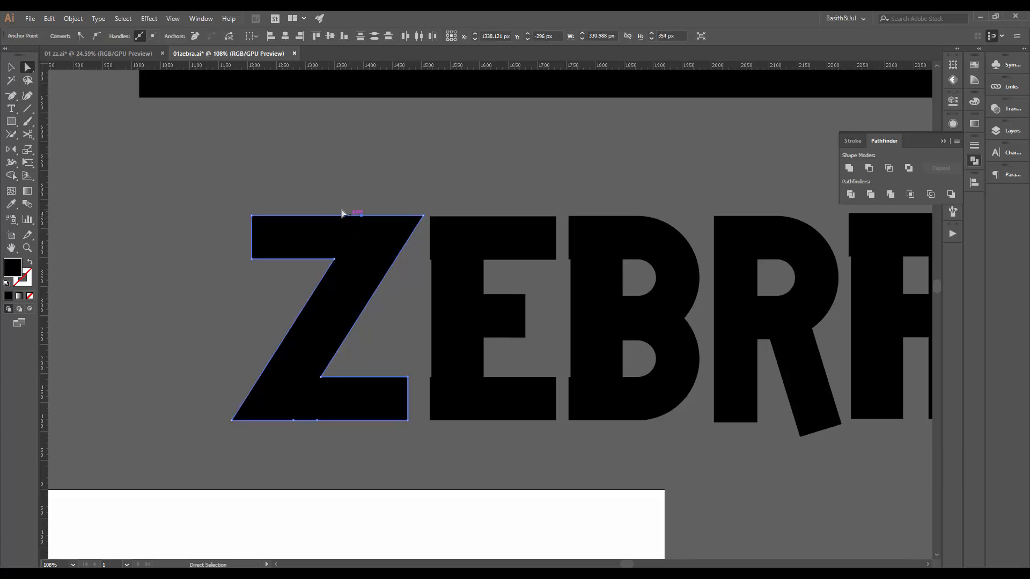
click(375, 190)
Delete the four surplus anchor points along the Z's top and bottom edges, then deselect the letter
click(383, 231)
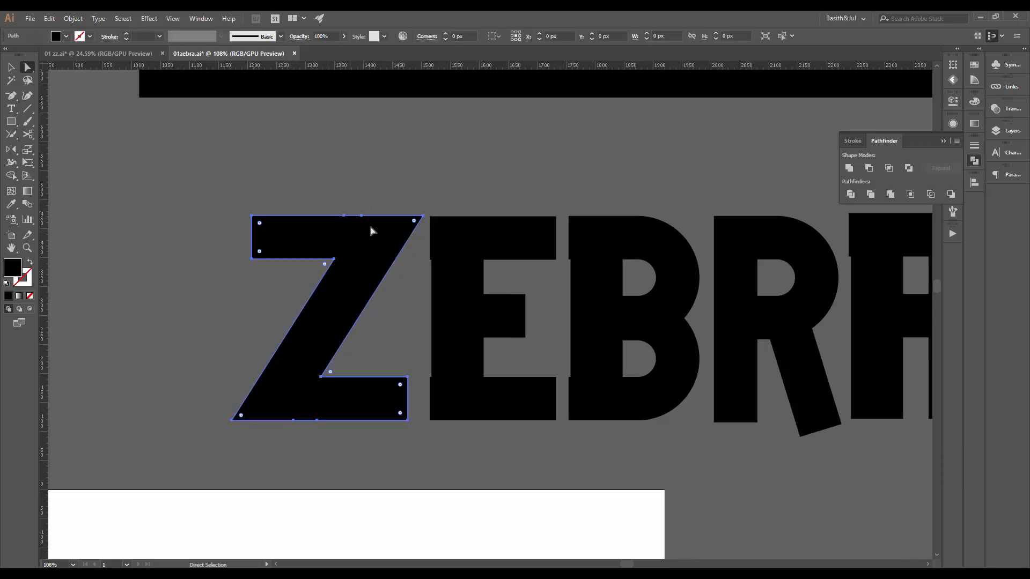
key(p)
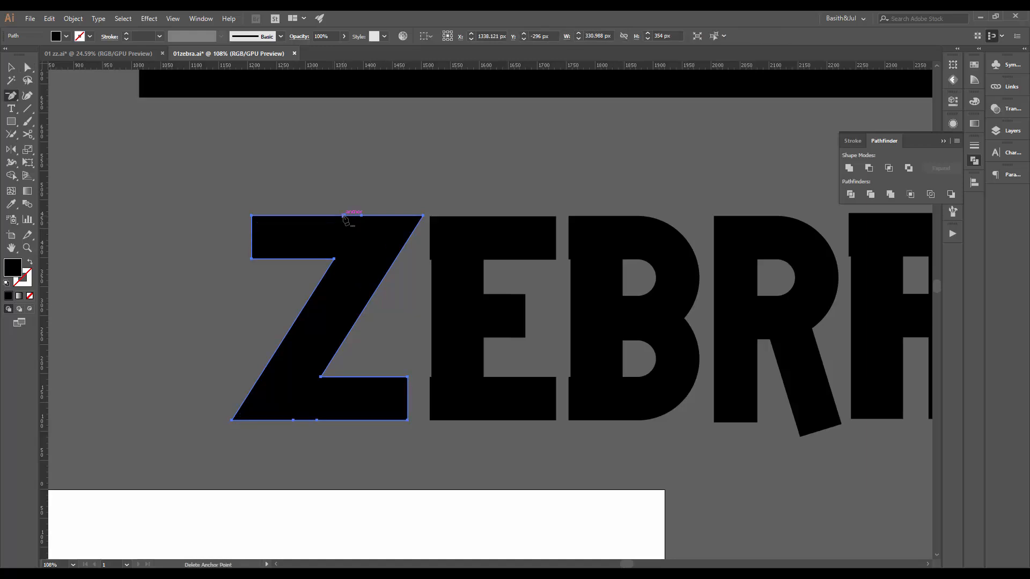
click(361, 216)
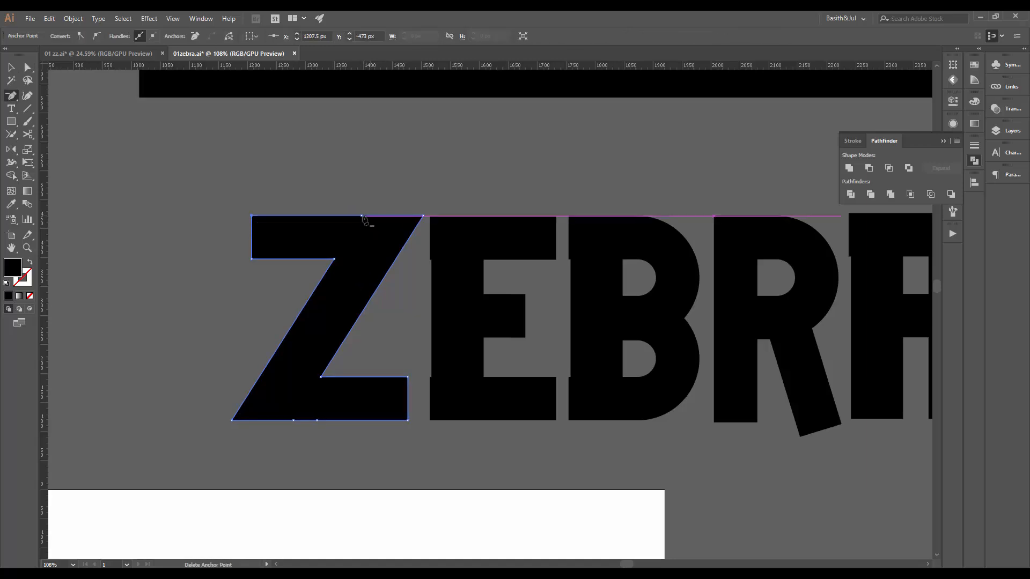
click(294, 420)
click(317, 420)
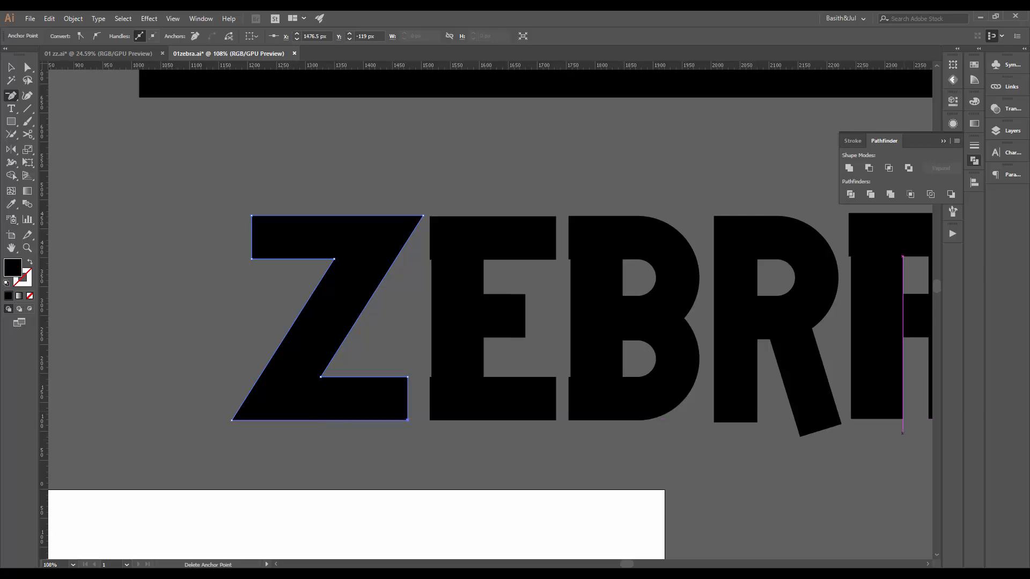
key(v)
click(400, 166)
Straighten the E's stepped left edge by scaling its left-hand anchor points non-uniformly to 0% horizontal, keeping the letter's height
drag(501, 236, 328, 280)
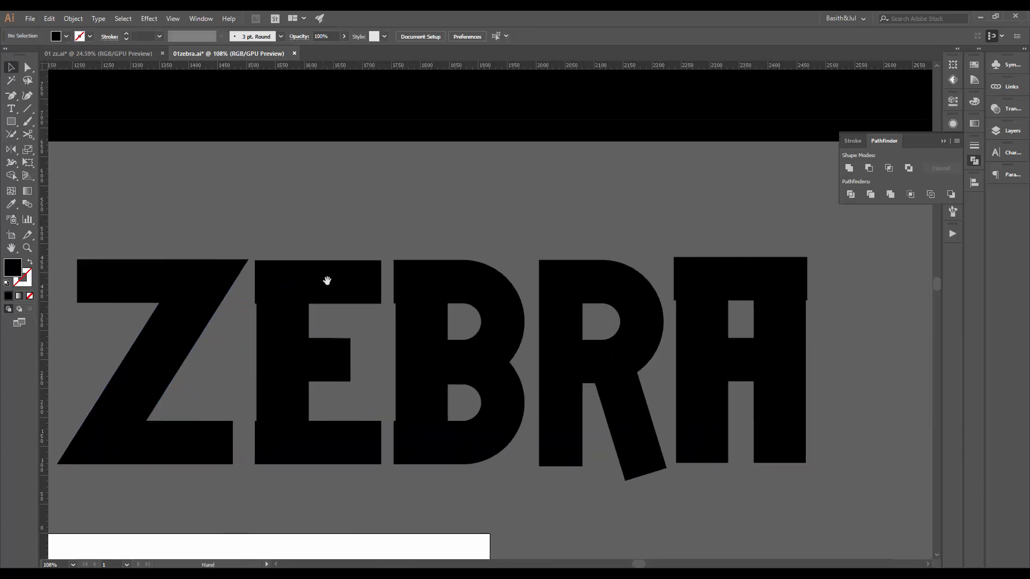
click(327, 280)
scroll(271, 328, up, 2)
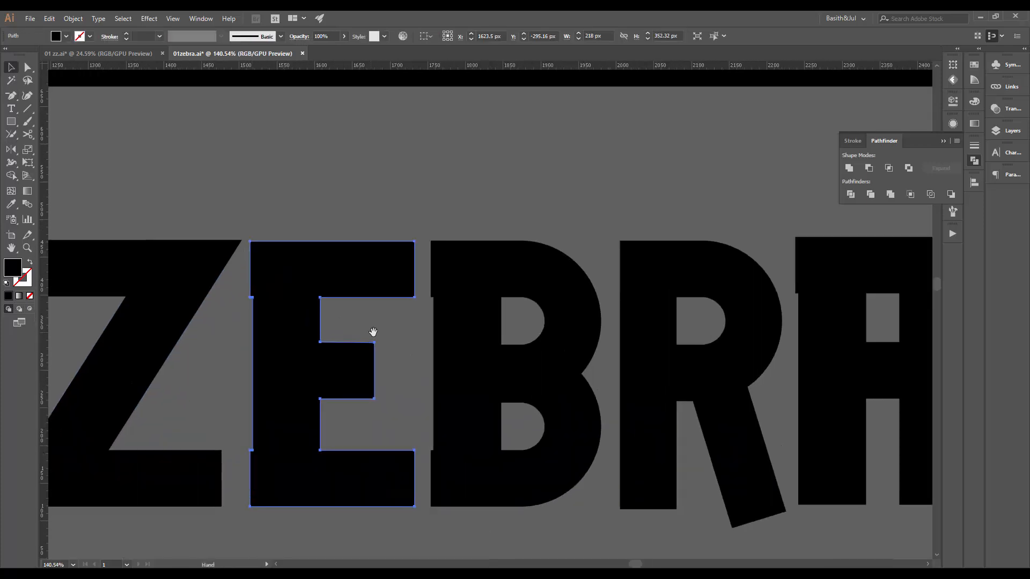
drag(302, 325, 311, 233)
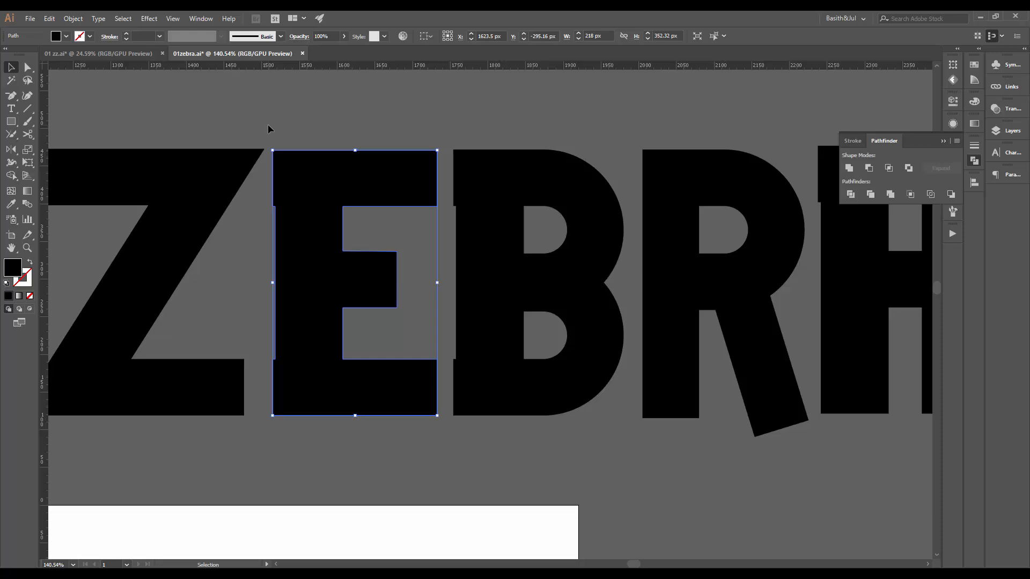
key(a)
drag(269, 124, 298, 426)
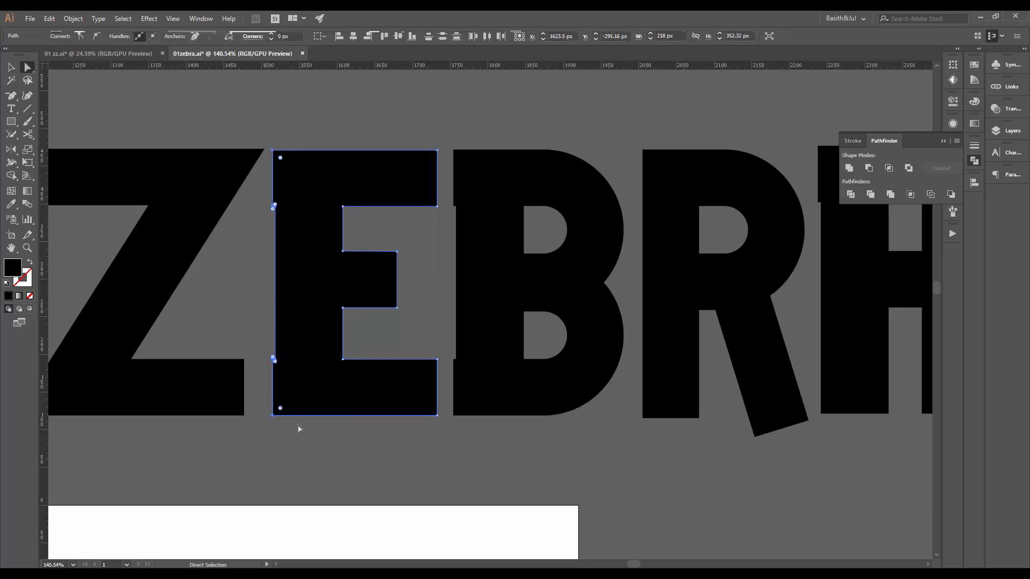
key(s)
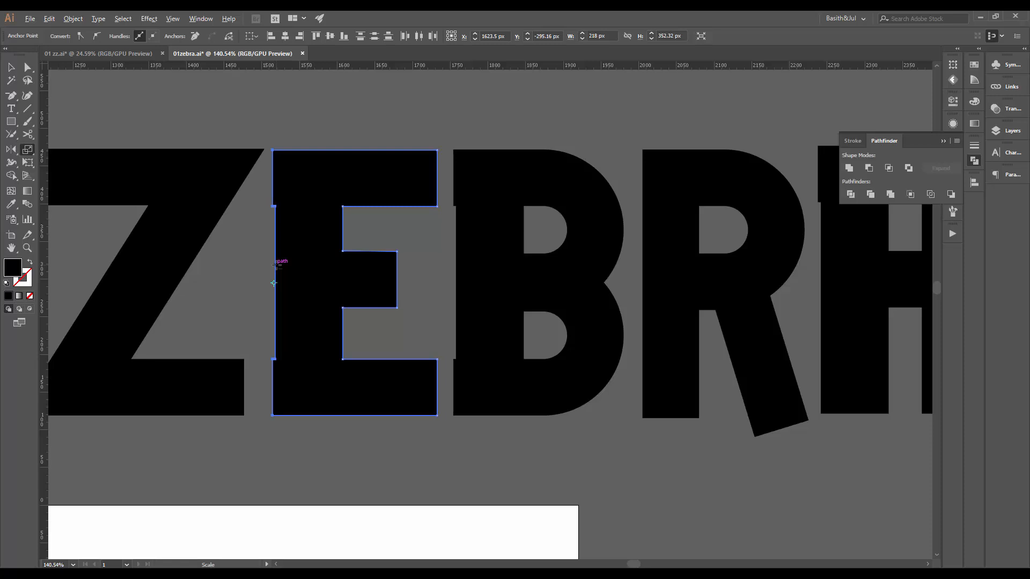
alt+click(275, 265)
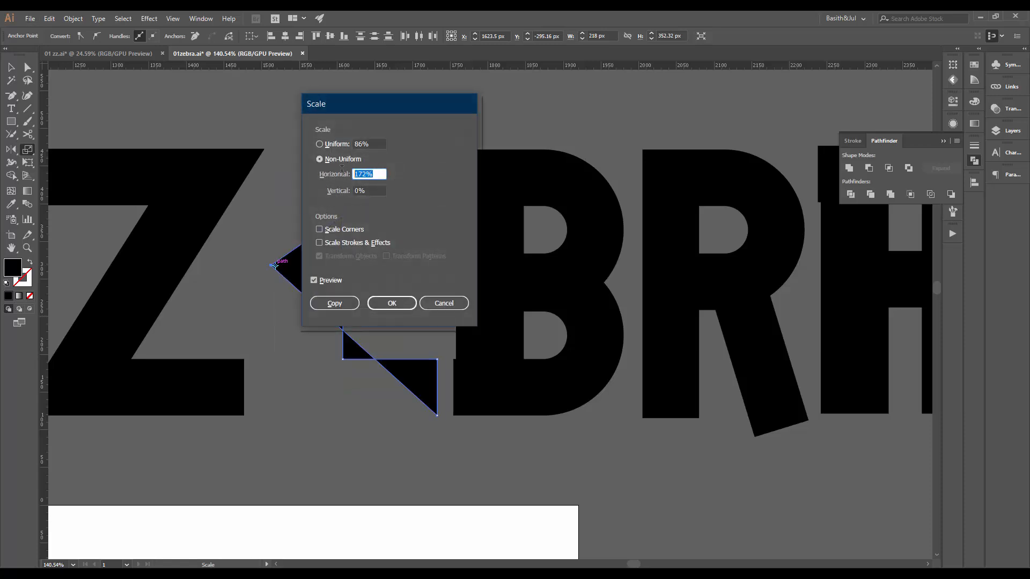
text(0)
key(Tab)
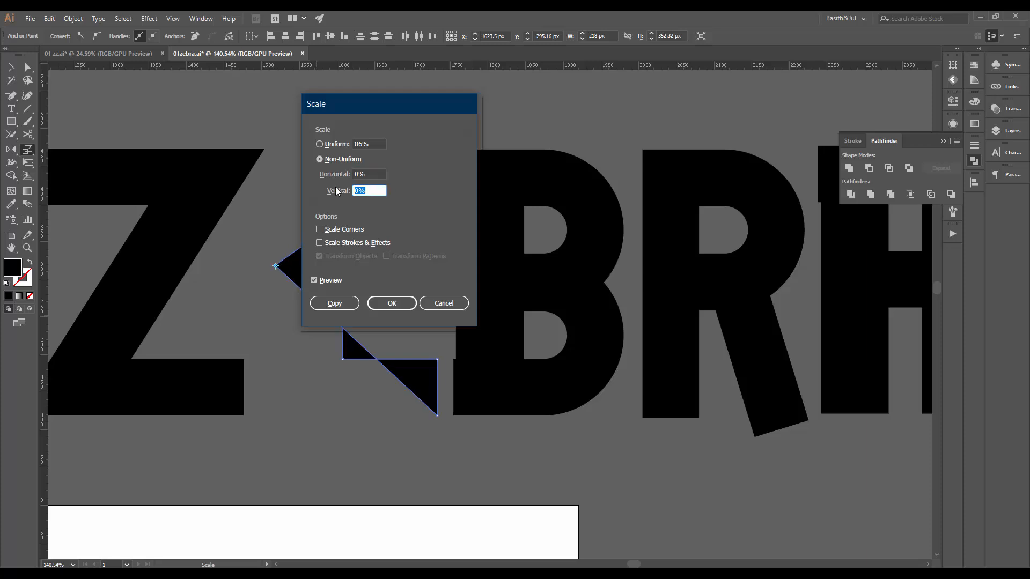
key(Return)
key(v)
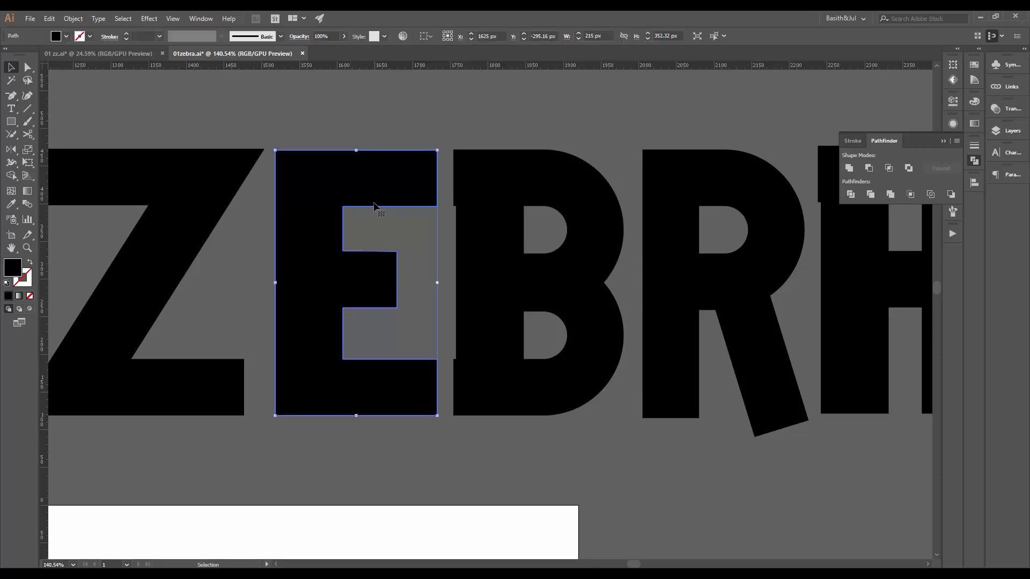
Delete the surplus anchor points along the E's straightened left edge and check the paths in Outline view
key(p)
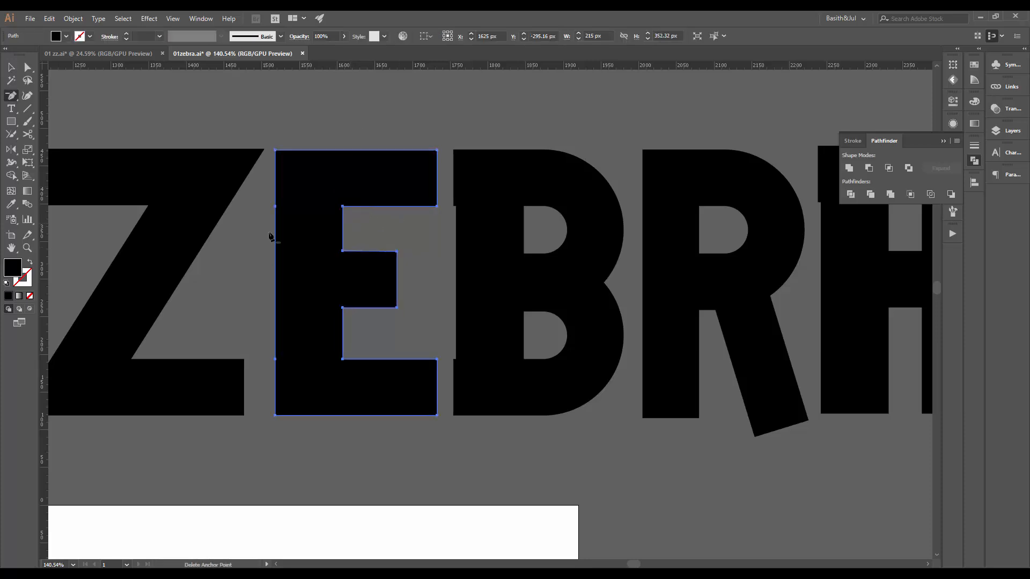
click(275, 206)
click(275, 359)
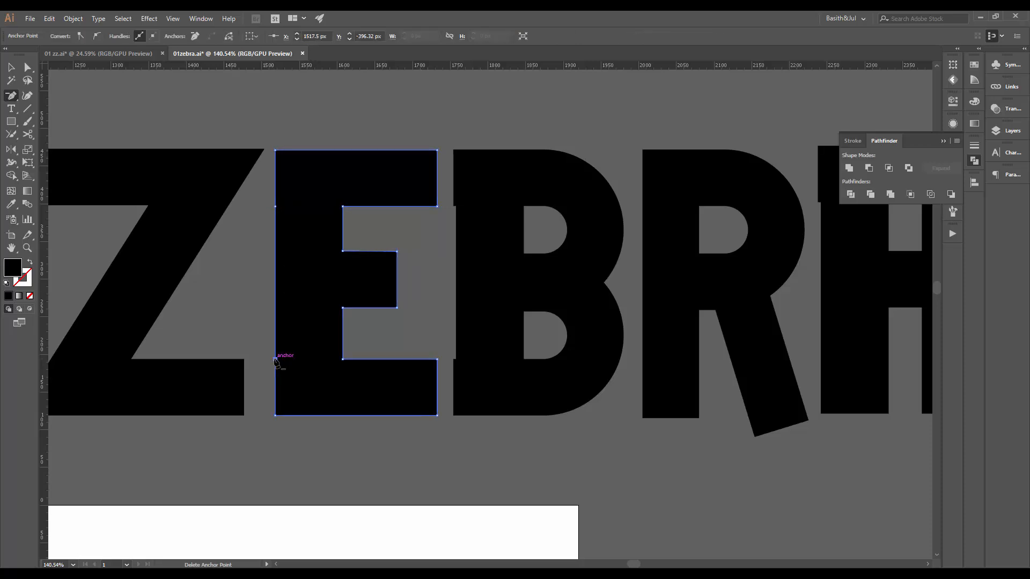
key(v)
click(259, 299)
click(294, 337)
key(a)
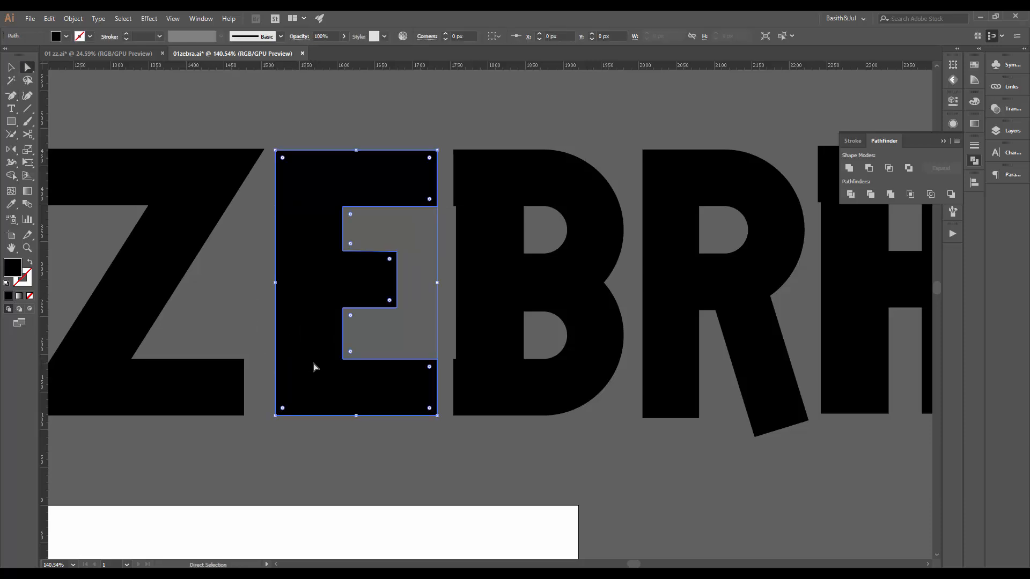
key(p)
click(275, 359)
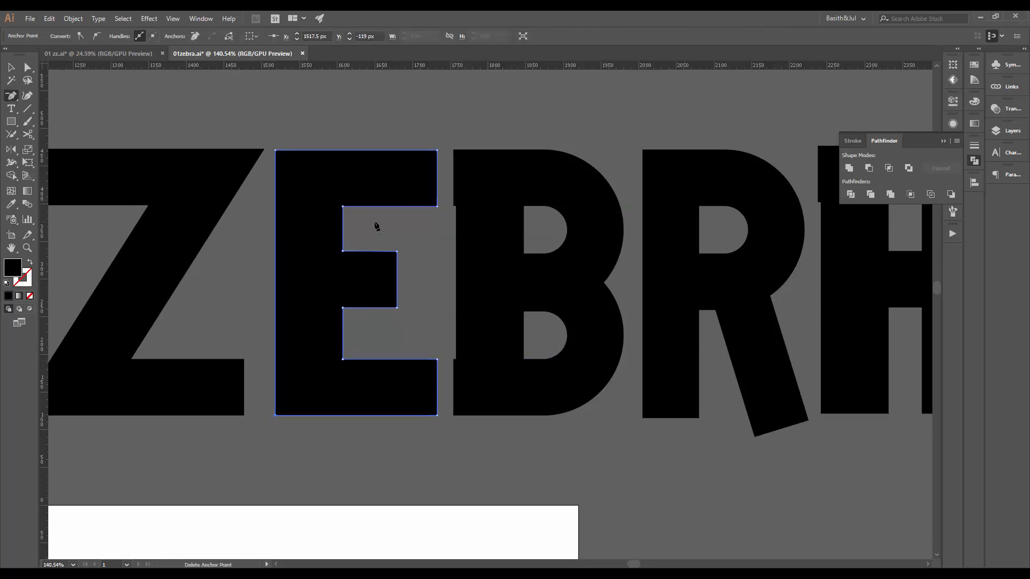
key(ctrl+y)
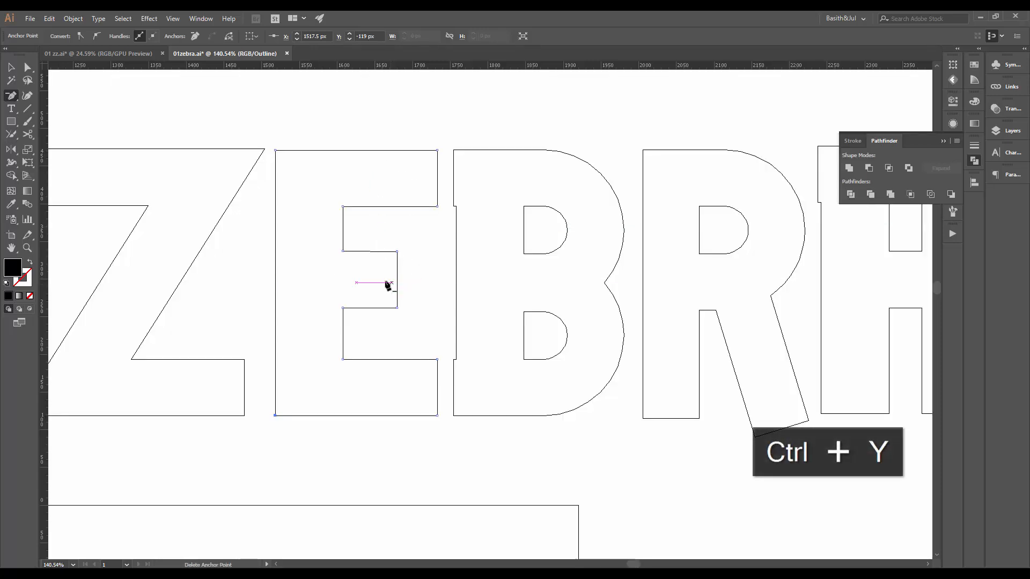
key(ctrl+y)
Switch back to Preview mode and select the letter B
scroll(502, 264, right, 3)
click(504, 244)
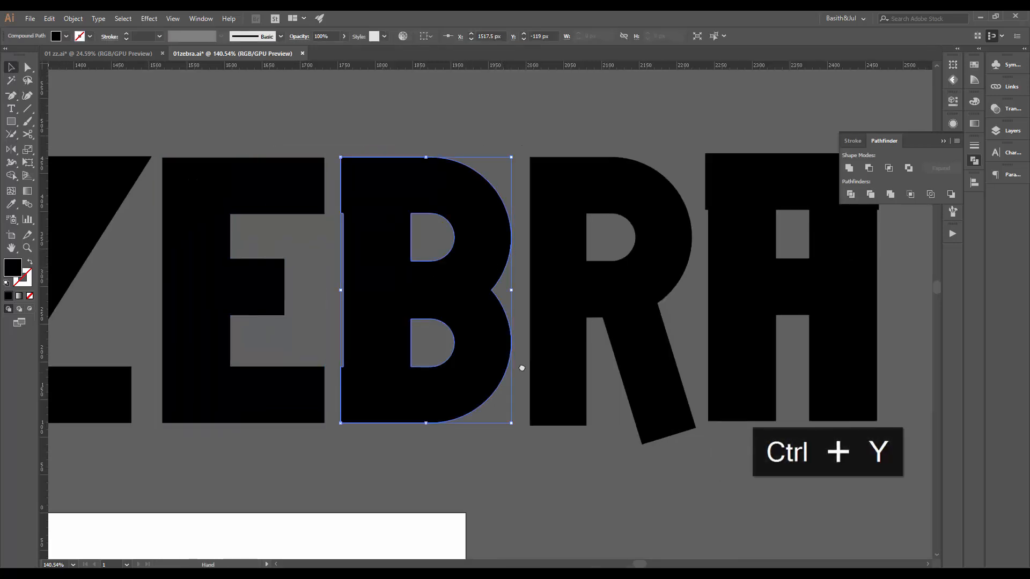
drag(521, 367, 496, 323)
drag(335, 178, 370, 263)
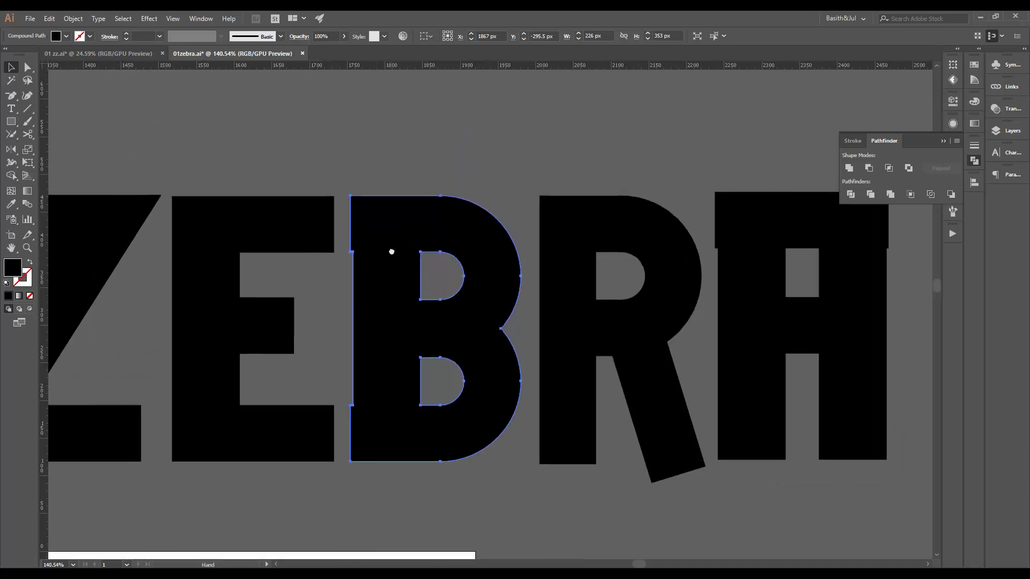
key(a)
drag(345, 173, 384, 455)
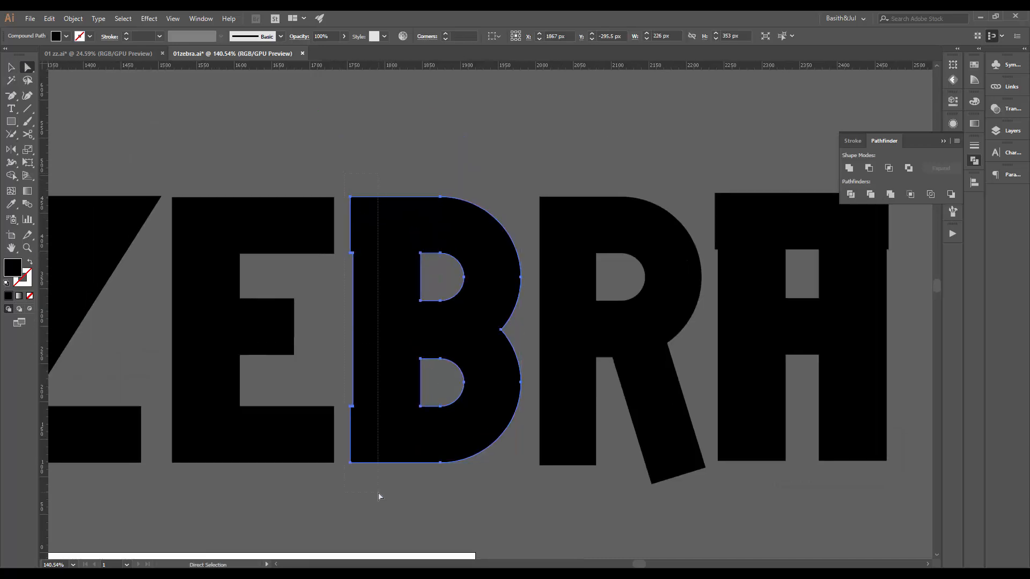
drag(421, 403, 430, 343)
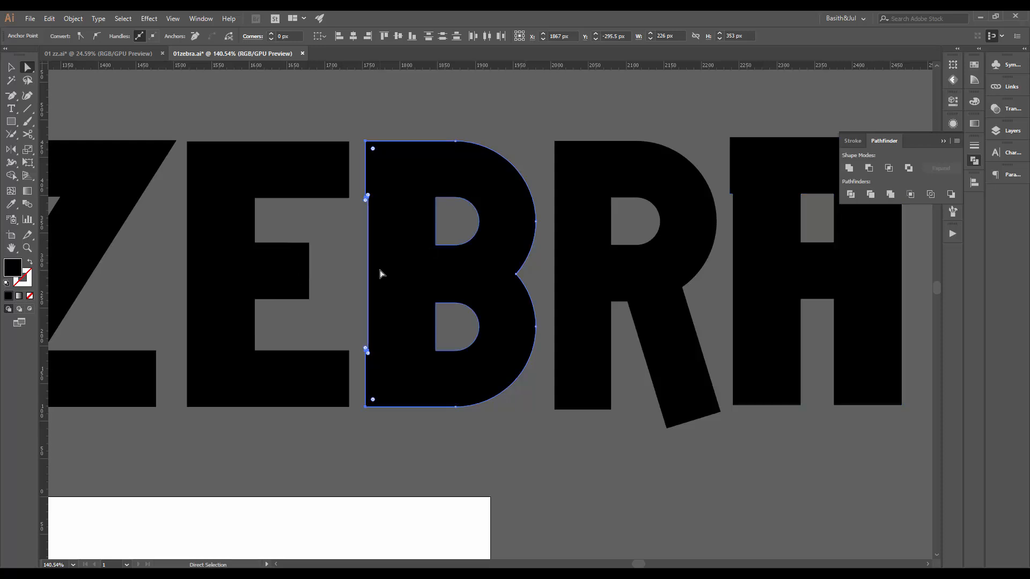
key(s)
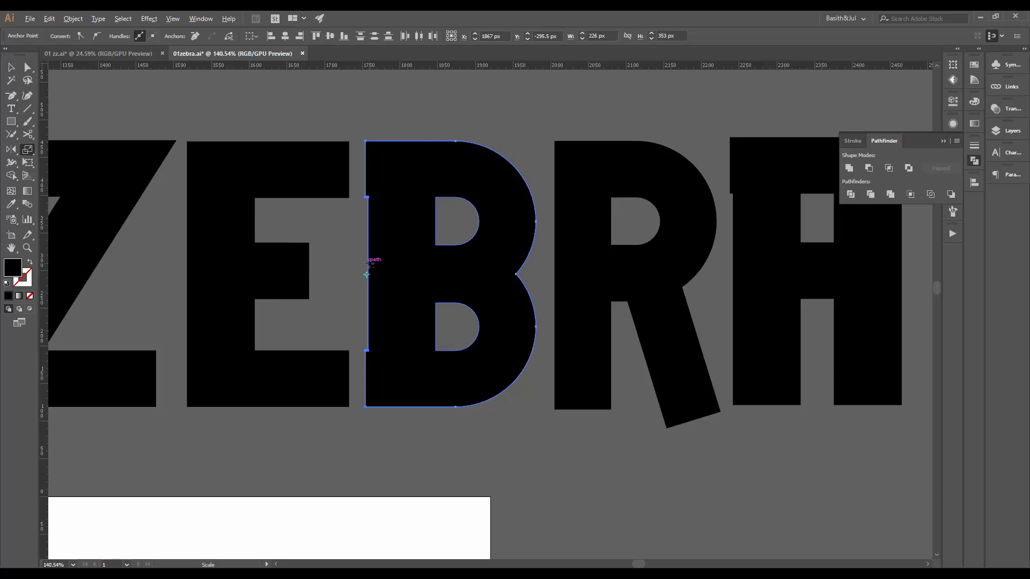
alt+click(367, 274)
drag(367, 104, 633, 81)
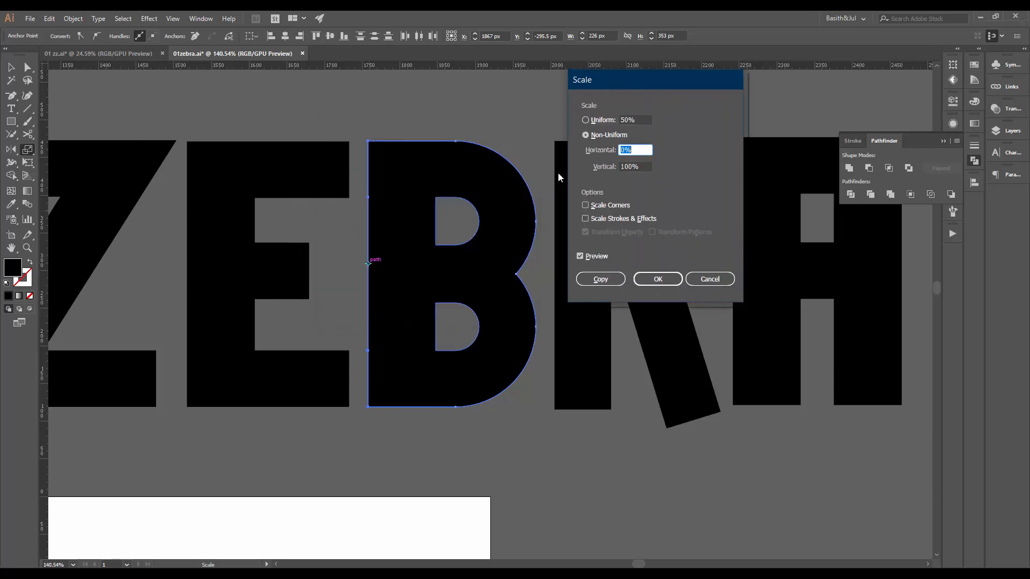
click(709, 279)
Delete the inner anchor point at each of the two notches in the B's stepped left edge
scroll(372, 225, up, 4)
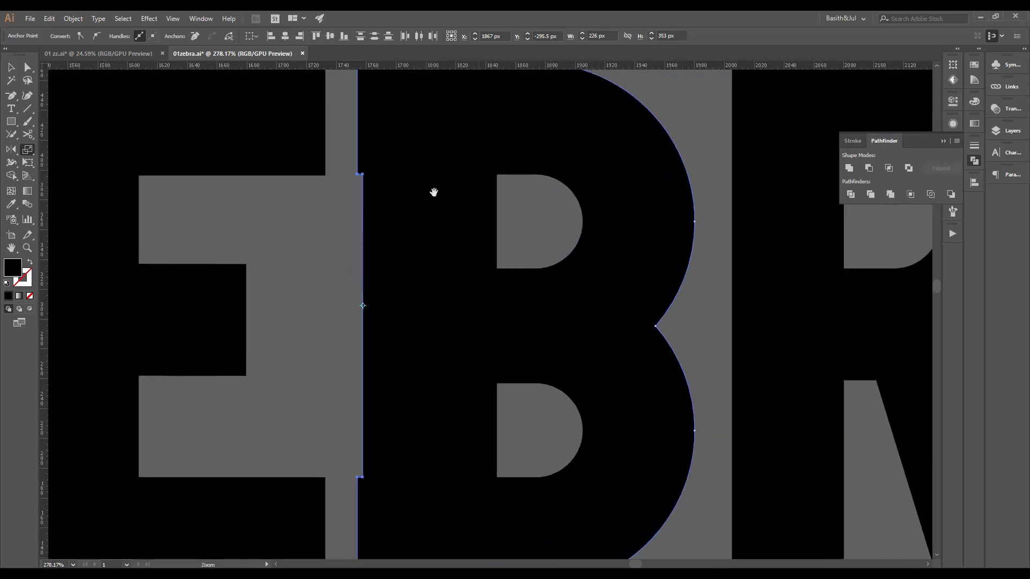
scroll(376, 245, up, 2)
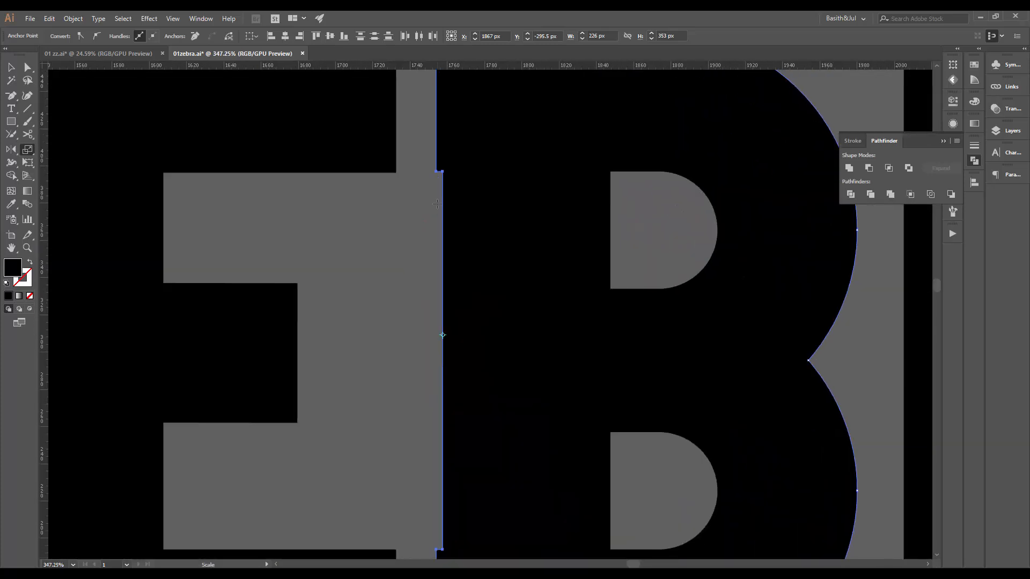
key(p)
drag(480, 302, 486, 264)
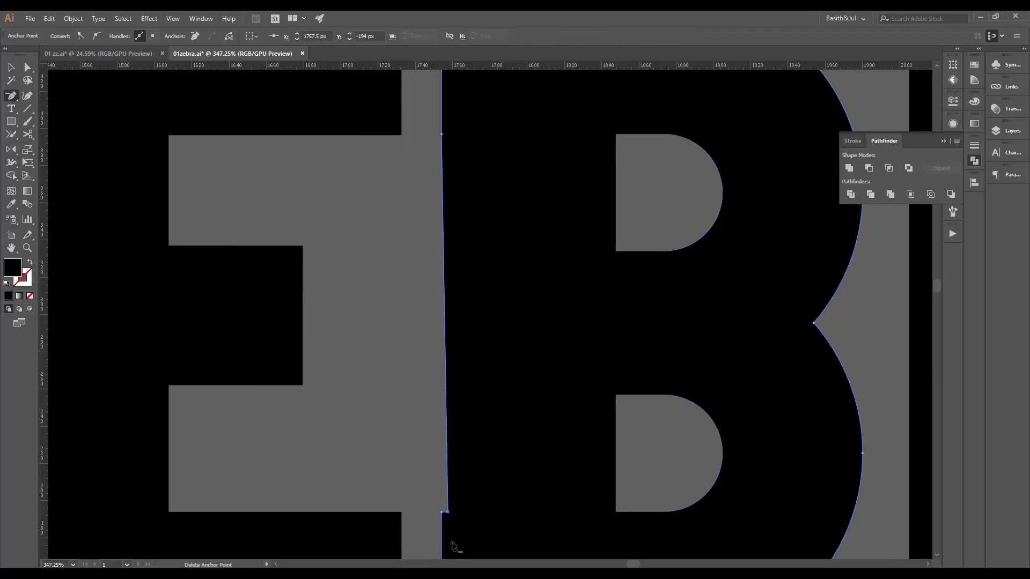
click(448, 513)
Straighten the B's left edge by scaling its left-hand anchor points non-uniformly to 0% horizontal and 100% vertical
drag(491, 381, 409, 442)
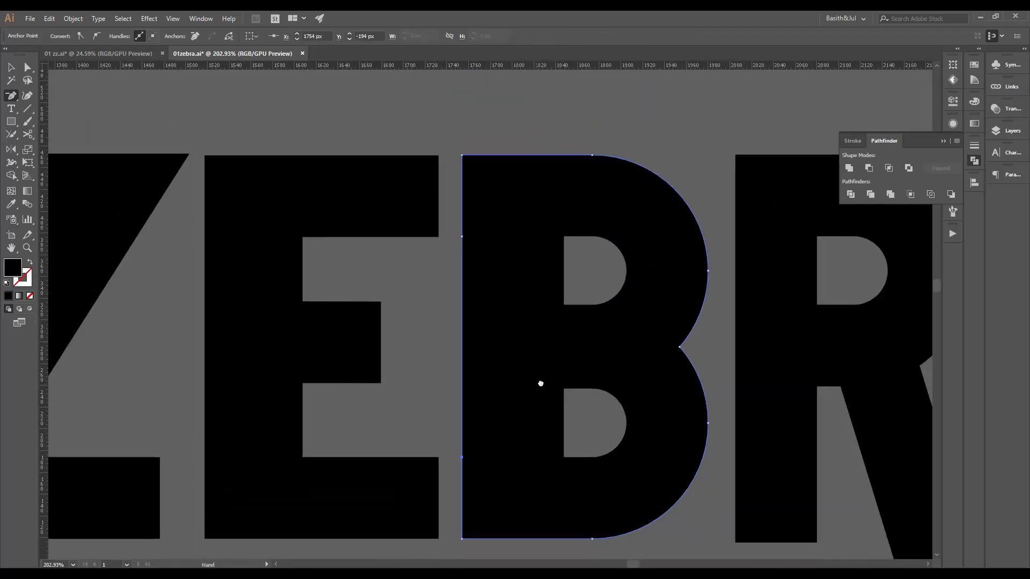
drag(540, 384, 545, 398)
key(a)
drag(514, 268, 470, 189)
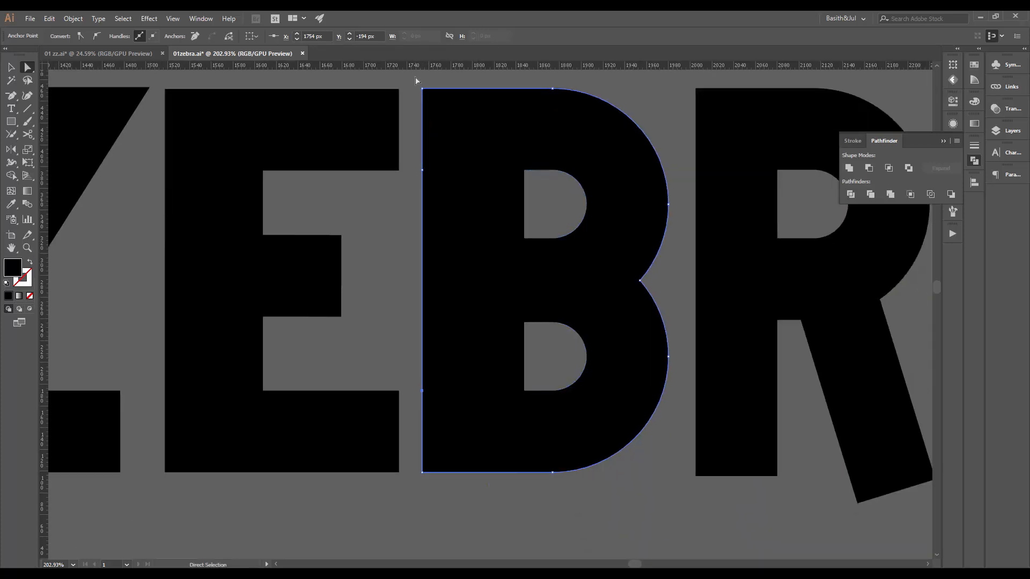
drag(416, 82, 462, 511)
key(s)
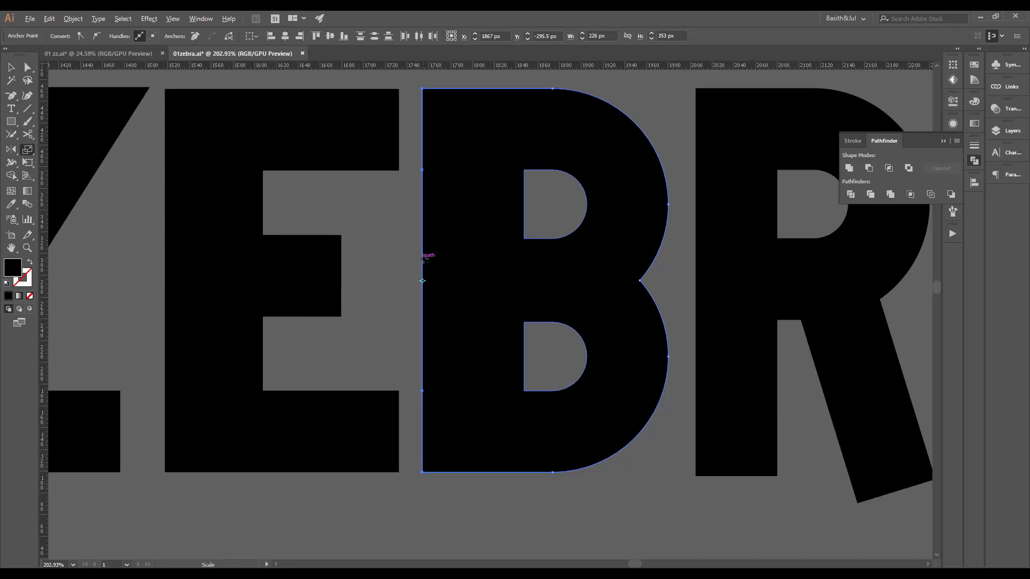
alt+click(422, 258)
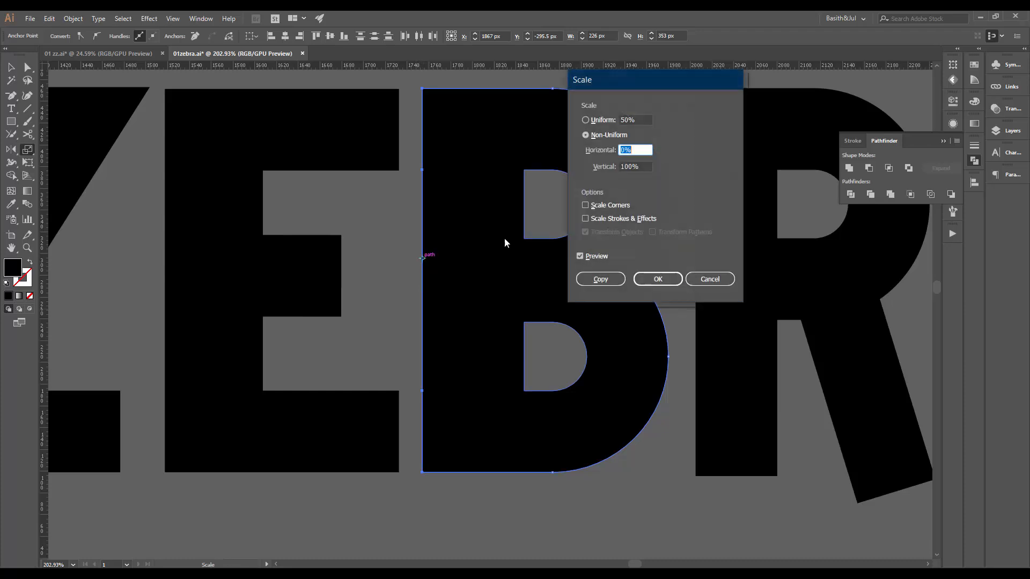
click(660, 279)
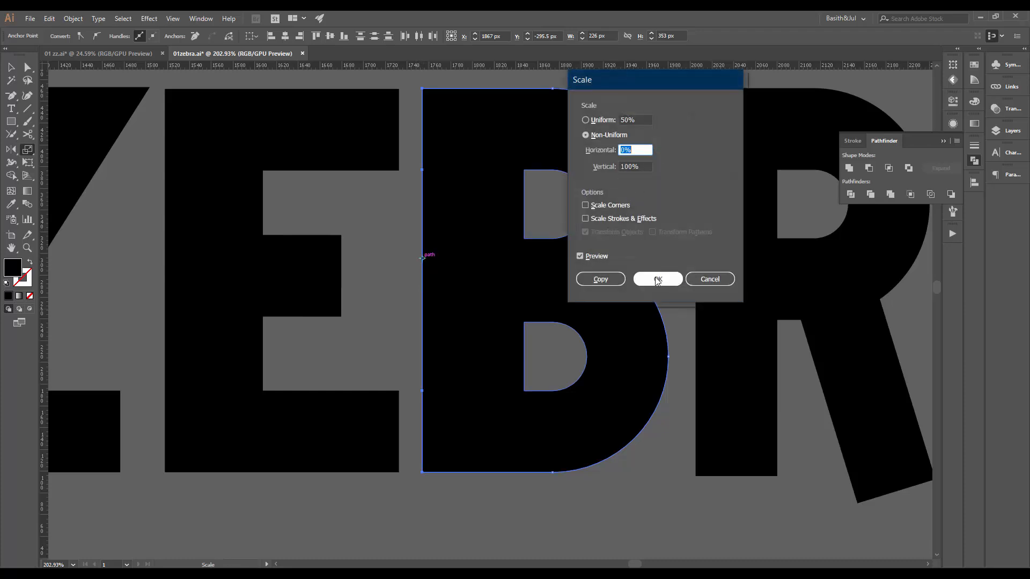
click(658, 279)
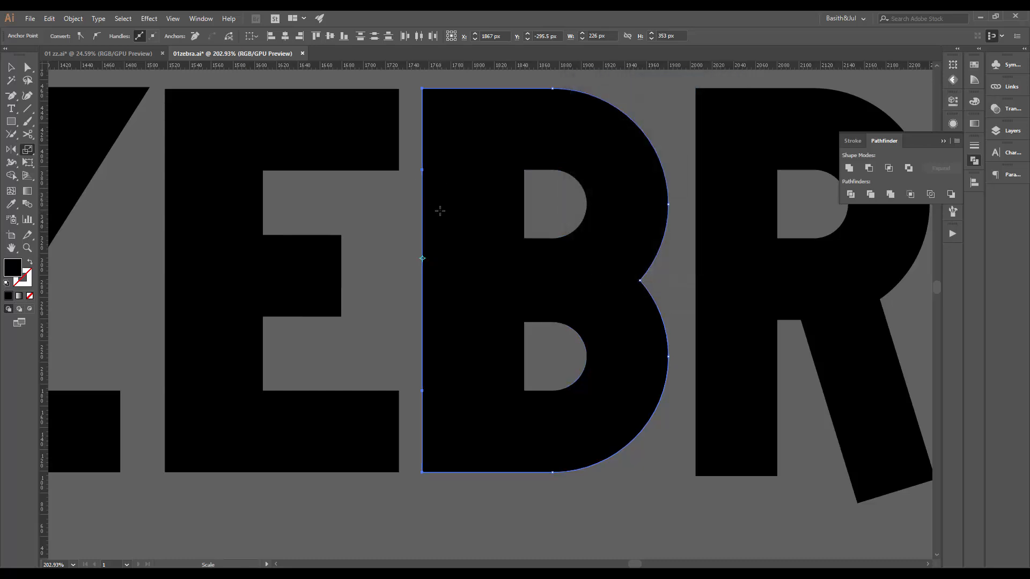
Delete the two surplus anchor points along the B's straightened left edge and check the paths in Outline view
key(p)
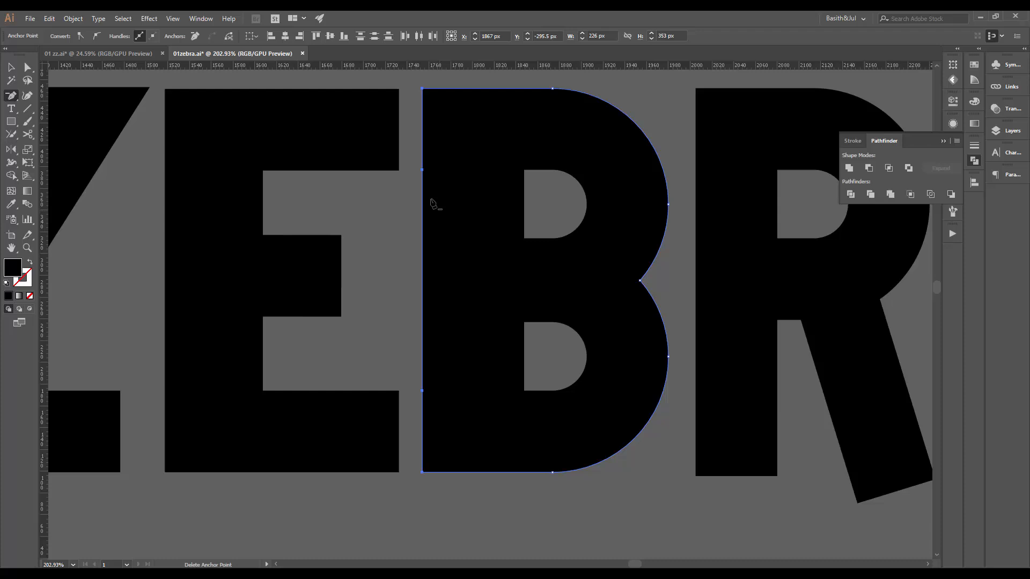
click(422, 170)
click(422, 391)
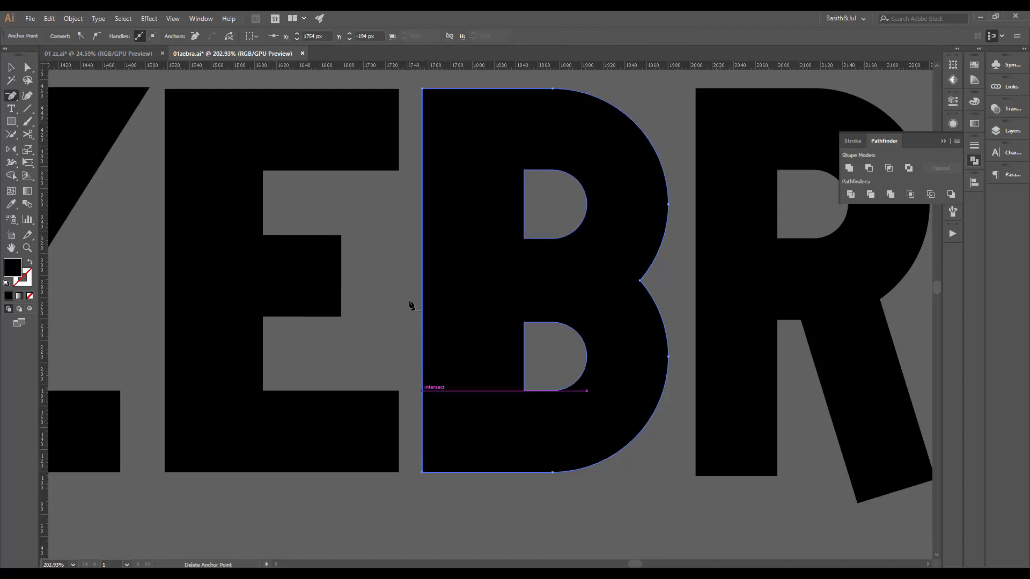
key(v)
drag(485, 296, 671, 219)
key(ctrl+z)
key(ctrl+y)
key(ctrl+y)
Try adjusting the corner rounding of the B's two counters with Direct Selection, then undo the change and deselect the letter
key(a)
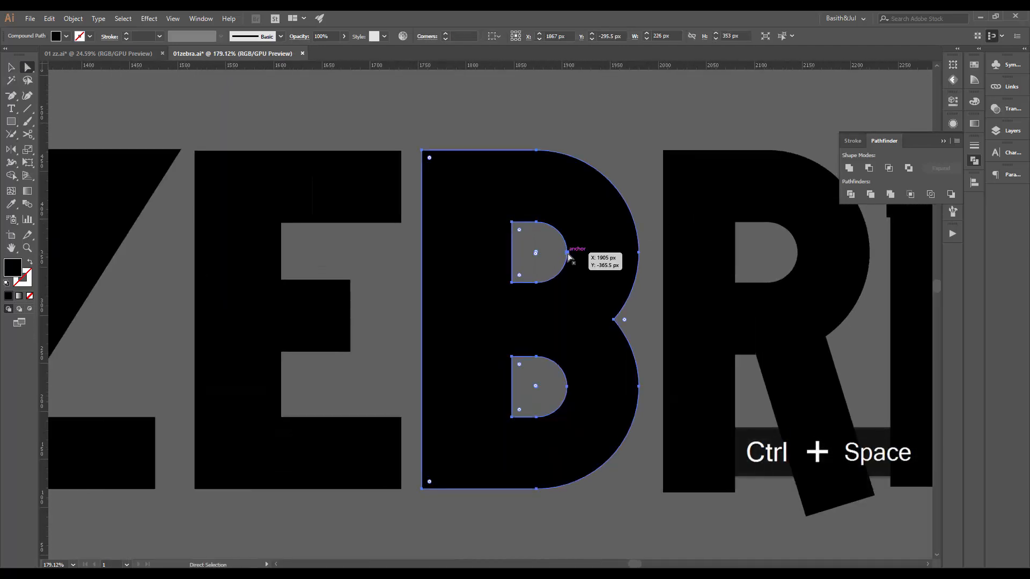
click(537, 223)
shift+click(536, 222)
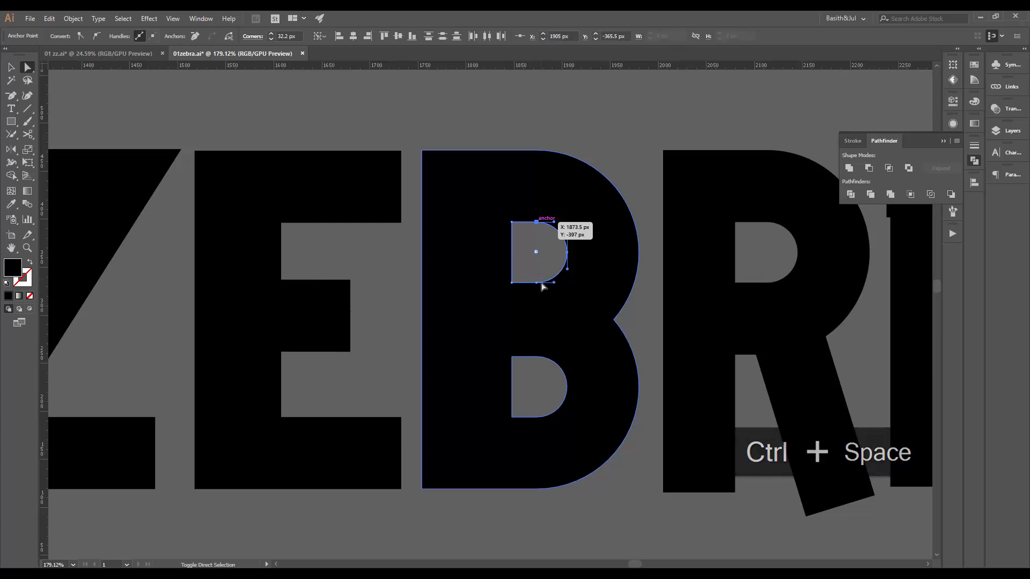
shift+click(537, 282)
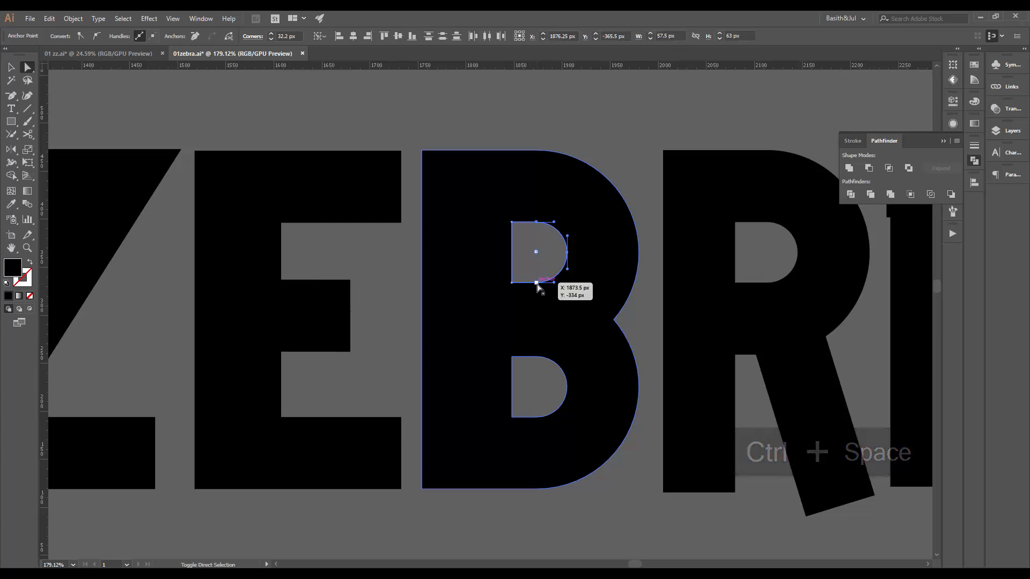
shift+click(536, 355)
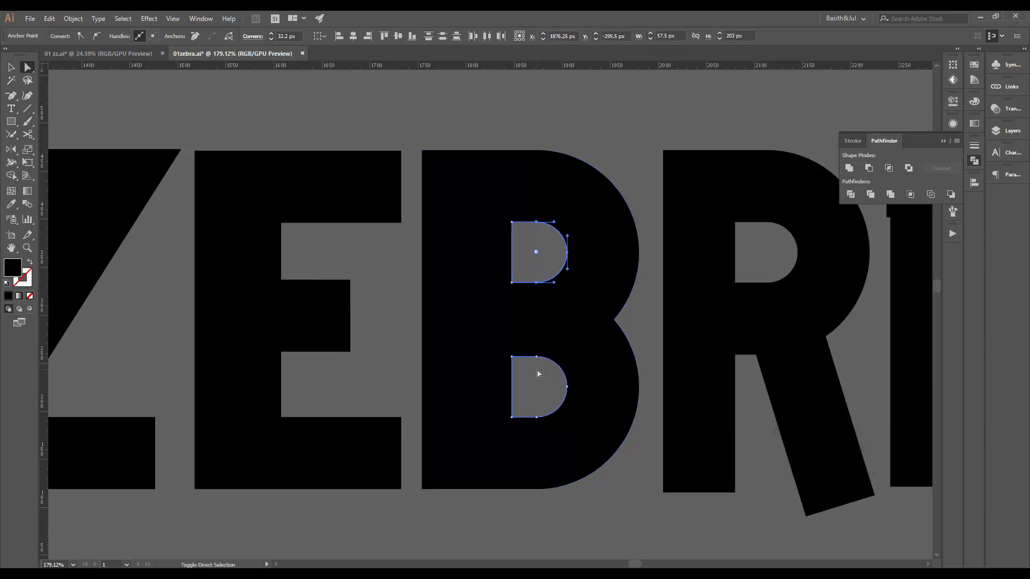
shift+click(563, 386)
drag(537, 387, 549, 407)
click(536, 358)
key(ctrl+z)
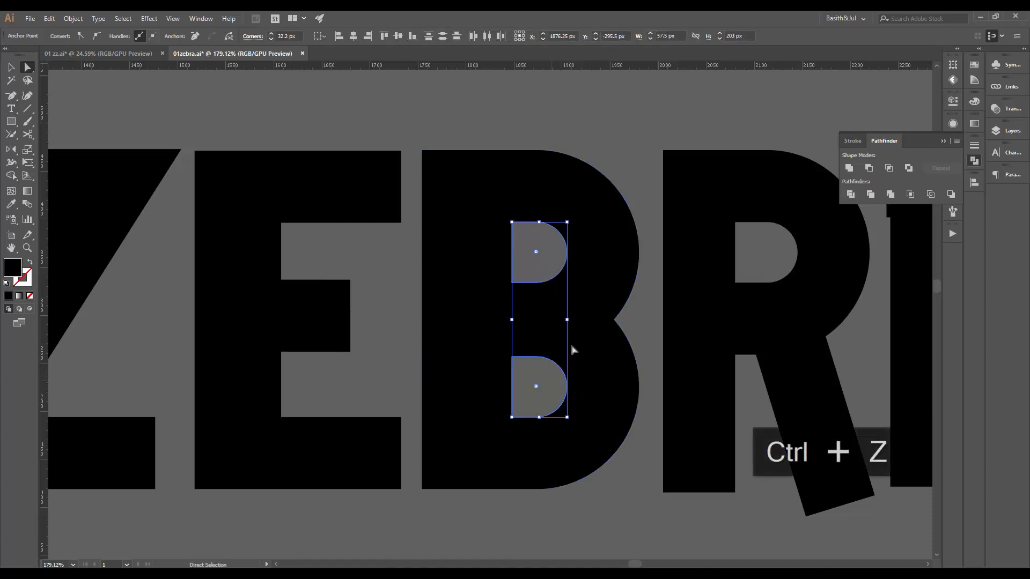
click(647, 322)
Examine the shape of the B's counters in the reference ZEBRA title image
key(ctrl+space)
drag(587, 301, 460, 350)
drag(590, 292, 622, 407)
key(ctrl+space)
drag(625, 332, 582, 333)
drag(629, 271, 607, 392)
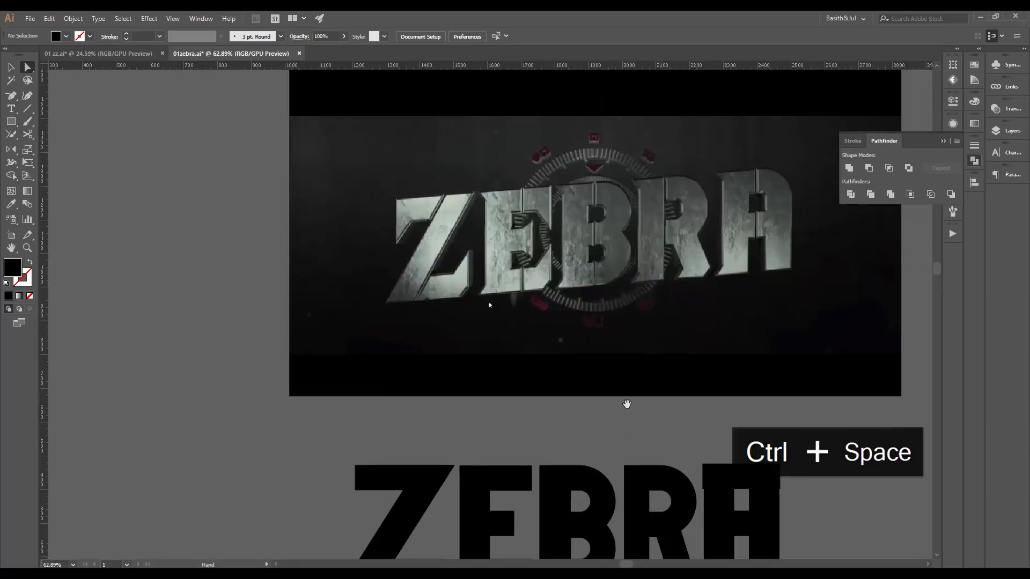
drag(558, 545, 537, 449)
key(ctrl+space)
drag(602, 252, 649, 185)
drag(585, 144, 584, 316)
key(ctrl+space)
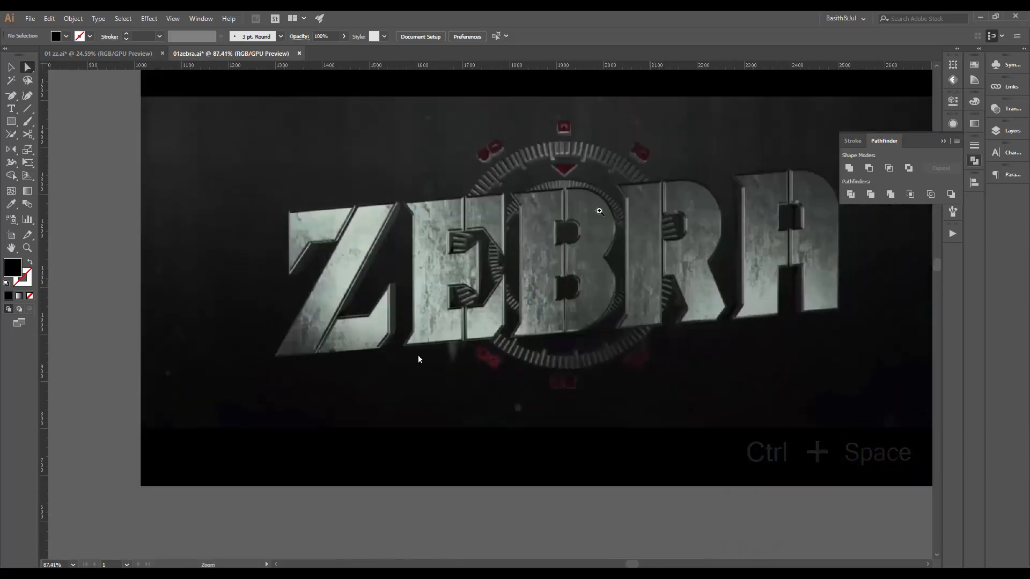
click(600, 211)
click(588, 222)
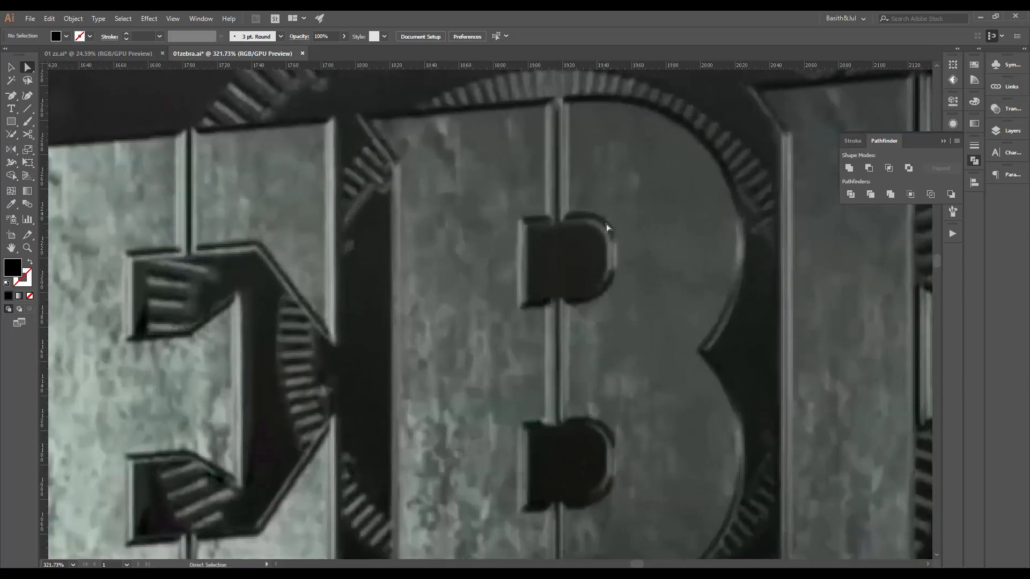
Compare the upper counter of the drawn black B with the same counter in the reference image
key(ctrl+space)
drag(635, 343, 505, 418)
key(space)
drag(638, 449, 586, 230)
drag(648, 509, 640, 248)
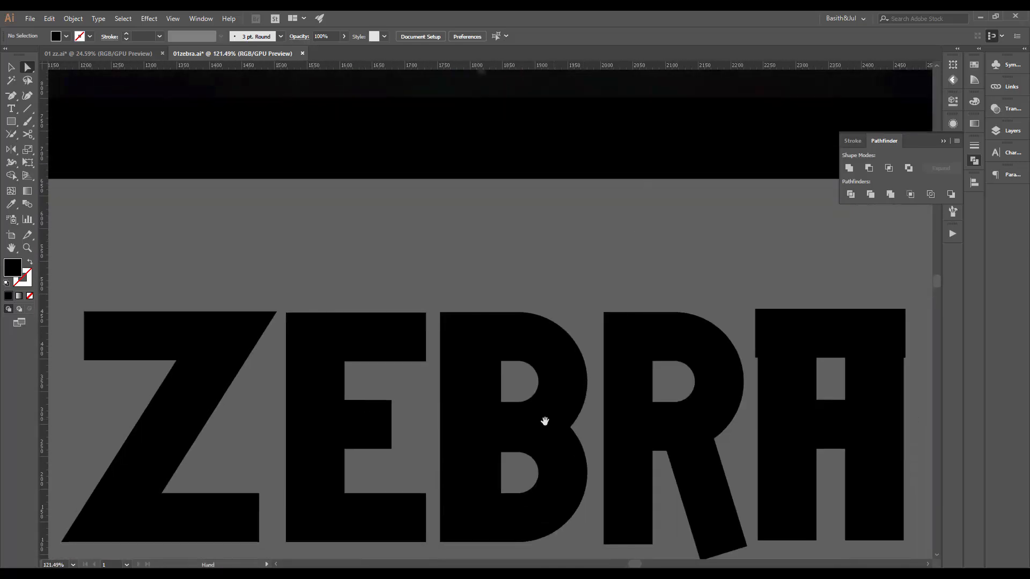
ctrl+click(515, 366)
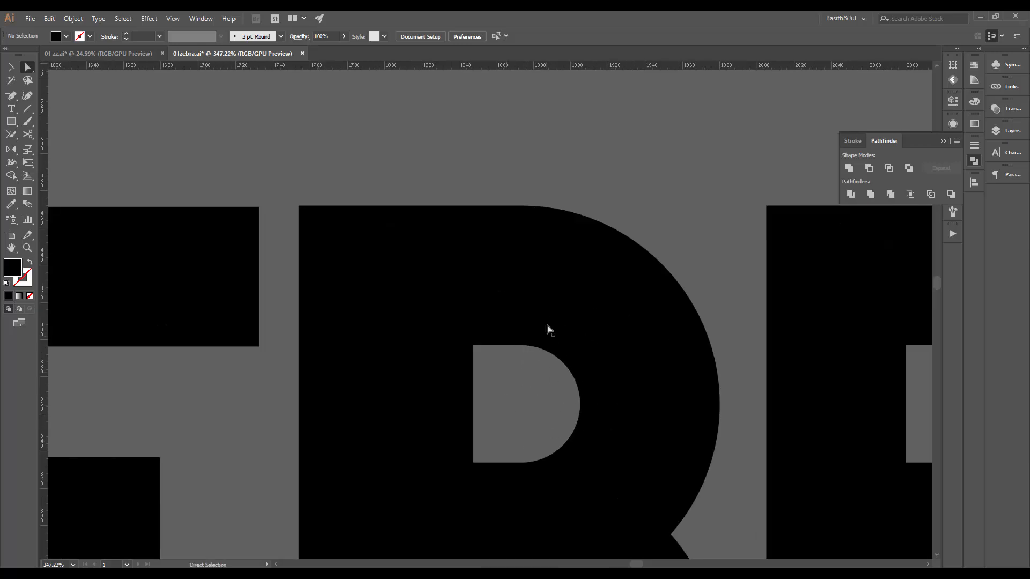
key(space)
drag(582, 263, 563, 272)
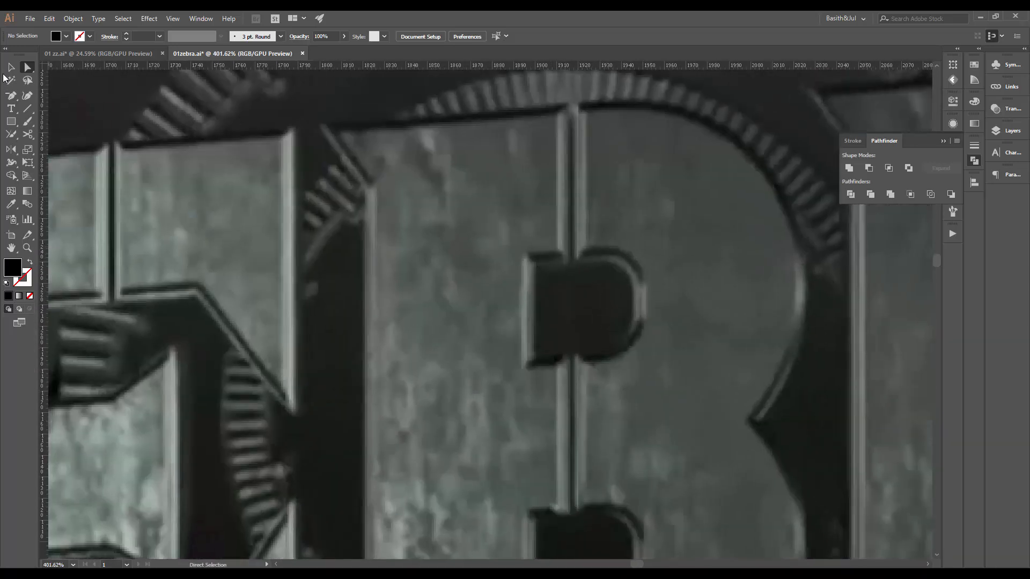
Try tracing the rounded upper corner of the reference B's upper counter with the Pen tool, and delete the trial path
drag(11, 96, 59, 94)
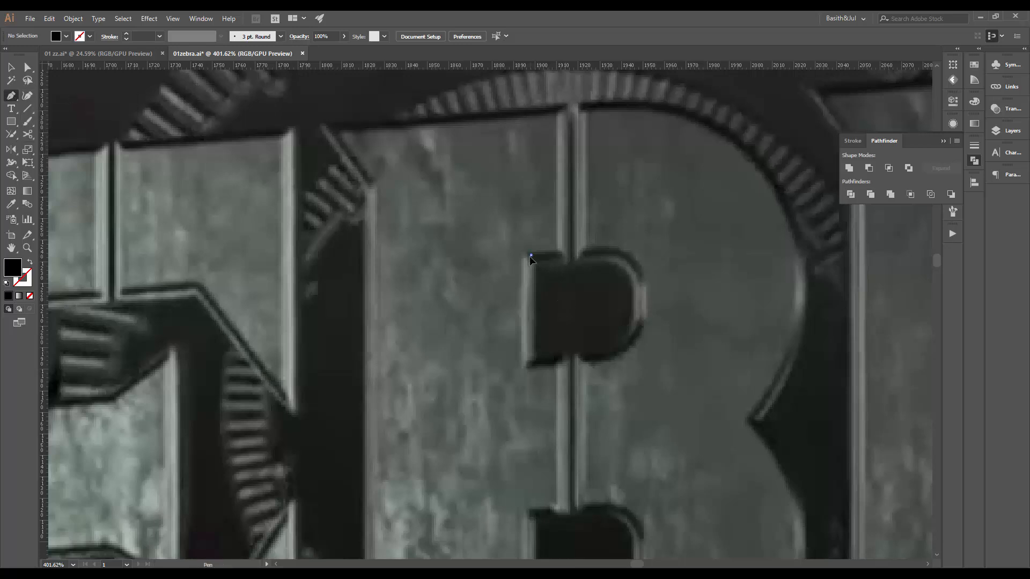
click(599, 251)
drag(642, 290, 647, 311)
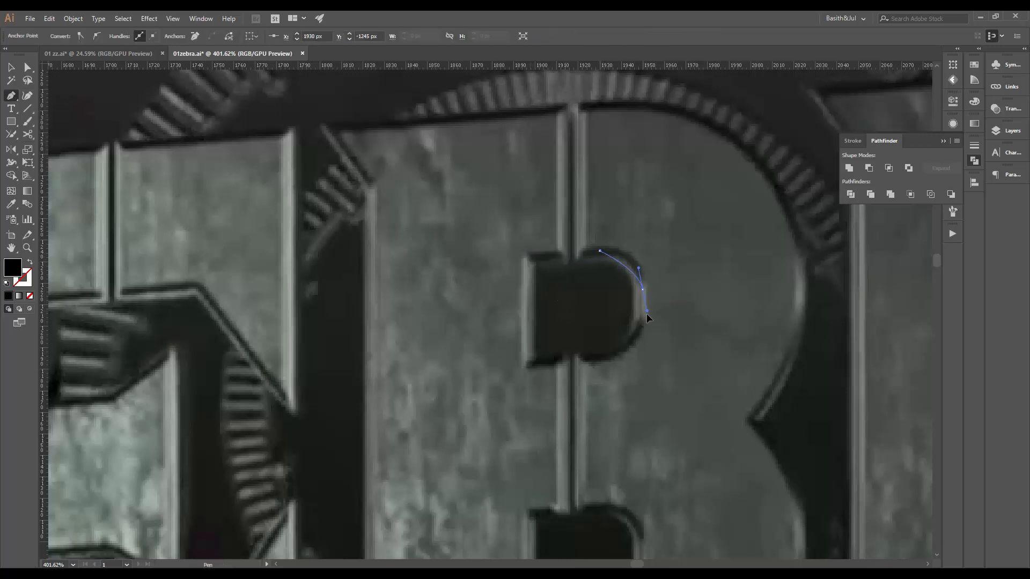
click(531, 256)
click(600, 250)
key(v)
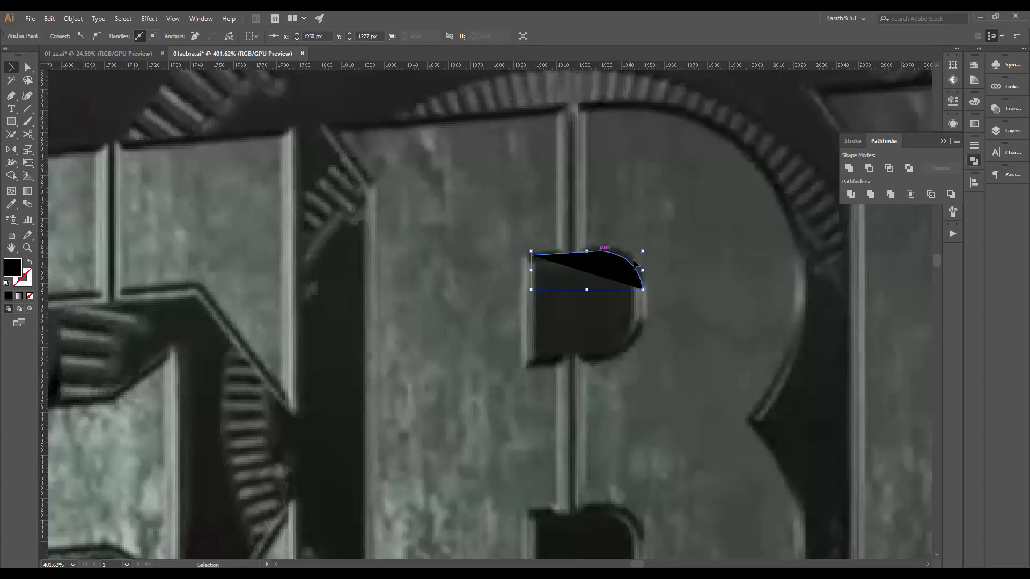
key(a)
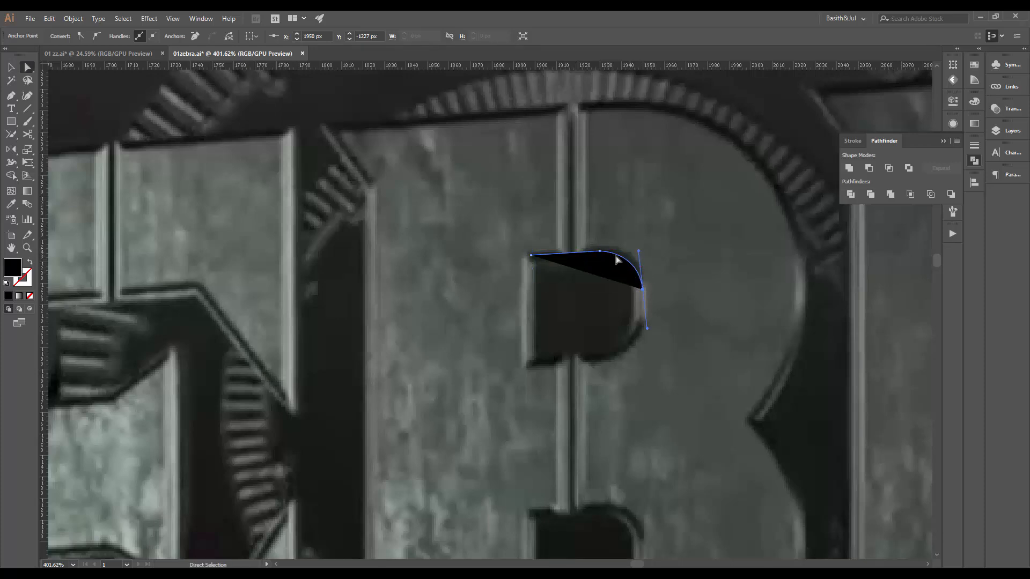
key(v)
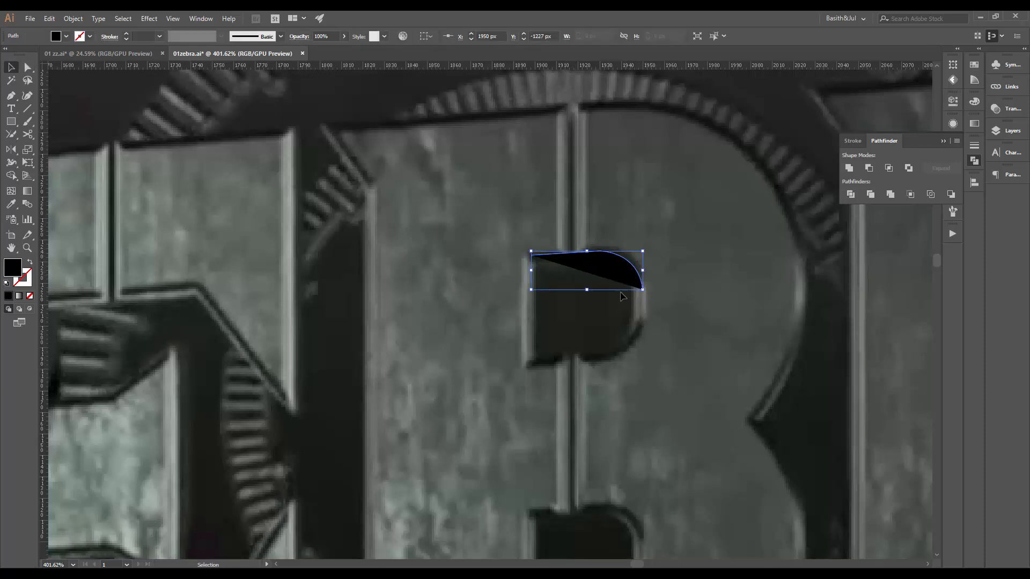
key(Delete)
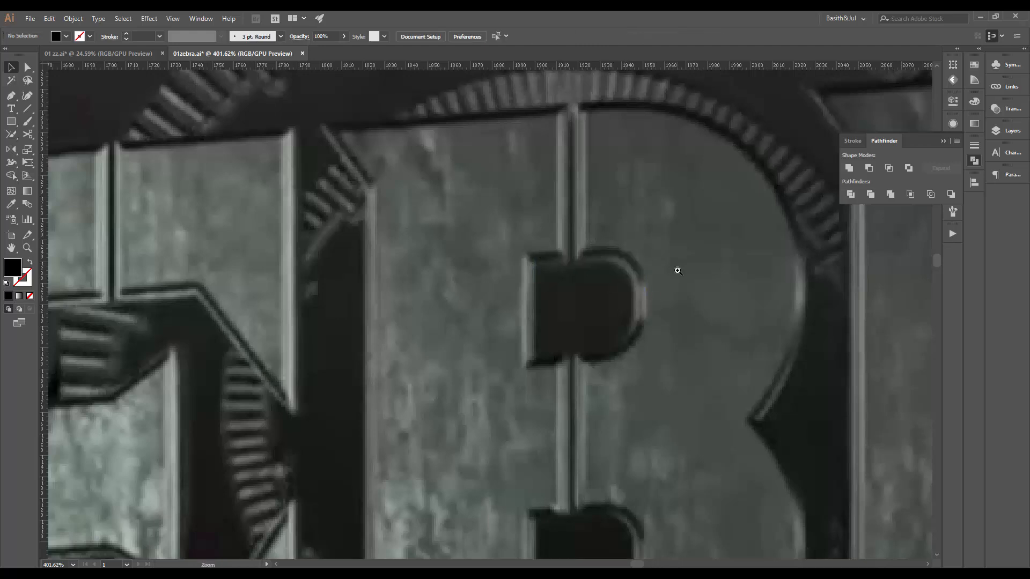
drag(677, 271, 606, 279)
drag(713, 534, 666, 203)
drag(538, 554, 512, 404)
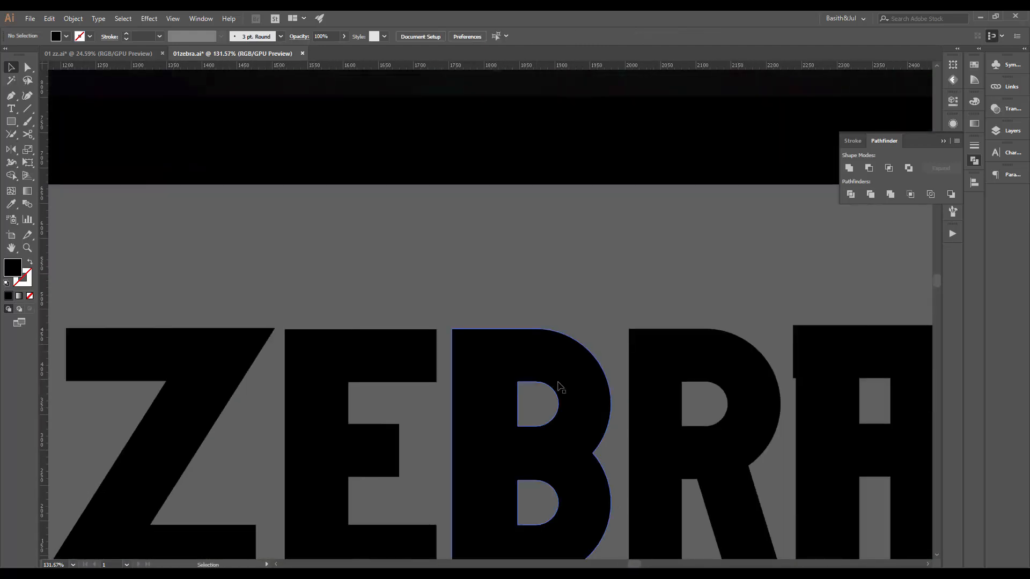
Examine the outer curve and upper counter of the B in the reference ZEBRA title image
drag(656, 269, 623, 511)
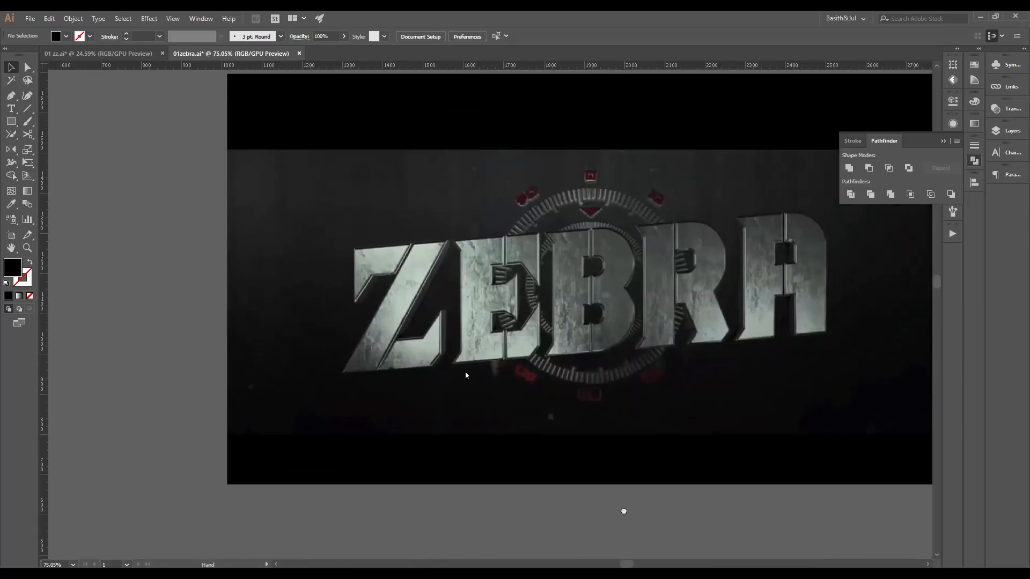
drag(606, 324, 563, 386)
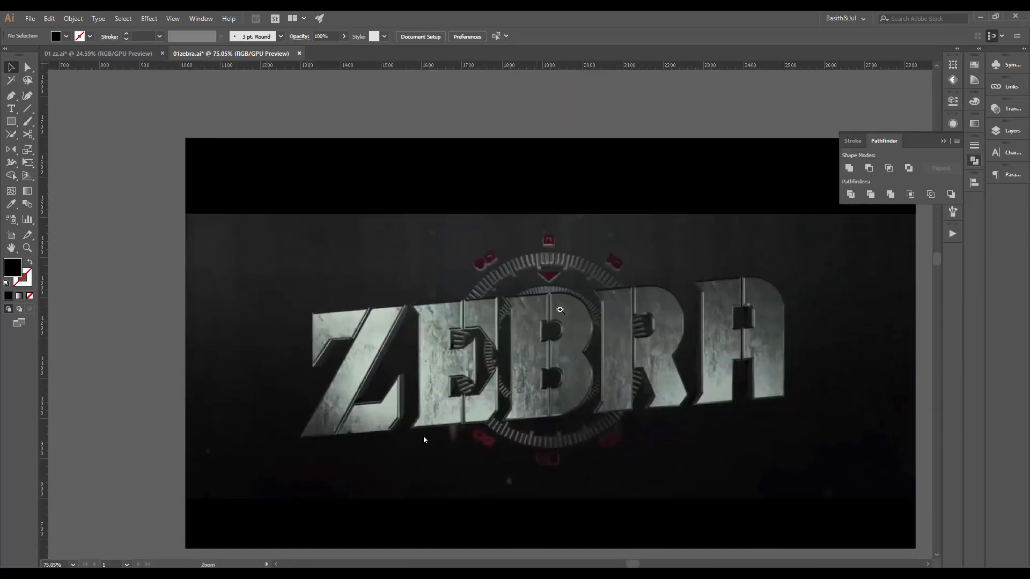
drag(535, 318, 699, 281)
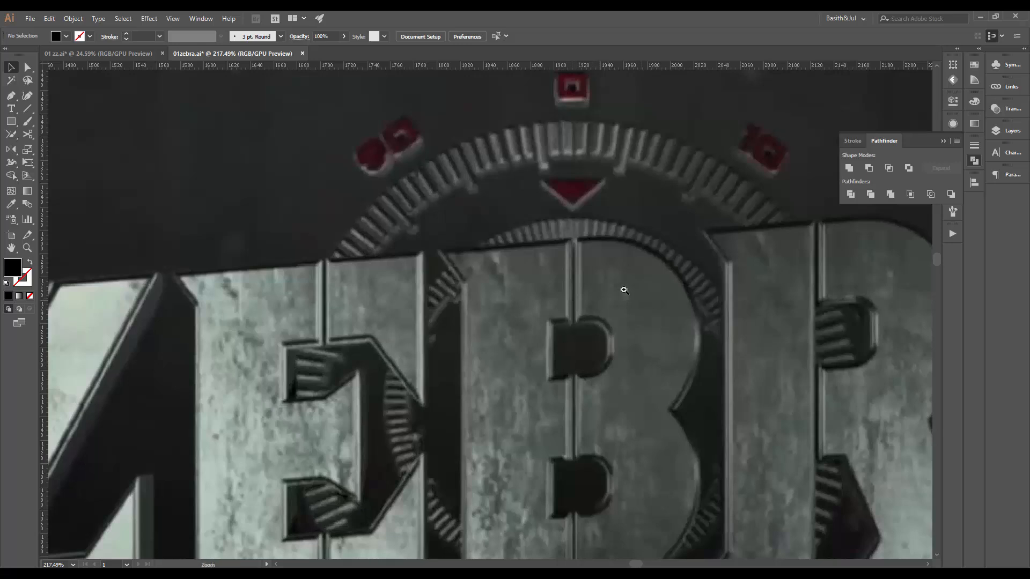
drag(624, 291, 639, 328)
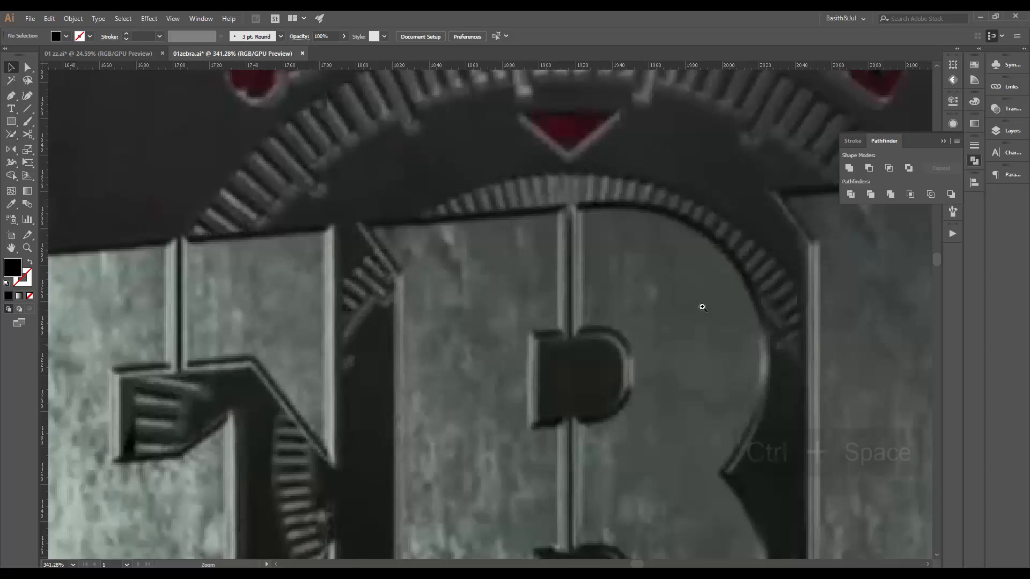
drag(687, 316, 429, 337)
drag(780, 549, 736, 359)
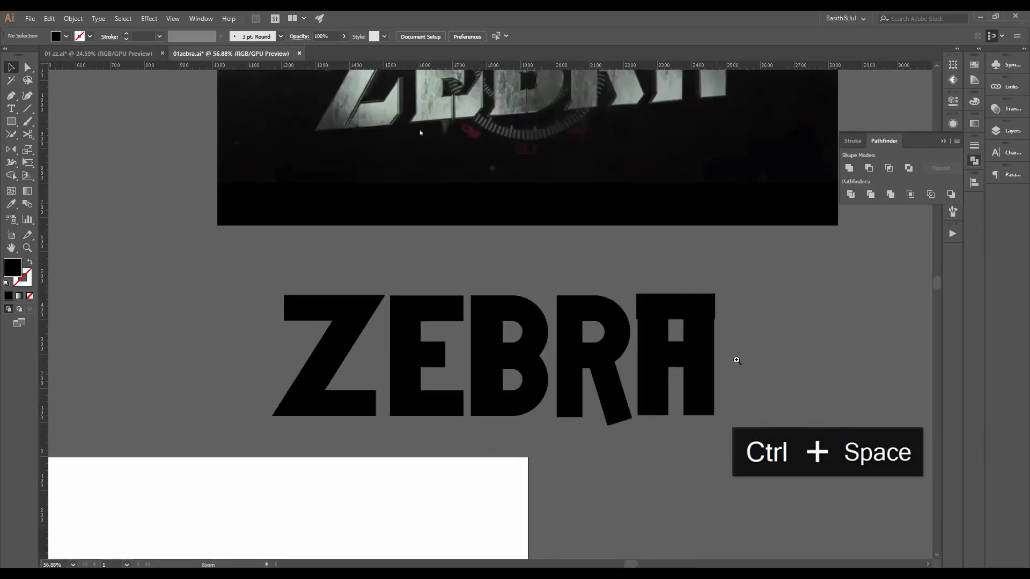
Draw a black rectangle about 121 × 51 px directly beneath the R's stem, its upper edge flush with the stem's foot
drag(657, 287, 662, 395)
drag(602, 426, 647, 394)
click(642, 456)
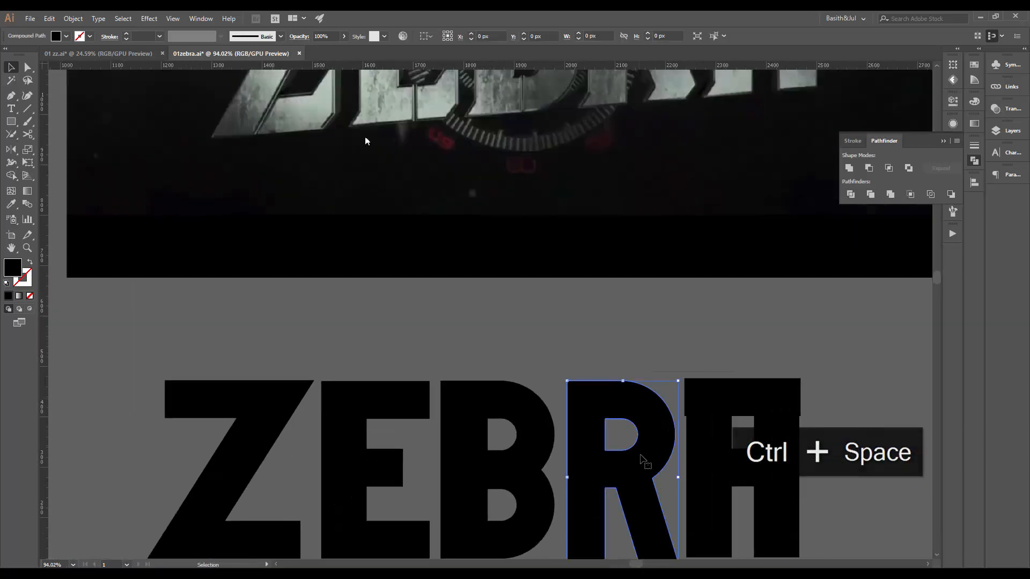
key(a)
drag(667, 495, 641, 409)
drag(595, 359, 692, 332)
drag(668, 447, 657, 341)
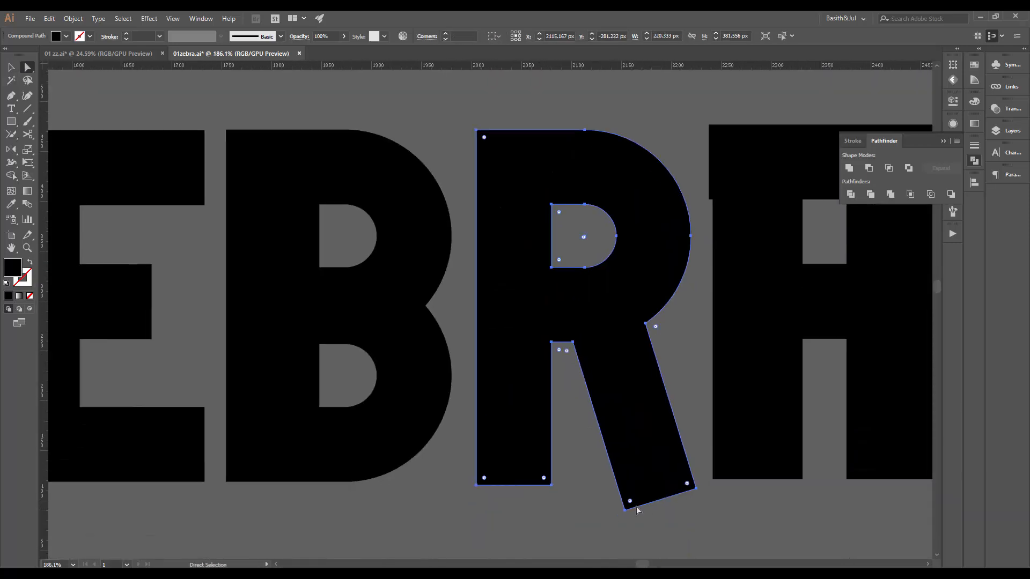
key(m)
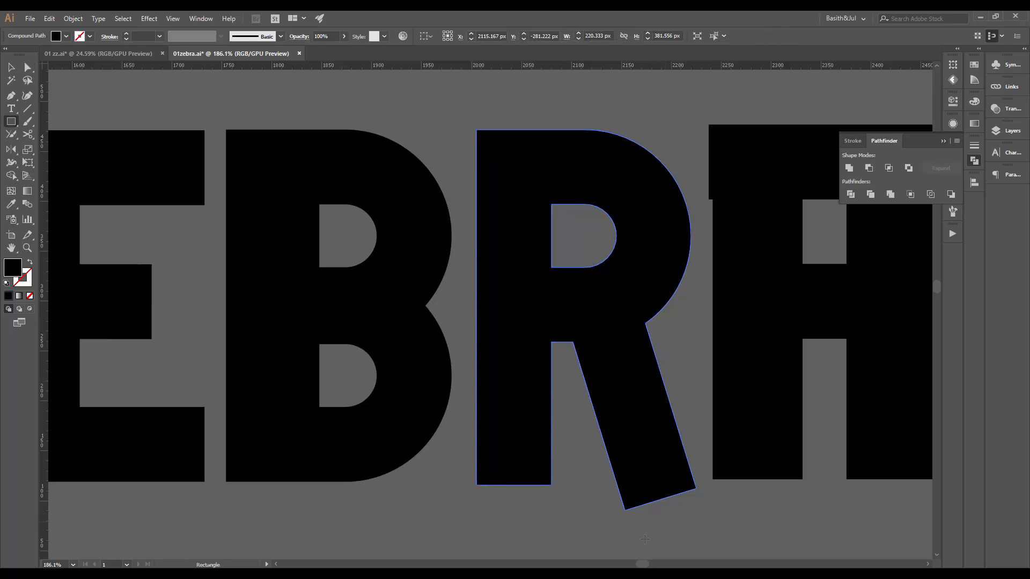
drag(583, 545, 703, 486)
key(ctrl+z)
drag(444, 535, 564, 486)
key(v)
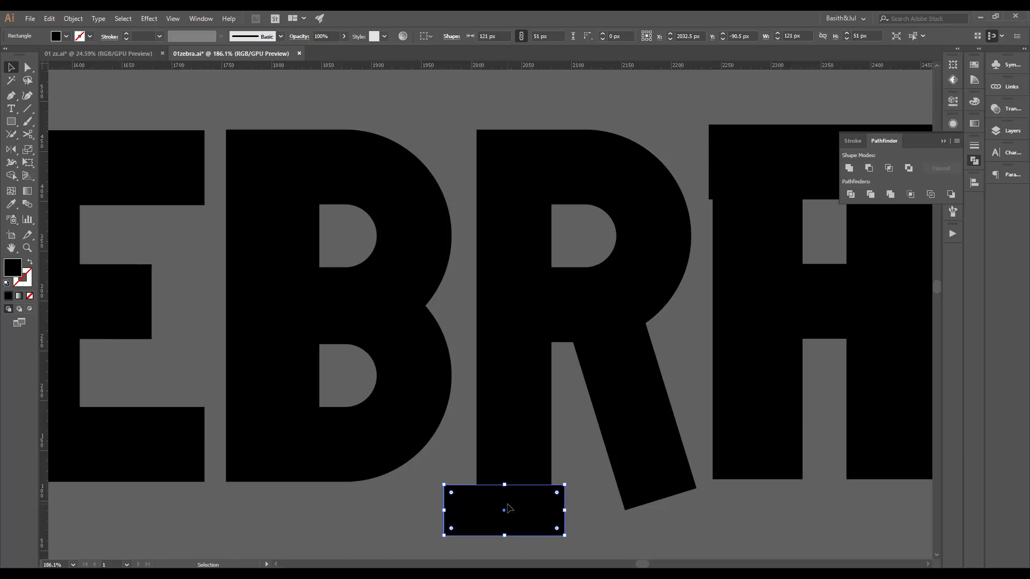
Move the rectangle over the overhanging end of the R's slanted leg and subtract it from the letter with Minus Front
drag(523, 512, 681, 510)
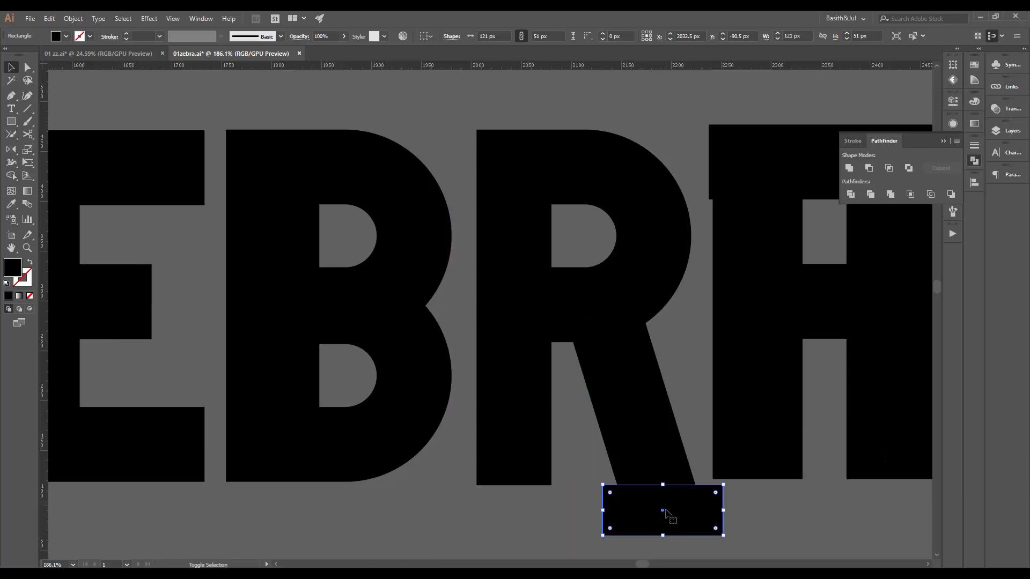
click(784, 507)
drag(748, 505, 717, 432)
drag(649, 379, 657, 417)
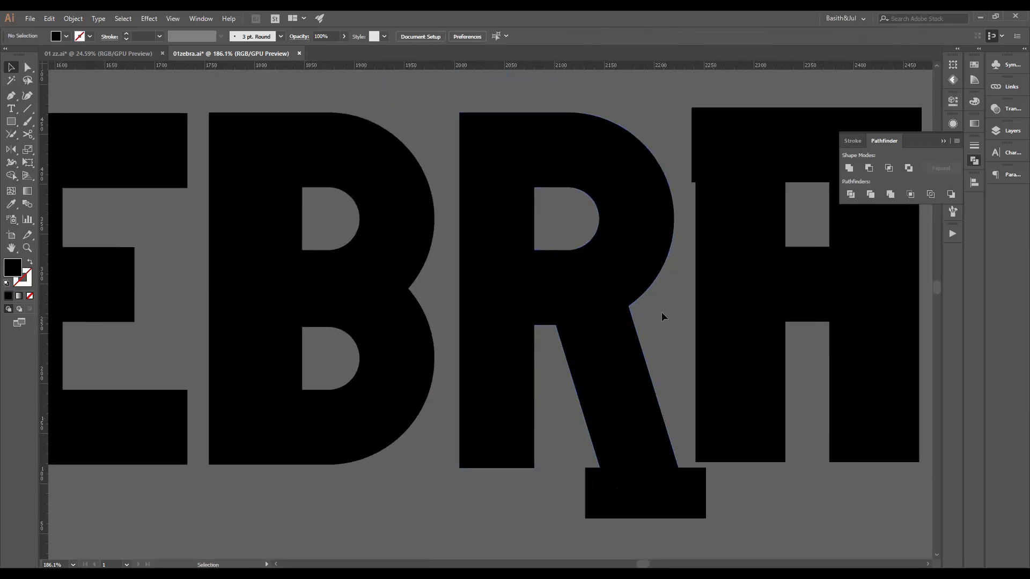
drag(662, 314, 582, 499)
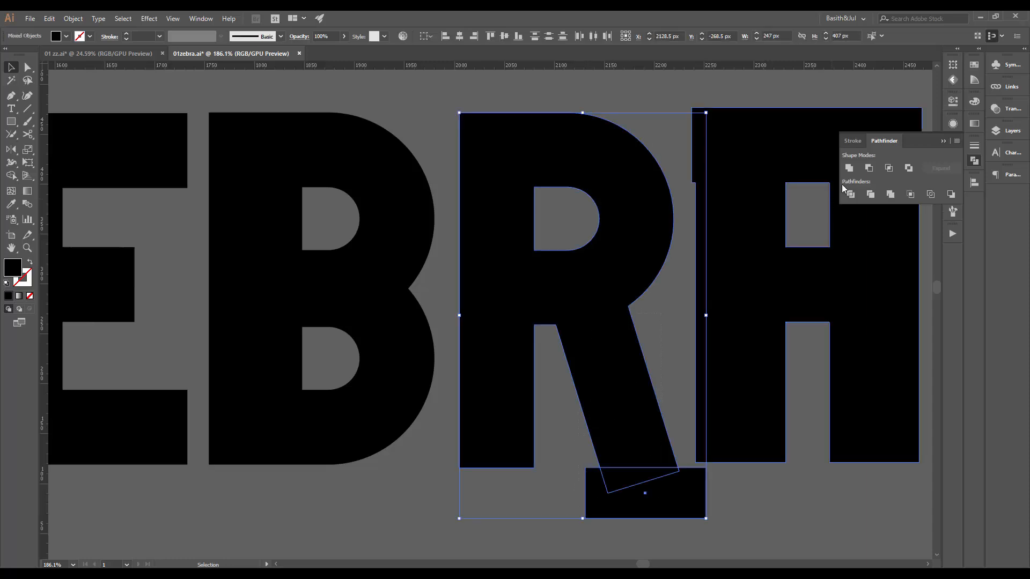
click(870, 170)
click(688, 476)
Remove the inner anchor point of the step on each side of the A with the Delete Anchor Point tool
drag(720, 451, 569, 492)
drag(818, 455, 526, 409)
drag(484, 327, 558, 295)
drag(472, 308, 513, 335)
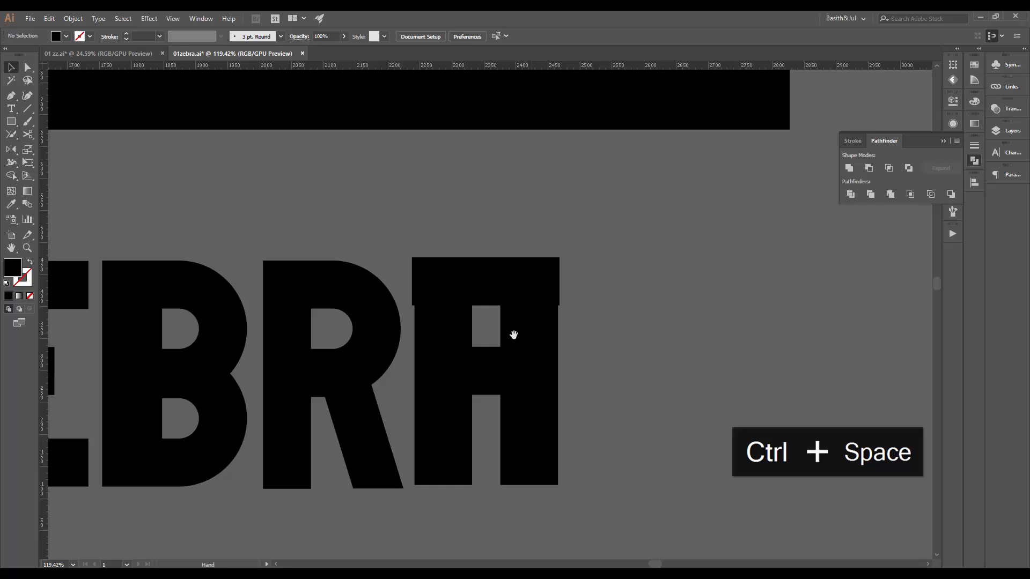
click(546, 329)
drag(474, 279, 577, 268)
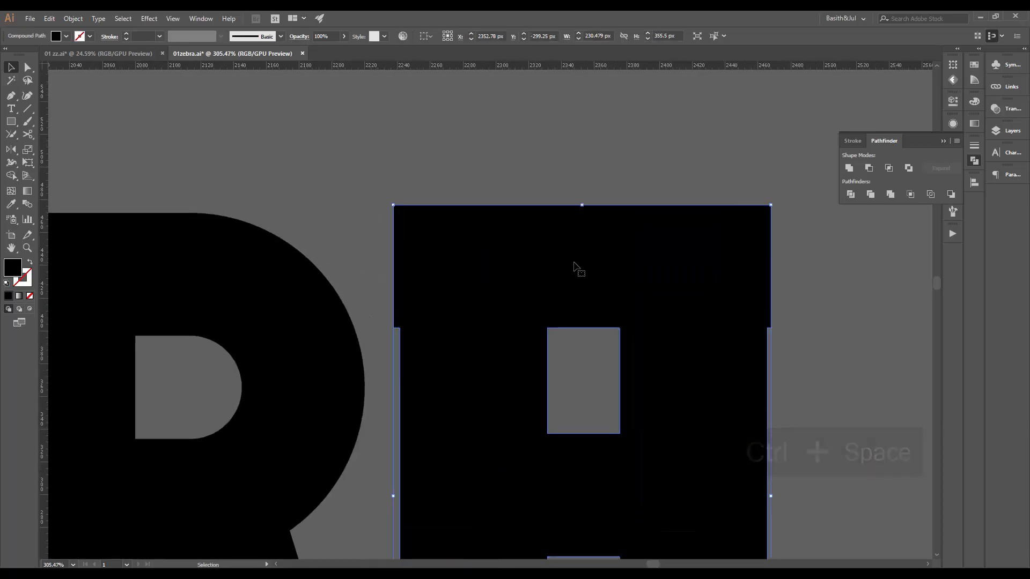
key(minus)
drag(614, 396, 556, 344)
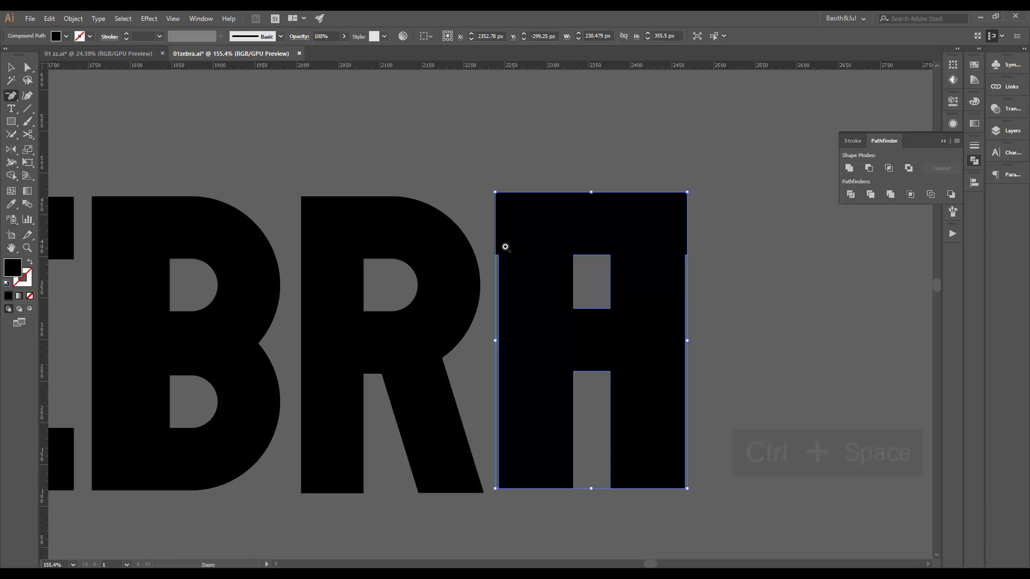
drag(503, 244, 485, 262)
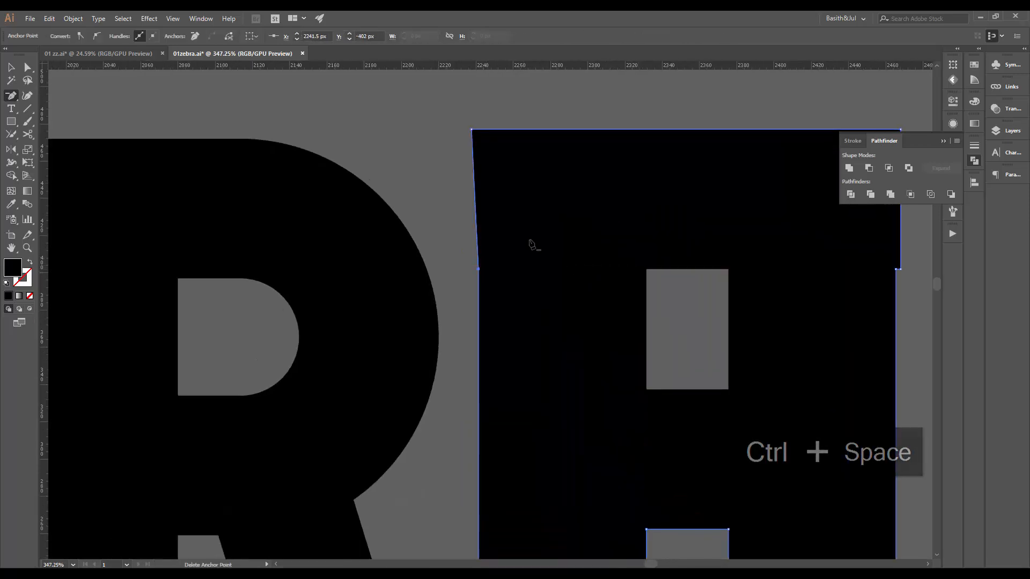
key(ctrl+z)
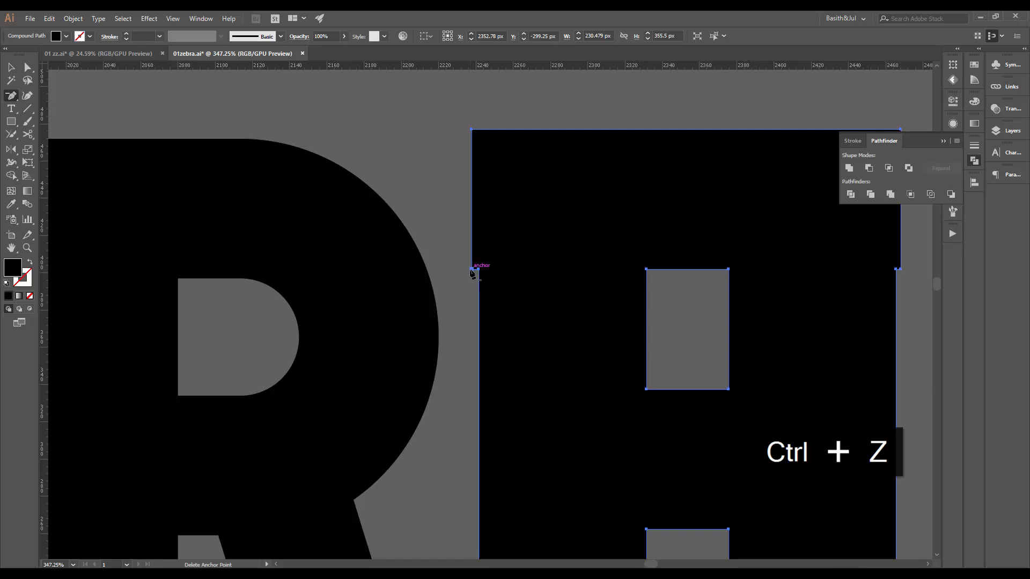
click(477, 270)
drag(510, 287, 494, 315)
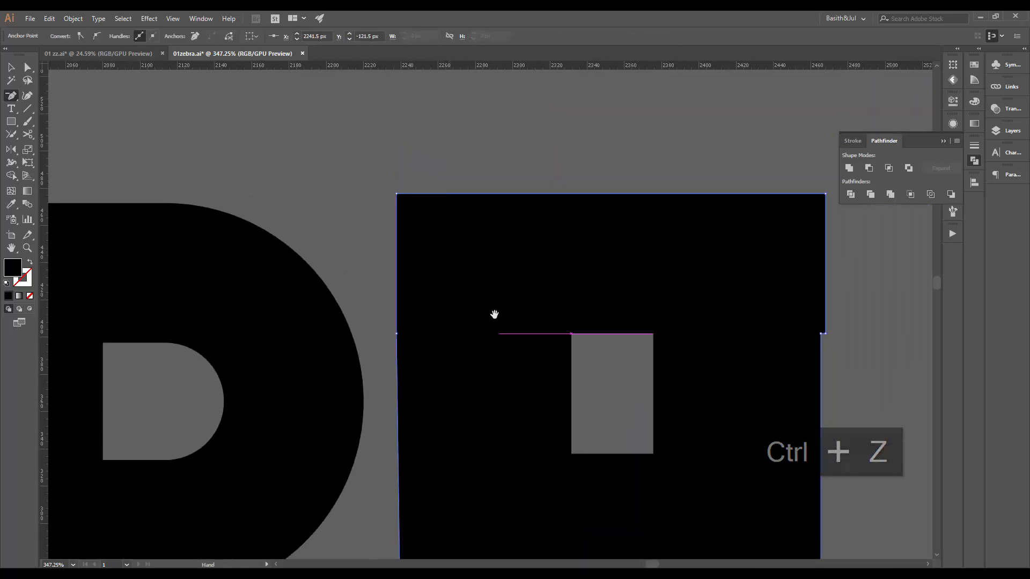
click(820, 333)
drag(837, 354, 759, 343)
Straighten the A's left edge by scaling its anchor points non-uniformly to 0% horizontal and 100% vertical
key(a)
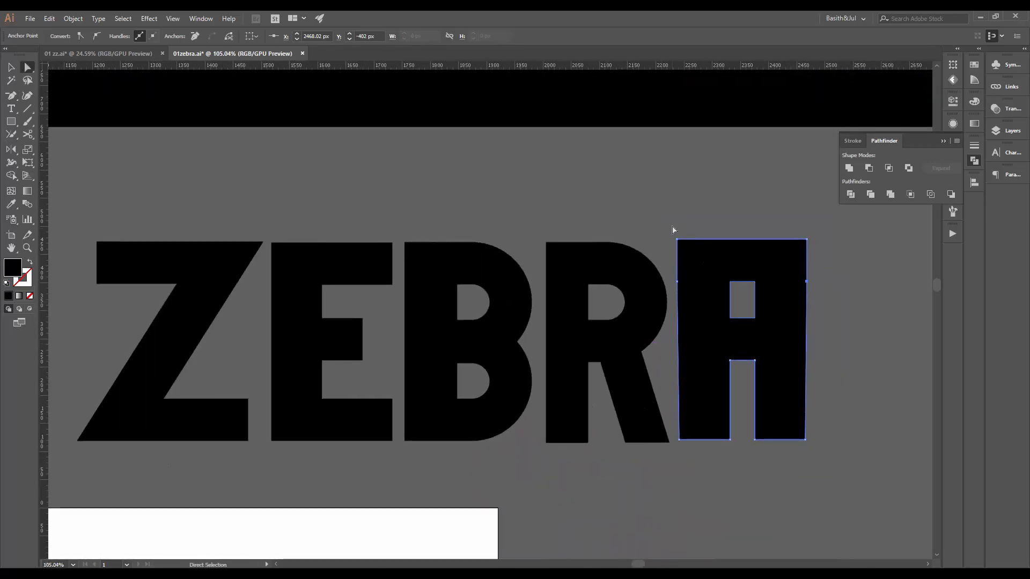
drag(672, 221, 706, 478)
scroll(672, 299, up, 4)
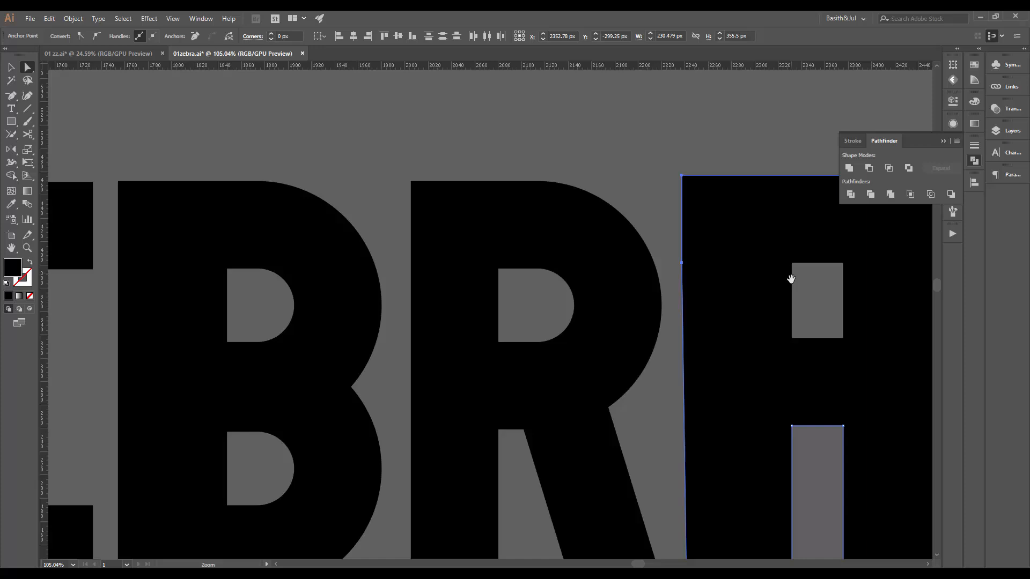
key(s)
alt+click(685, 361)
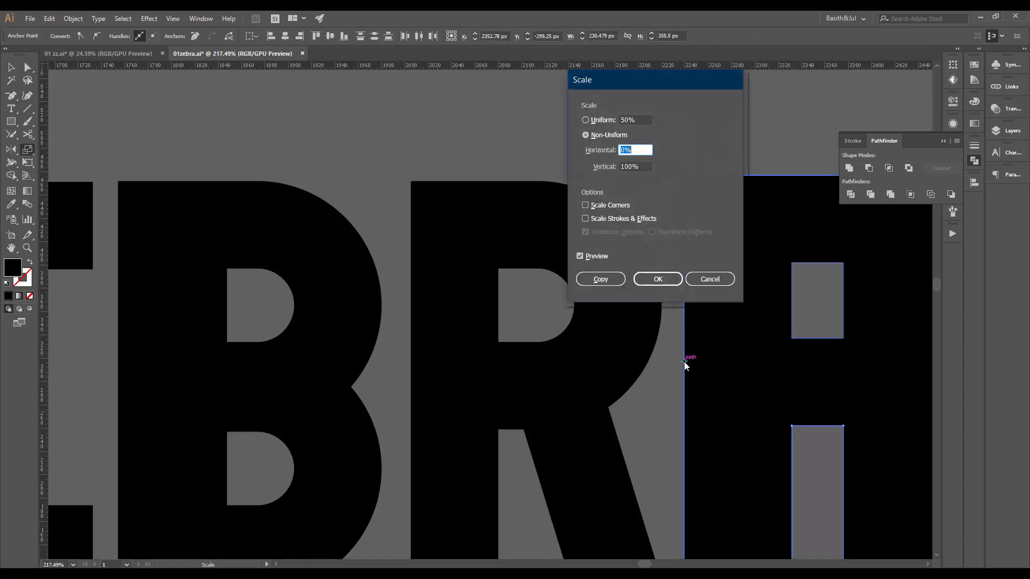
click(657, 278)
Straighten the A's right edge by scaling its anchor points to 0% horizontal and 100% vertical
drag(832, 345, 584, 300)
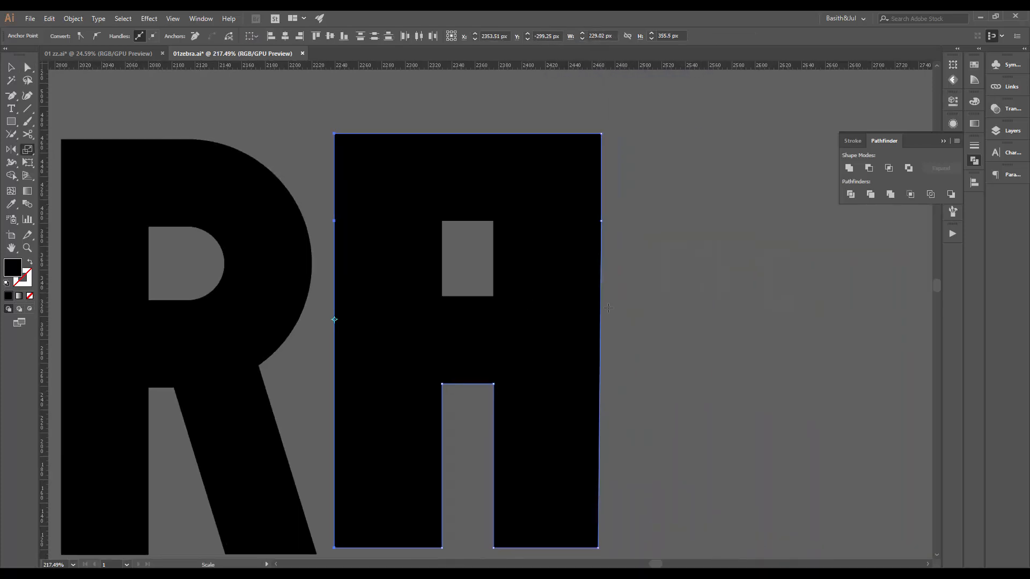
key(a)
scroll(547, 466, down, 1)
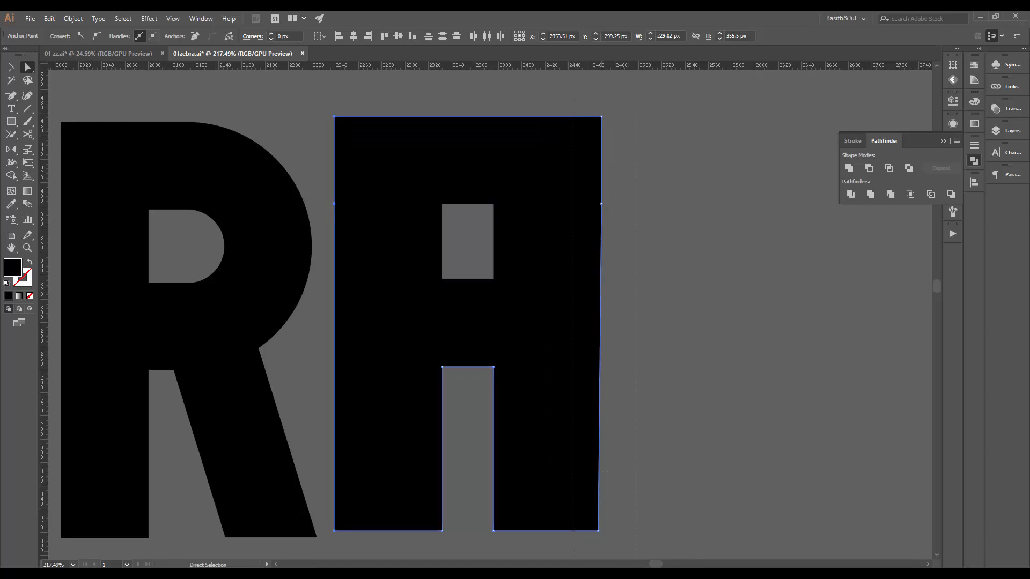
scroll(638, 262, down, 1)
key(s)
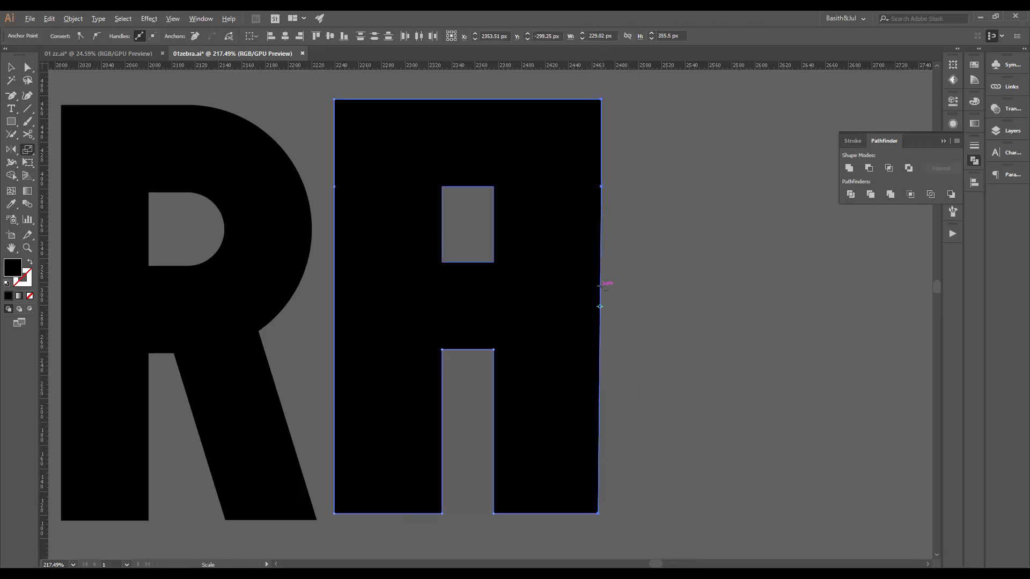
alt+click(601, 284)
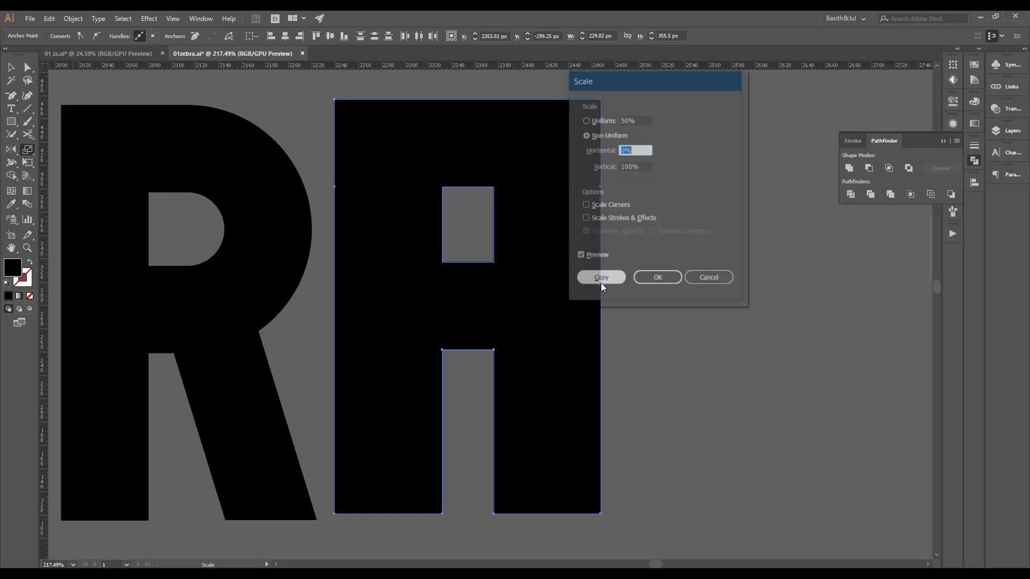
click(660, 276)
Delete the surplus middle anchor points on the A's straightened left and right edges
scroll(684, 268, down, 4)
key(v)
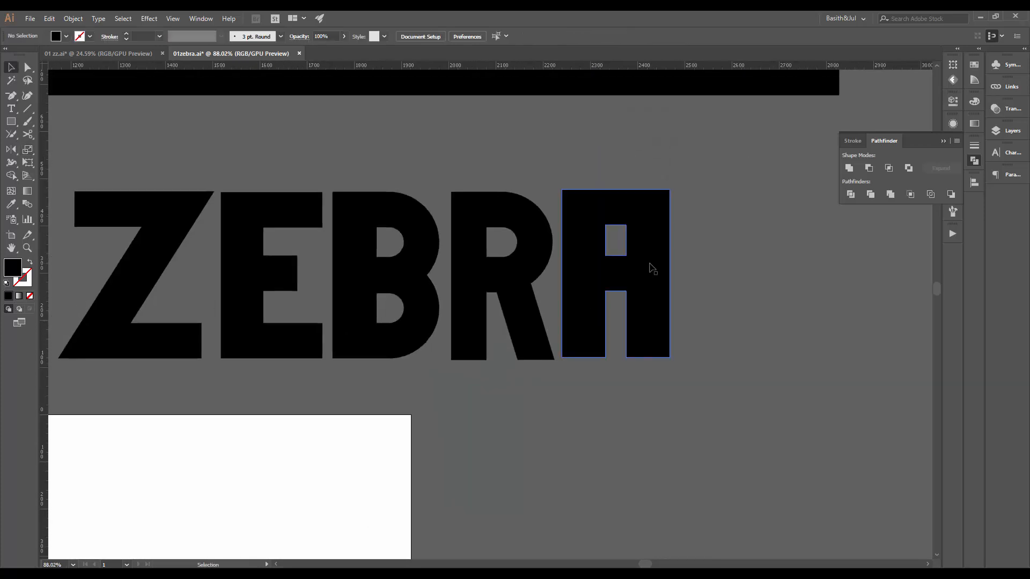
key(p)
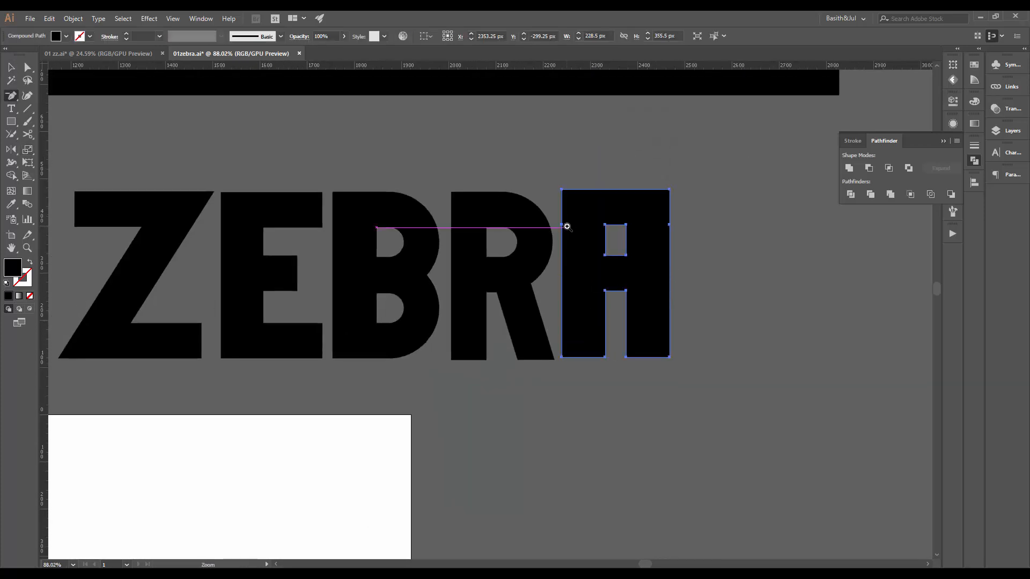
scroll(565, 225, up, 3)
click(551, 228)
click(758, 227)
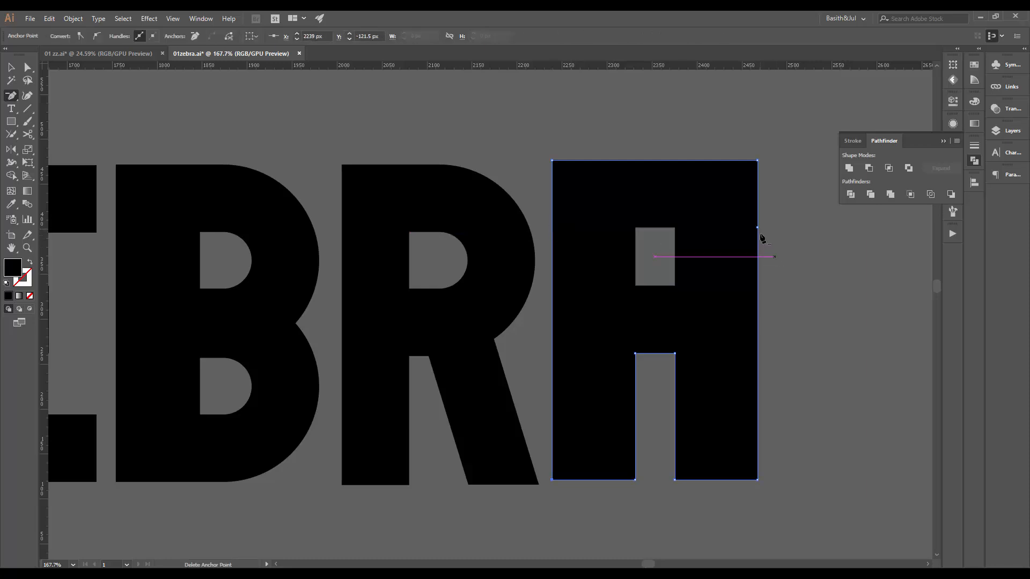
Check the letters' paths in Outline view and return to the normal preview
key(v)
scroll(731, 288, down, 1)
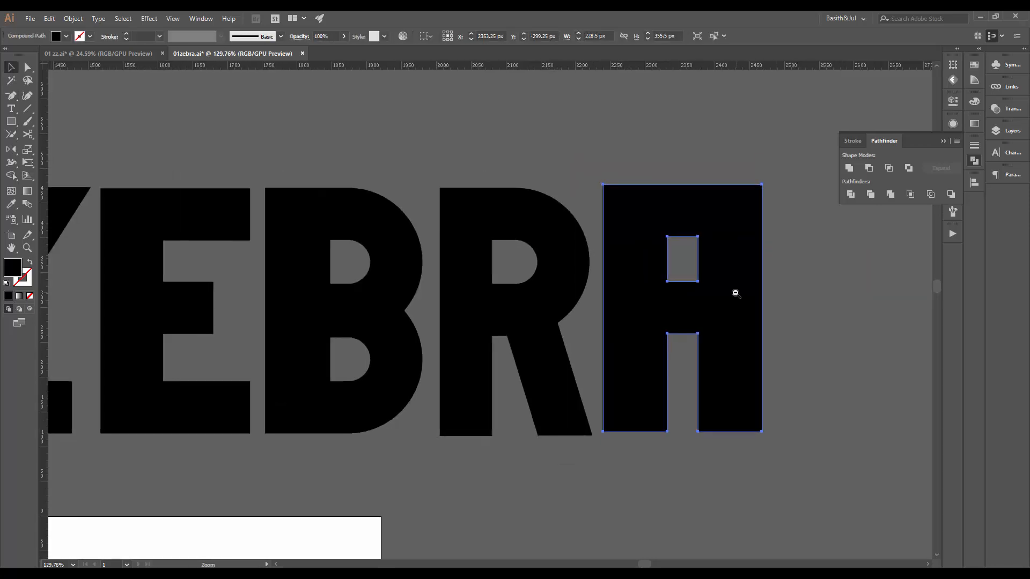
key(a)
key(ctrl+y)
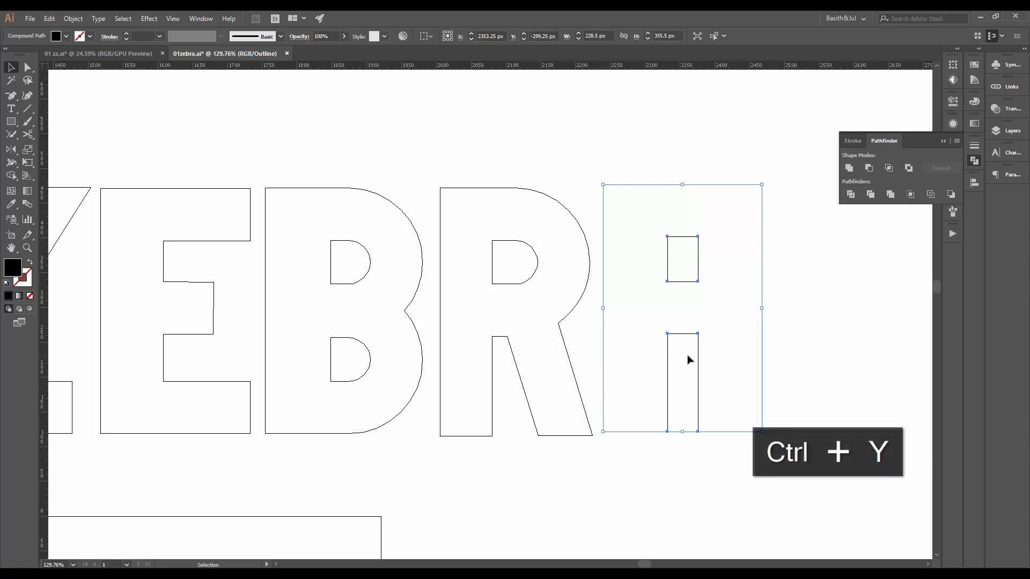
key(ctrl+y)
Duplicate the finished black ZEBRA lettering and place the copy below the outline2 version
scroll(502, 353, down, 4)
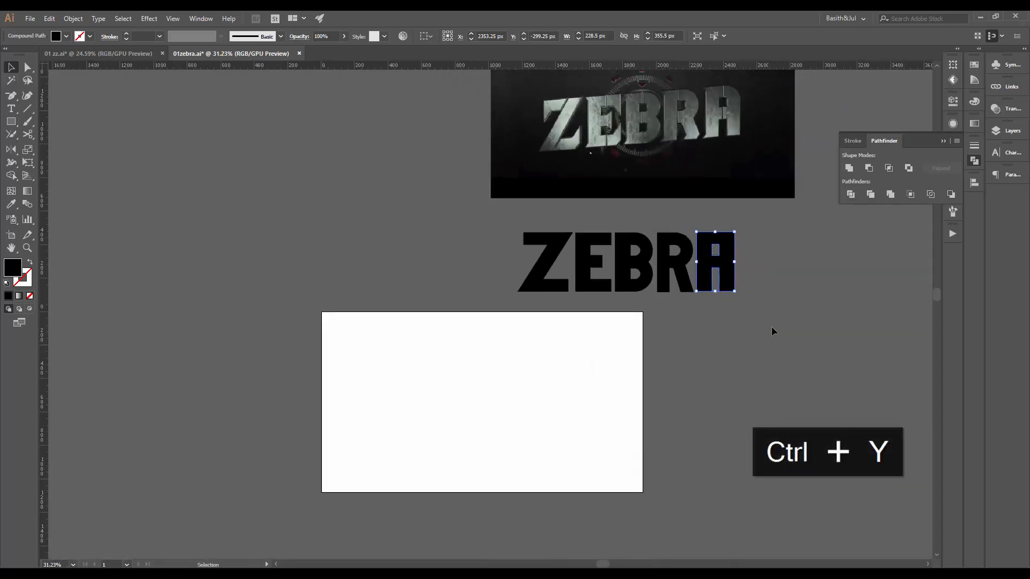
drag(771, 328, 616, 378)
drag(332, 384, 581, 324)
drag(677, 337, 411, 429)
drag(371, 398, 704, 312)
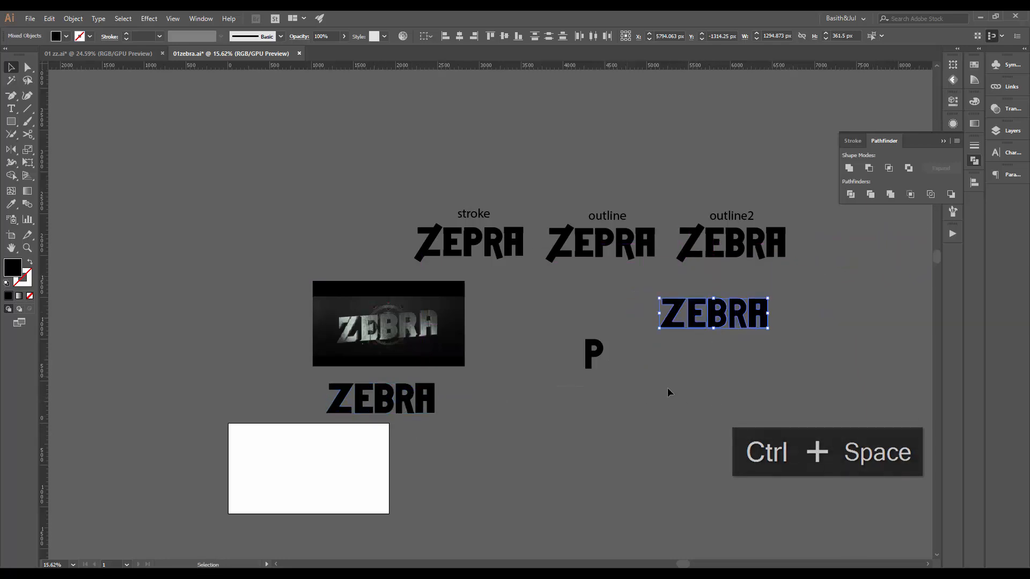
click(670, 394)
Duplicate the "outline2" label above the new ZEBRA copy and change its text to "design1"
drag(723, 389, 629, 417)
drag(654, 248, 665, 324)
scroll(665, 324, up, 1)
double_click(642, 290)
key(ctrl+a)
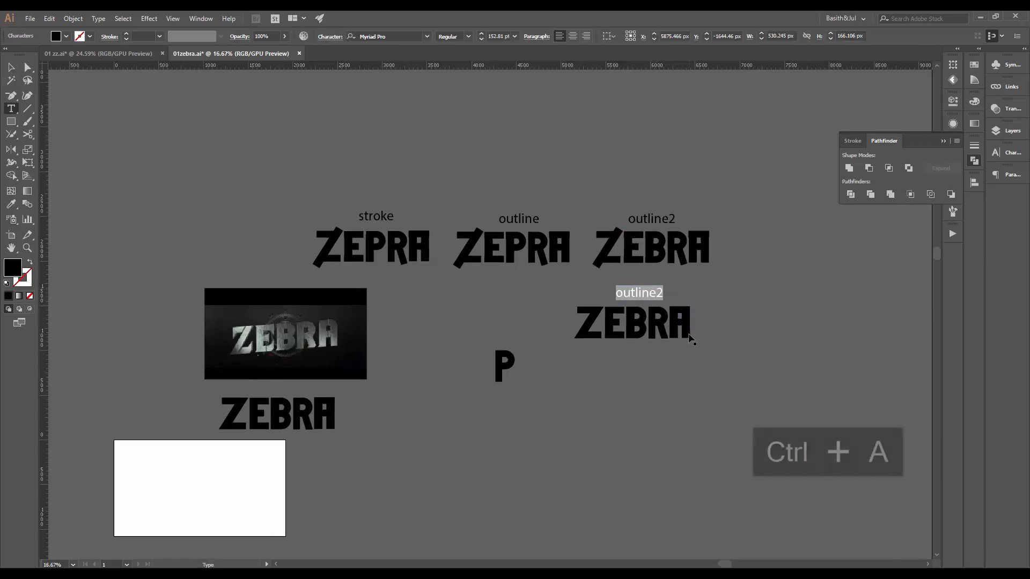
text(design1)
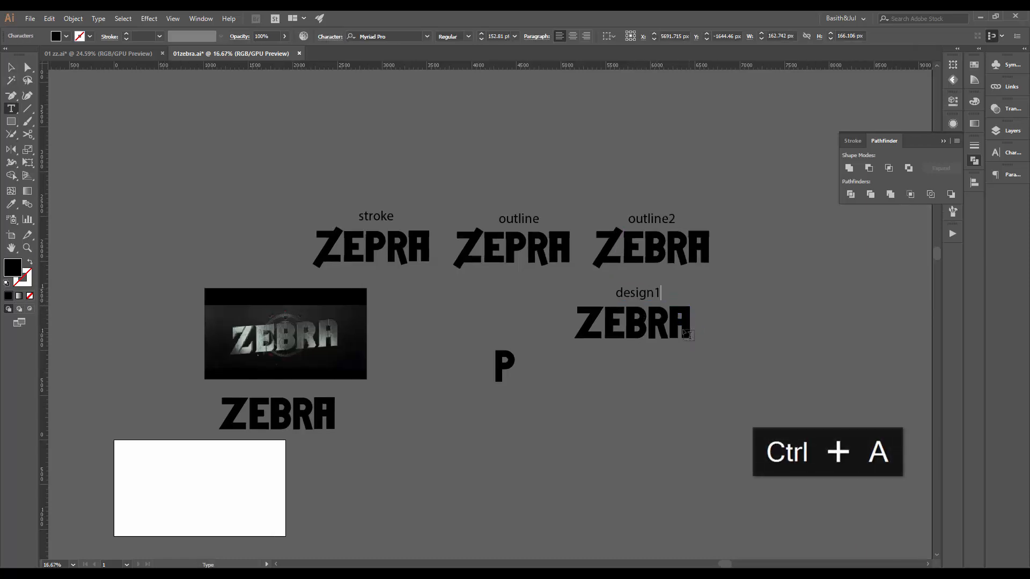
key(Escape)
click(27, 67)
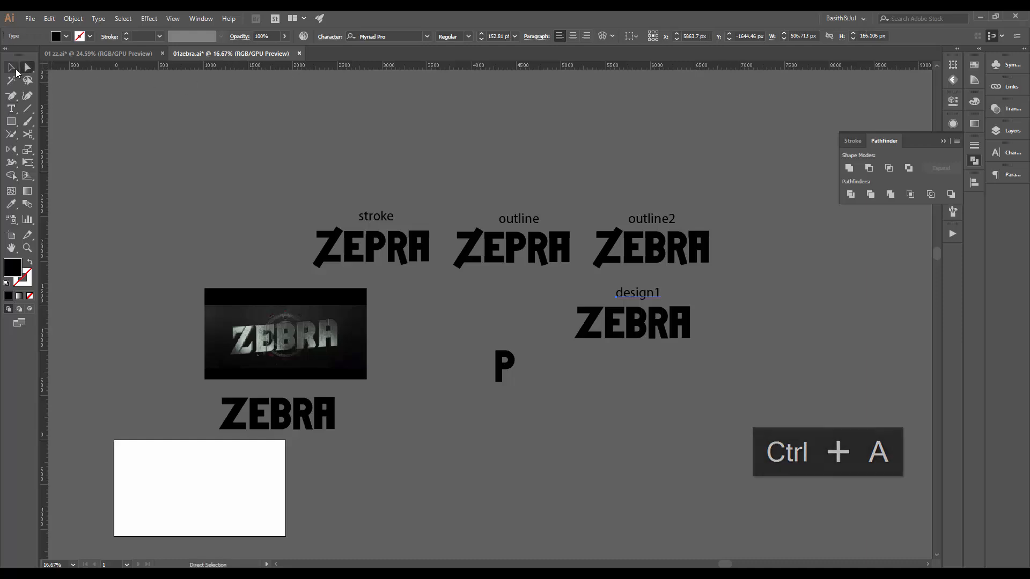
Round the A's outer upper-right corner to about 85 px in the ZEBRA lettering below the reference image
click(15, 69)
click(526, 422)
key(space)
drag(551, 380, 724, 319)
scroll(438, 337, up, 3)
drag(652, 381, 597, 377)
scroll(563, 384, up, 3)
key(a)
scroll(612, 349, up, 2)
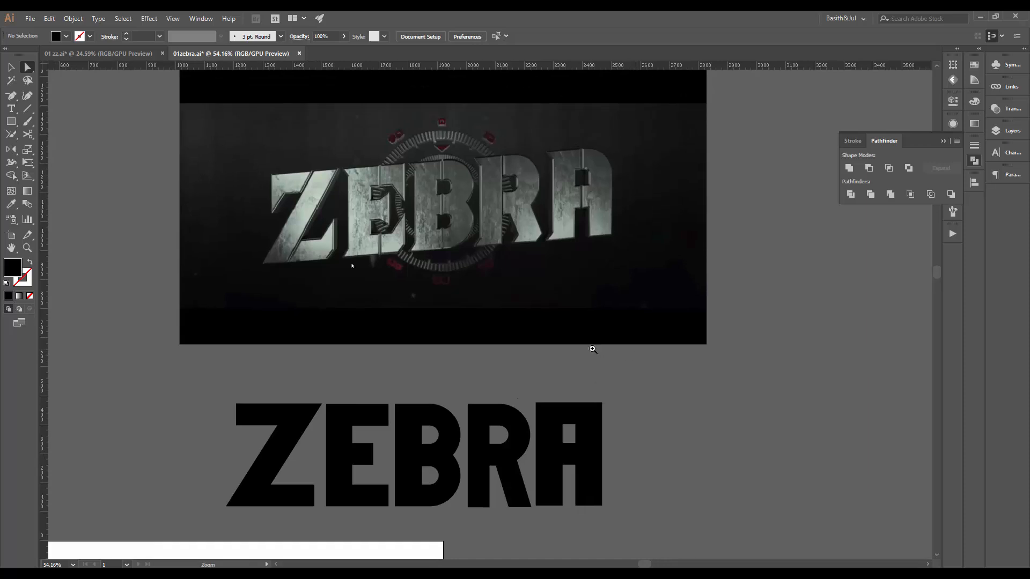
scroll(629, 413, up, 1)
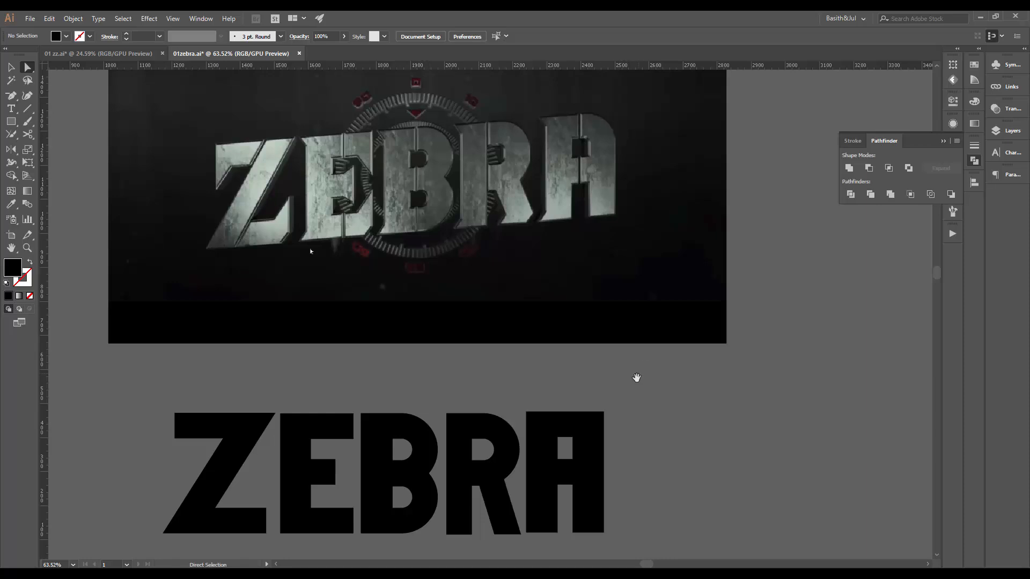
drag(636, 377, 598, 337)
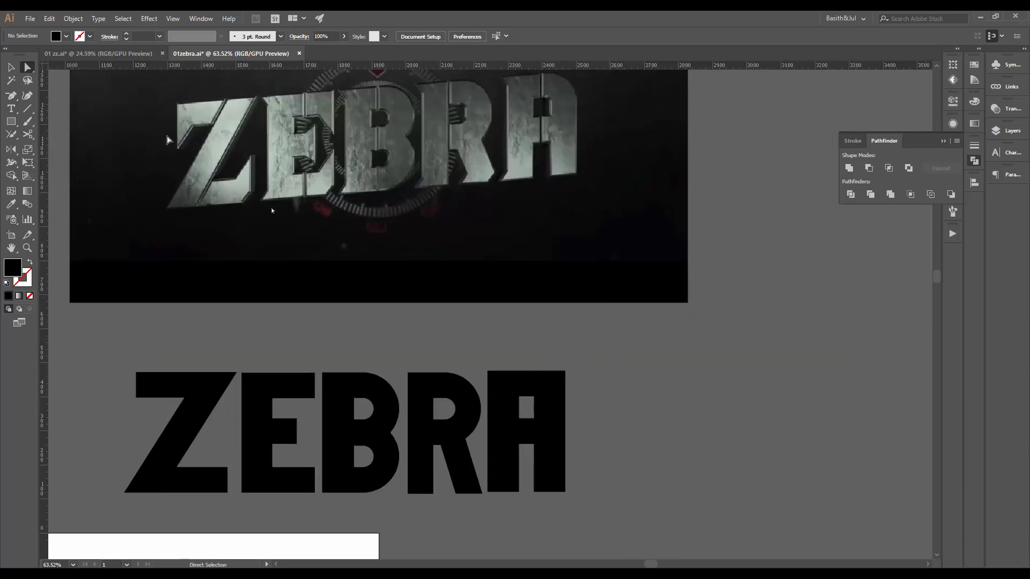
drag(599, 404, 600, 406)
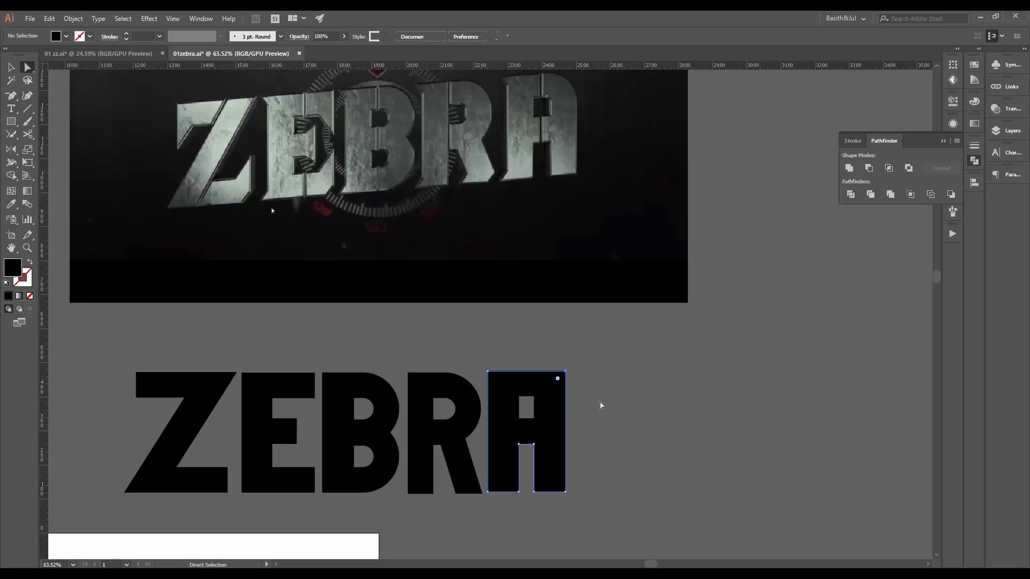
drag(558, 379, 531, 401)
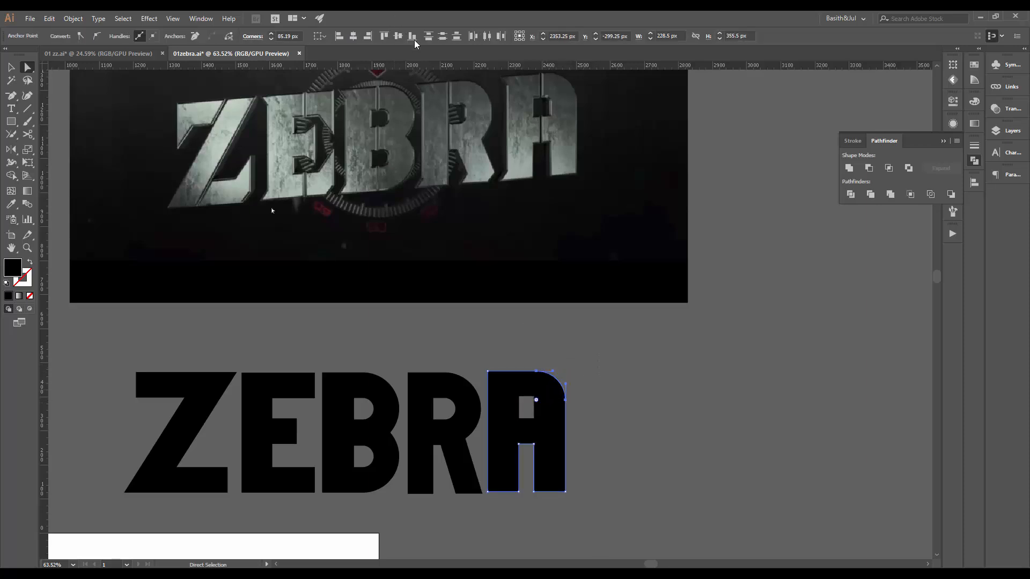
Set the corner radius of the A's rounded outer corner to 92 px and deselect the letter
click(273, 33)
click(289, 35)
click(653, 332)
key(v)
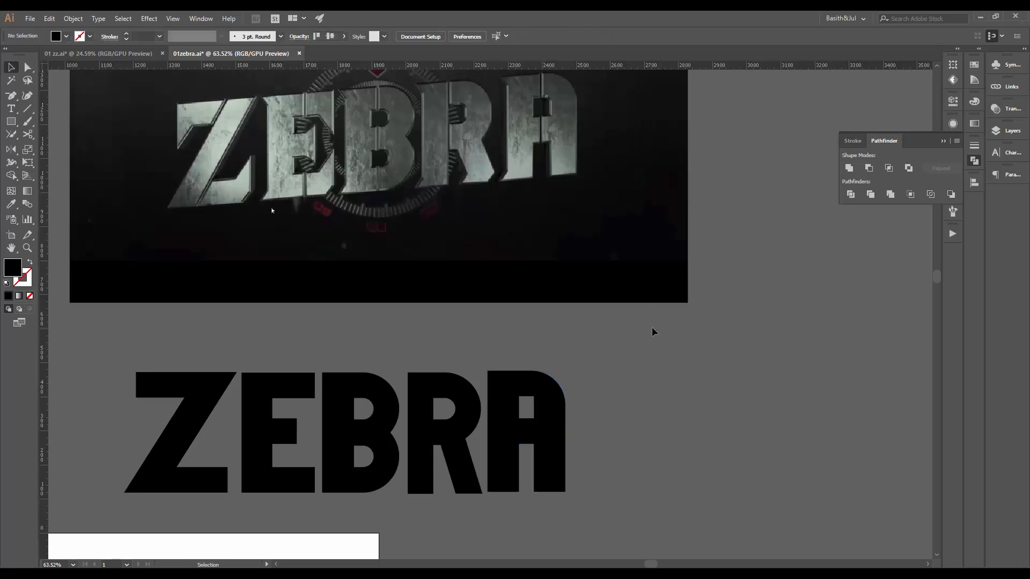
Reselect the A's rounded outer corner, set its radius to 85 px and deselect the letter
key(ctrl+z)
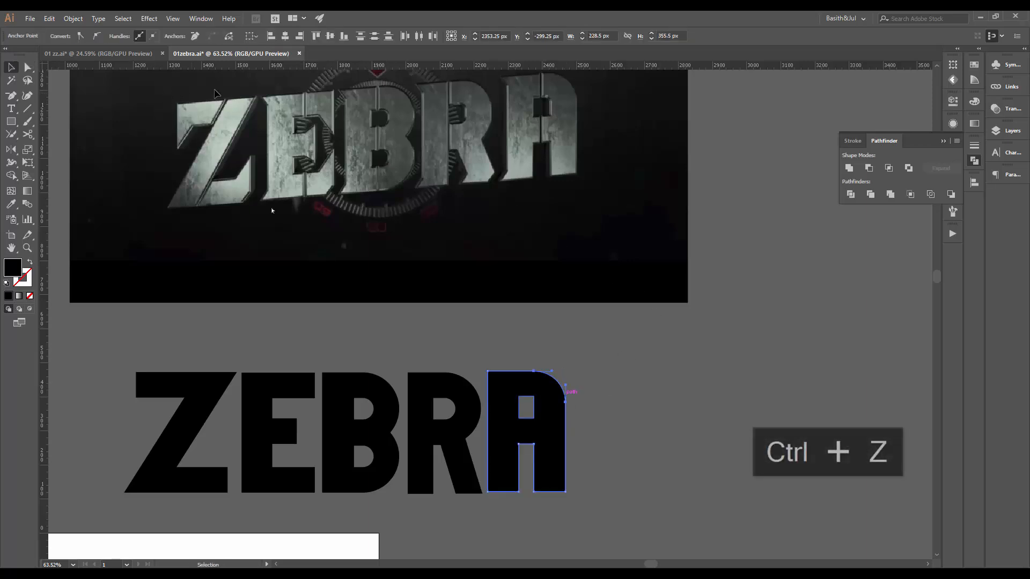
key(a)
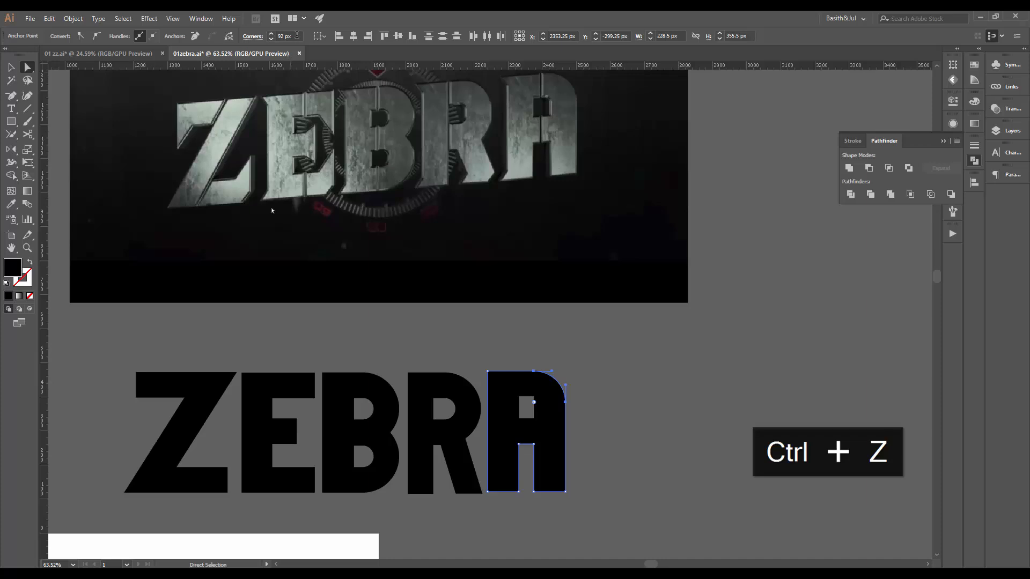
drag(297, 34, 245, 33)
text(85)
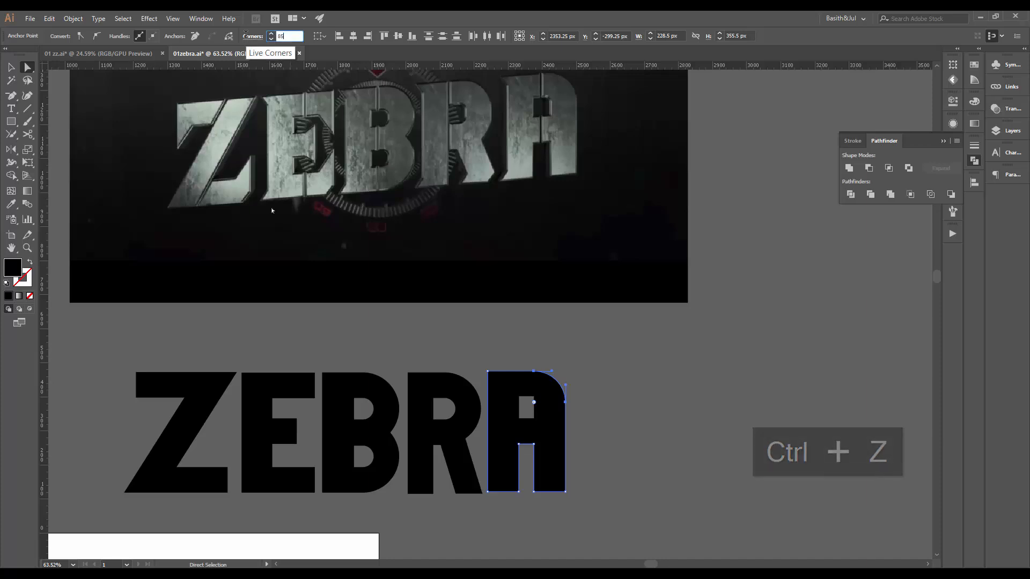
key(Return)
key(v)
click(612, 331)
Round the upper-right corner of the A's rectangular inner hole with a 25 px radius
key(ctrl+space)
drag(523, 391, 556, 400)
key(a)
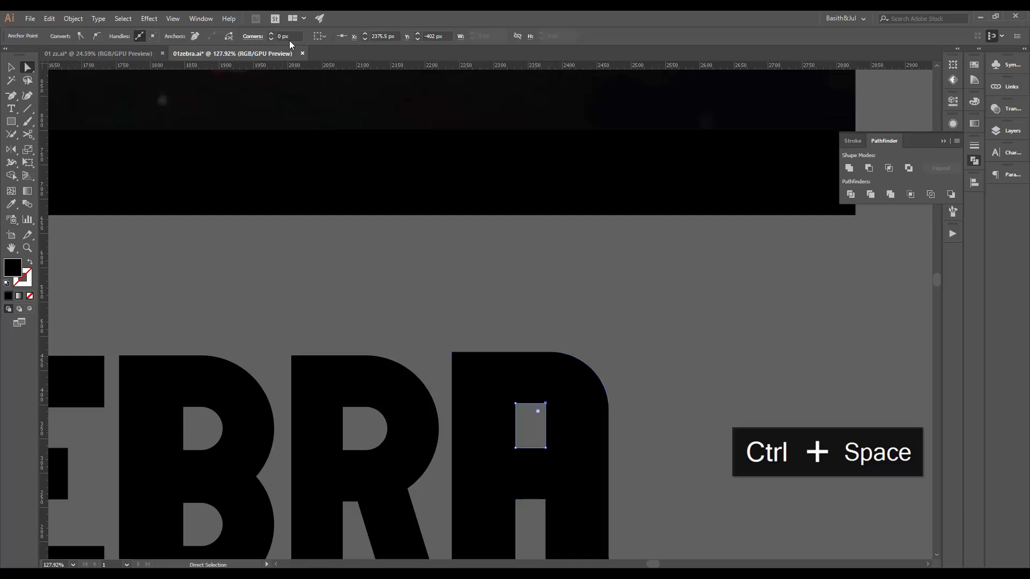
click(283, 36)
text(25)
key(Return)
key(v)
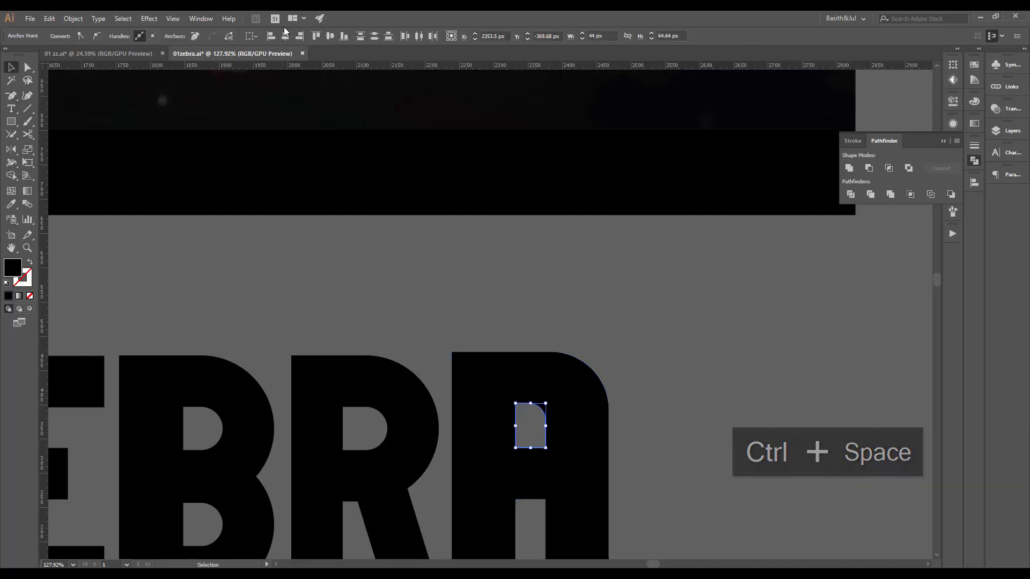
click(634, 240)
Add an anchor point on the lower edge of the Z's top arm, near its left end
key(ctrl+space)
drag(687, 303, 577, 342)
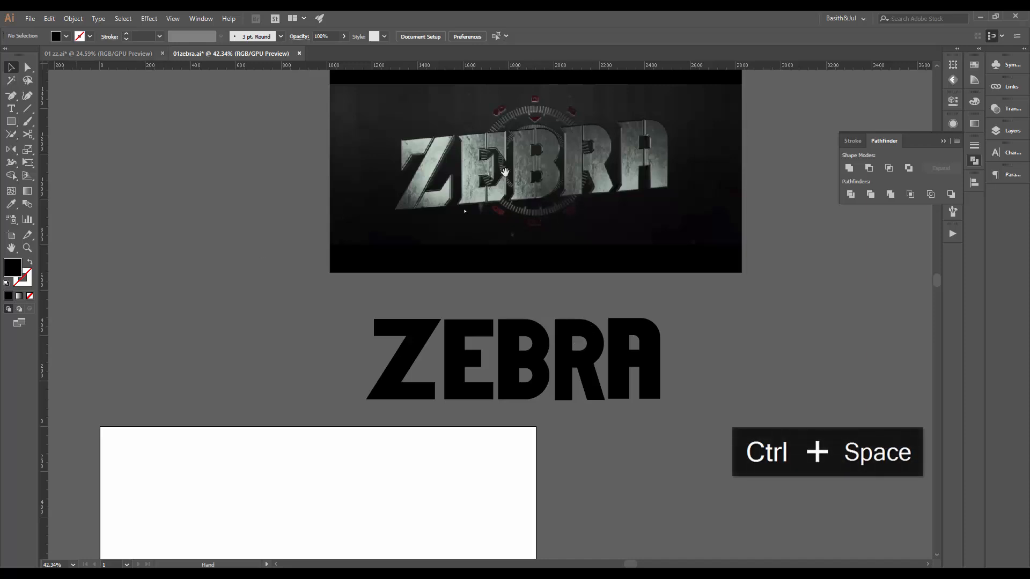
key(space)
mouse_move(661, 319)
mouse_down()
mouse_move(594, 338)
mouse_move(647, 323)
mouse_up()
key(ctrl+space)
click(647, 322)
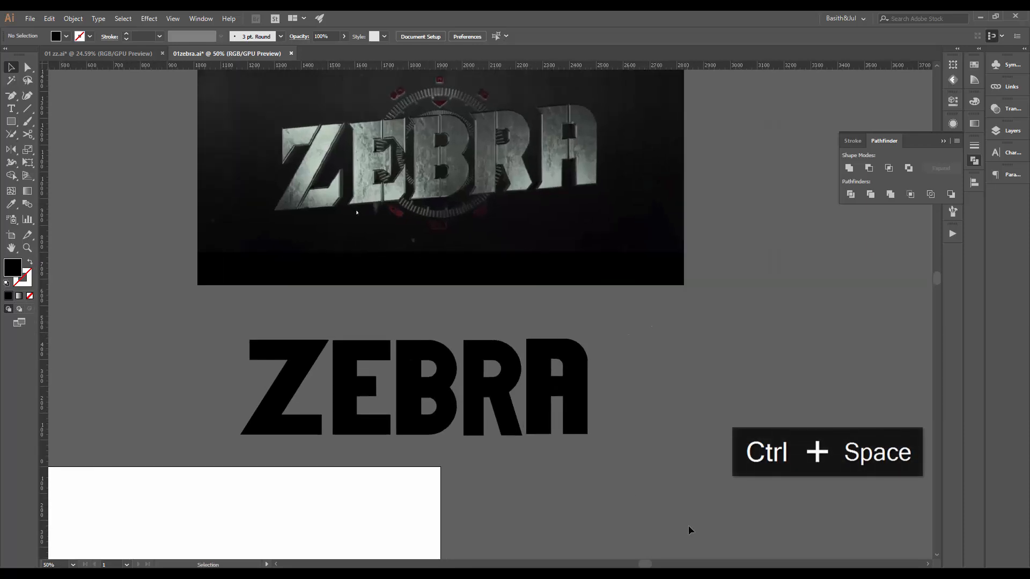
key(space)
drag(264, 356, 371, 379)
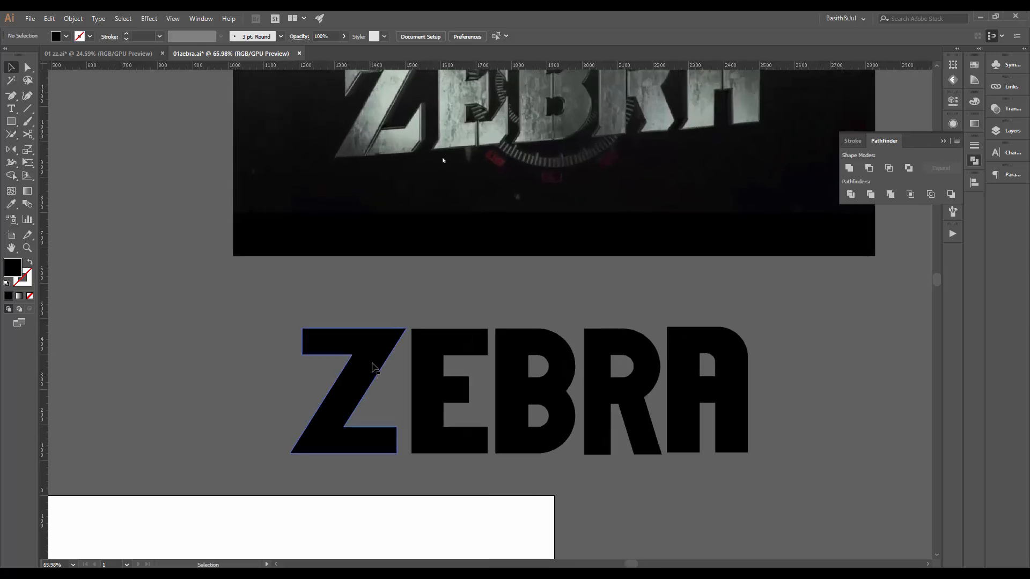
click(374, 368)
key(space)
drag(290, 353, 394, 396)
click(445, 442)
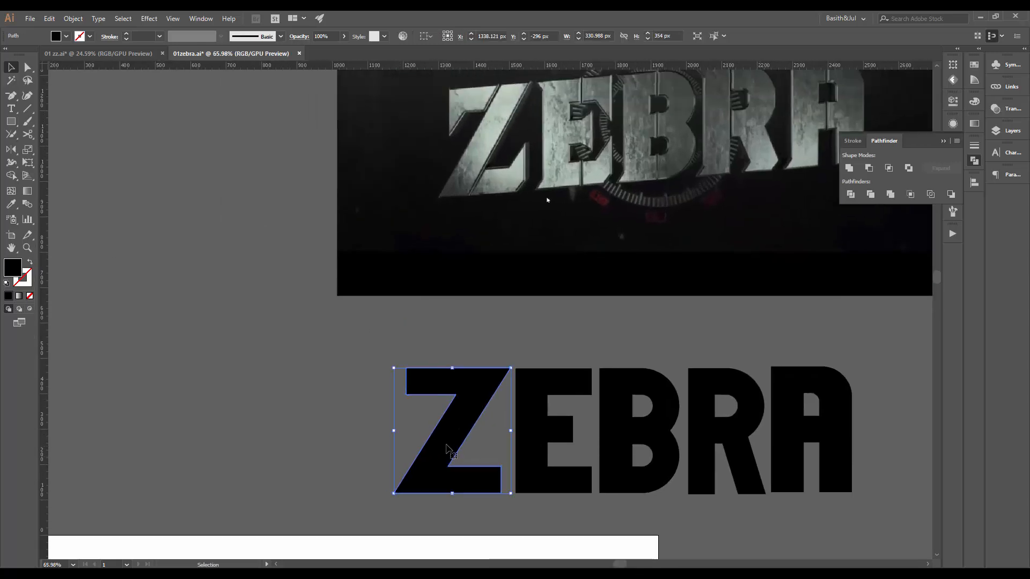
click(11, 96)
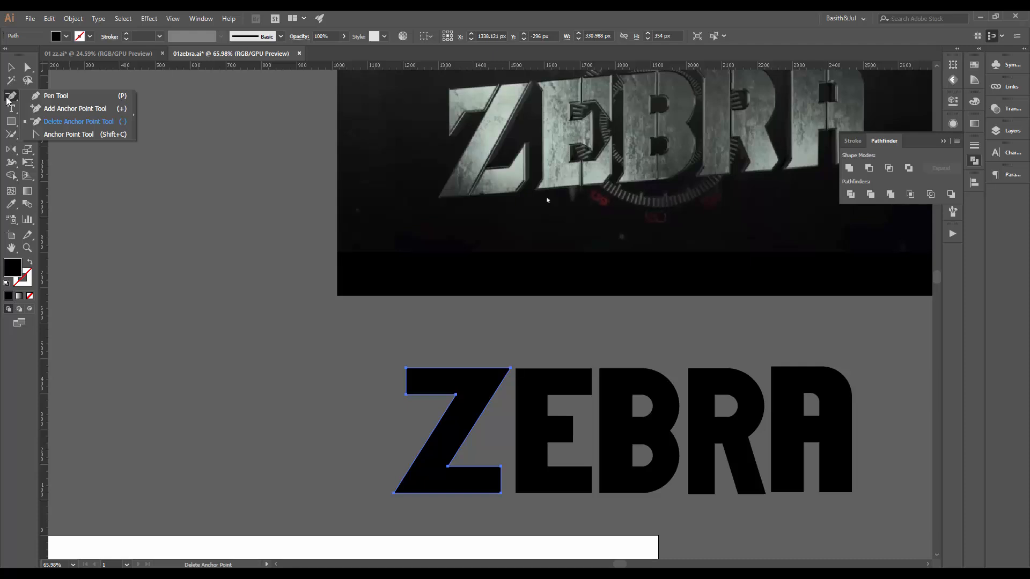
click(47, 116)
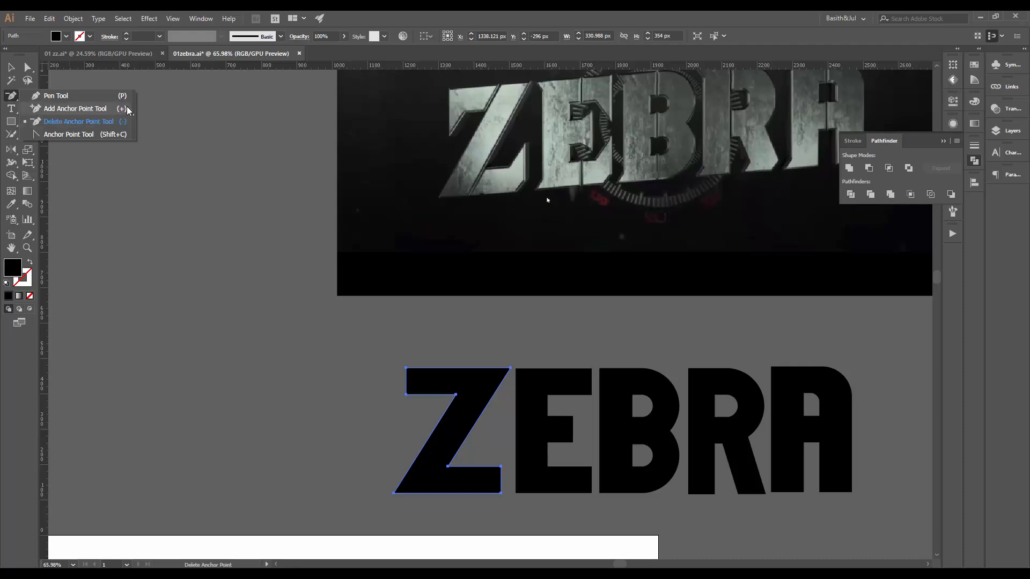
click(97, 109)
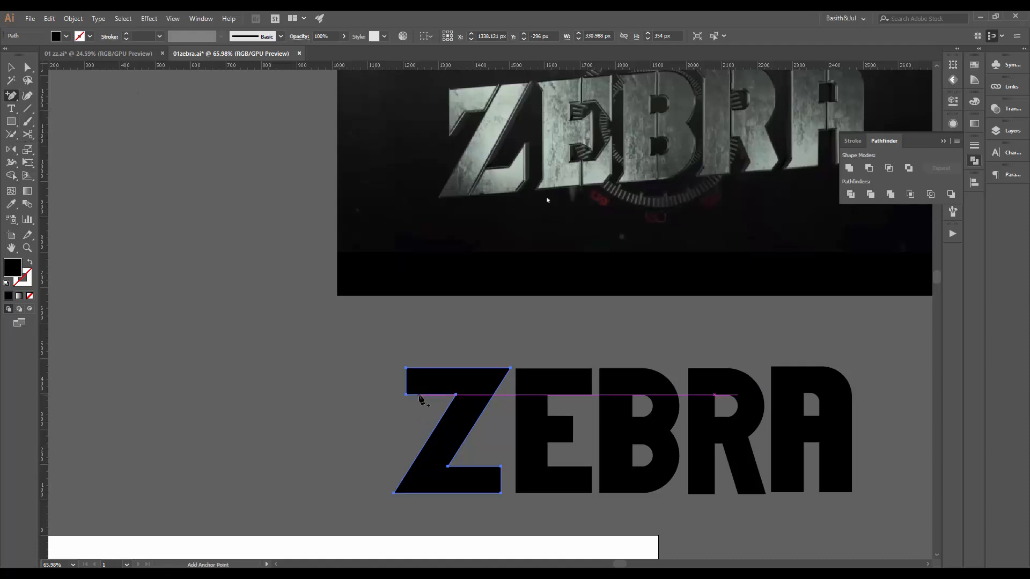
click(420, 395)
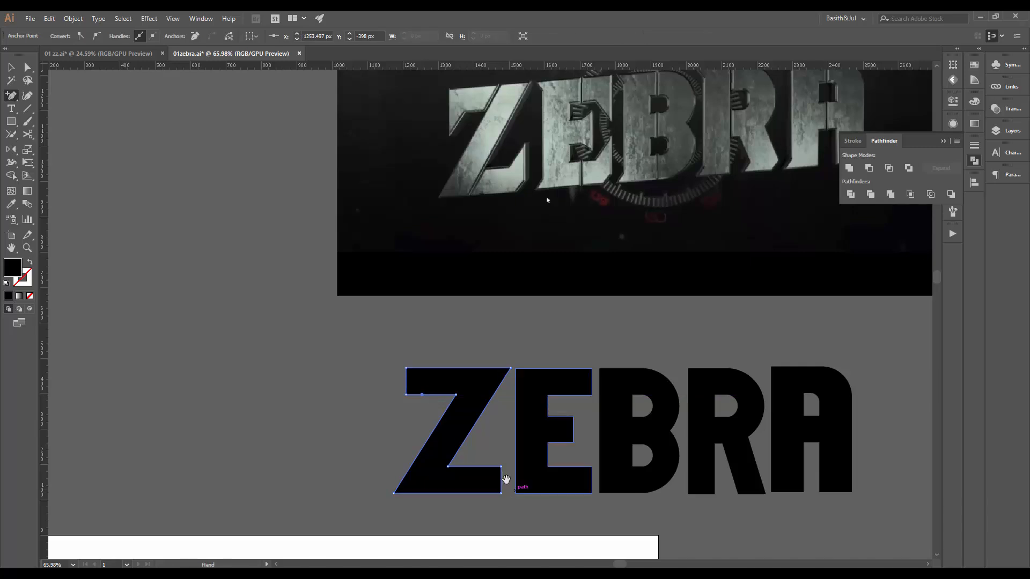
scroll(479, 466, up, 1)
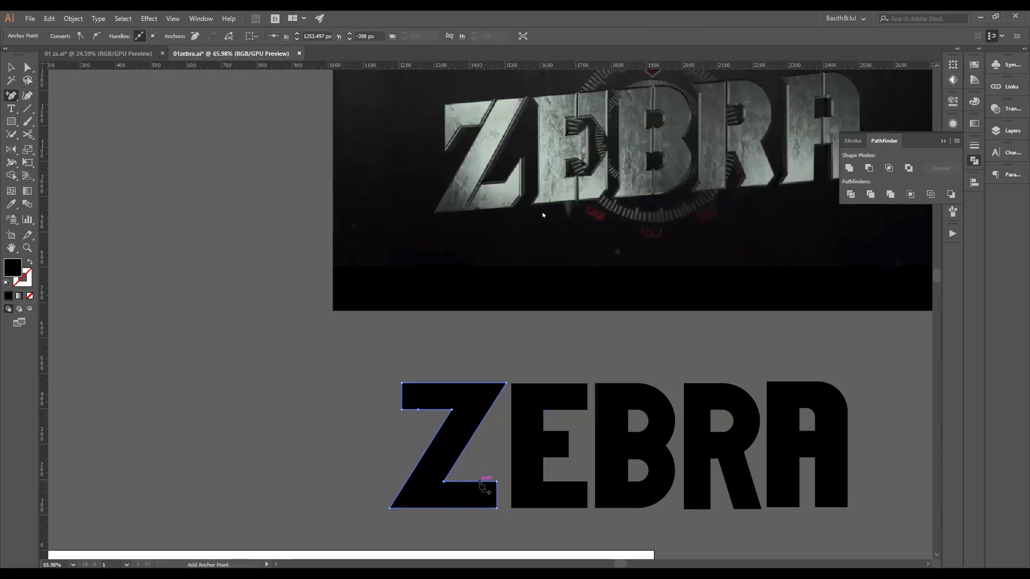
Add an anchor on the inner edge of the Z's lower arm and pull the upper arm's tip down and the lower arm's tip up into spurs
click(480, 481)
key(a)
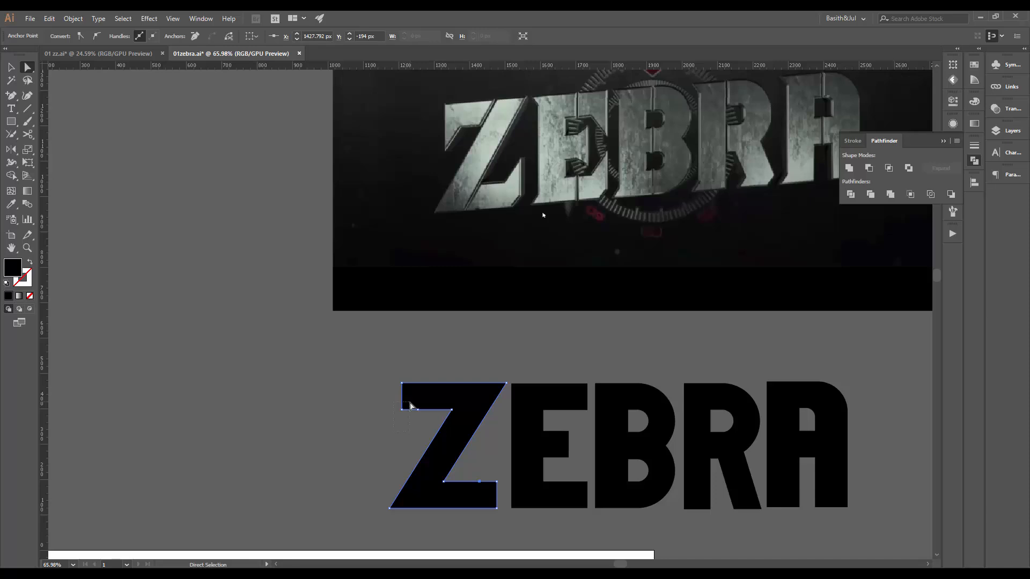
drag(410, 406, 405, 464)
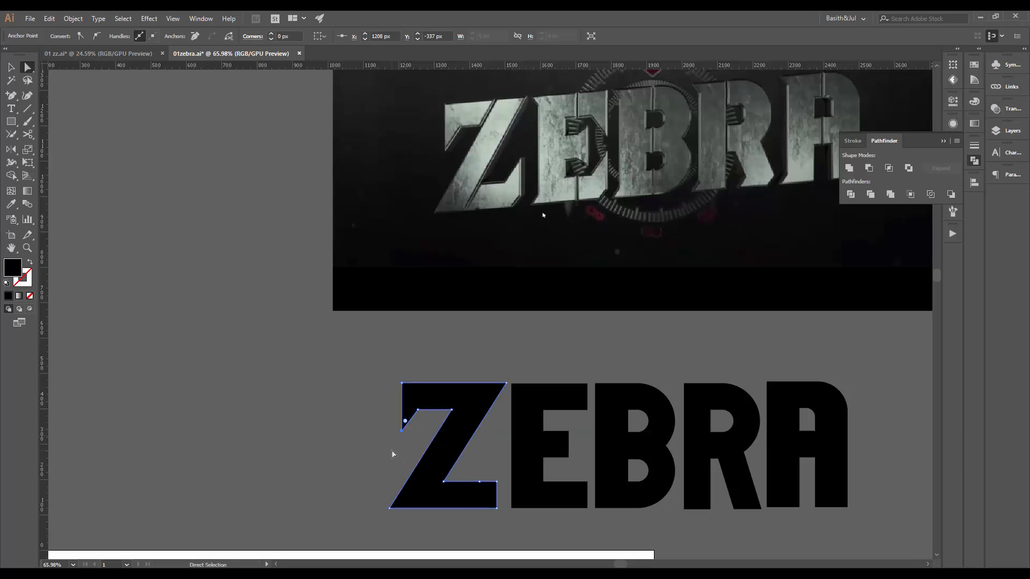
click(497, 482)
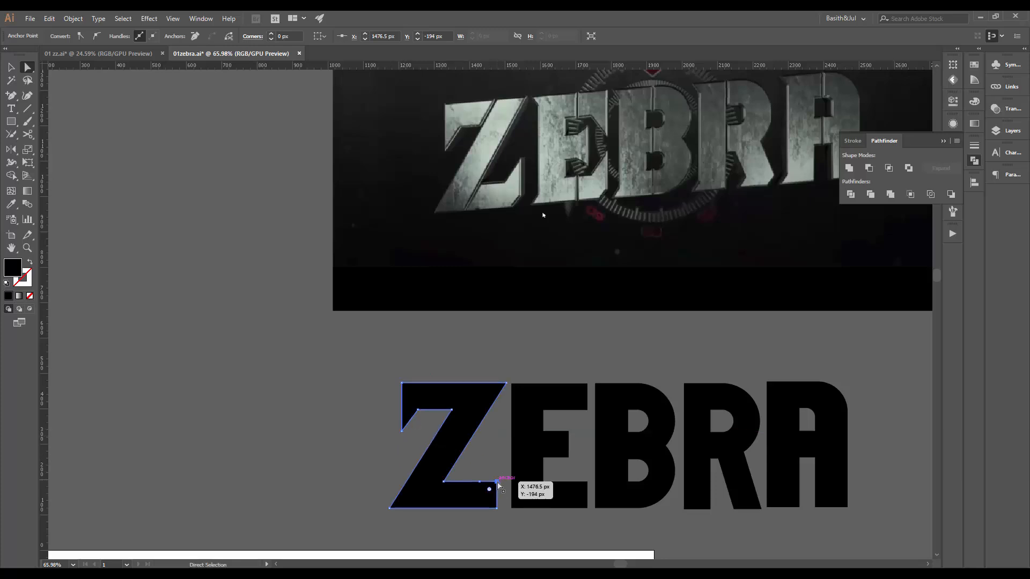
drag(497, 482, 498, 461)
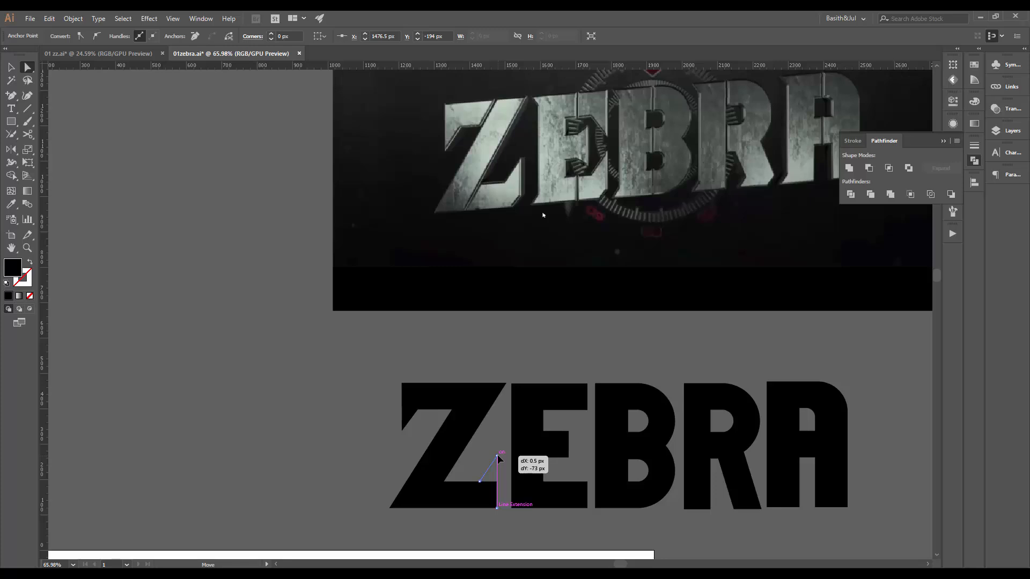
mouse_move(497, 456)
mouse_down()
mouse_move(498, 472)
mouse_move(497, 460)
mouse_move(479, 456)
mouse_up()
click(498, 445)
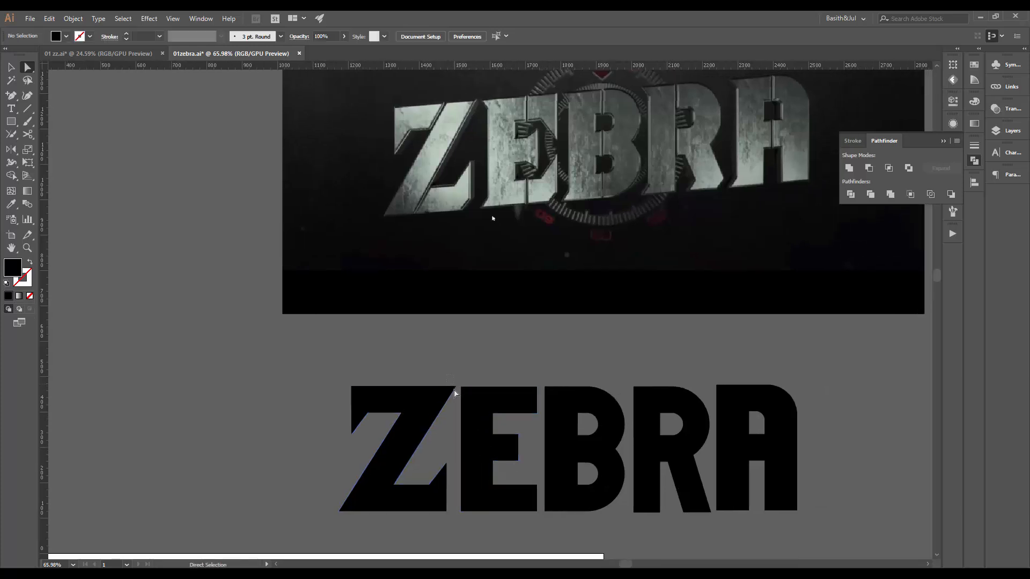
Nudge the Z's top-right corner left to an X position of about 1494.6 px
drag(457, 402, 458, 406)
key(Left)
key(Left)
key(Left)
key(Left)
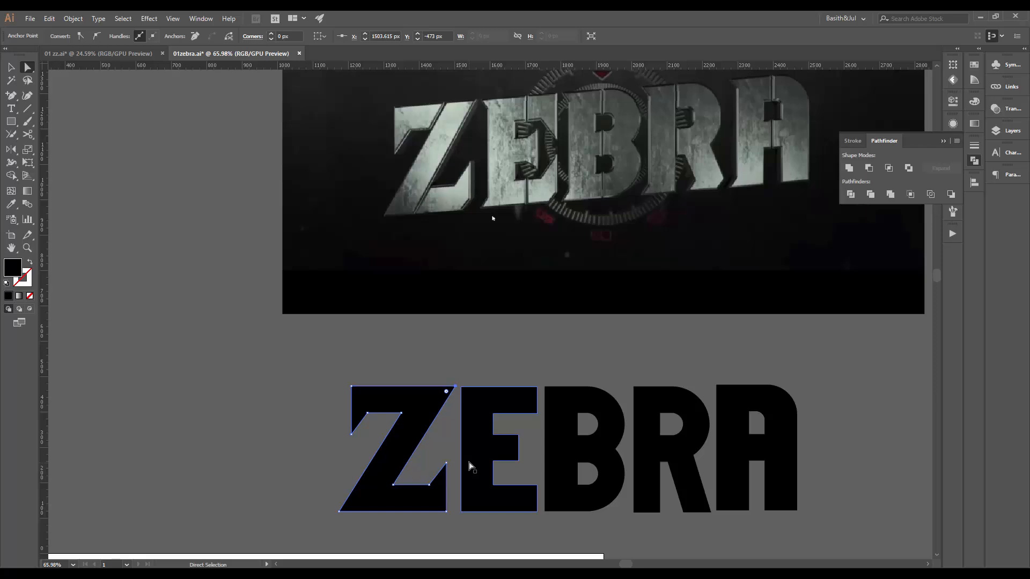
key(Left)
key(Left)
key(Left)
key(Left)
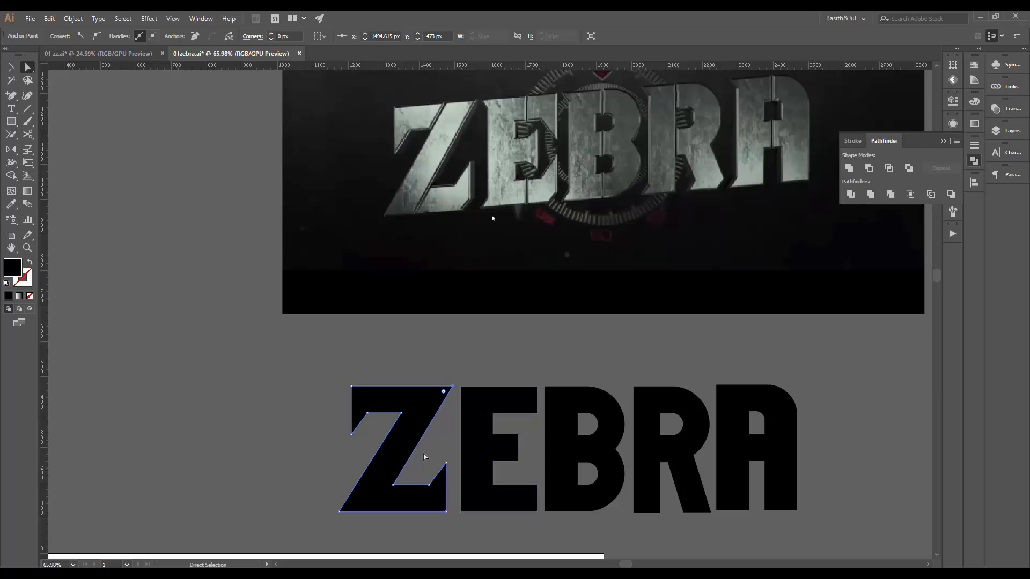
Nudge the three points at the right end of the Z's lower arm slightly to the right
drag(423, 456, 454, 524)
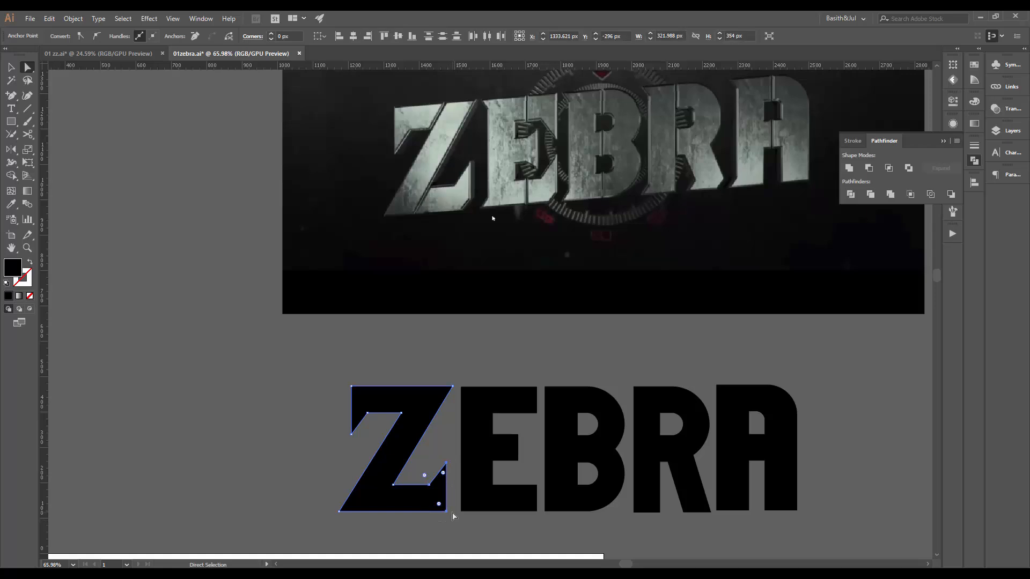
key(Right)
key(Right)
key(Right)
key(Right)
key(Right)
key(v)
click(324, 383)
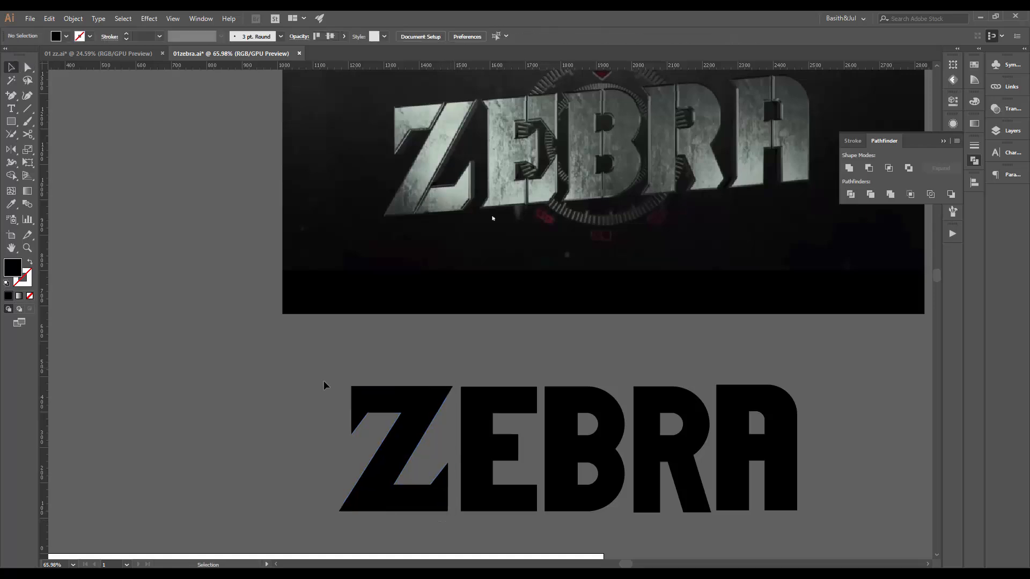
Place a vertical guide at the Z's lower-right edge and shift the top-right and inner upper corners left until the letter meets it
drag(42, 405, 448, 461)
key(a)
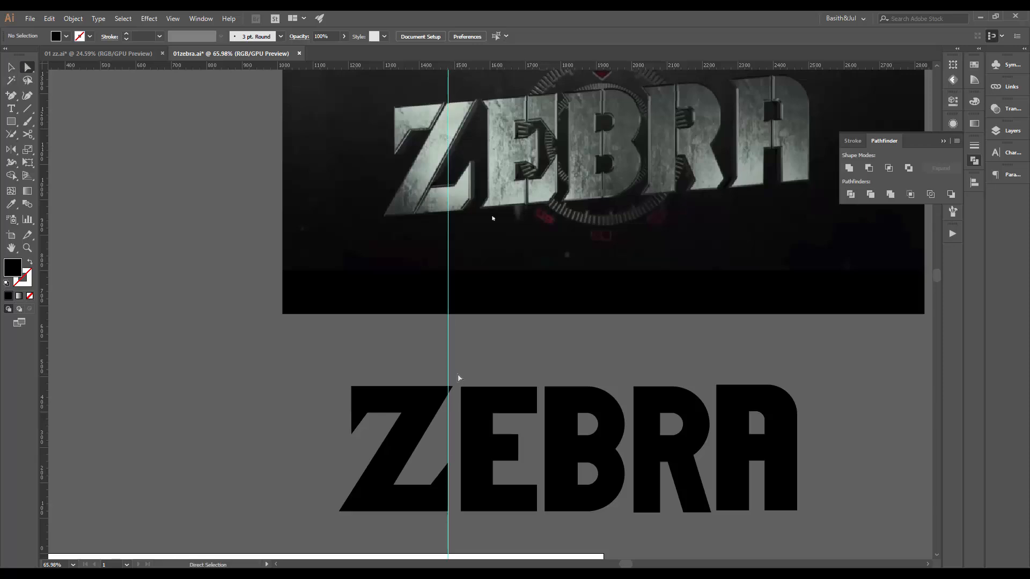
click(403, 421)
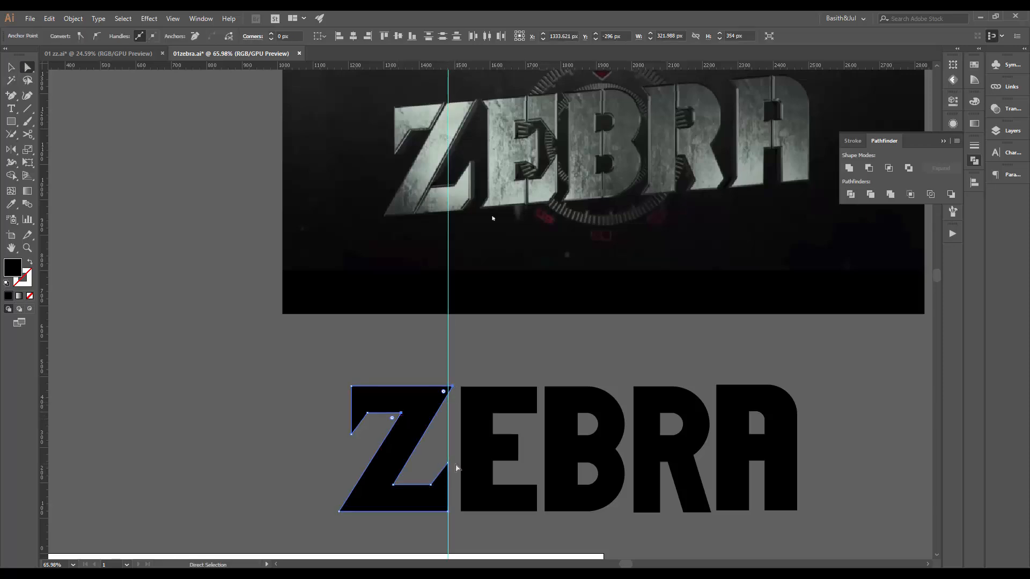
key(Left)
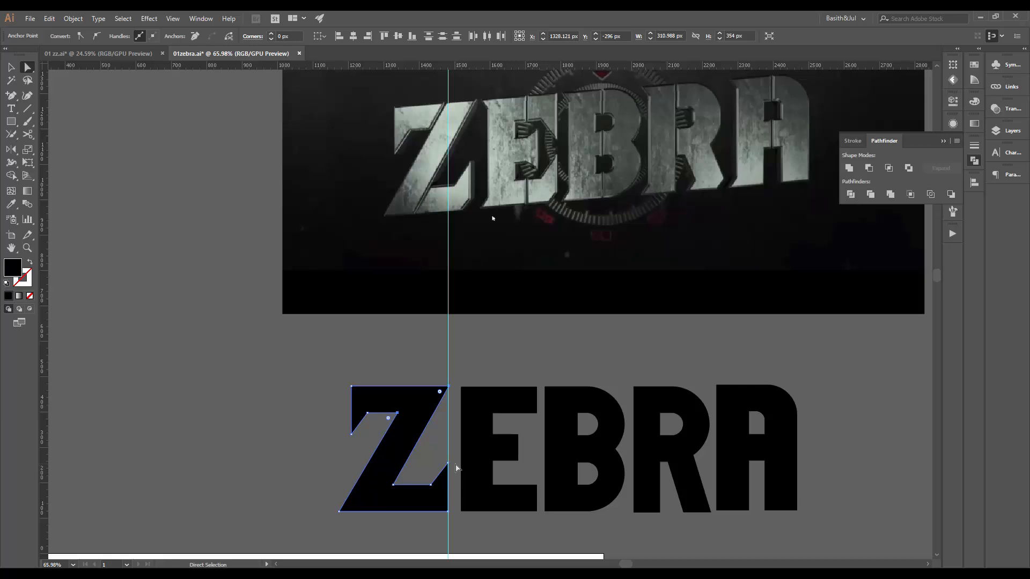
click(513, 364)
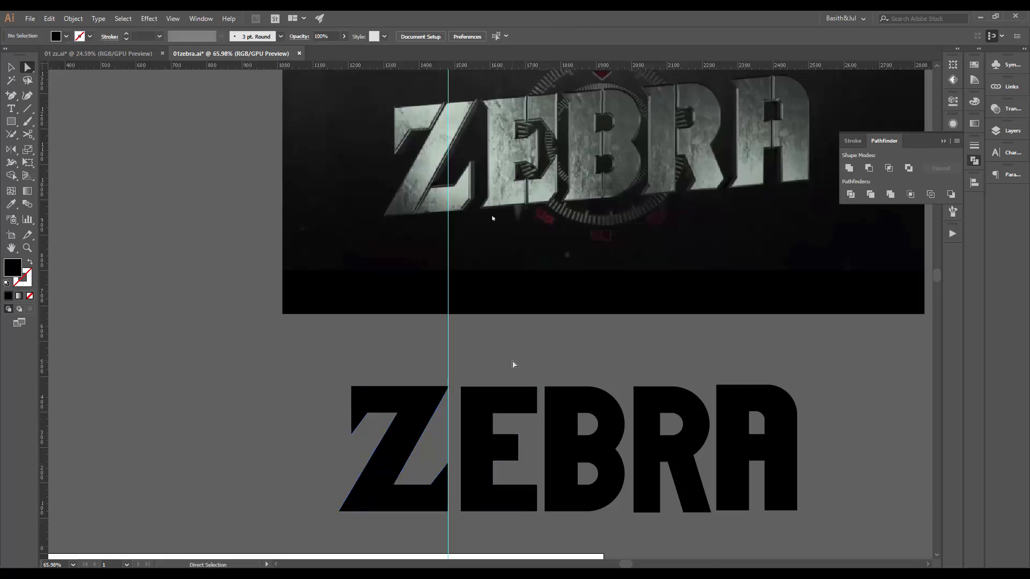
Clear all guides from the document
click(173, 19)
mouse_move(300, 374)
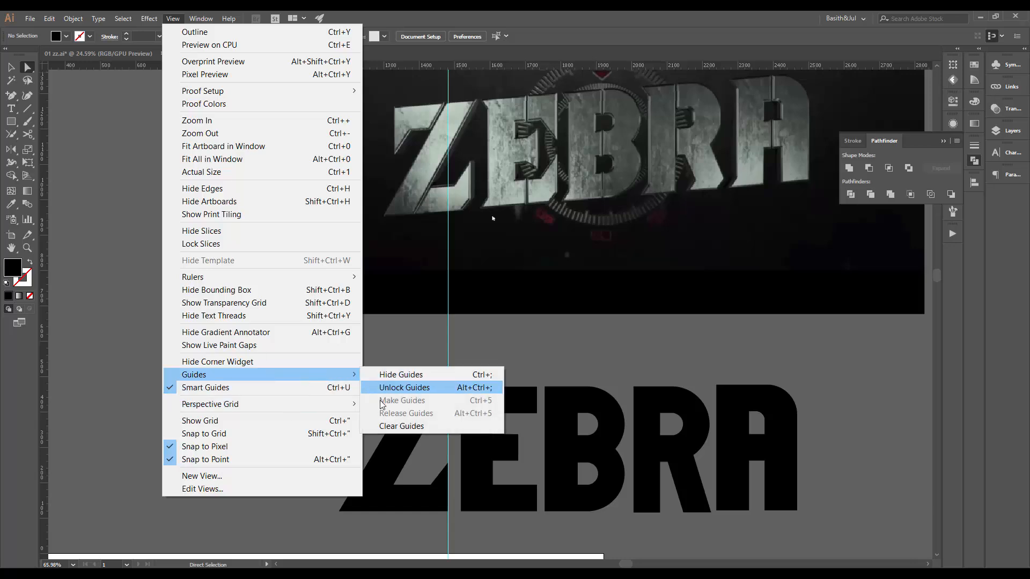
click(397, 426)
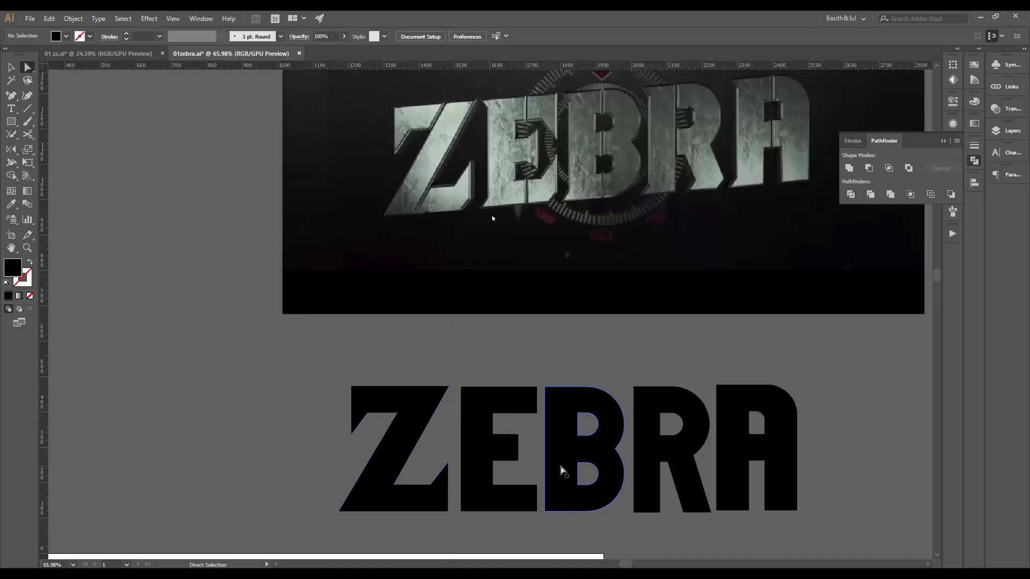
Add two anchor points on the E's left edge, one near its upper corner and one near its lower corner
drag(524, 422, 518, 456)
key(plus)
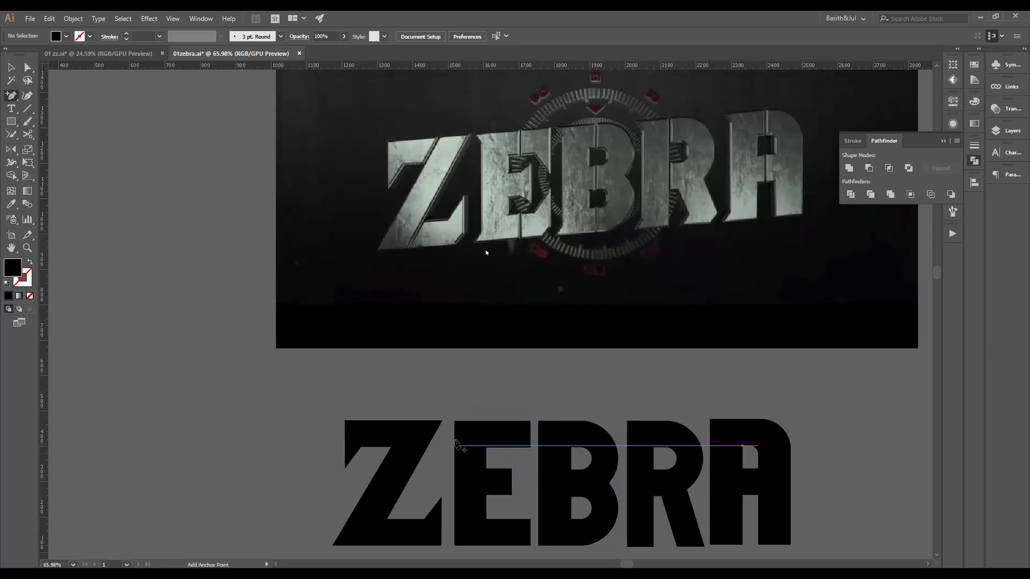
click(454, 430)
click(454, 536)
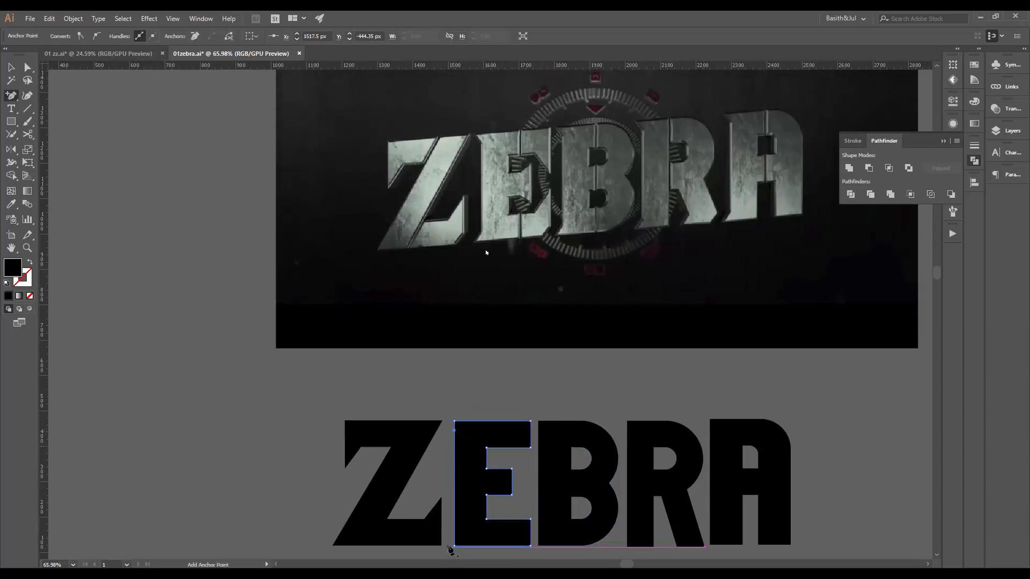
Move the E's upper-left and lower-left corners outward to form pointed serifs, making the letter 230 px wide
key(a)
drag(450, 553, 460, 540)
drag(449, 413, 465, 428)
drag(483, 513, 513, 361)
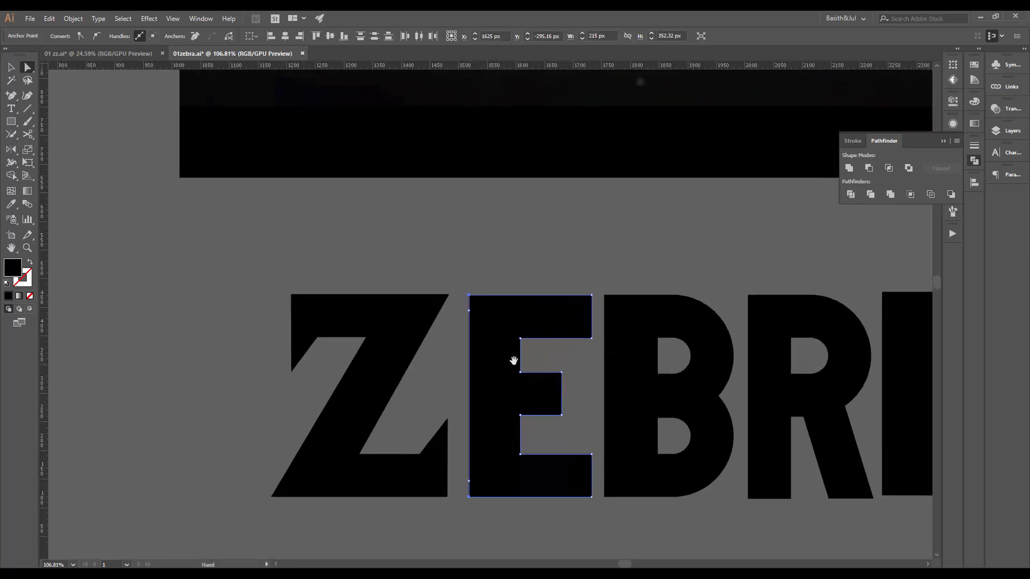
drag(526, 258, 549, 365)
drag(579, 322, 531, 334)
drag(593, 340, 578, 405)
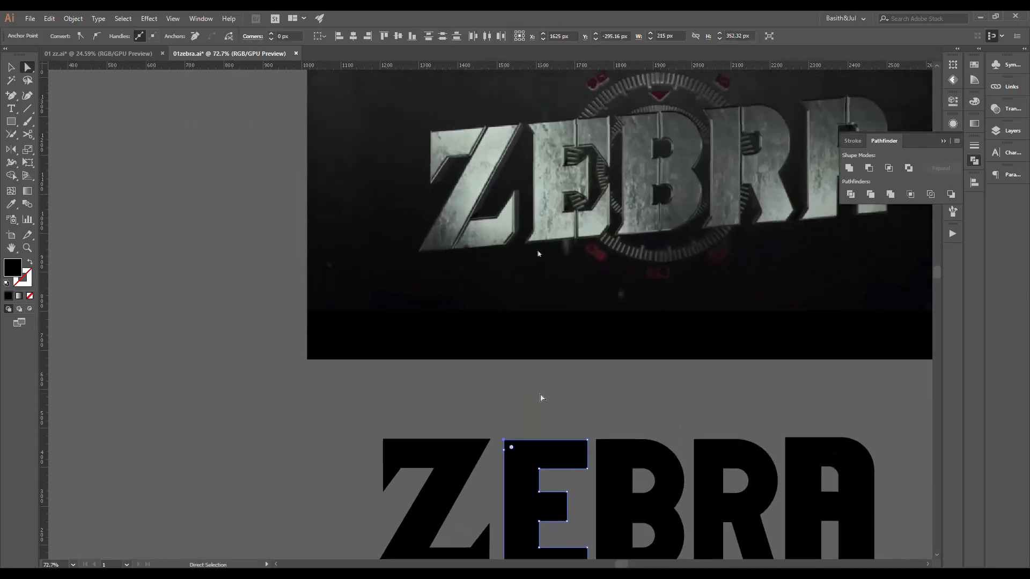
key(shift+Left)
key(shift+Left)
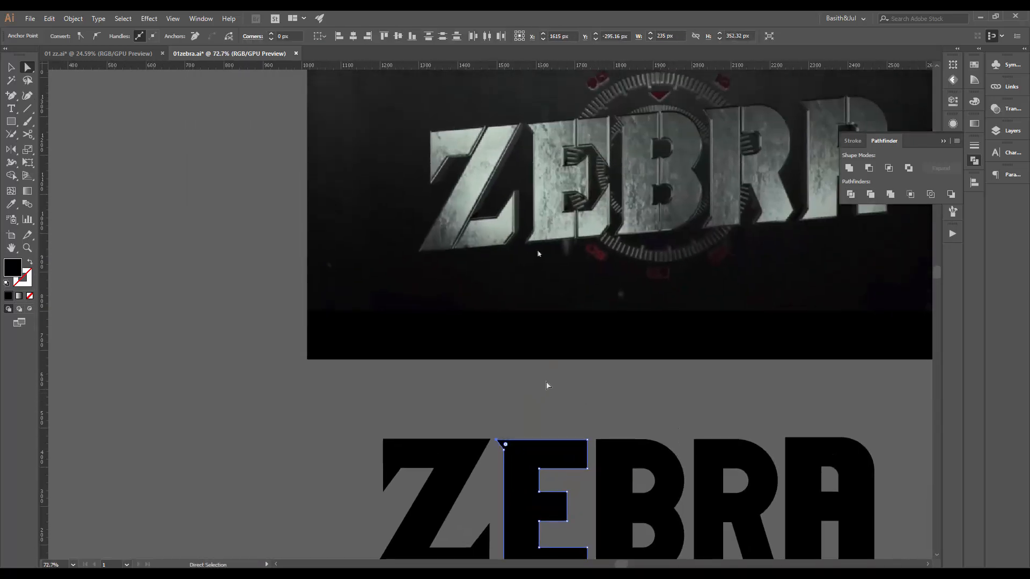
drag(556, 458, 554, 386)
drag(565, 349, 563, 382)
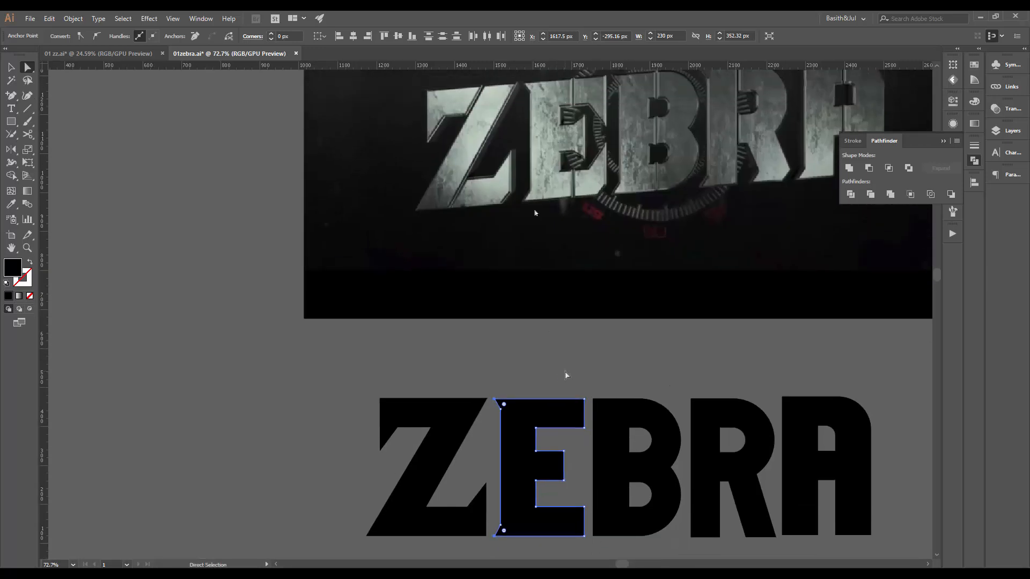
click(596, 380)
Add an anchor point on the inner edge of the E's upper arm and another on its lower arm
drag(609, 379, 546, 394)
key(plus)
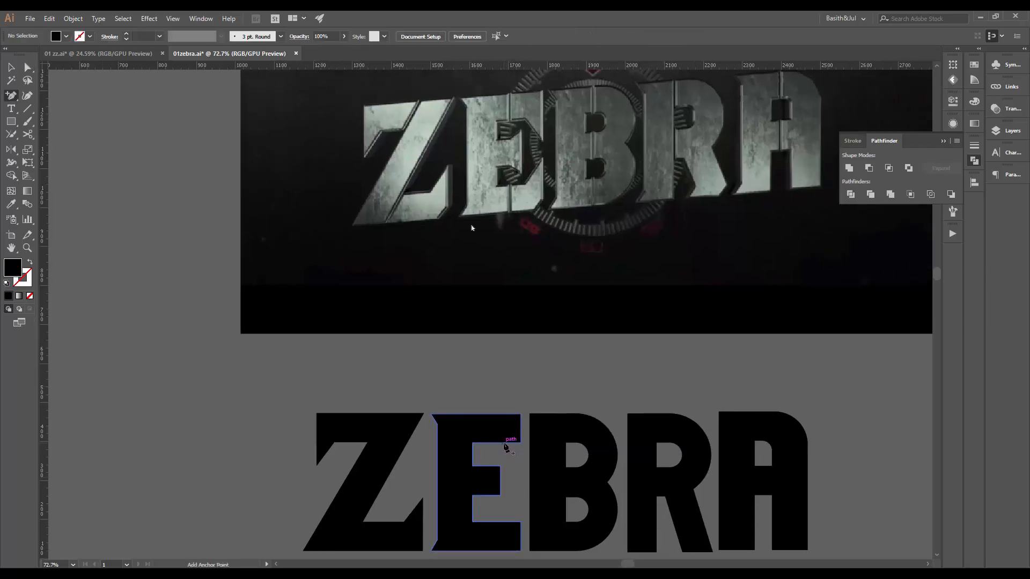
click(502, 442)
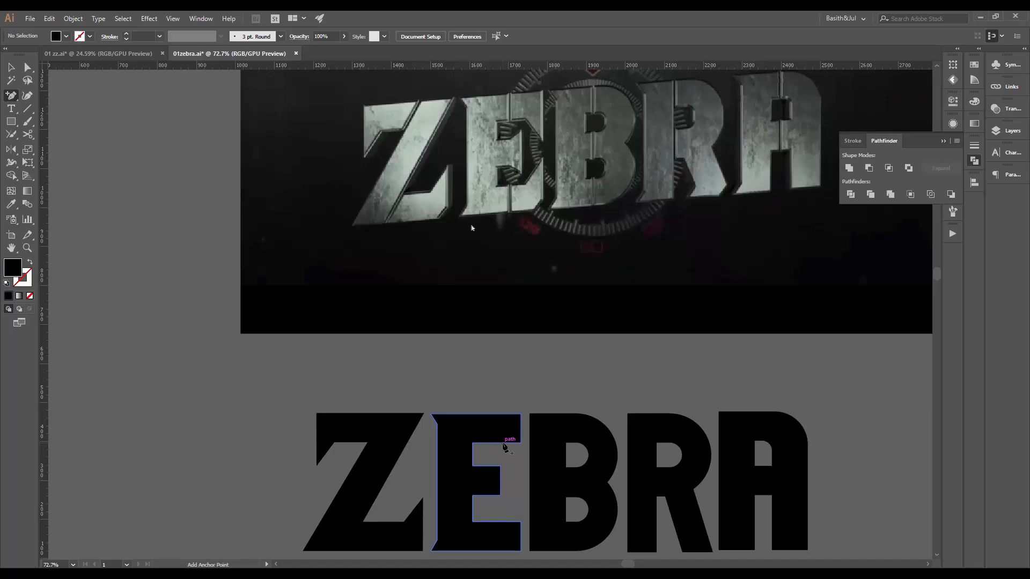
click(502, 521)
key(a)
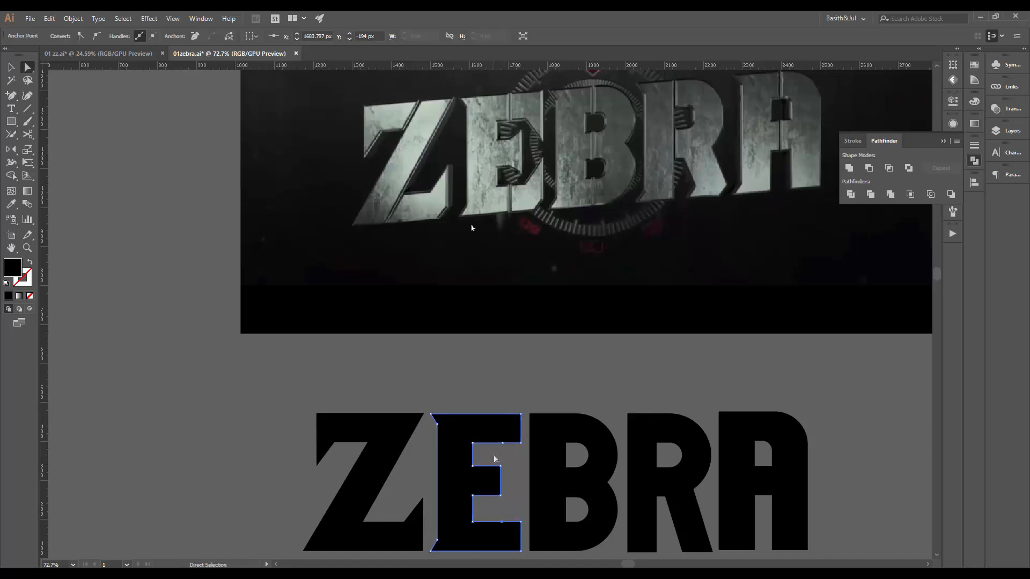
Align the two new E arm anchors vertically by scaling them 0% horizontally and 100% vertically, and nudge them right
click(503, 522)
click(499, 528)
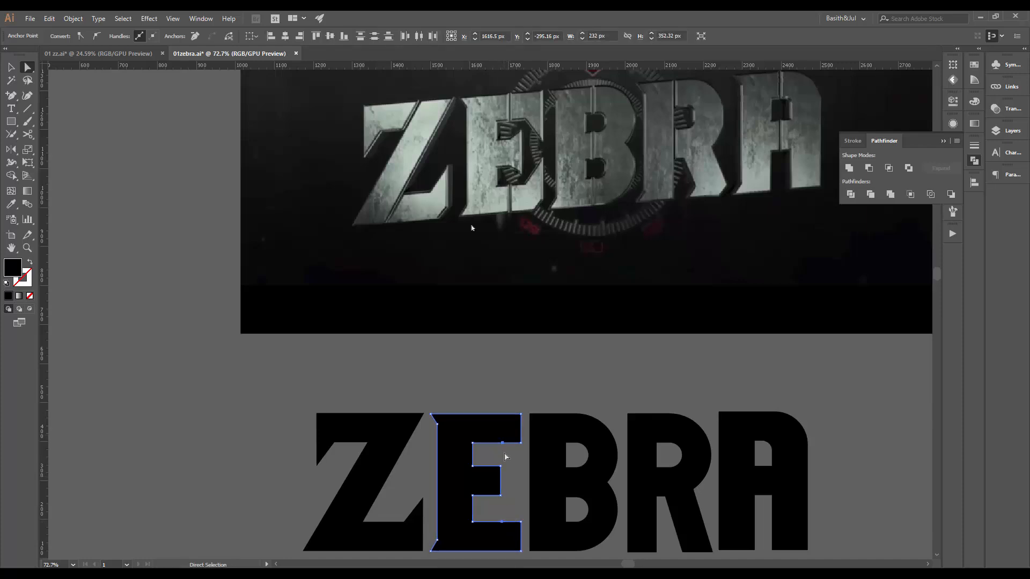
scroll(523, 507, down, 1)
key(s)
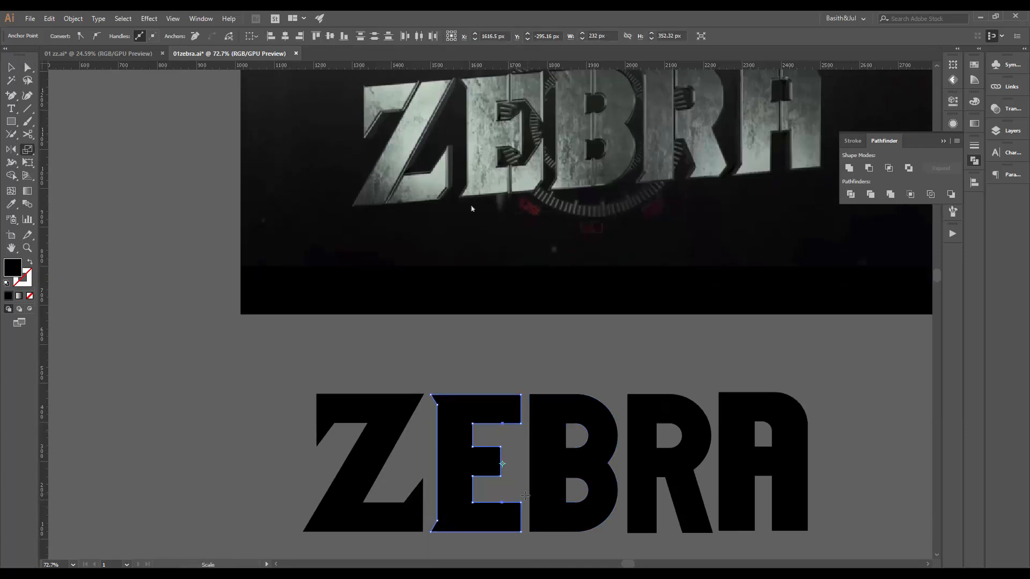
alt+click(501, 465)
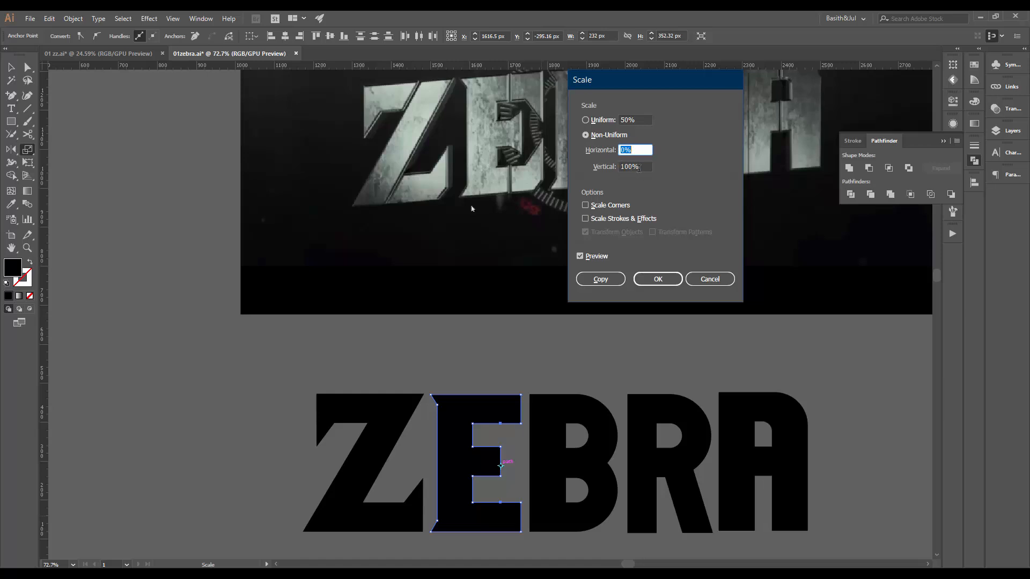
click(660, 280)
drag(487, 425, 518, 387)
drag(579, 379, 529, 425)
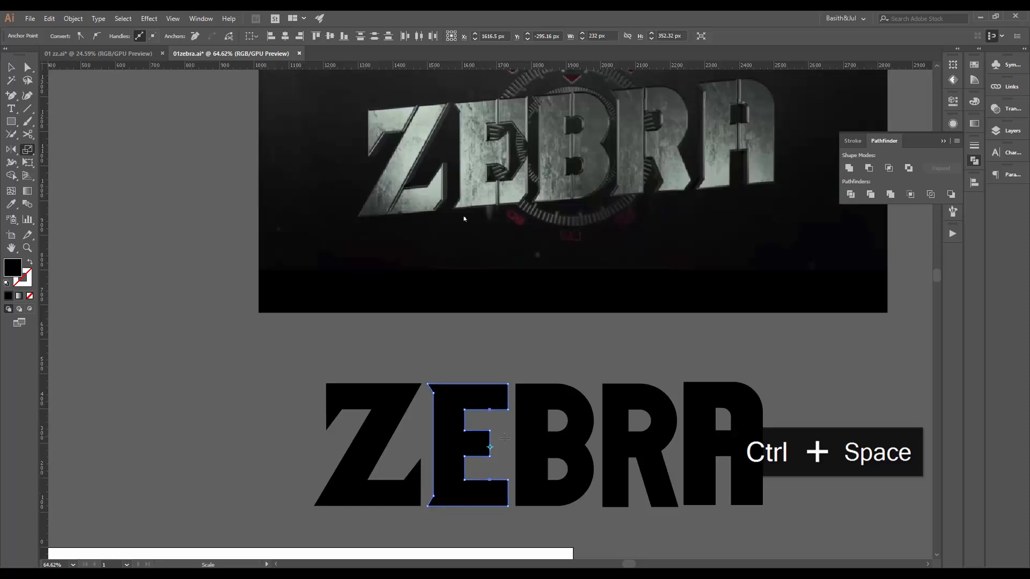
key(shift+Right)
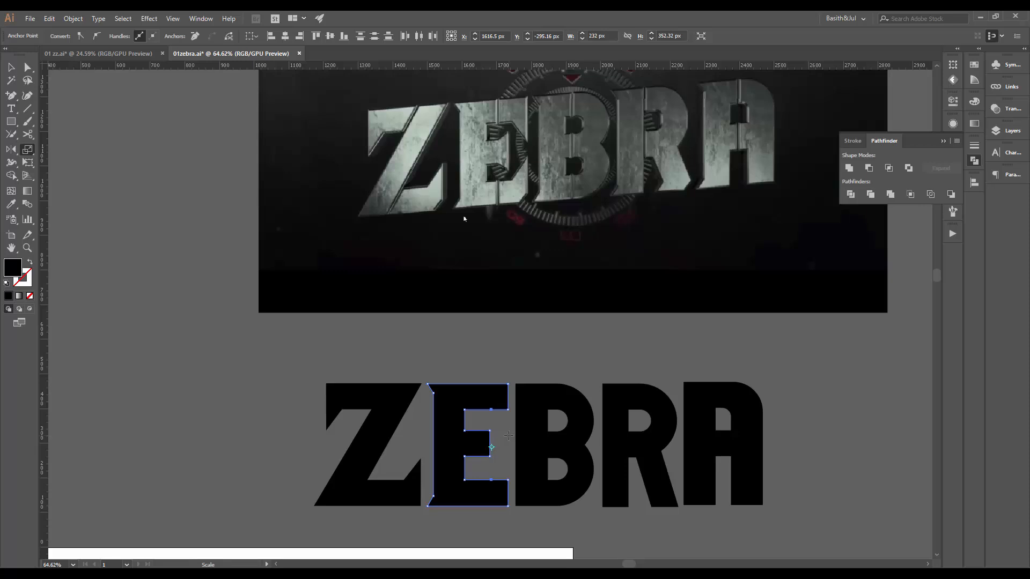
Scale the inner tip corners of the E's arms toward each other, keeping horizontal at 100% and reducing vertical until both arms end in slanted spurs
key(a)
drag(512, 399, 514, 399)
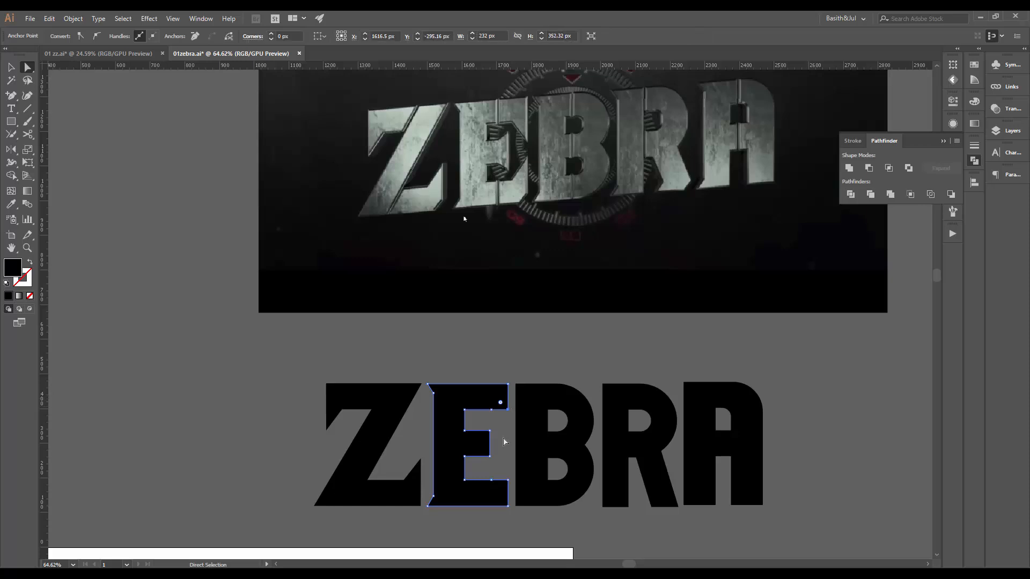
drag(498, 467, 514, 491)
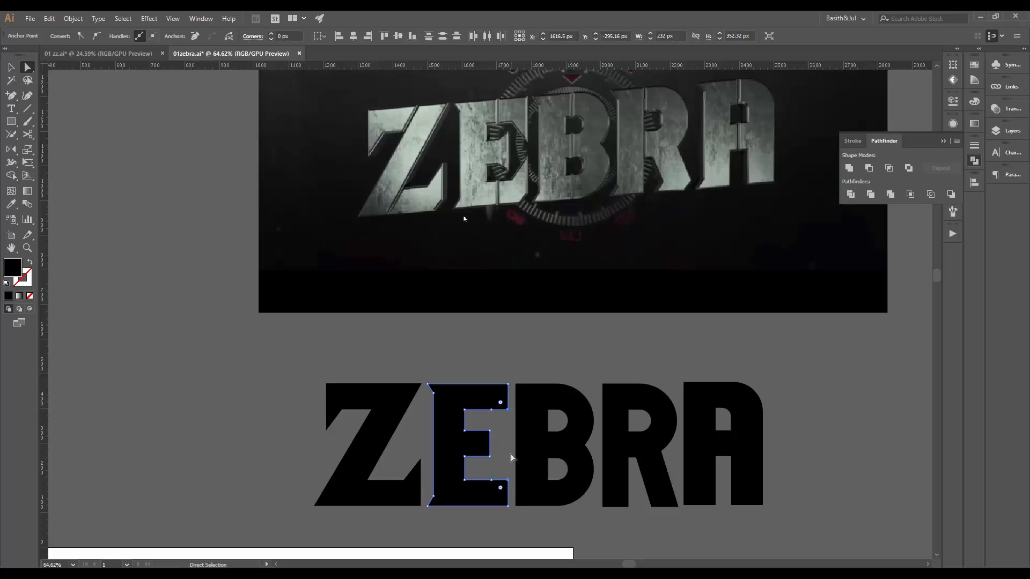
key(s)
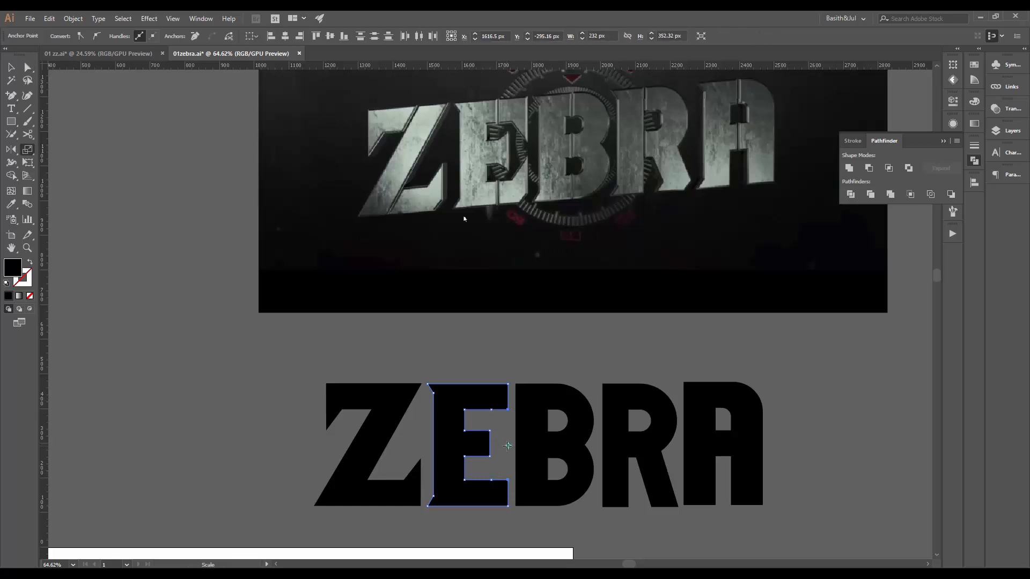
alt+click(507, 446)
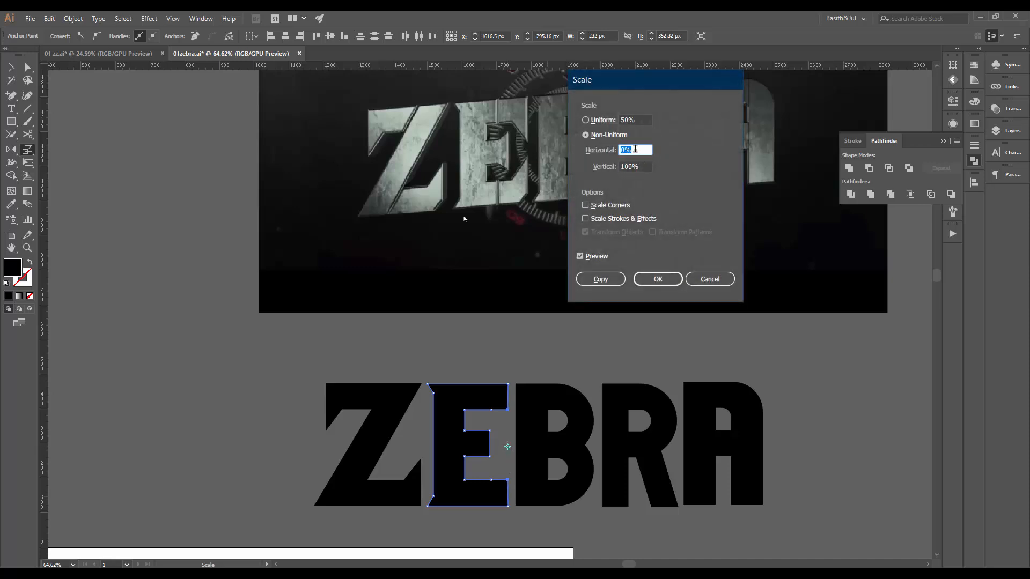
text(100)
key(Tab)
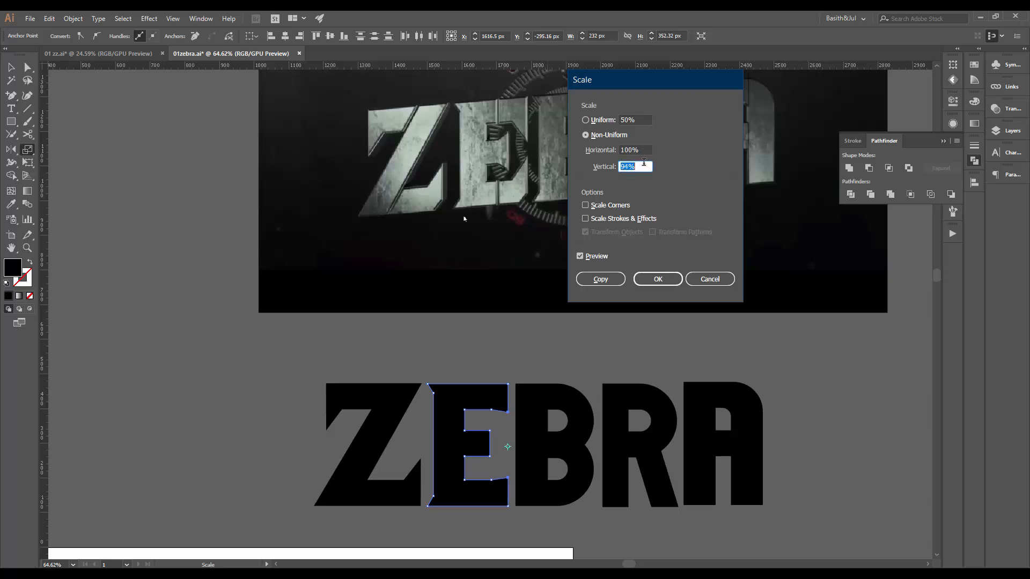
key(shift+Down)
key(Down)
key(Down)
key(Down)
key(Down)
key(Down)
key(Down)
key(Down)
key(Down)
key(Down)
key(Down)
key(Down)
key(Down)
key(Down)
key(Down)
key(Down)
key(Down)
key(Down)
key(Down)
key(Down)
key(Down)
key(Down)
key(Down)
key(Down)
key(Down)
key(Up)
key(Up)
key(Up)
key(Up)
key(Up)
key(Up)
key(Up)
key(Up)
key(Up)
click(655, 285)
key(a)
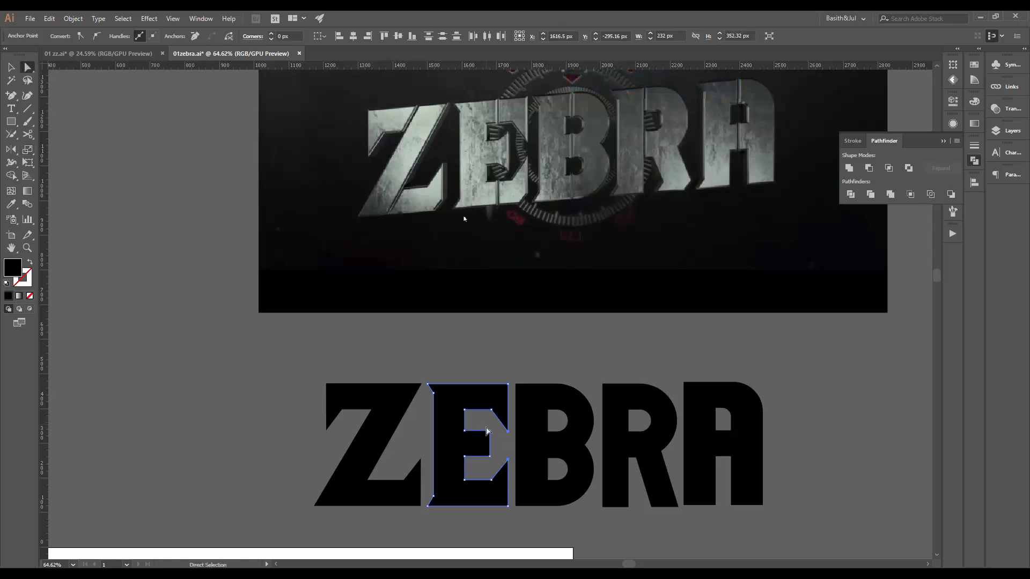
Add an anchor point on the upper edge of the E's middle arm and another on its lower edge
click(486, 429)
click(476, 443)
drag(470, 444, 522, 427)
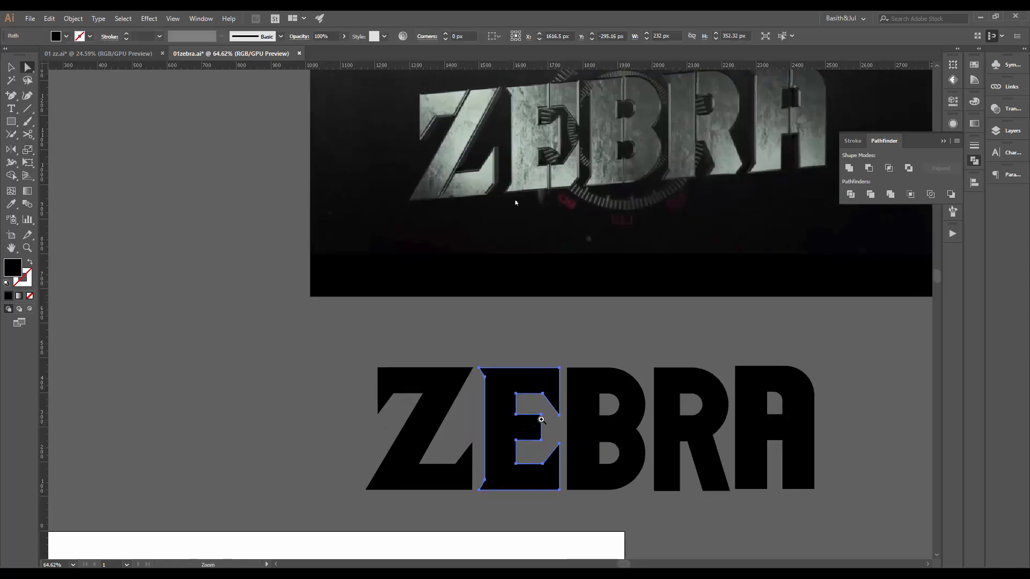
click(541, 420)
key(plus)
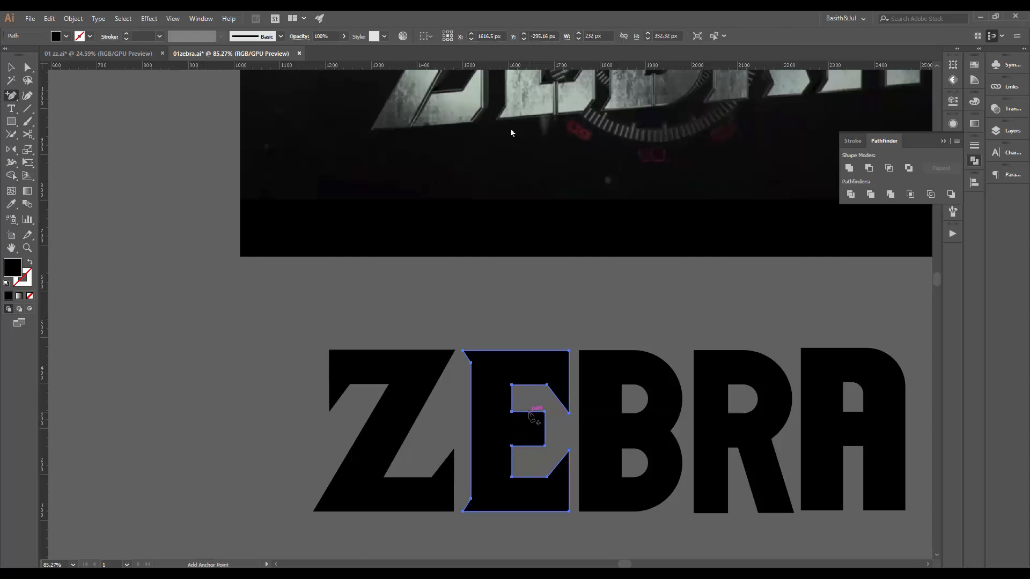
click(529, 411)
click(527, 446)
Align the two new middle-arm anchors vertically by scaling them 0% horizontally and 100% vertically
key(a)
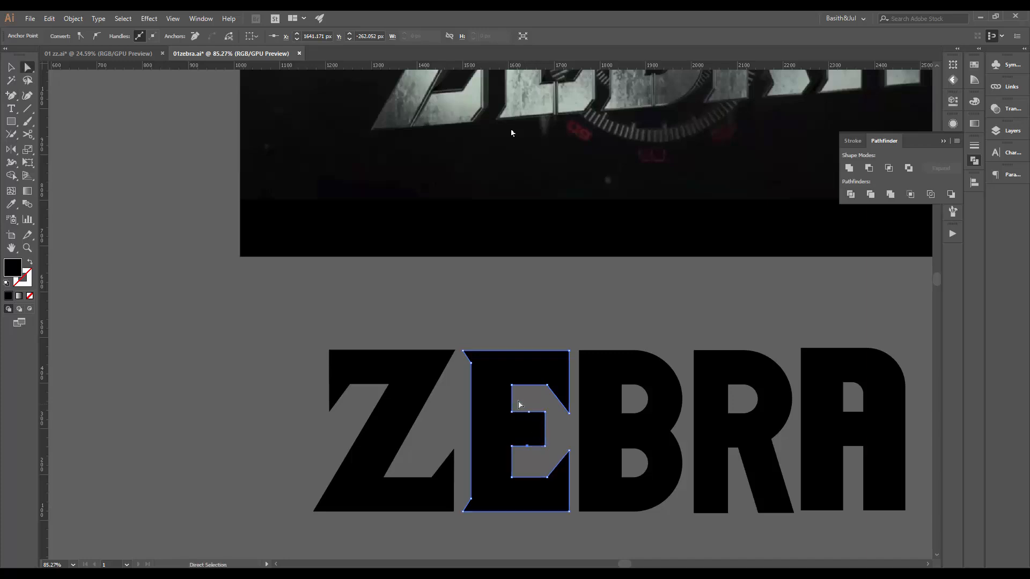
drag(518, 401, 541, 463)
key(s)
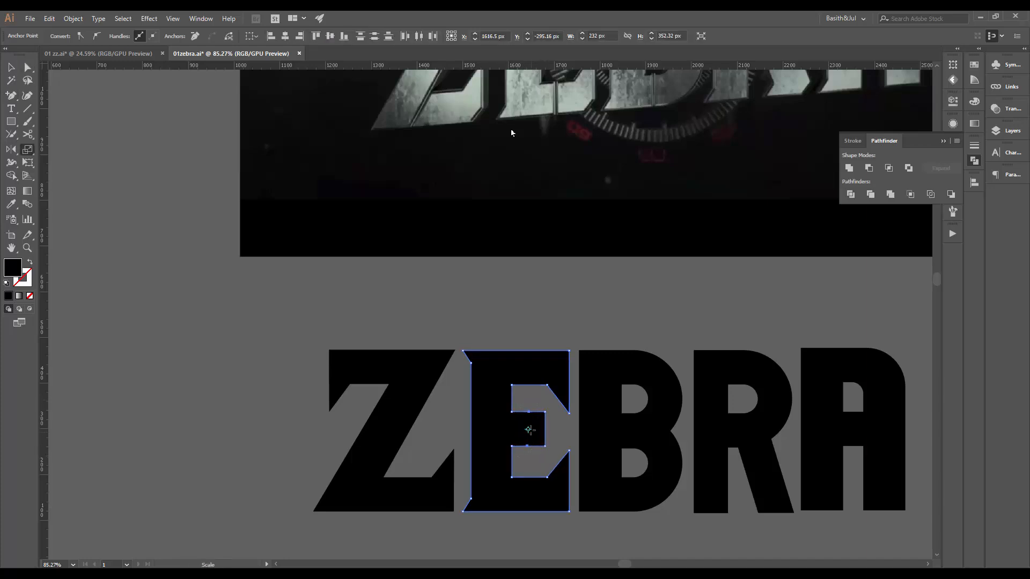
alt+click(529, 429)
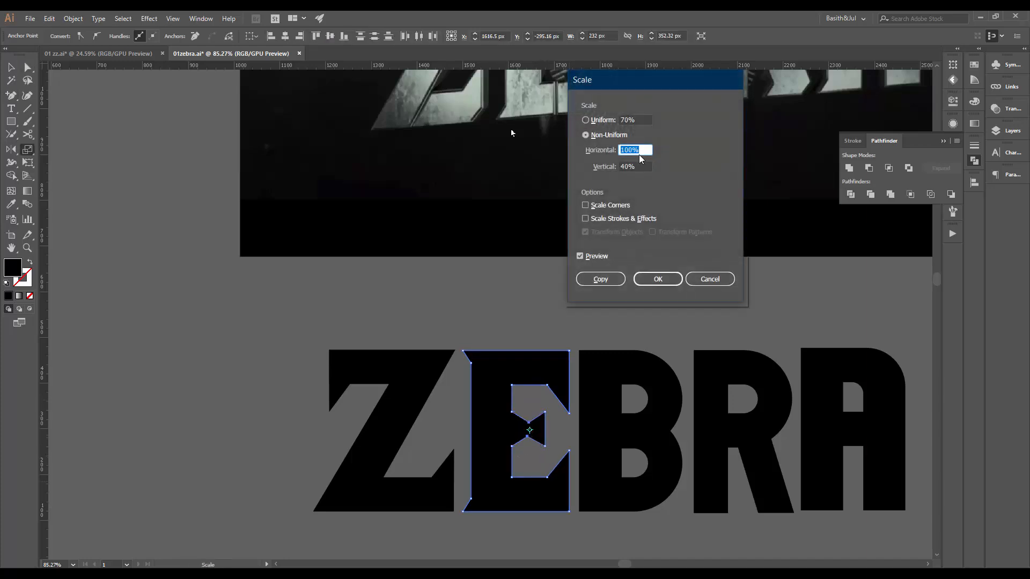
key(Tab)
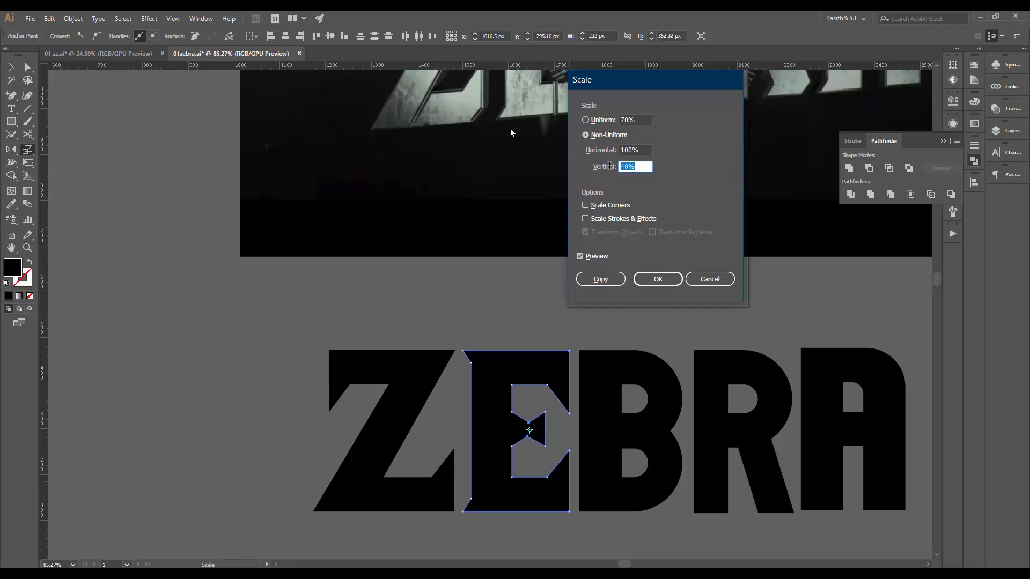
text(0)
drag(638, 166, 603, 166)
text(100)
drag(646, 150, 600, 153)
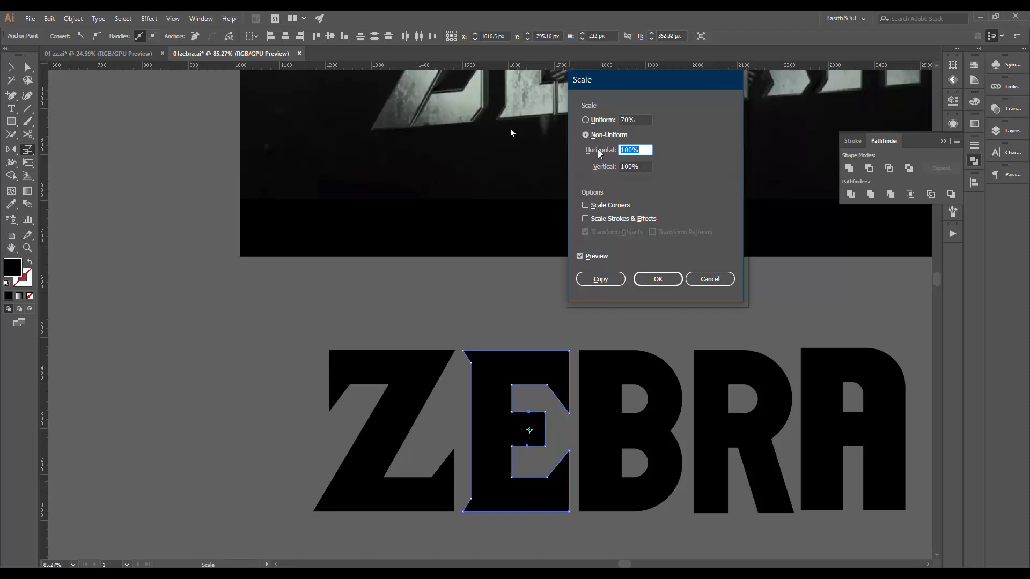
text(0)
key(Return)
Flare the tip of the E's middle arm by scaling its two end corners 0% horizontally and 160% vertically
key(v)
key(a)
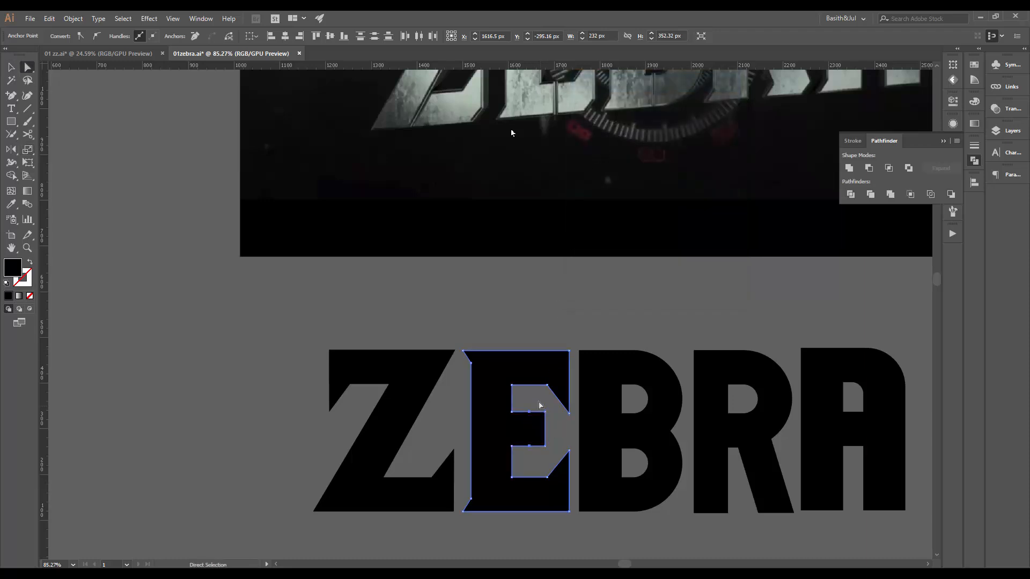
drag(540, 405, 552, 453)
key(s)
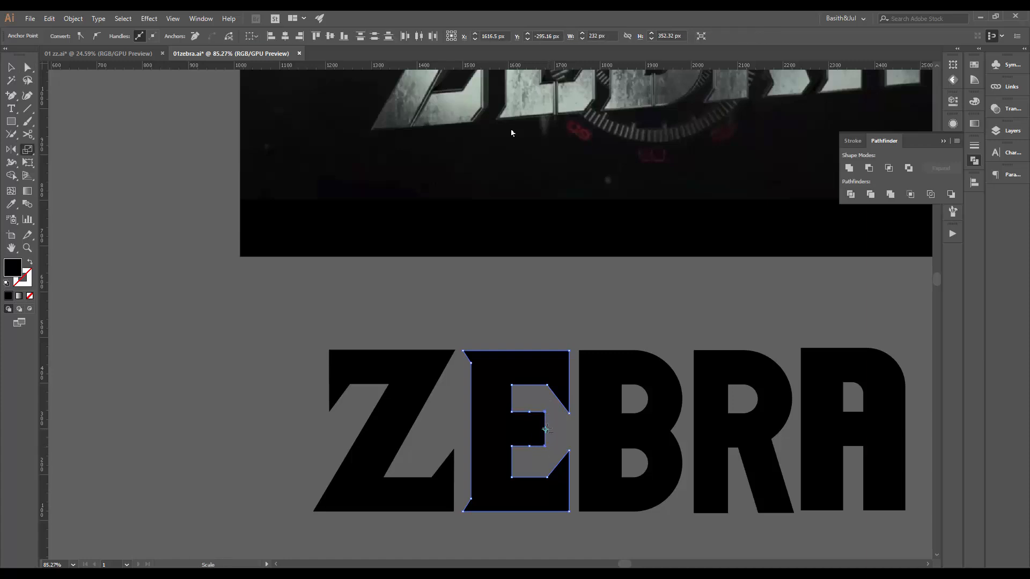
alt+click(546, 427)
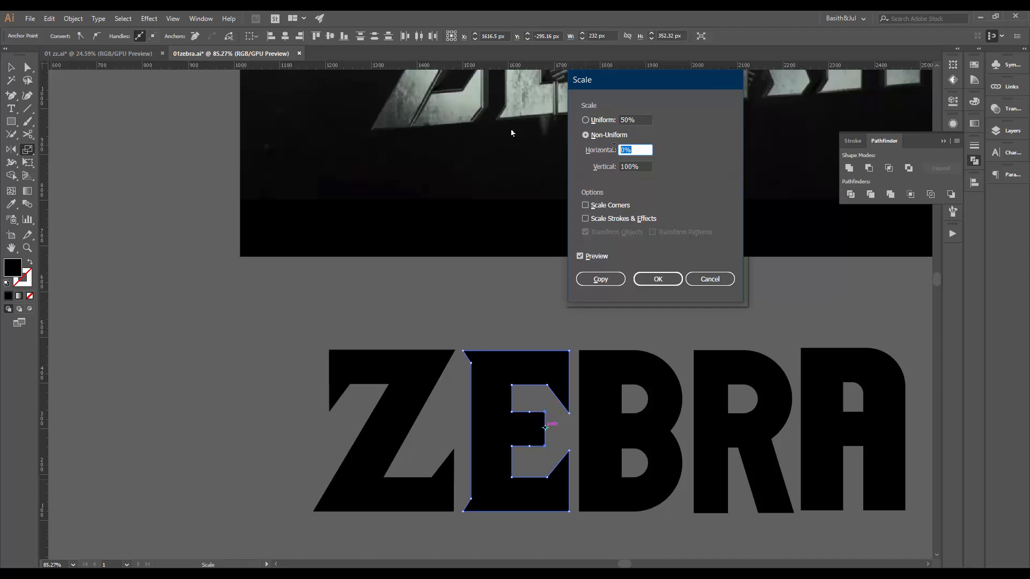
click(643, 165)
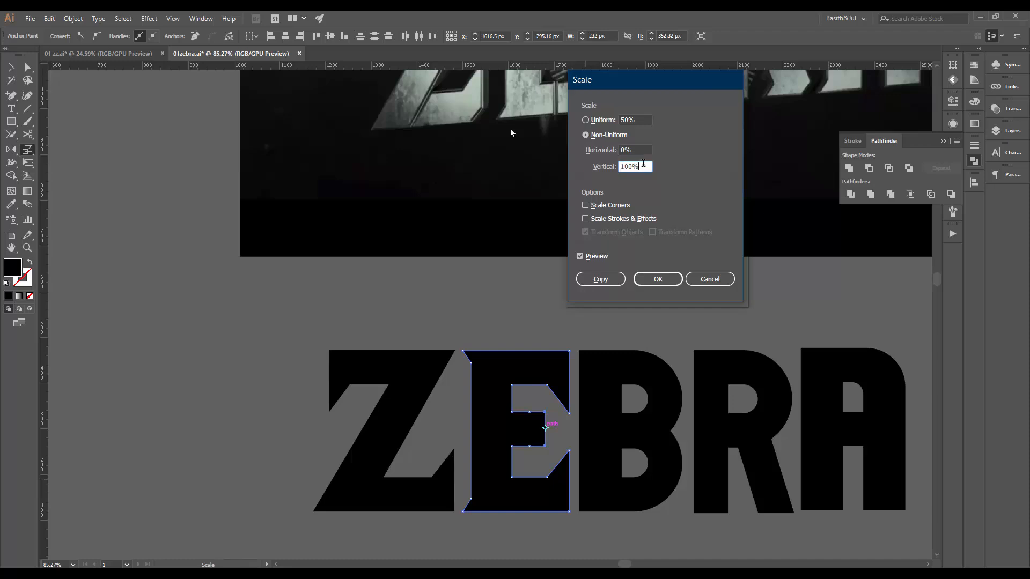
scroll(643, 163, up, 7)
scroll(644, 165, up, 20)
text(160)
key(Return)
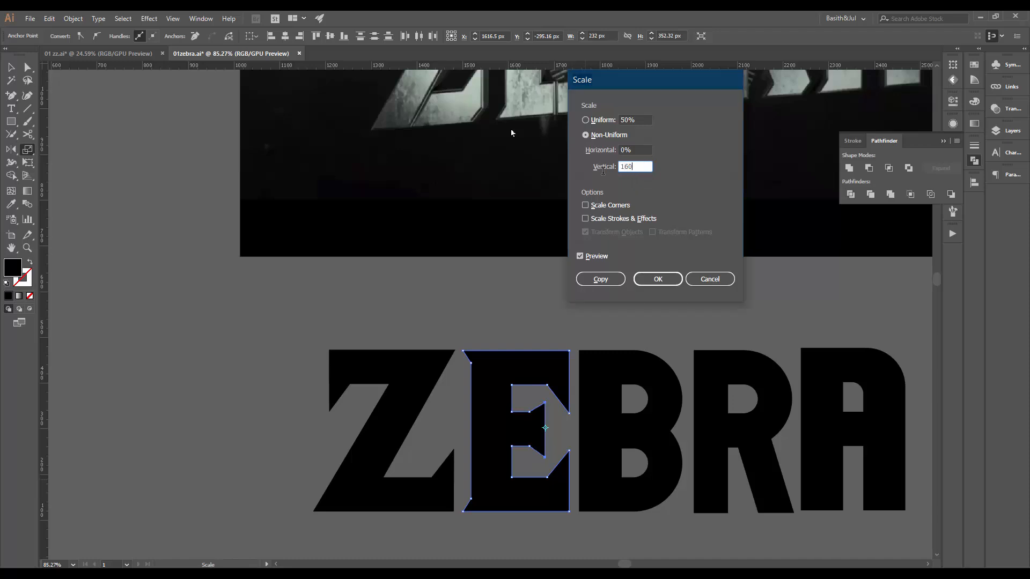
Nudge the two inner anchors of the E's middle arm slightly toward its tip, then deselect the letter
key(v)
drag(607, 276, 473, 307)
drag(587, 292, 698, 337)
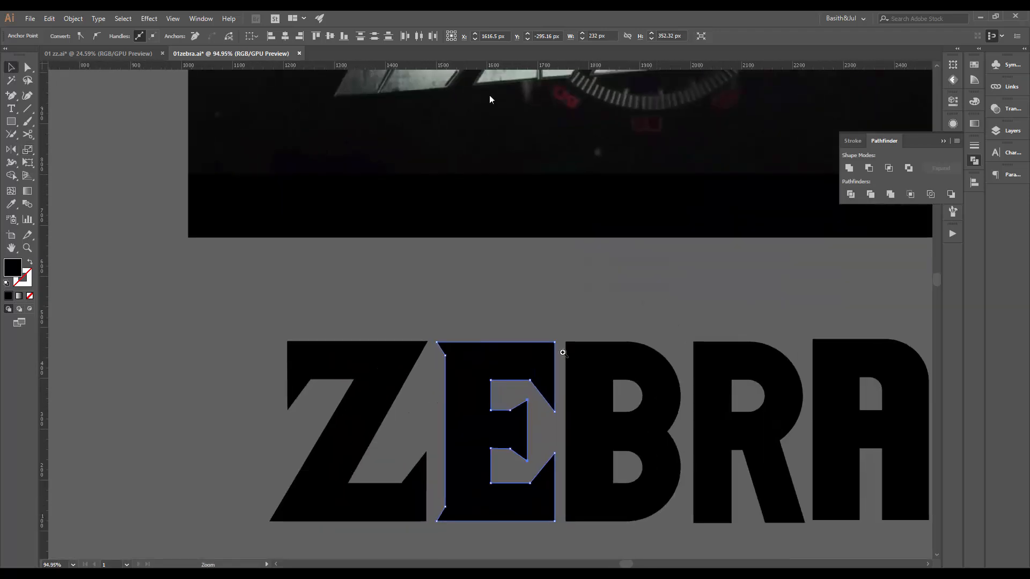
key(a)
drag(509, 426, 514, 454)
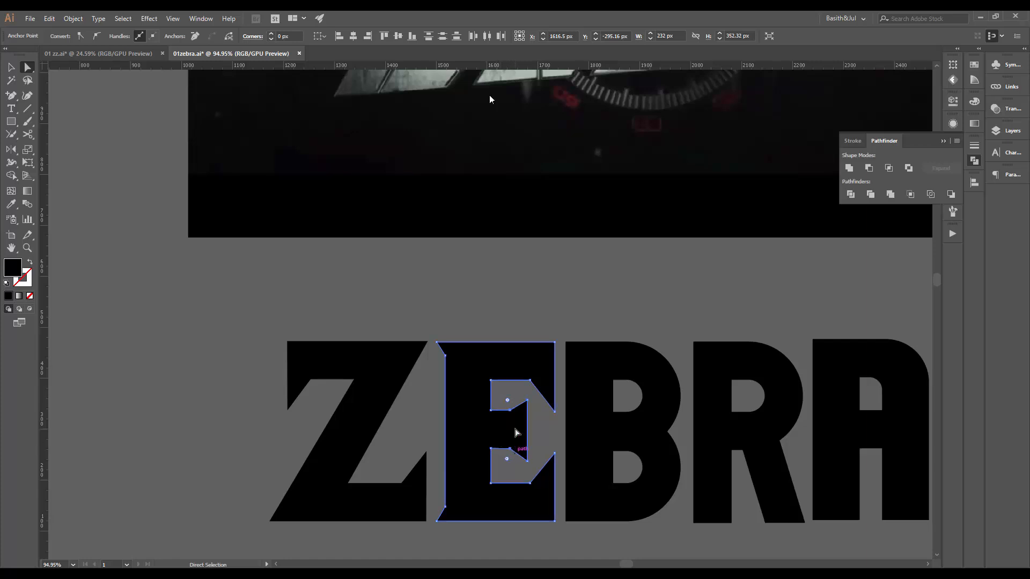
key(v)
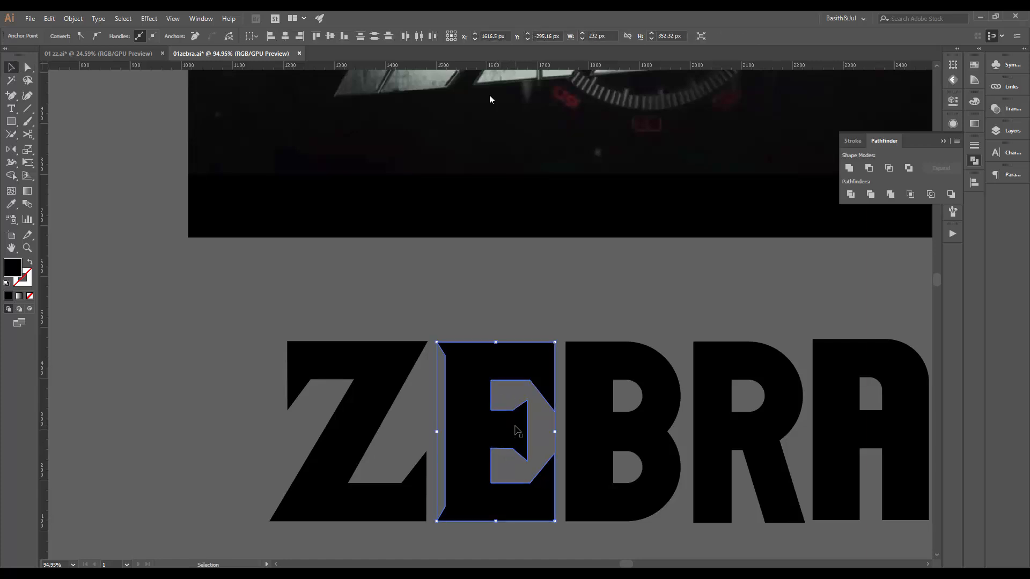
click(542, 425)
mouse_move(579, 390)
mouse_down()
mouse_move(507, 424)
mouse_move(578, 406)
mouse_up()
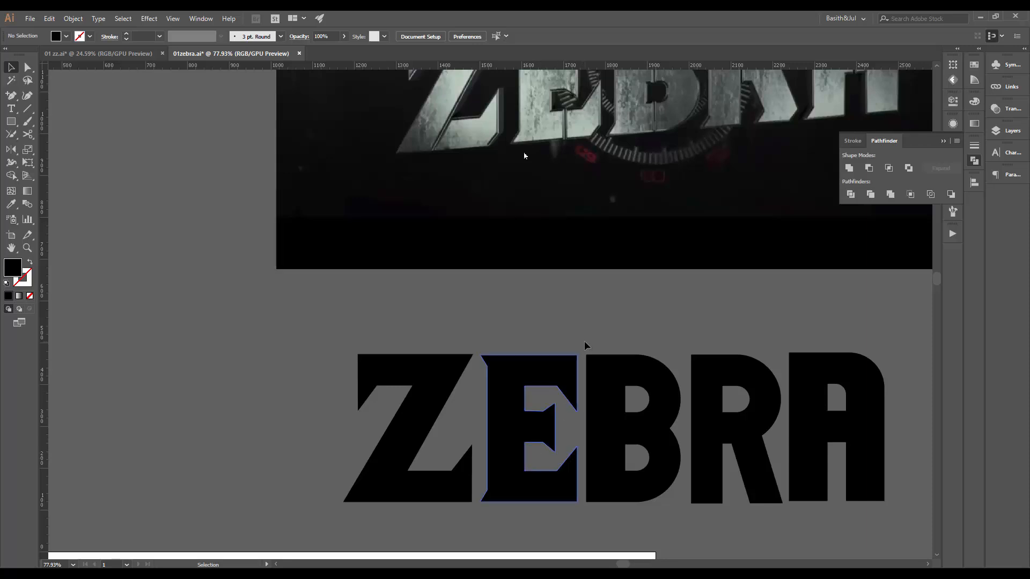
Select the E's upper and middle anchors, excluding those of the lower arm, and nudge them down a few pixels
key(a)
drag(530, 416, 481, 430)
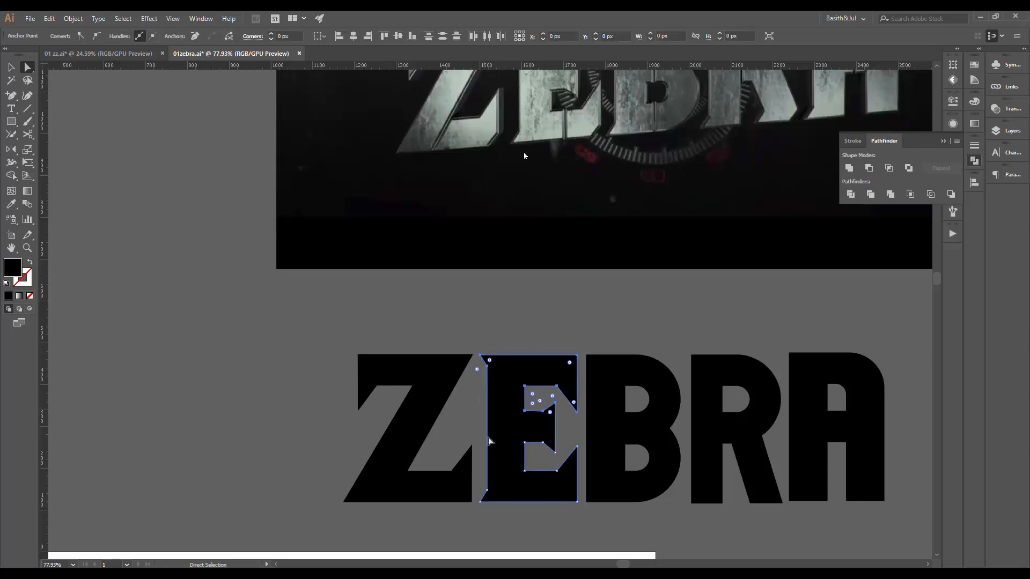
scroll(549, 414, up, 3)
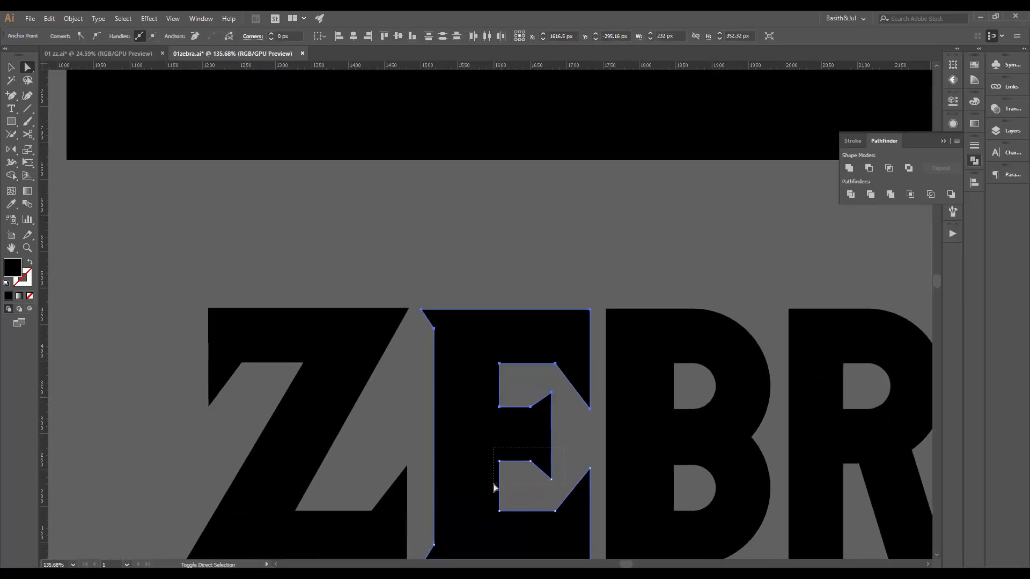
drag(494, 487, 494, 487)
key(Down)
key(Down)
key(Down)
key(Down)
key(Down)
key(Down)
key(Down)
key(Down)
key(Down)
key(Up)
key(Up)
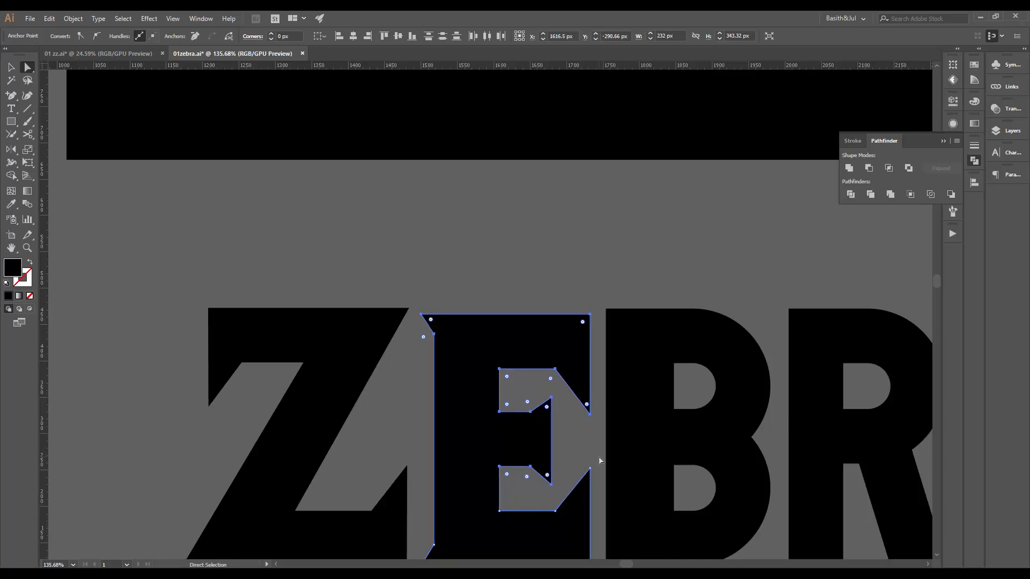
click(651, 300)
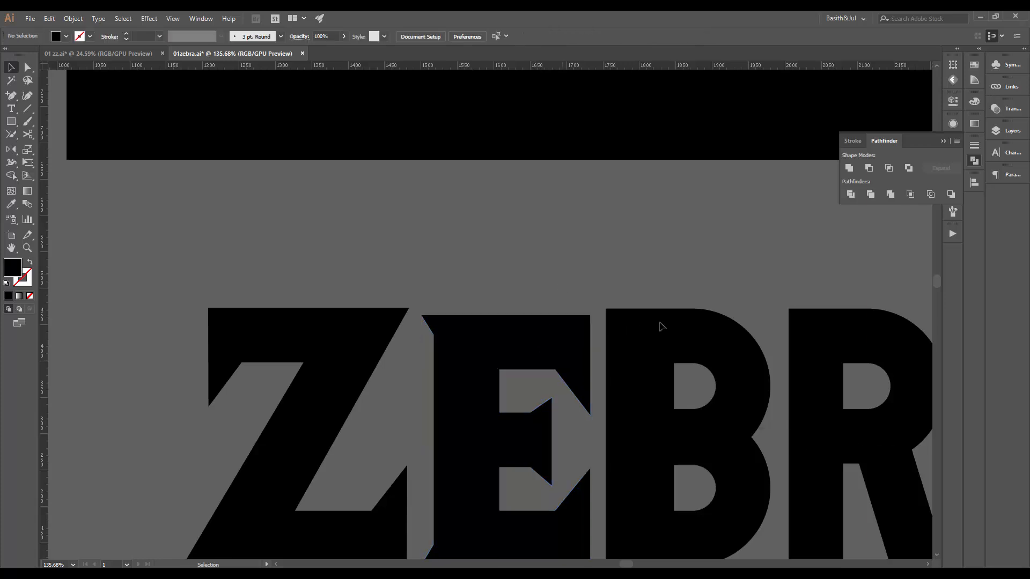
Add anchor points on the B's straight left edge, one just below the upper corner and one just above the lower corner
scroll(670, 311, down, 5)
key(plus)
drag(654, 310, 658, 360)
click(504, 344)
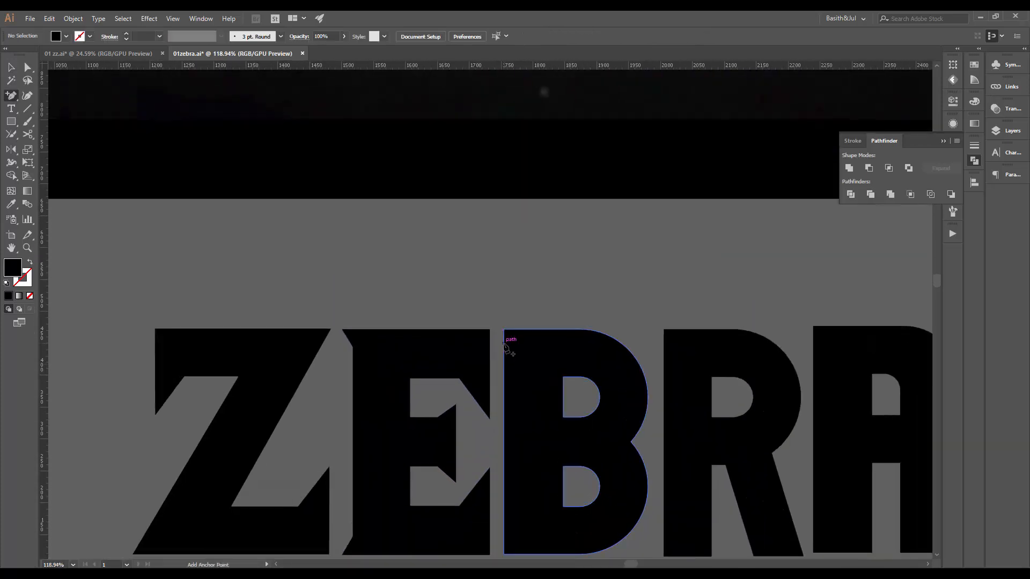
click(503, 540)
drag(565, 481, 437, 517)
Move the B's upper-left and lower-left corner anchors outward together to form pointed serifs matching the E
key(a)
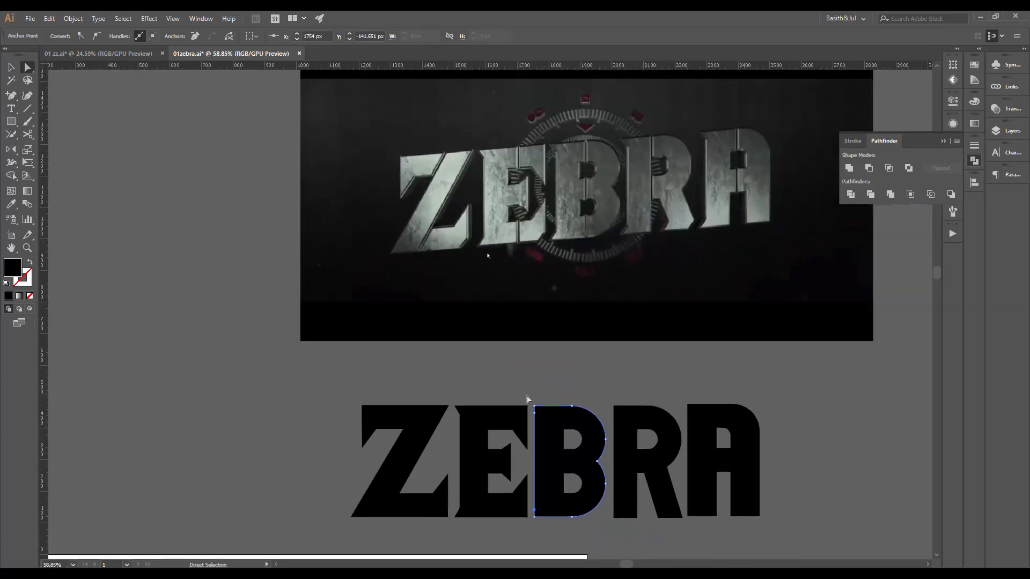
click(536, 415)
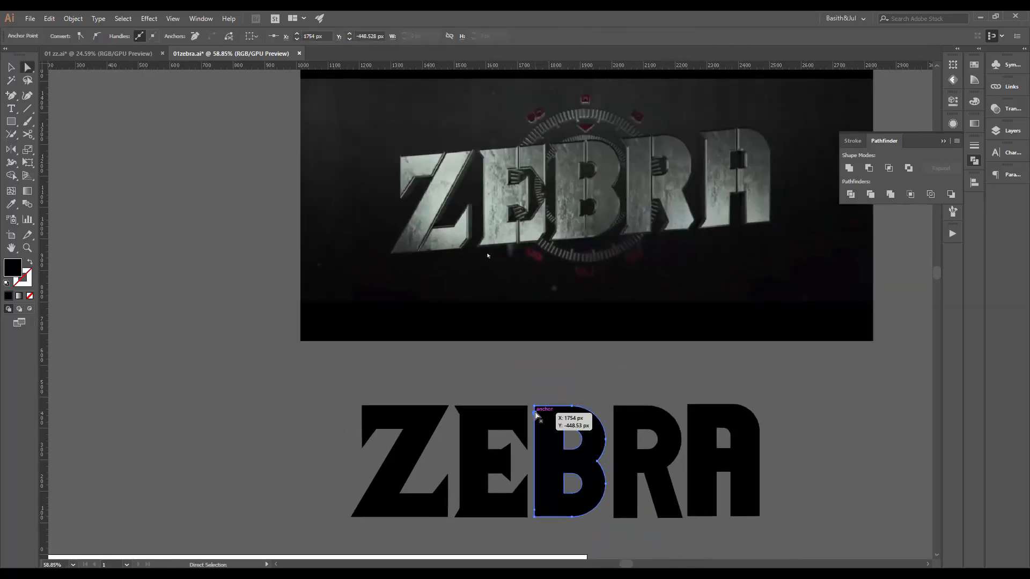
click(536, 408)
drag(536, 407, 541, 416)
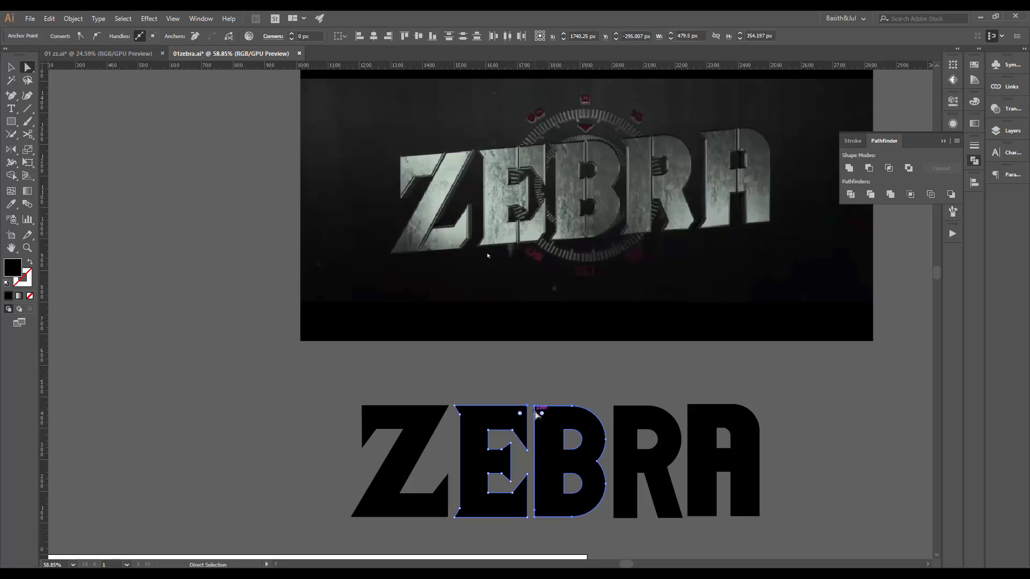
click(534, 407)
shift+click(535, 516)
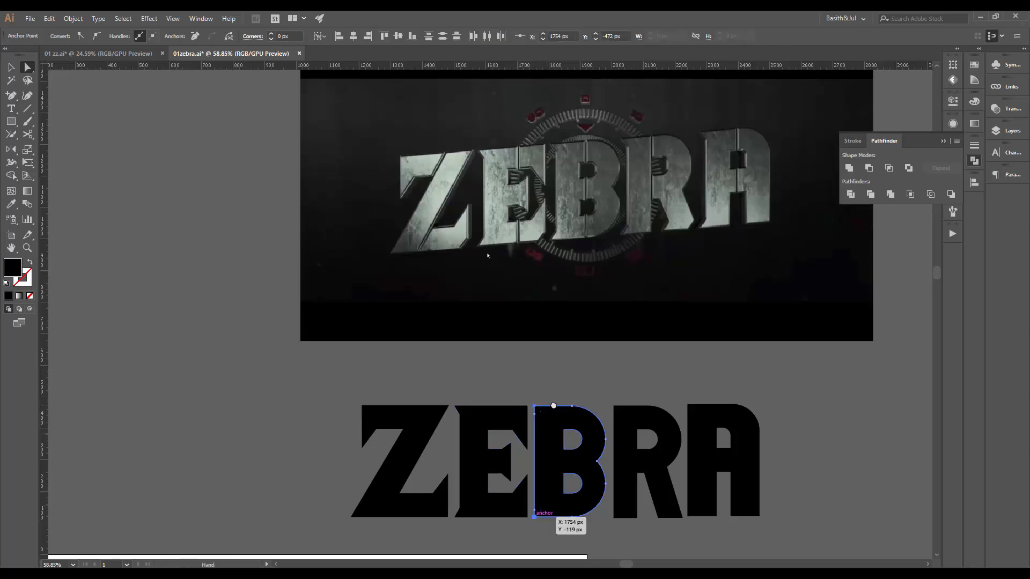
scroll(540, 514, down, 3)
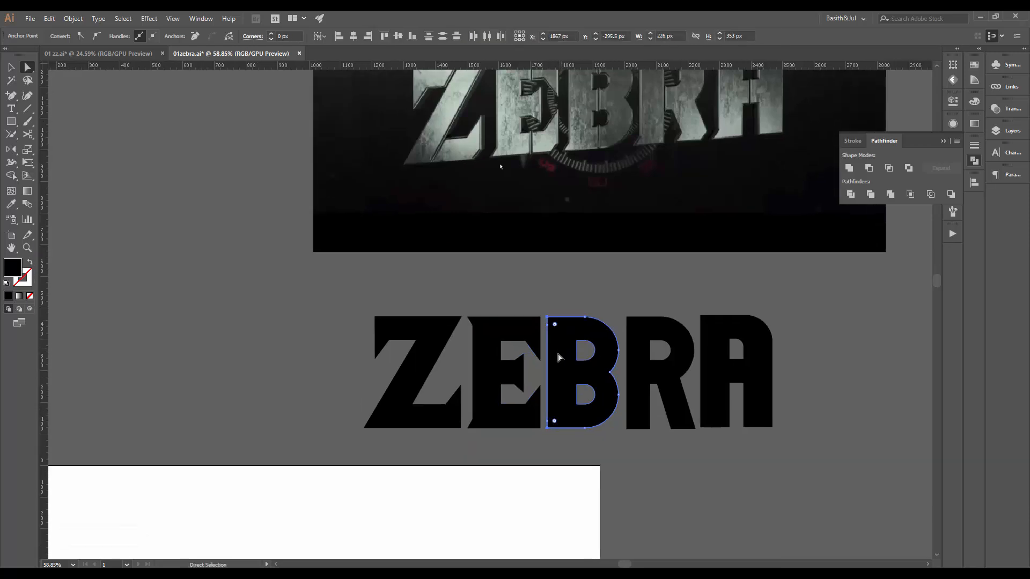
click(567, 298)
drag(590, 273, 538, 332)
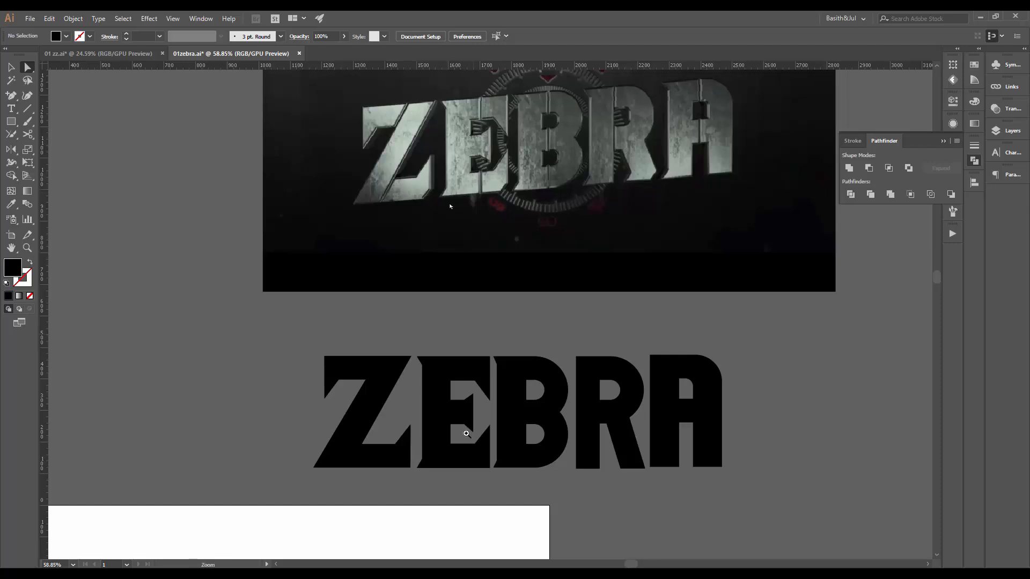
Bevel the E's lower-right corner by adding an anchor point on each adjoining edge and deleting the corner anchor
scroll(477, 496, up, 5)
key(plus)
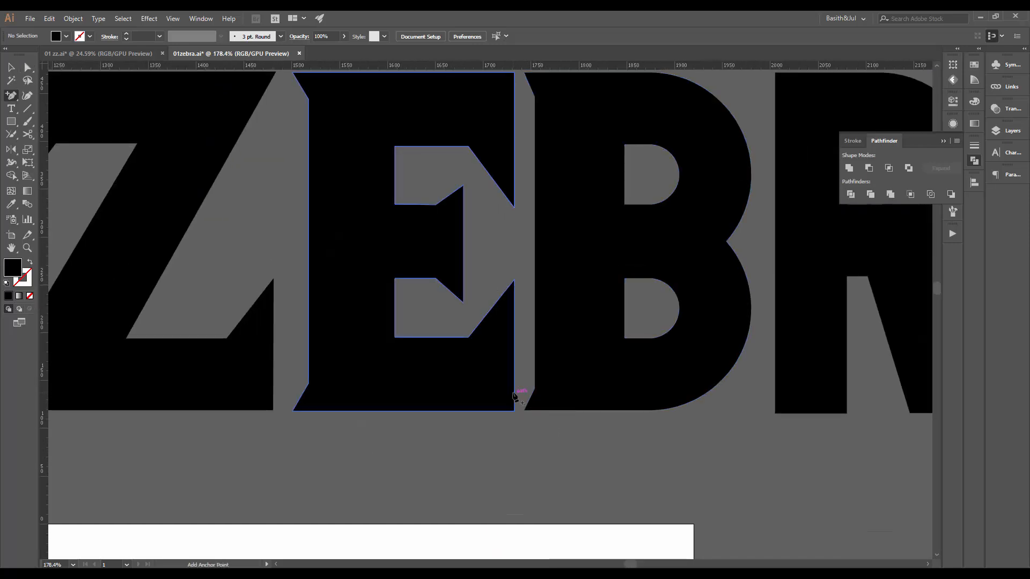
click(514, 392)
click(494, 411)
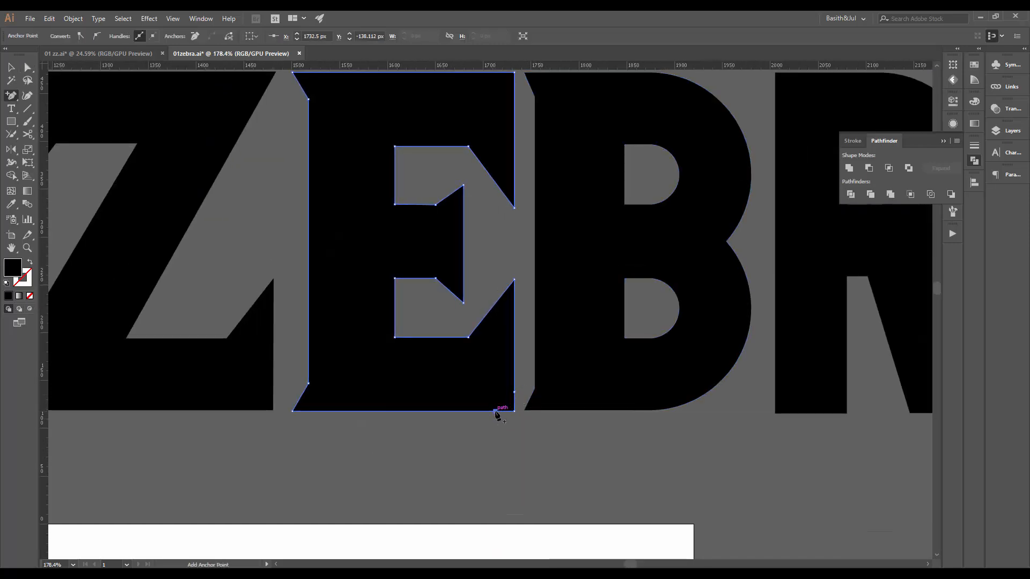
key(a)
click(515, 412)
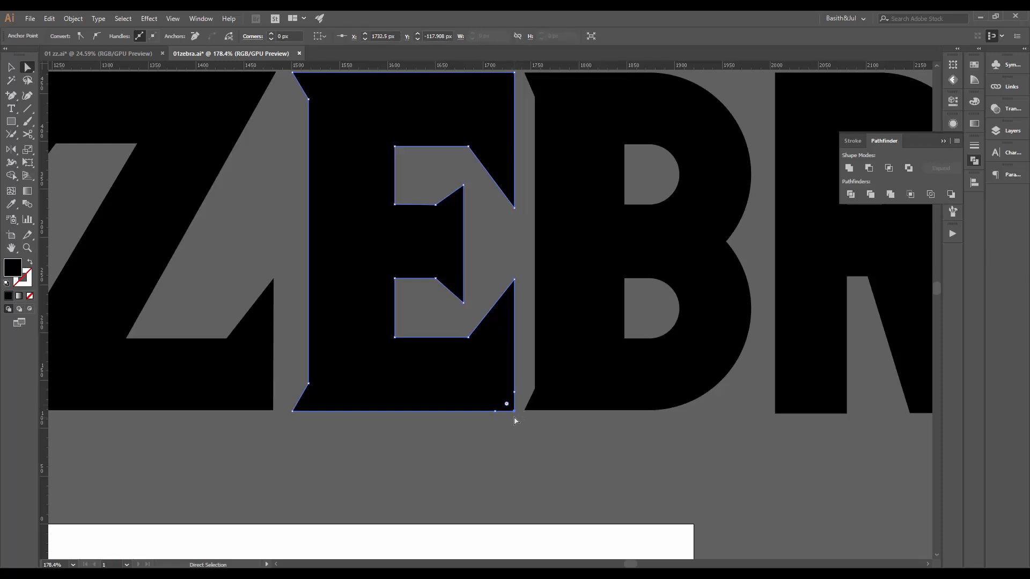
key(minus)
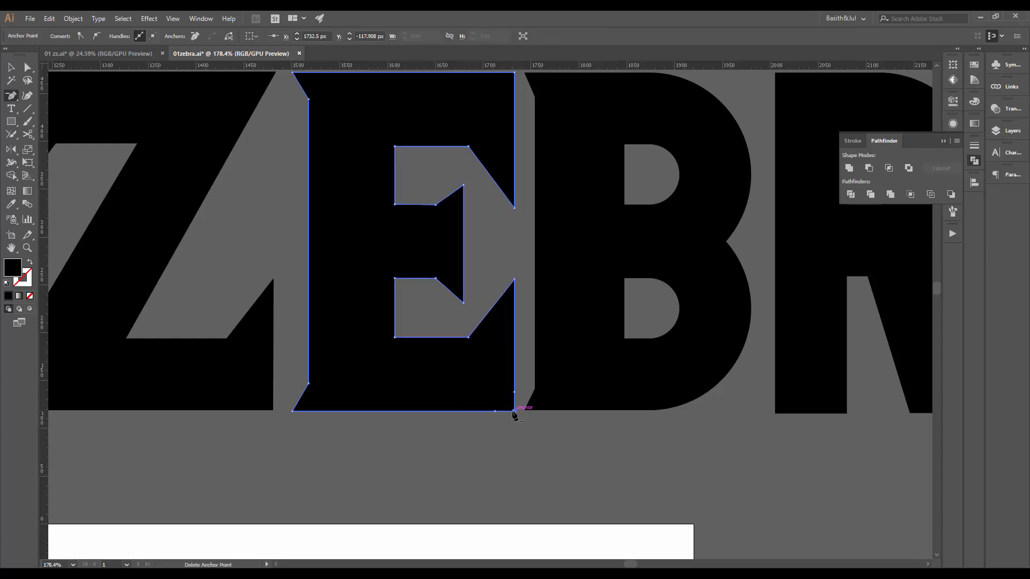
click(514, 412)
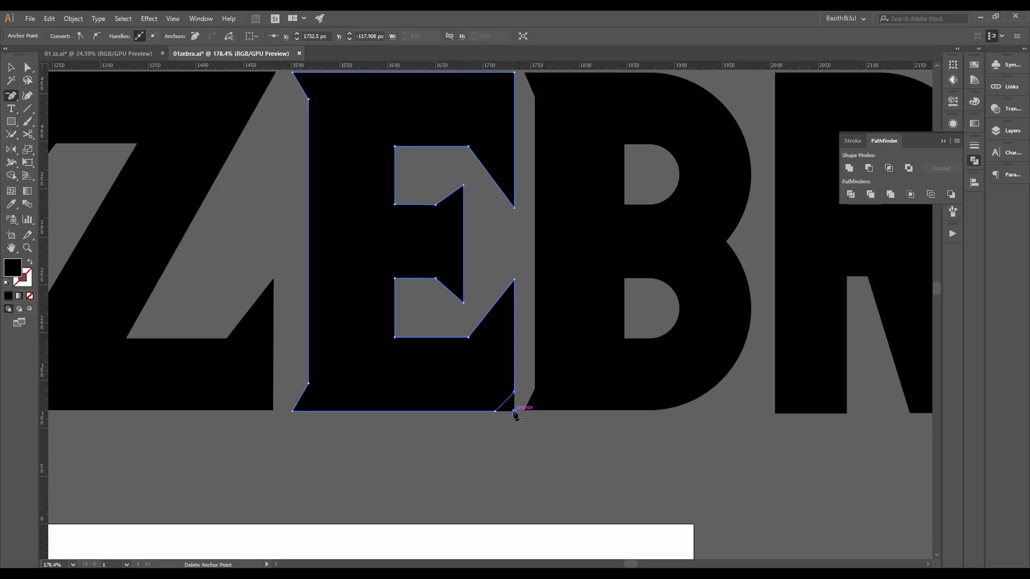
Inspect the Z, E and B contours in Outline view, and return to the filled preview
key(a)
key(ctrl+y)
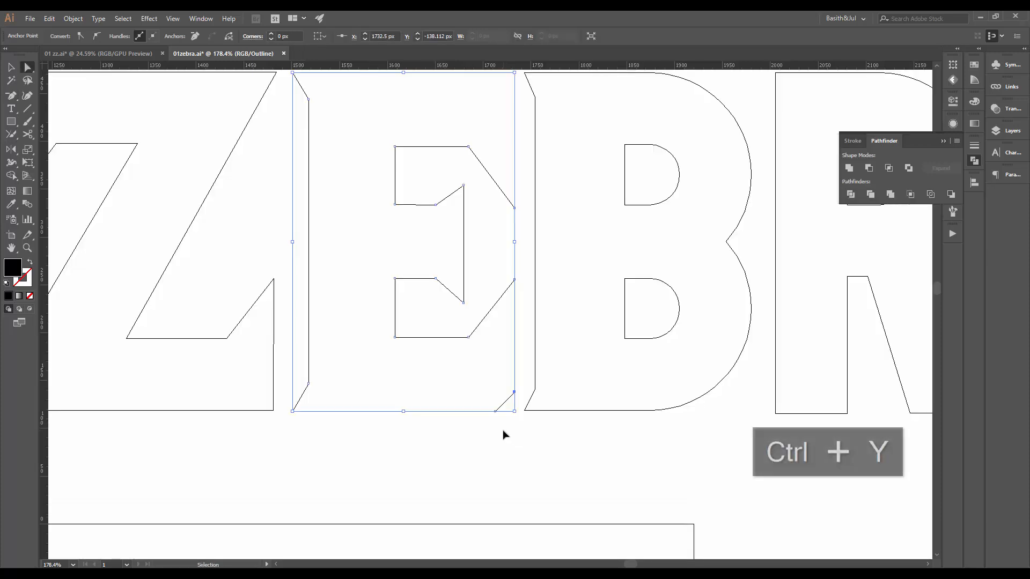
drag(485, 216, 534, 311)
drag(536, 455, 514, 362)
drag(547, 321, 625, 383)
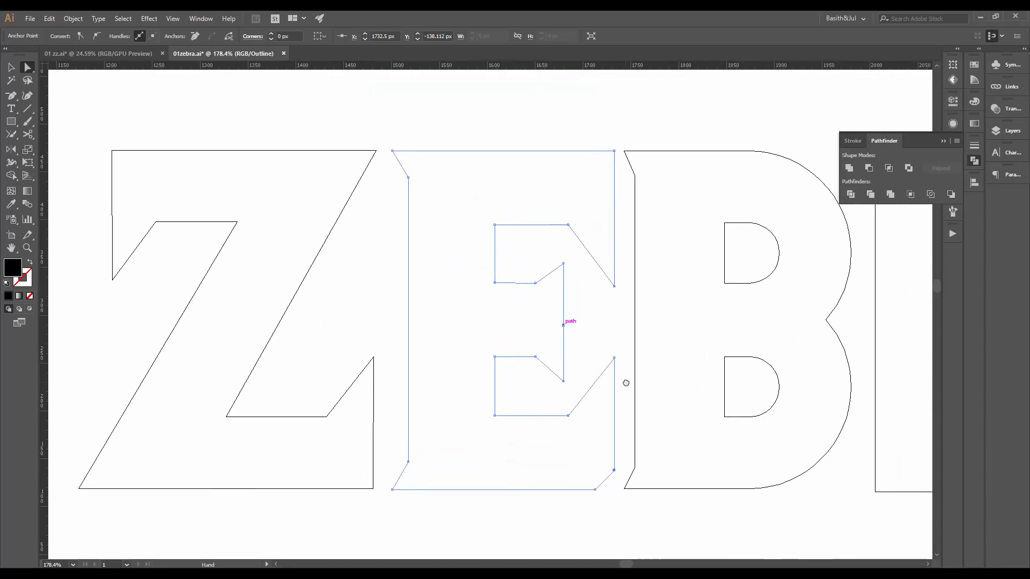
drag(280, 246, 223, 229)
key(ctrl+y)
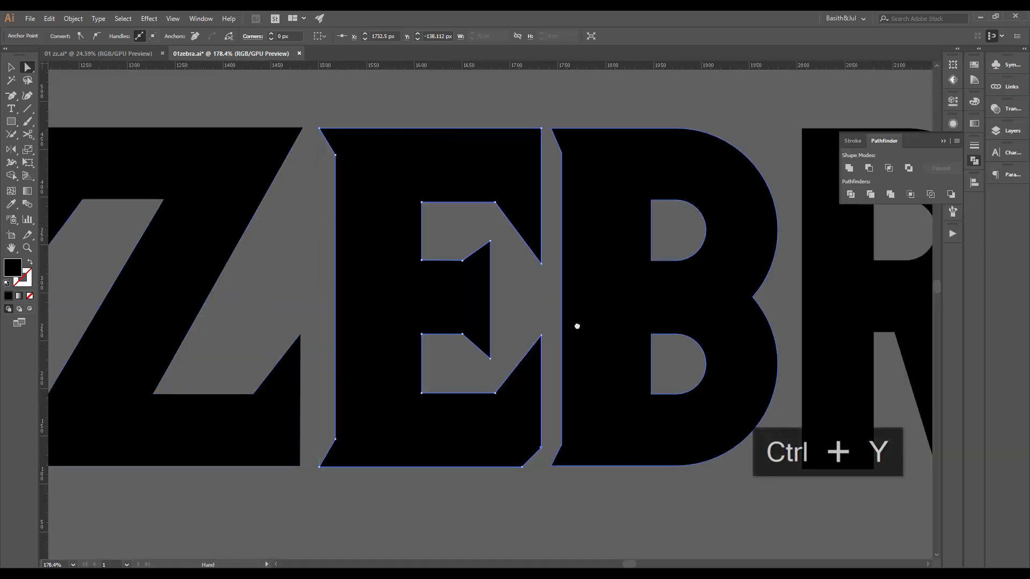
Add an anchor point on the R's left edge just below the upper corner, and move that corner outward into a pointed serif
scroll(577, 326, down, 5)
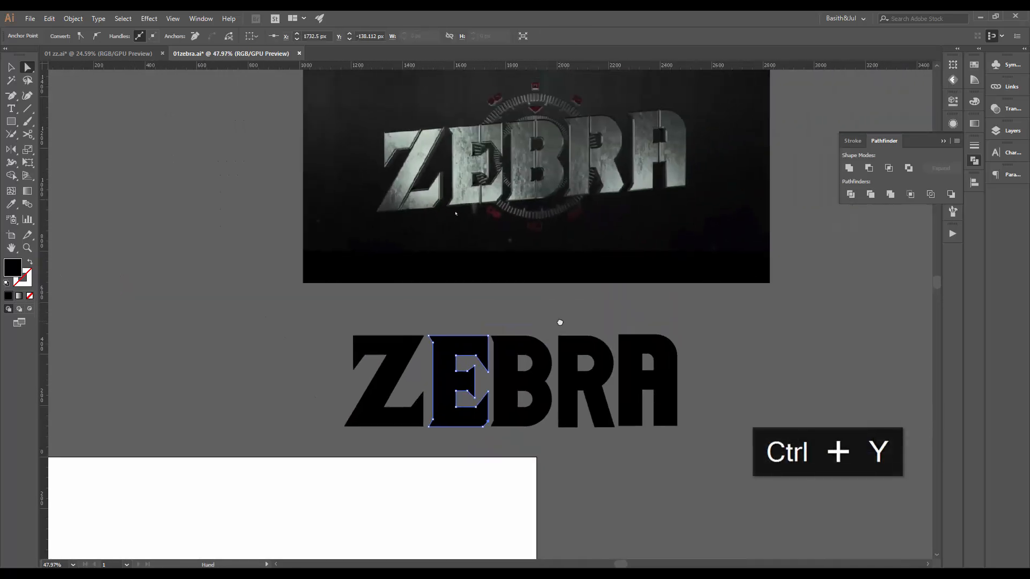
key(ctrl+space)
drag(556, 333, 709, 331)
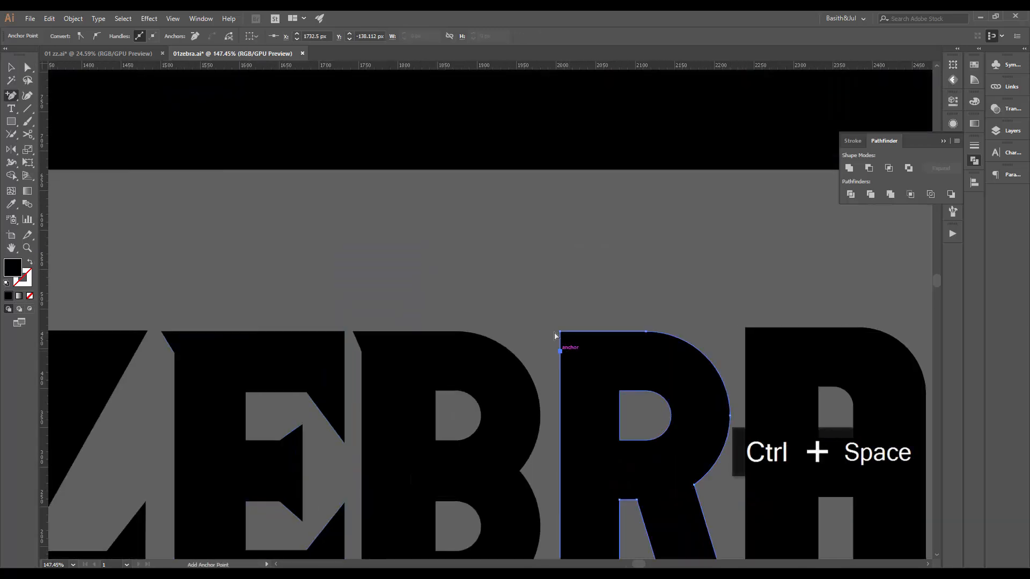
key(a)
drag(552, 325, 584, 341)
key(shift+Left)
key(shift+Left)
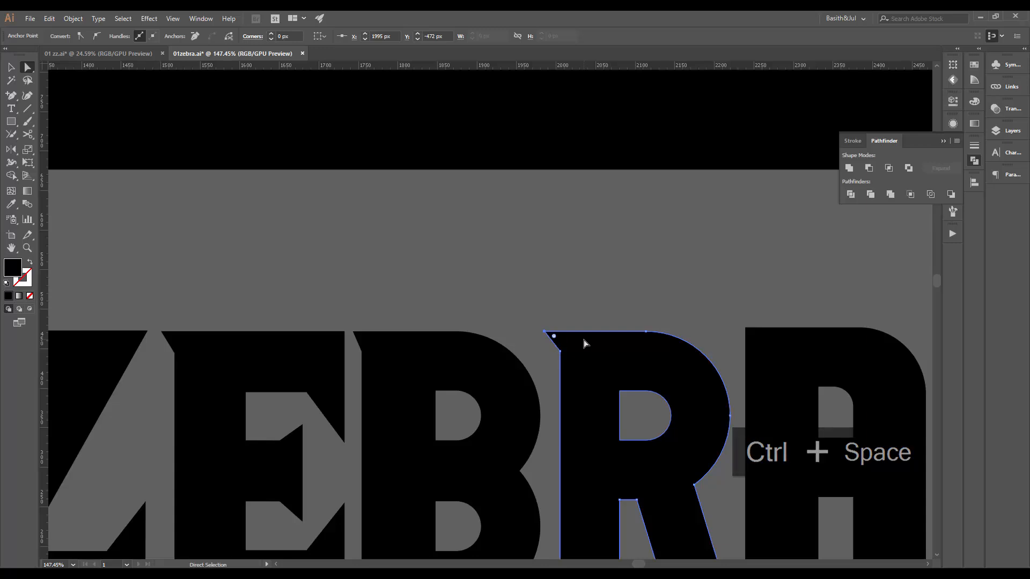
Add an anchor point on the R's left edge just above its lower-left corner
click(649, 280)
key(ctrl+space)
drag(691, 263, 495, 340)
key(space)
drag(644, 312, 562, 370)
drag(638, 442, 596, 468)
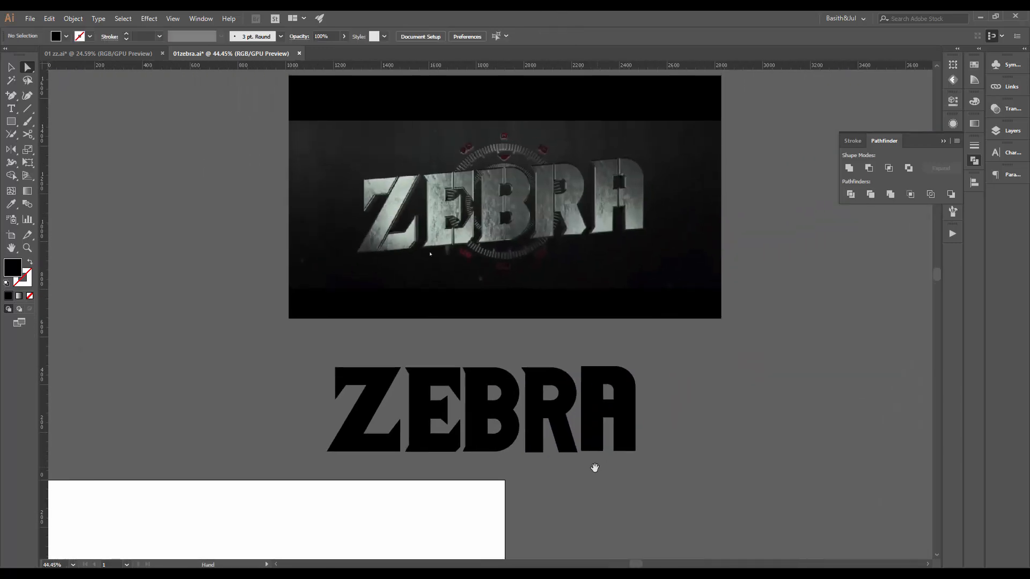
key(ctrl+space)
click(591, 476)
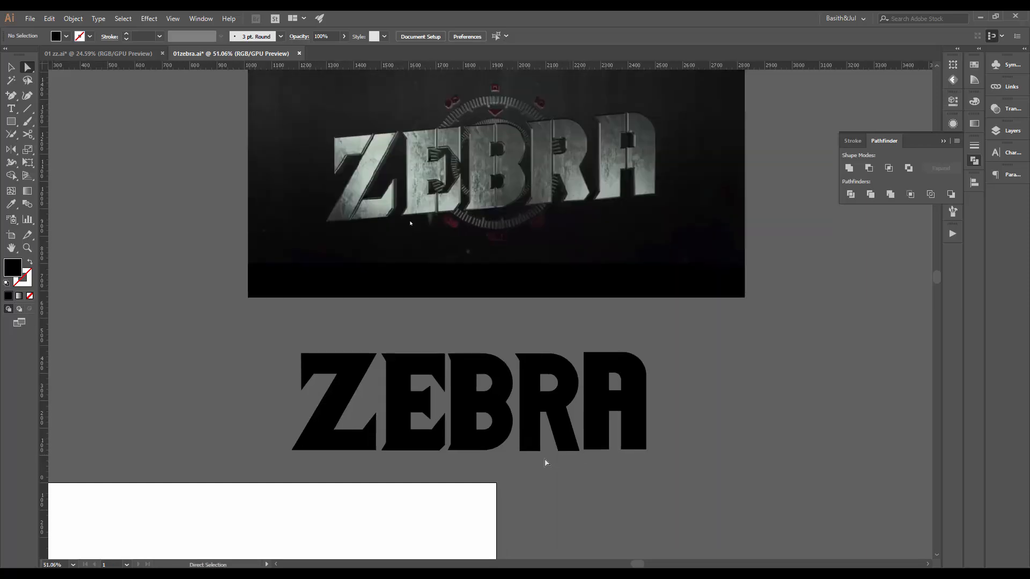
key(plus)
click(519, 440)
key(ctrl+space)
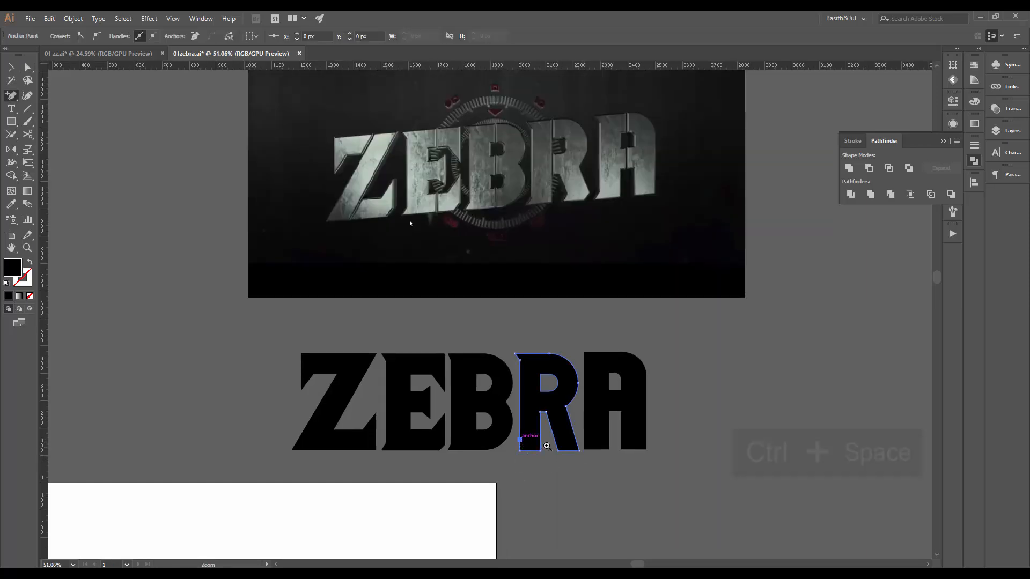
Select all the ZEBRA letters and move them up so they overlap the lower edge of the reference image
drag(543, 448, 512, 401)
key(space)
drag(635, 361, 620, 416)
key(v)
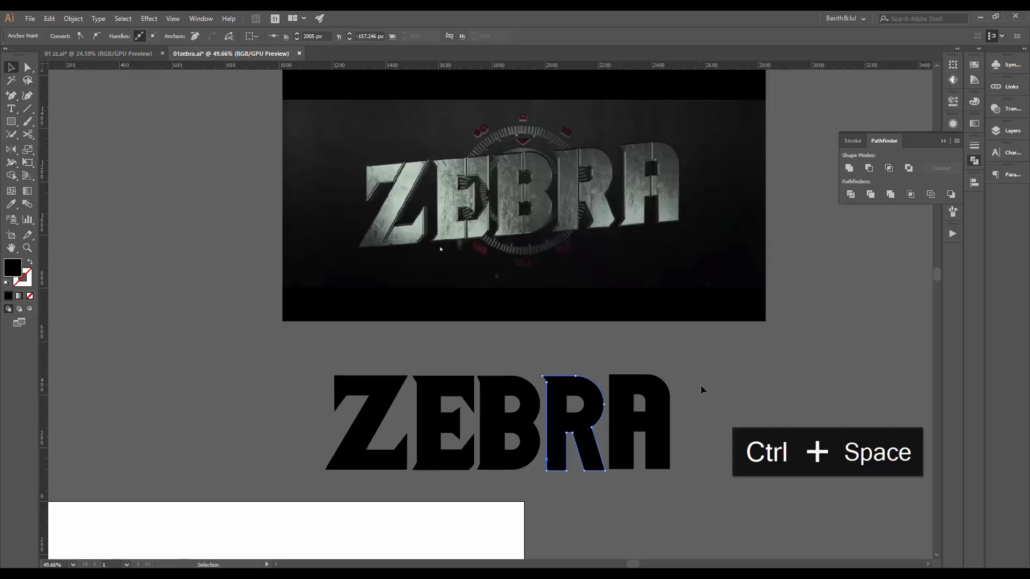
drag(700, 391, 357, 317)
key(space)
Fill all the ZEBRA letters with cyan so they stand out against the dark reference image
click(975, 65)
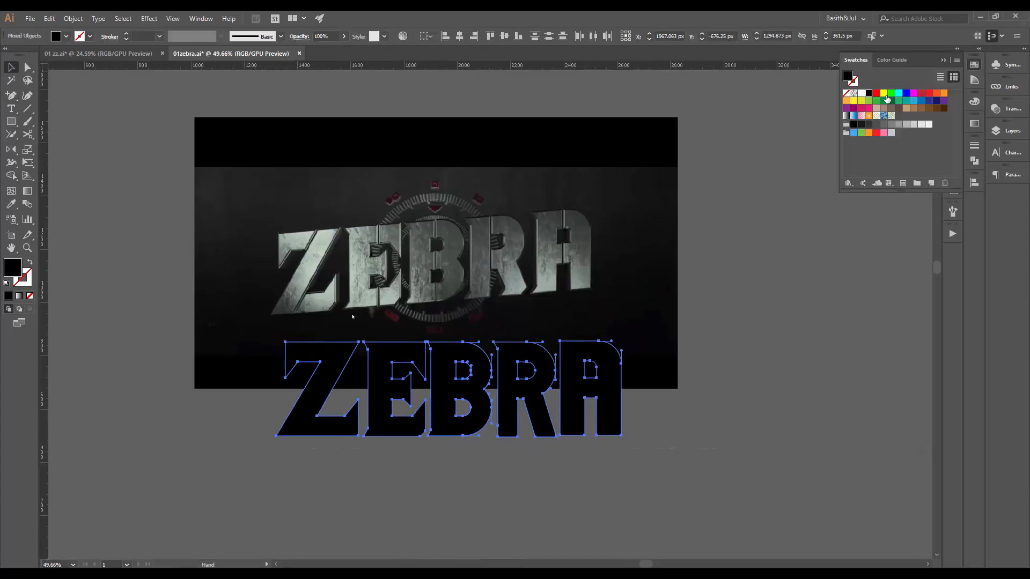
click(913, 93)
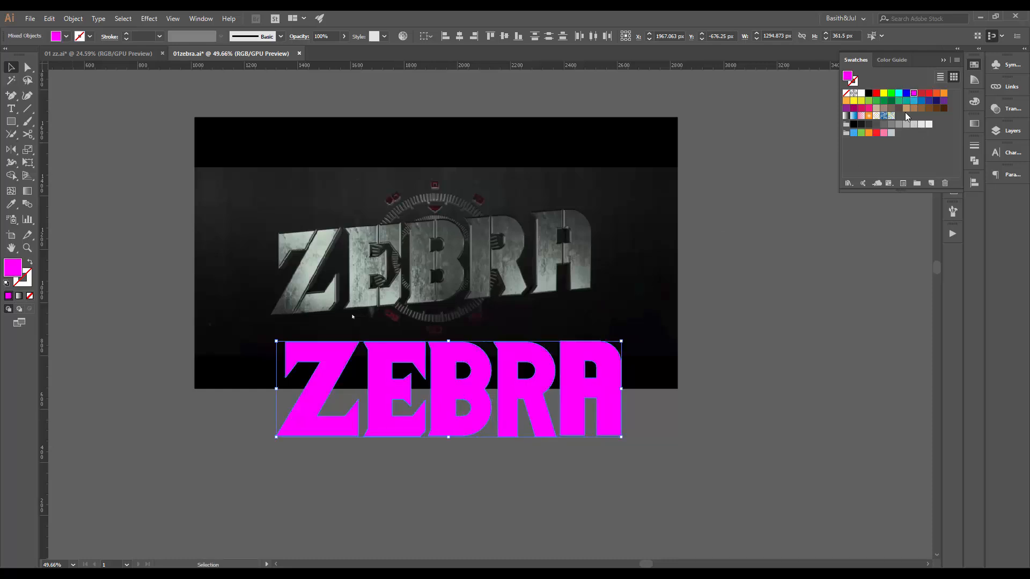
click(928, 93)
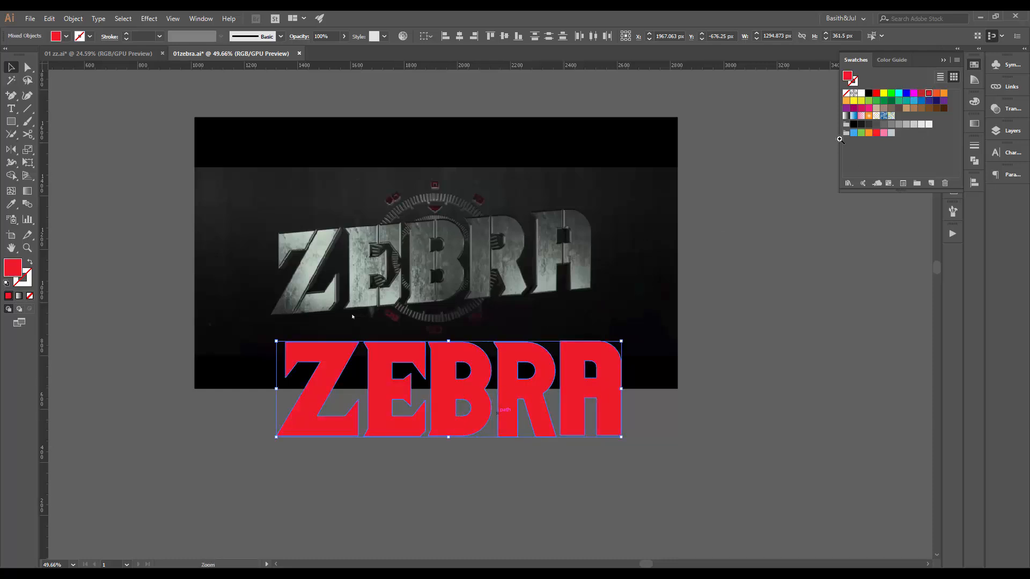
click(898, 93)
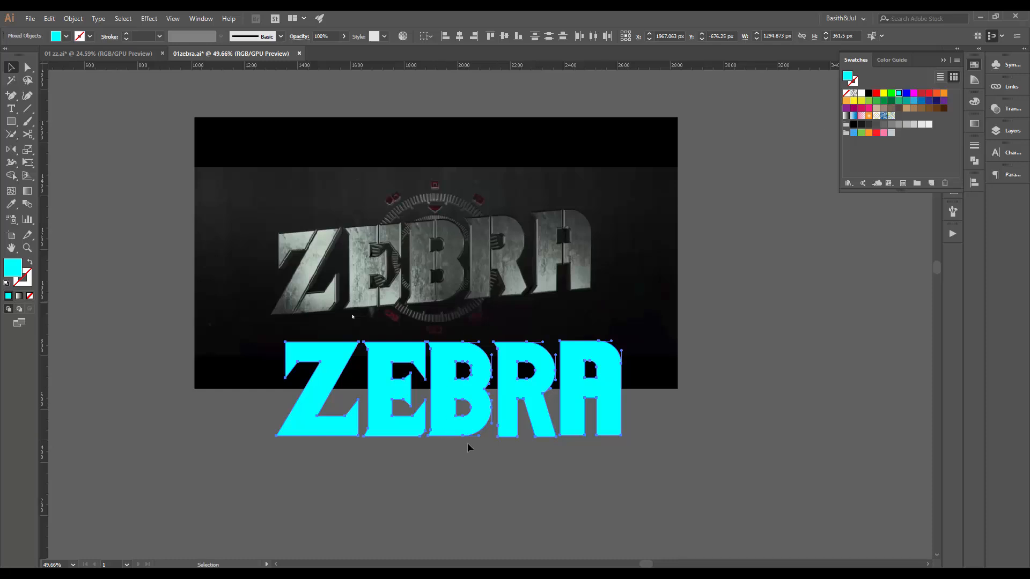
click(529, 481)
Add an anchor point below the A's upper-left corner, and move that corner about 19 px outward into a pointed serif
ctrl+space+click(491, 369)
click(597, 354)
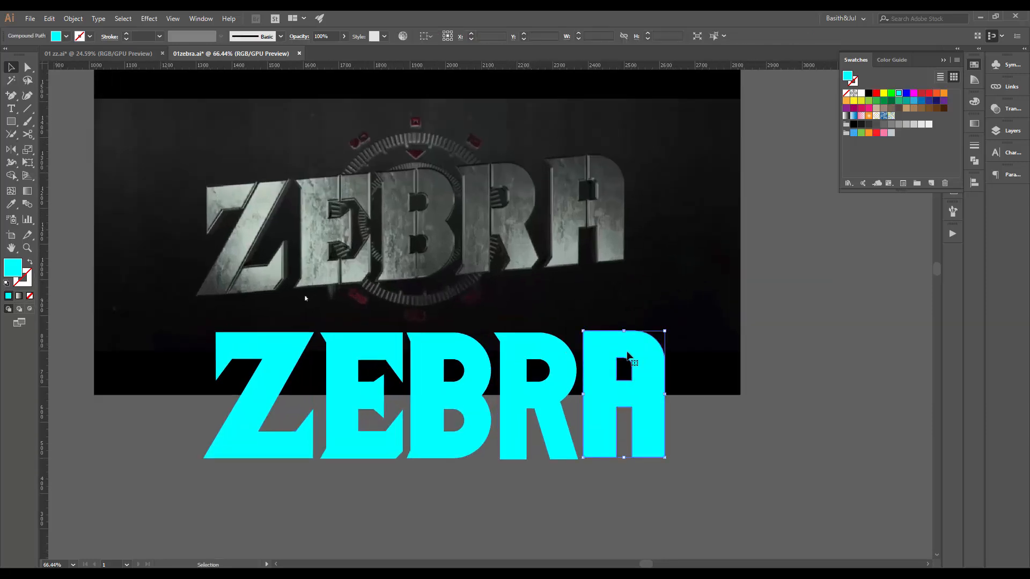
drag(617, 323, 749, 338)
key(plus)
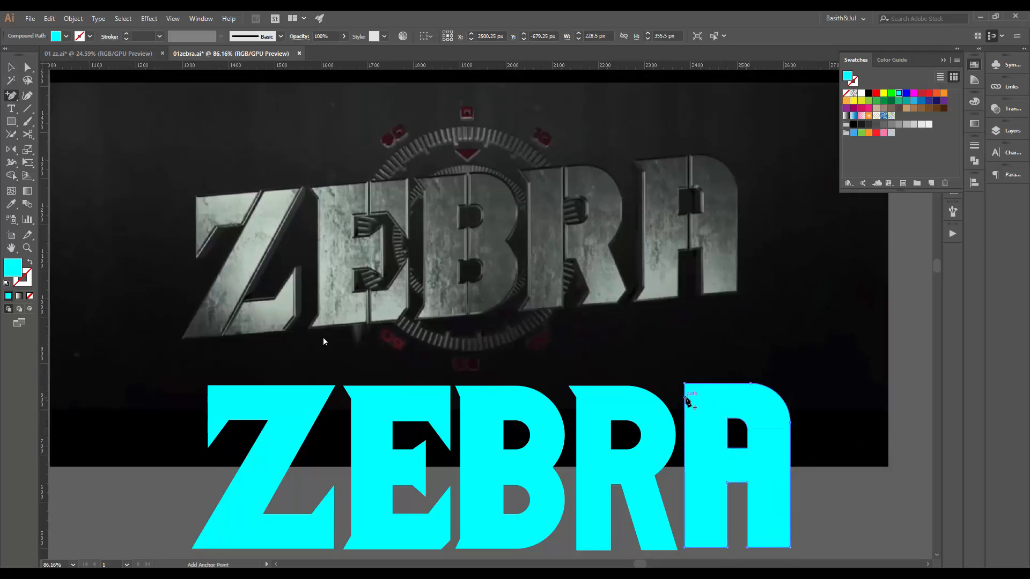
key(a)
click(685, 383)
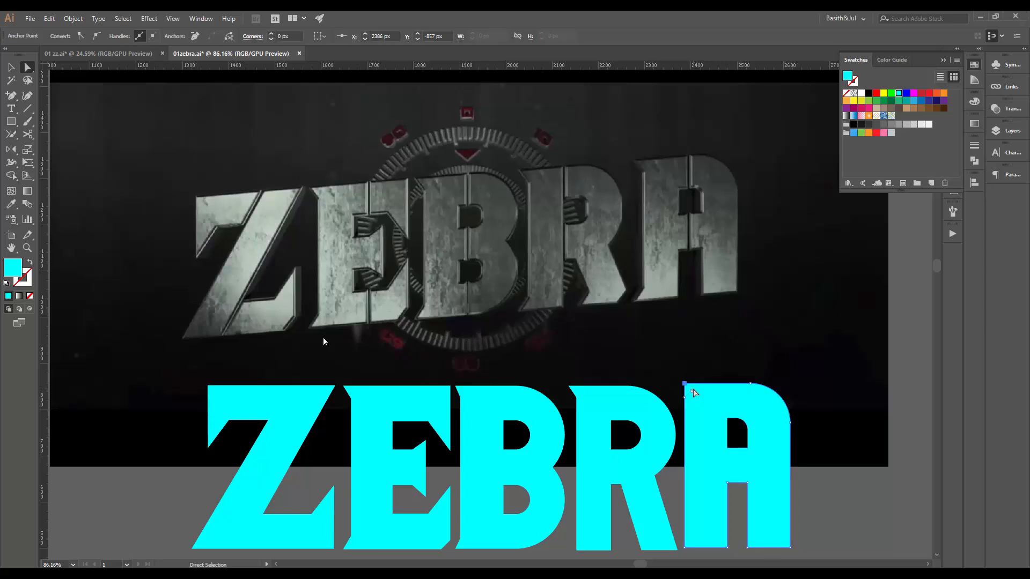
key(shift+Left)
key(shift+Left)
Add an anchor point above the A's lower-left corner, and move that corner about 19 px outward to match the upper serif
drag(697, 529, 681, 494)
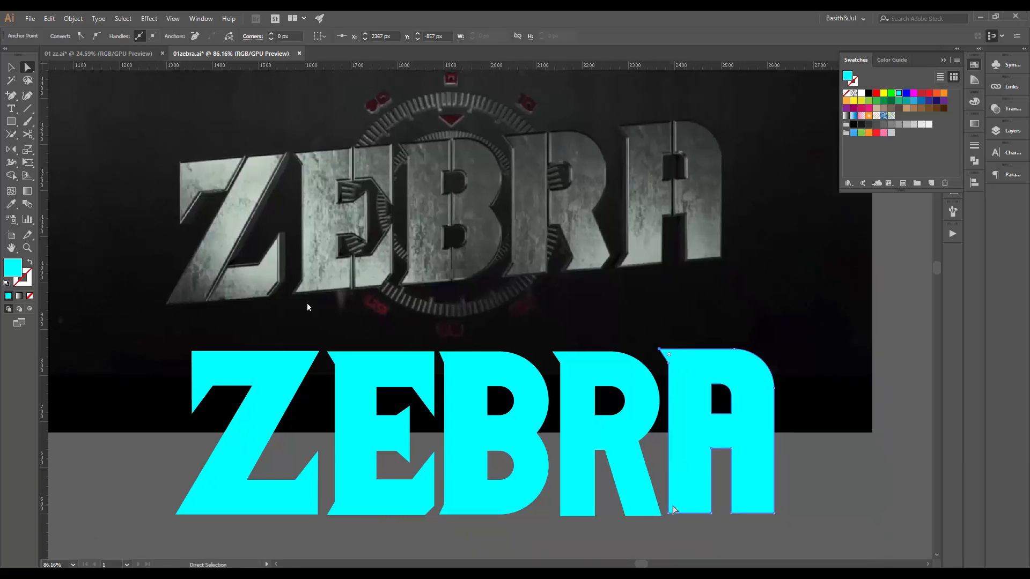
key(plus)
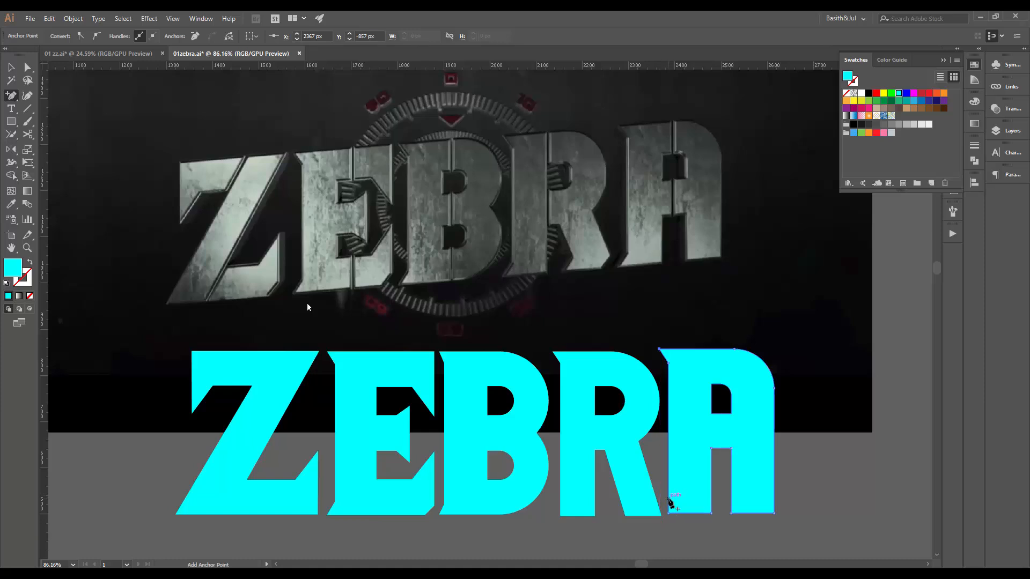
click(668, 498)
key(a)
click(668, 512)
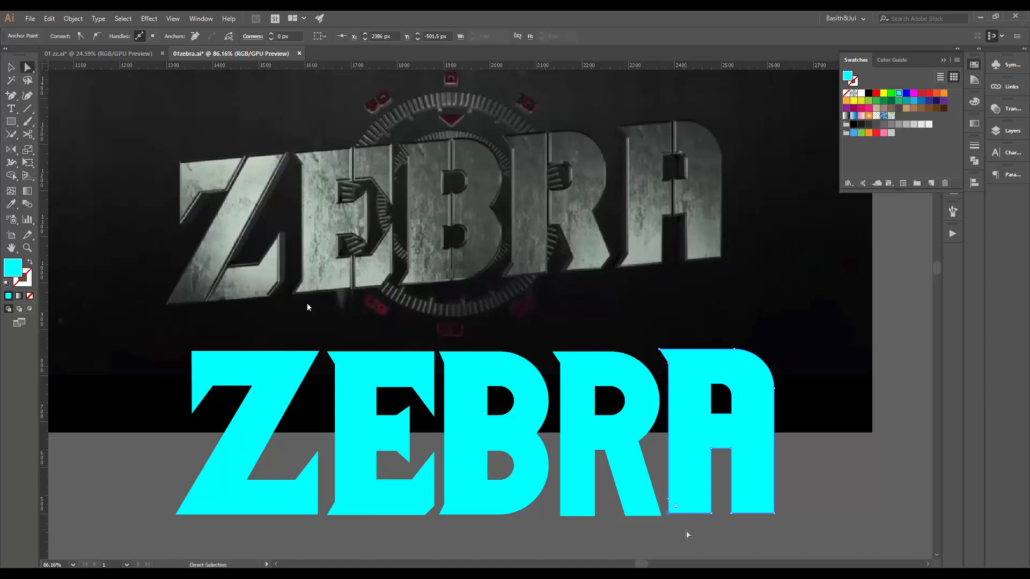
key(shift+Left)
Shift the letter A about 20 px to the right to restore its gap from the R
key(v)
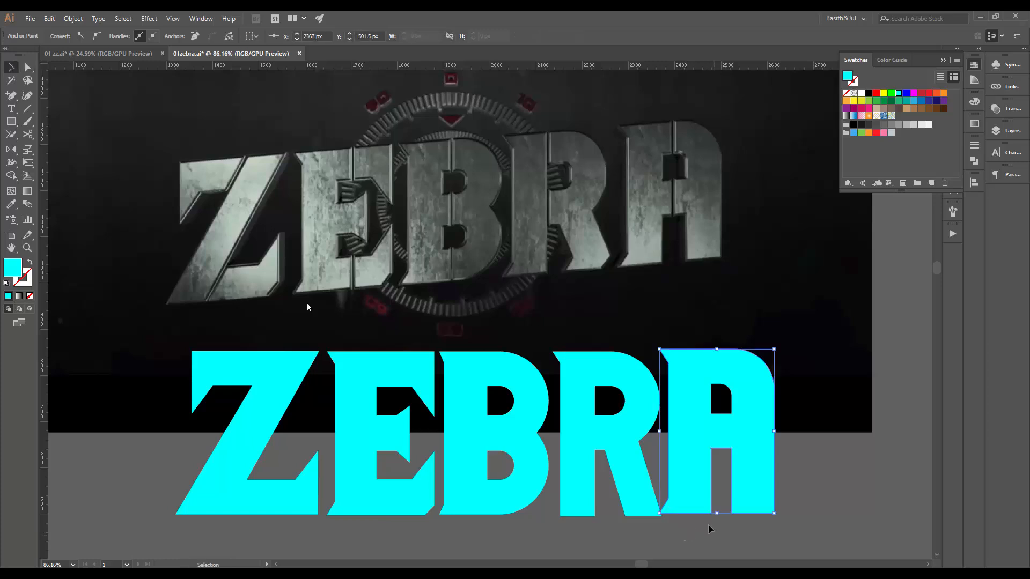
click(690, 470)
key(shift+Right)
key(shift+Right)
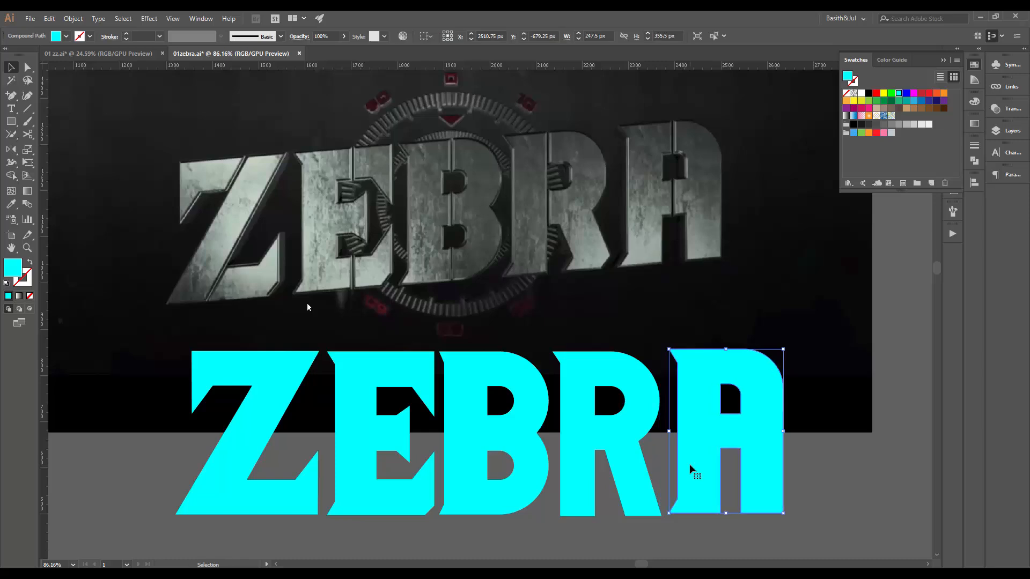
Add anchor points near the foot of the R's slanted leg, one on each side edge
click(641, 483)
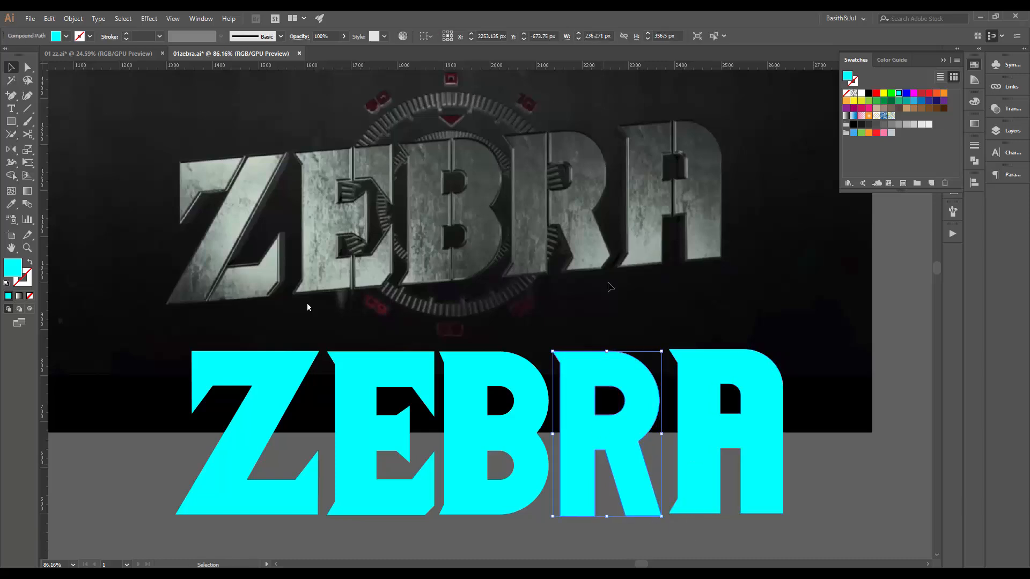
key(plus)
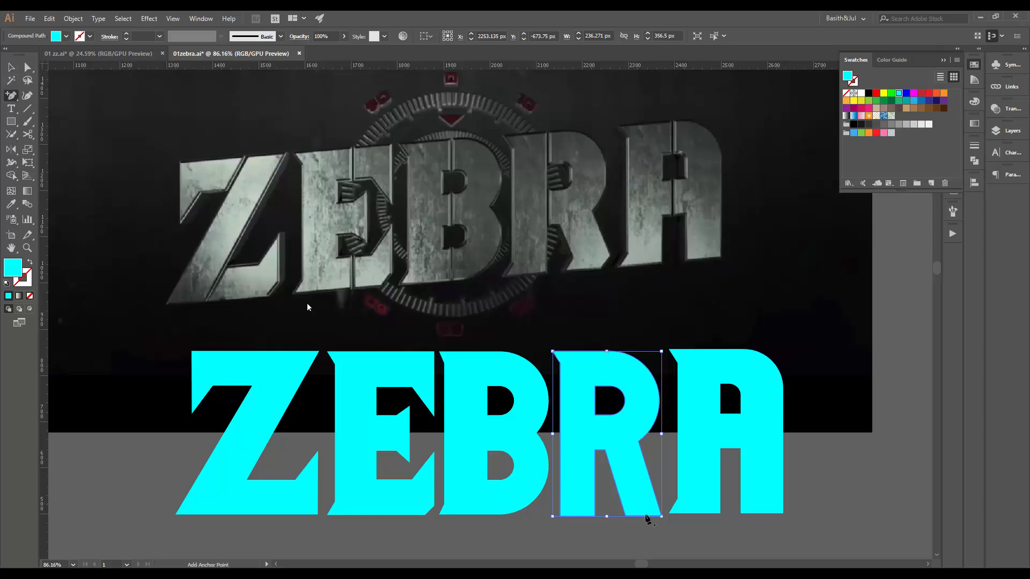
click(658, 503)
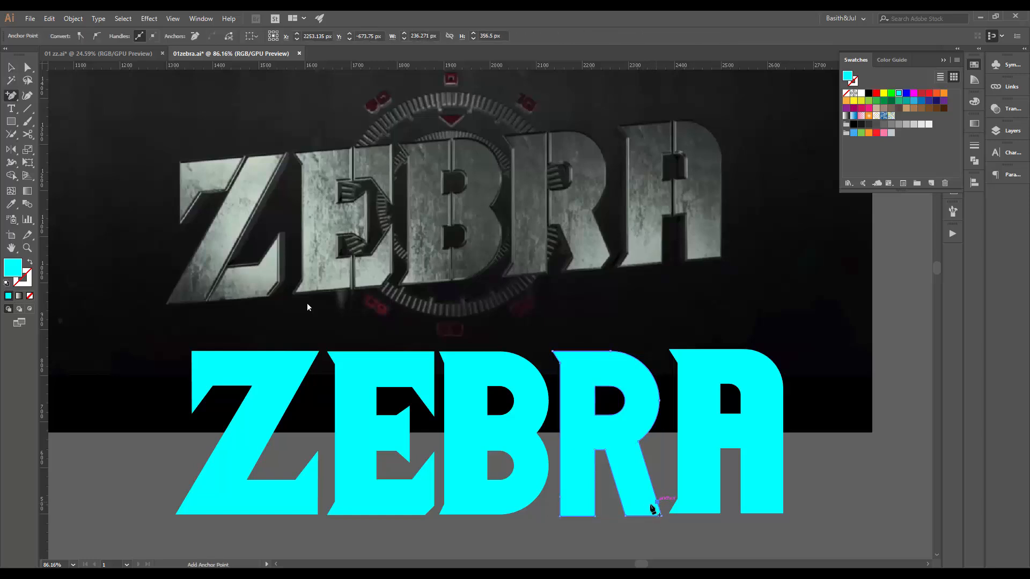
key(a)
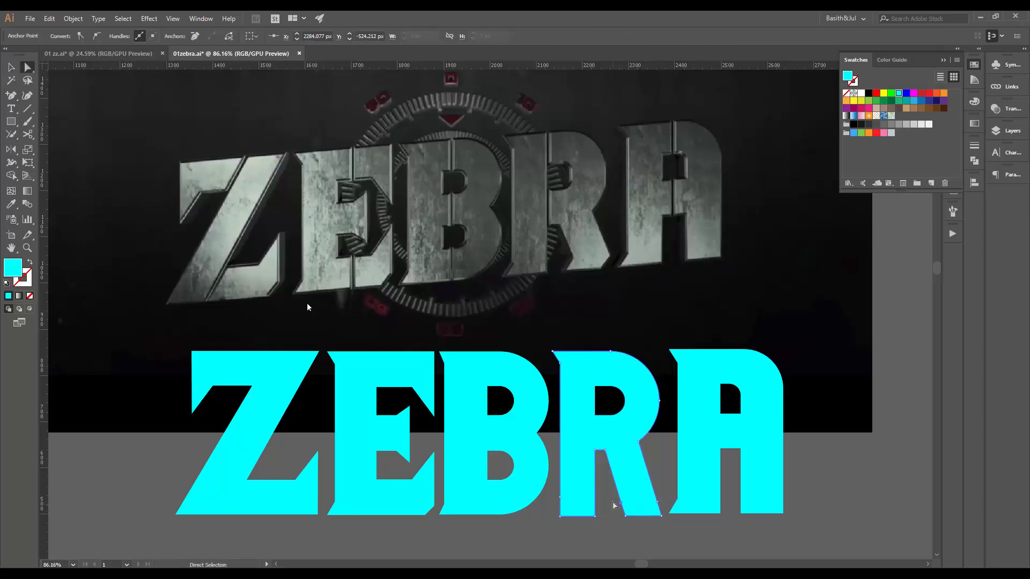
Level the two anchor points on the R's leg with a non-uniform Scale of 100% horizontal and 0% vertical
key(s)
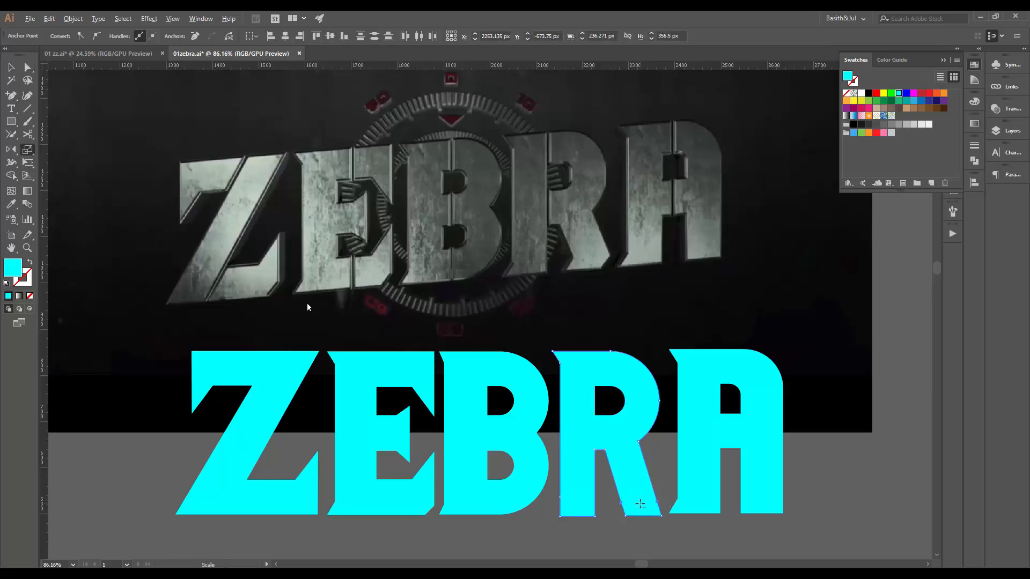
alt+click(640, 504)
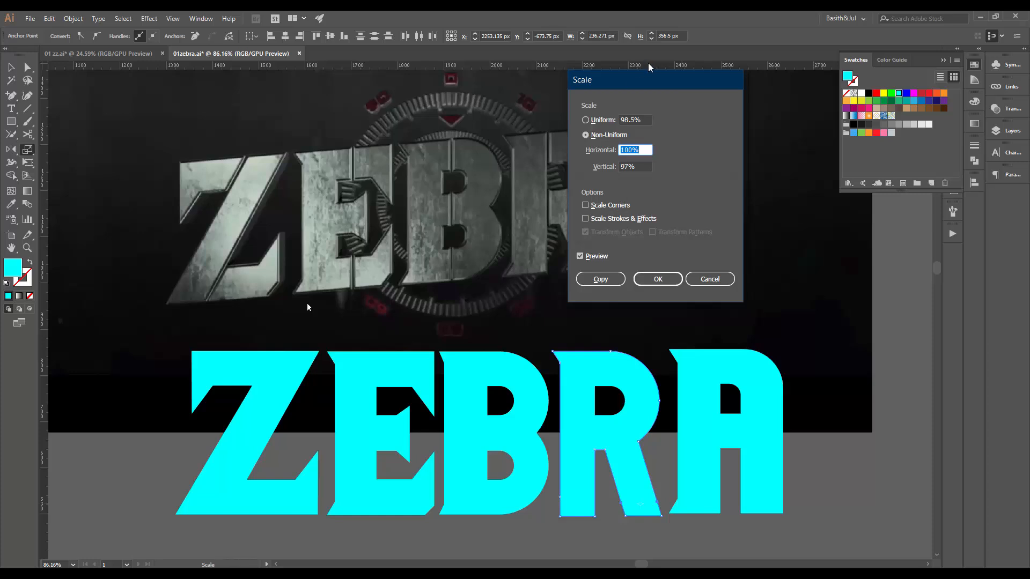
drag(649, 75, 820, 83)
click(804, 174)
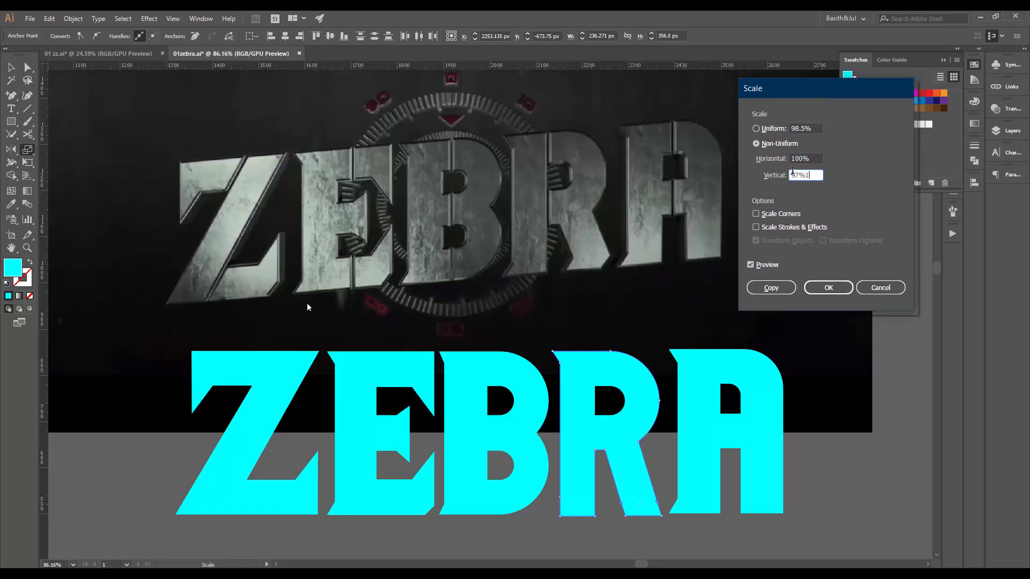
double_click(791, 172)
drag(815, 159, 779, 152)
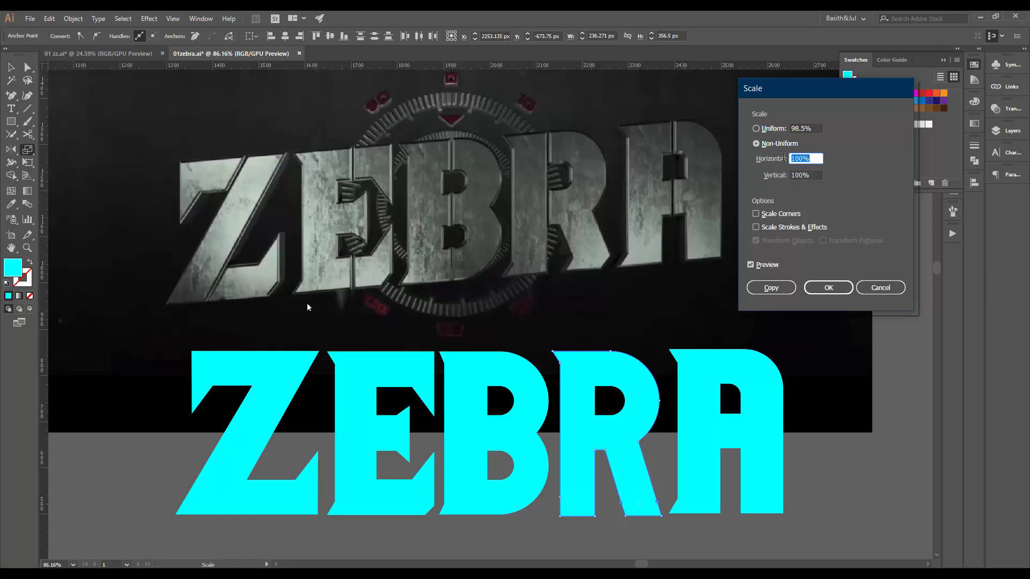
double_click(806, 173)
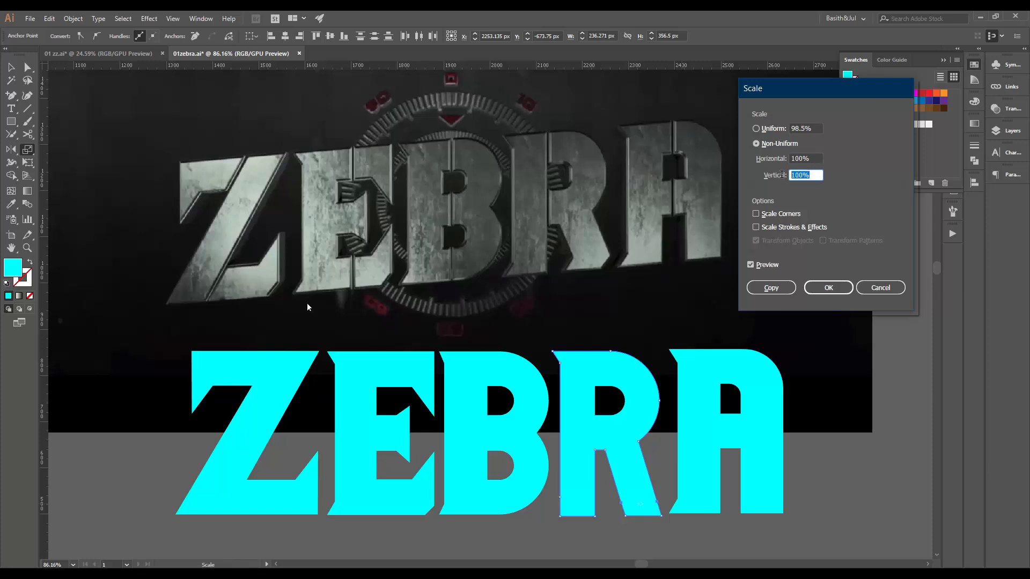
text(0)
click(811, 158)
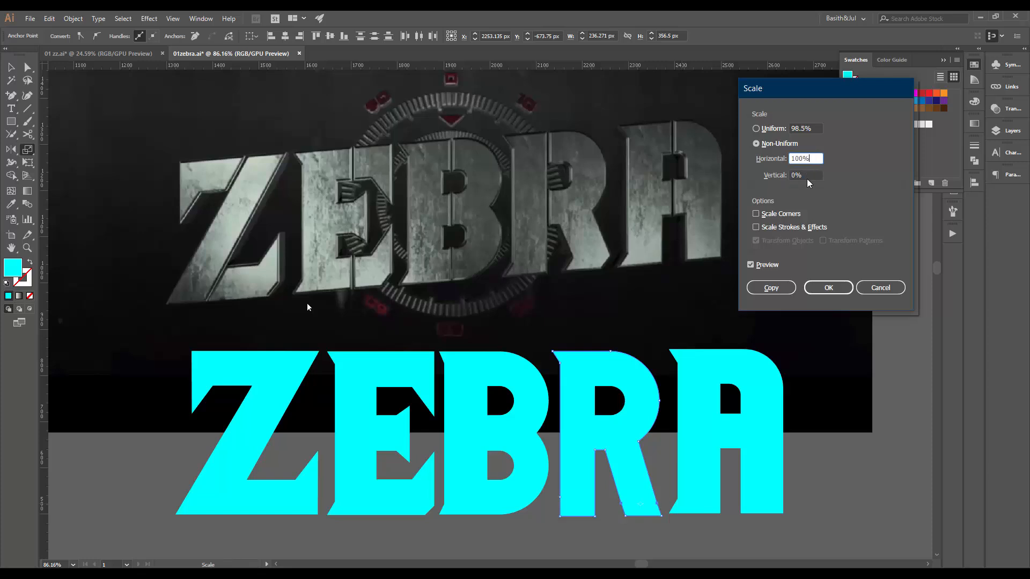
click(829, 288)
Examine the anchor points on the R's leg and compare its foot with the R in the reference title
scroll(622, 515, up, 5)
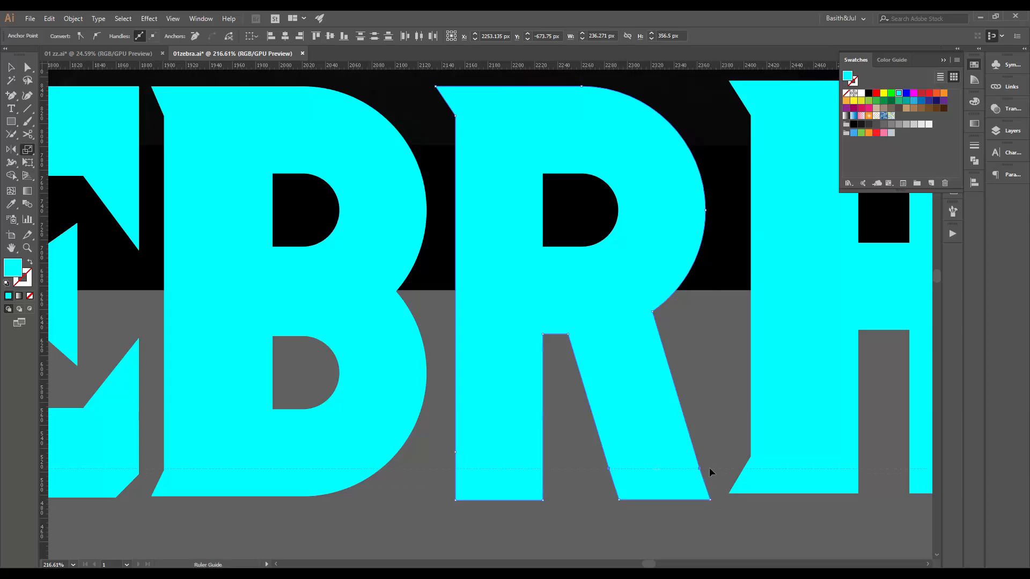
scroll(709, 472, down, 5)
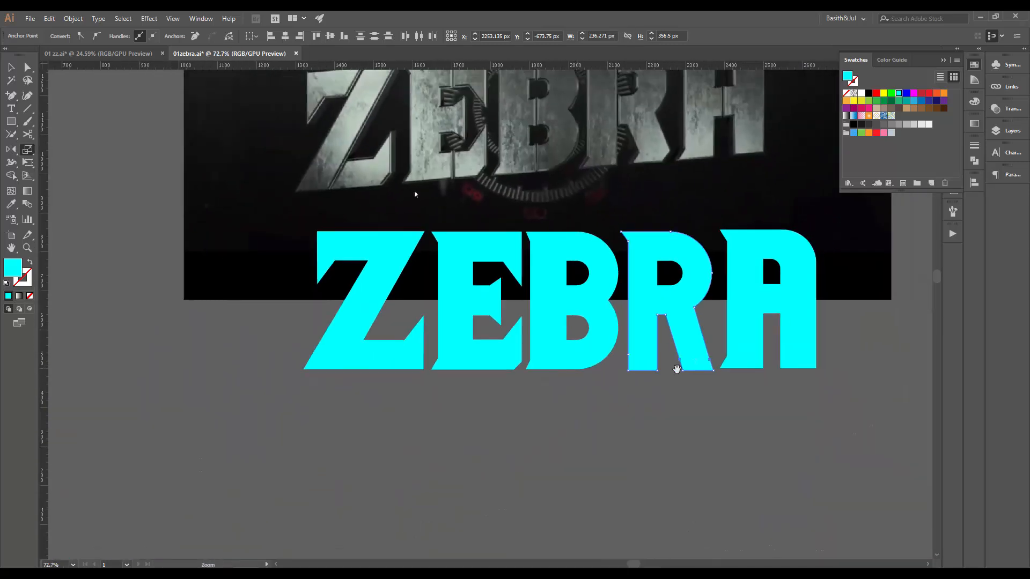
drag(676, 369, 560, 459)
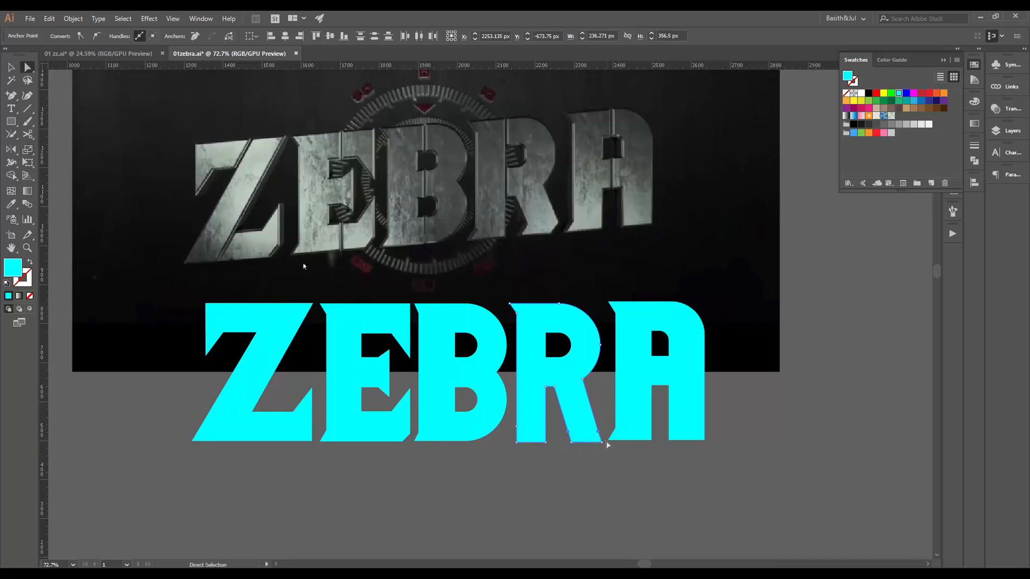
scroll(625, 425, up, 2)
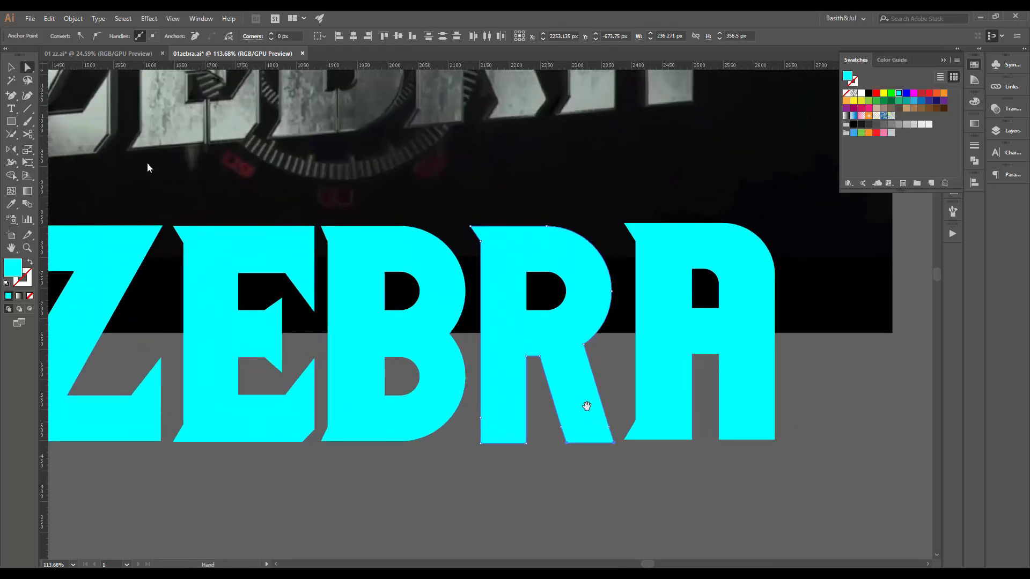
drag(582, 385, 622, 453)
drag(632, 386, 623, 435)
drag(624, 436, 639, 460)
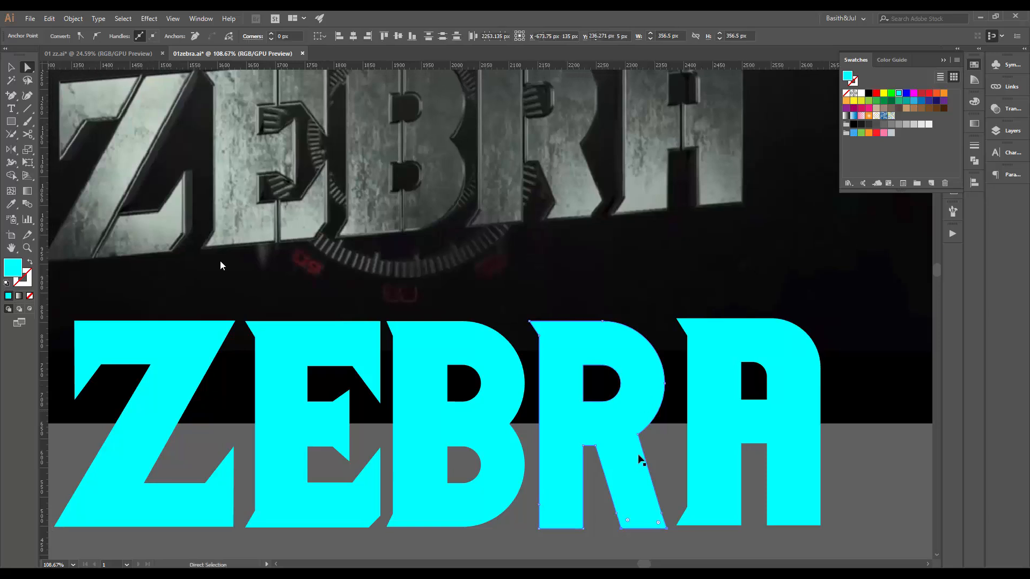
Give all five ZEBRA letters a black stroke
key(v)
click(610, 503)
click(617, 503)
drag(858, 456, 147, 459)
click(89, 36)
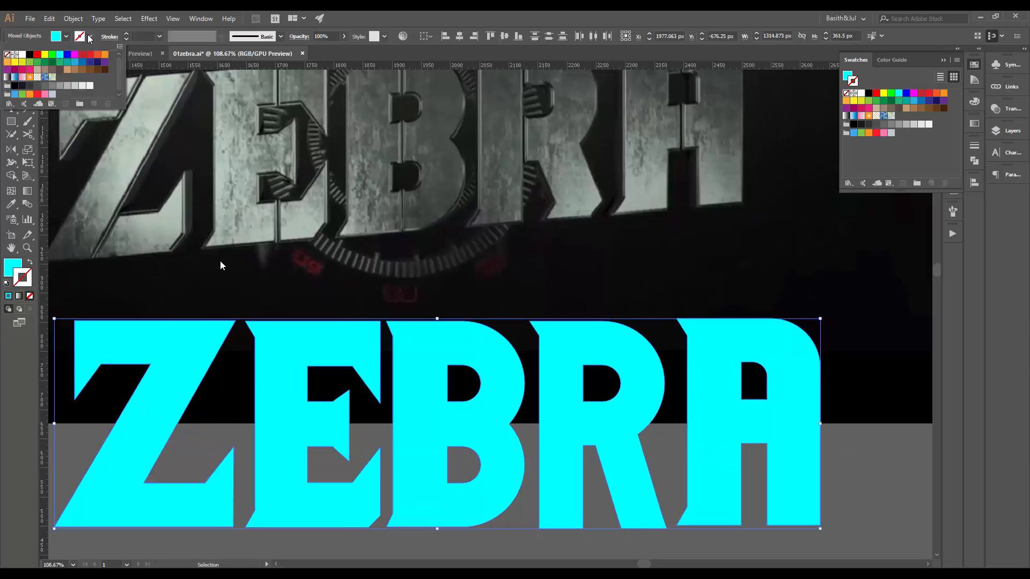
click(31, 58)
click(901, 496)
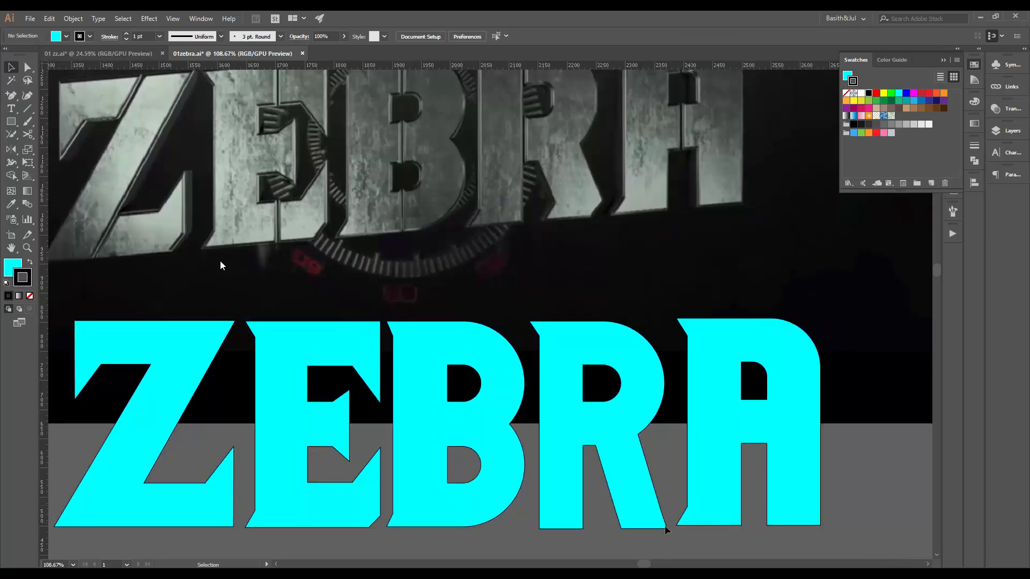
Set the stroke weight of all ZEBRA letters to 6 pt
click(575, 468)
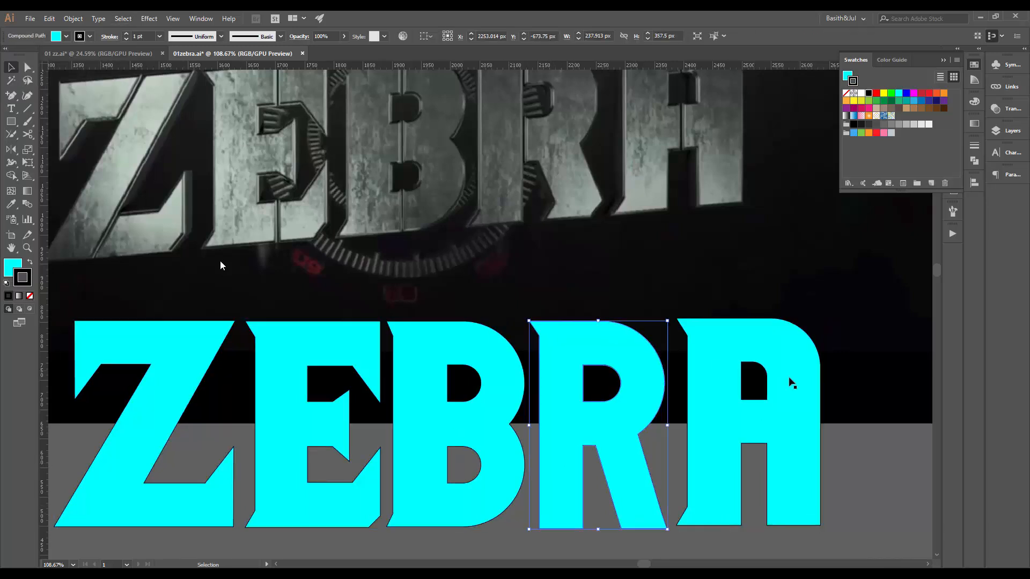
key(ctrl+a)
click(126, 33)
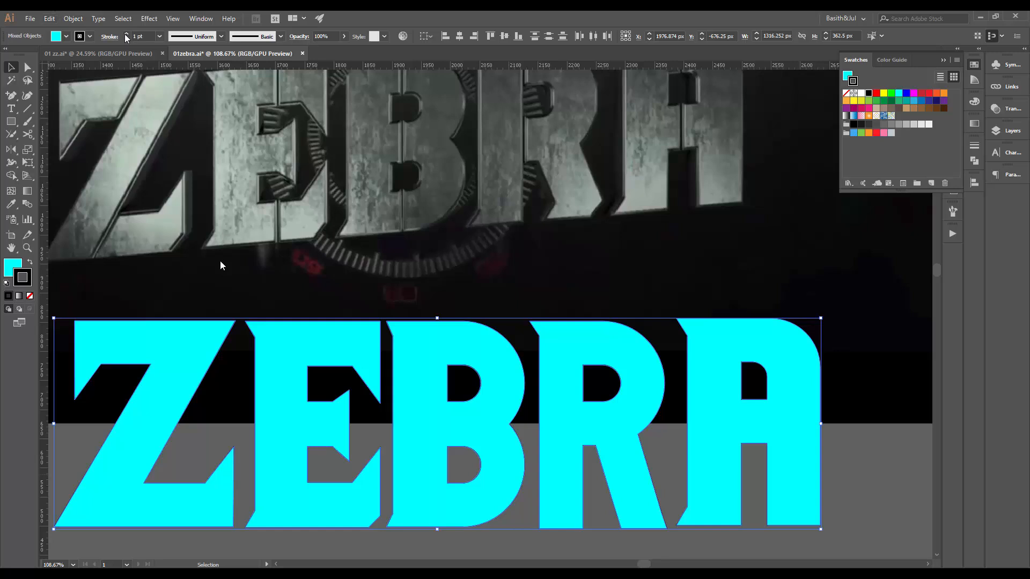
click(126, 34)
click(126, 34)
click(125, 34)
click(126, 34)
click(846, 492)
drag(865, 499, 836, 449)
drag(191, 211, 219, 233)
Shift the two bottom anchor points of the R's slanted leg to the left so its foot angles inward
key(a)
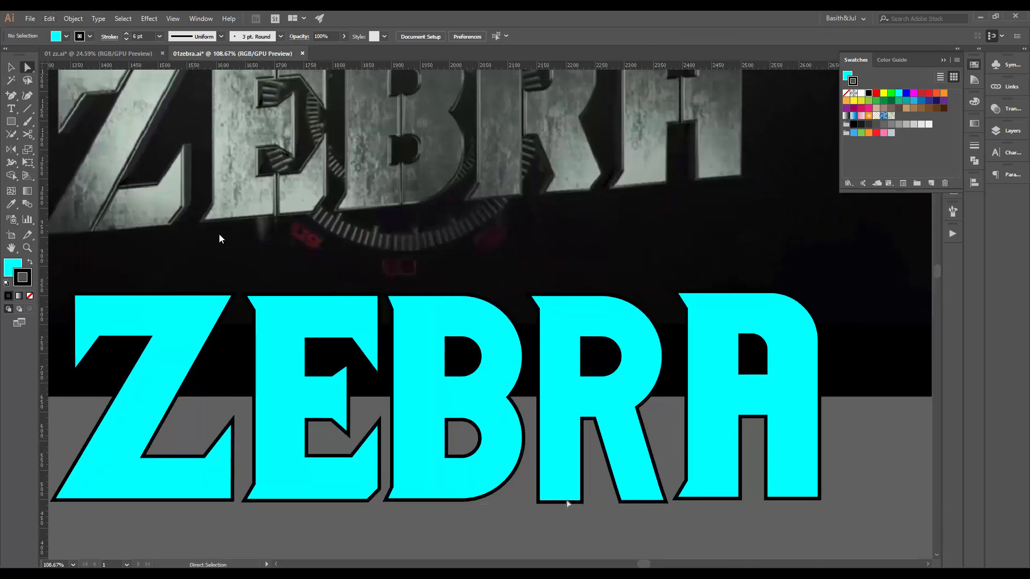
drag(615, 521, 673, 503)
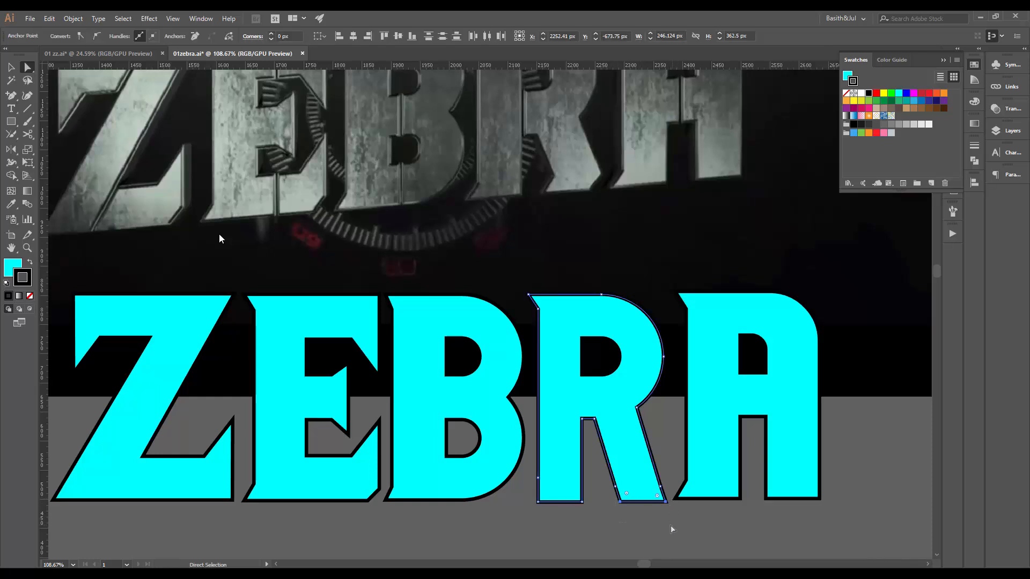
key(shift+Left)
key(shift+Left)
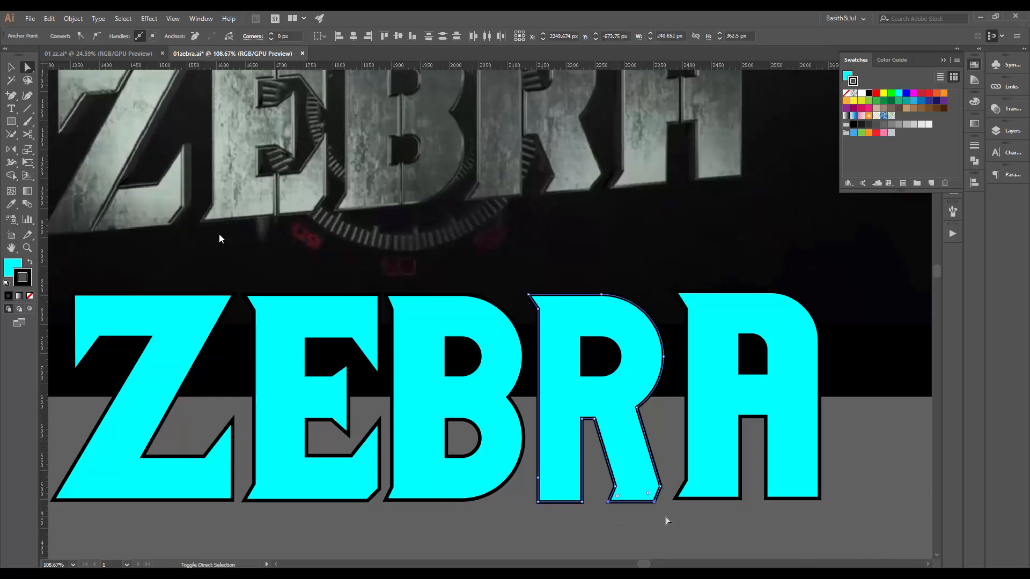
key(shift+Left)
key(Right)
key(Right)
key(Right)
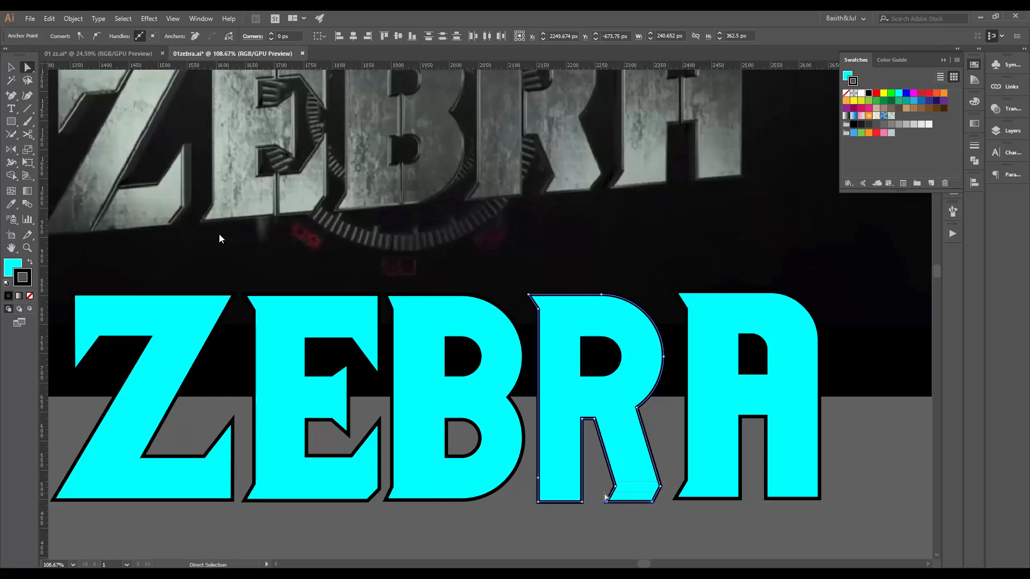
Move the upper pair of anchor points at the foot of the R's leg 4 px to the right
drag(667, 481, 605, 493)
key(Right)
key(Right)
key(Right)
key(Right)
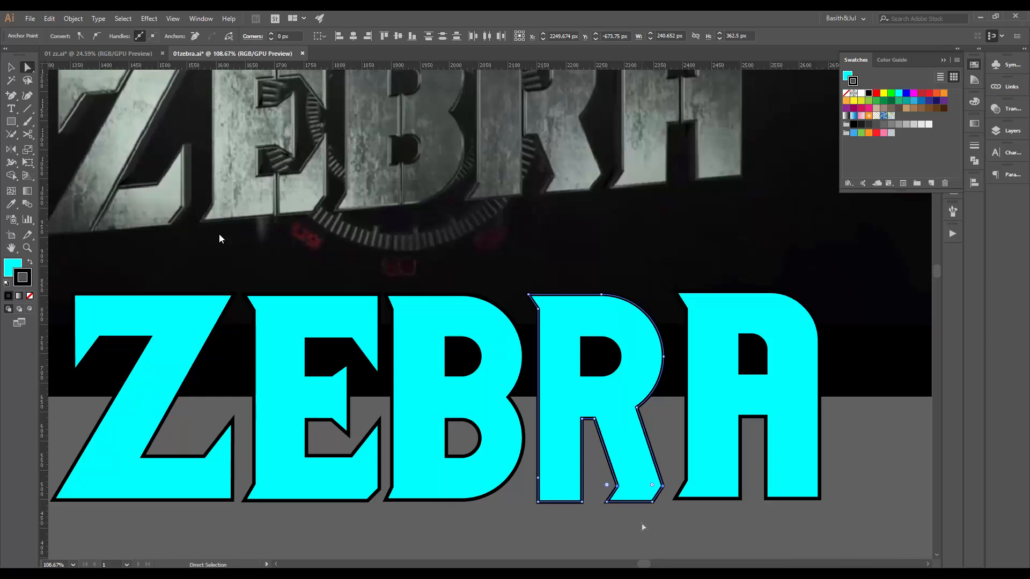
click(652, 526)
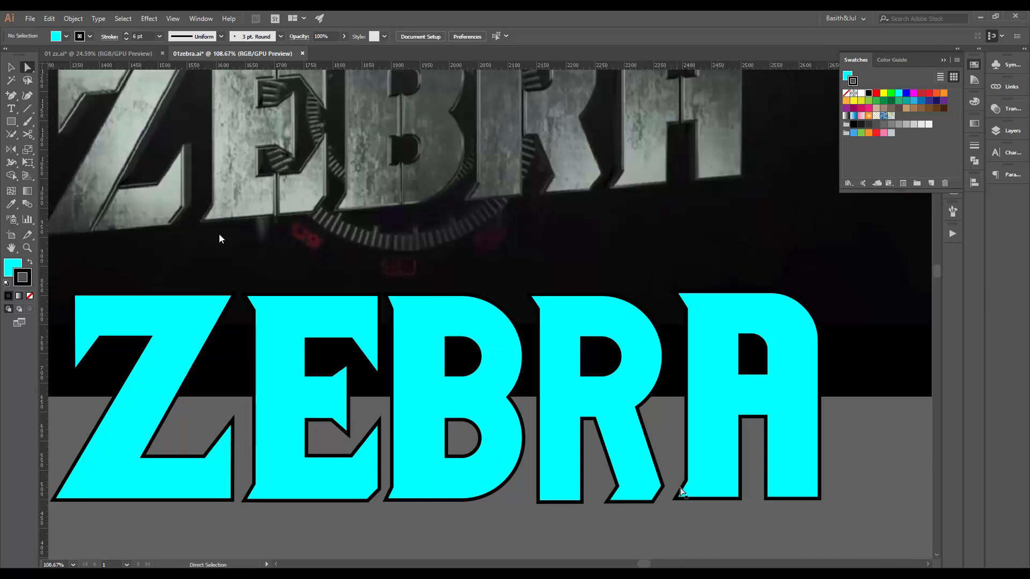
key(v)
drag(714, 483, 707, 491)
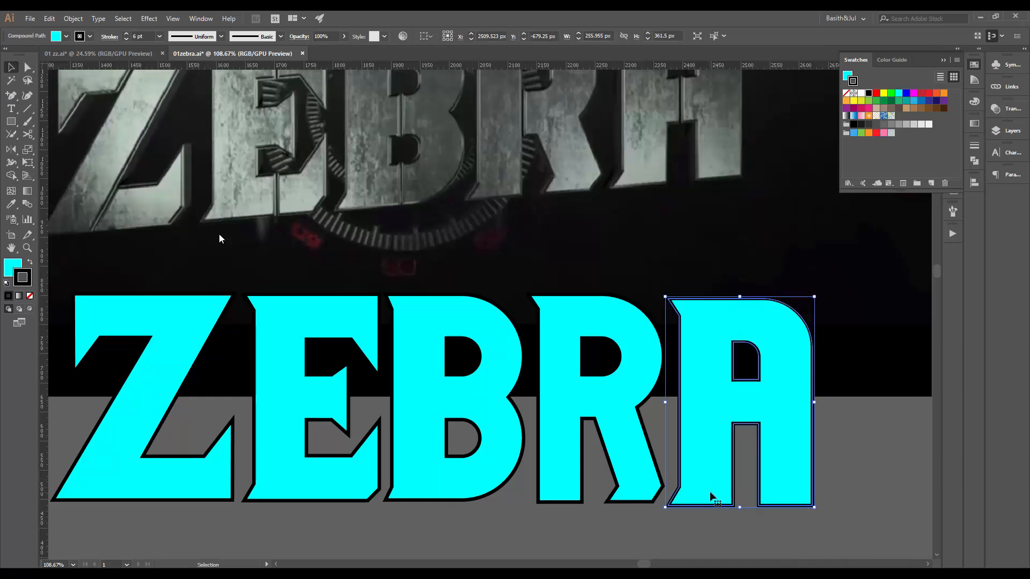
key(ctrl+z)
Lower the notch anchor near the bottom of the A's left edge by about 8 px
key(a)
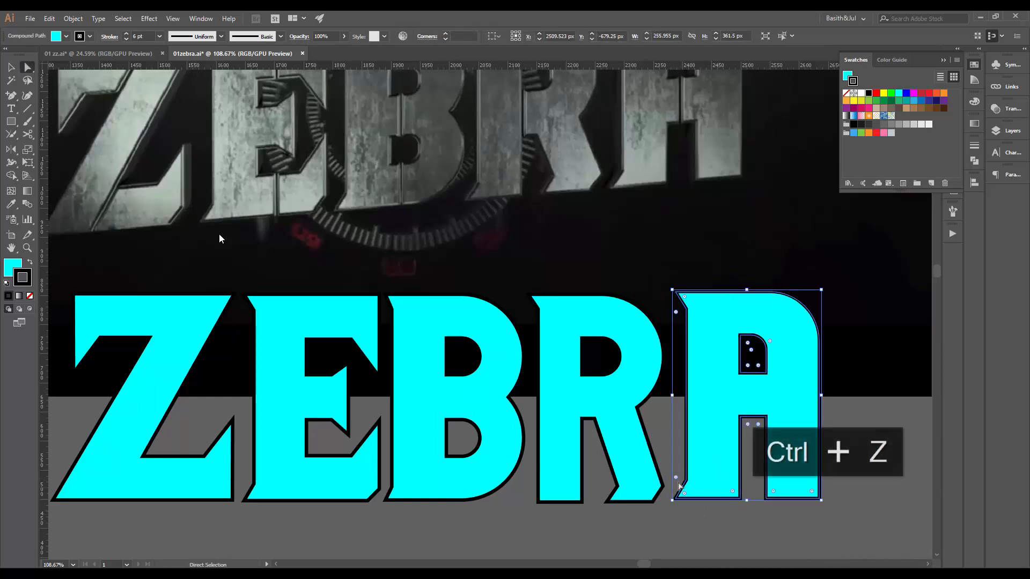
drag(678, 468, 696, 485)
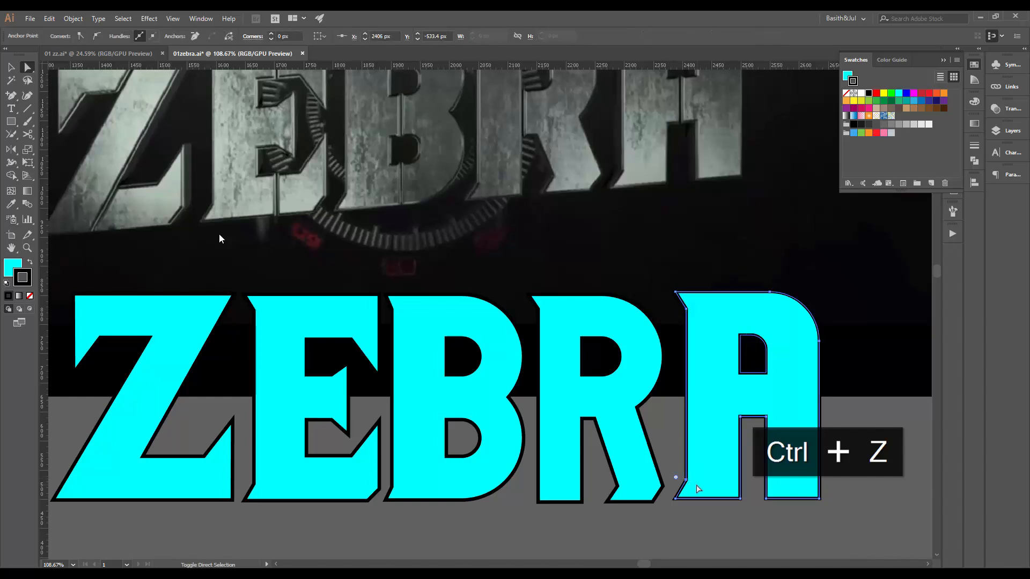
key(Down)
key(Down)
key(Down)
key(Down)
key(Down)
key(Down)
key(Down)
key(Down)
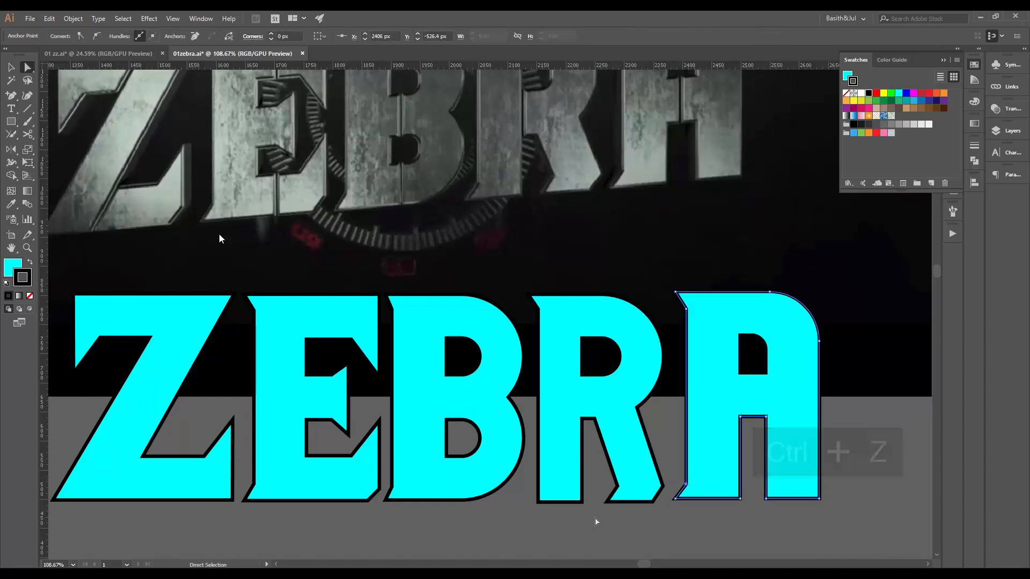
Fine-tune the heights of the R's leg anchors and the A's lower-left notch anchor so they line up
click(630, 512)
drag(663, 483, 604, 494)
click(664, 515)
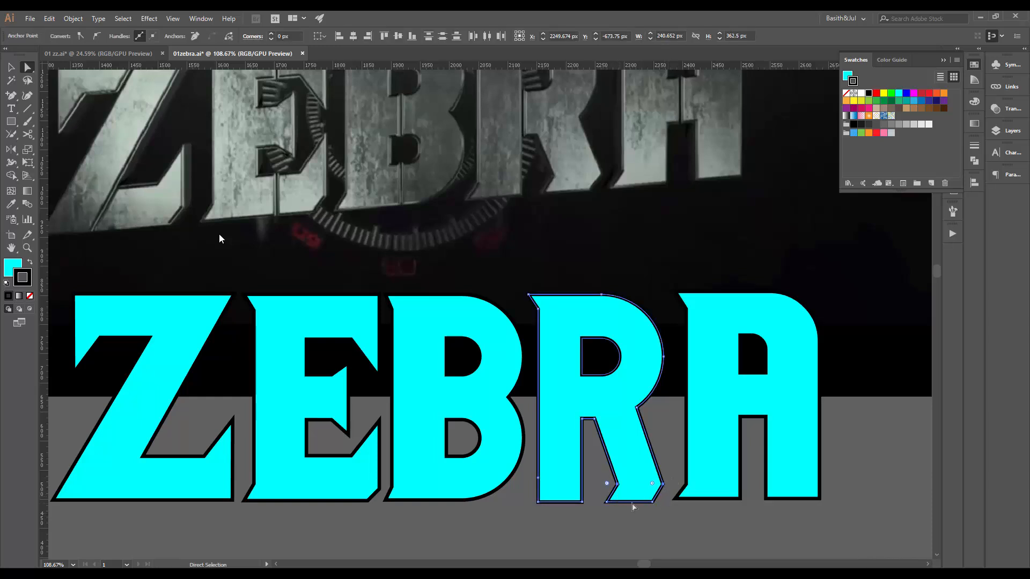
click(668, 517)
drag(678, 476, 692, 497)
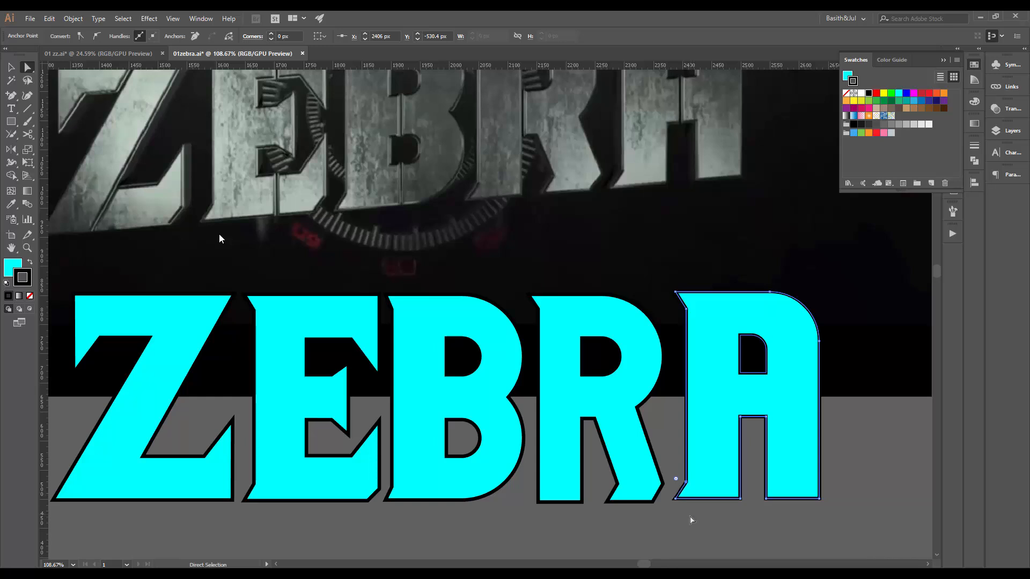
click(668, 518)
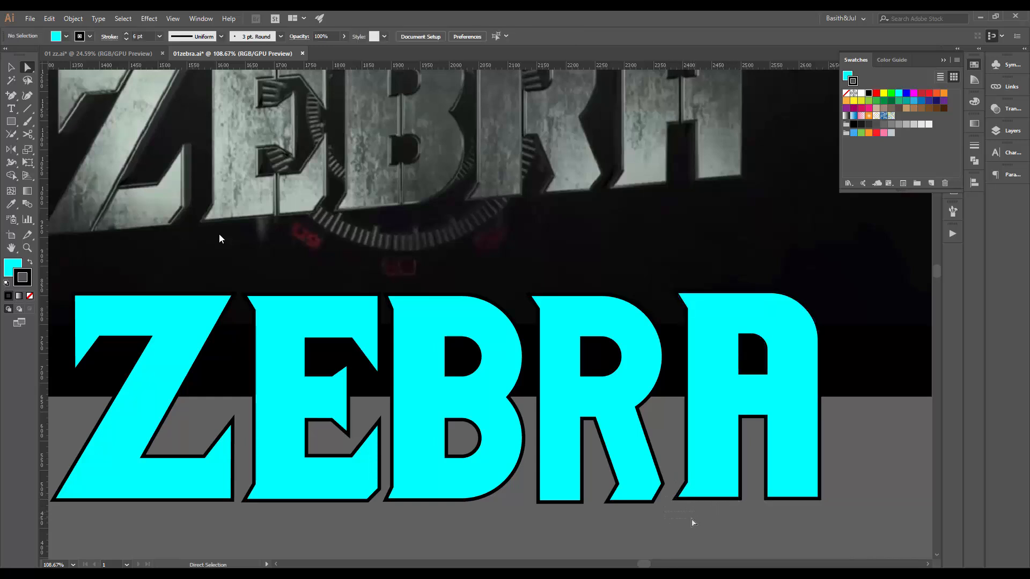
Move the bottom anchor points of the A down 3 px to align its base with the R
drag(828, 495, 827, 490)
key(Down)
key(Down)
key(Down)
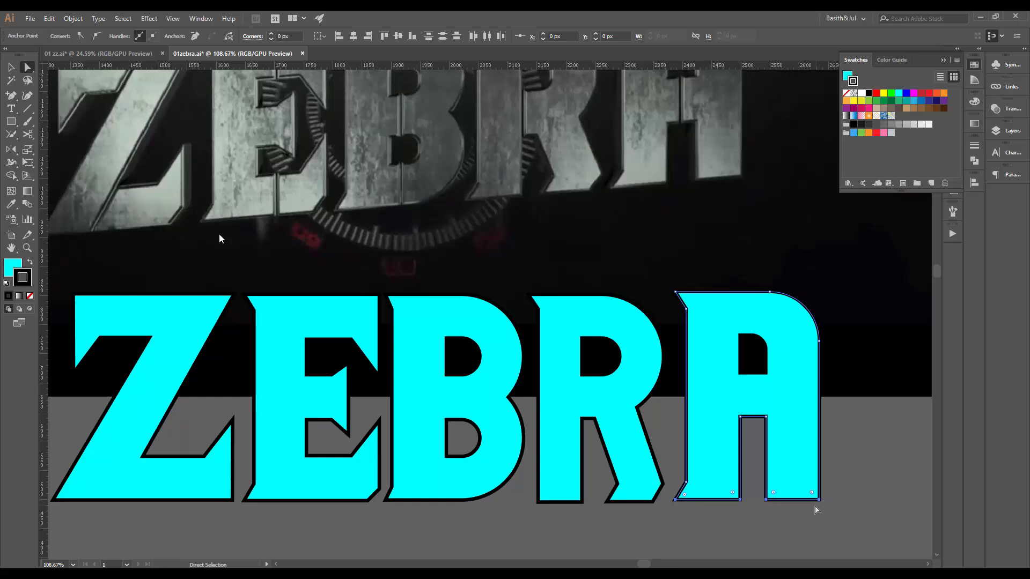
click(787, 518)
key(v)
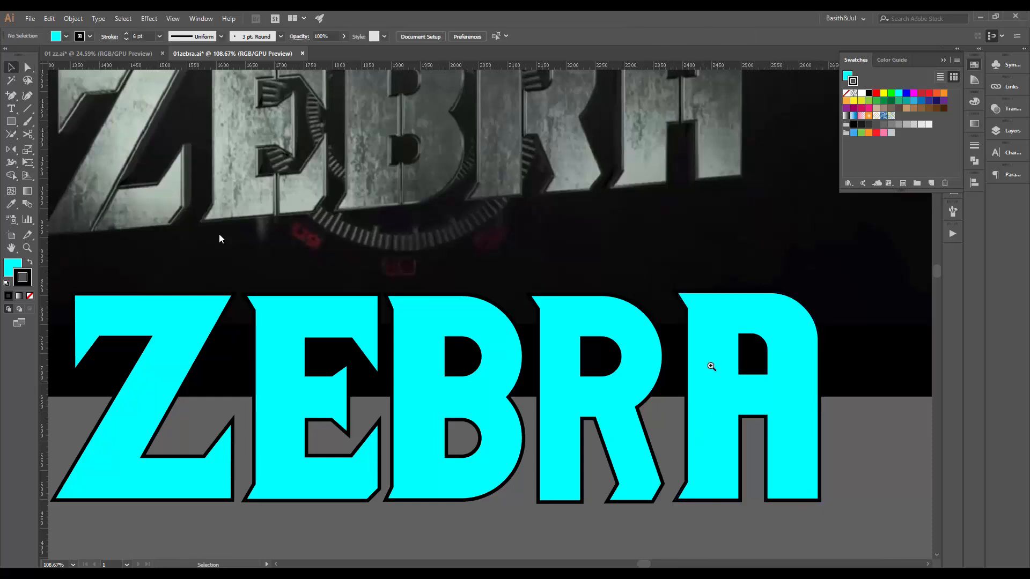
Adjust the upper anchor of the E's bevelled lower-right corner to match the adjacent notch on the B
drag(714, 363, 685, 397)
drag(457, 482, 638, 467)
key(a)
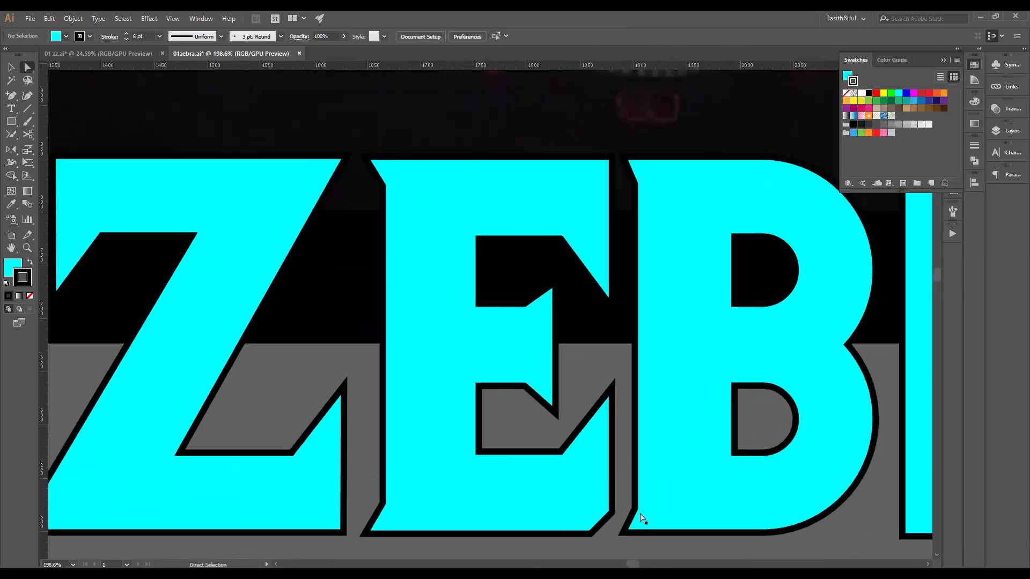
click(608, 517)
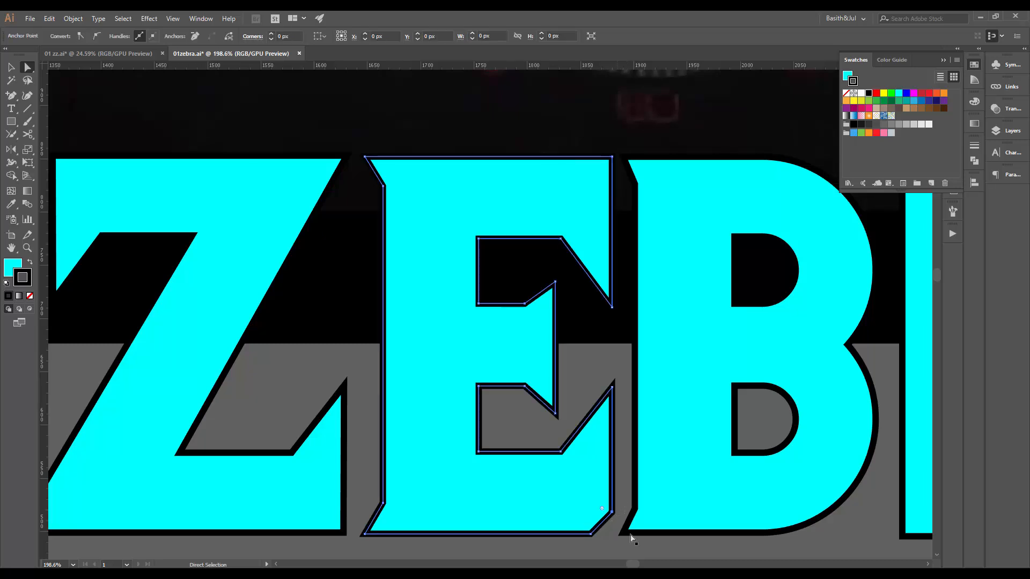
click(623, 502)
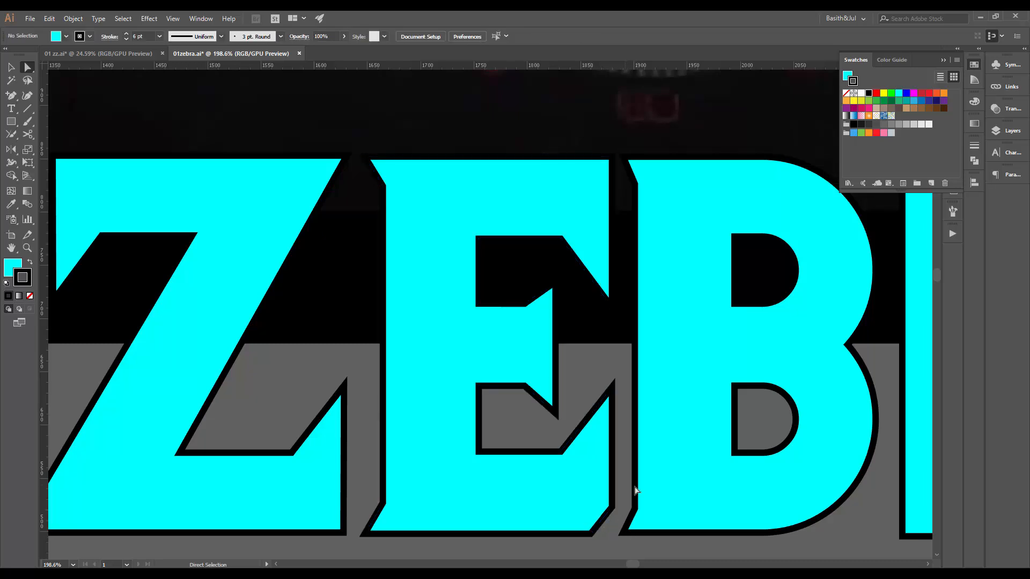
Add an anchor point low on the left edge of the R's stem and delete the extra anchor just above it
drag(637, 376, 509, 239)
drag(509, 239, 452, 279)
drag(567, 386, 472, 394)
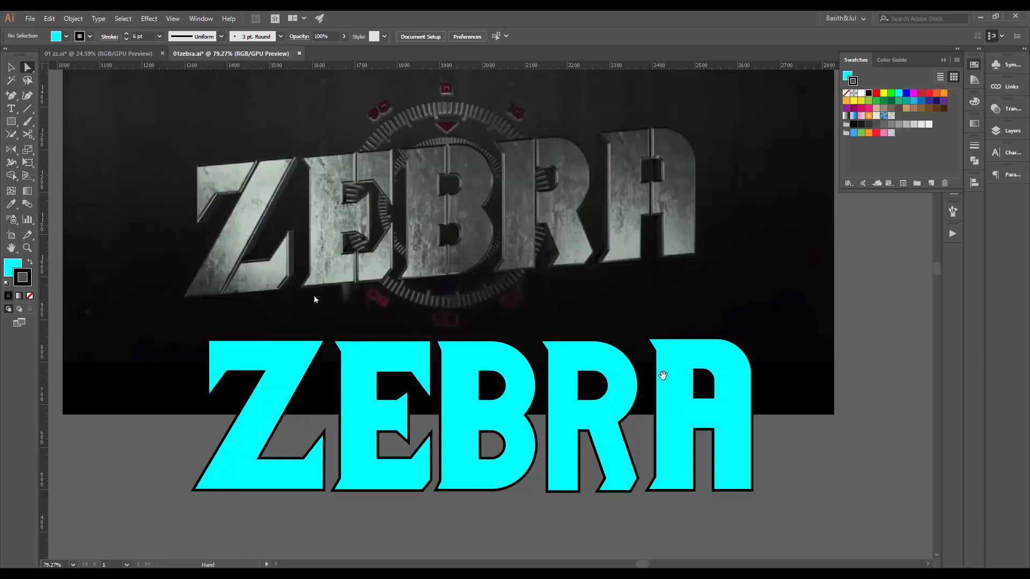
key(plus)
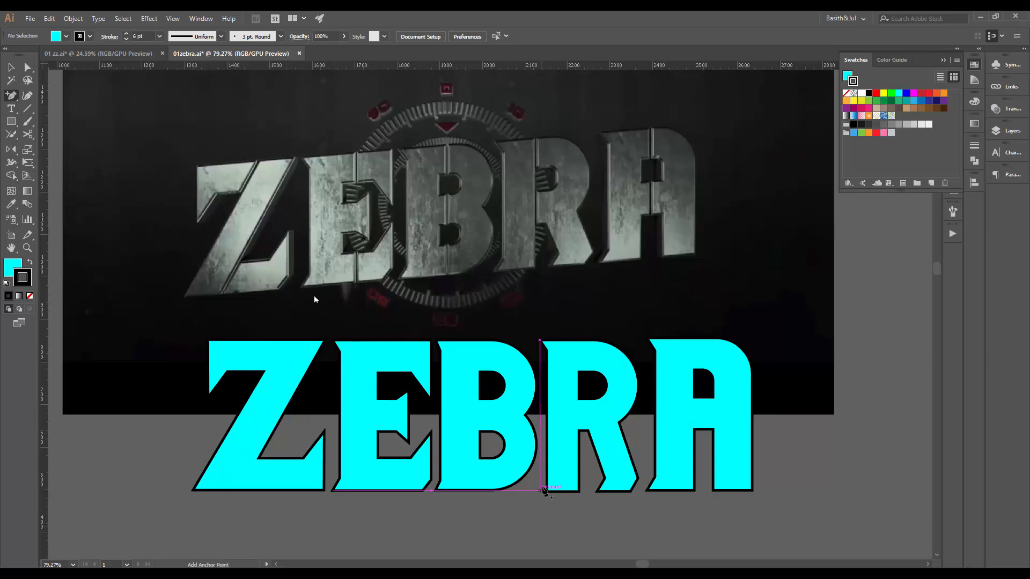
click(547, 479)
key(a)
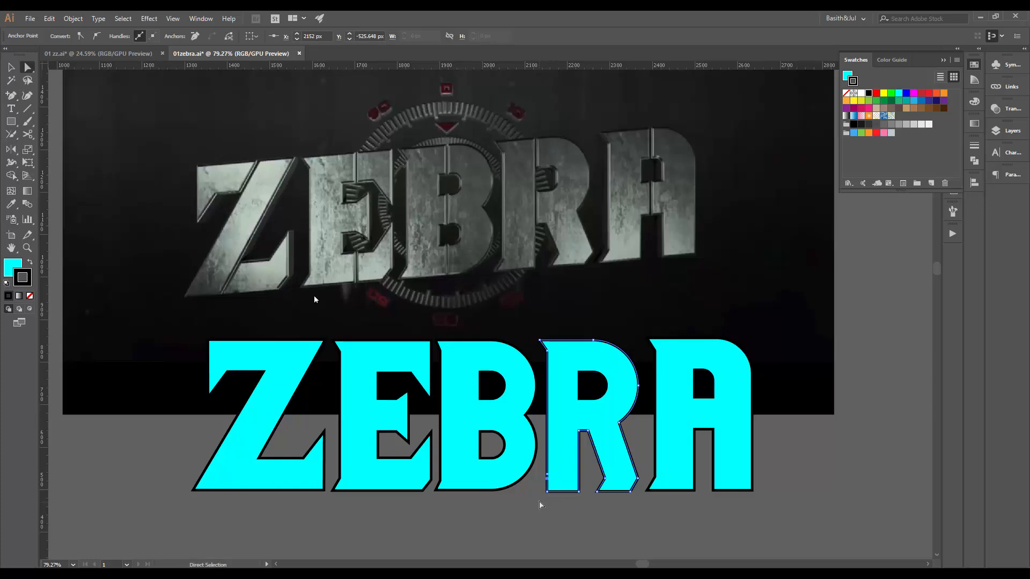
scroll(537, 504, up, 2)
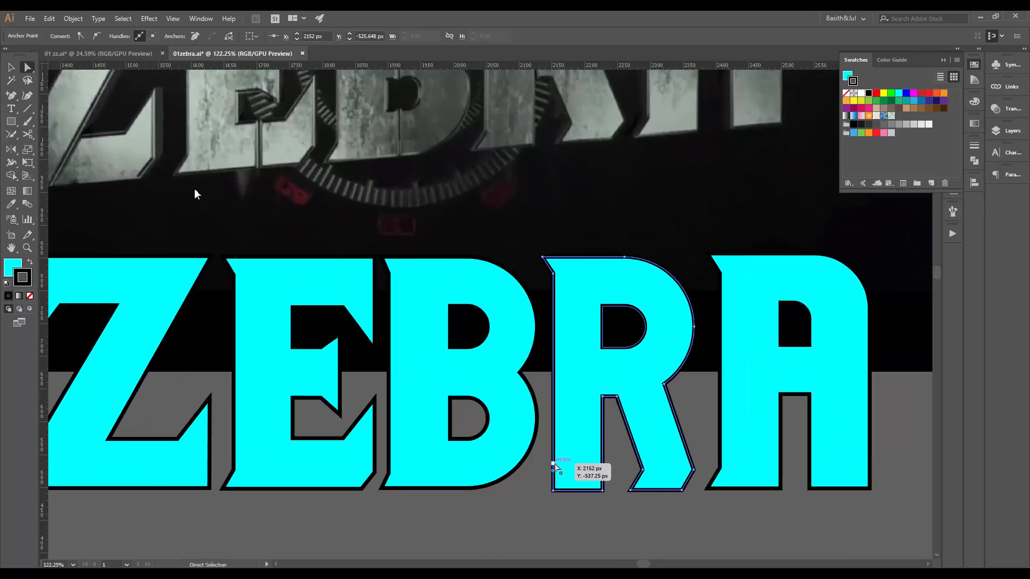
key(minus)
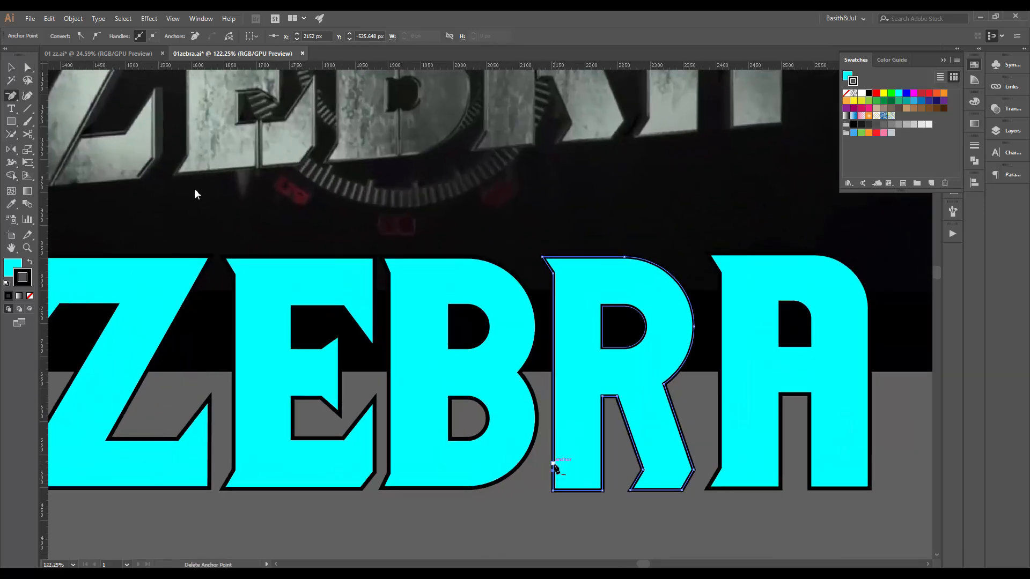
click(553, 463)
Move the bottom-left corner anchor of the R's stem 20 px to the left to form a pointed foot
key(a)
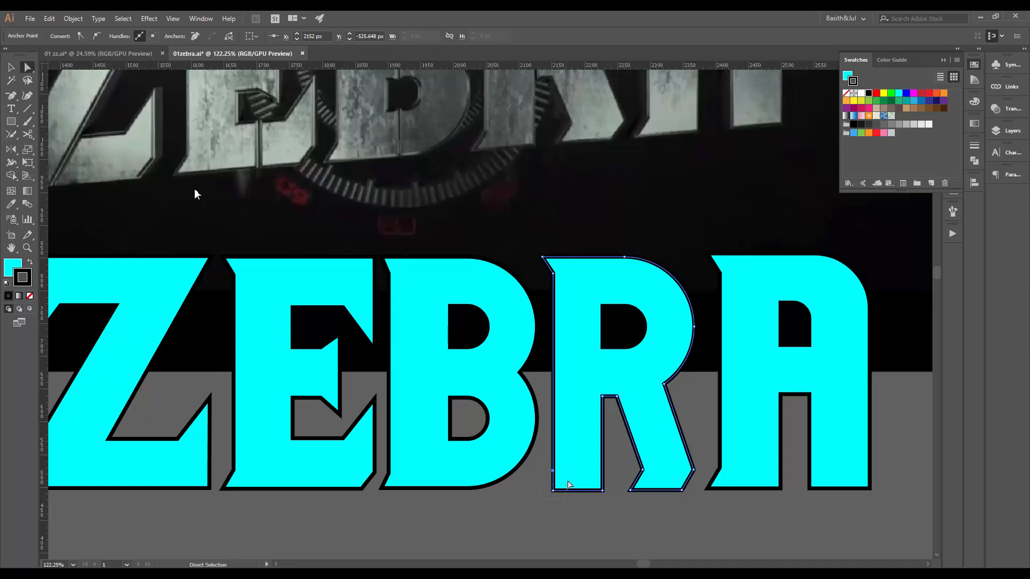
drag(567, 479, 566, 479)
key(shift+Left)
key(shift+Left)
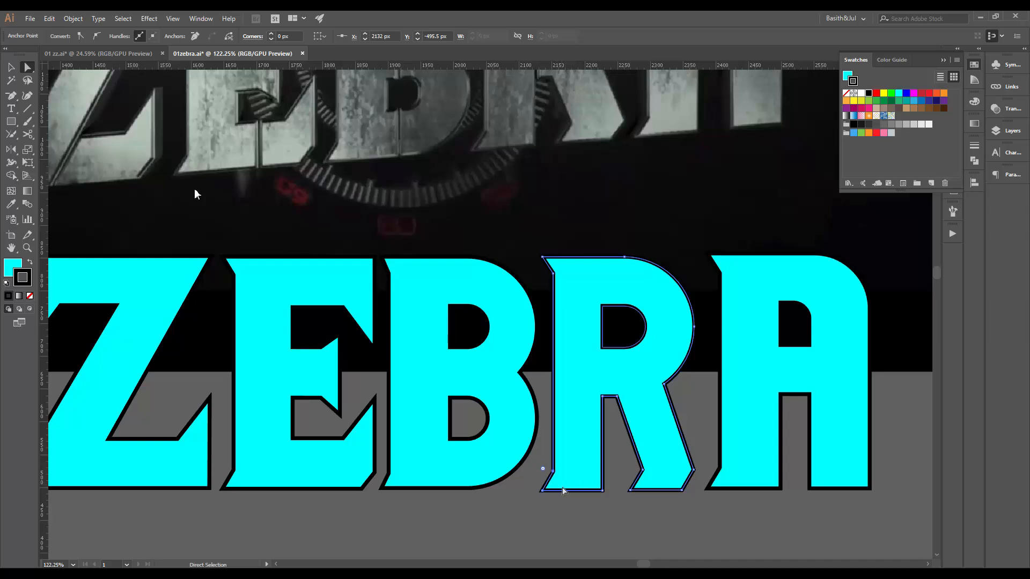
click(606, 497)
Bevel the Z's lower-right corner by adding an anchor on each adjoining edge and deleting the corner anchor
drag(643, 451, 555, 454)
drag(555, 454, 573, 487)
key(ctrl+space)
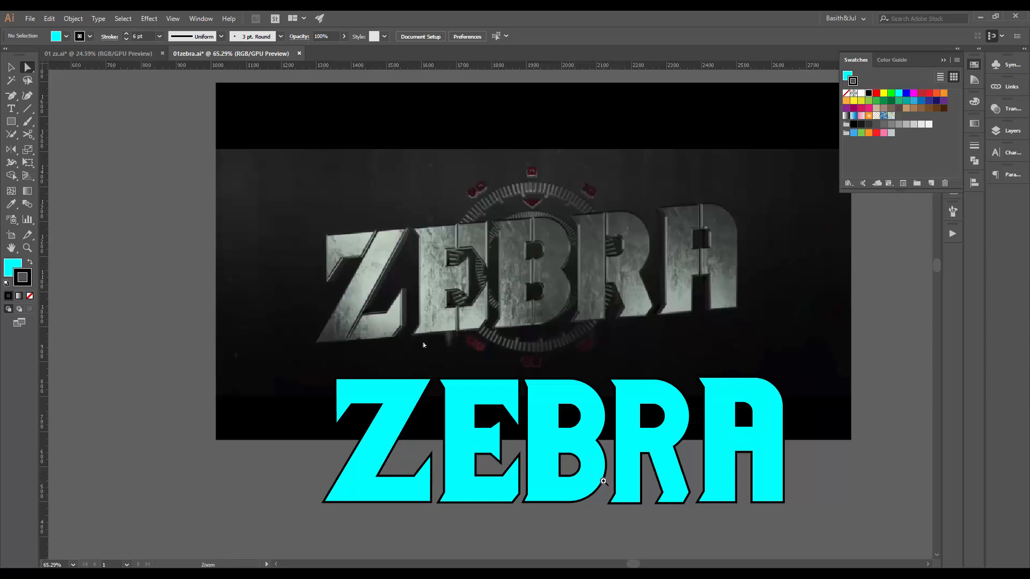
drag(394, 486, 452, 499)
key(plus)
key(ctrl+space)
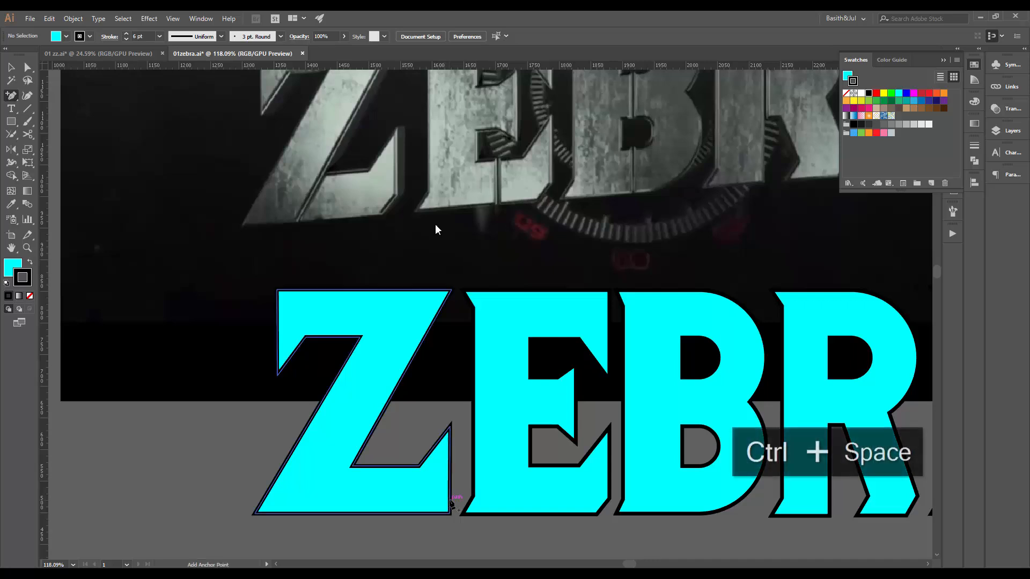
click(450, 495)
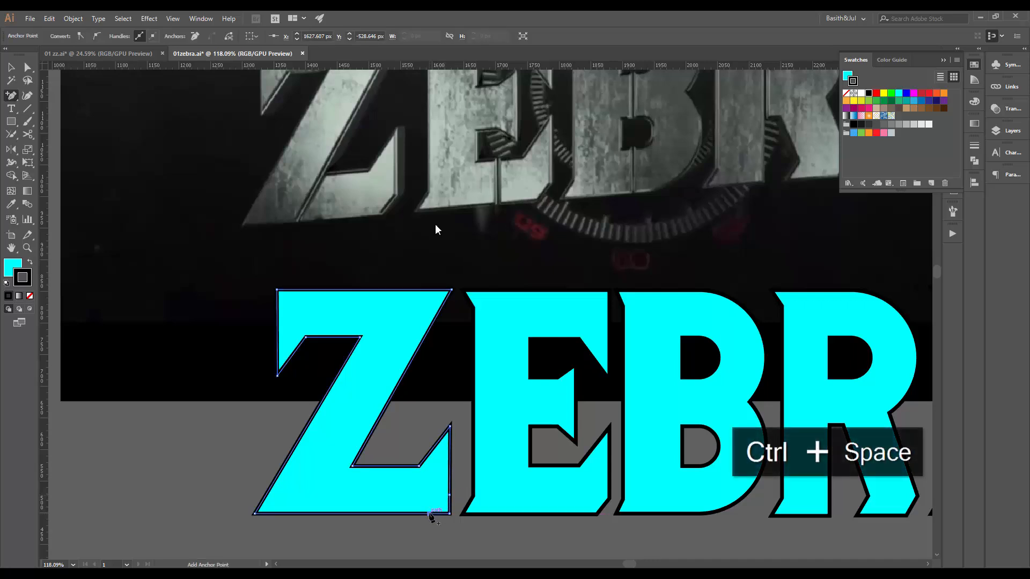
click(428, 514)
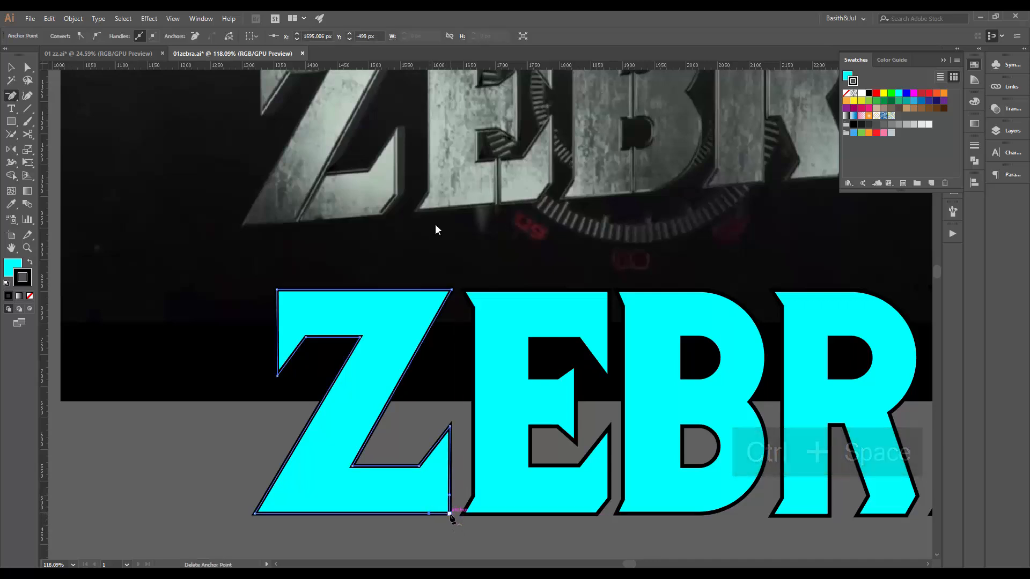
key(minus)
click(449, 513)
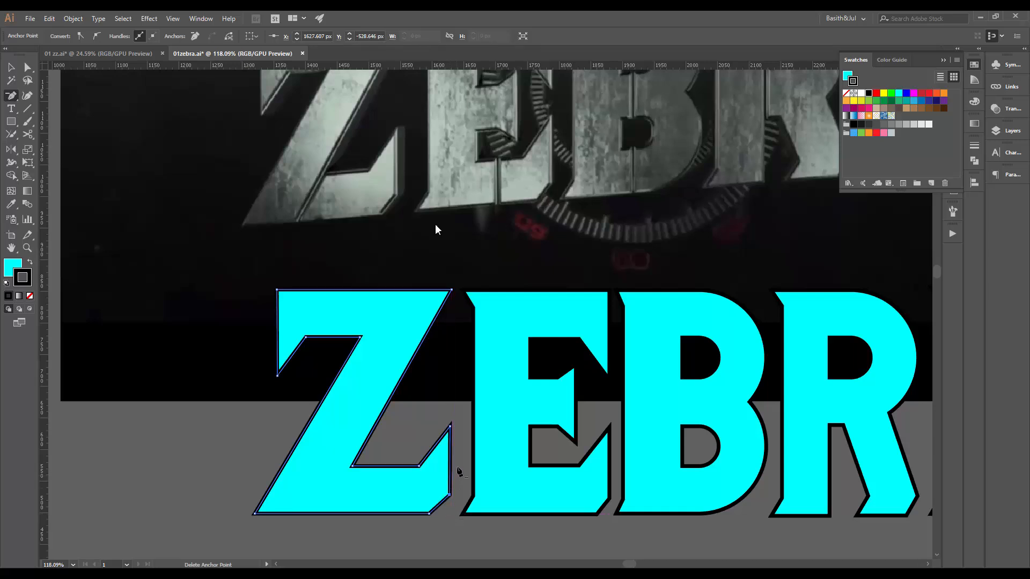
Refine the bevel at the Z's lower-right corner by nudging its lower anchor right and its upper anchor up
key(v)
click(422, 414)
drag(422, 415, 531, 475)
key(a)
click(414, 486)
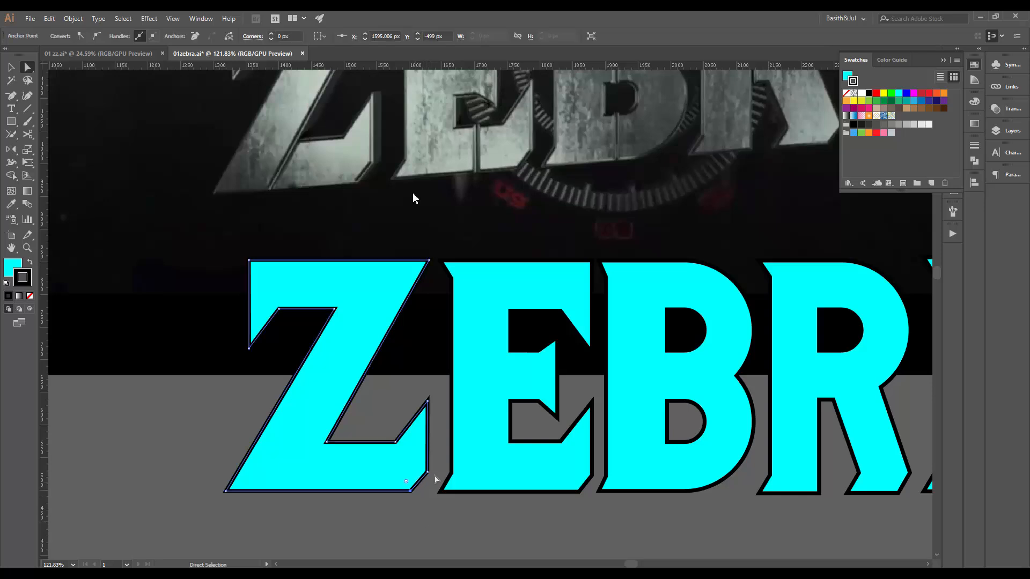
key(Right)
key(Right)
drag(434, 470, 421, 480)
key(Up)
key(Up)
key(Up)
key(Up)
click(451, 514)
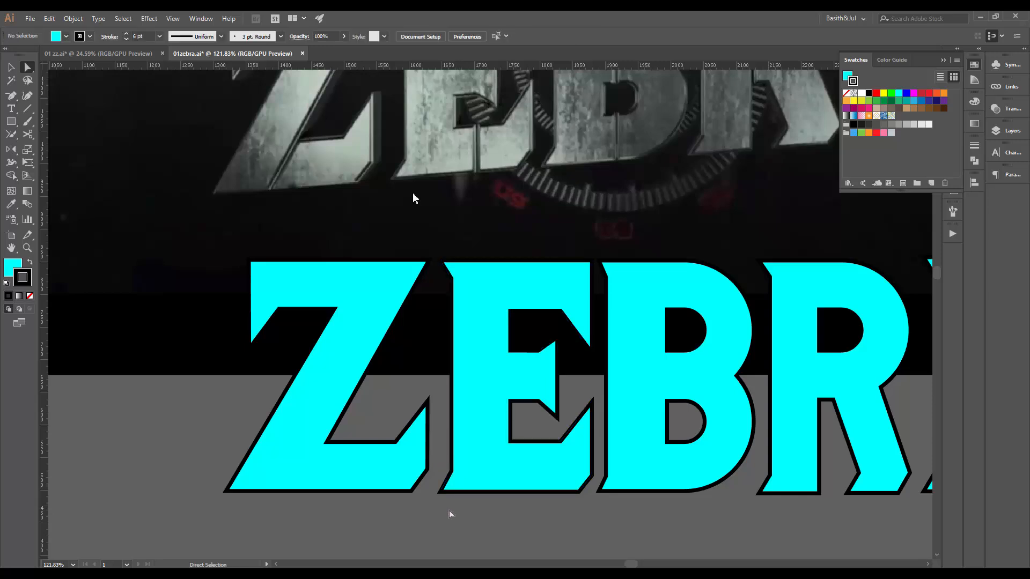
Move the letter A about 20 px left to tighten its gap with the R
scroll(575, 514, down, 5)
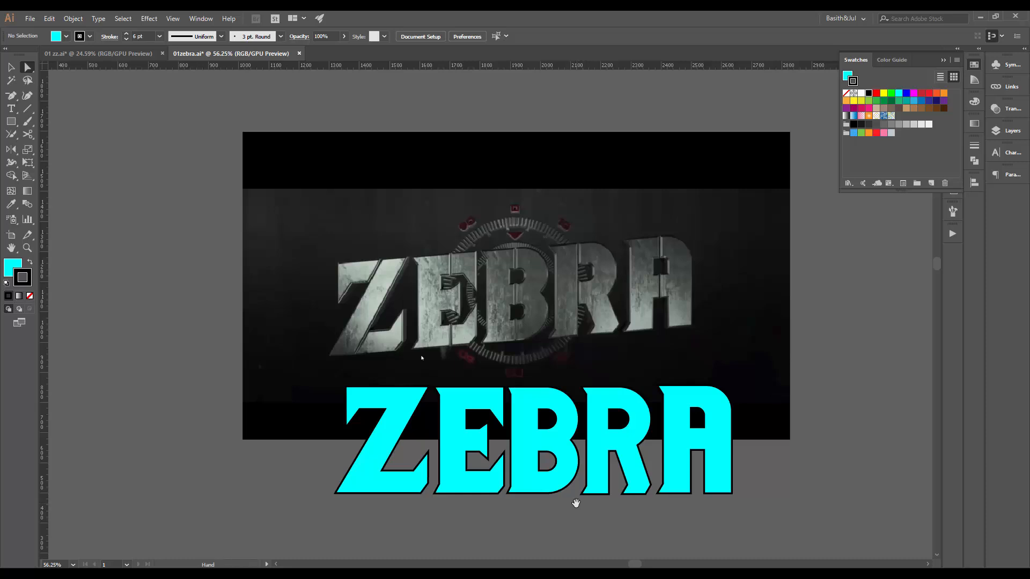
drag(456, 262, 472, 298)
drag(577, 411, 540, 364)
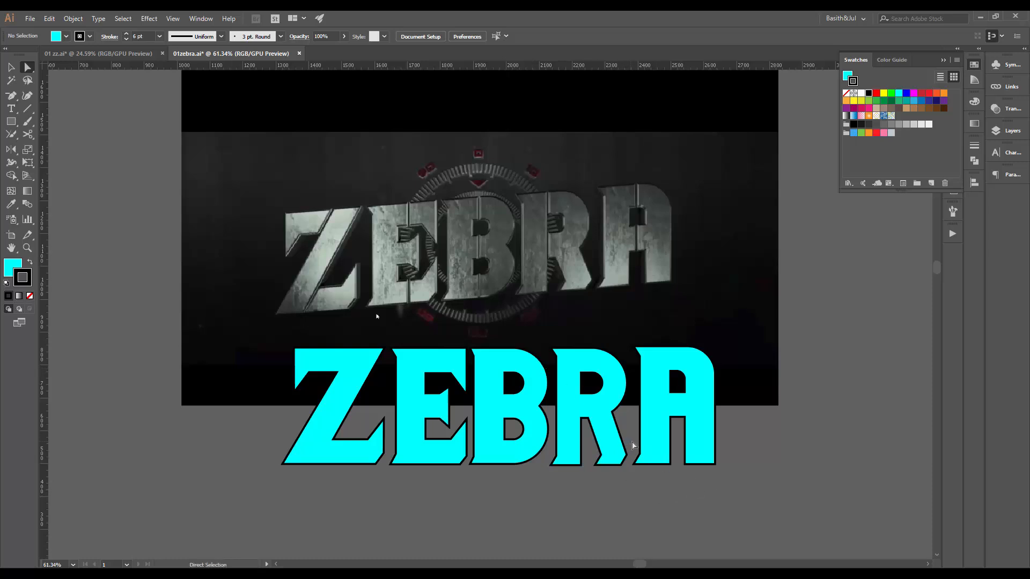
drag(603, 461, 598, 465)
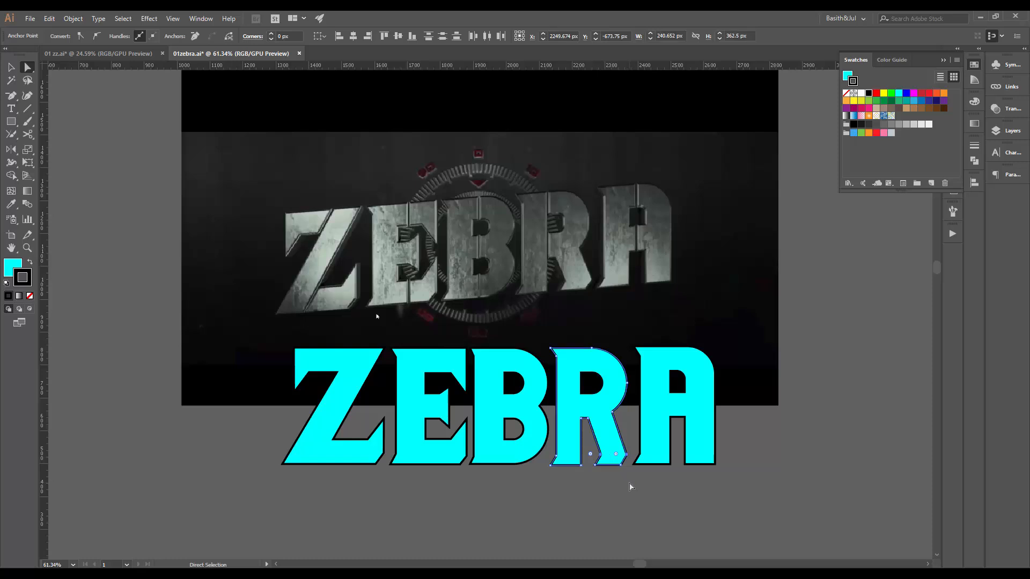
click(648, 497)
drag(680, 459, 655, 468)
key(v)
click(656, 430)
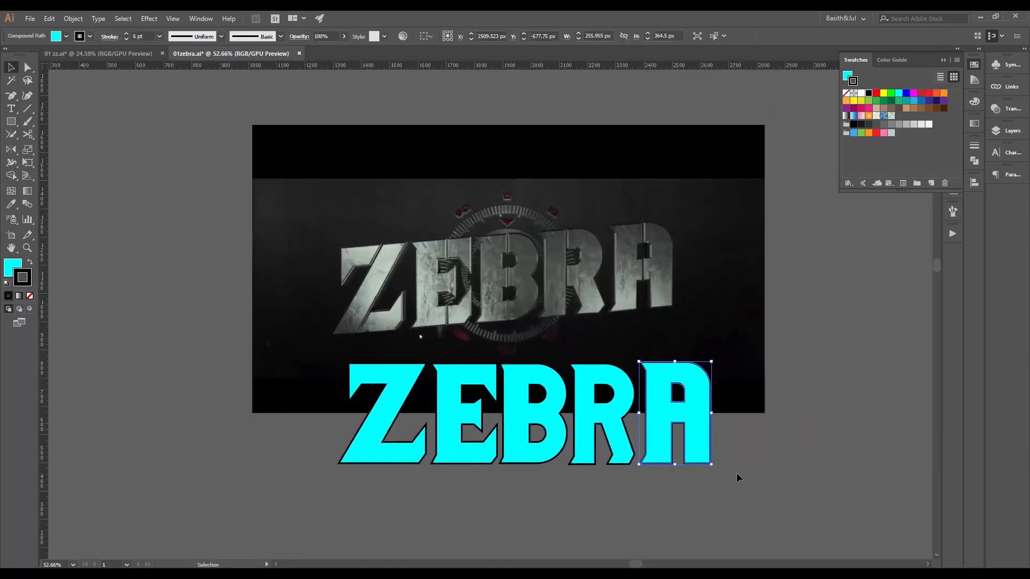
key(shift+Left)
key(shift+Left)
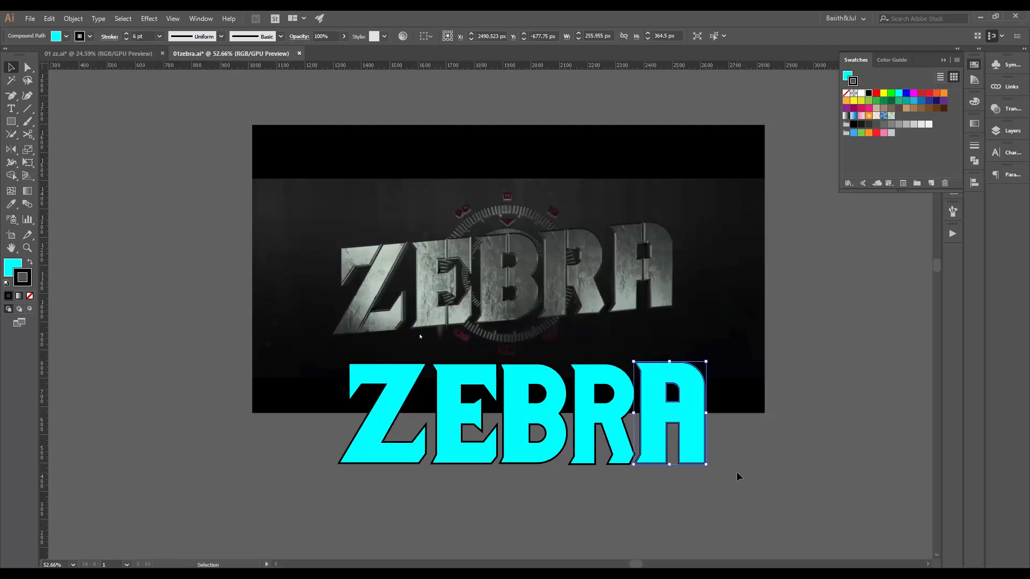
Remove the black stroke from all five cyan ZEBRA letters, keeping the cyan fill
drag(552, 467, 494, 494)
drag(558, 497, 547, 496)
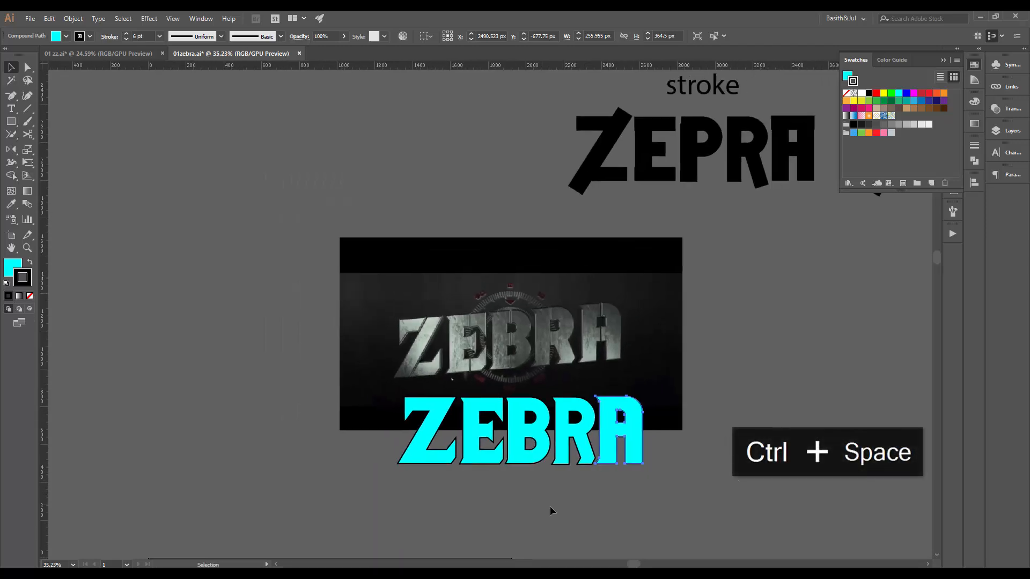
click(518, 503)
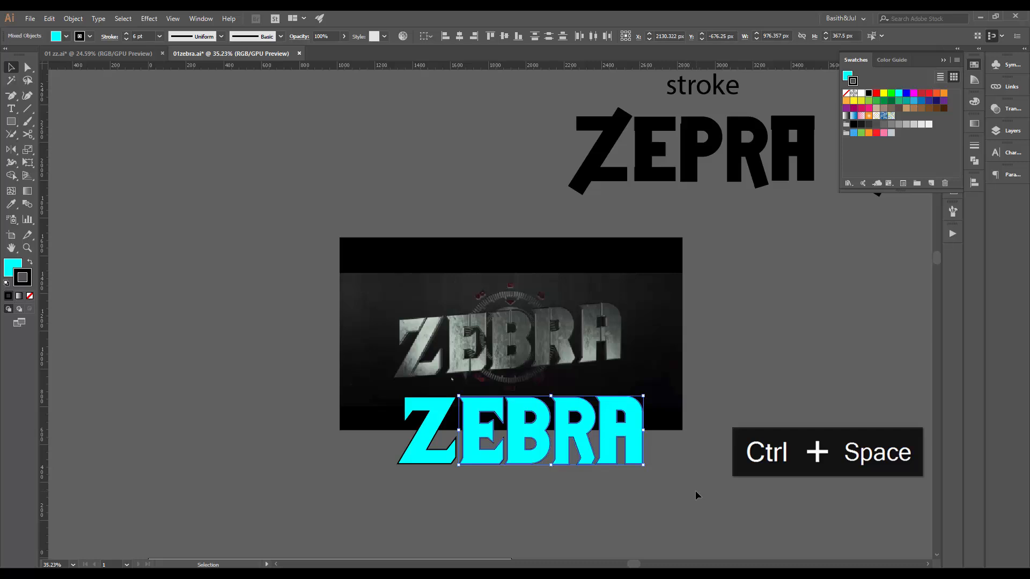
drag(352, 493, 679, 429)
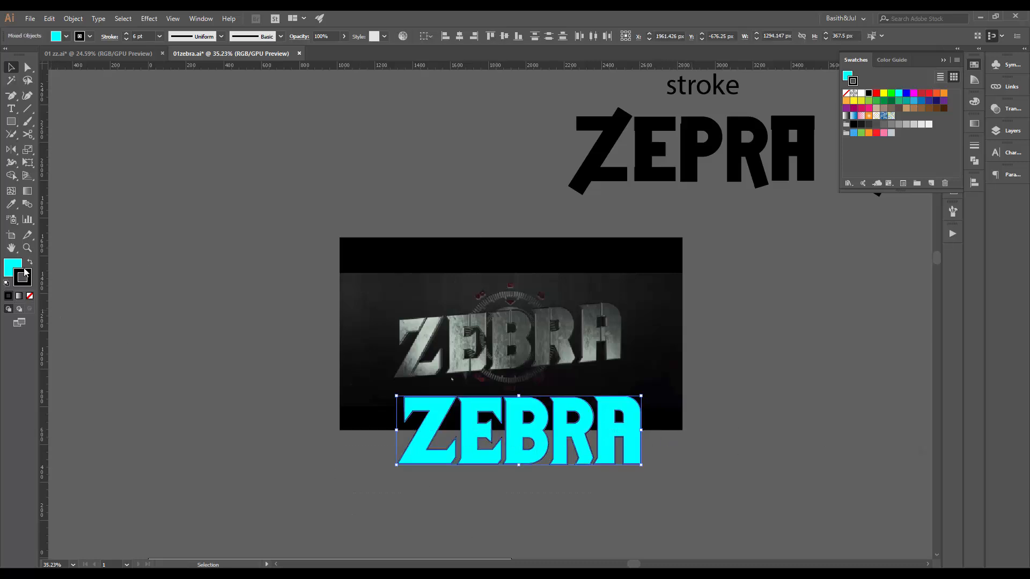
click(29, 298)
click(15, 274)
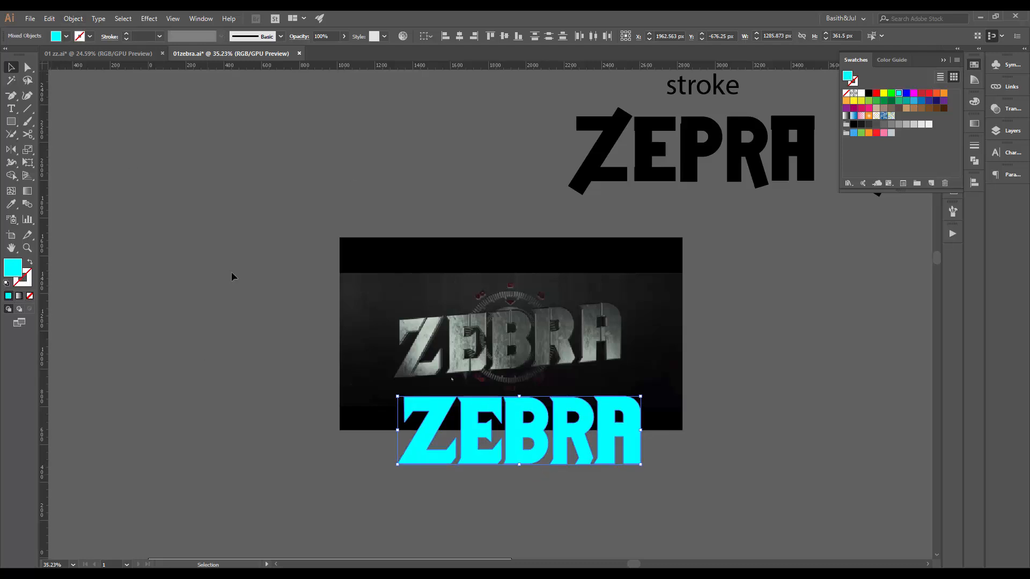
click(665, 452)
Group the cyan ZEBRA letters and place a duplicate of the group below the black design1 lettering
drag(664, 453, 591, 446)
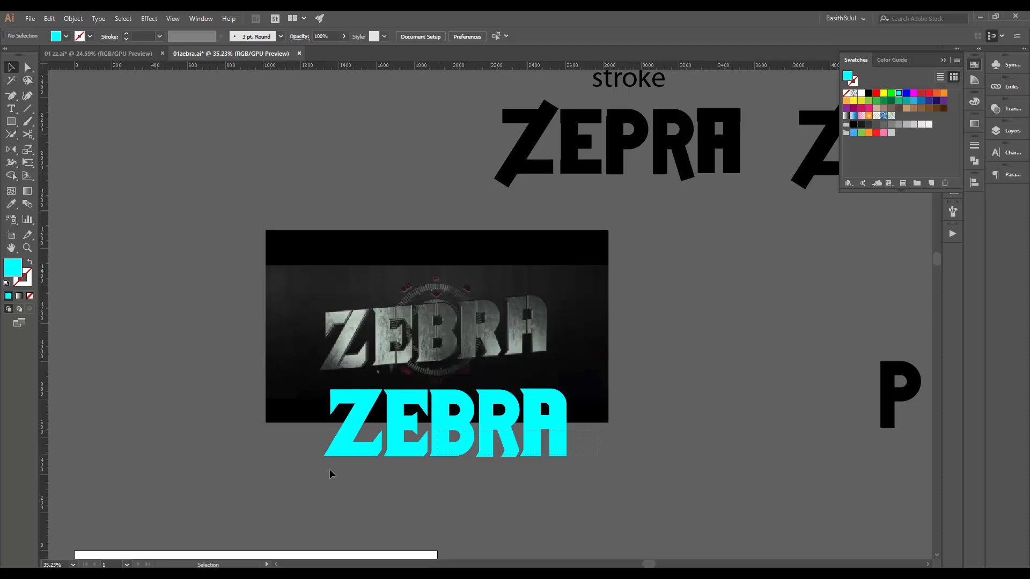
drag(329, 469, 325, 470)
drag(567, 472, 367, 472)
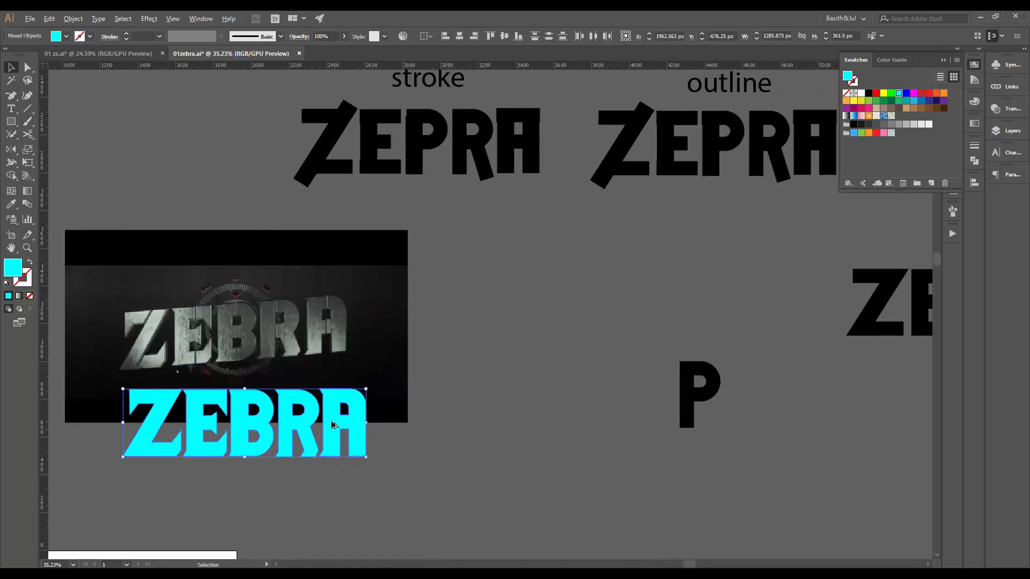
key(a)
key(ctrl+g)
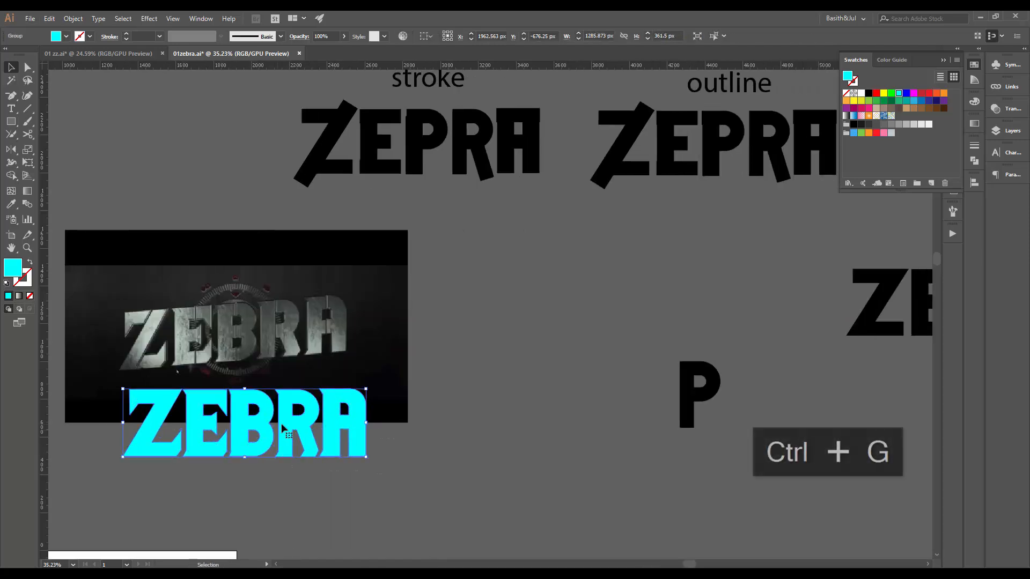
drag(318, 449, 855, 450)
drag(789, 471, 532, 495)
drag(566, 452, 782, 443)
Duplicate the design1 label above the new ZEBRA copy and change its text to design2
click(756, 262)
drag(756, 262, 755, 381)
key(t)
click(767, 382)
key(BackSpace)
text(2)
click(12, 67)
Sample the design1 lettering's black fill onto the design2 copy and shift the copy slightly left beneath it
click(739, 429)
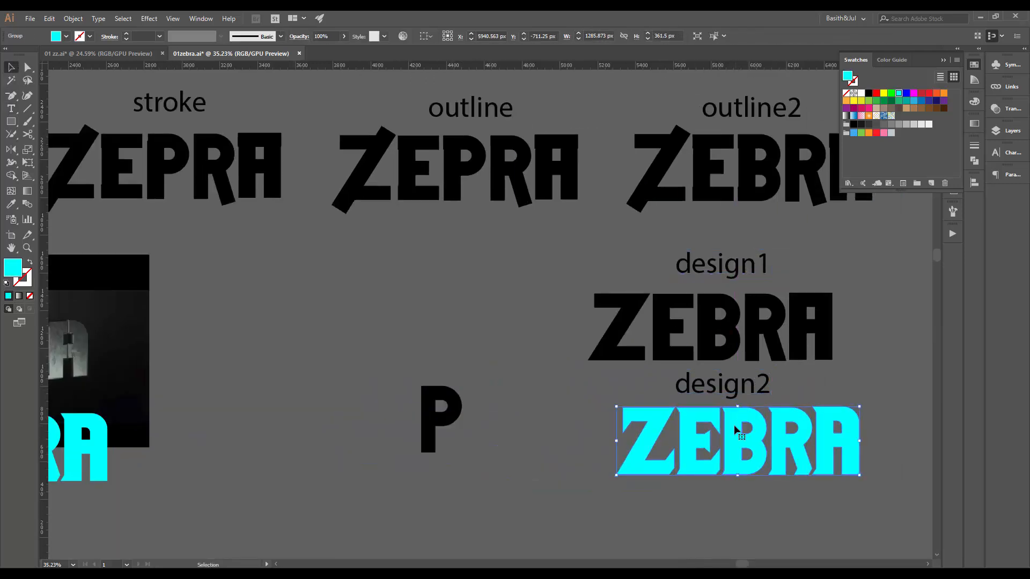
key(i)
click(777, 334)
key(v)
drag(850, 422, 835, 422)
click(862, 393)
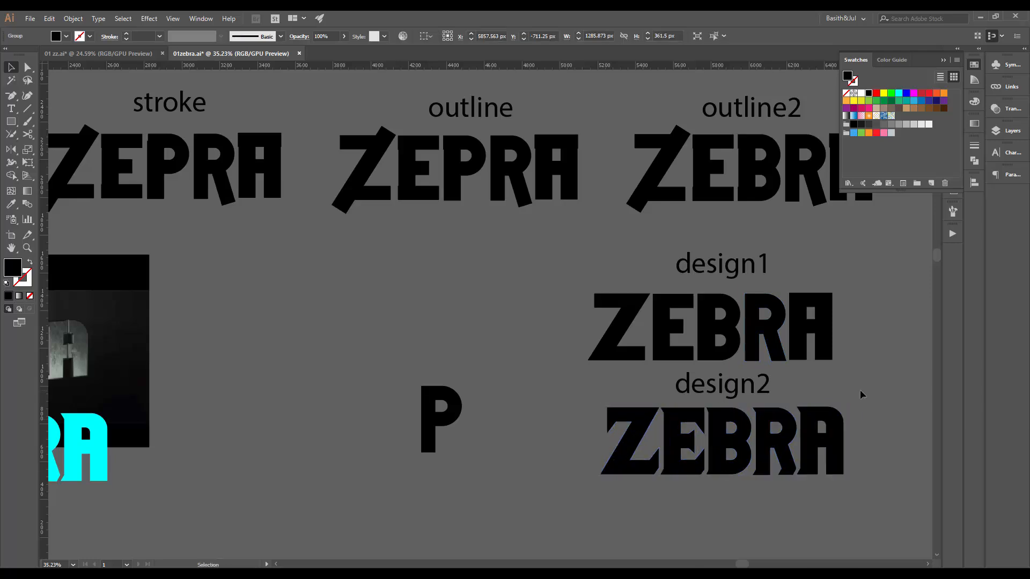
Copy the Z of the original cyan lettering and paste it in front at the same place
scroll(862, 393, down, 3)
drag(114, 485, 261, 481)
drag(267, 415, 437, 370)
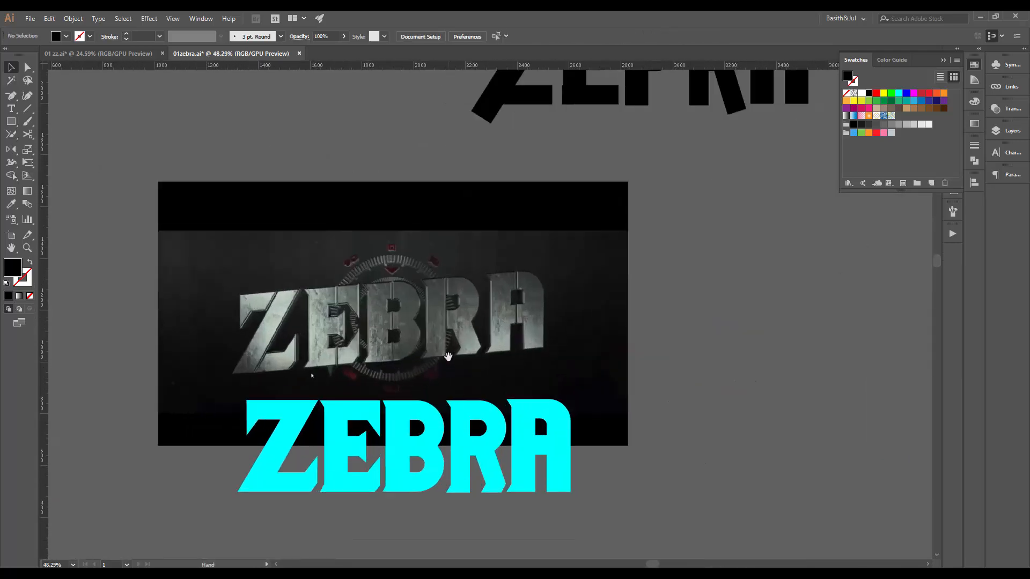
drag(262, 413, 408, 411)
drag(542, 405, 457, 409)
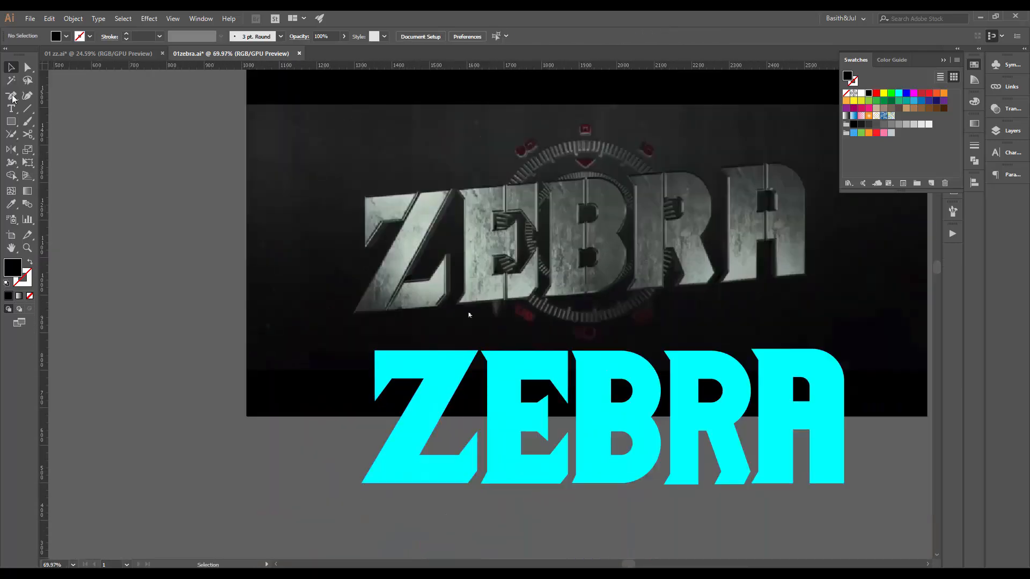
key(a)
drag(373, 502, 374, 502)
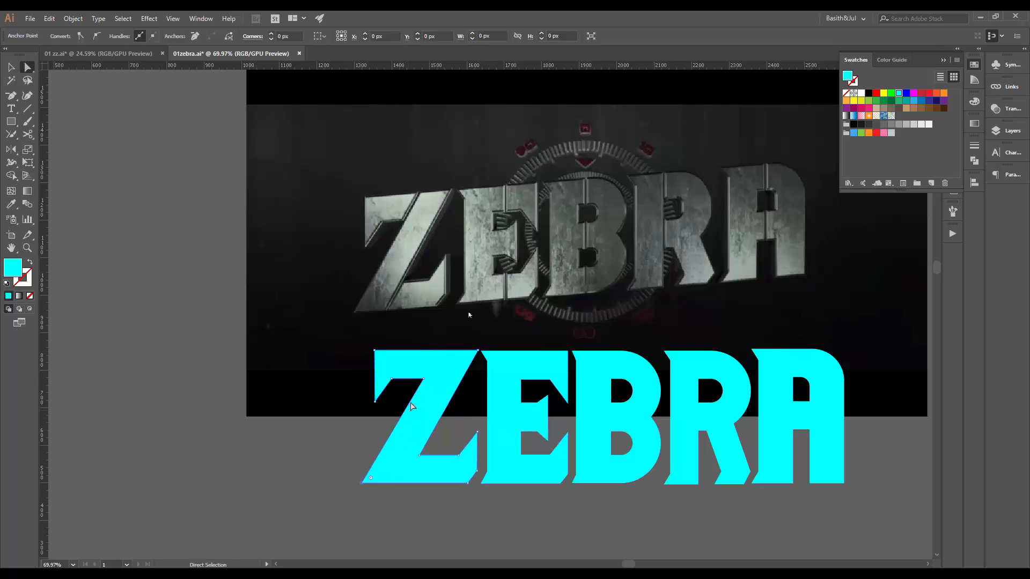
scroll(469, 315, up, 3)
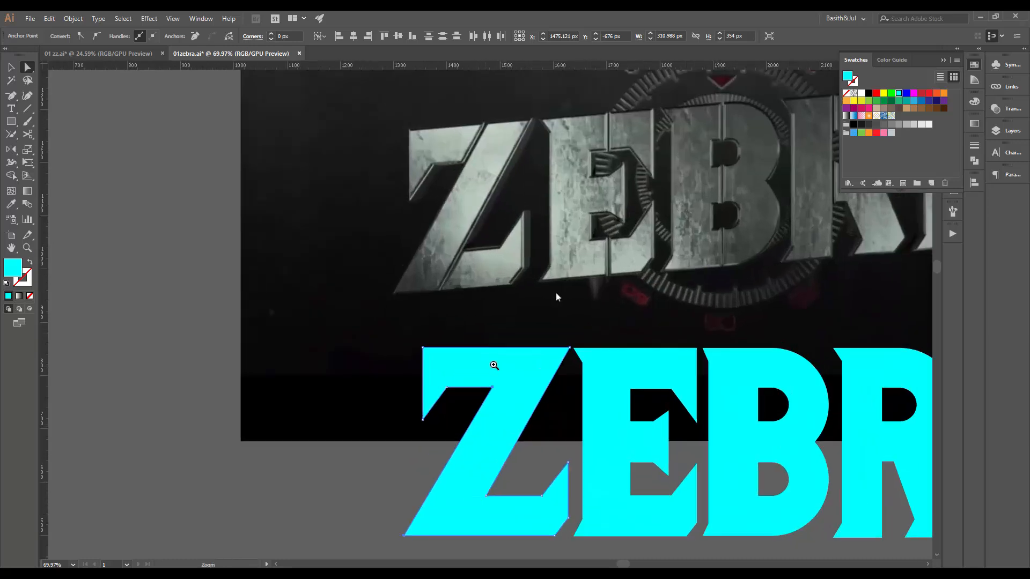
key(ctrl+c)
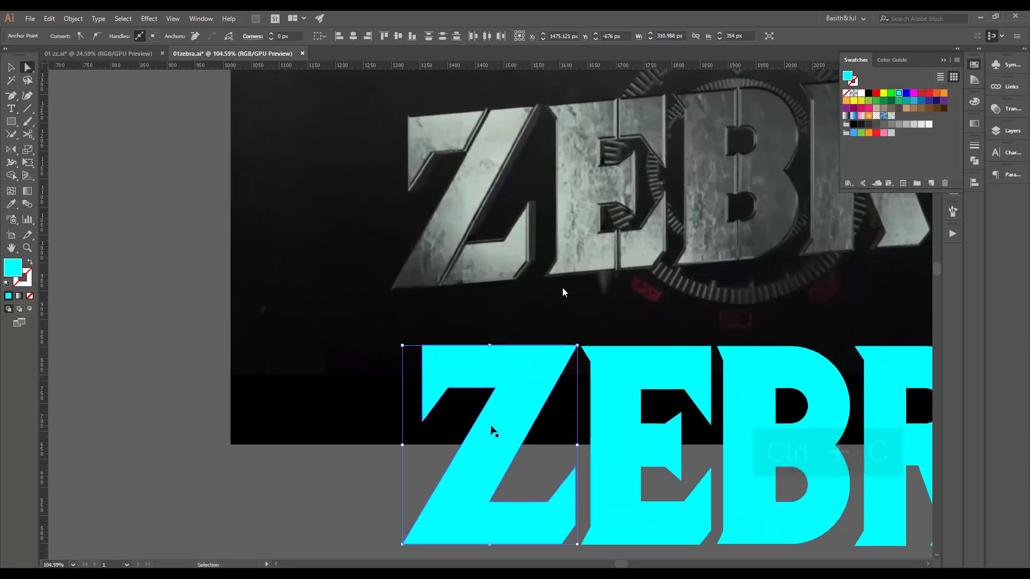
key(ctrl+f)
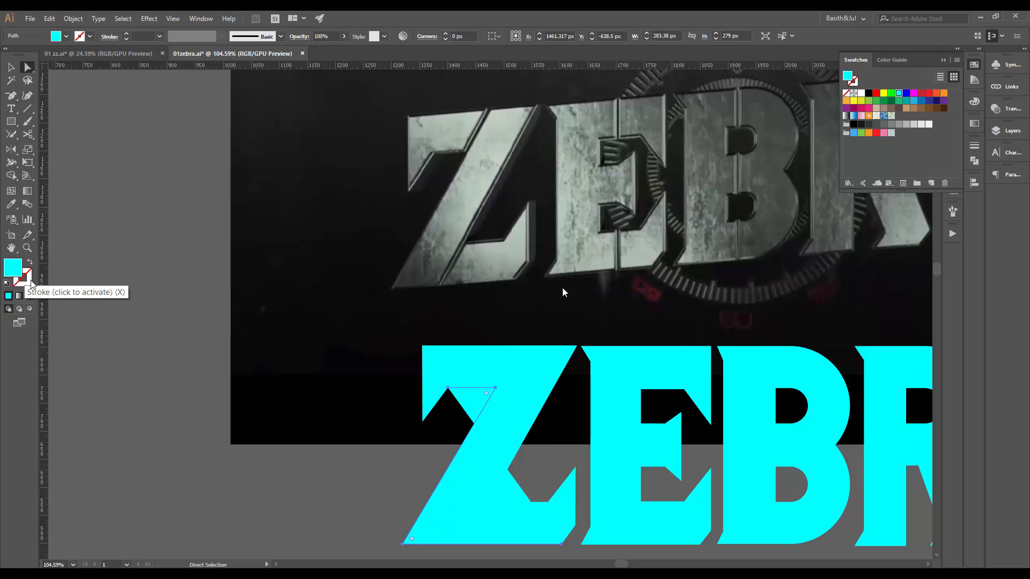
Swap the open Z path's cyan fill to its stroke and set the stroke colour to white
key(shift+x)
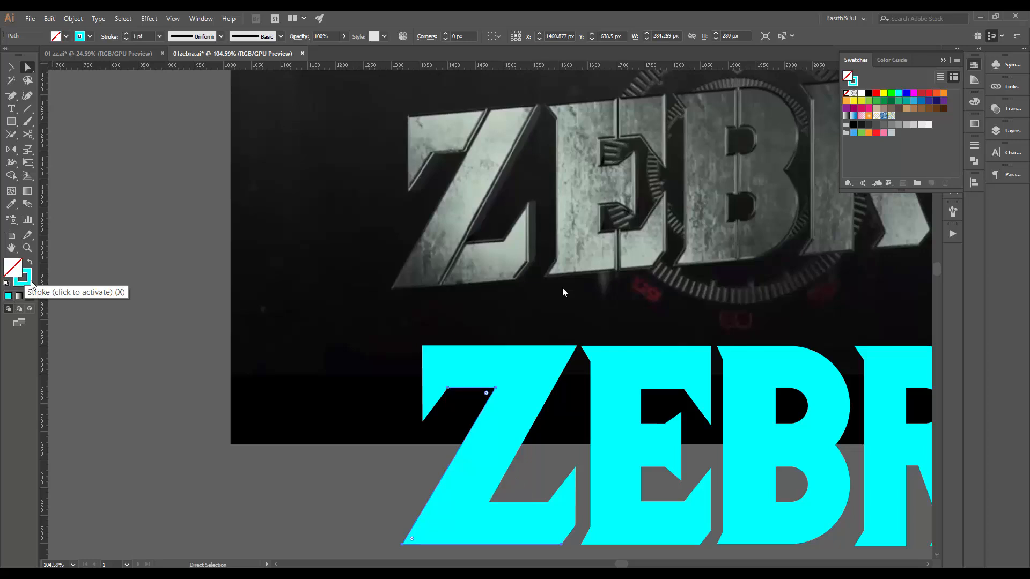
click(30, 283)
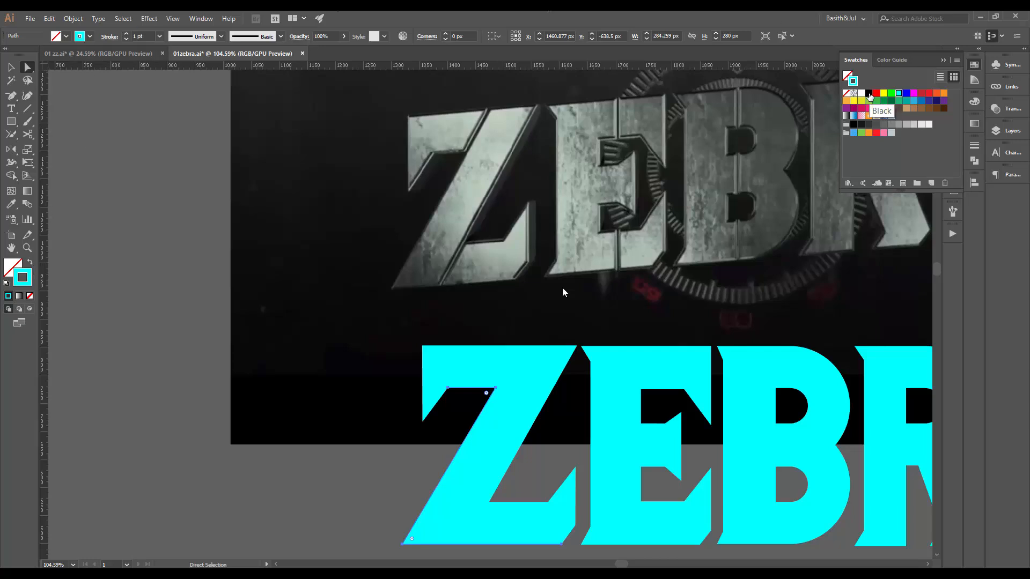
click(869, 94)
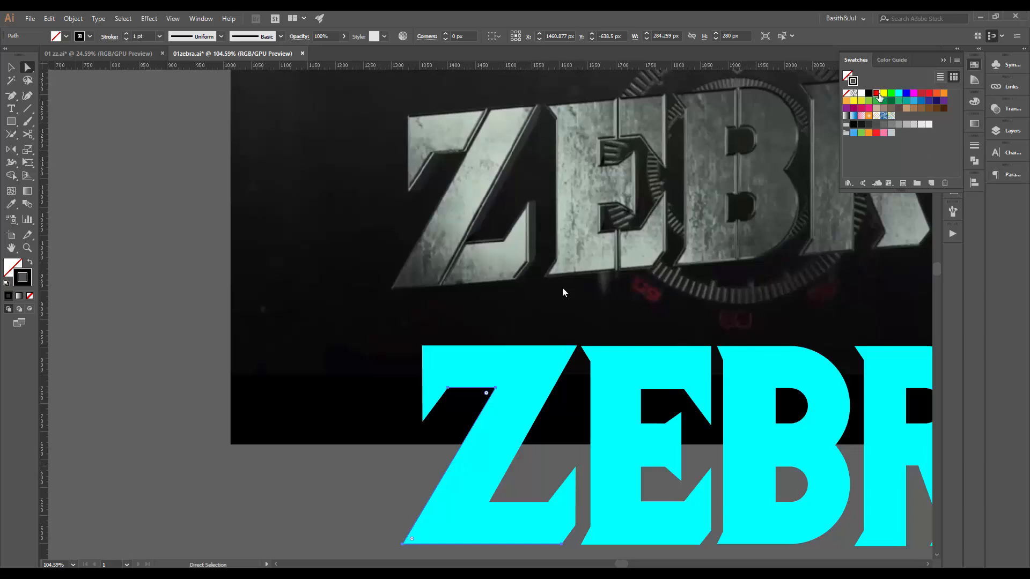
click(876, 93)
click(362, 453)
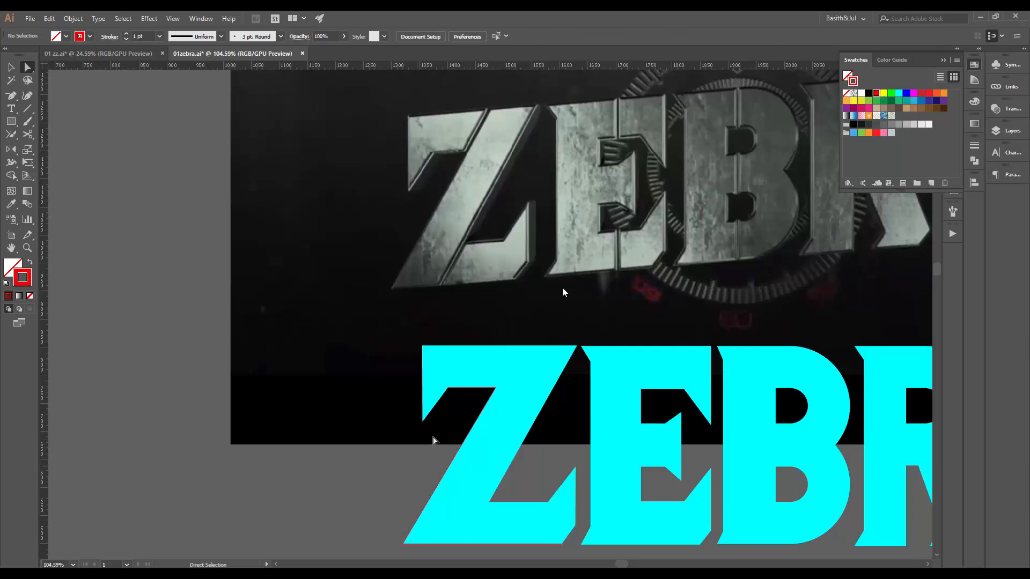
click(471, 429)
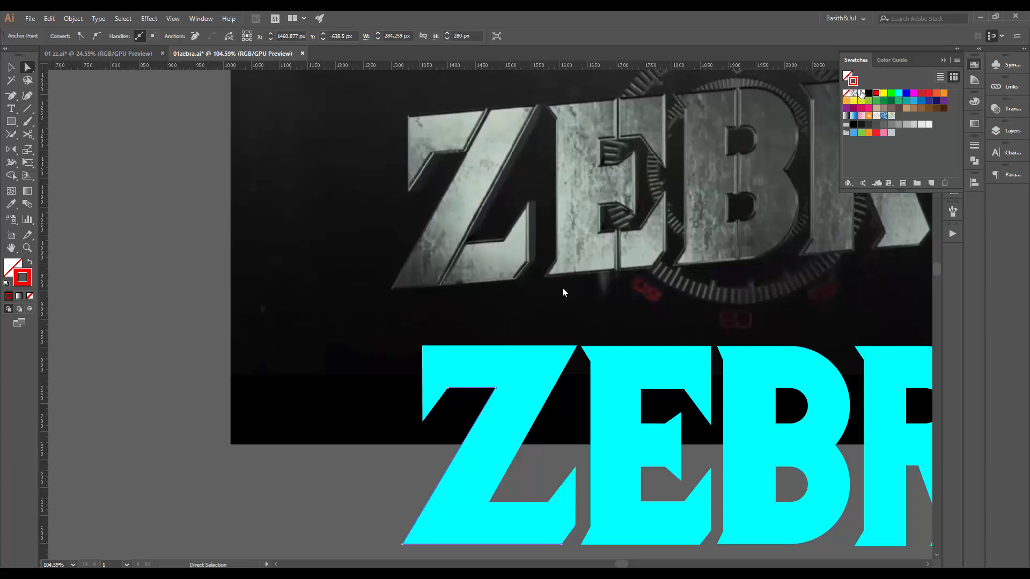
click(860, 93)
click(368, 409)
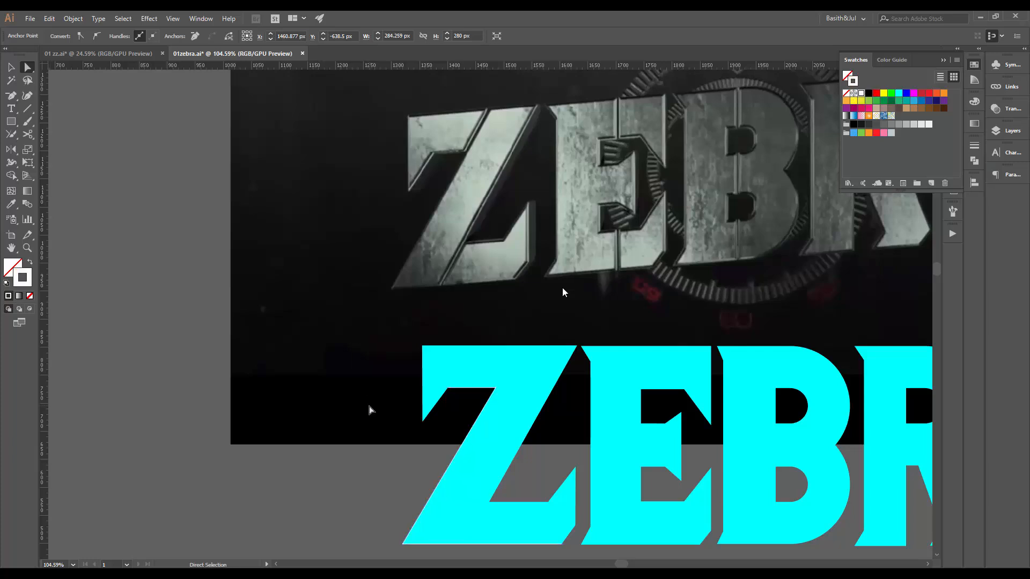
Remove the white path's short horizontal segment and extend its diagonal about 132 px past the Z's top edge with the Pen tool
click(448, 388)
scroll(455, 389, up, 5)
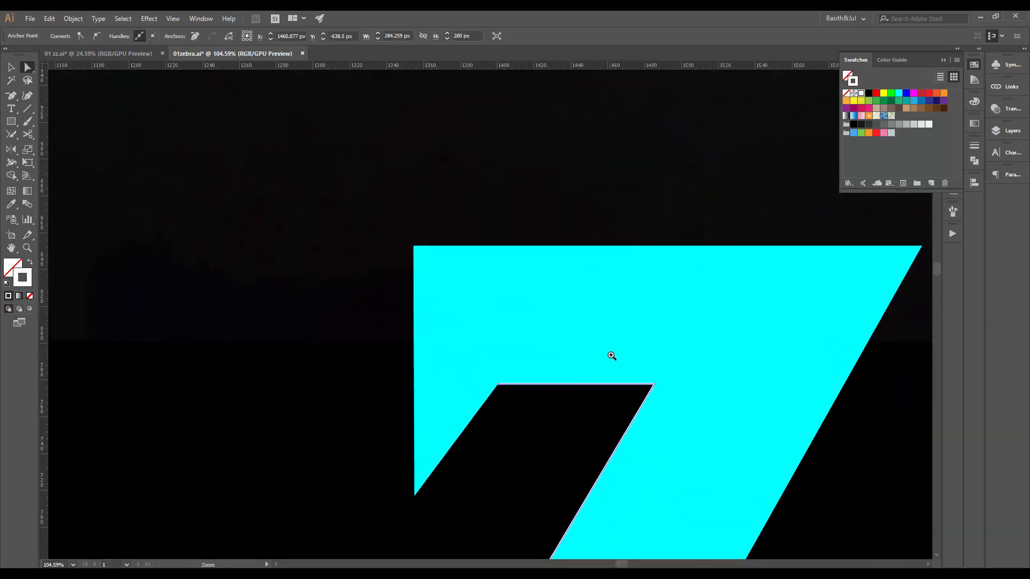
click(498, 385)
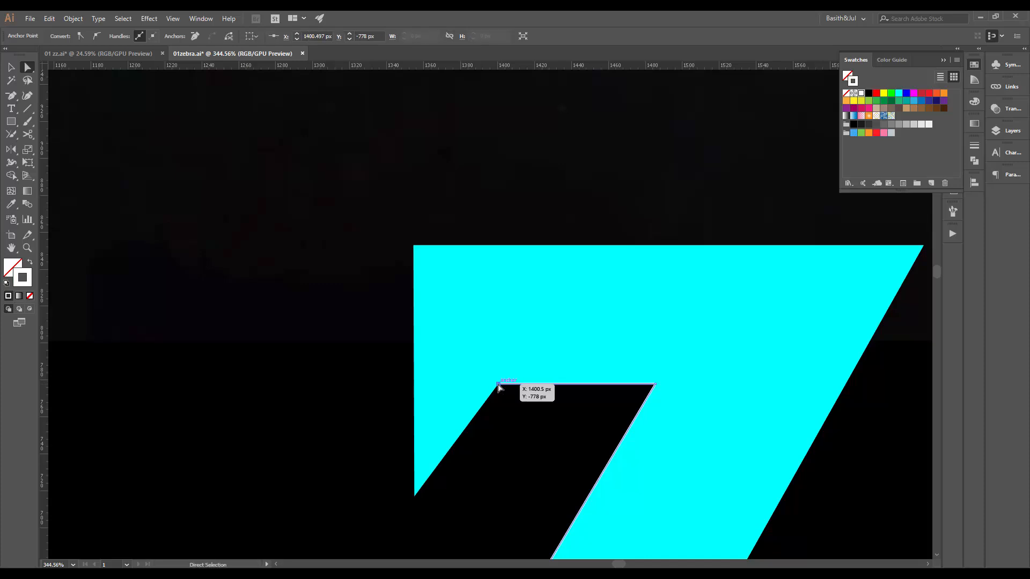
click(655, 385)
key(p)
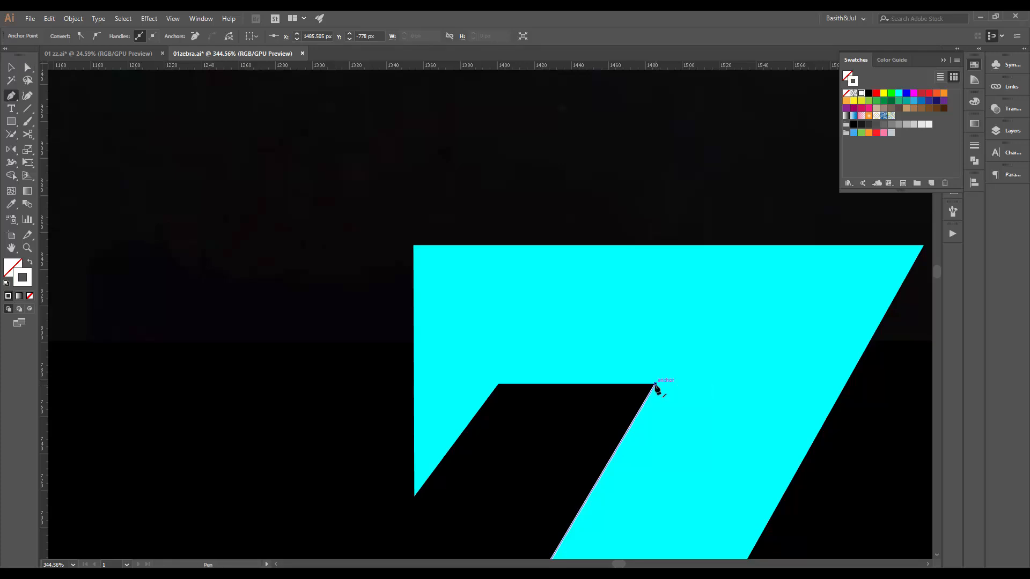
click(655, 385)
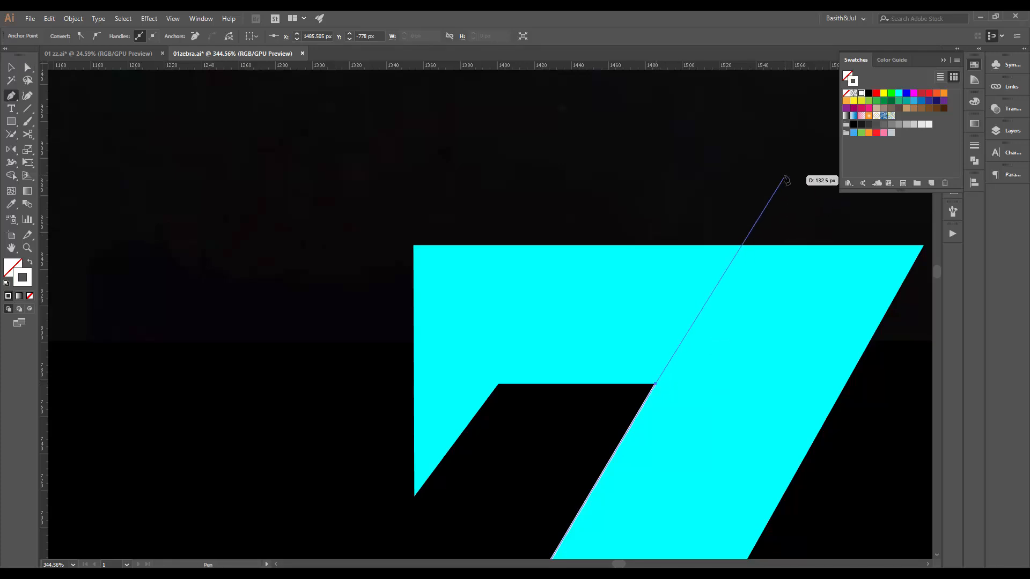
click(783, 174)
key(v)
drag(796, 277, 565, 375)
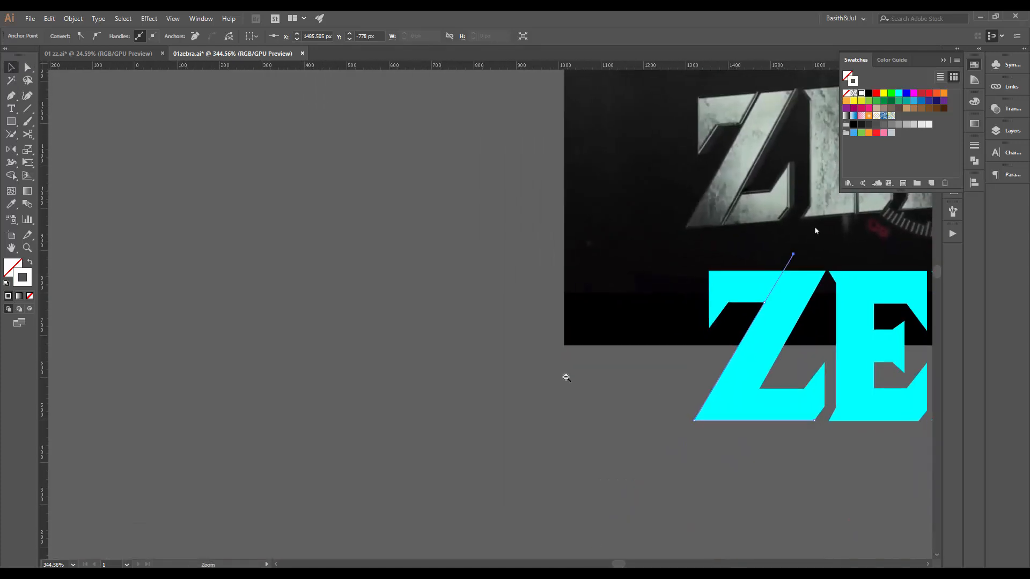
drag(668, 402, 639, 393)
click(532, 445)
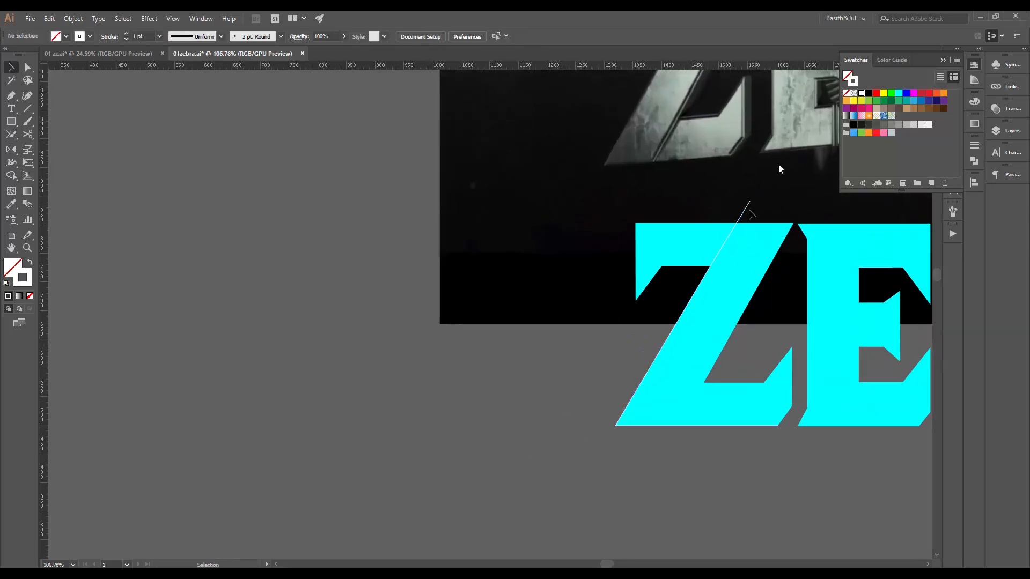
Delete the white path's horizontal segment along the Z's bottom edge, keeping only the long diagonal
drag(812, 436, 849, 434)
drag(738, 439, 827, 400)
key(a)
click(664, 432)
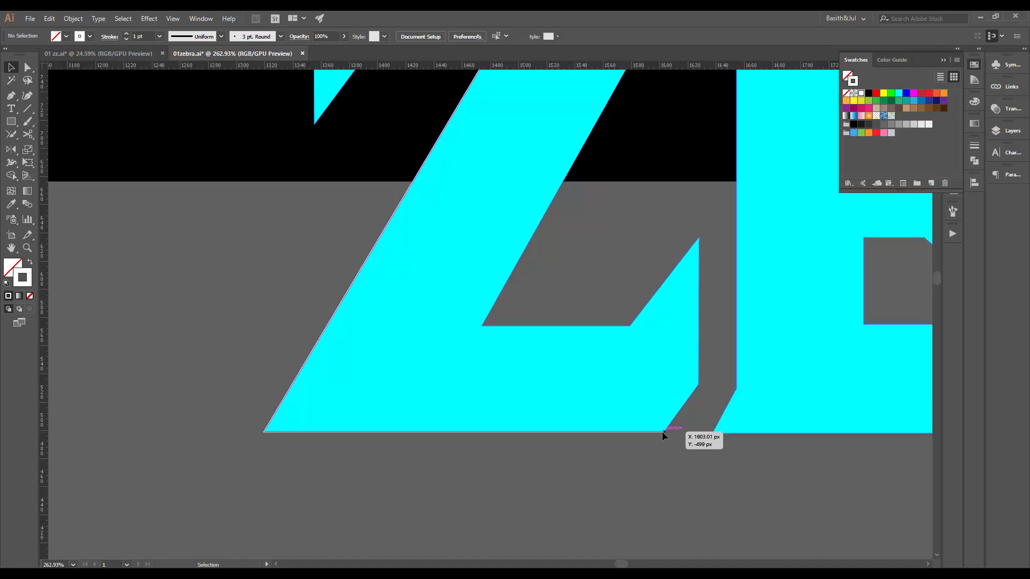
click(664, 432)
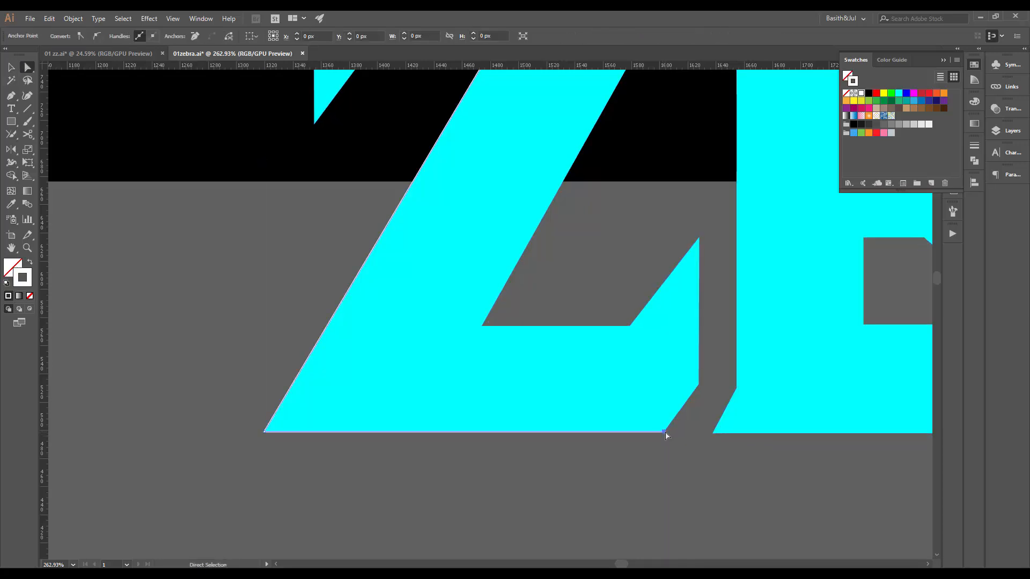
click(674, 484)
Ungroup the original cyan lettering and select the Z on its own to check that it is separate
key(v)
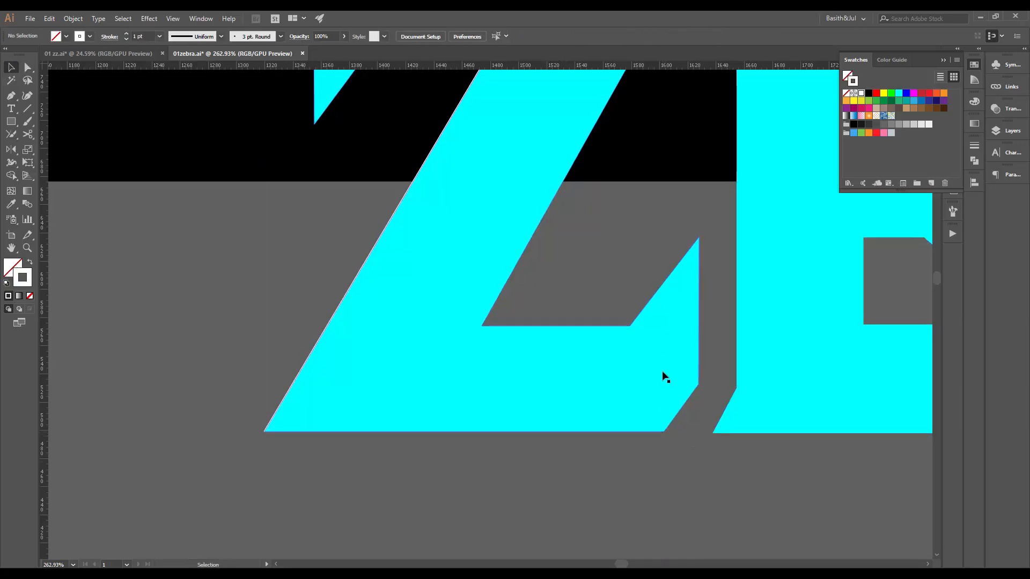
click(653, 356)
right_click(654, 355)
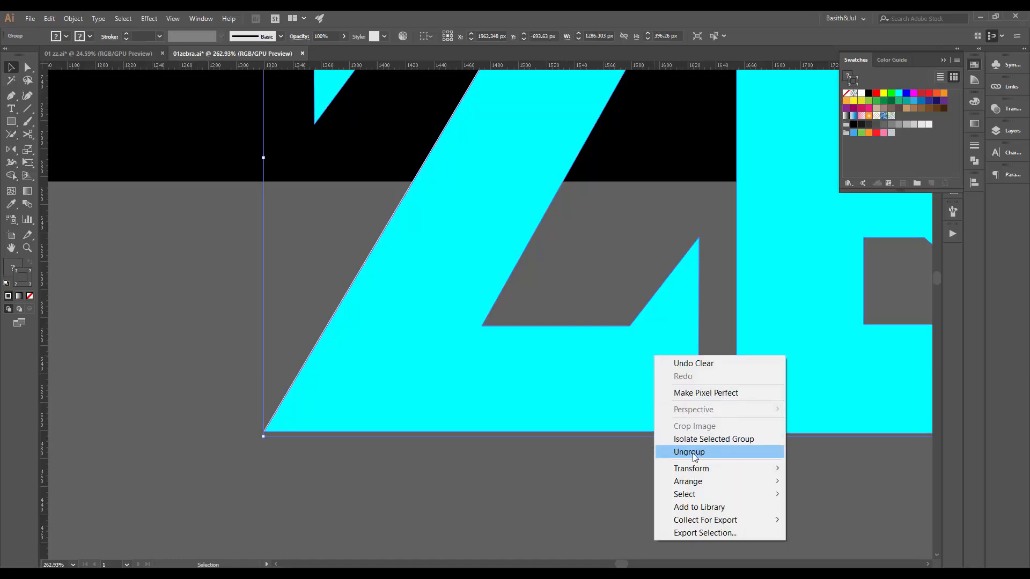
click(670, 451)
click(581, 455)
click(657, 397)
key(ctrl+space)
drag(711, 356, 617, 378)
drag(618, 377, 637, 440)
click(645, 392)
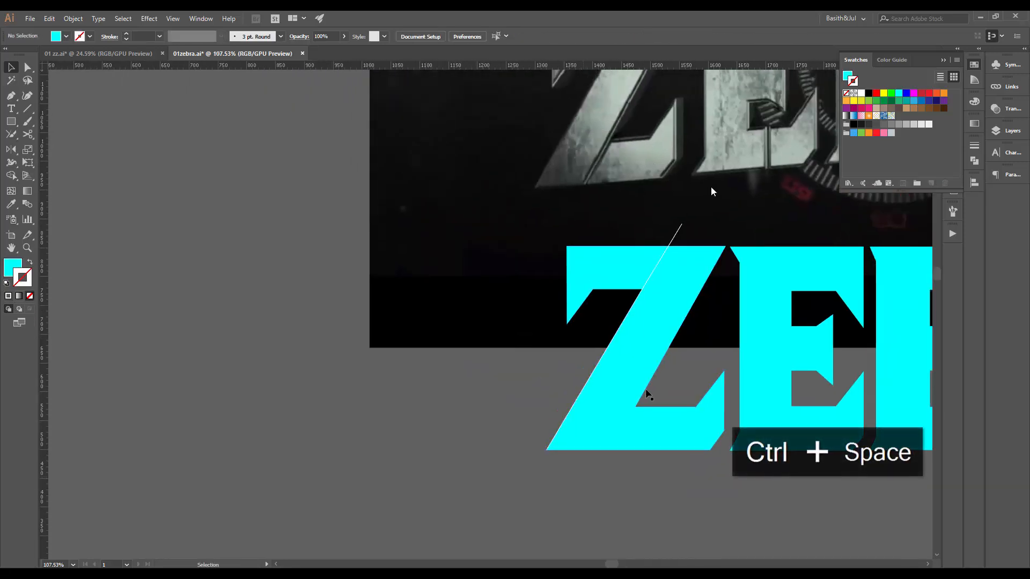
click(649, 356)
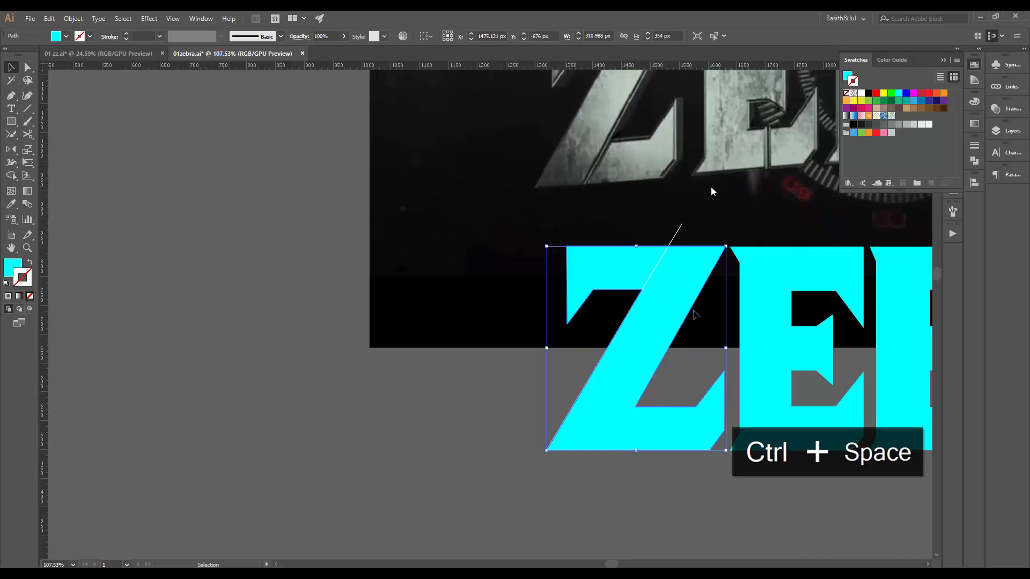
click(700, 336)
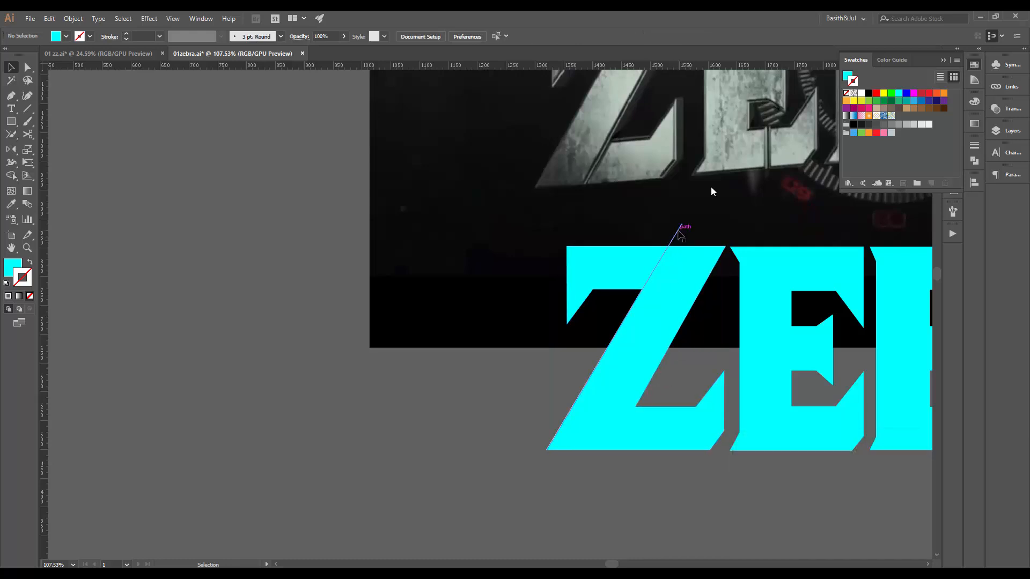
Try magenta, green and yellow stroke colours on the diagonal line across the Z
click(678, 229)
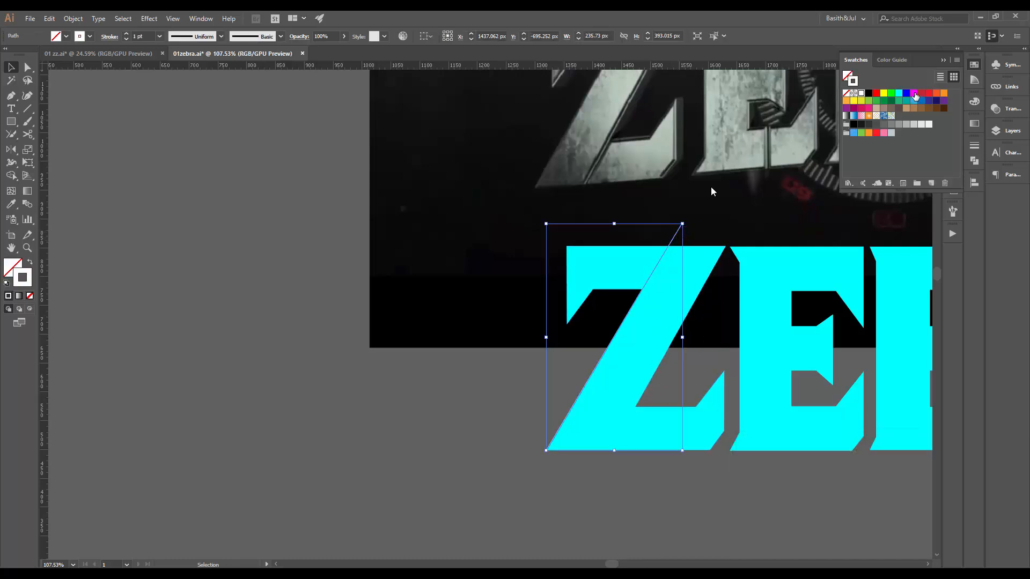
click(914, 96)
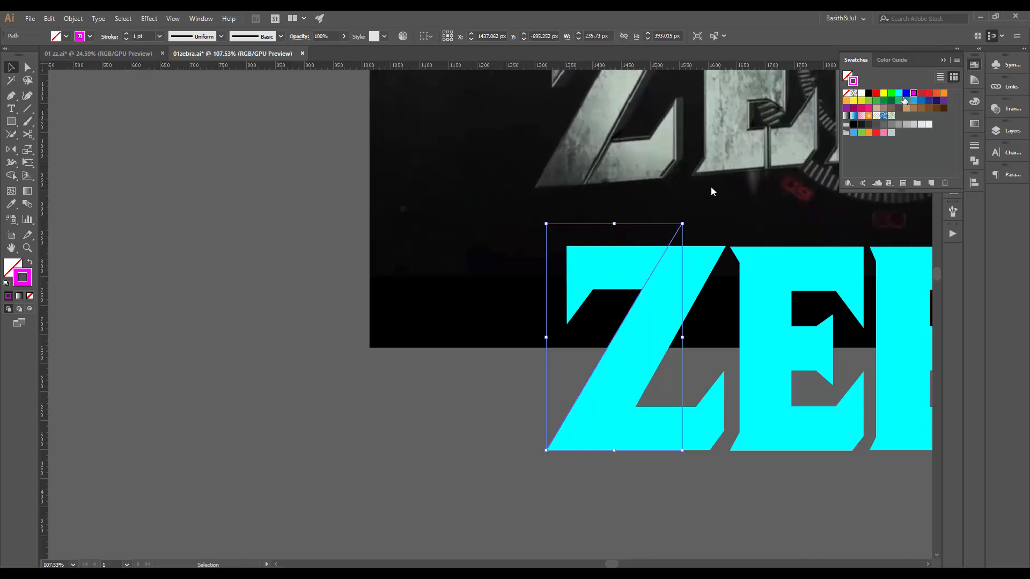
click(498, 407)
click(678, 229)
click(869, 105)
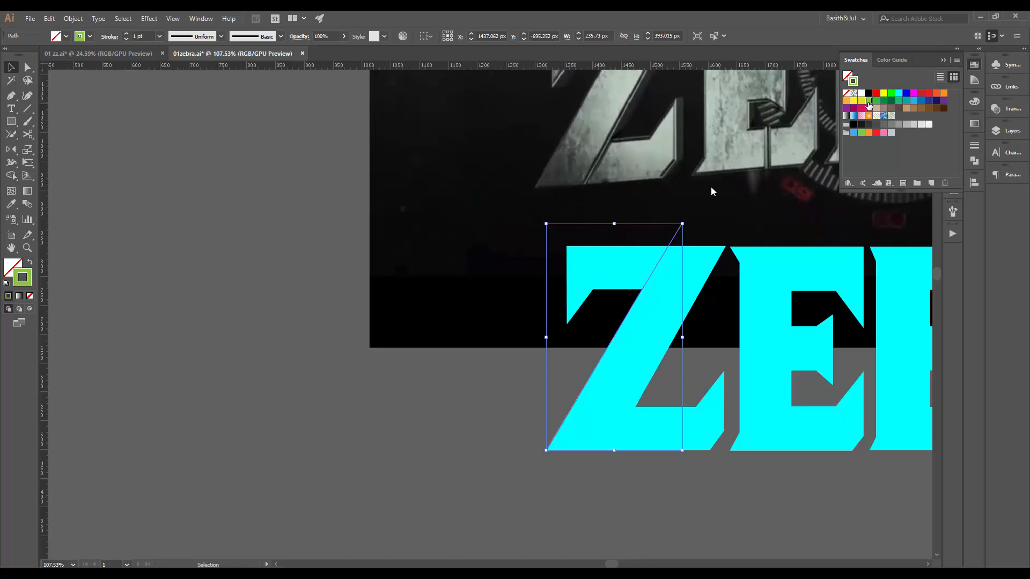
click(854, 100)
click(454, 474)
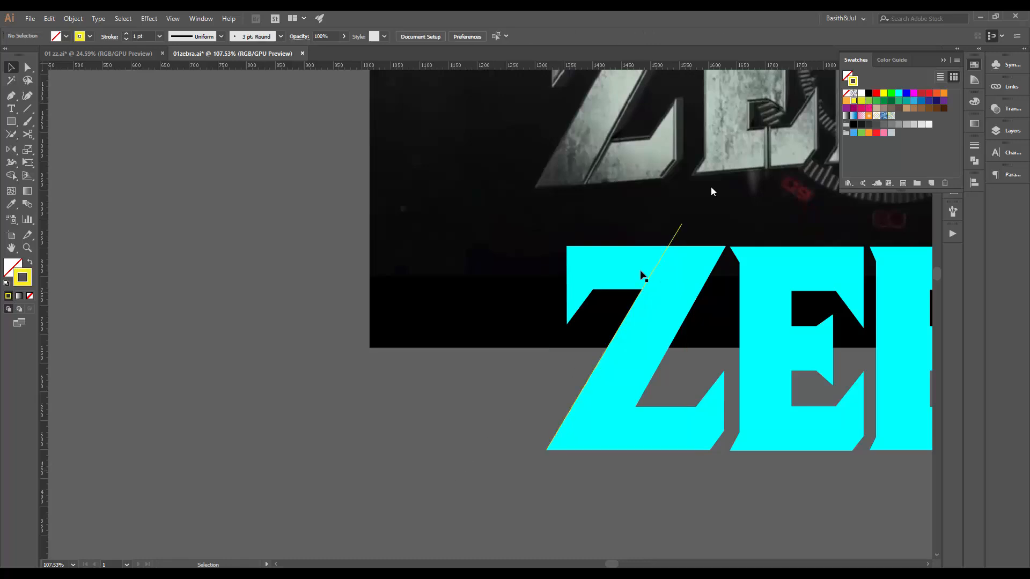
Set the diagonal line's stroke colour to red
click(679, 228)
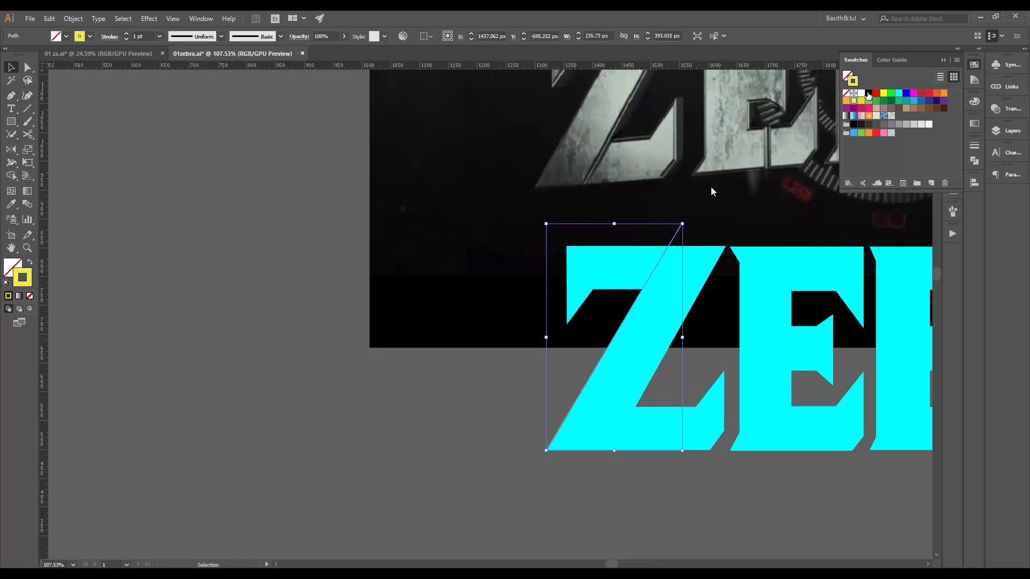
click(876, 94)
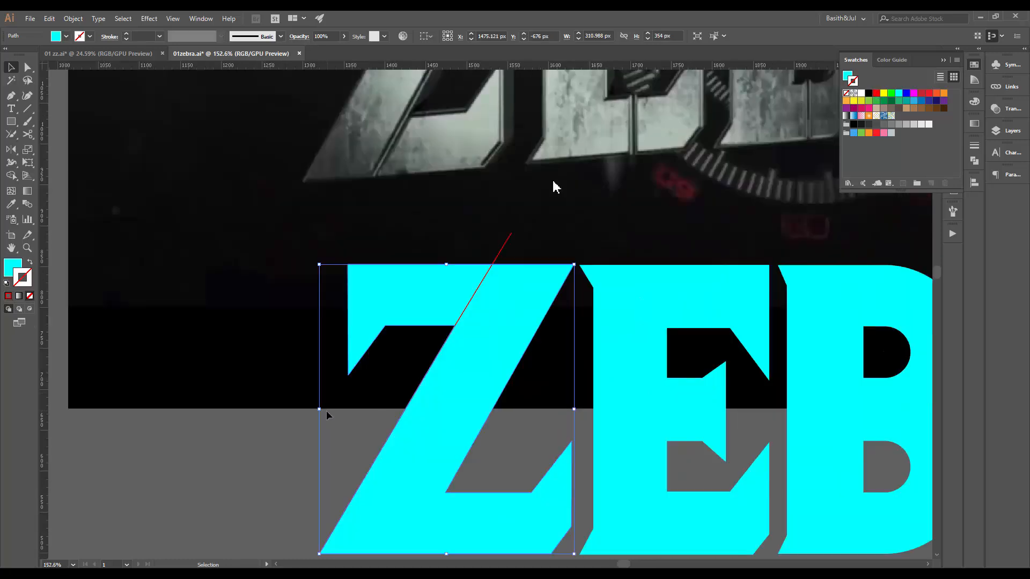
click(327, 413)
Split the cyan Z along the red diagonal line with Pathfinder Divide
click(508, 366)
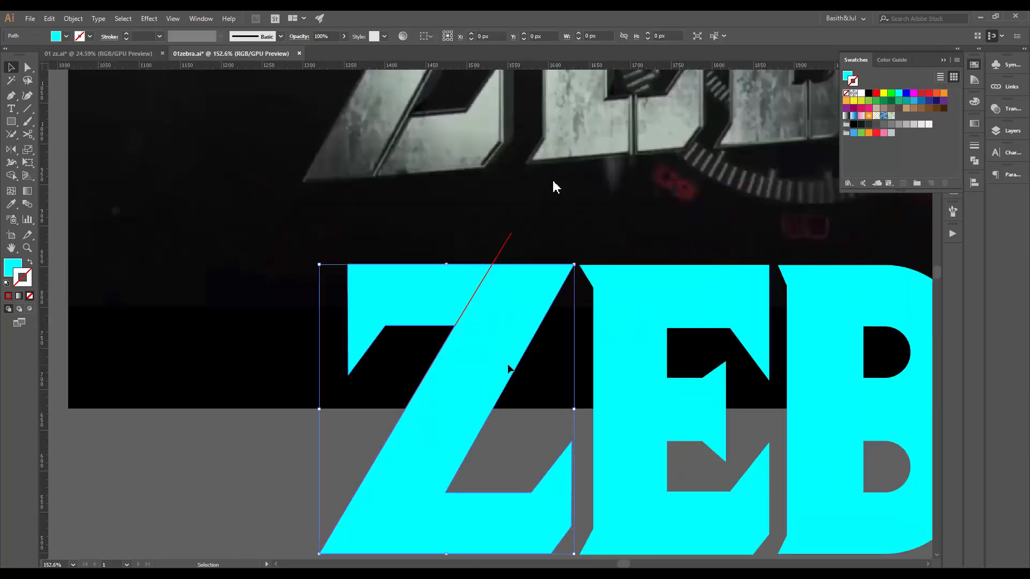
shift+click(510, 234)
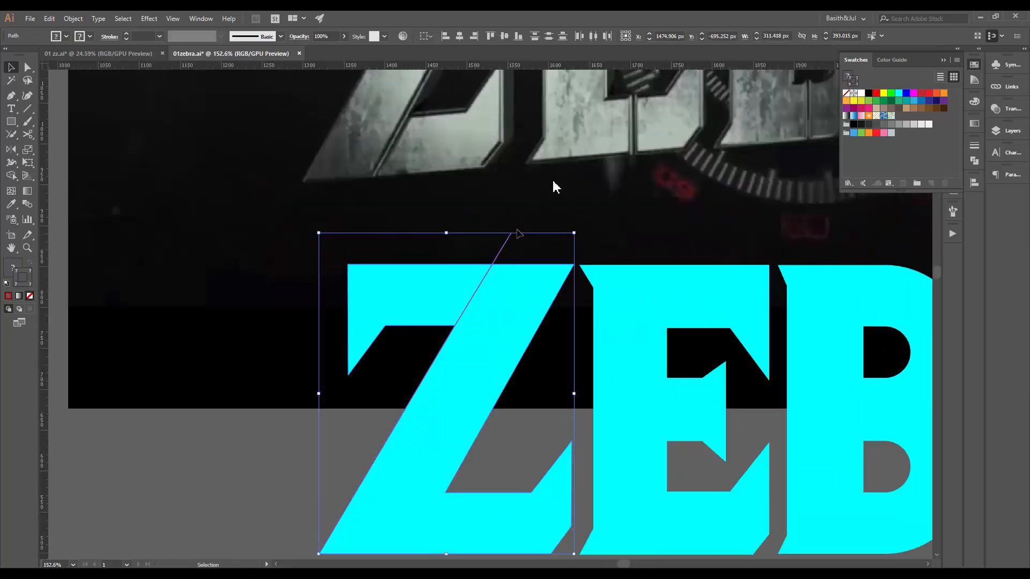
click(975, 161)
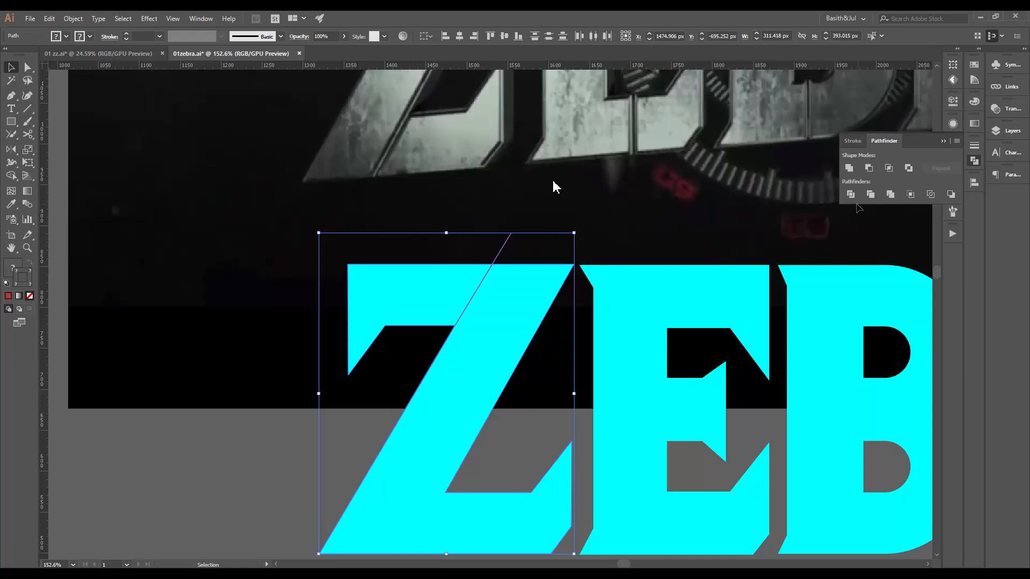
click(852, 196)
click(286, 465)
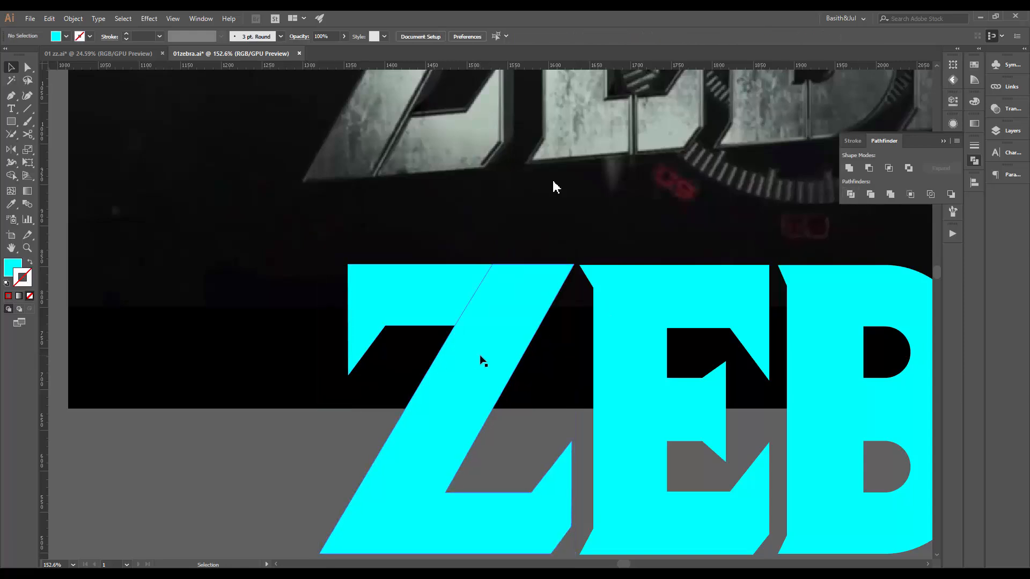
Ungroup the divided Z and shift its upper-left piece about 10 px left to open a diagonal gap
click(481, 357)
right_click(480, 357)
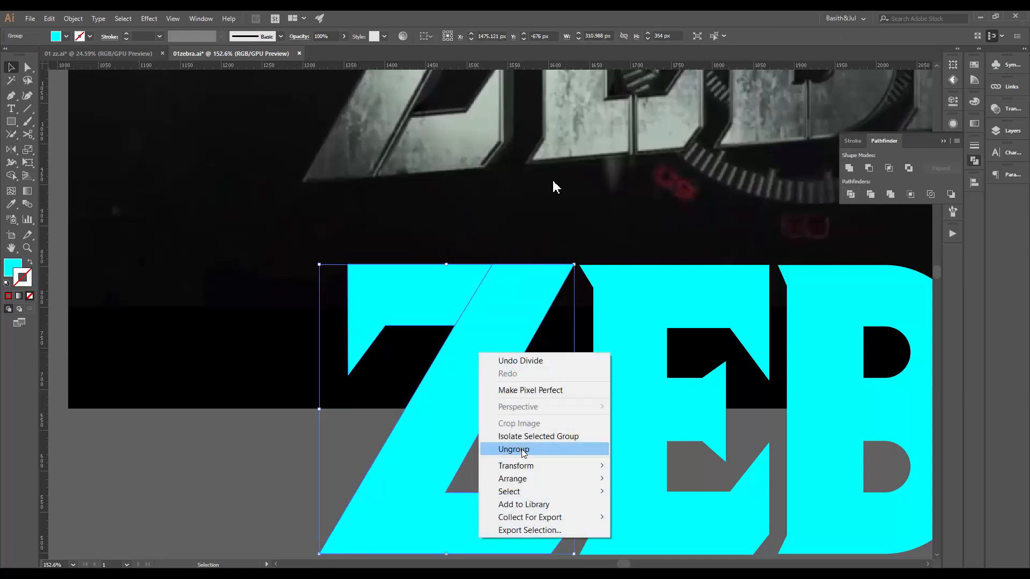
click(514, 449)
click(448, 303)
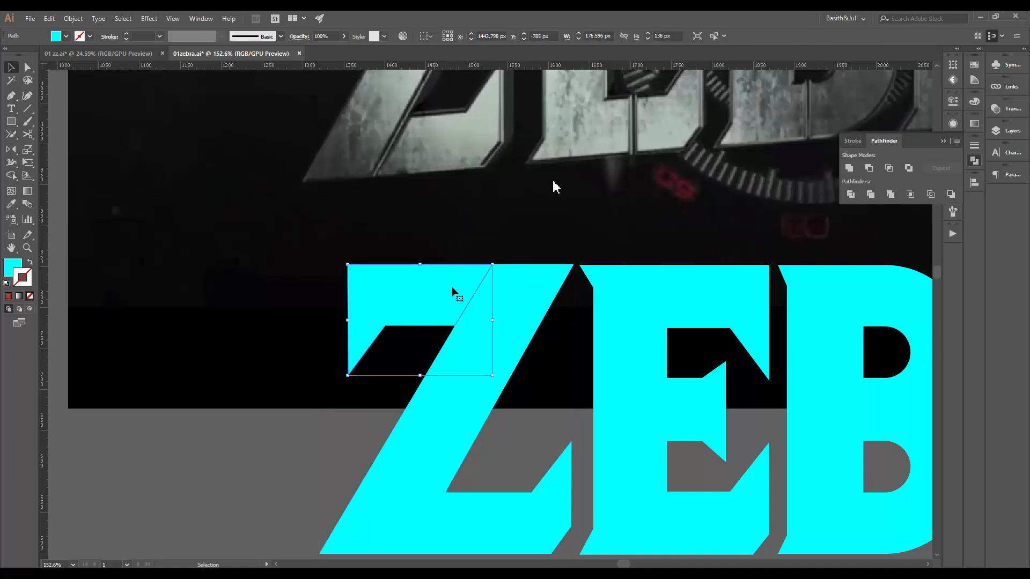
drag(448, 299, 437, 304)
key(Left)
key(Left)
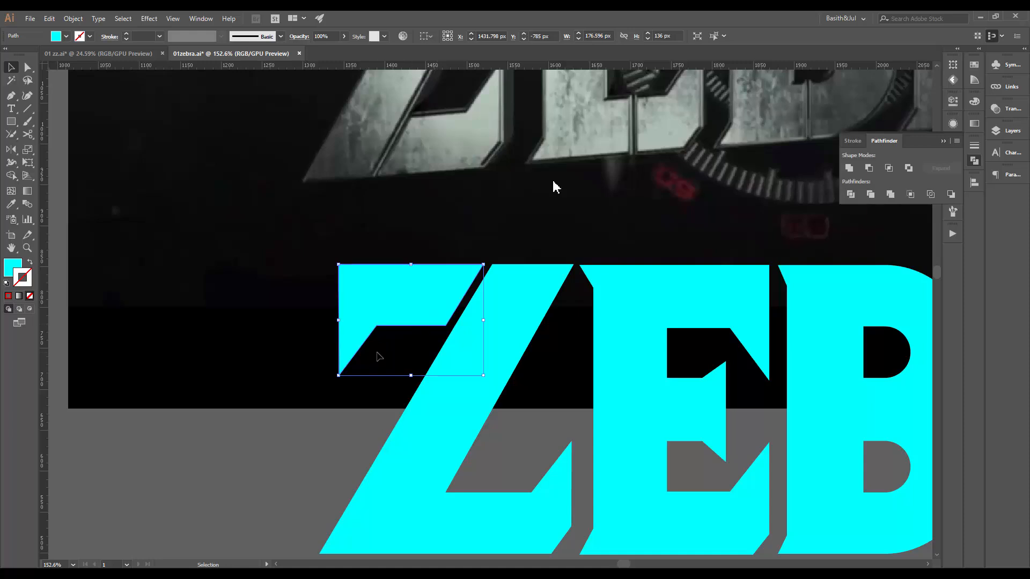
key(Right)
click(312, 422)
Compare the Z's diagonal gap with the metallic reference title and nudge the upper-left piece slightly further left
scroll(414, 291, up, 5)
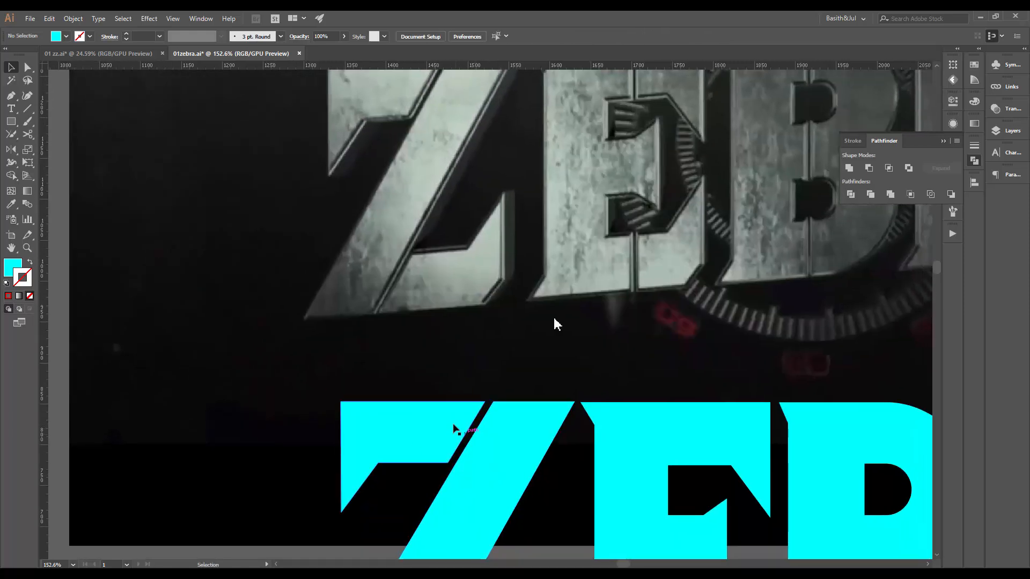
drag(554, 317, 614, 449)
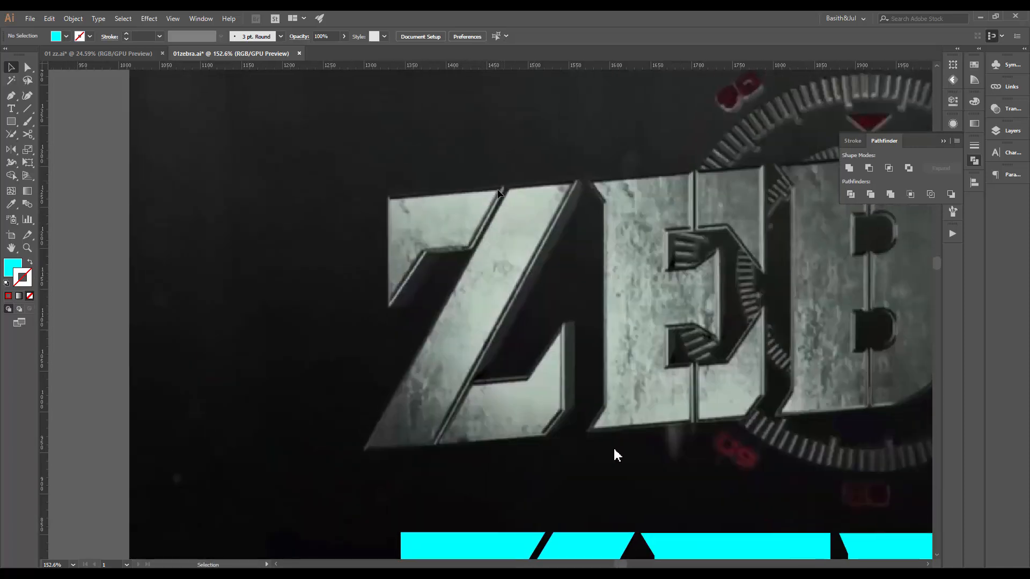
scroll(502, 194, up, 3)
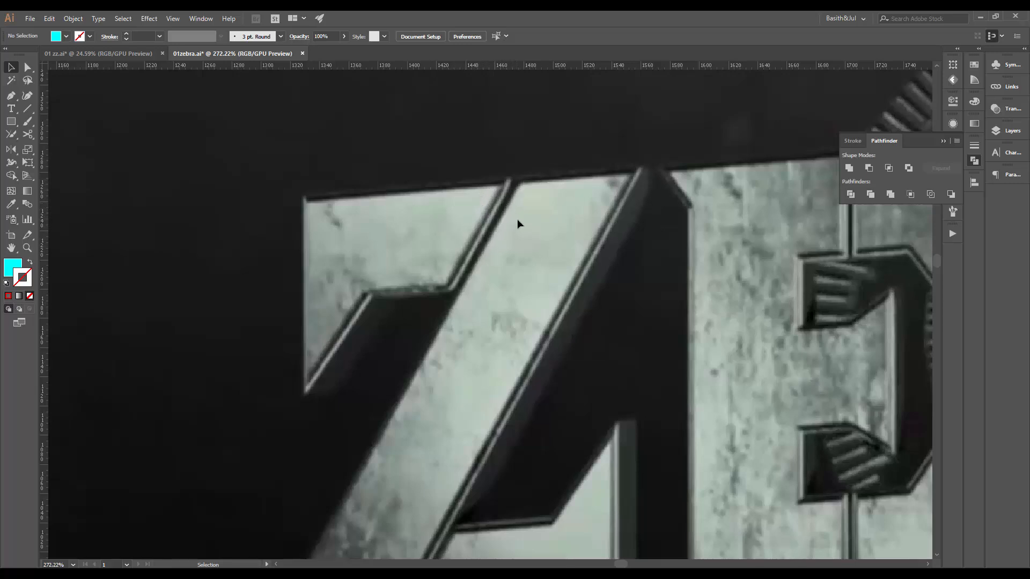
scroll(469, 270, down, 6)
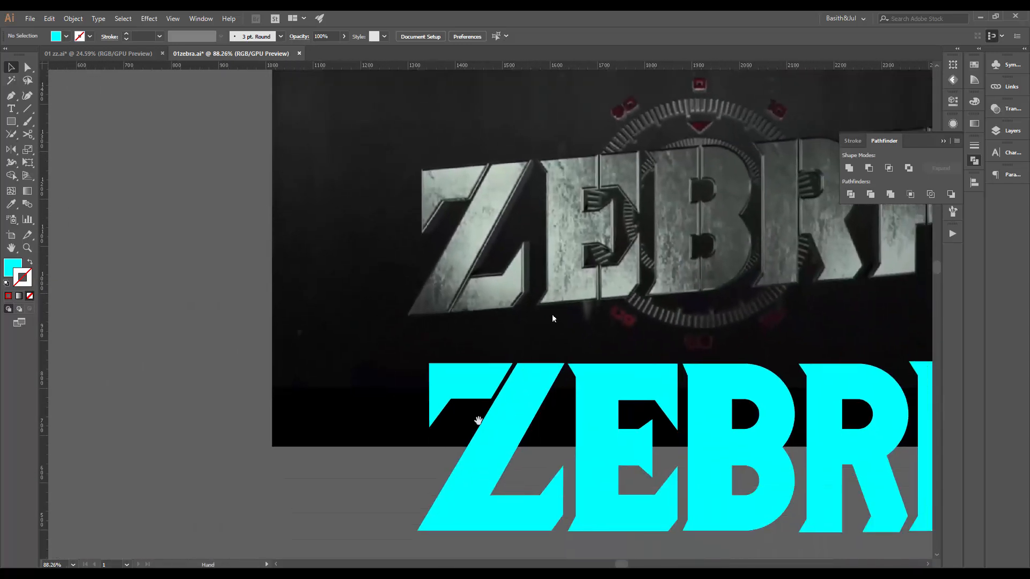
click(478, 419)
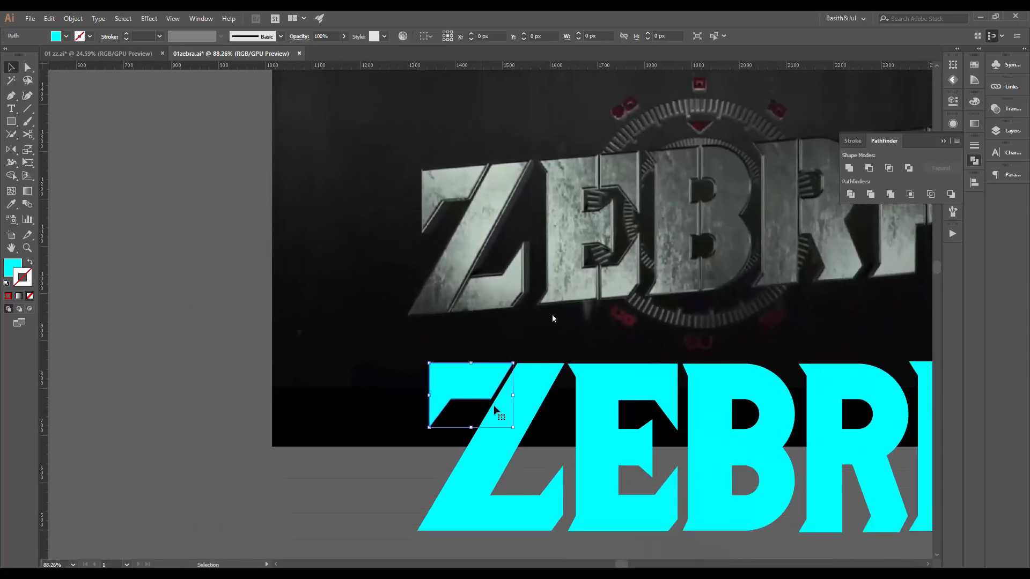
click(360, 470)
Copy the segments around the upper-right and inner lower corner anchors of the Z's main piece and paste them in front
click(518, 519)
key(a)
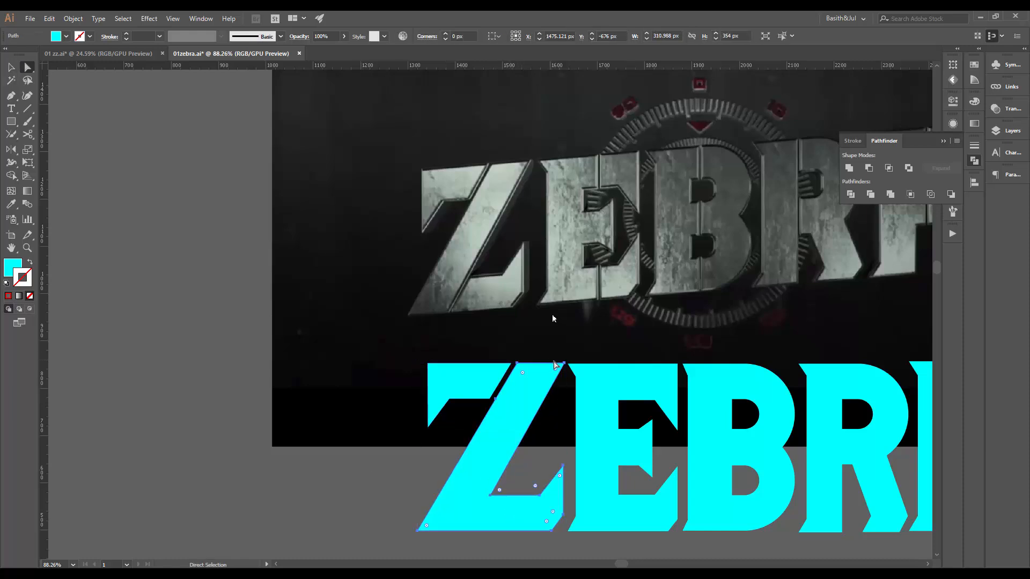
click(562, 368)
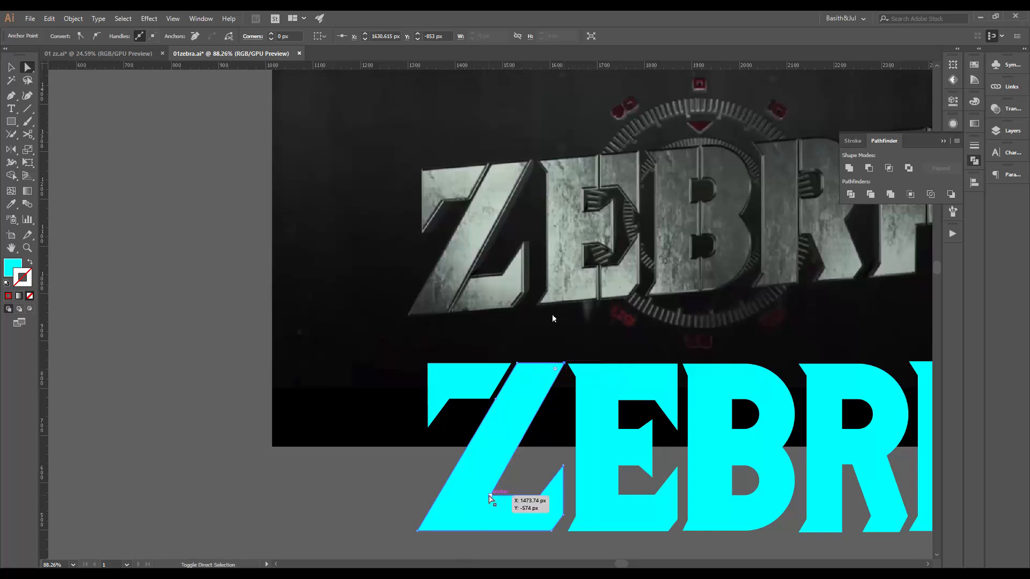
shift+click(493, 497)
key(ctrl+c)
key(ctrl+f)
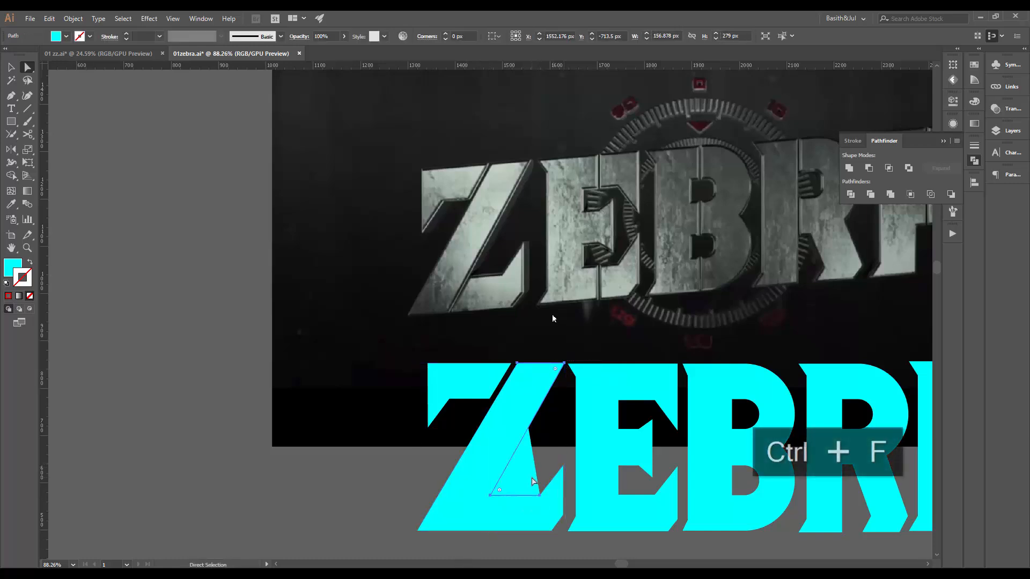
Swap the pasted path's cyan fill to its stroke and move the path about 519 px left and 85 px down
key(shift+x)
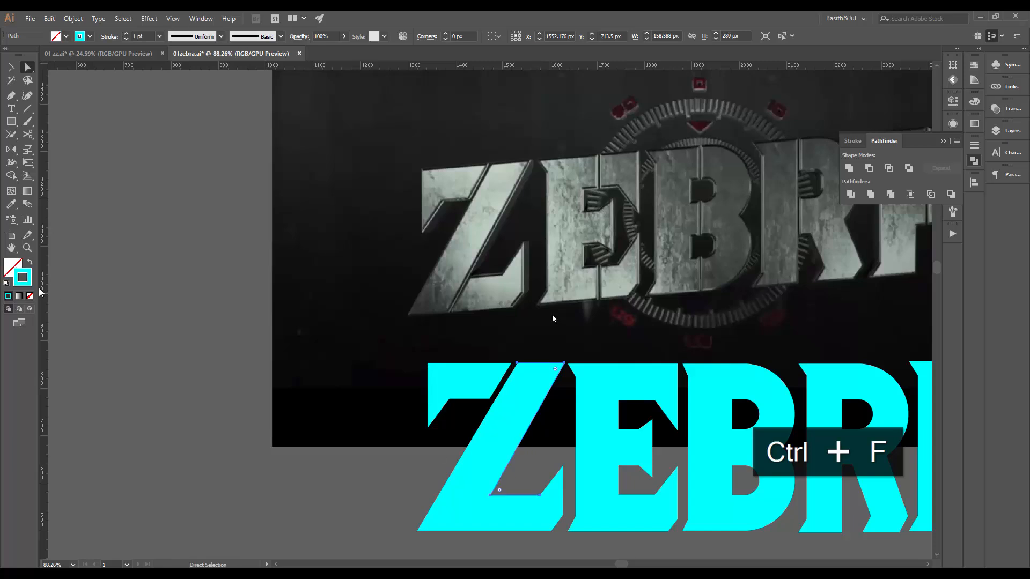
key(i)
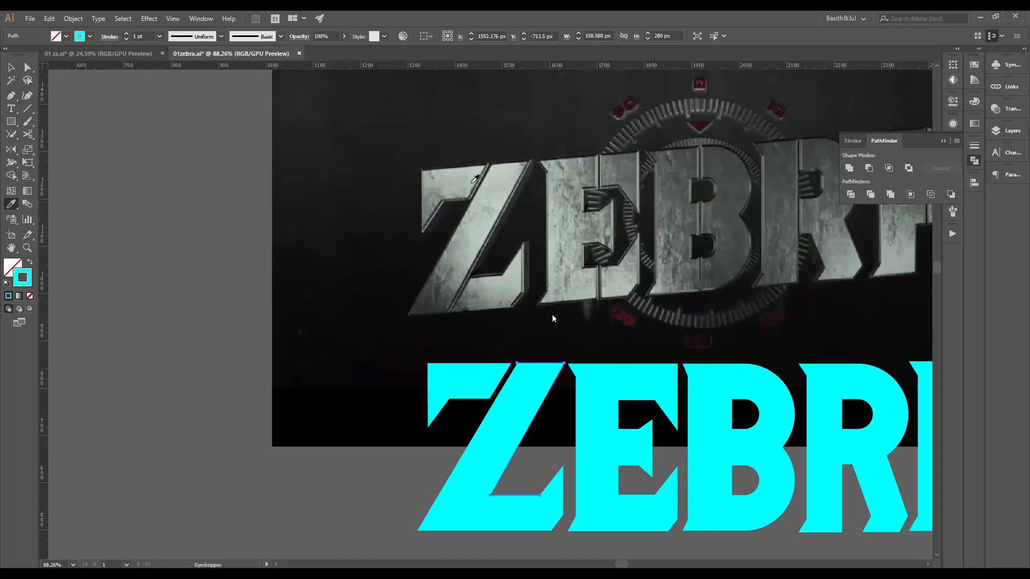
key(v)
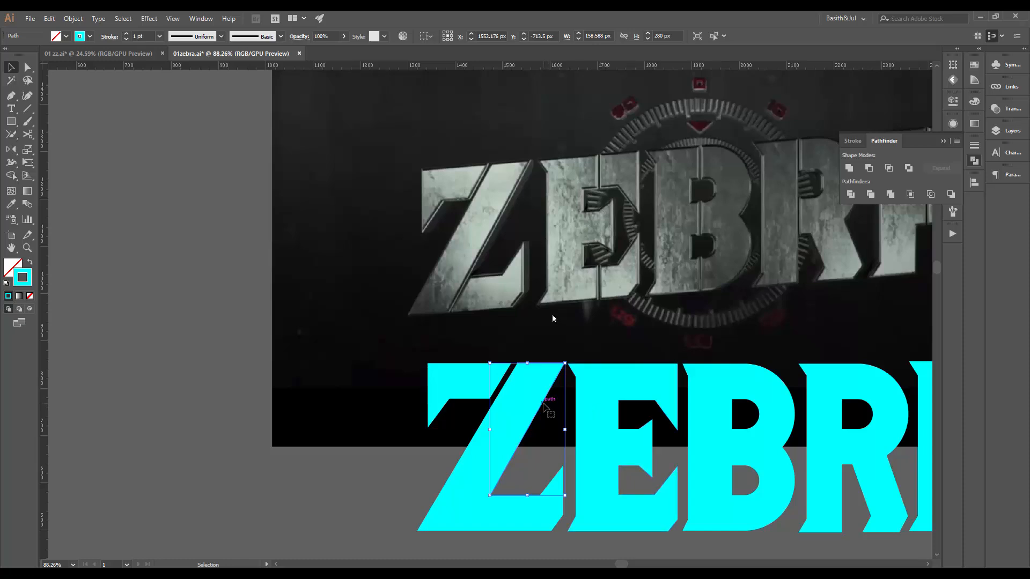
drag(544, 405, 298, 445)
click(280, 489)
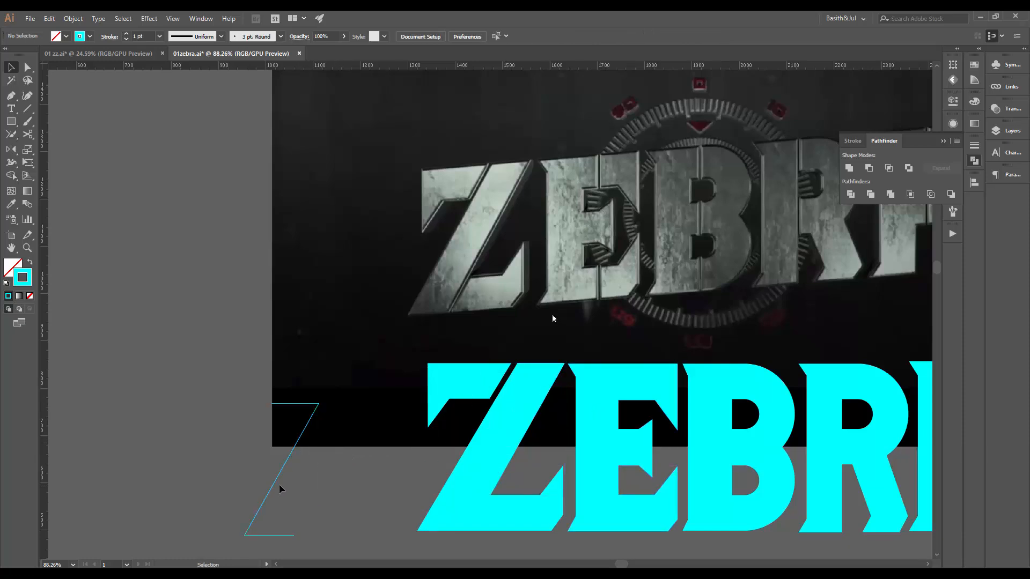
click(278, 480)
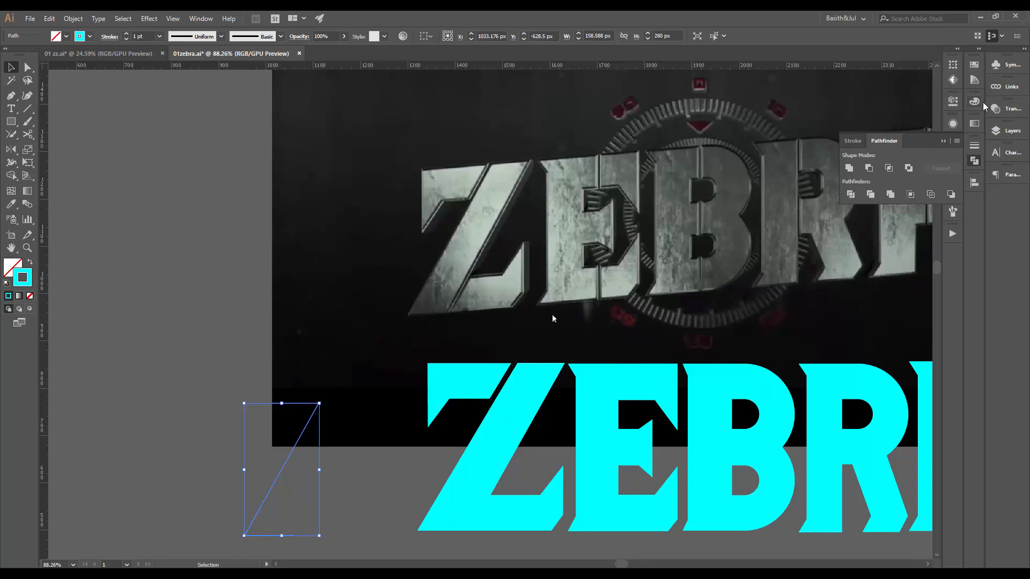
Set the moved Z-shaped path's stroke colour to red
click(974, 64)
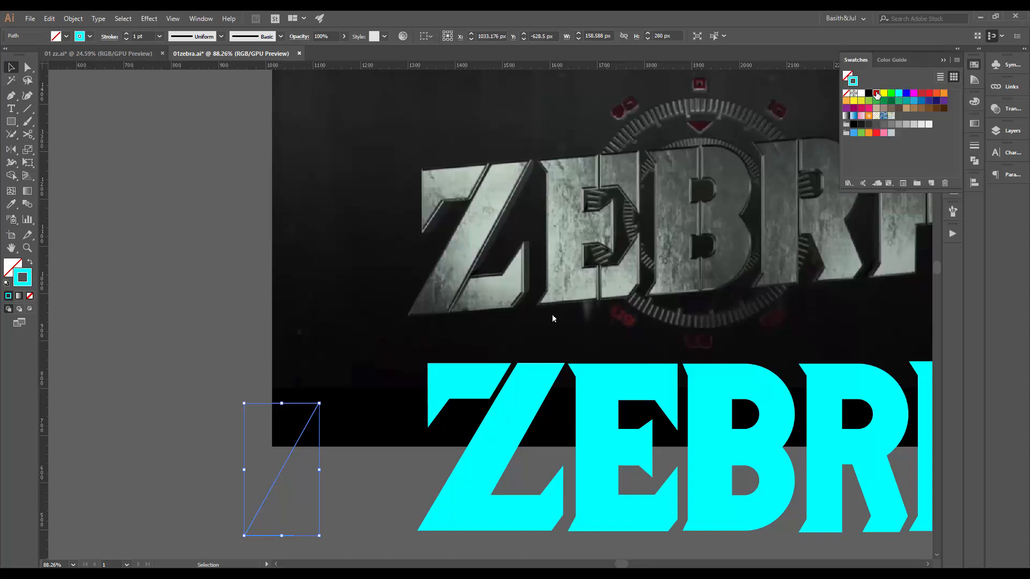
click(877, 93)
click(410, 433)
click(285, 464)
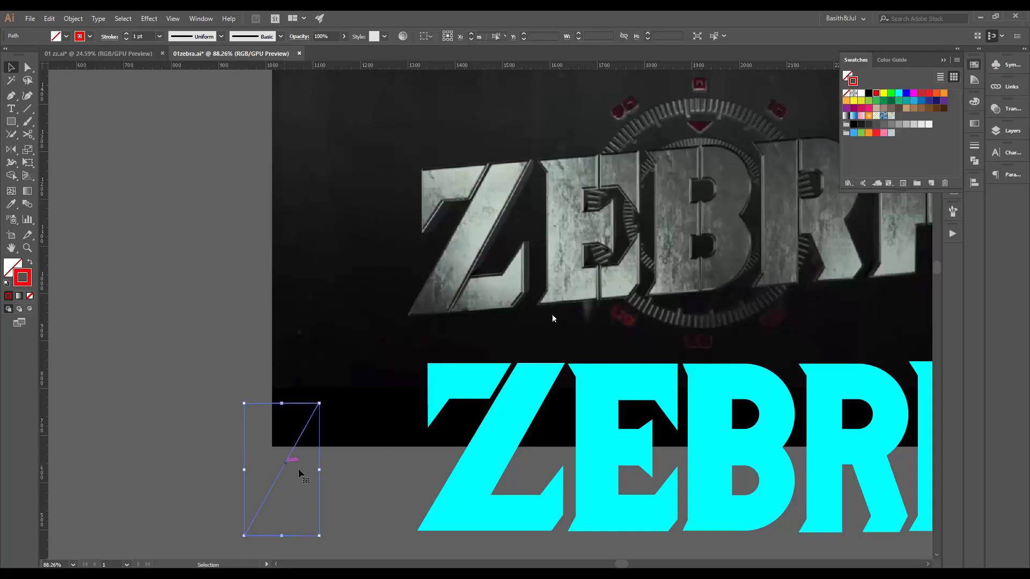
Match the pasted path along the Z's inner diagonal to the red outline's appearance with the Eyedropper
drag(379, 489, 348, 428)
click(505, 357)
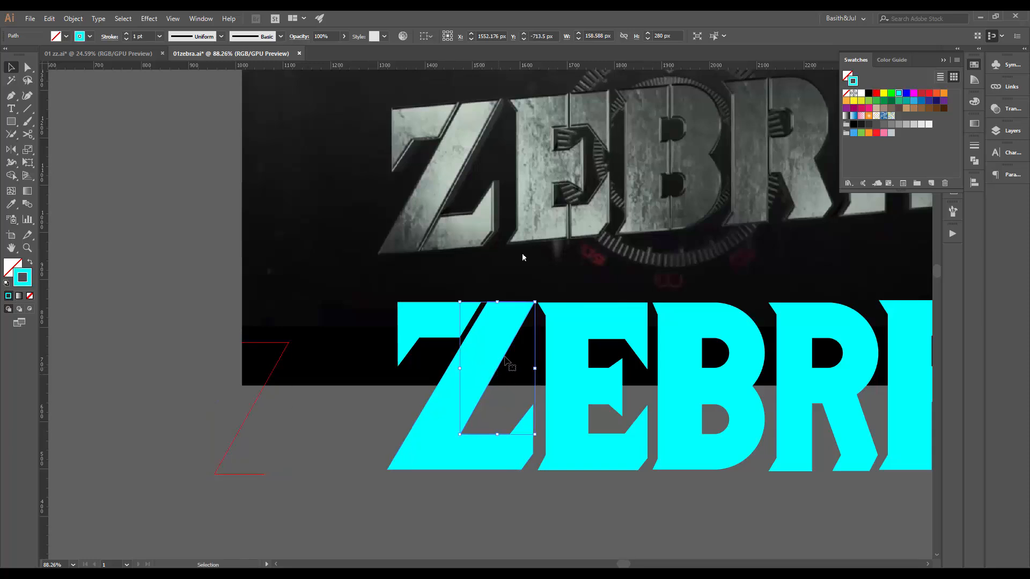
key(i)
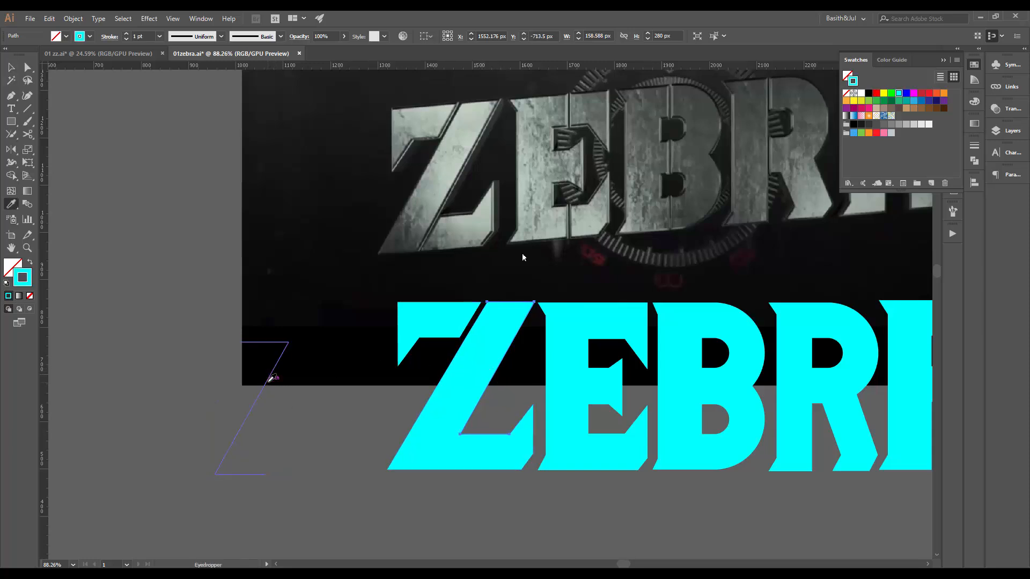
click(271, 378)
key(v)
click(334, 441)
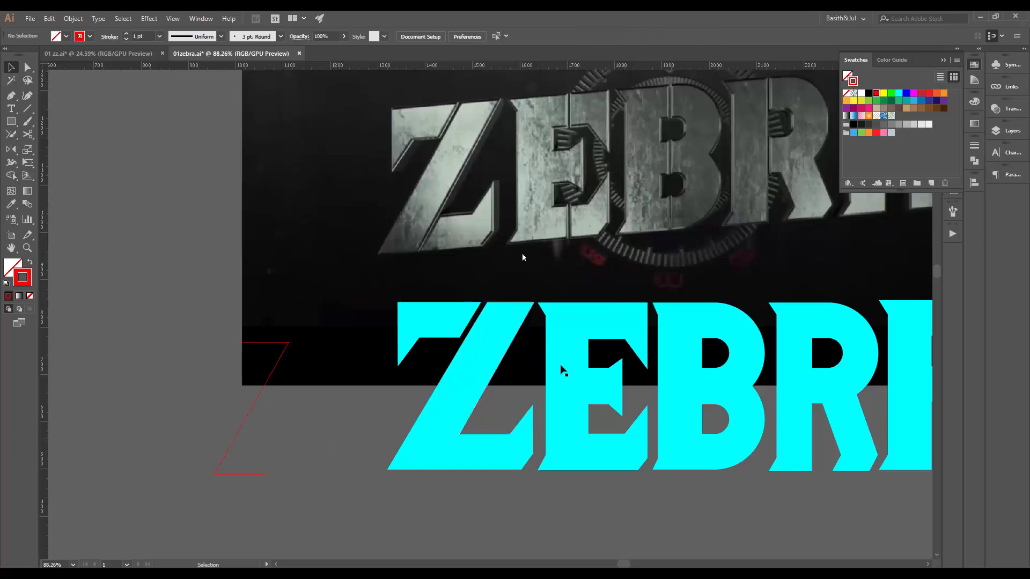
Set the stroke of the pasted path along the Z's inner diagonal to black
click(512, 353)
scroll(523, 308, up, 3)
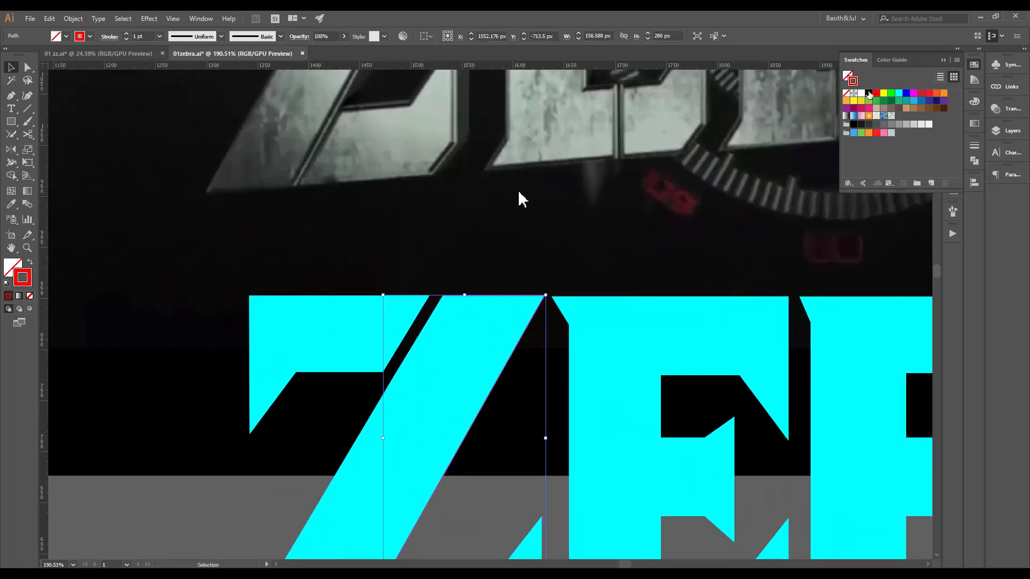
click(868, 94)
click(481, 519)
drag(552, 480, 438, 528)
drag(577, 474, 617, 386)
drag(547, 397, 646, 370)
Set the stroke of the path along the Z's inner diagonal to RGB Blue
click(524, 406)
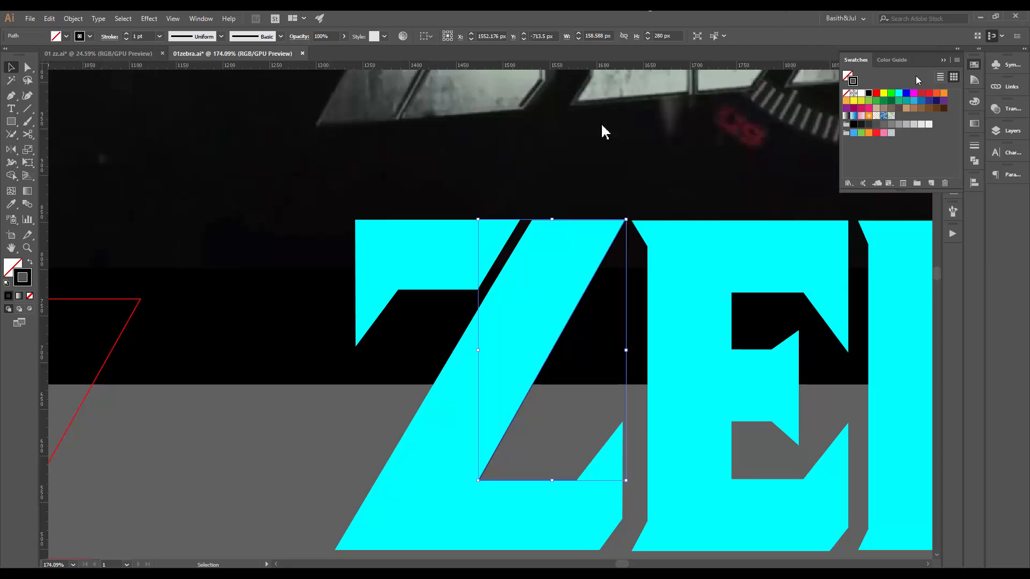
click(909, 96)
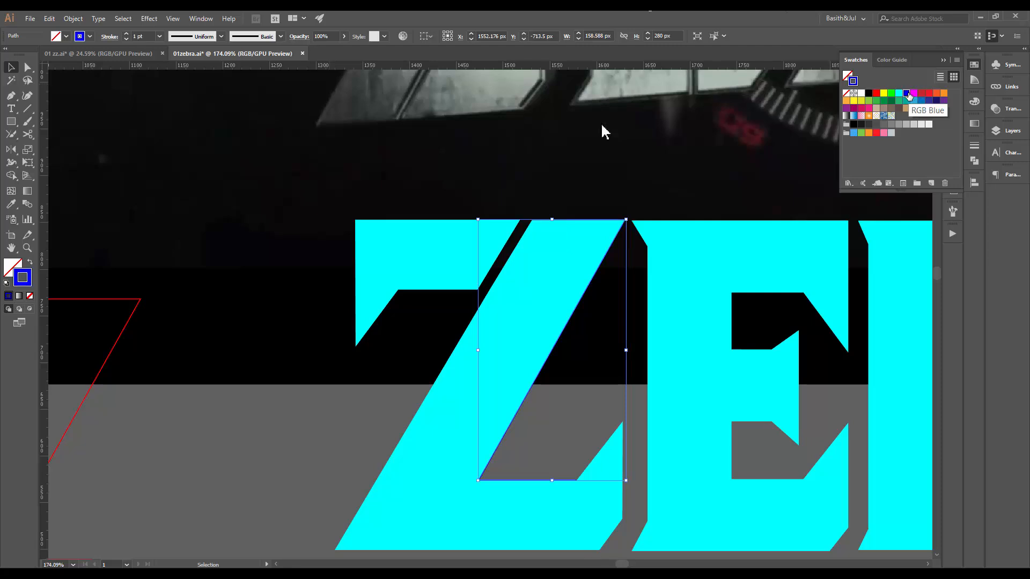
click(598, 391)
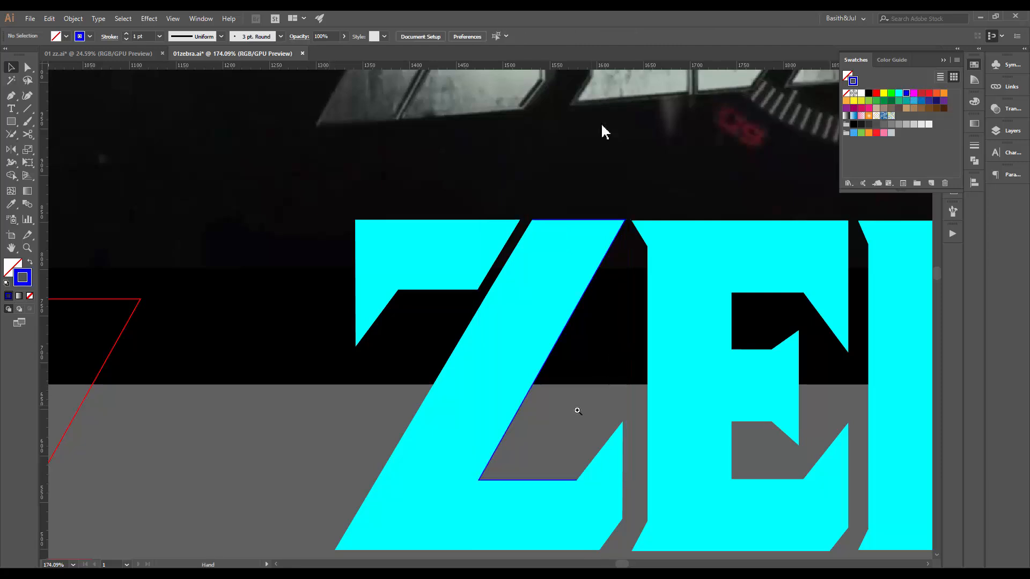
drag(556, 414, 569, 439)
drag(532, 489, 607, 430)
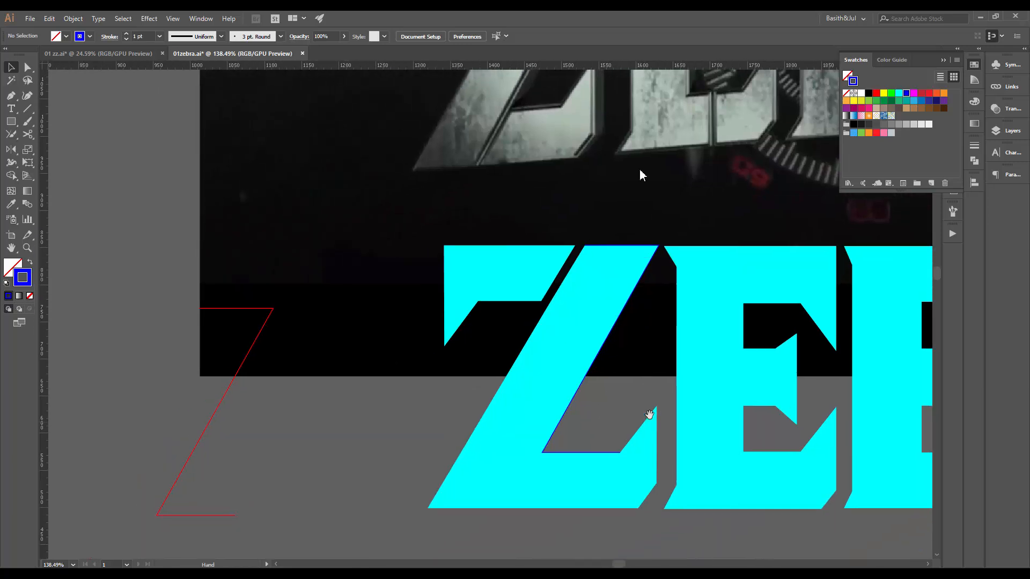
Set the stroke of the path along the Z's inner diagonal to magenta
key(a)
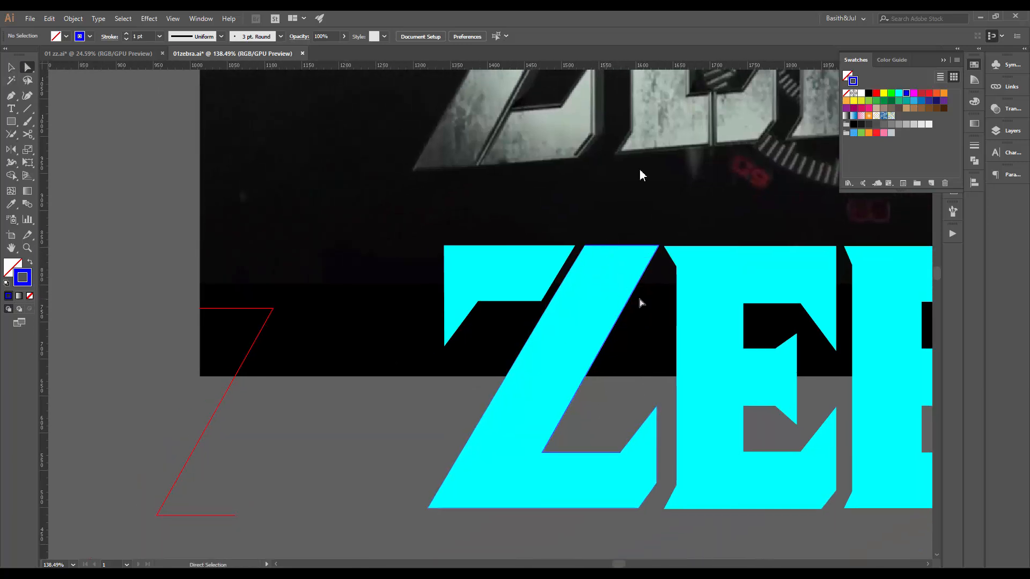
key(v)
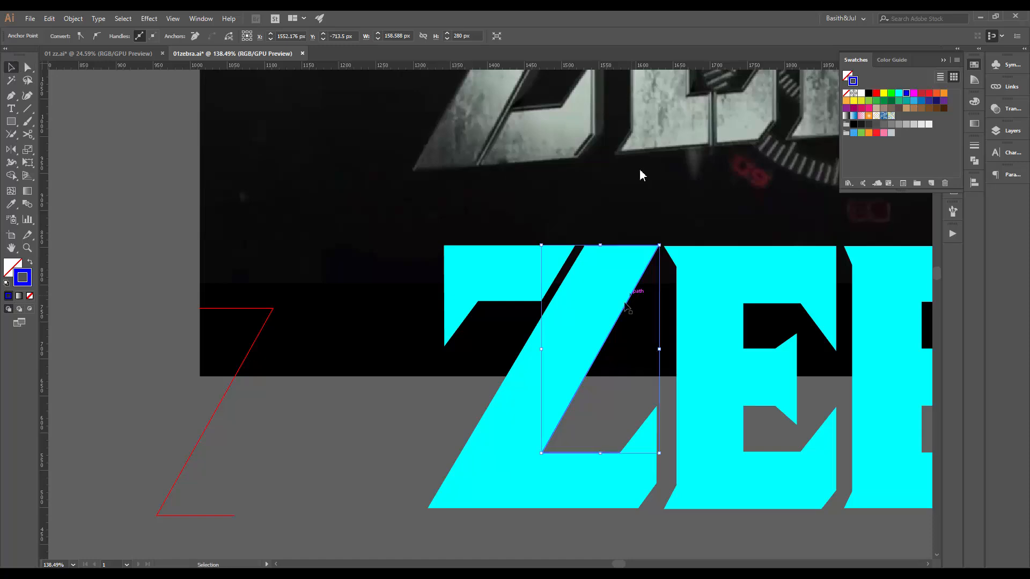
click(614, 329)
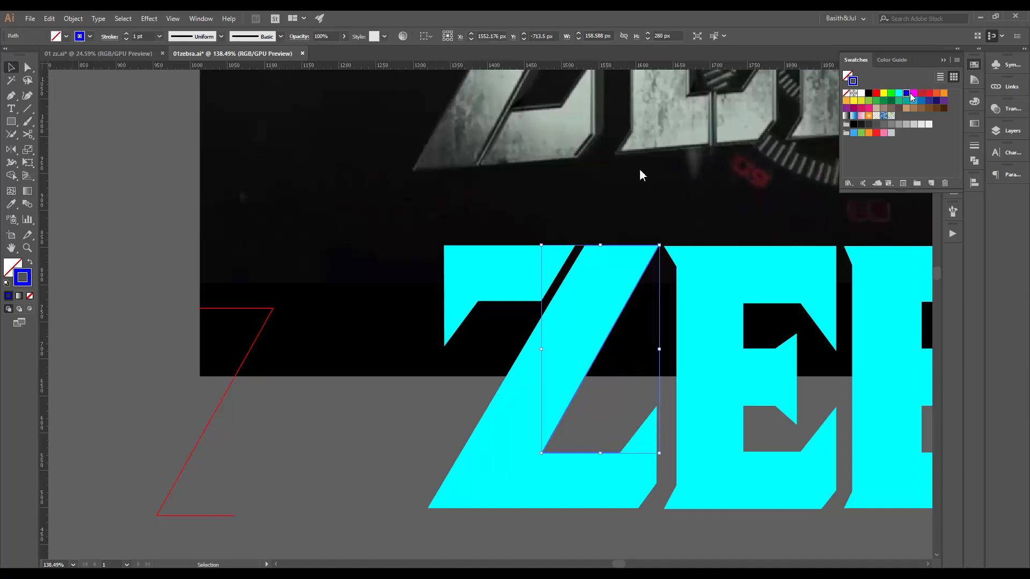
click(913, 93)
click(580, 424)
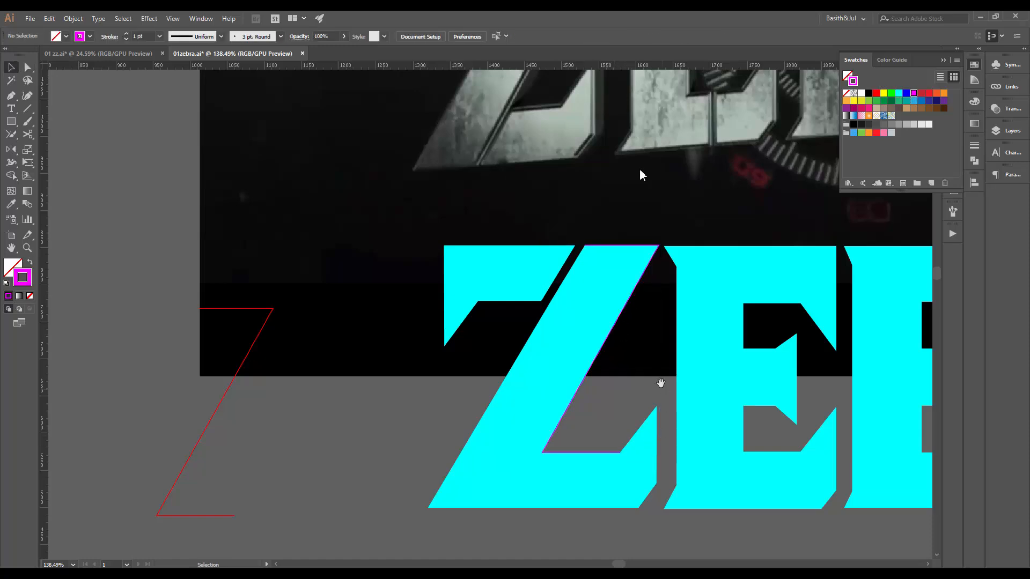
Delete the end anchor points of the magenta path so only the Z's diagonal segment remains
drag(659, 381, 601, 438)
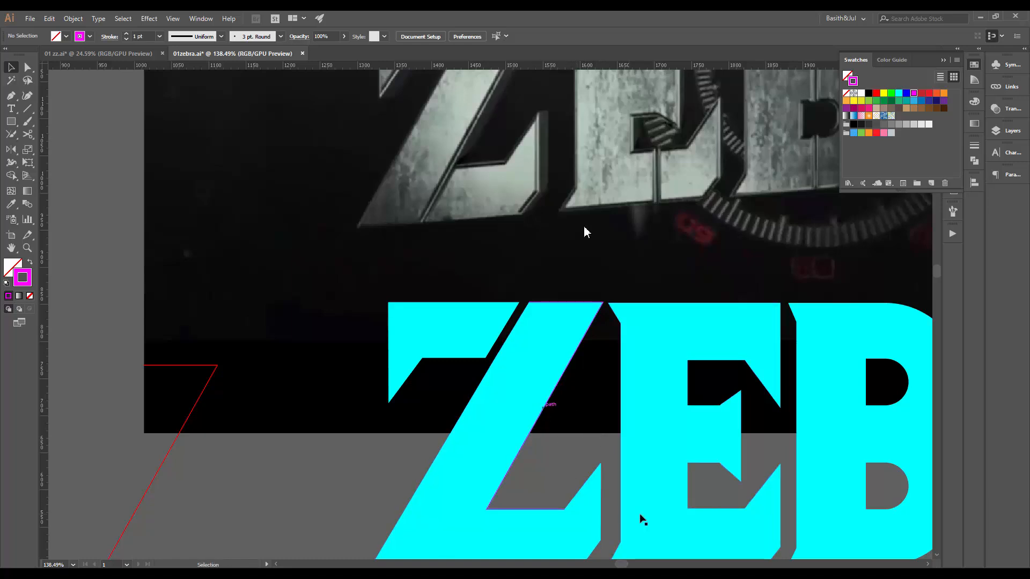
drag(583, 225, 611, 212)
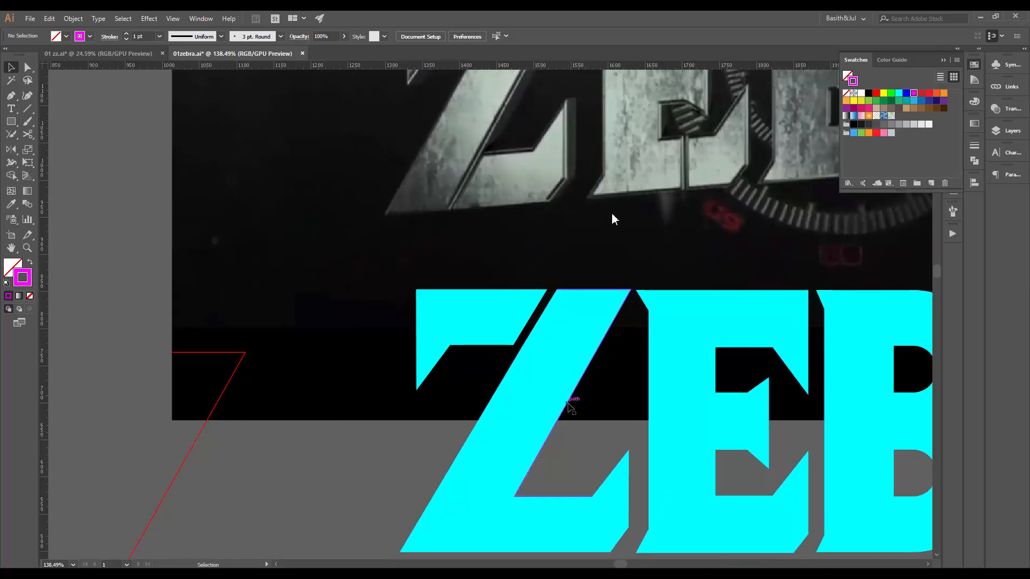
click(570, 302)
key(minus)
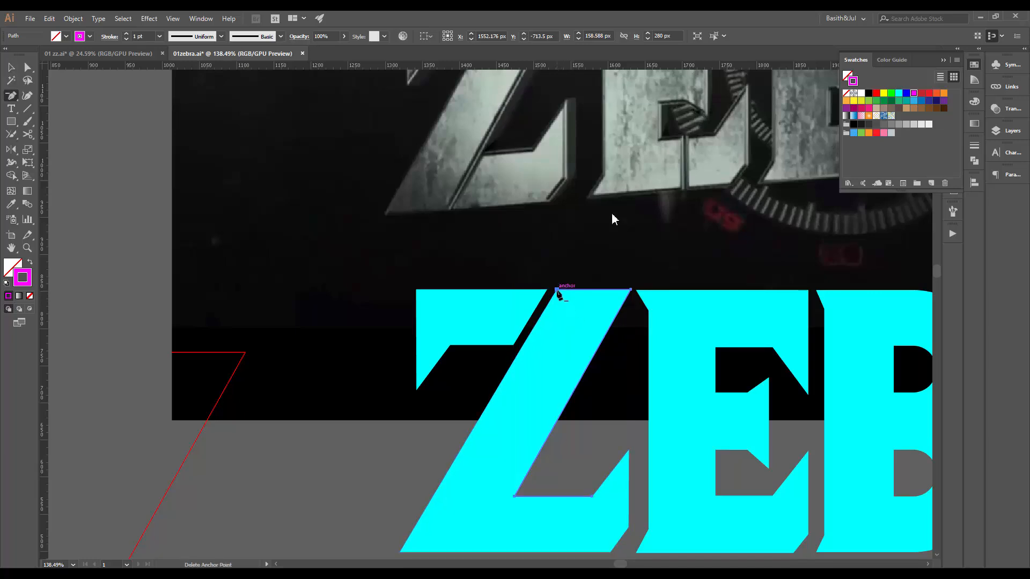
click(557, 290)
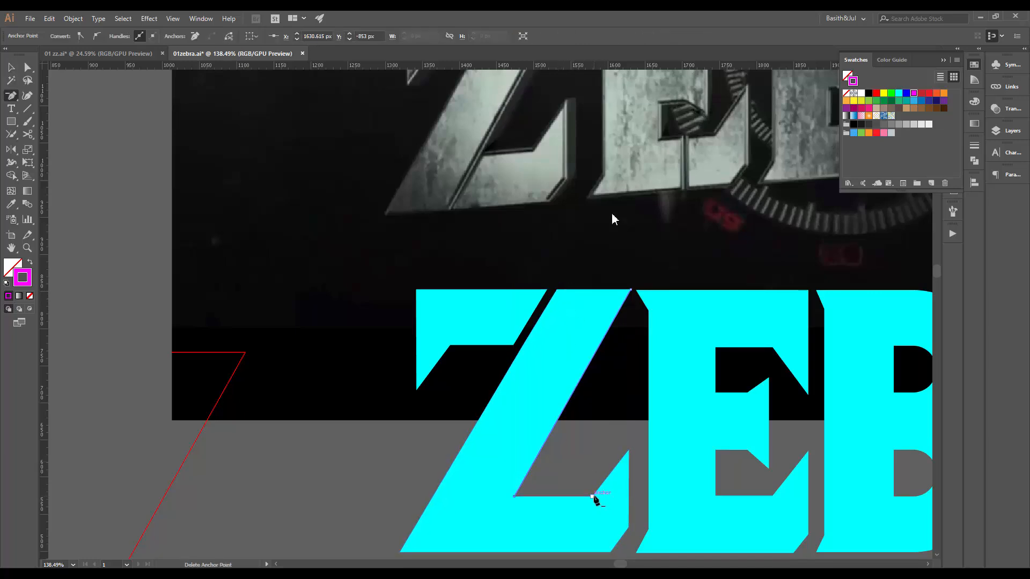
click(593, 497)
key(v)
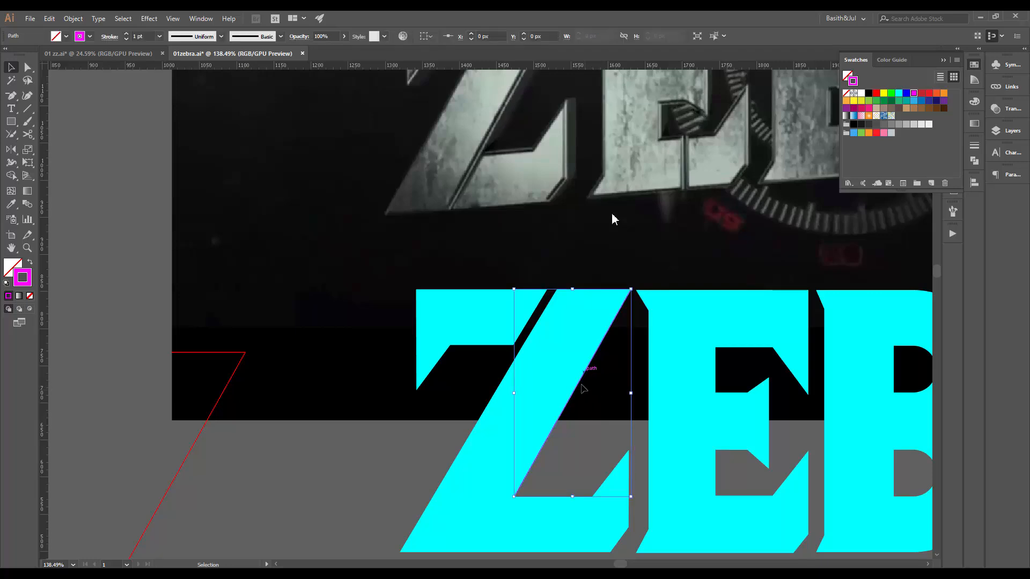
Extend the magenta diagonal with the Pen tool from its lower end by about 165 px, past the Z's bottom edge
drag(612, 218, 662, 106)
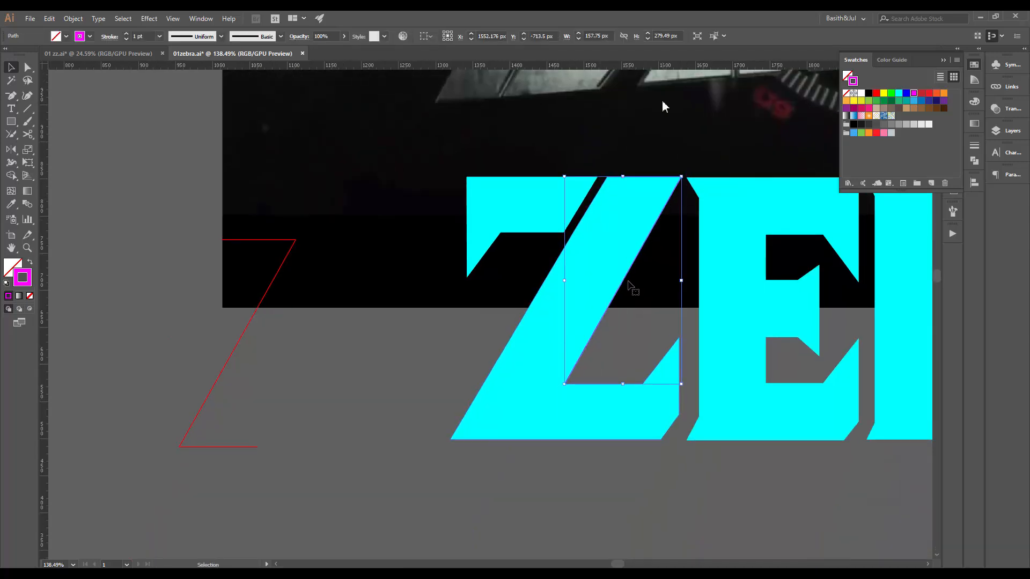
key(p)
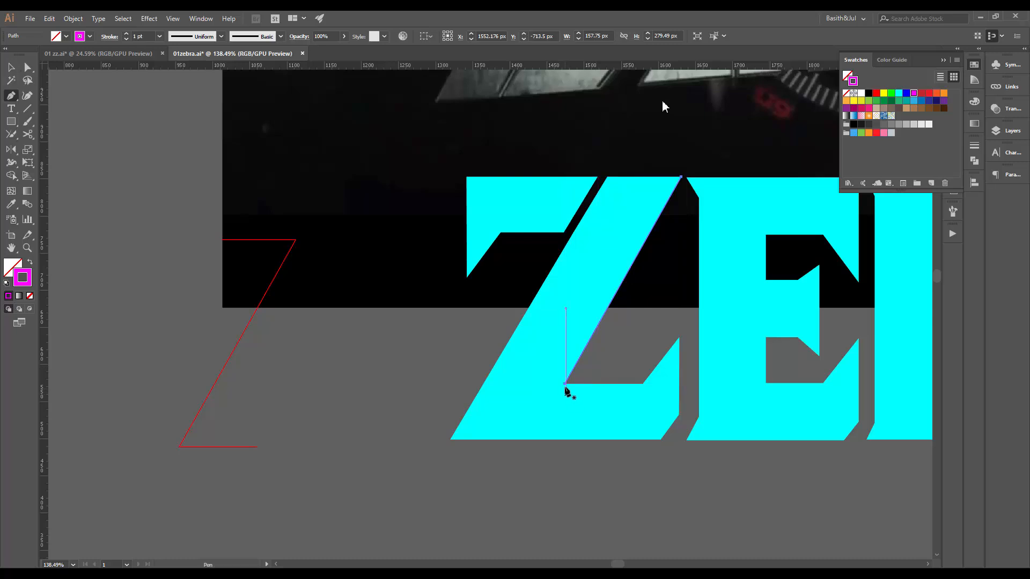
drag(566, 384, 502, 491)
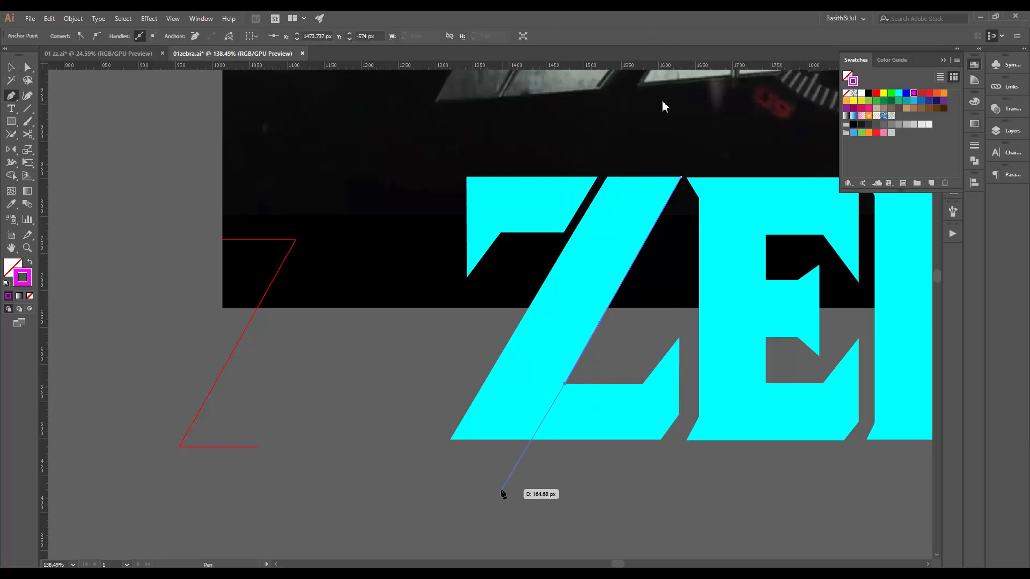
click(501, 490)
key(v)
click(558, 482)
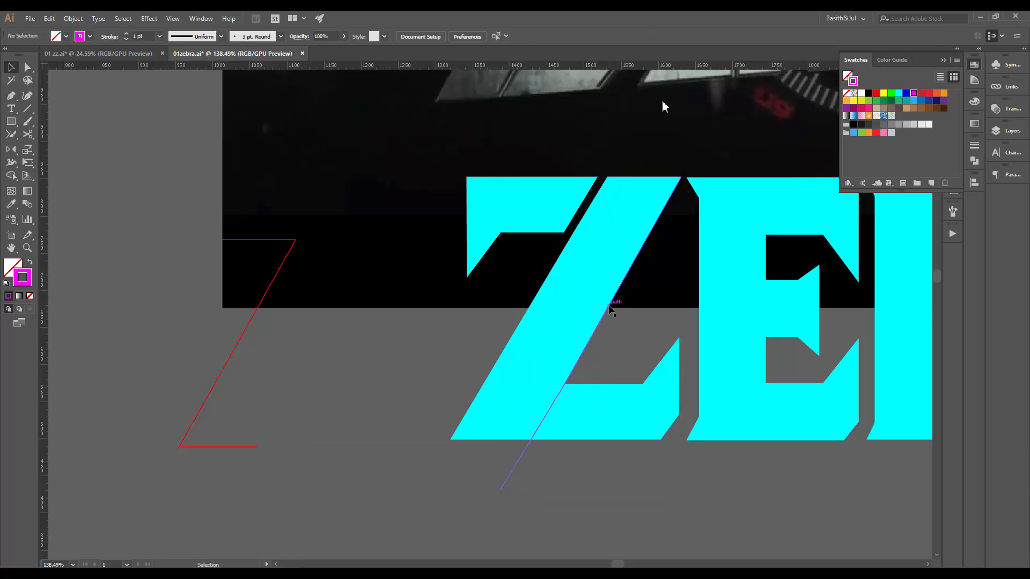
Divide the Z's main piece along the extended magenta diagonal with Pathfinder
click(610, 309)
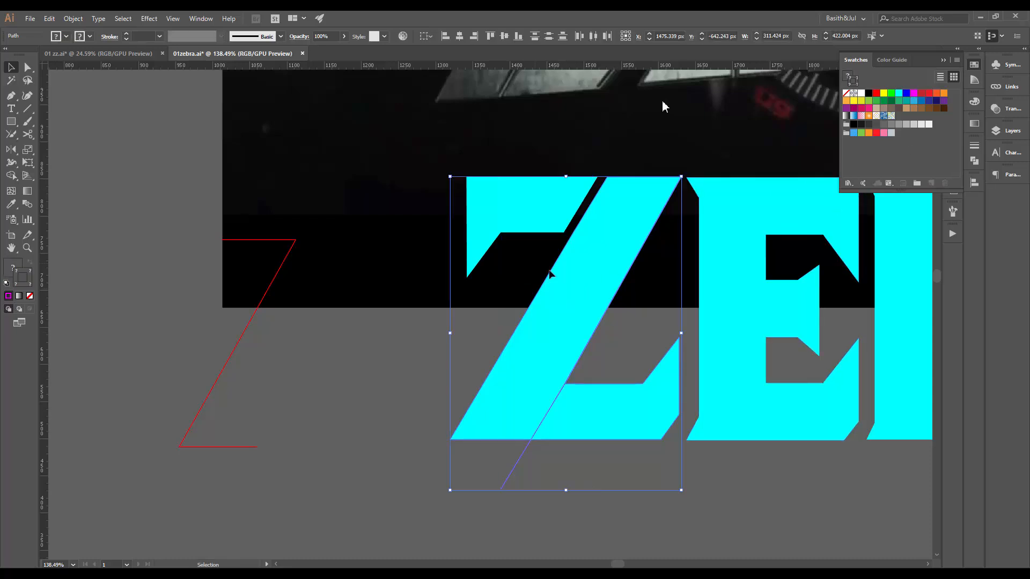
click(974, 160)
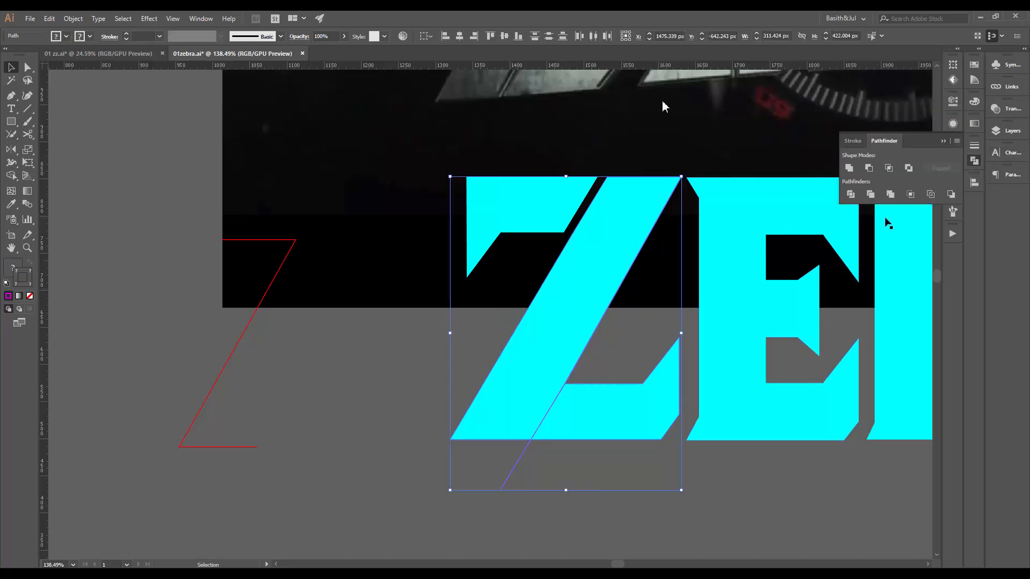
click(851, 194)
click(580, 446)
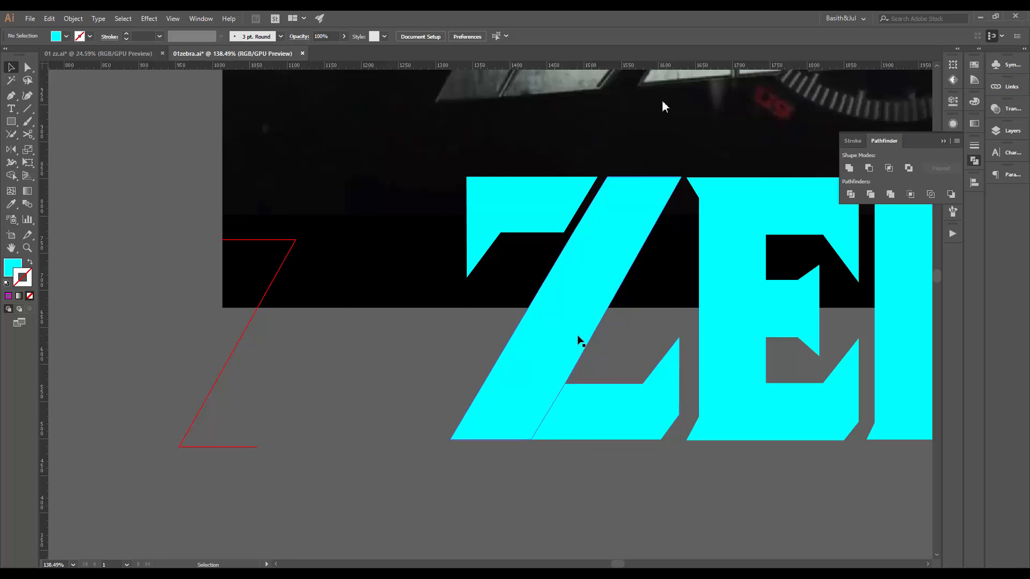
Ungroup the divided Z and nudge its lower-right piece to the right to open a diagonal gap
click(578, 340)
right_click(580, 337)
click(609, 427)
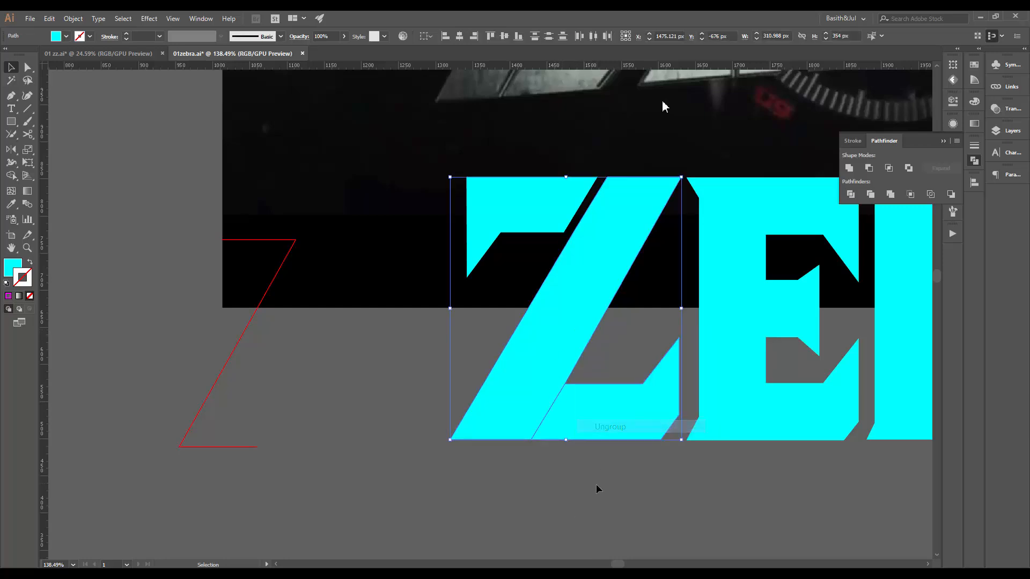
click(596, 489)
click(595, 417)
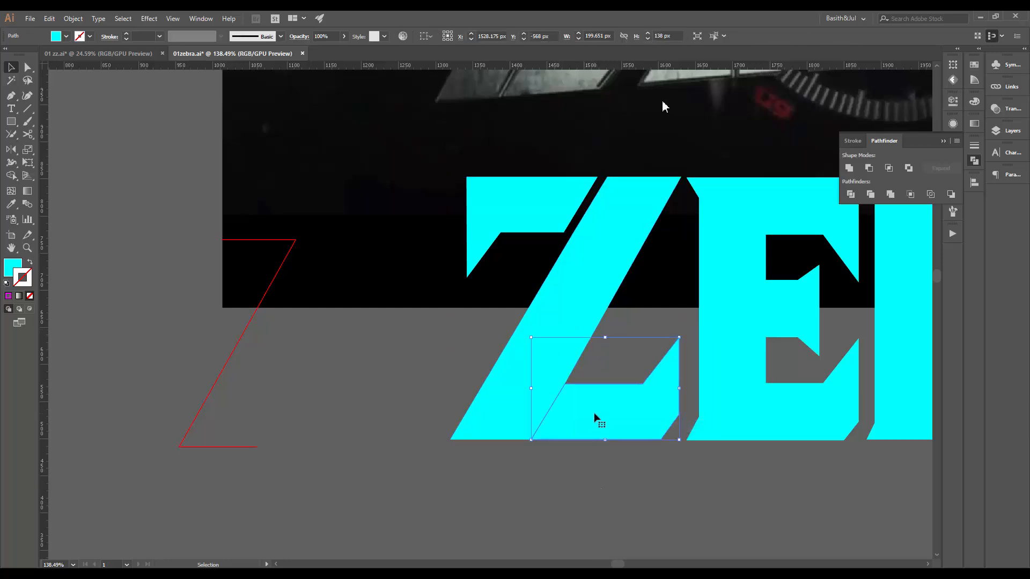
key(shift+Right)
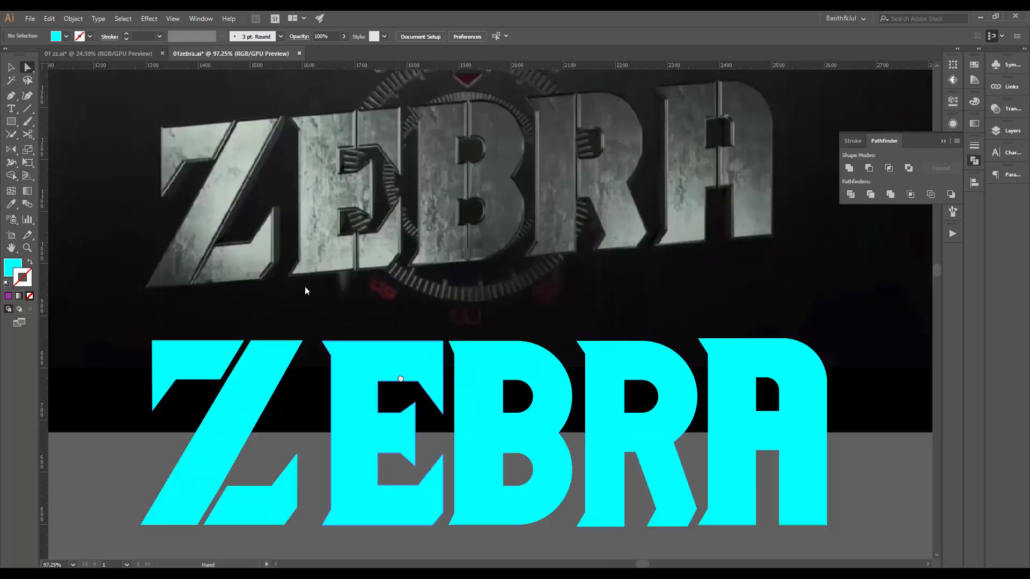
Draw a vertical Pen line about 140 px long through the E's upper arm, starting above the letter
drag(400, 379, 429, 339)
click(365, 397)
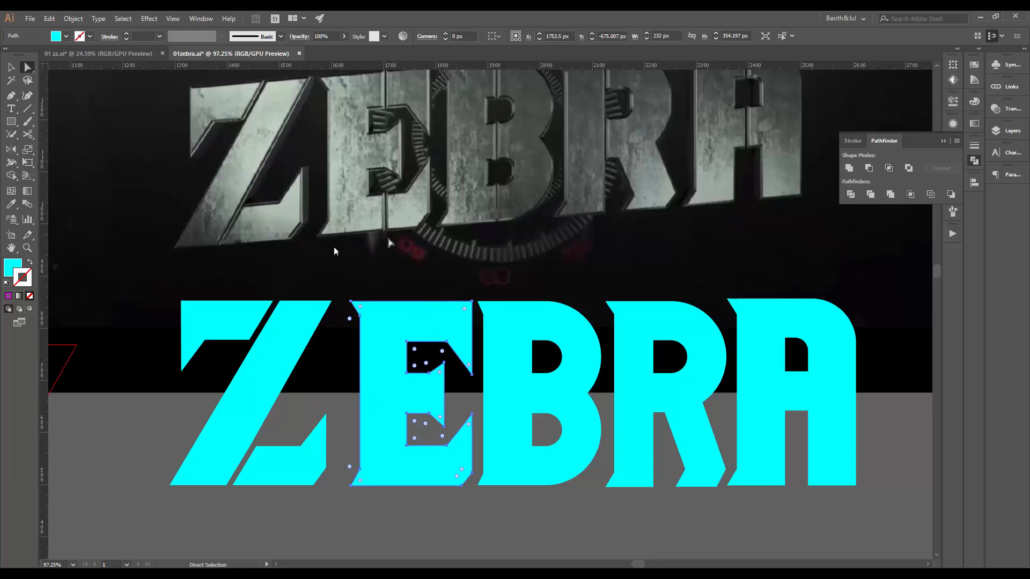
key(p)
click(425, 284)
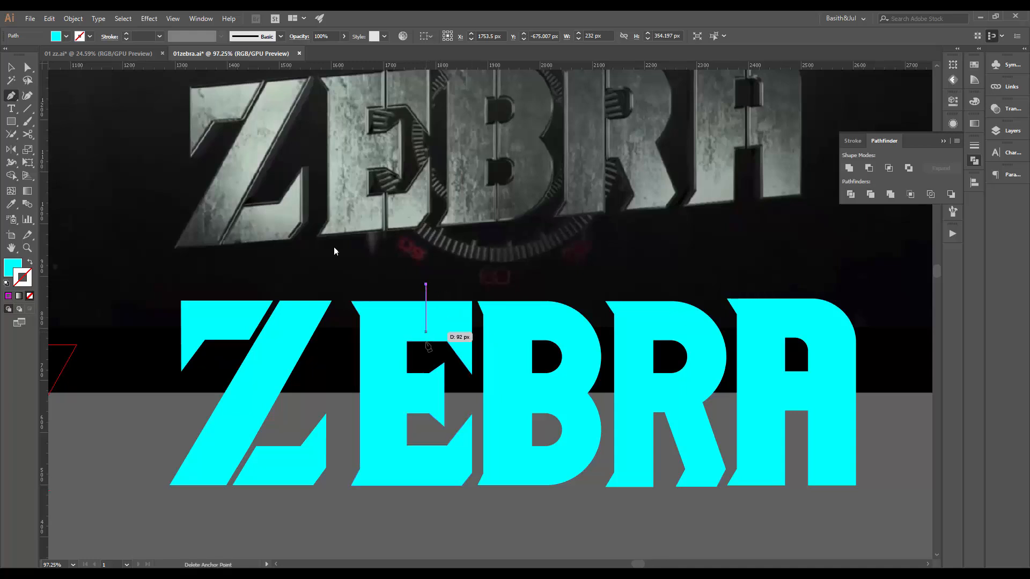
click(425, 357)
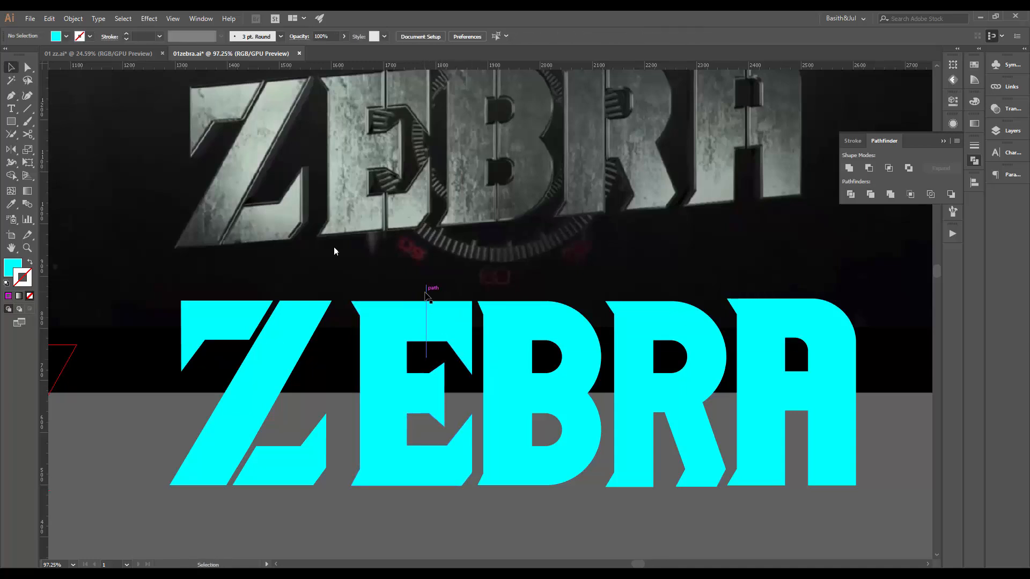
key(v)
Give the vertical line the red outline's stroke with the Eyedropper and copy it straight down across the E's lower arm
mouse_move(334, 246)
mouse_down()
mouse_move(473, 236)
mouse_move(385, 262)
mouse_up()
key(i)
click(180, 403)
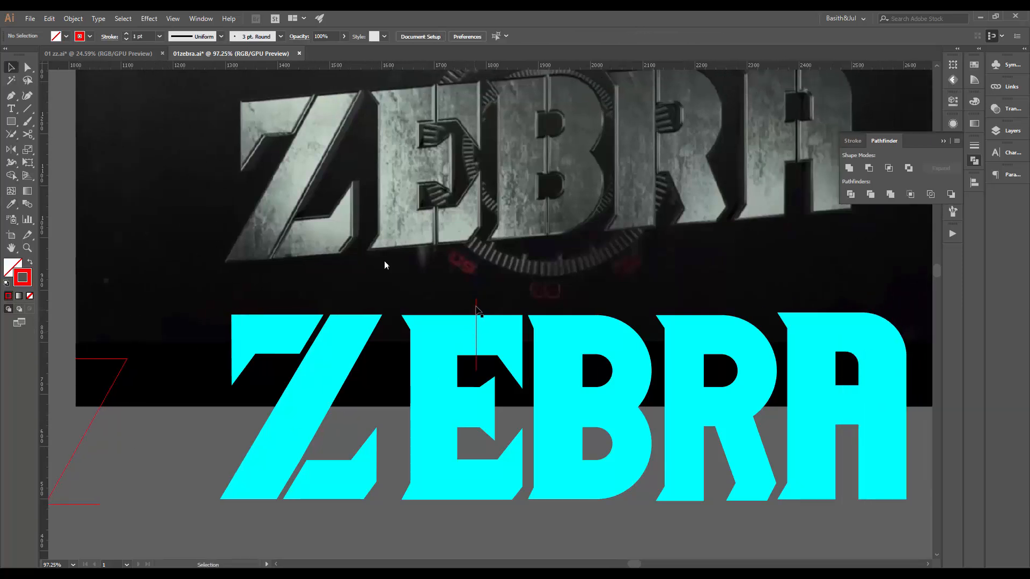
key(v)
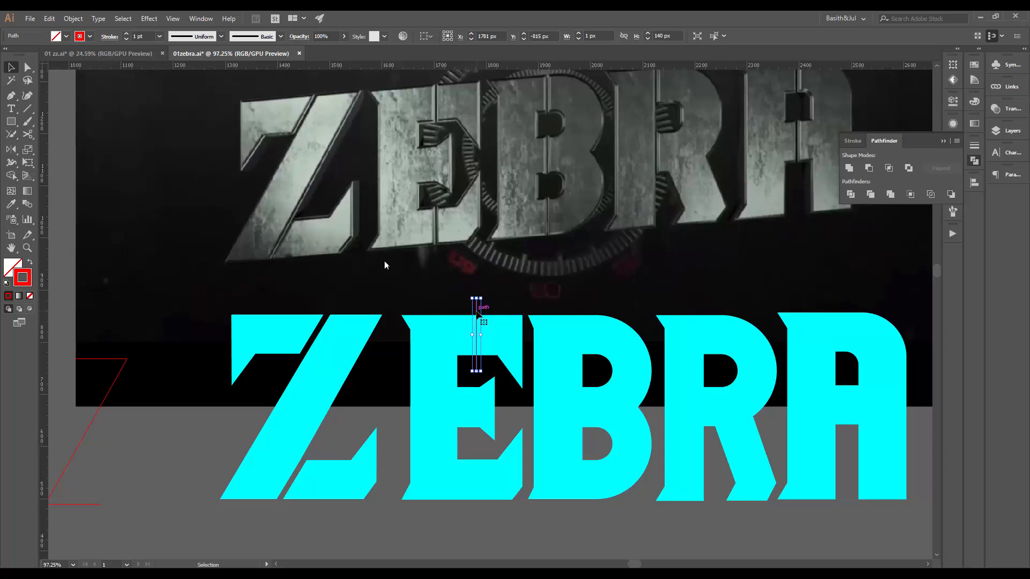
drag(477, 310, 491, 458)
Group the two vertical lines on the E and divide the letter along them with Pathfinder
click(493, 343)
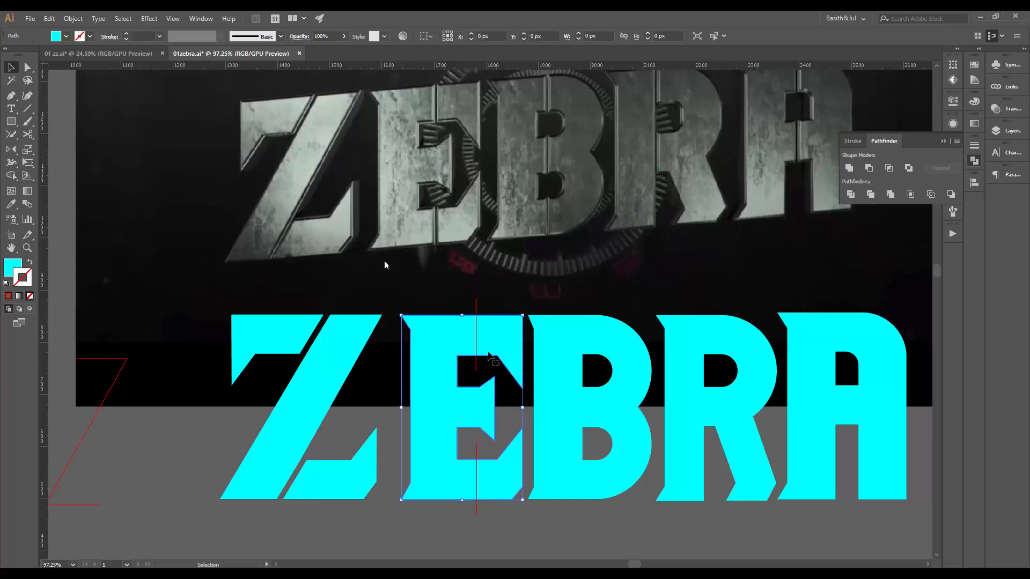
shift+click(477, 306)
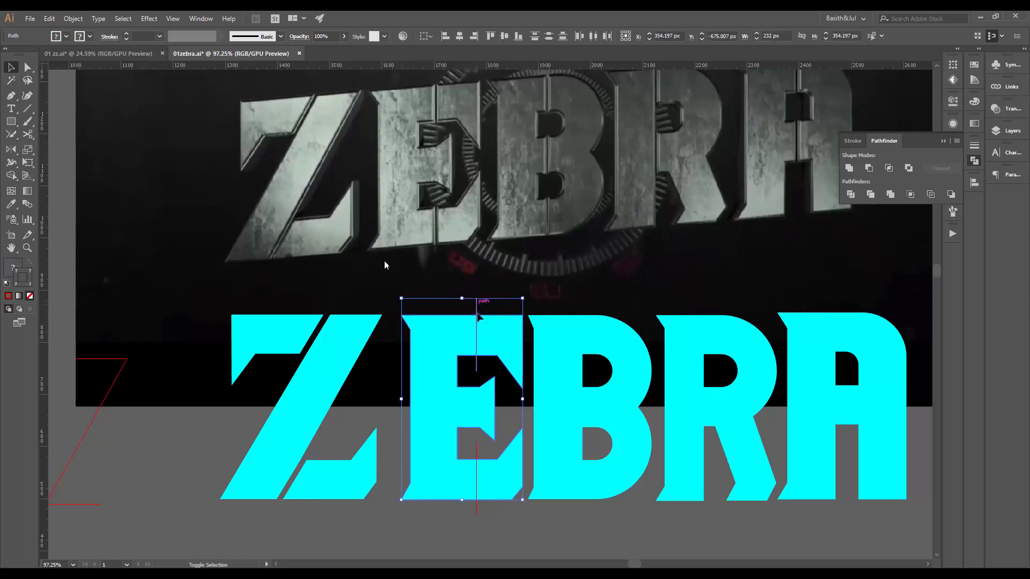
click(505, 417)
click(477, 305)
shift+click(476, 448)
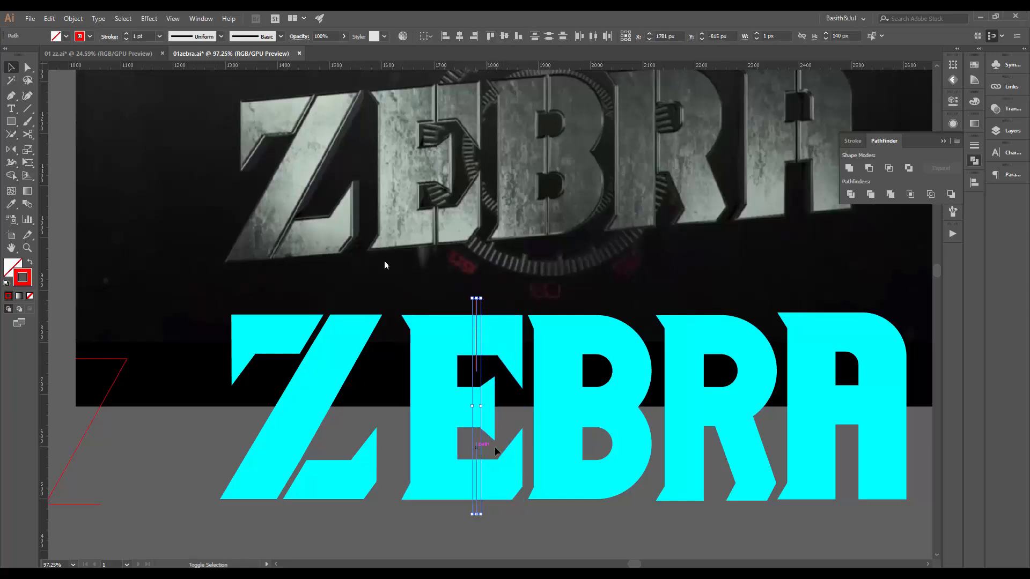
key(ctrl+g)
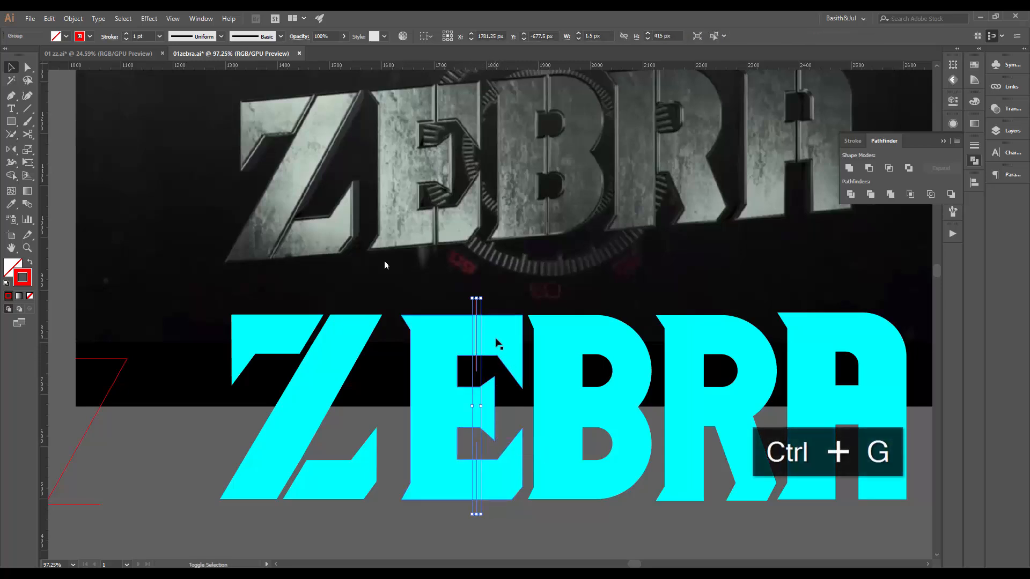
shift+click(498, 343)
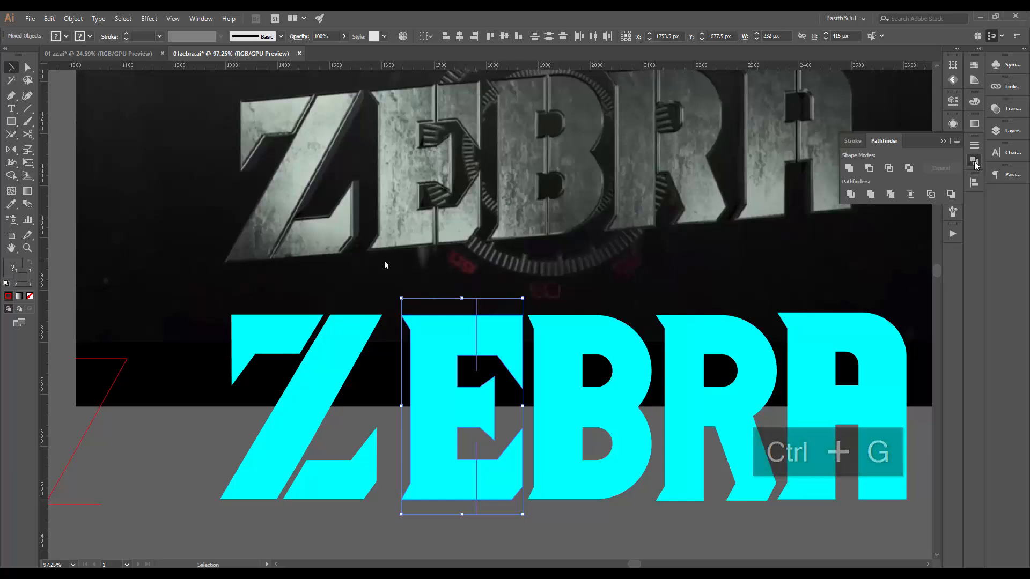
click(850, 194)
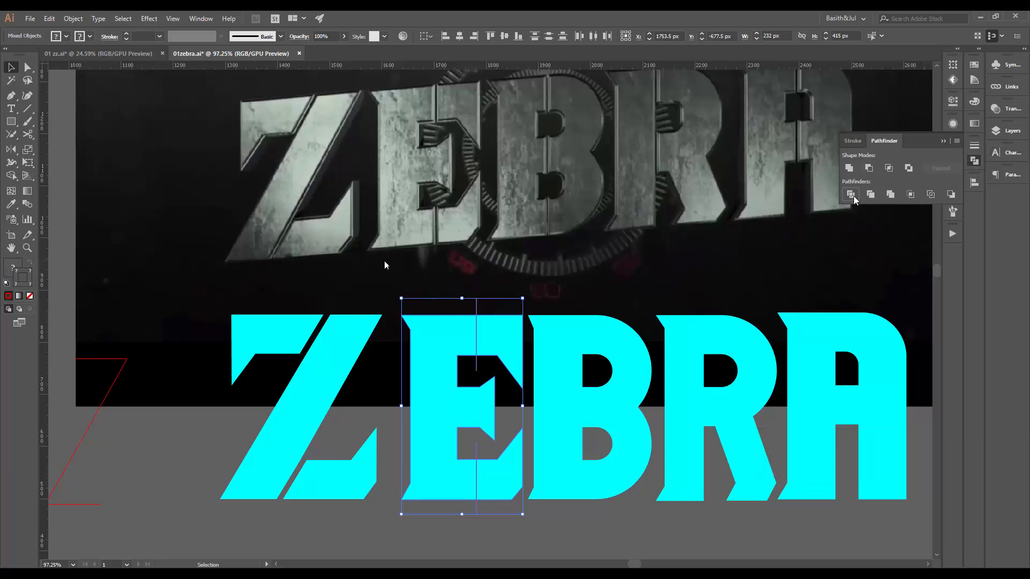
Ungroup the divided E and nudge its main stem piece to the left to open vertical gaps in both arms
right_click(507, 473)
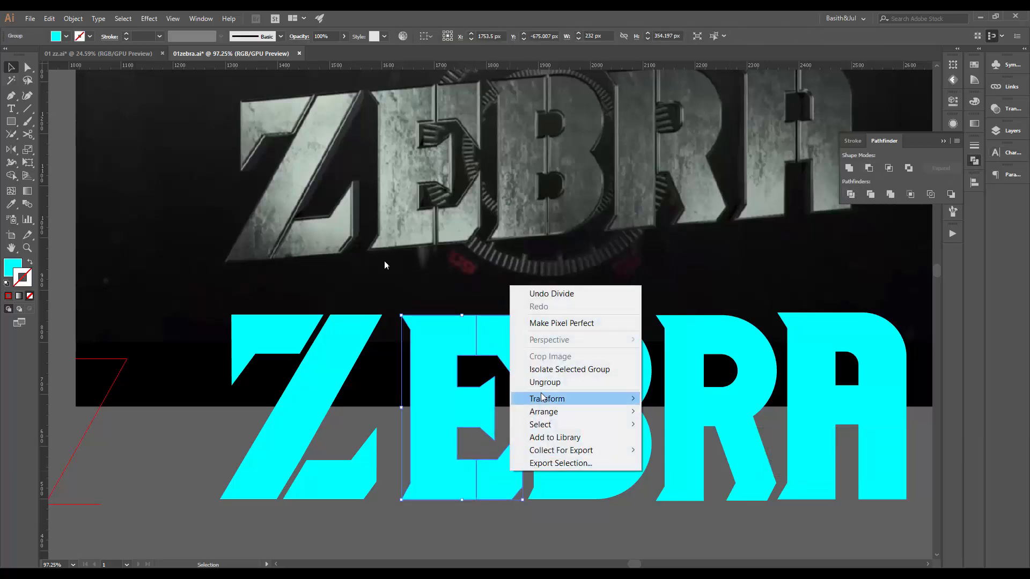
click(545, 396)
click(463, 521)
click(435, 402)
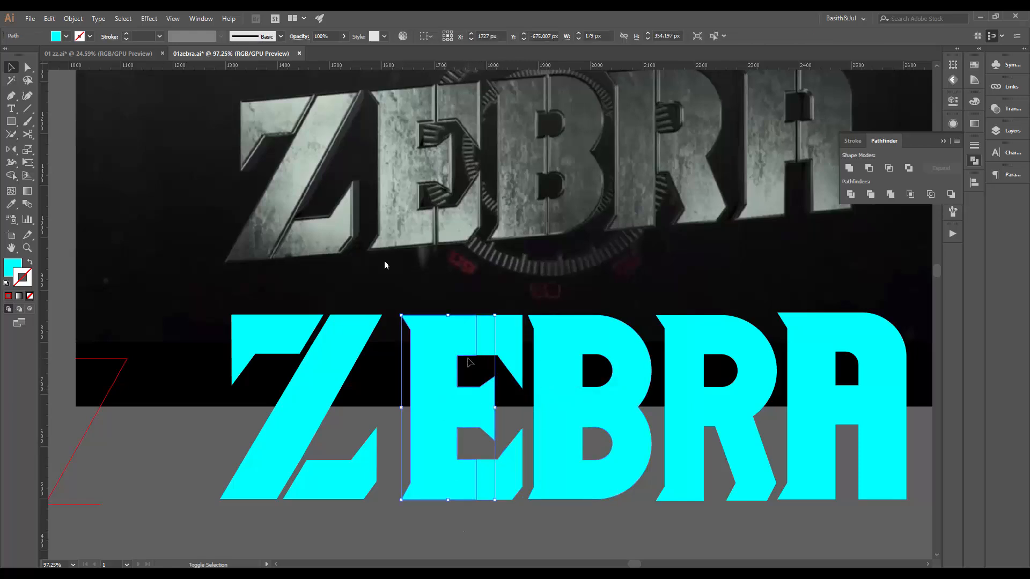
key(shift+Left)
key(shift+Left)
key(shift+Left)
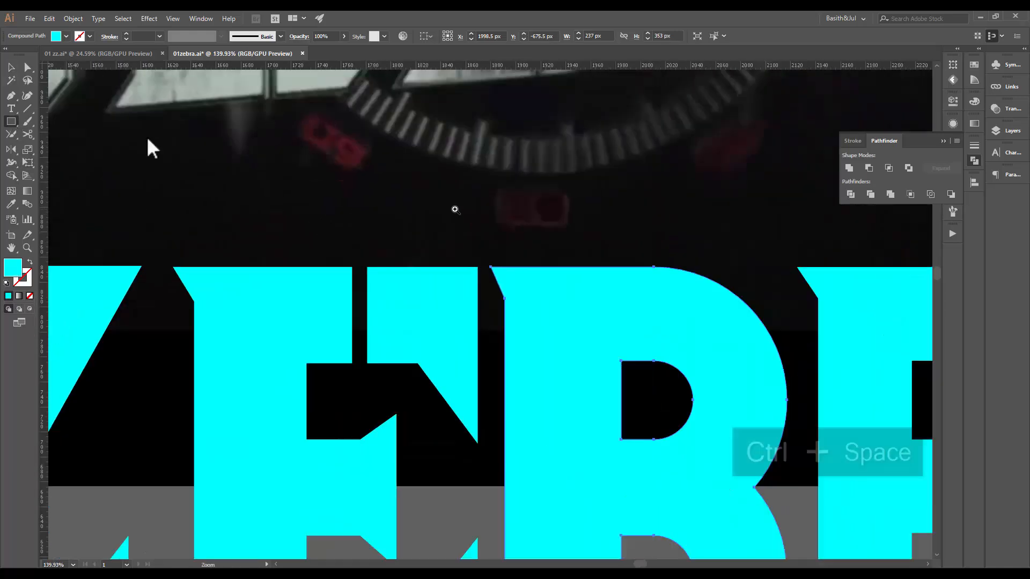
Draw a narrow rectangle about 13 by 127 px filling the gap in the E's upper arm
ctrl+click(348, 231)
drag(353, 244, 372, 443)
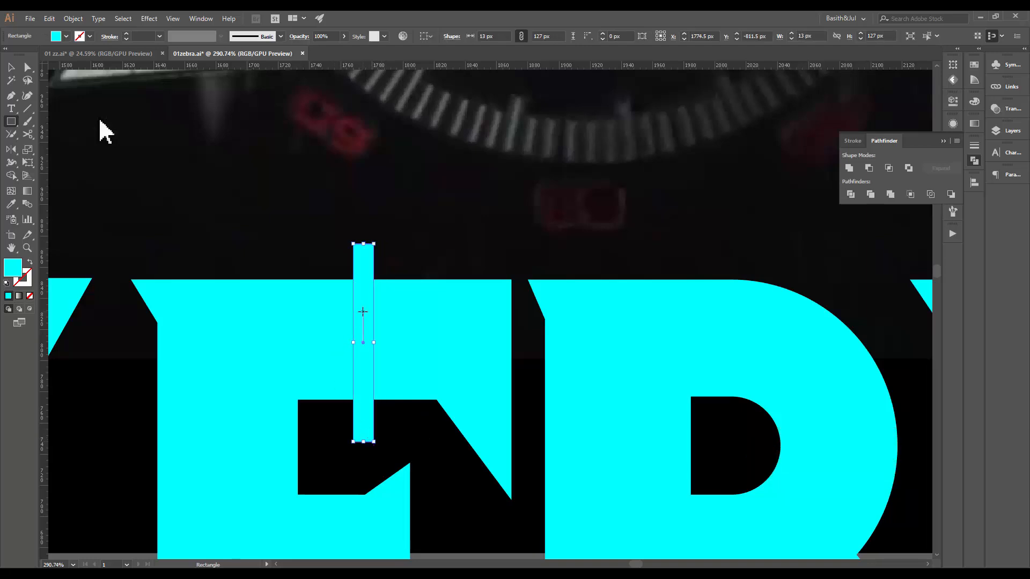
key(v)
Move the narrow rectangle onto the B's upper bowl and copy it straight down across the lower bowl
drag(359, 297, 722, 290)
key(ctrl+z)
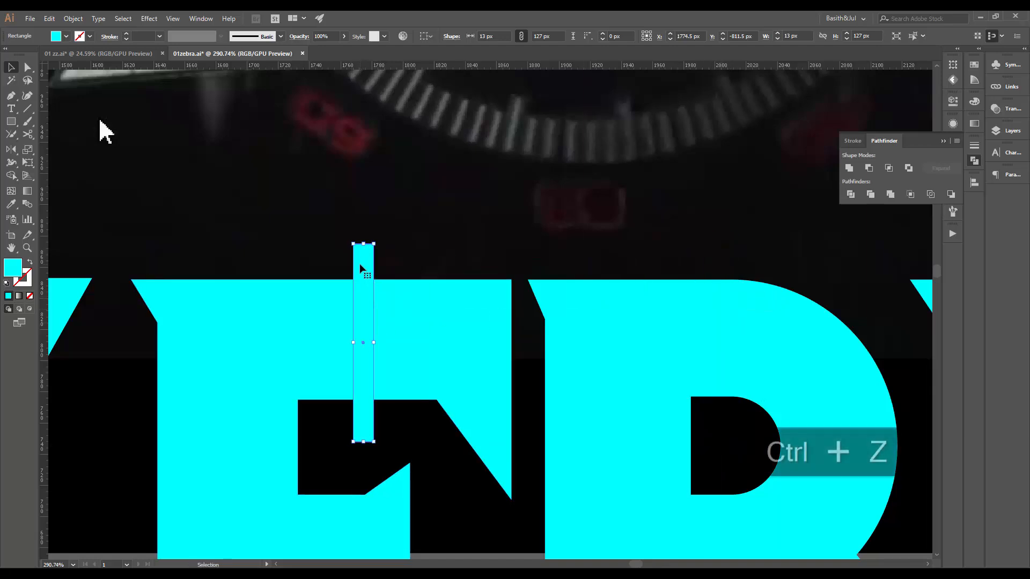
drag(363, 264, 725, 256)
key(ctrl+space)
drag(761, 318, 666, 361)
key(space)
drag(666, 361, 524, 190)
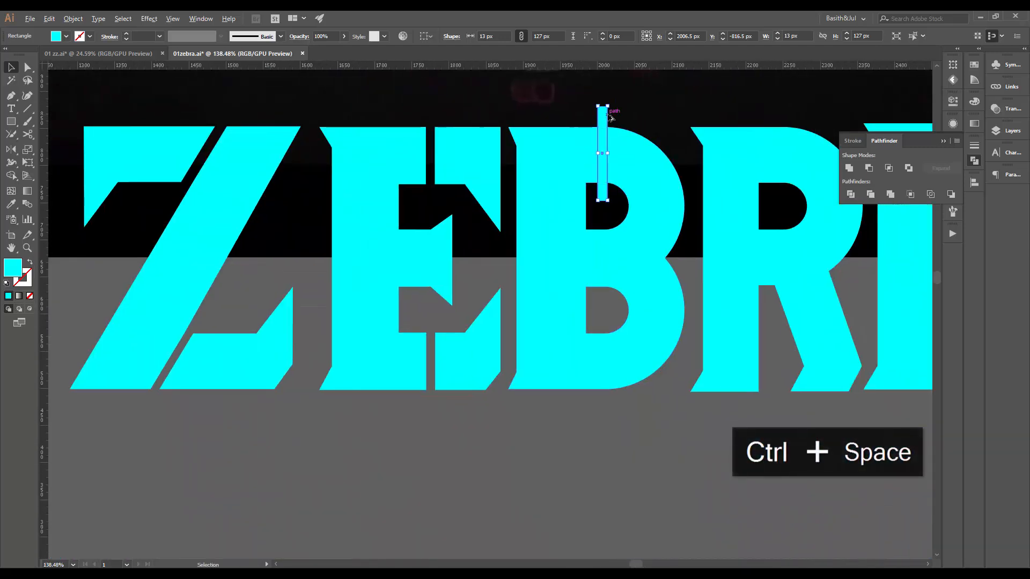
drag(603, 116, 612, 337)
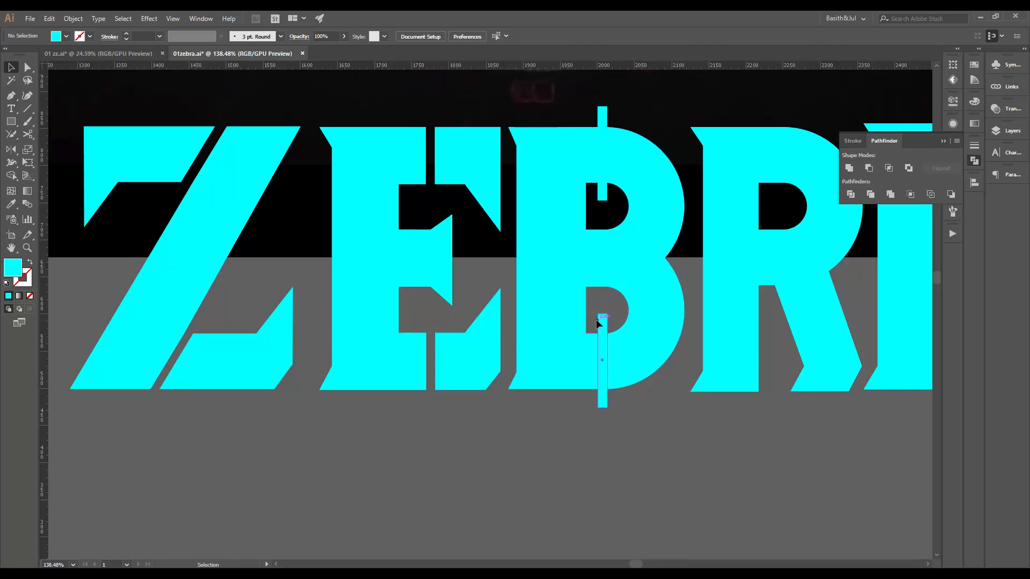
Group the two narrow rectangles and subtract them from the B with Pathfinder's Minus Front
shift+click(604, 119)
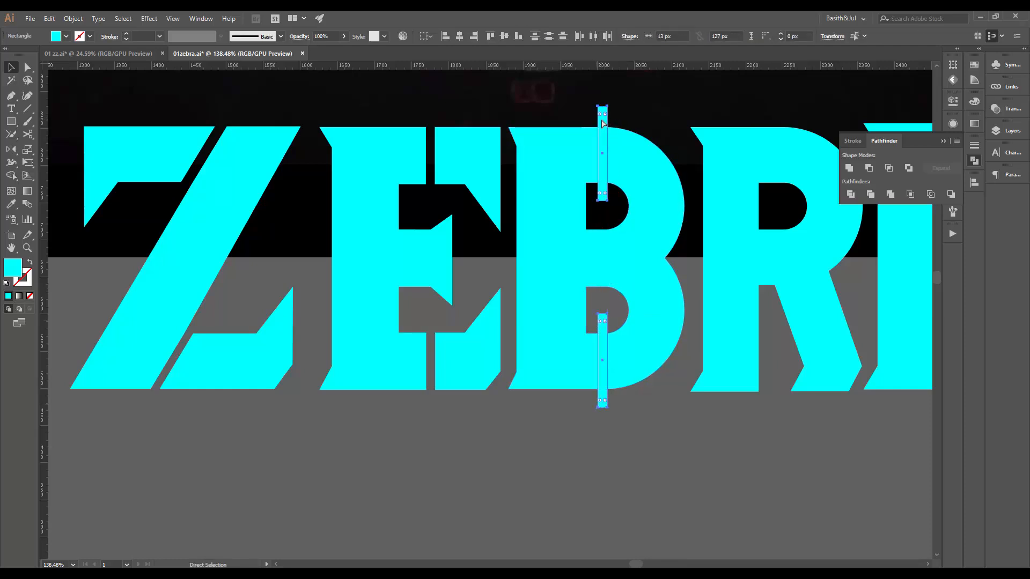
key(ctrl+g)
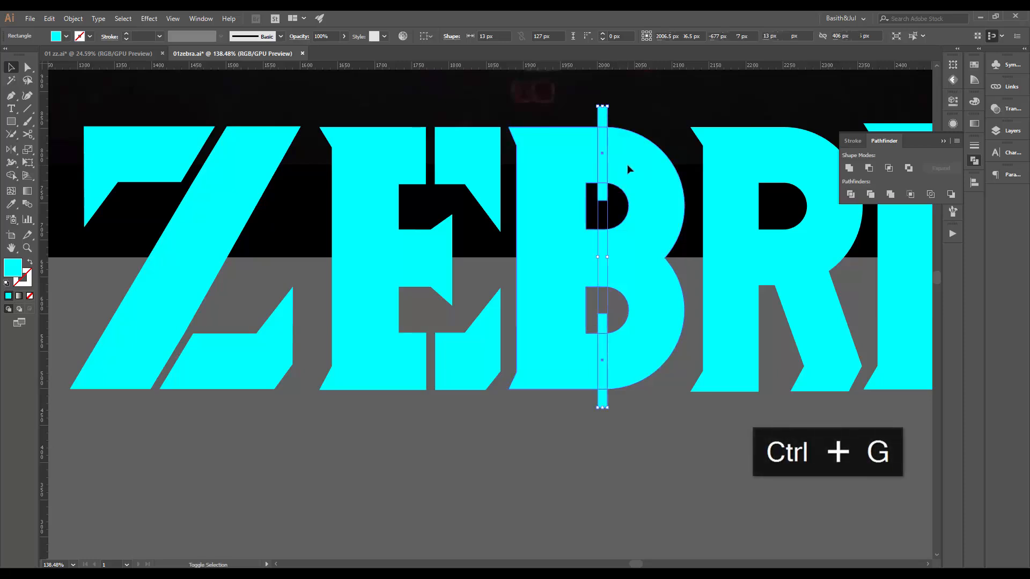
shift+click(626, 164)
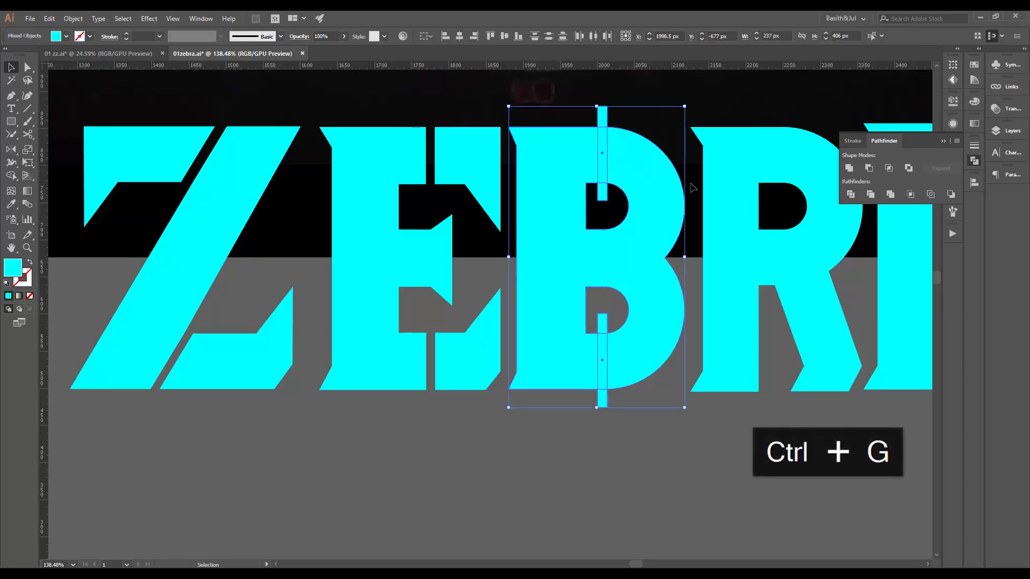
click(869, 167)
click(542, 463)
key(ctrl+space)
drag(649, 292, 447, 377)
drag(484, 318, 501, 386)
click(478, 401)
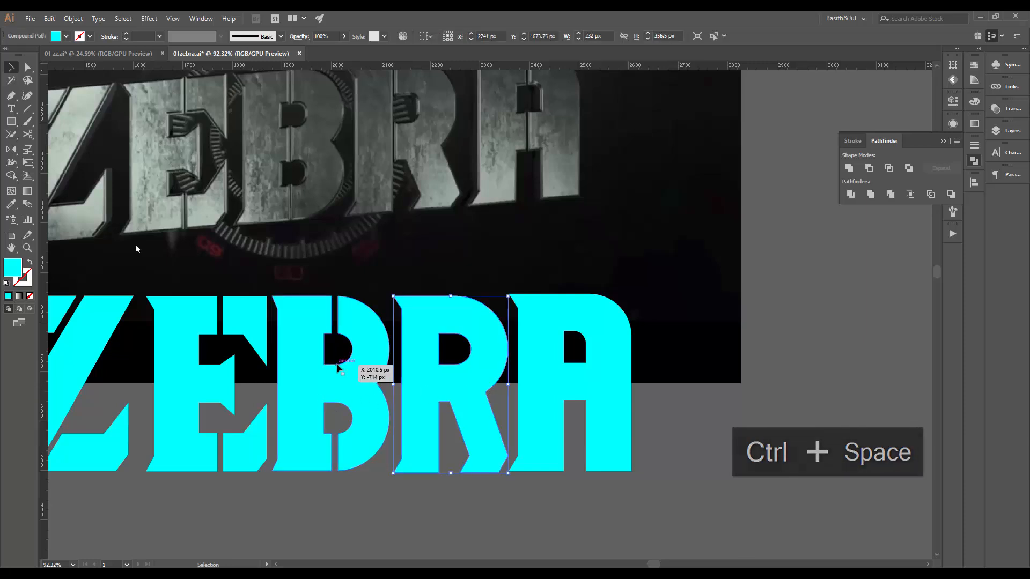
drag(315, 409, 585, 446)
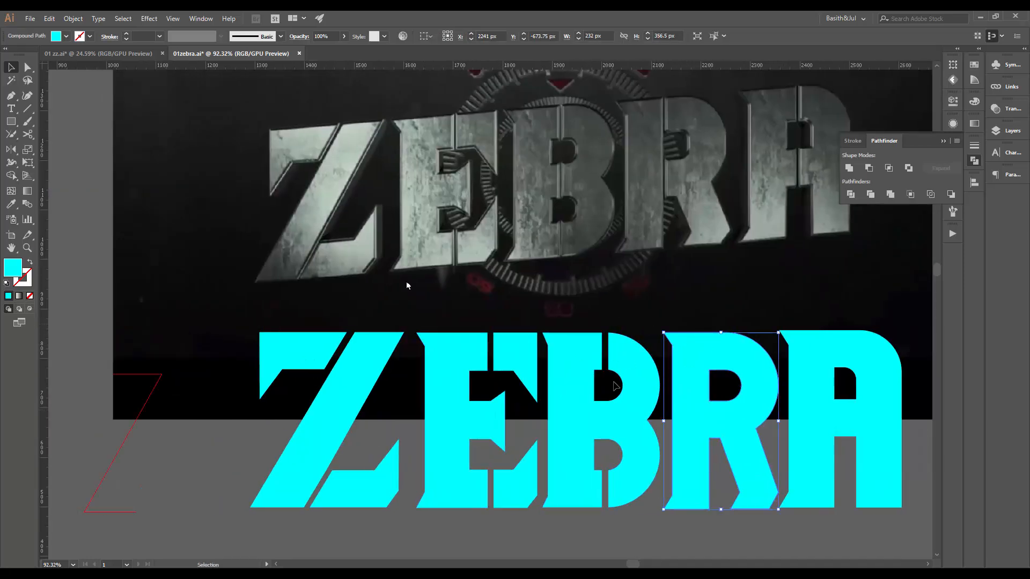
drag(615, 386, 609, 319)
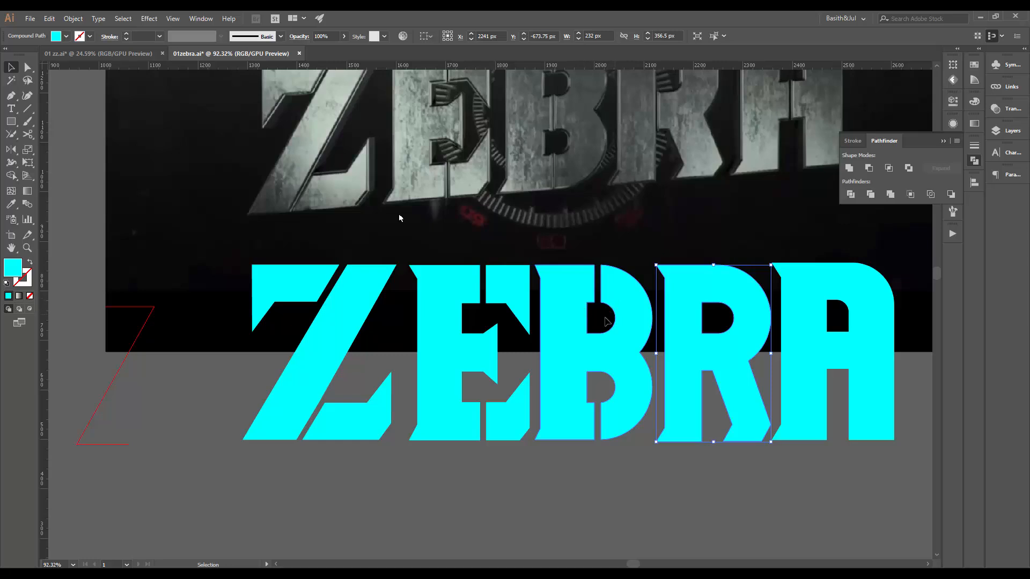
Draw a test rectangle about 421 by 318 px on the empty area below the Z, with a smaller square inside it
drag(341, 307, 521, 218)
key(m)
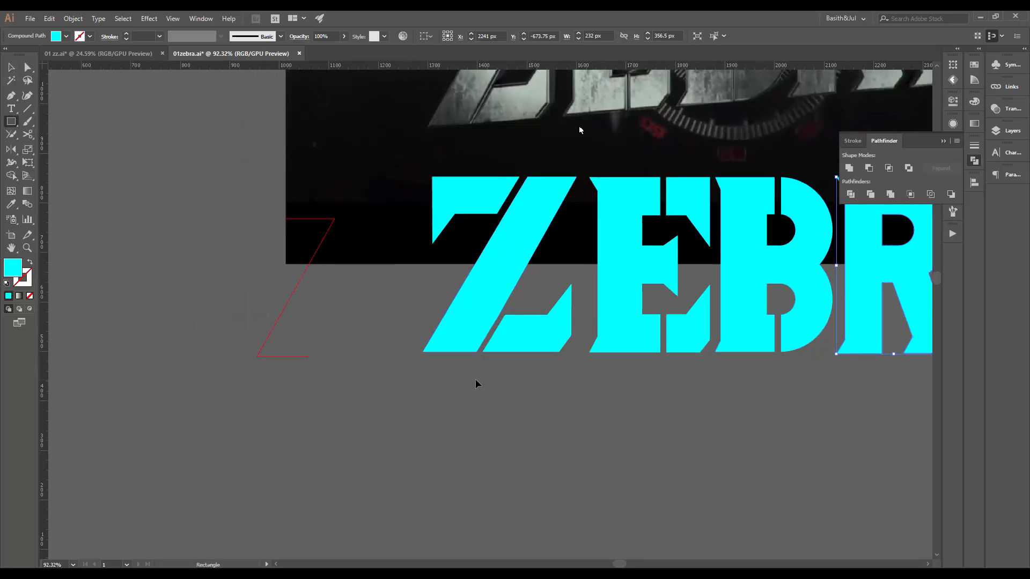
drag(538, 434, 468, 293)
drag(293, 287, 501, 445)
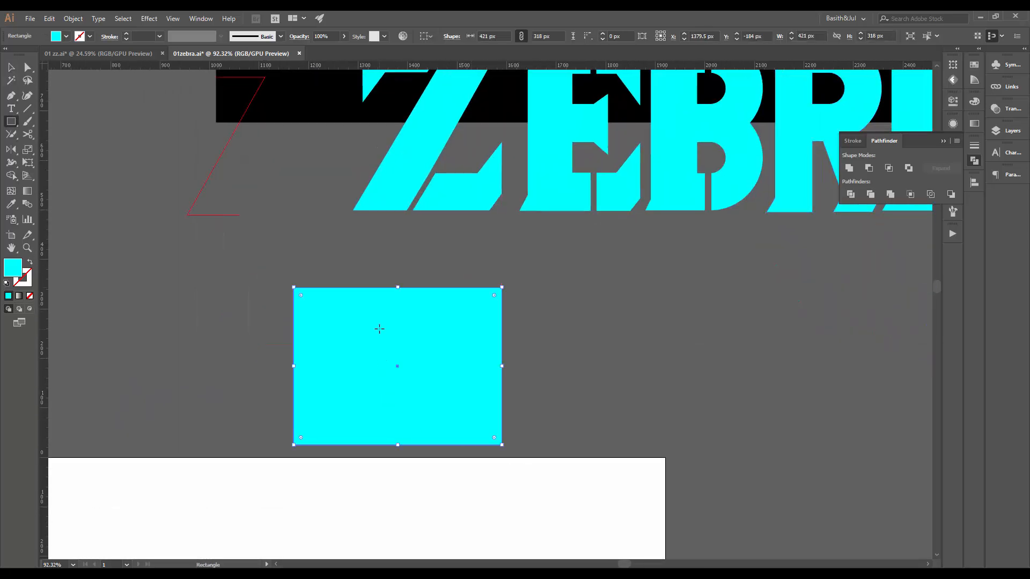
drag(379, 320, 455, 397)
Make a compound path from the test rectangle and its inner square to cut a hole
key(v)
click(566, 336)
drag(561, 308, 257, 402)
right_click(442, 342)
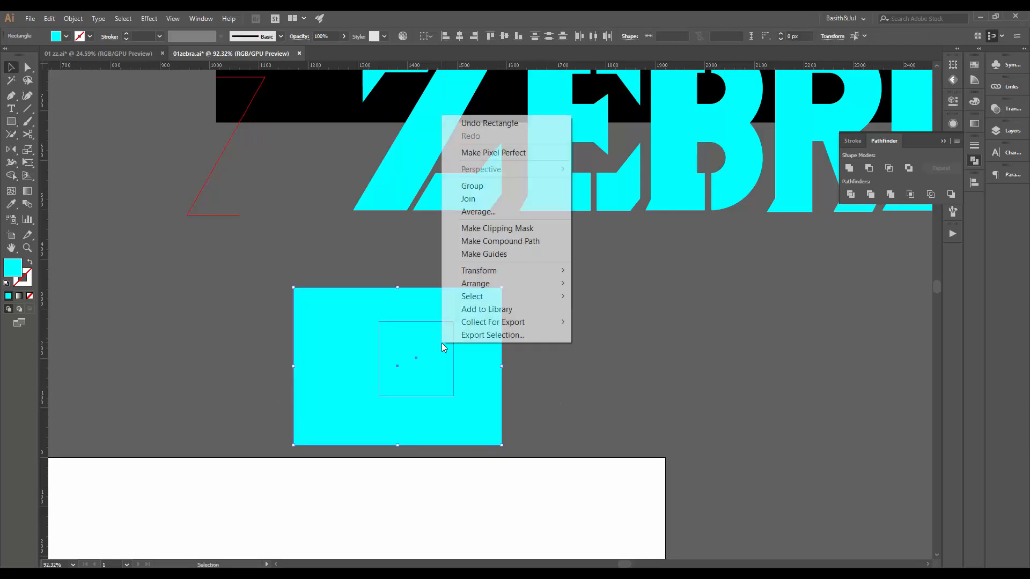
click(501, 243)
click(597, 370)
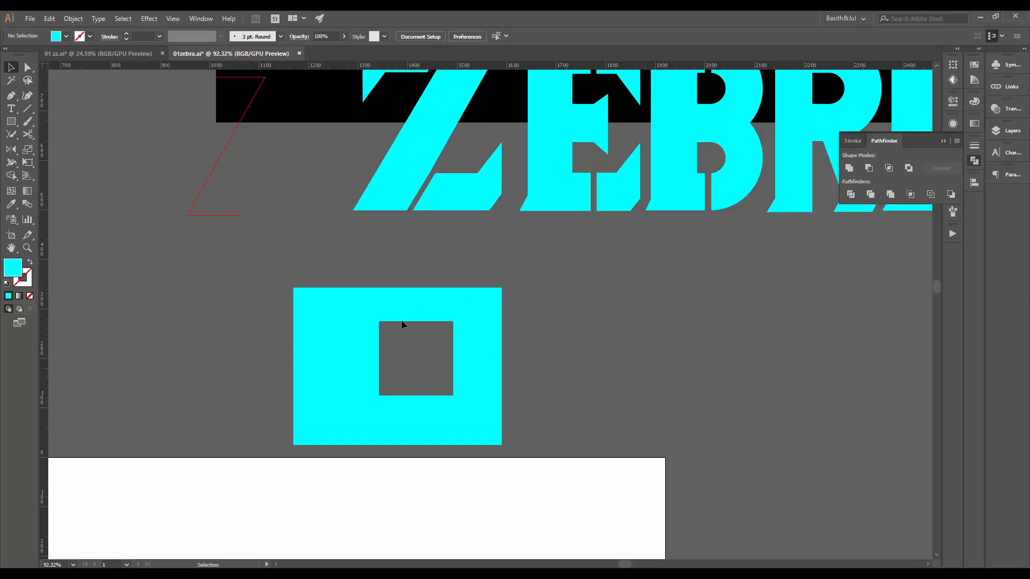
Examine the compound shape's outer and inner anchor points with Direct Selection
click(464, 329)
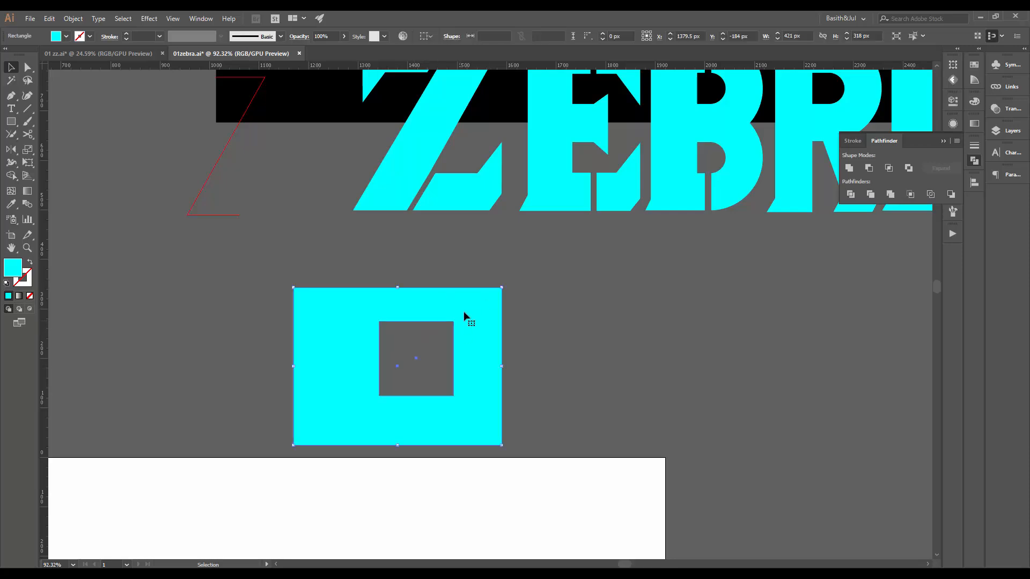
key(a)
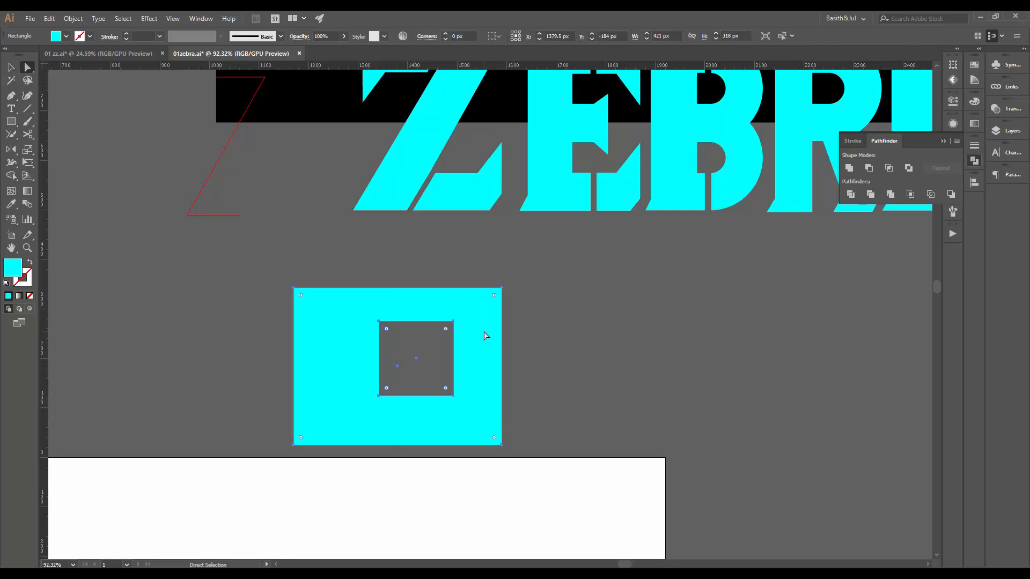
key(v)
click(507, 333)
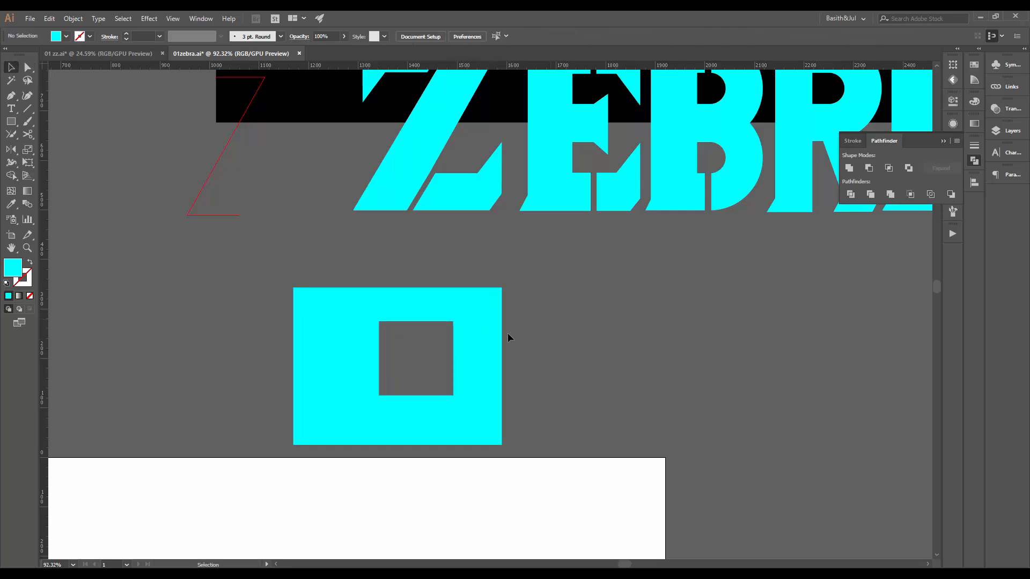
click(491, 336)
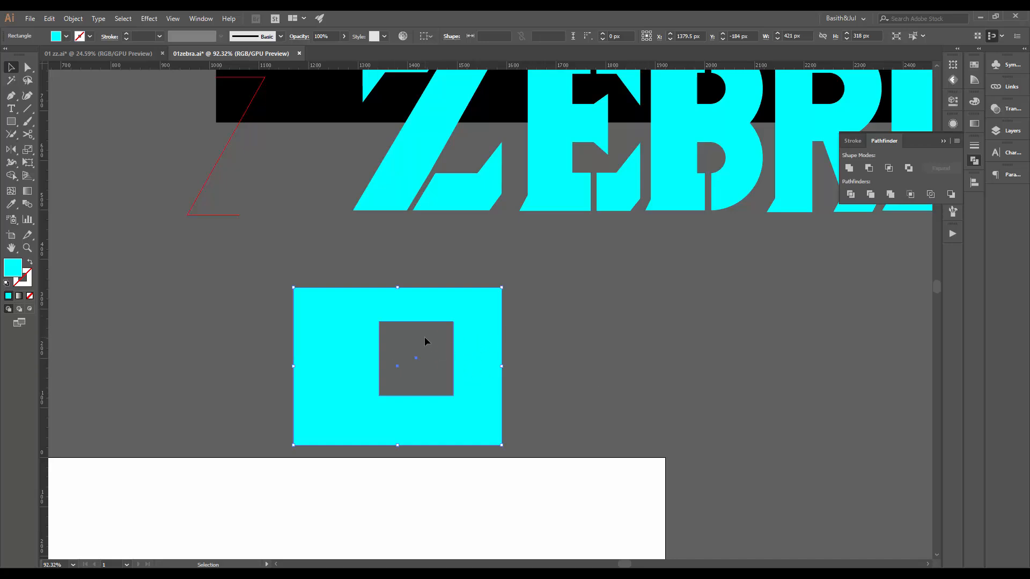
key(a)
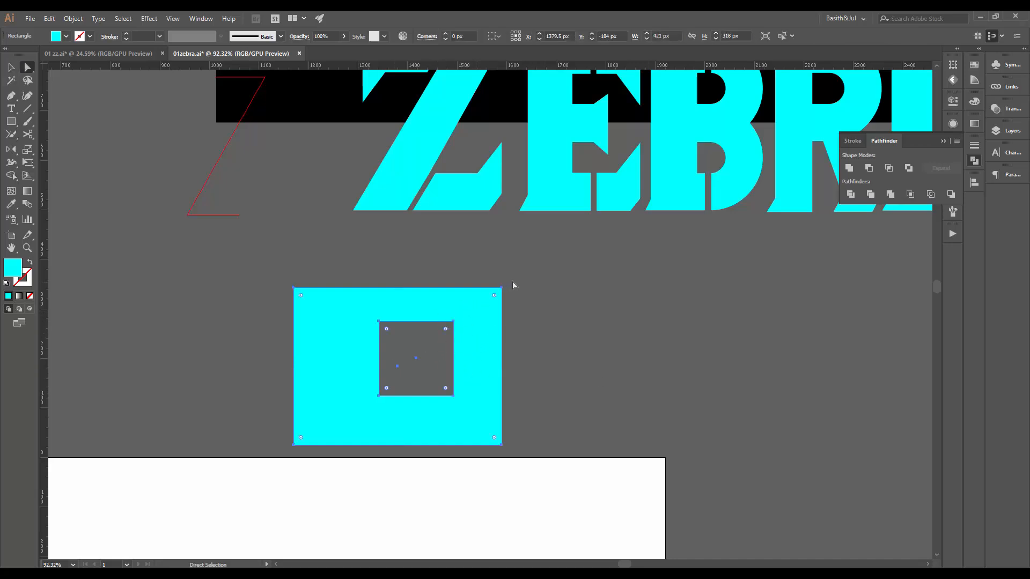
Compare the cut cyan letters with the metallic reference title
drag(541, 345, 520, 464)
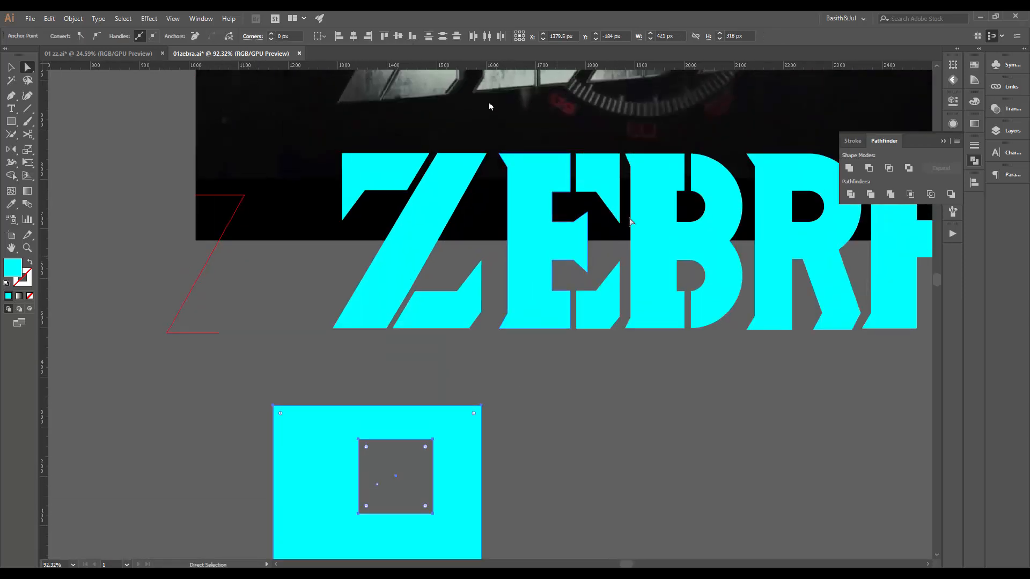
drag(489, 107, 475, 182)
key(v)
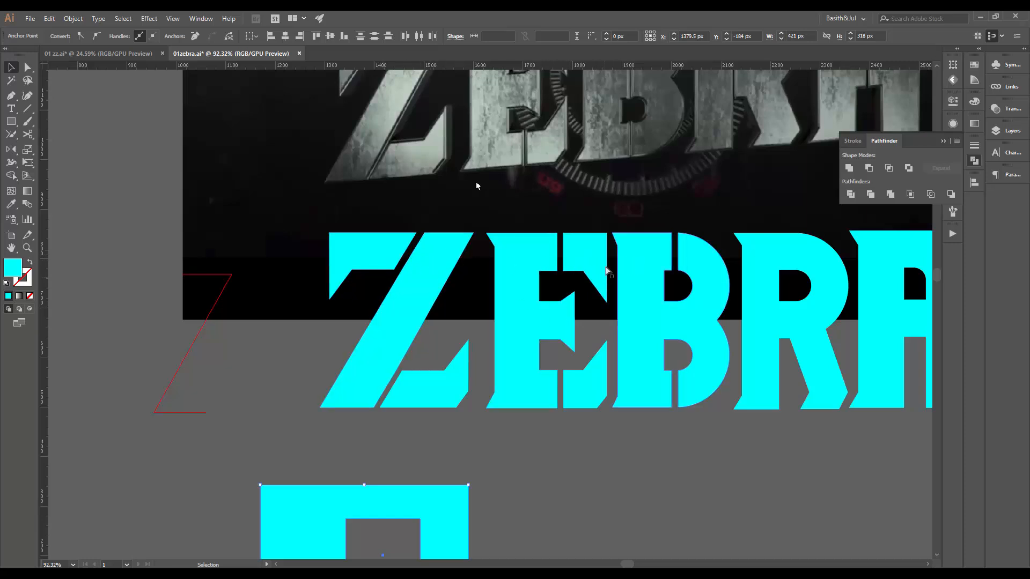
drag(586, 244, 532, 267)
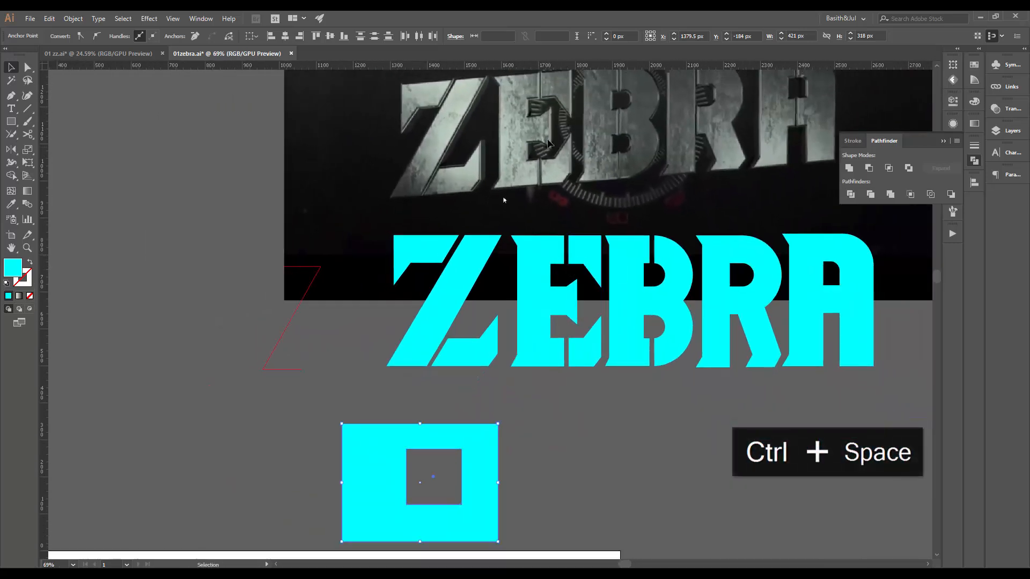
drag(539, 118, 553, 169)
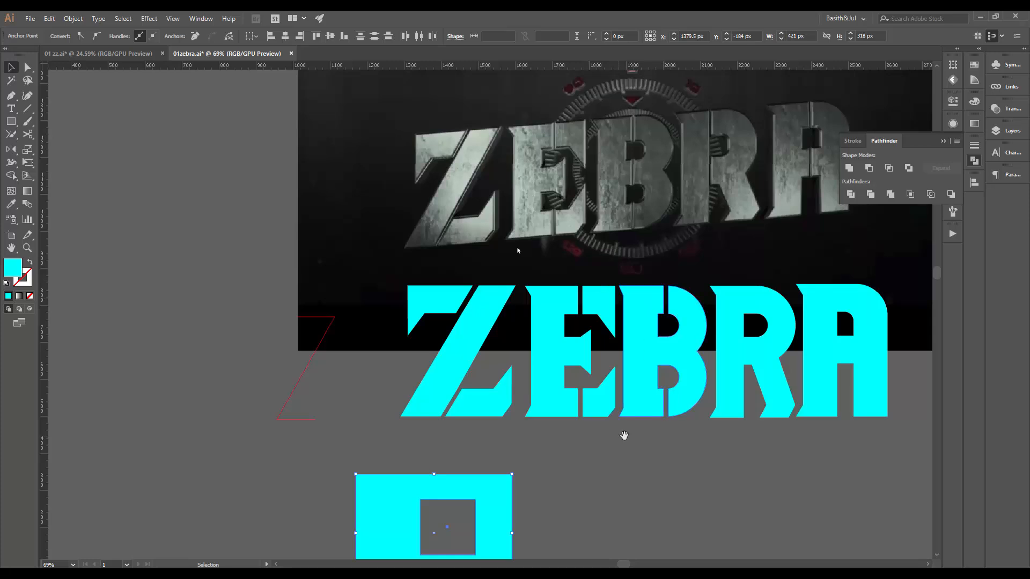
drag(575, 482, 554, 375)
click(520, 379)
drag(659, 249, 614, 275)
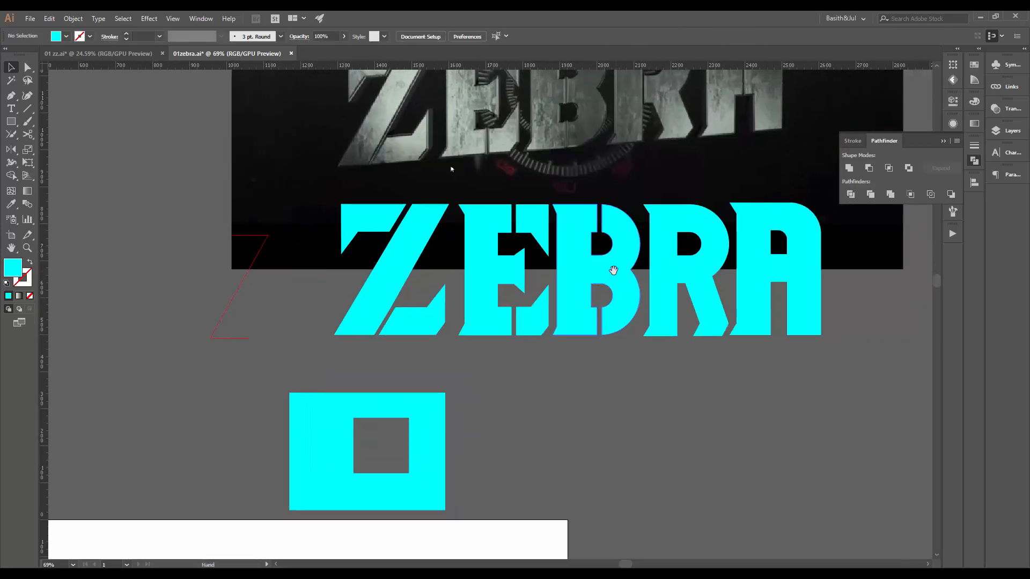
Delete the test compound shape below the Z
drag(511, 455, 414, 402)
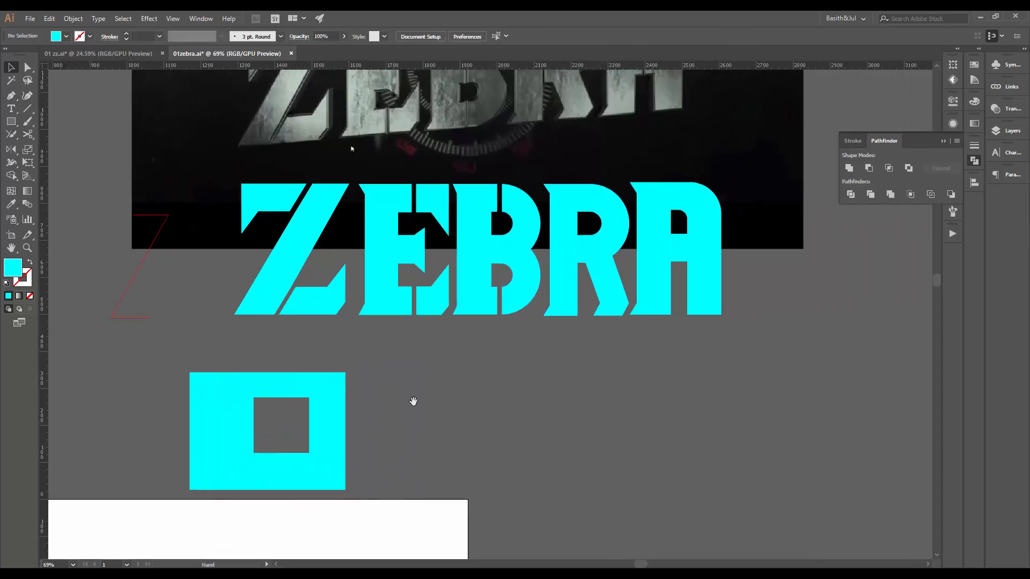
click(299, 456)
key(Delete)
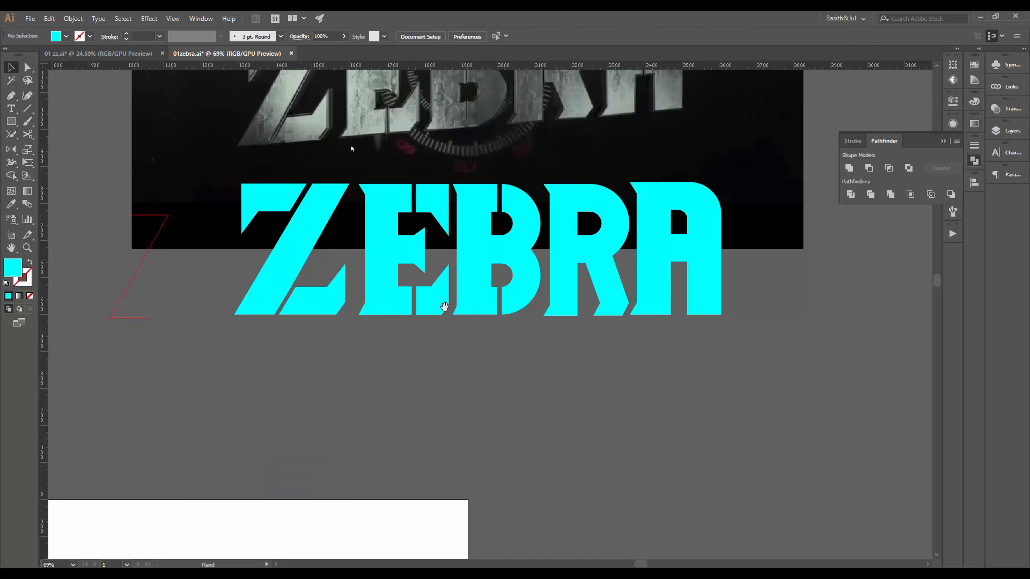
Draw a vertical rectangle about 10 px wide and 275 px high along the inner edge of the R's stem
drag(444, 307, 371, 434)
scroll(481, 351, up, 5)
drag(550, 360, 567, 430)
drag(568, 469, 536, 407)
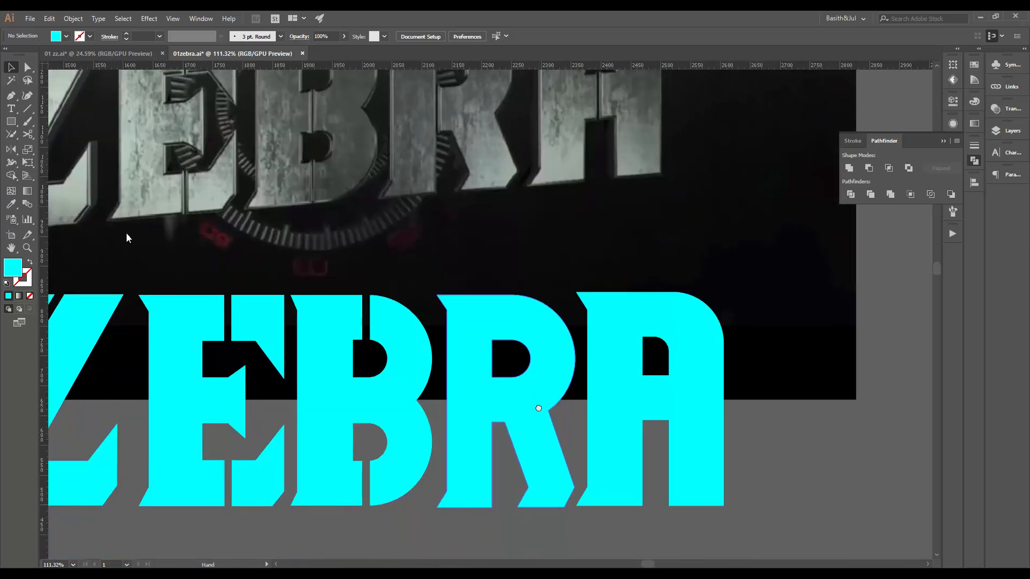
drag(520, 373, 531, 434)
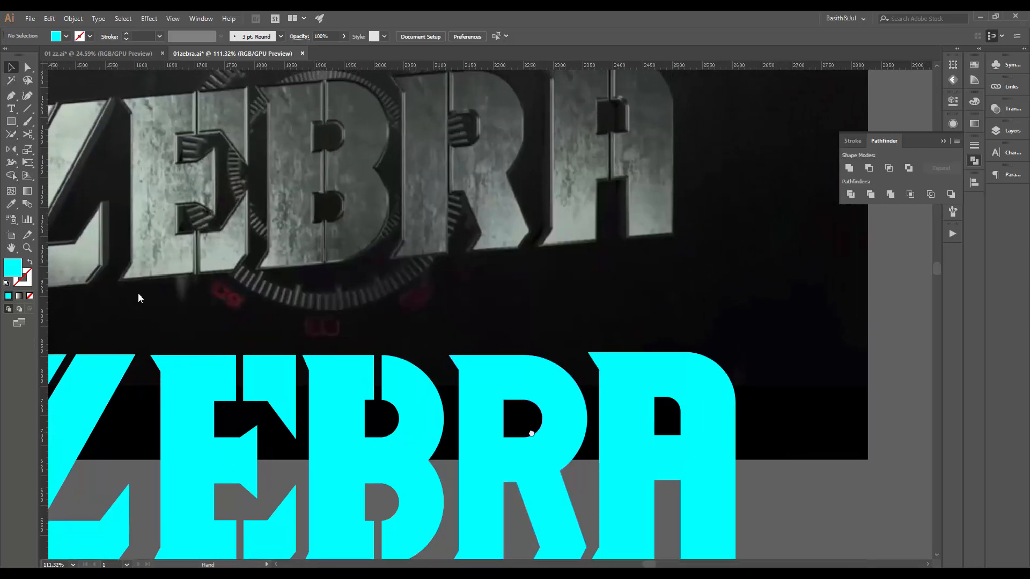
key(m)
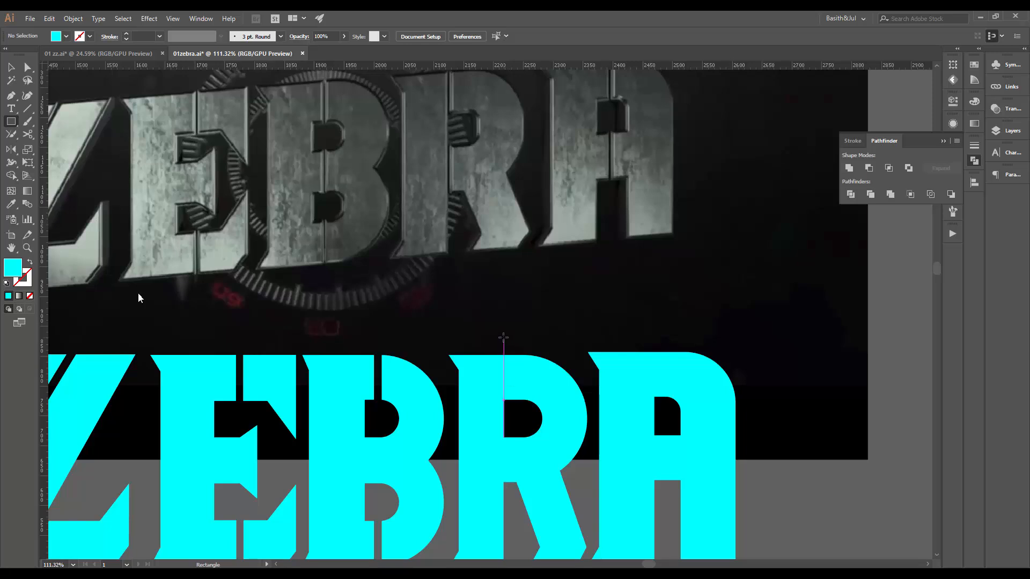
drag(503, 406, 507, 500)
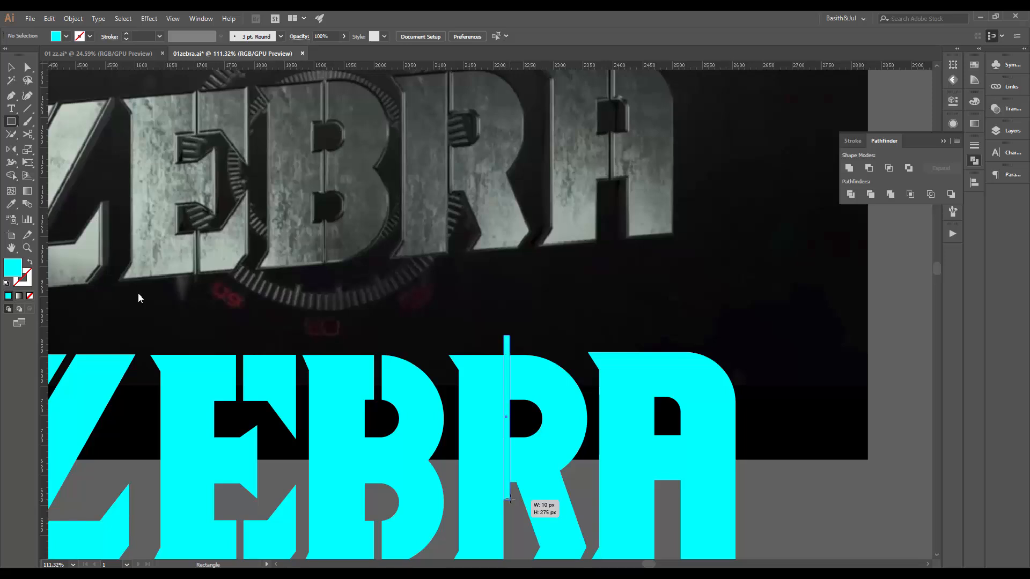
Subtract the narrow rectangle from the R with Minus Front to separate its stem from its bowl and leg
key(v)
shift+click(488, 416)
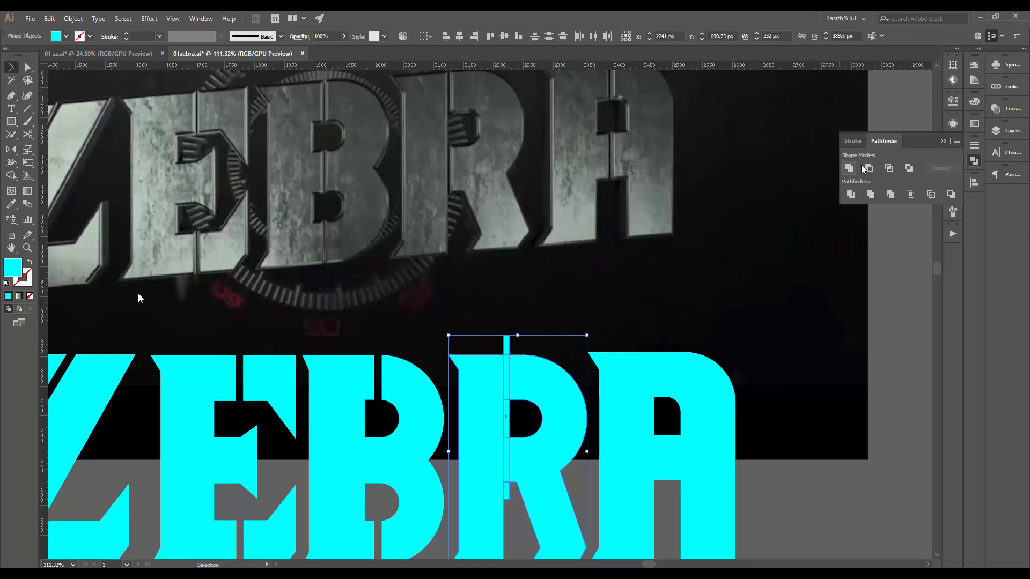
click(870, 168)
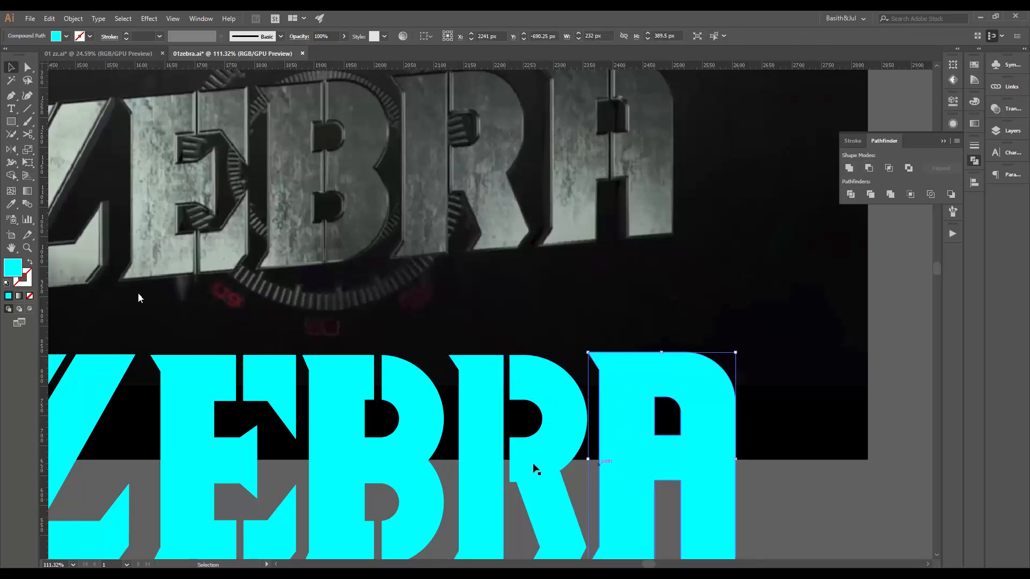
Delete the extra anchor points along the inner edge of the R's stem, working in Outline view
key(ctrl+y)
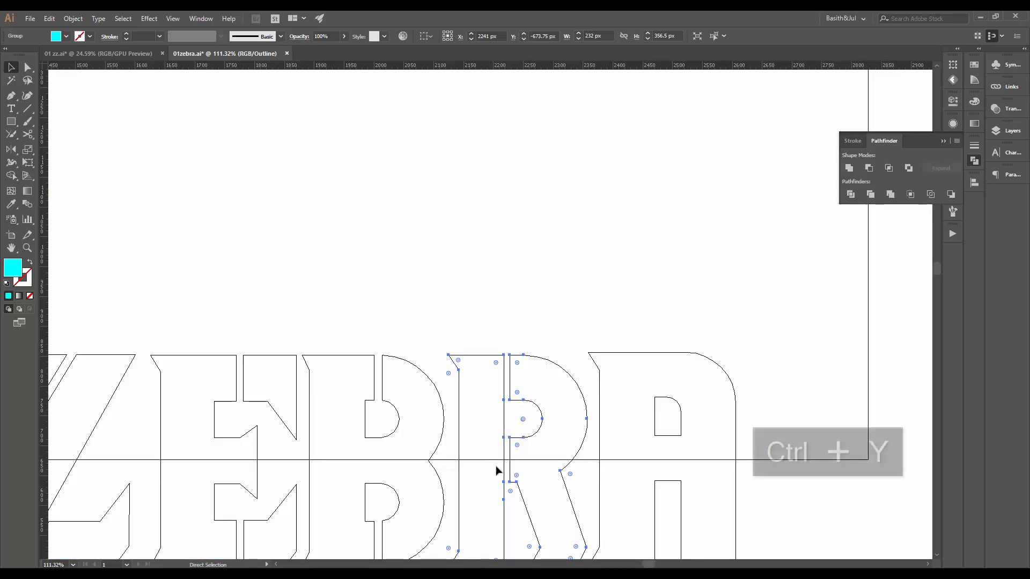
drag(508, 371, 526, 315)
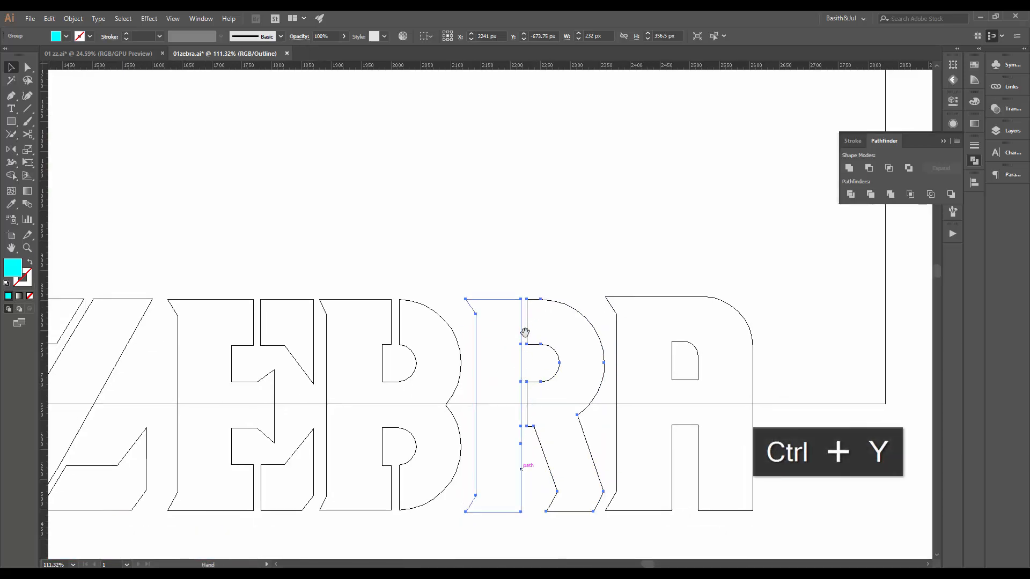
key(p)
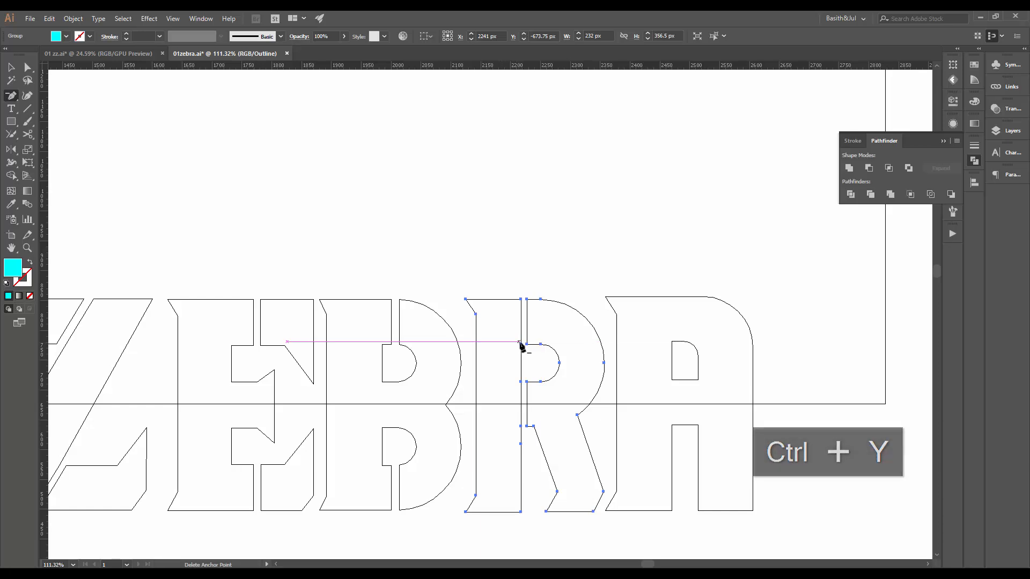
click(521, 344)
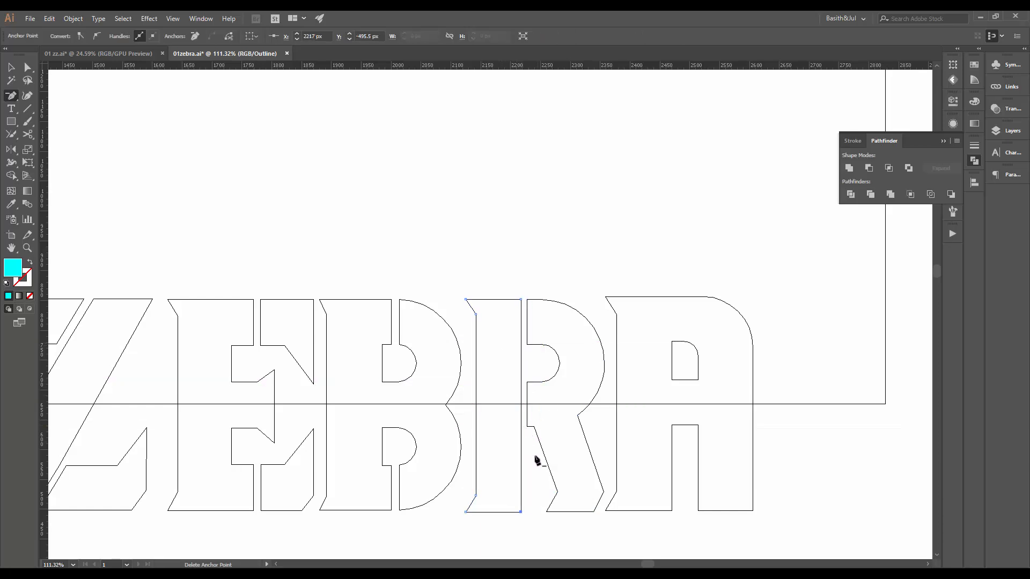
key(ctrl+y)
key(v)
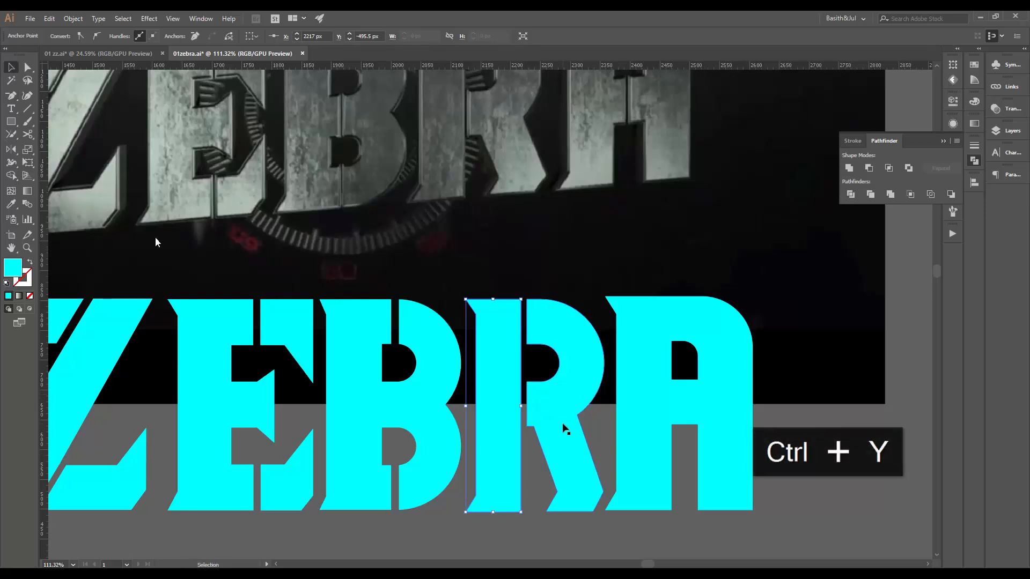
Nudge the anchor points on the gap-side edge of the R's bowl piece slightly left to narrow the gap
click(577, 439)
key(a)
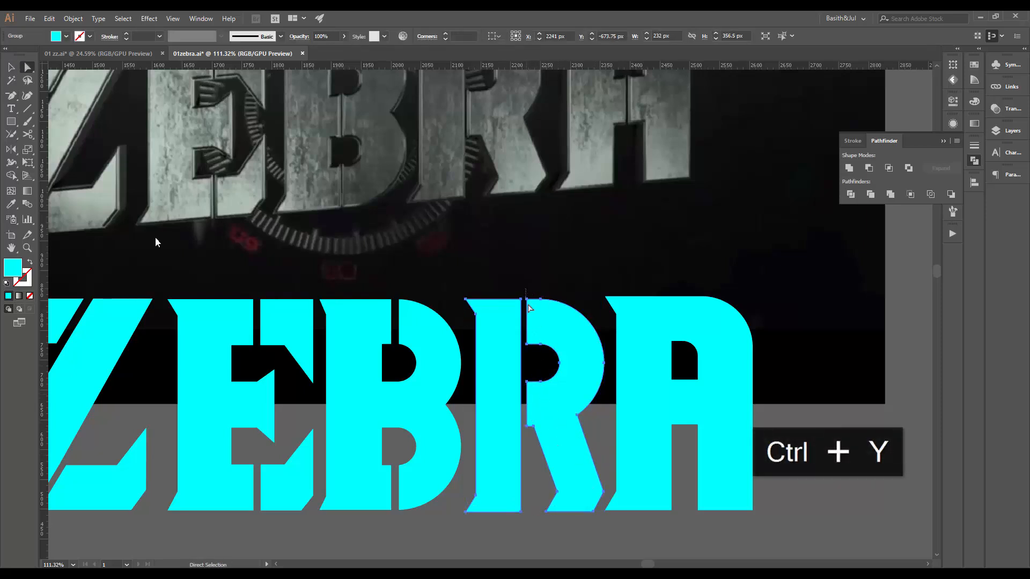
drag(528, 304, 533, 442)
key(shift+Left)
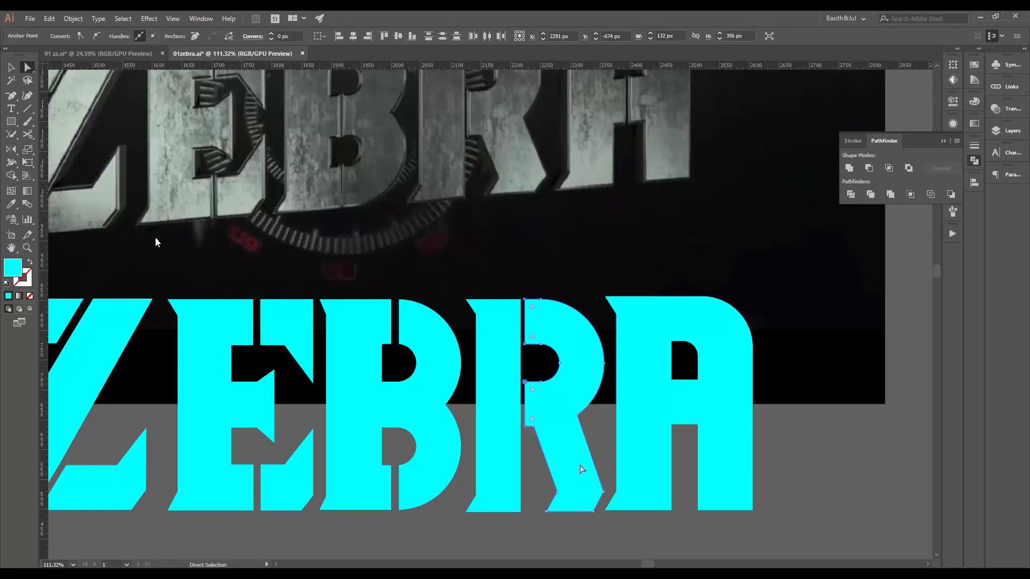
Ungroup the two pieces of the R
key(v)
click(564, 429)
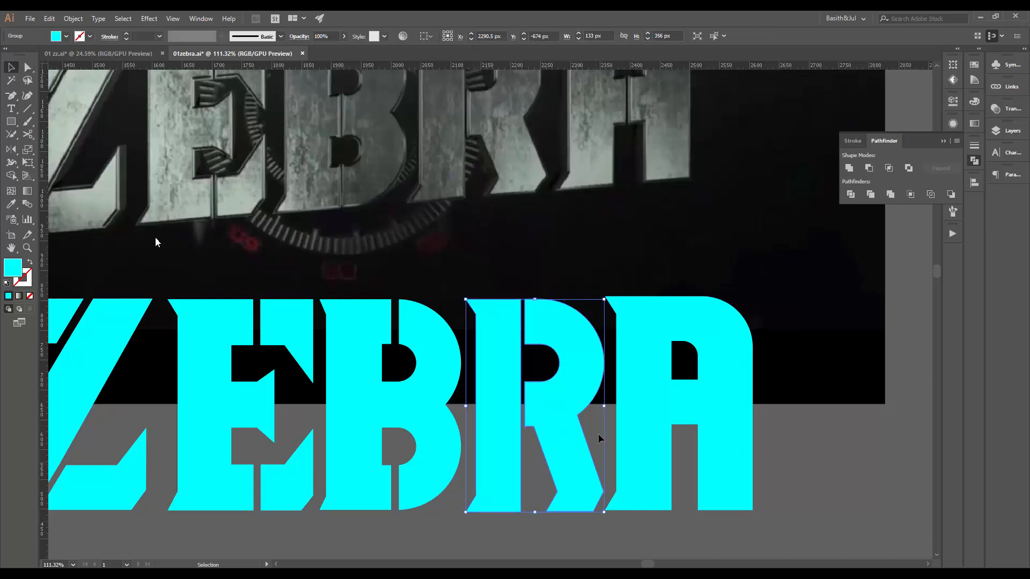
right_click(574, 431)
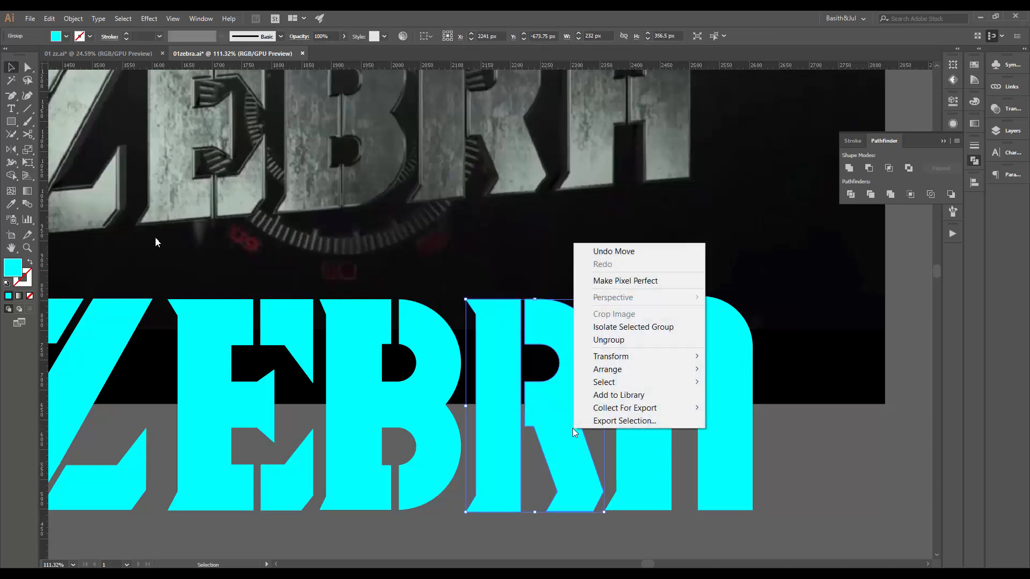
click(605, 342)
click(571, 564)
Move the R's stem 4 px left to widen the gap beside the bowl piece
drag(666, 508, 328, 489)
click(649, 417)
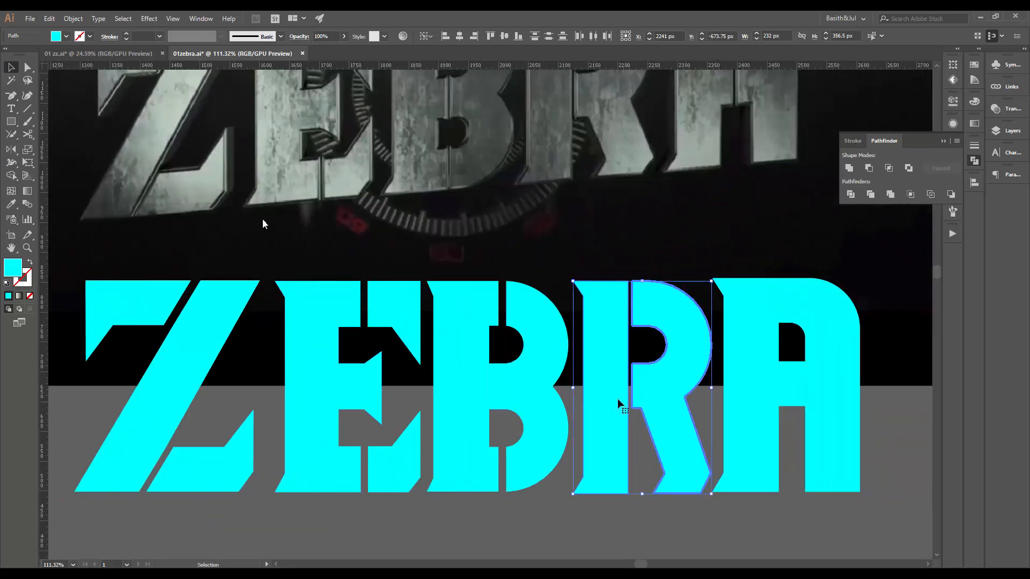
click(599, 417)
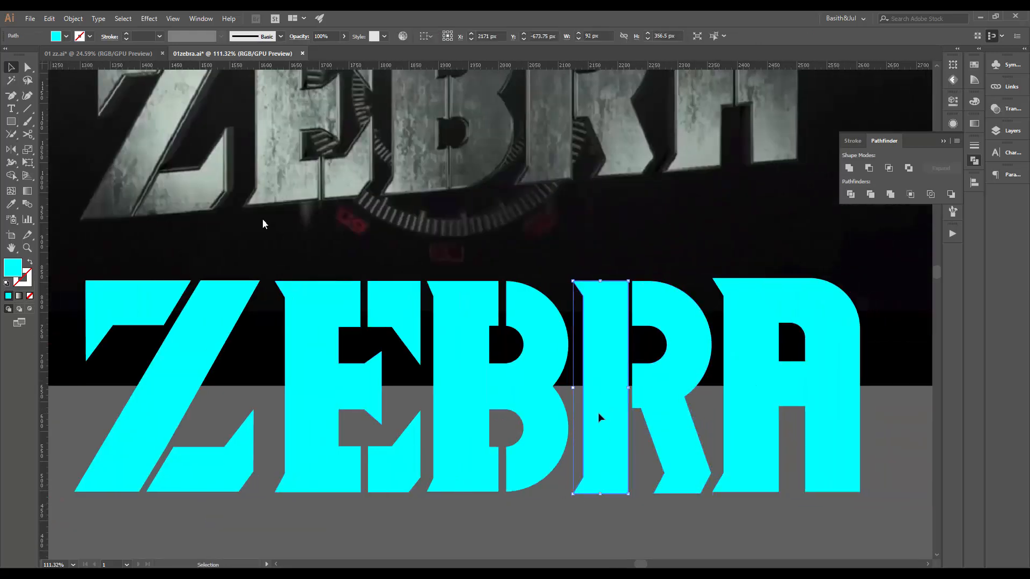
key(Left)
key(Left)
key(Left)
key(Left)
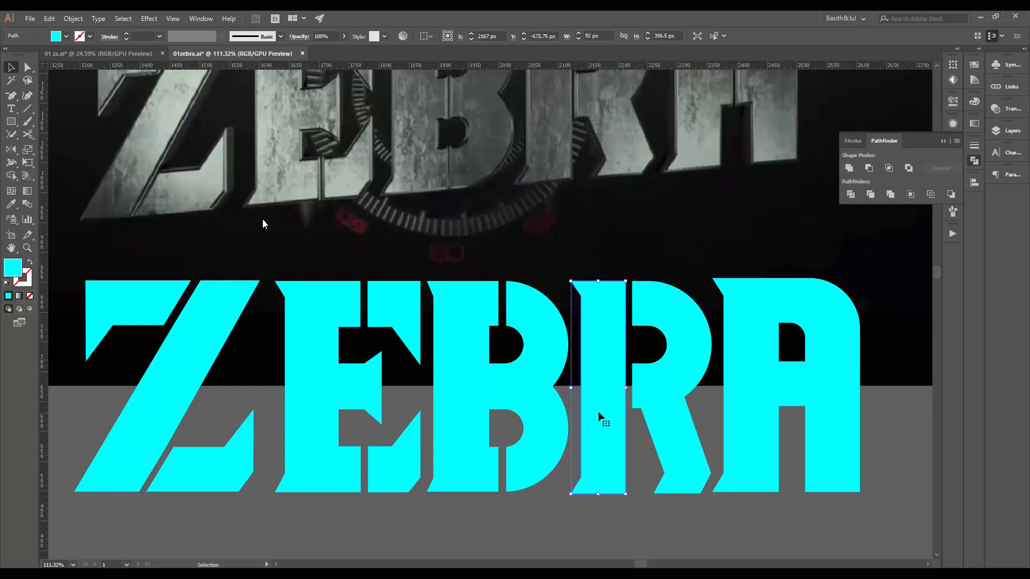
click(623, 509)
Draw a narrow vertical rectangle through the A's counter, from above the letter down into its lower opening
drag(626, 396, 382, 437)
click(581, 367)
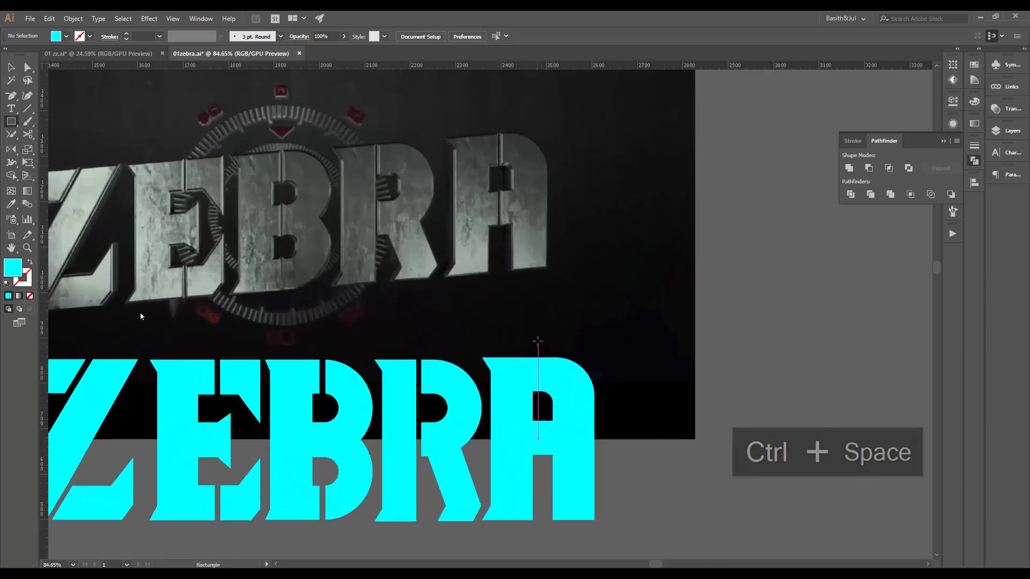
drag(540, 340, 542, 483)
Subtract the narrow rectangle from the A with Minus Front to split the letter vertically
key(v)
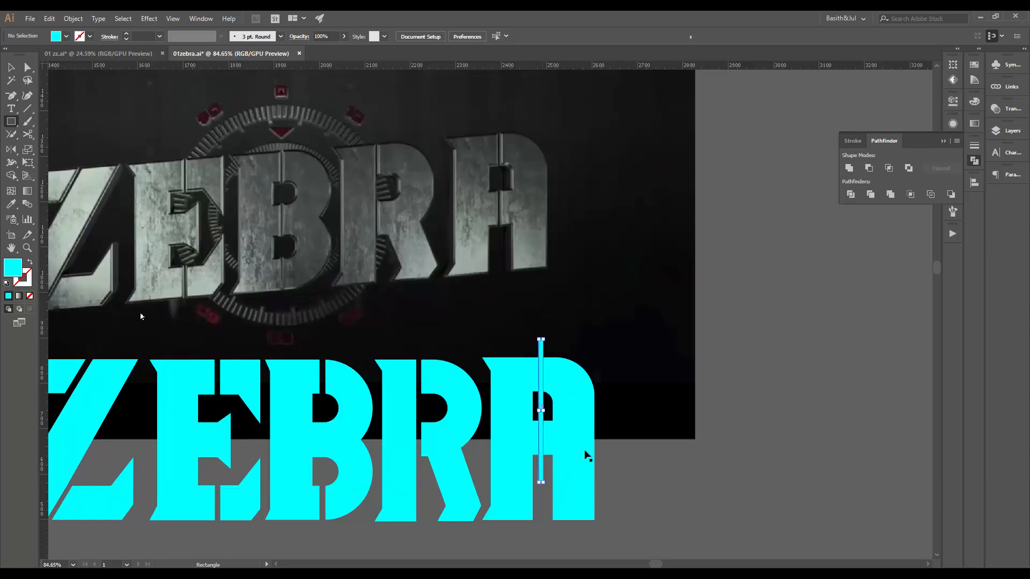
click(605, 402)
drag(507, 429, 507, 430)
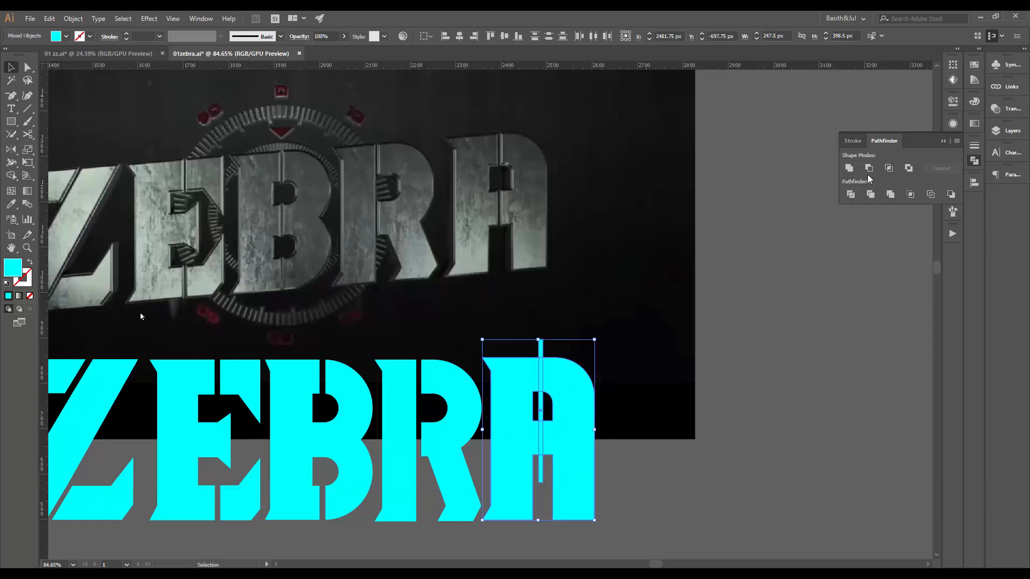
click(868, 169)
click(609, 496)
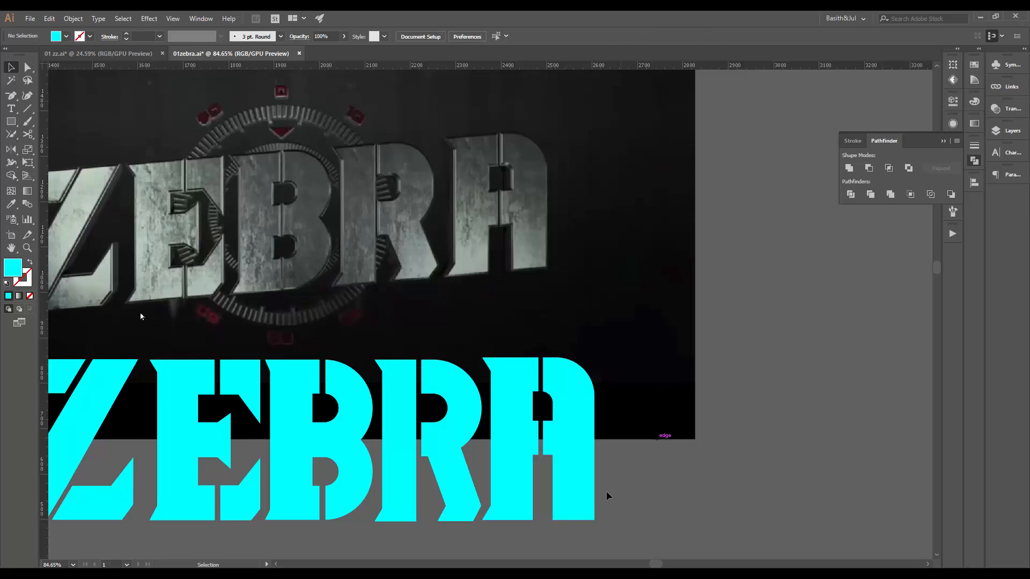
Ungroup the cyan letter A and check that its two halves can be selected separately
right_click(576, 456)
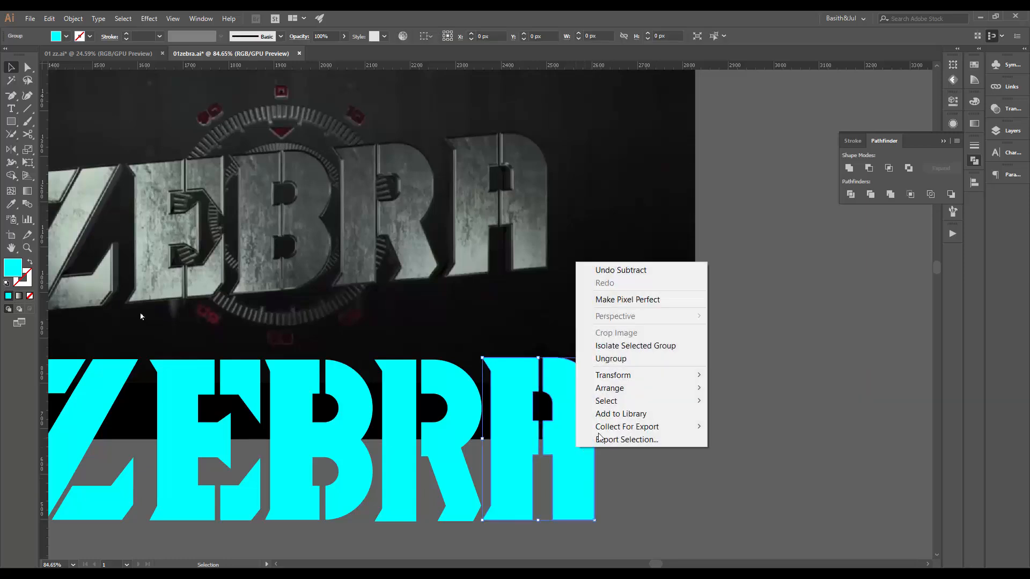
click(658, 358)
click(505, 428)
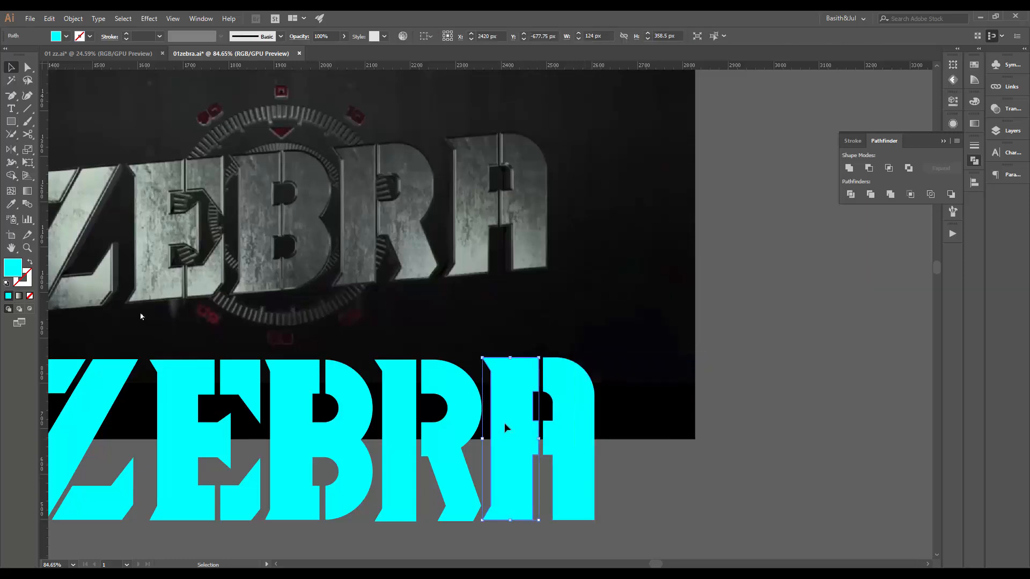
click(640, 462)
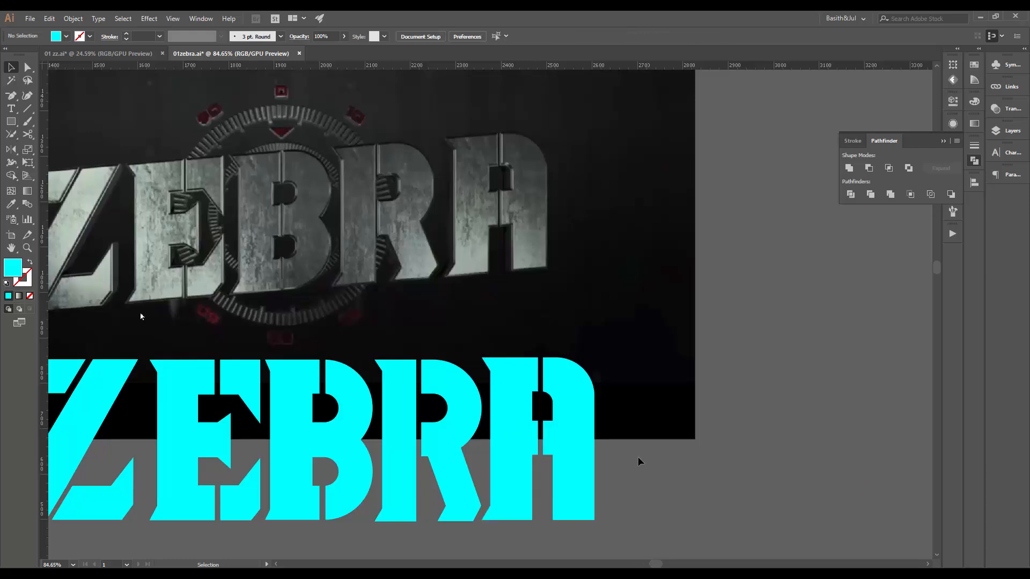
click(552, 456)
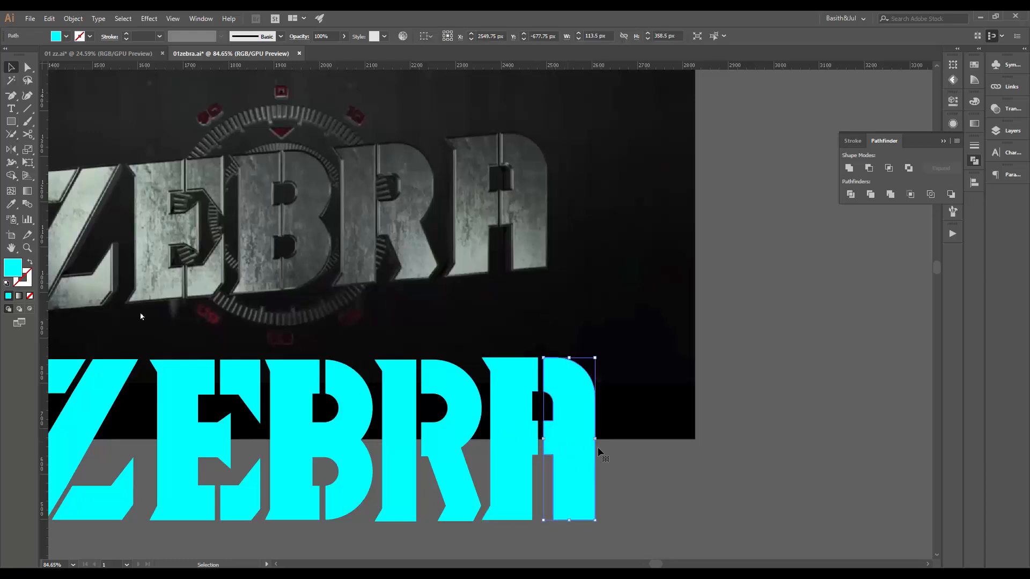
click(617, 452)
Examine the paths of all the cyan ZEBRA letters in outline mode and return to the color preview
scroll(655, 436, down, 9)
drag(623, 476, 496, 457)
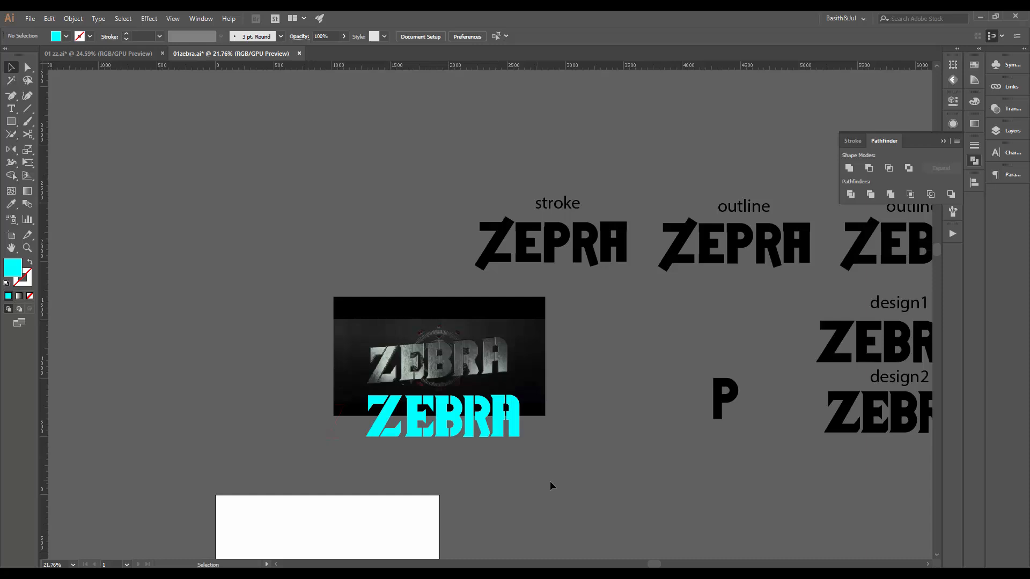
drag(573, 451, 527, 410)
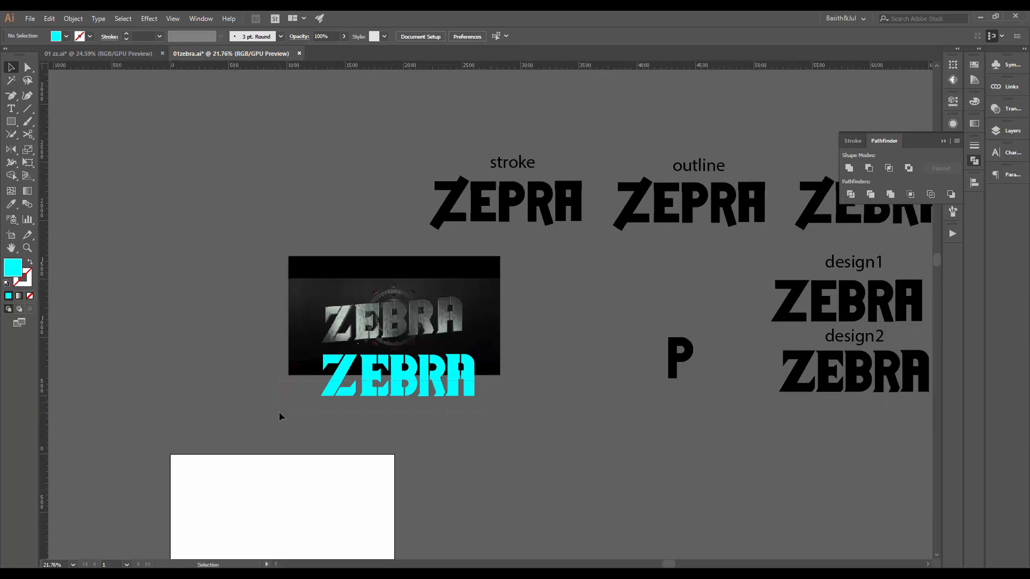
click(367, 385)
click(362, 420)
click(465, 390)
click(395, 371)
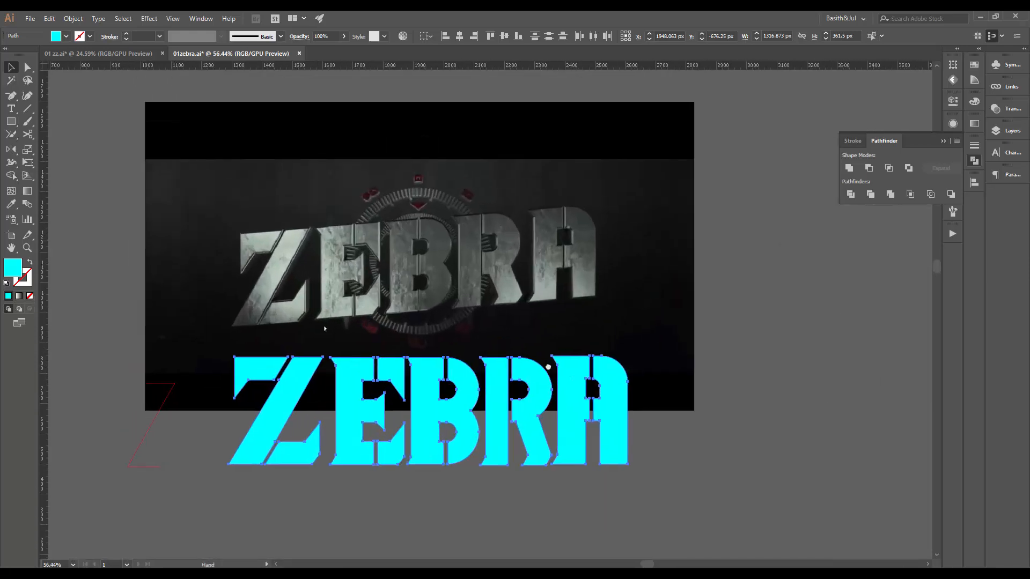
key(a)
key(ctrl+y)
key(space)
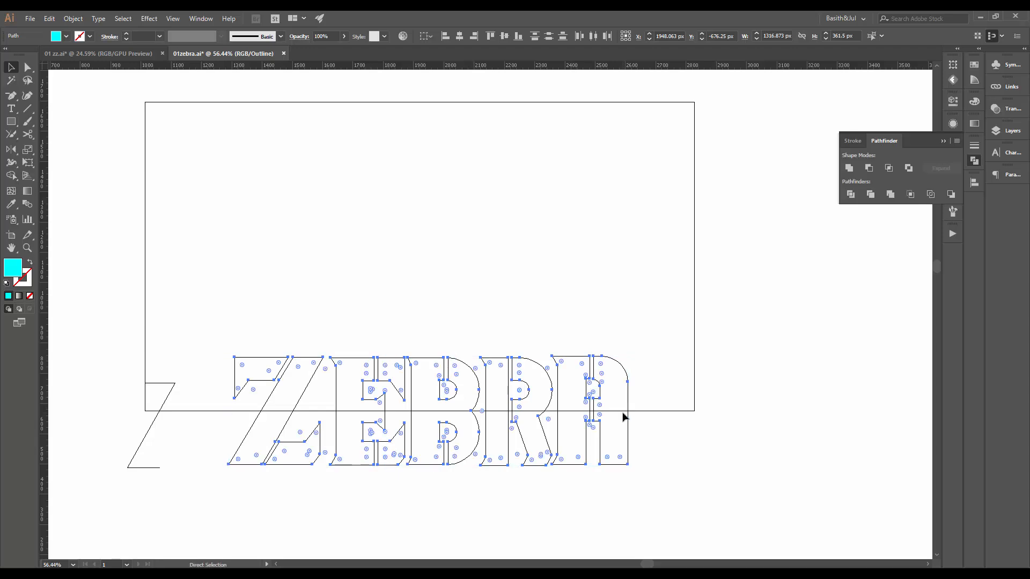
key(ctrl+y)
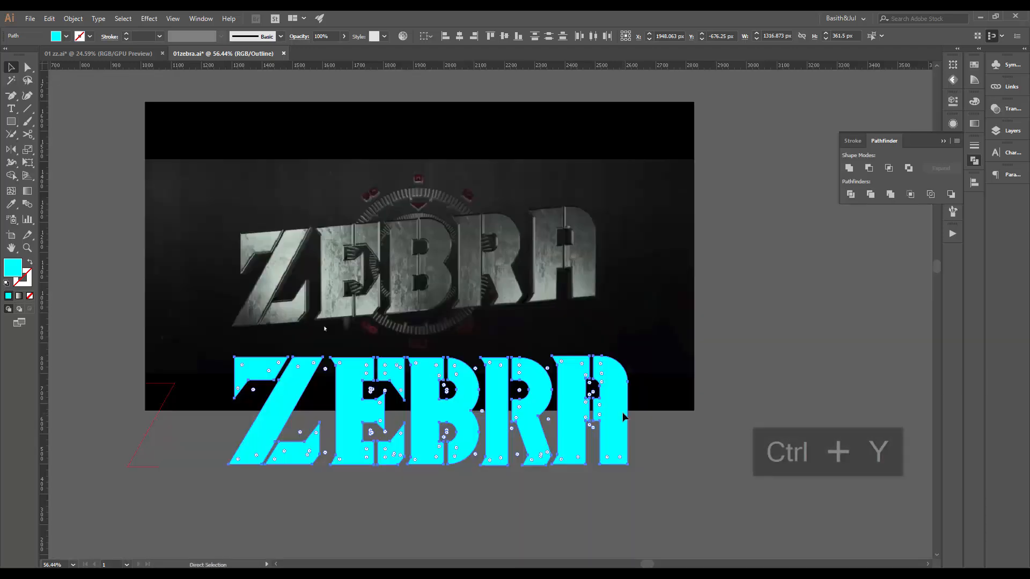
click(686, 419)
key(ctrl+space)
drag(686, 416, 586, 423)
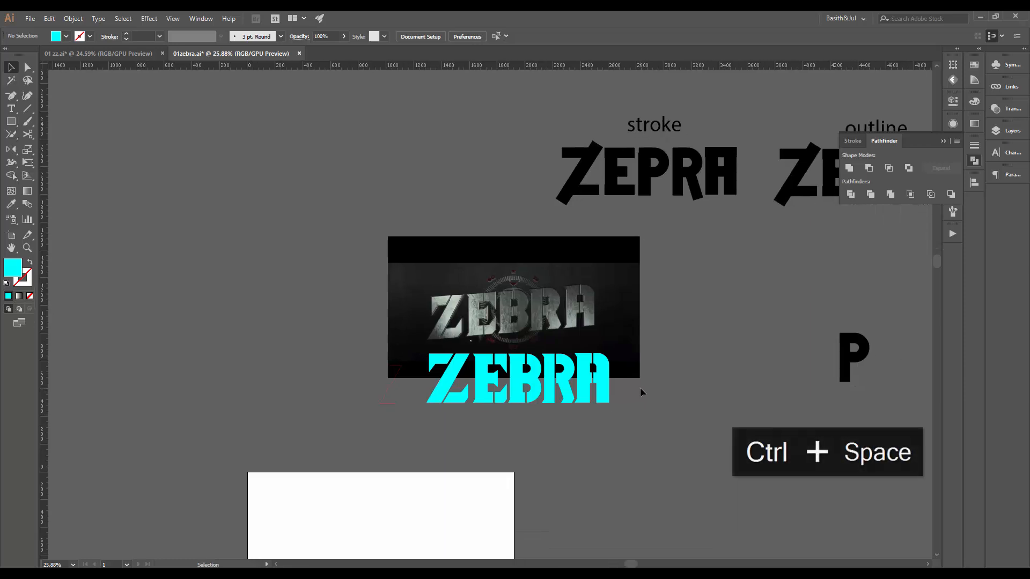
Try grouping the cyan ZEBRA letters and moving them as one object, and undo both the move and the grouping
drag(640, 389, 443, 415)
key(ctrl+g)
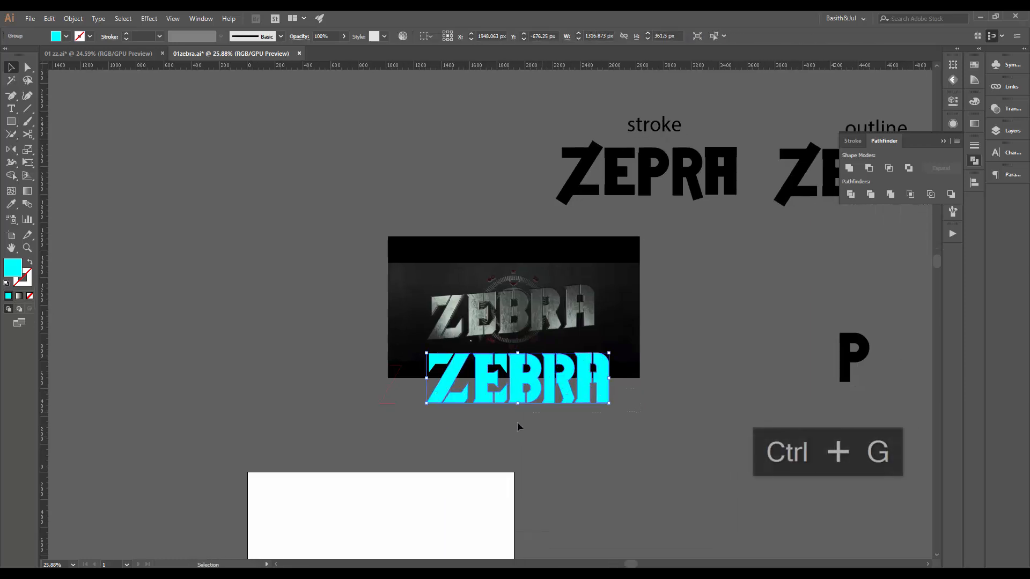
click(568, 449)
drag(452, 372, 563, 416)
key(ctrl+z)
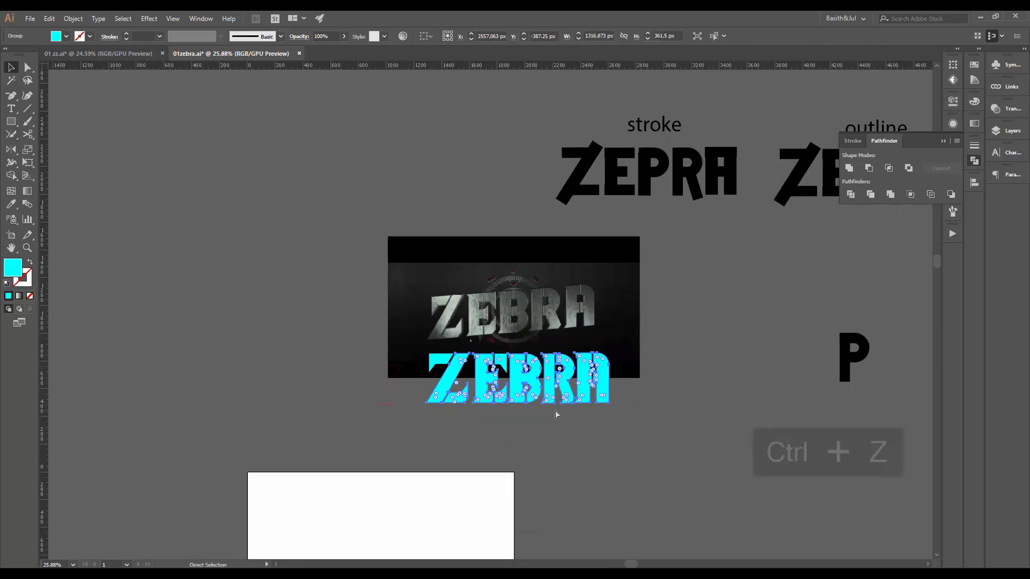
key(ctrl+equal)
key(ctrl+z)
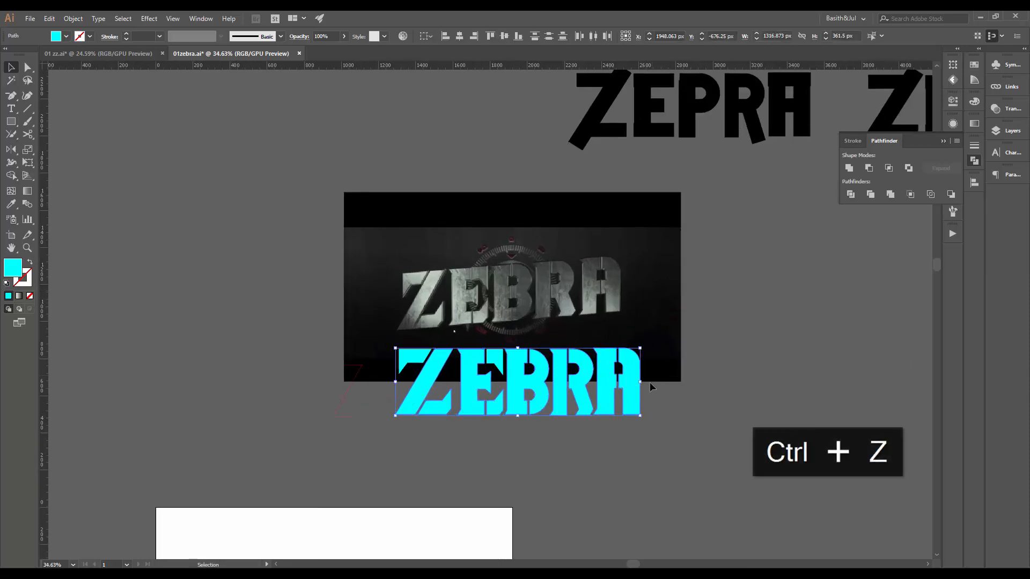
Try moving the right half of the ungrouped cyan A away from the word and undo it
drag(622, 392, 662, 423)
right_click(623, 387)
click(674, 419)
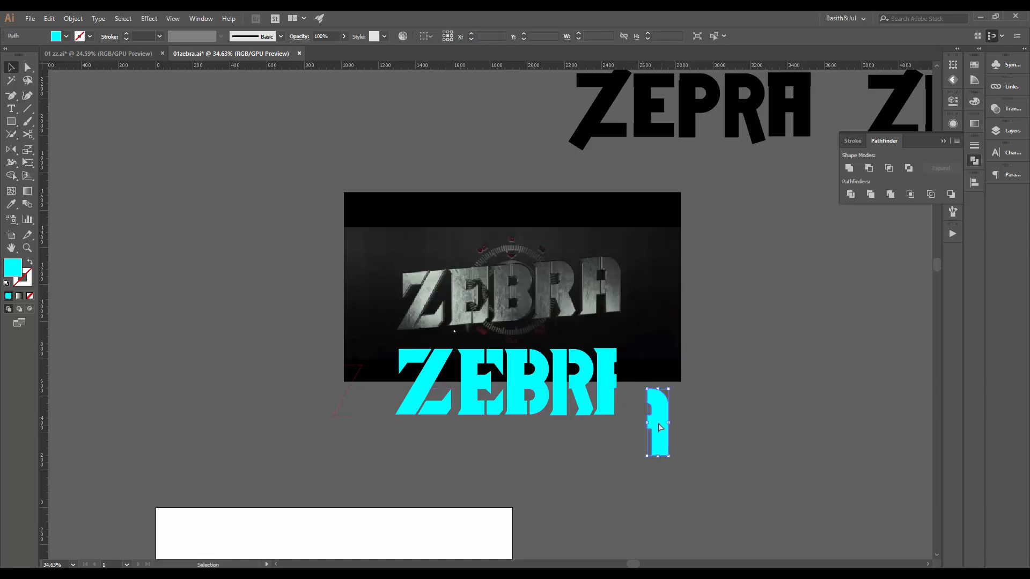
key(ctrl+z)
key(ctrl+z)
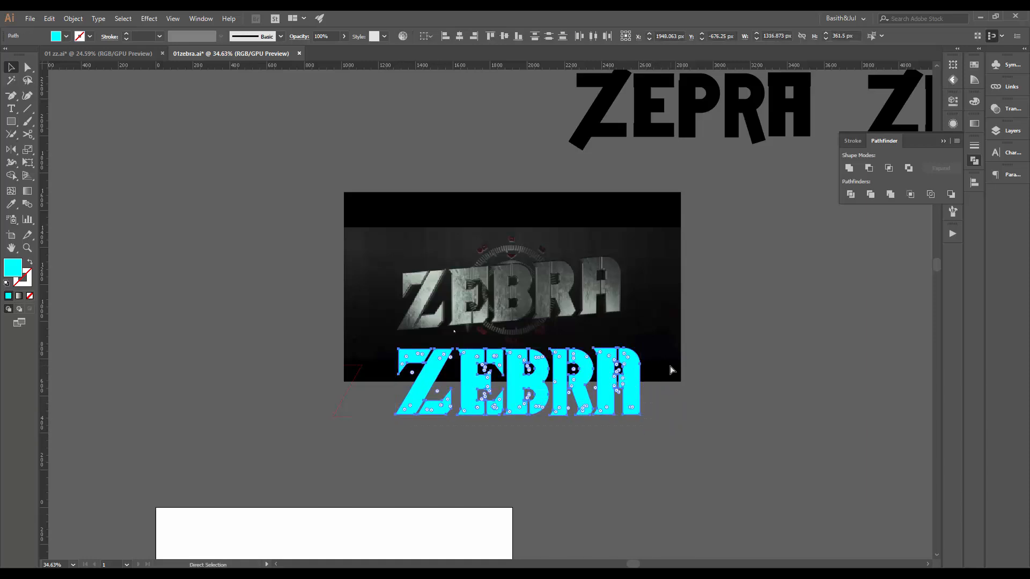
Group the cyan ZEBRA letters and place a copy of the group below the design2 lettering
key(ctrl+g)
scroll(610, 419, down, 2)
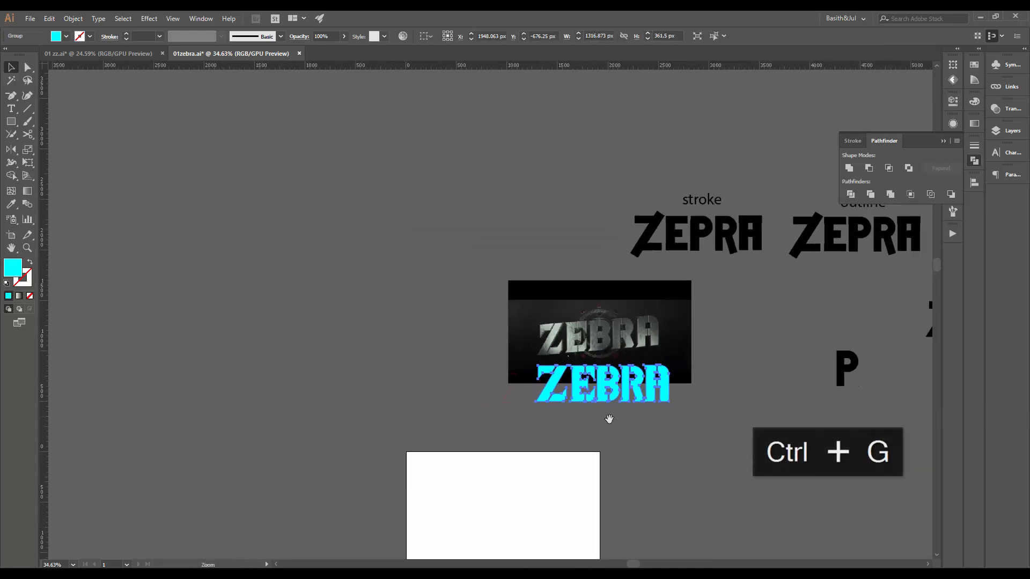
drag(609, 418, 490, 412)
drag(514, 374, 724, 430)
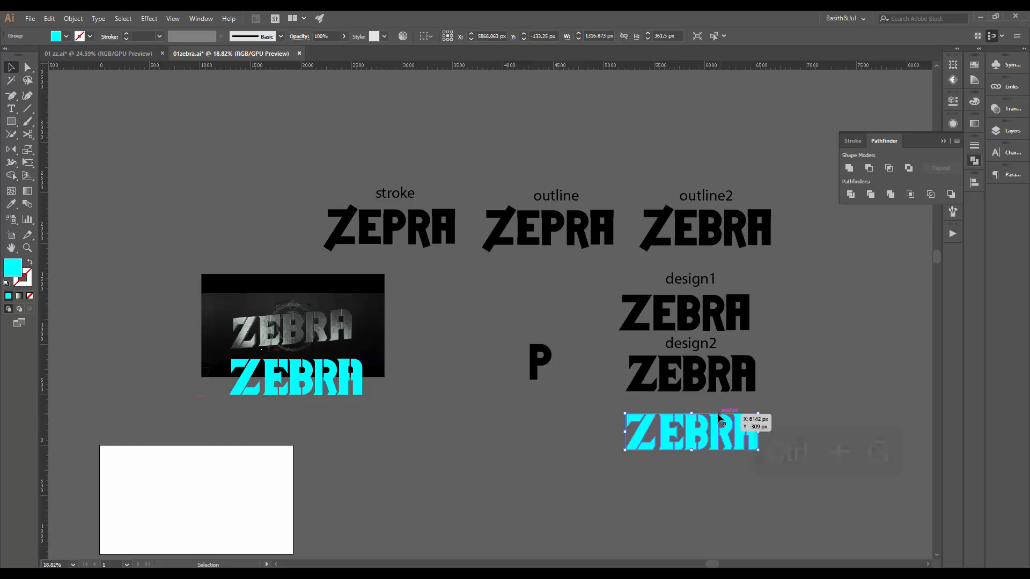
Color the copied ZEBRA lettering black by sampling the design2 lettering with the Eyedropper
key(i)
click(727, 370)
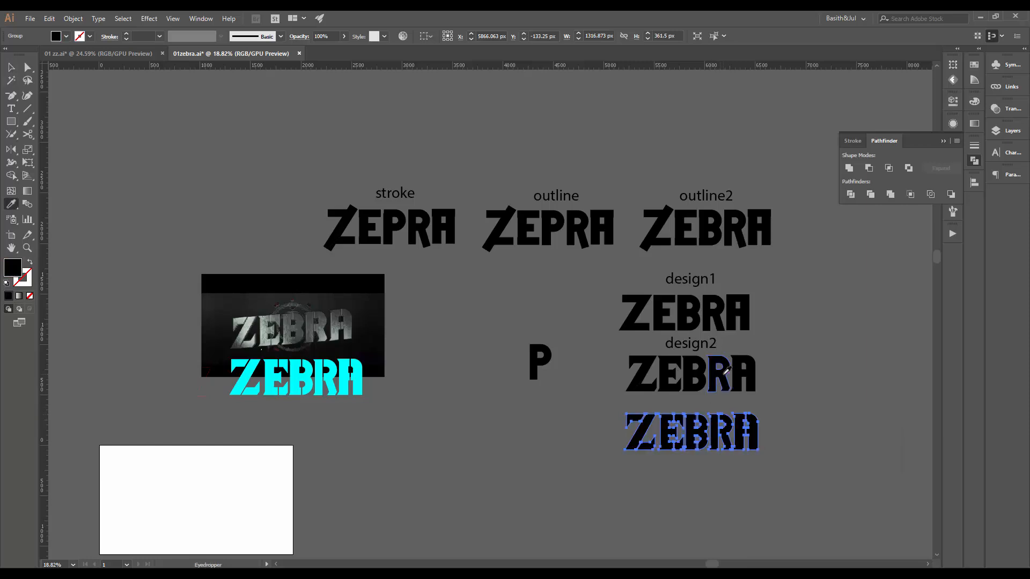
key(v)
Duplicate the design2 label above the new black lettering and change its text to design3
scroll(731, 398, up, 3)
drag(697, 309, 718, 400)
text(t)
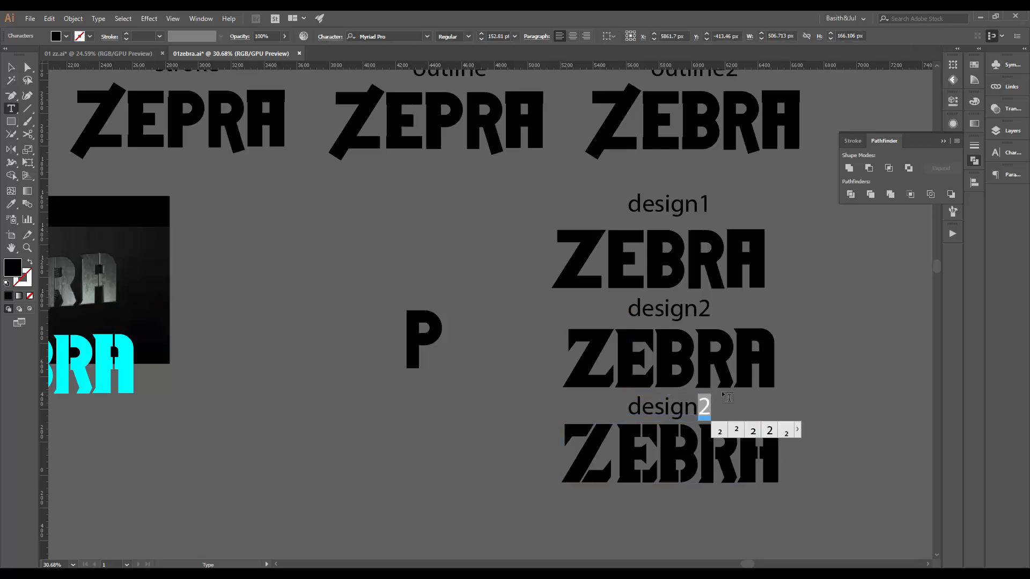
text(3)
click(11, 67)
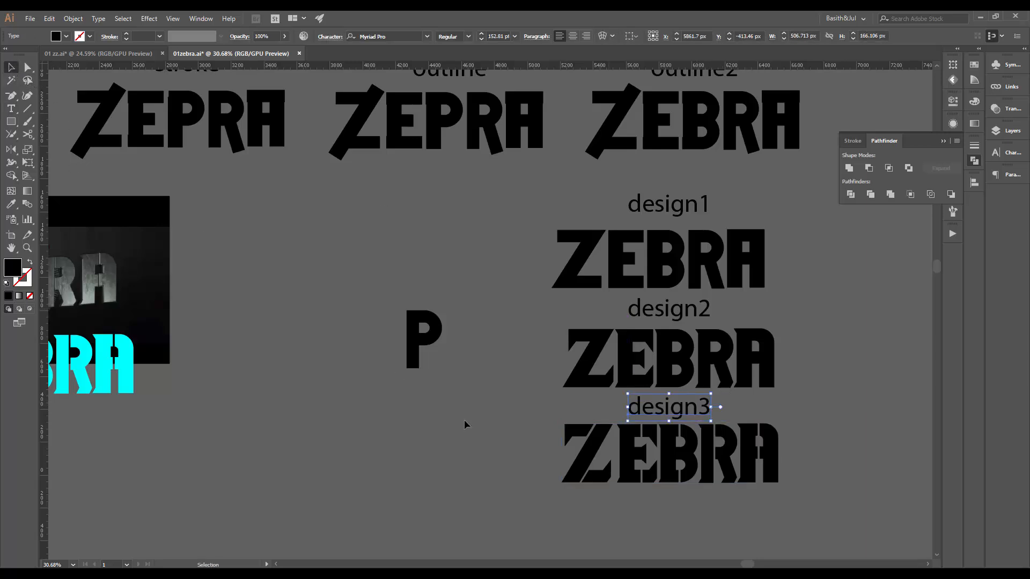
Move the original cyan ZEBRA group down, clear of the reference image
drag(600, 427, 491, 423)
drag(631, 407, 476, 419)
drag(347, 428, 448, 409)
drag(516, 351, 710, 352)
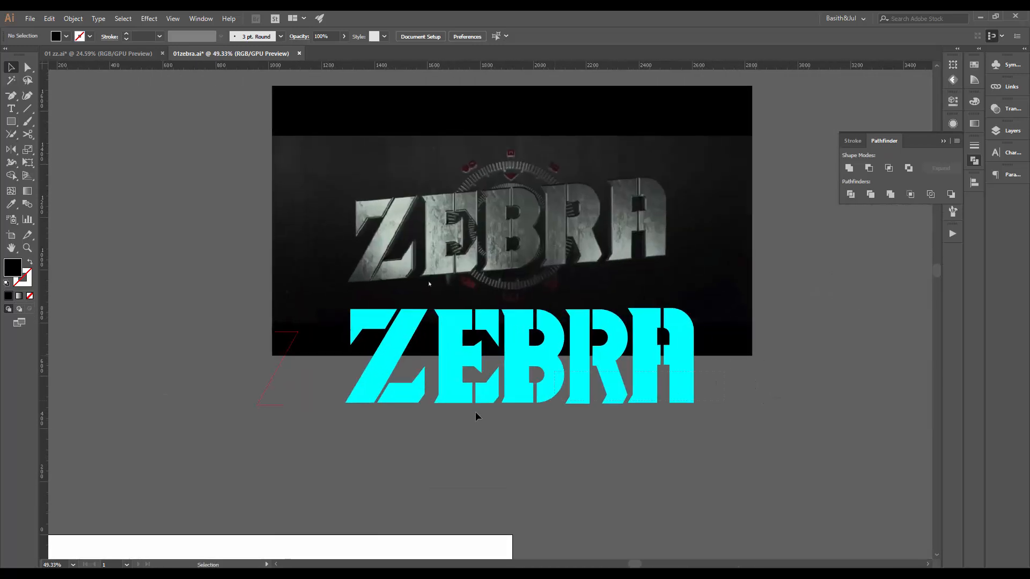
click(384, 389)
drag(383, 375, 393, 463)
drag(527, 390, 456, 361)
drag(456, 362, 506, 362)
click(389, 345)
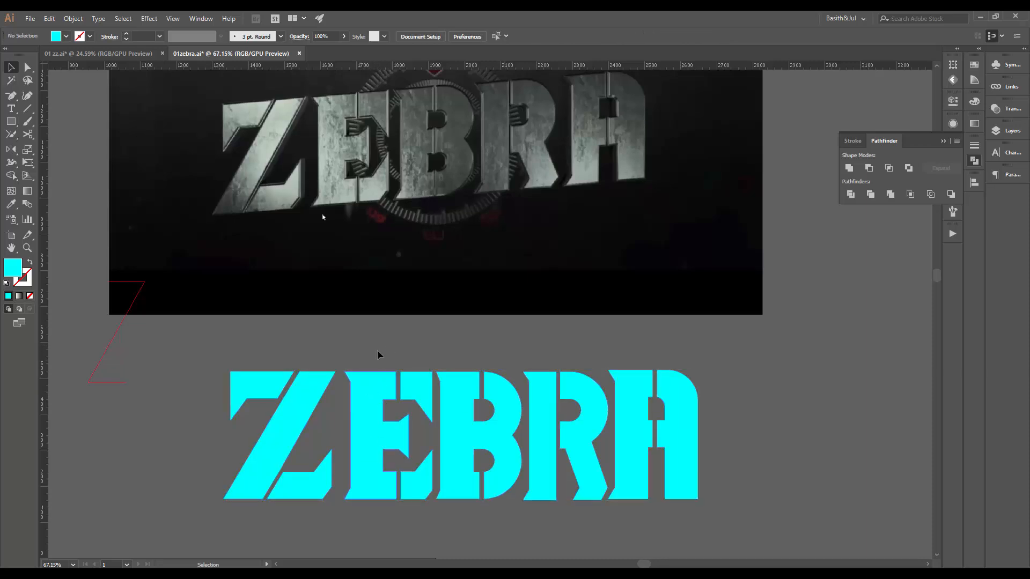
Ungroup the cyan ZEBRA lettering below the reference image
click(617, 467)
right_click(612, 459)
click(686, 358)
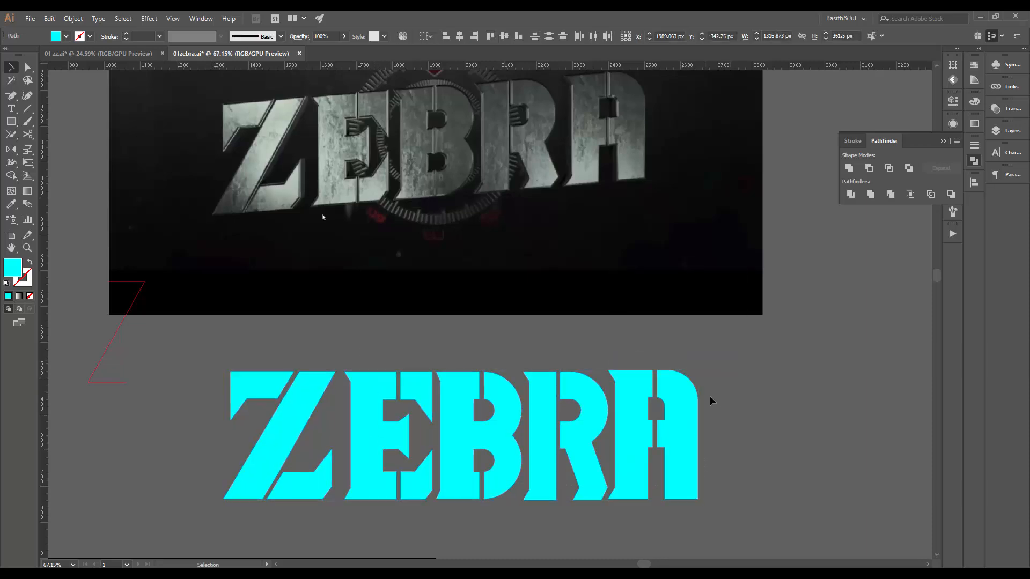
click(711, 400)
Tighten the gap after the Z by shifting the letters EBRA 13 px to the left
drag(374, 516, 374, 516)
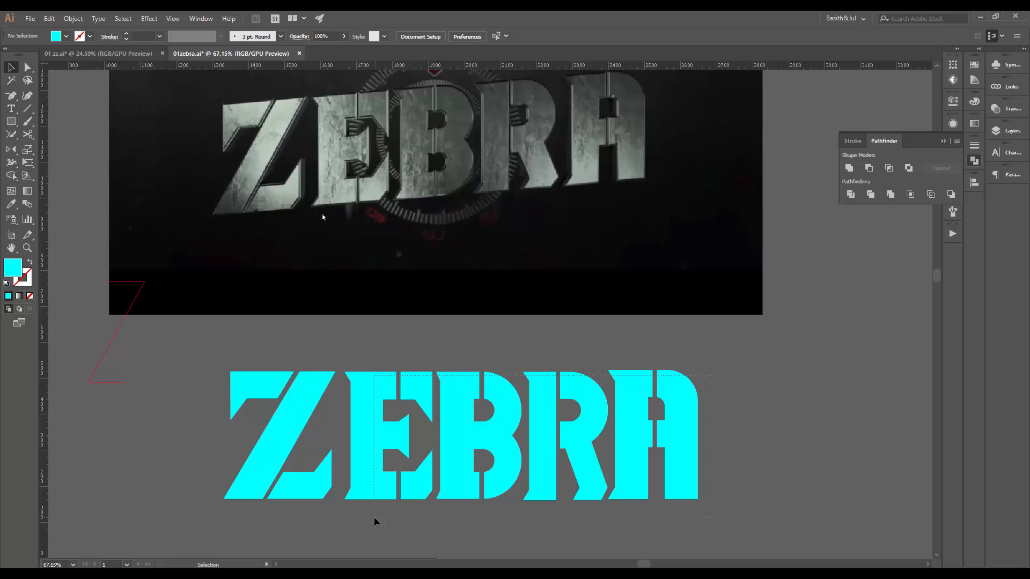
key(shift+Left)
key(shift+Left)
key(Right)
key(Right)
key(Right)
key(Right)
key(Right)
key(Right)
key(Right)
key(Right)
key(Right)
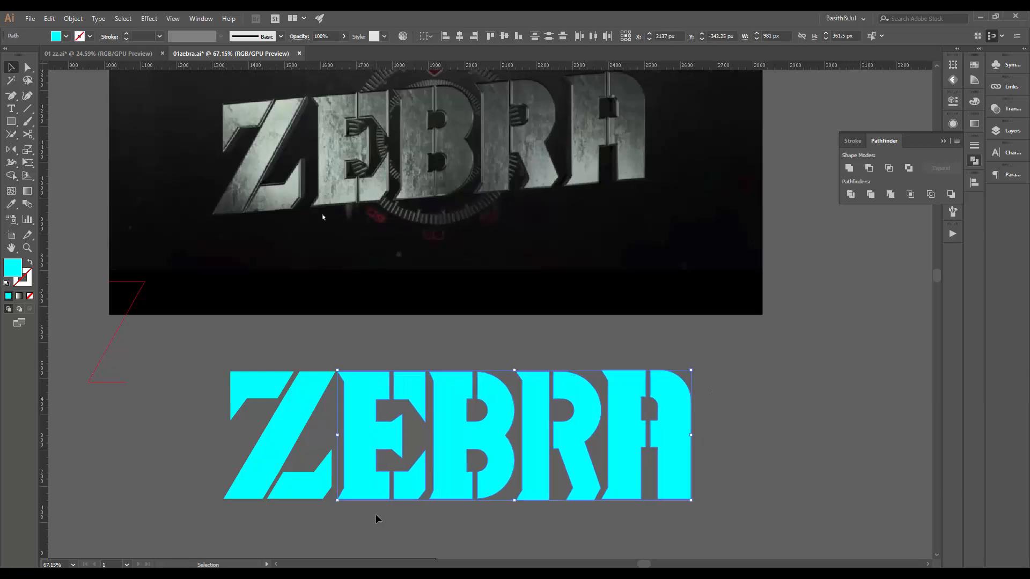
key(Right)
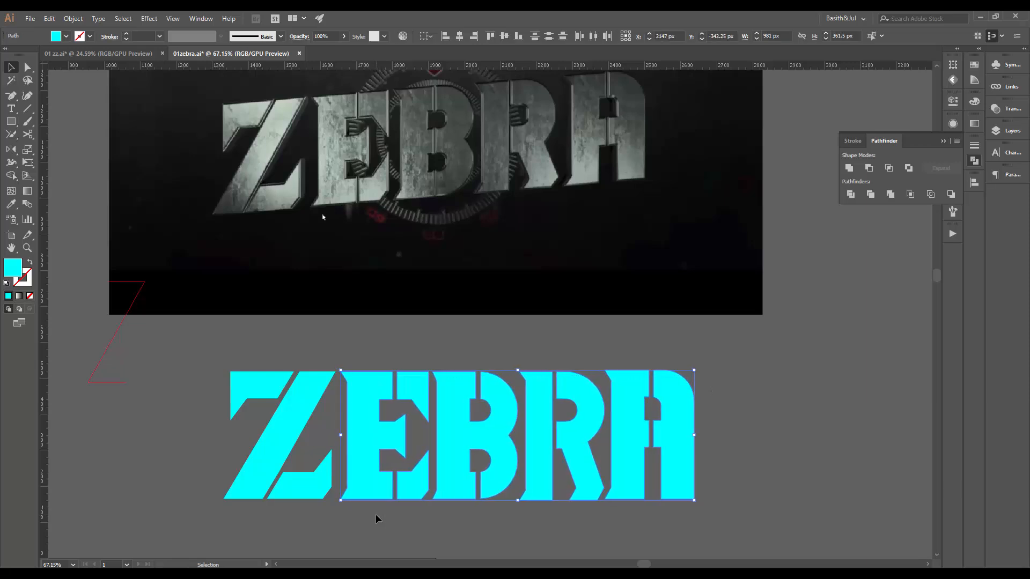
key(Left)
key(Left)
key(Left)
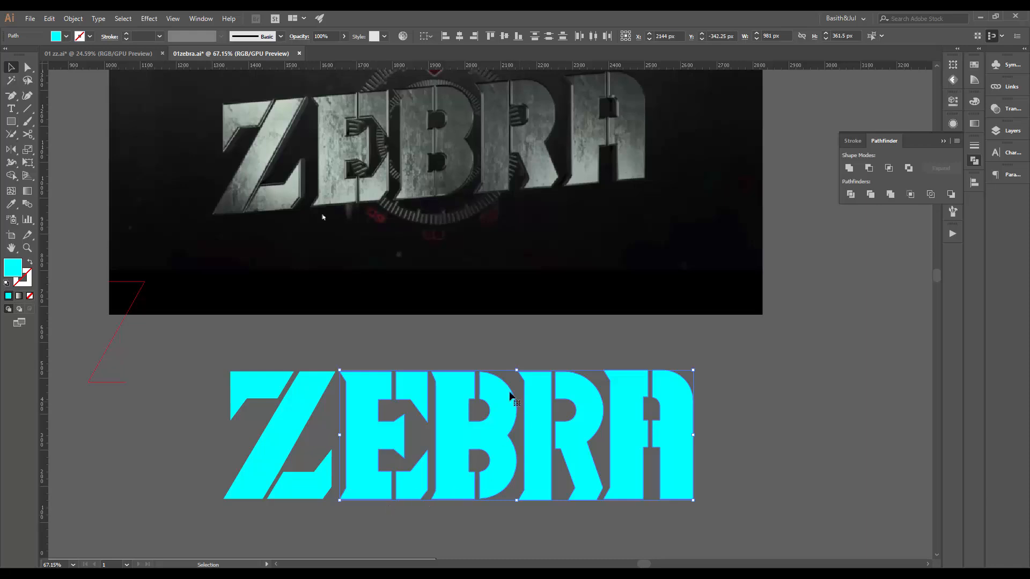
Widen the gap between the E and B by shifting the letters BRA 5 px to the right
click(485, 357)
drag(688, 499, 694, 503)
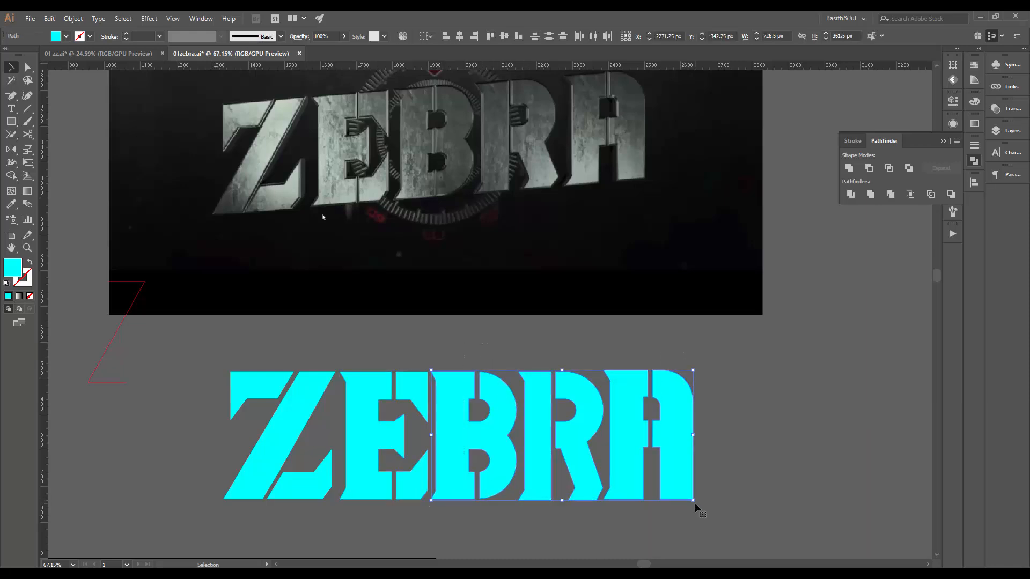
key(Right)
key(Right)
key(Right)
key(Right)
key(Right)
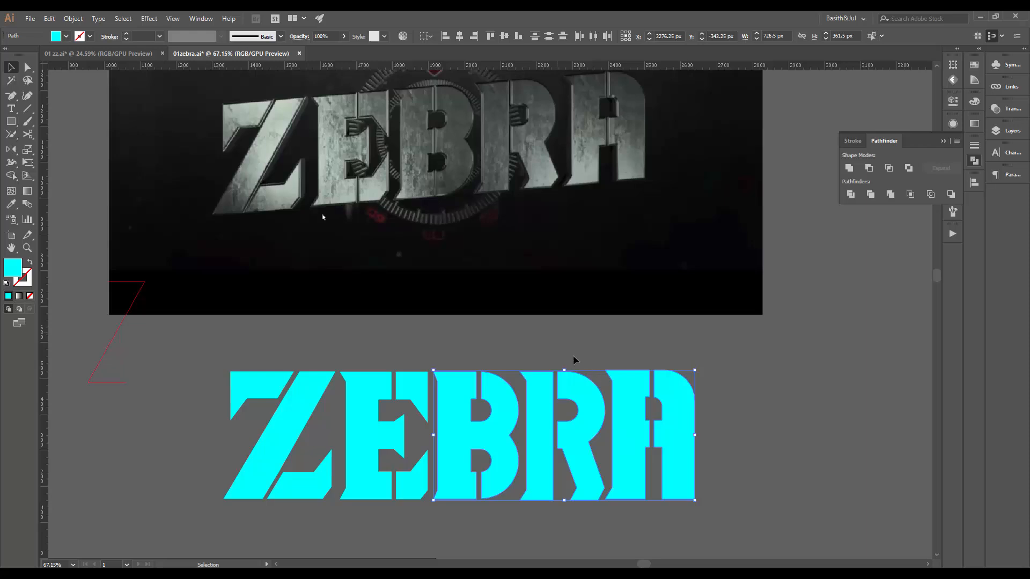
Try shifting the A and the right part of the R to the left, and undo it
drag(694, 497, 704, 501)
key(shift+Left)
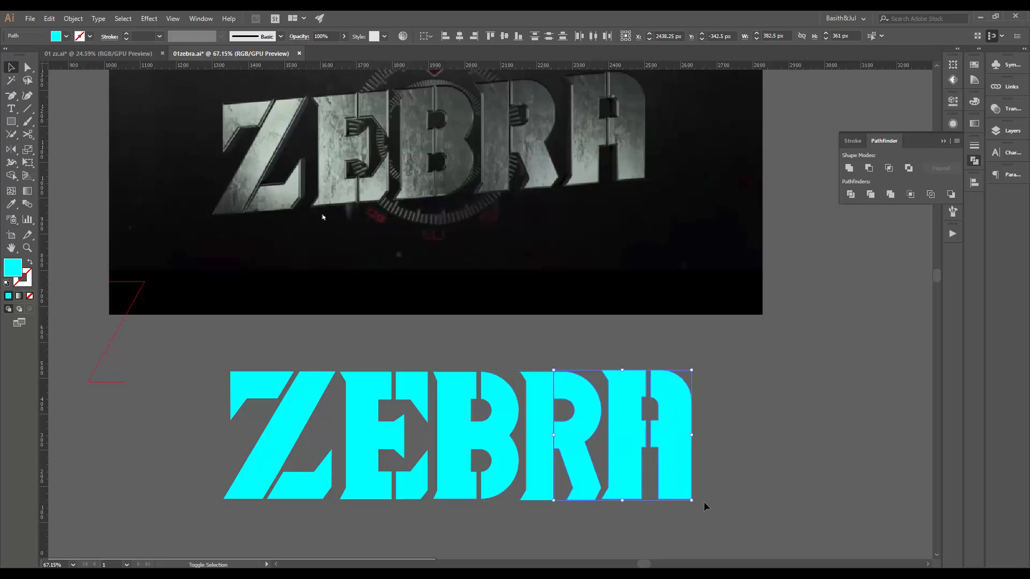
key(ctrl+z)
Tighten the gap between the B and R by shifting both parts of the R and the A 7 px to the left
drag(728, 374, 539, 513)
key(Left)
key(Left)
key(Left)
key(Left)
key(Left)
key(Left)
key(Left)
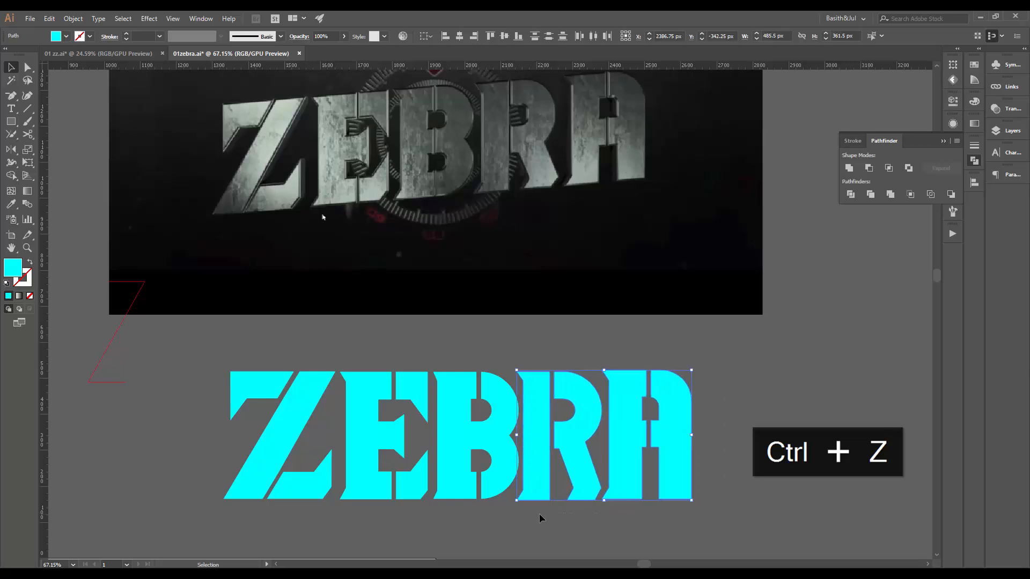
Widen the gap between the R and A by shifting the A 4 px to the right
click(785, 478)
key(ctrl+space)
drag(785, 477, 755, 485)
drag(657, 376, 737, 508)
key(Right)
key(Right)
key(Right)
key(Right)
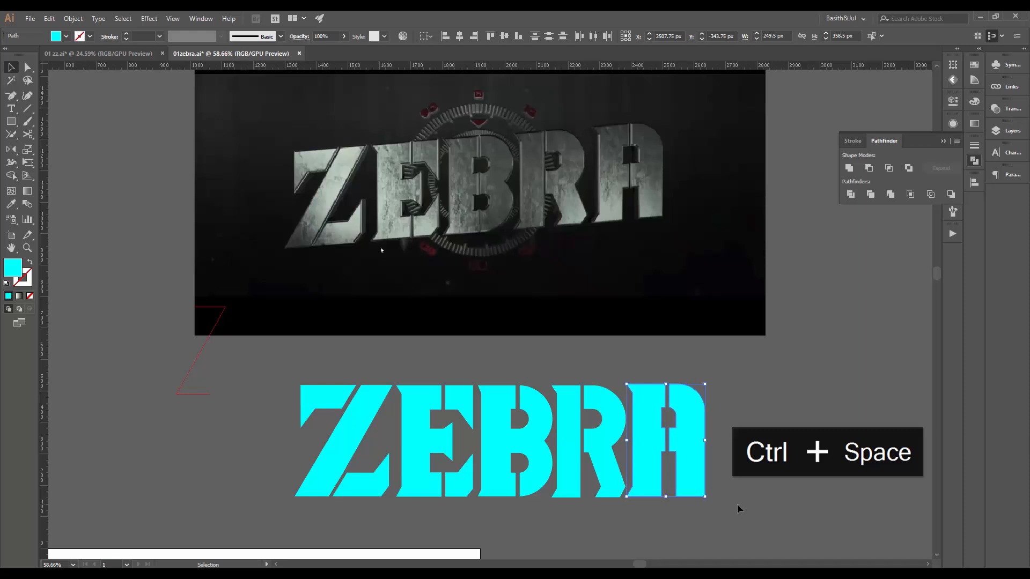
Group all the respaced cyan ZEBRA letters and deselect them
drag(729, 406, 299, 511)
key(ctrl+g)
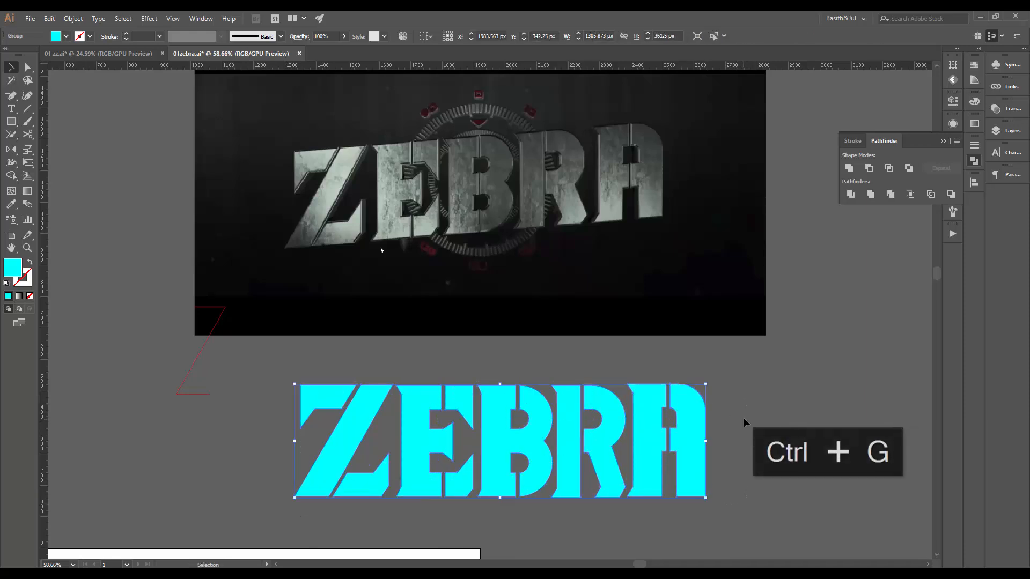
click(758, 401)
Move the left-edge anchor points of the cyan Z's upper piece 2 px to the right
key(a)
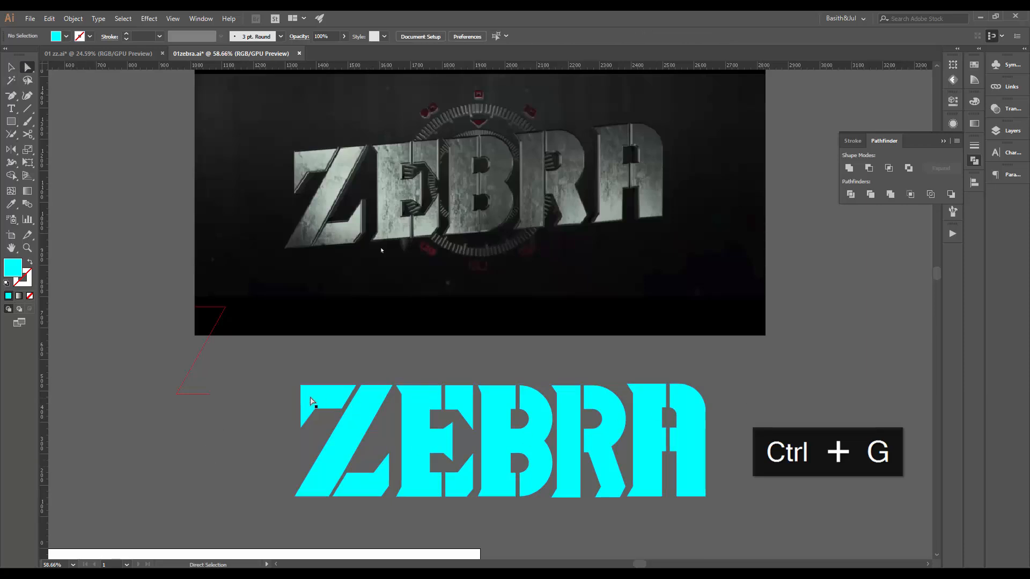
drag(287, 374, 320, 433)
key(Right)
key(Right)
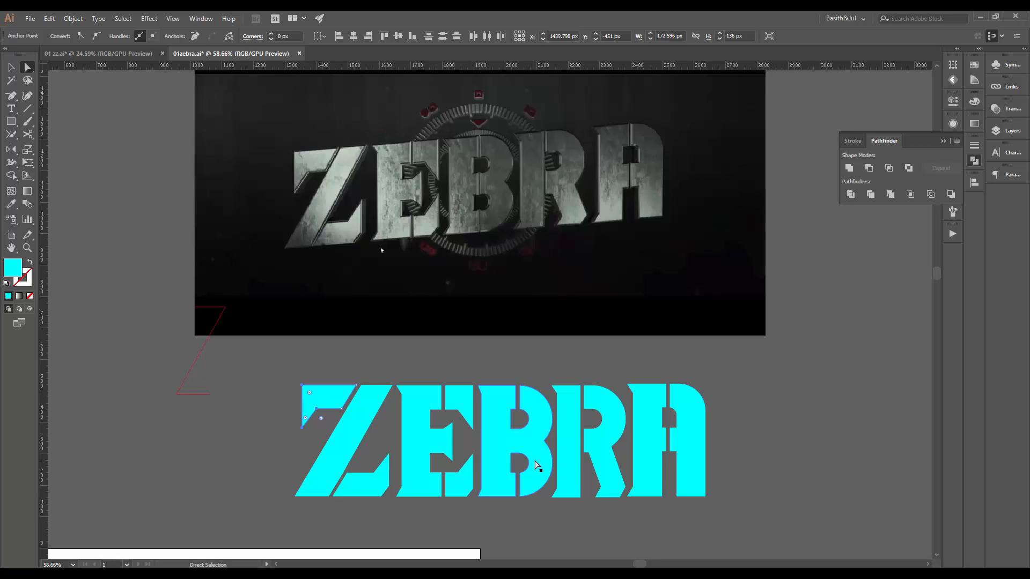
Move the left-edge anchor points of the cyan Z's upper piece a further 4 px to the right and deselect
key(Right)
key(Right)
key(Right)
key(Right)
click(393, 470)
key(v)
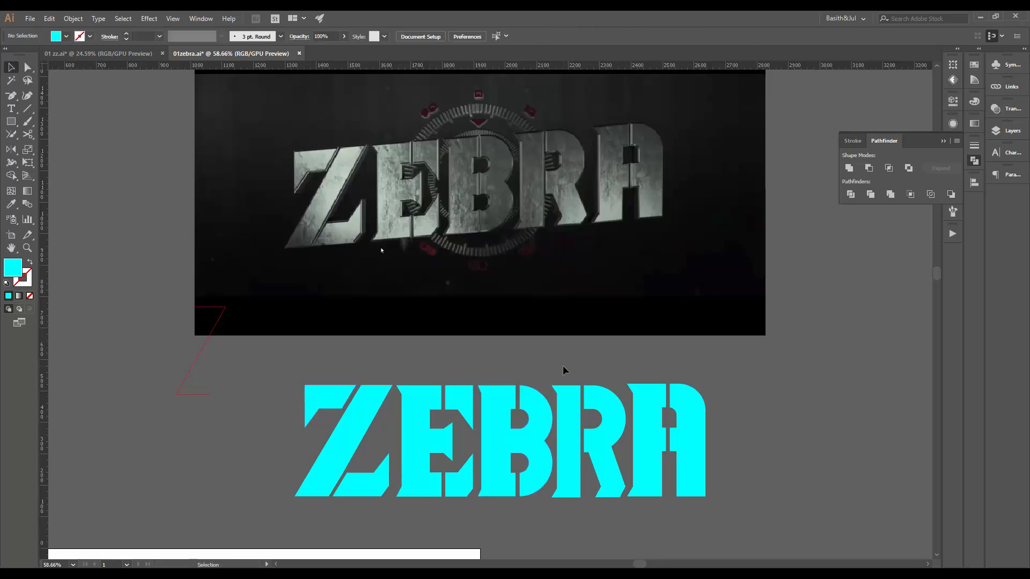
Place a duplicate of the cyan ZEBRA lettering directly beneath the black design3 version, aligned with it
scroll(575, 386, down, 5)
drag(692, 421, 499, 402)
click(352, 408)
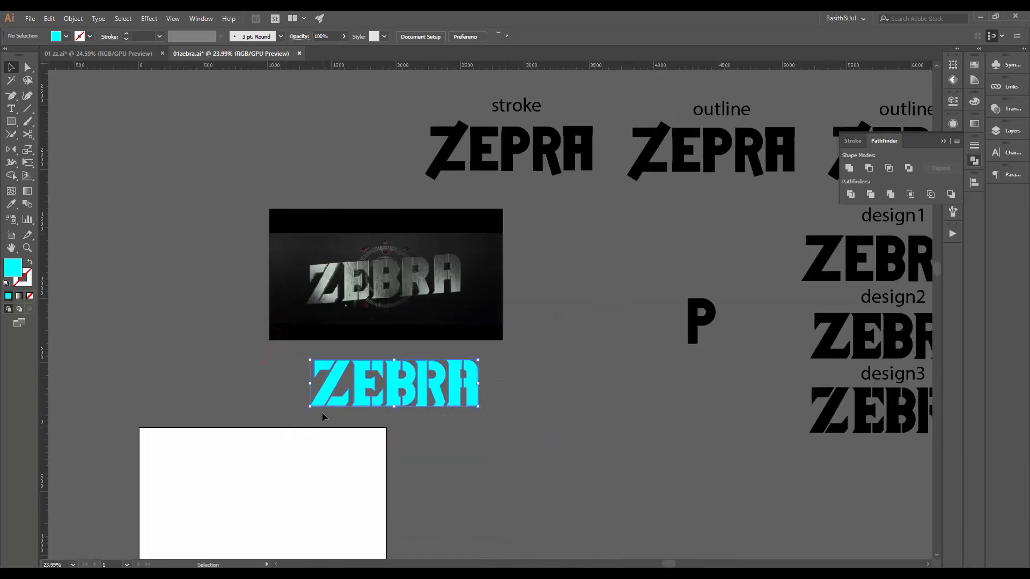
drag(352, 407, 853, 504)
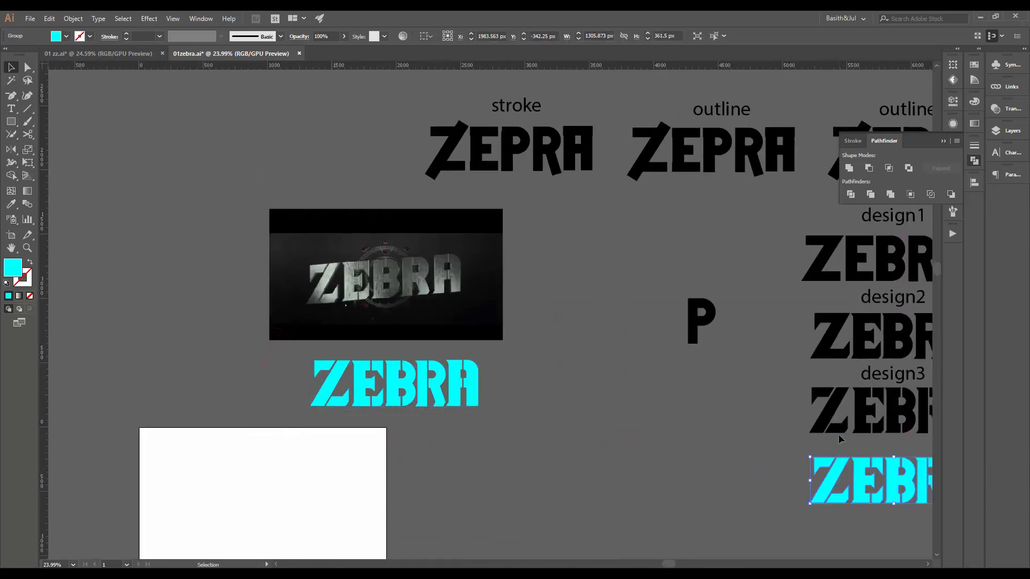
drag(854, 432, 637, 395)
Duplicate the design3 label above the new cyan copy and change its text to design4
key(t)
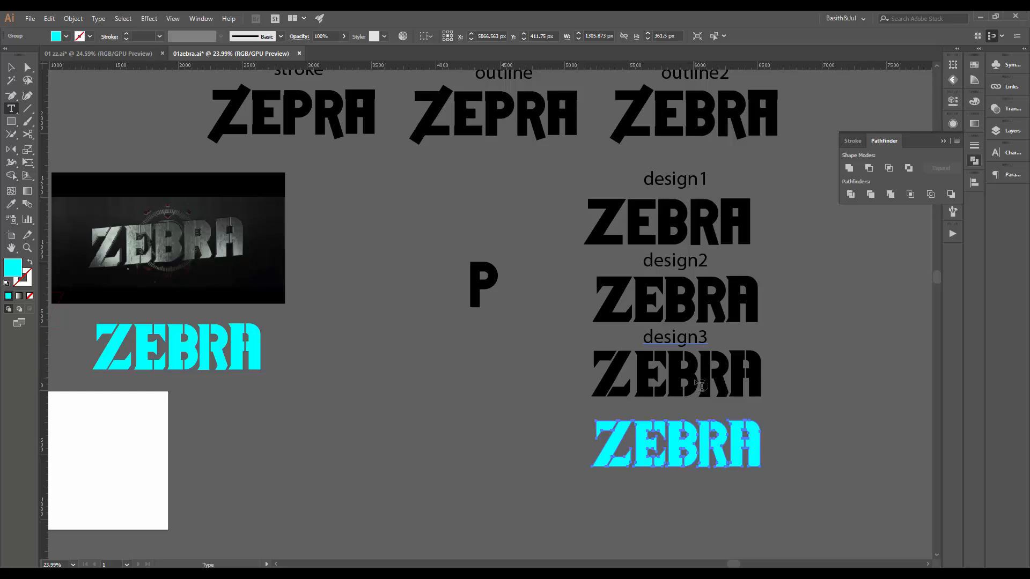
click(12, 67)
drag(693, 348, 709, 410)
double_click(699, 408)
text(4)
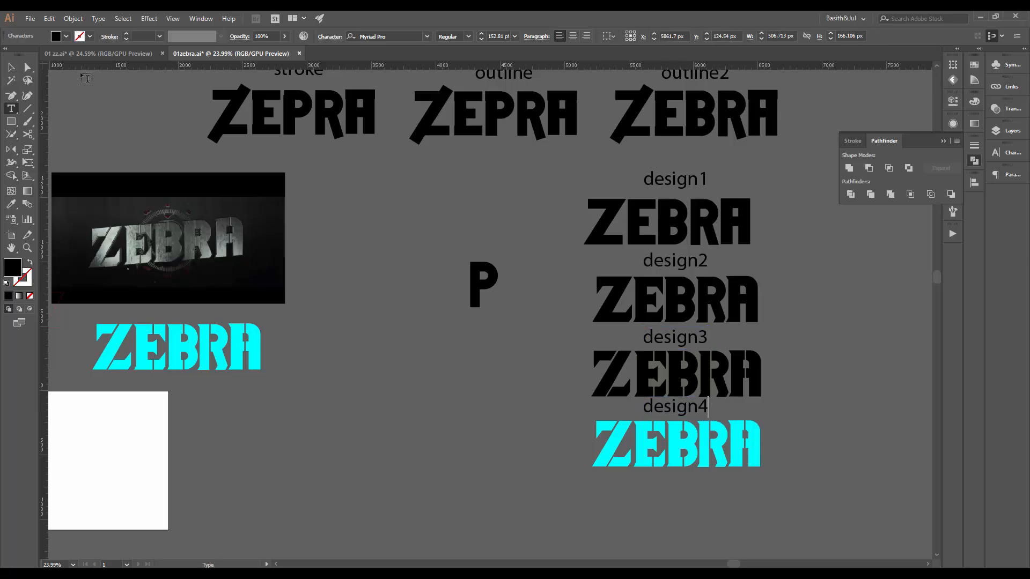
key(Escape)
Recolour the design4 lettering black by sampling design3 with the Eyedropper, leaving it deselected
click(736, 437)
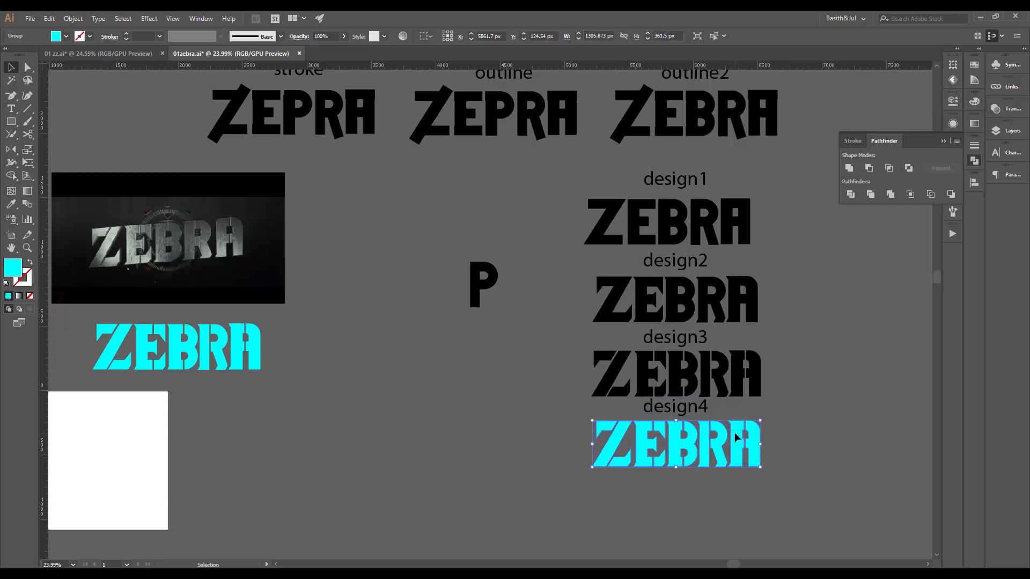
key(i)
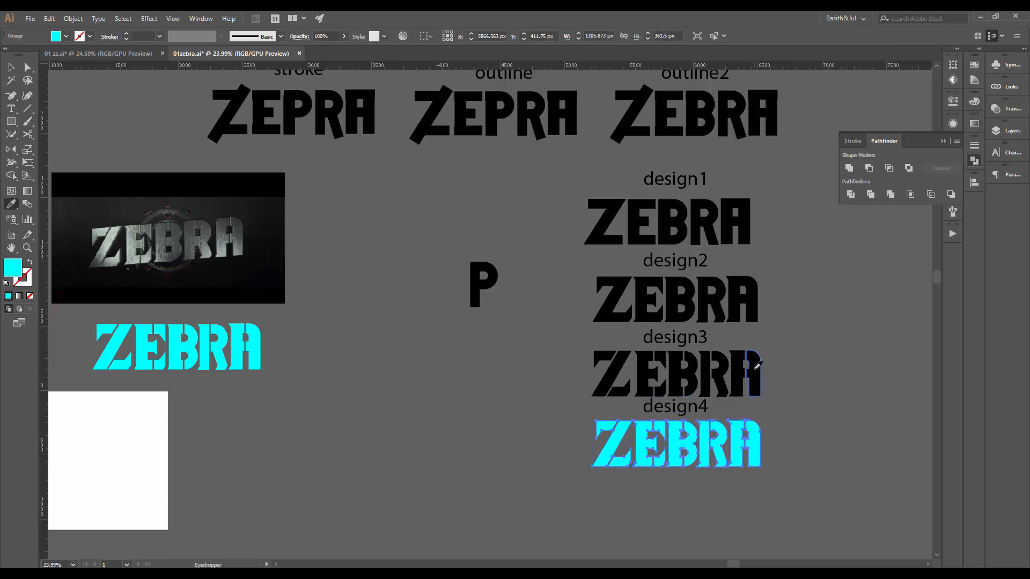
click(754, 368)
key(v)
click(767, 425)
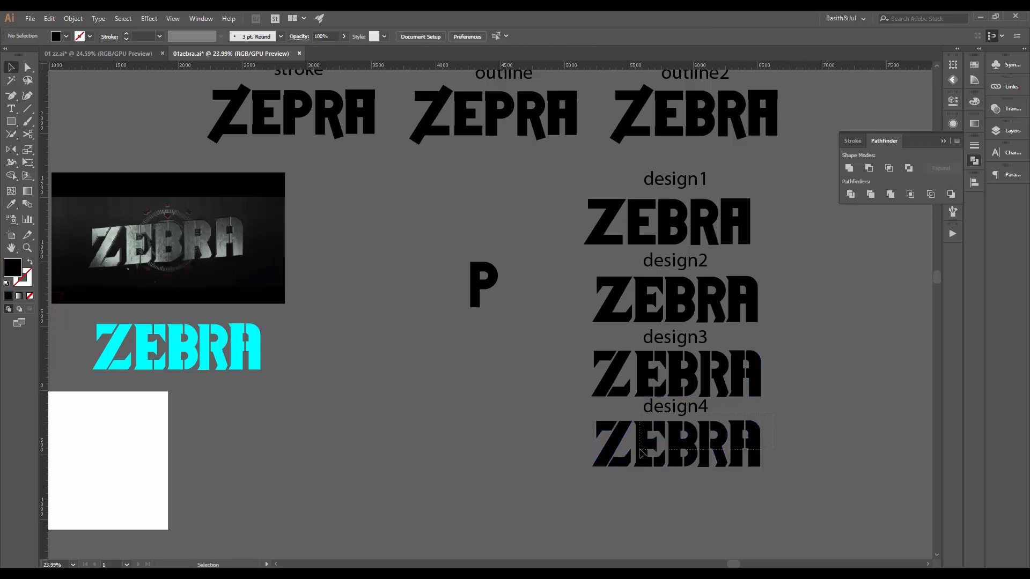
Shift the design4 label and lettering down 40 px together, deselect them, and save the document
drag(640, 449, 640, 451)
key(shift+Down)
key(shift+Down)
key(shift+Down)
key(shift+Down)
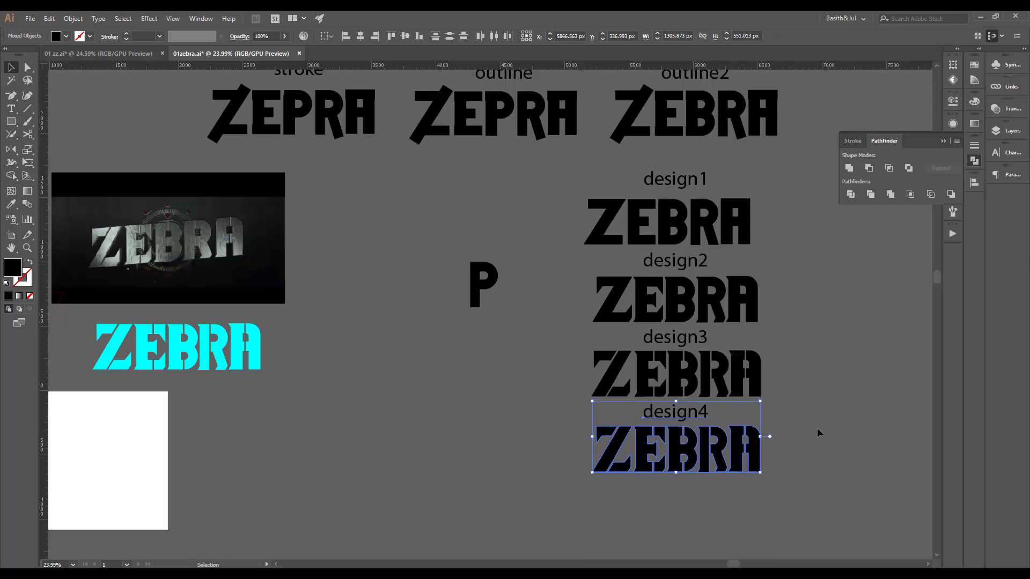
click(817, 433)
drag(460, 384, 570, 402)
key(ctrl+s)
Activate the Shear tool for slanting the cyan ZEBRA lettering beneath the reference image
drag(443, 403, 516, 465)
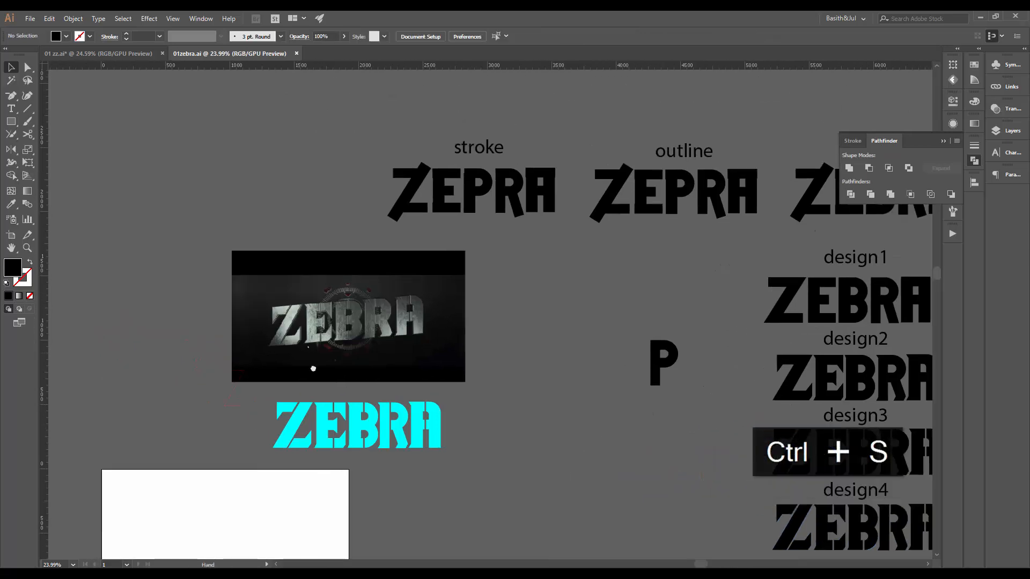
drag(313, 368, 327, 385)
drag(346, 333, 495, 344)
drag(495, 345, 501, 216)
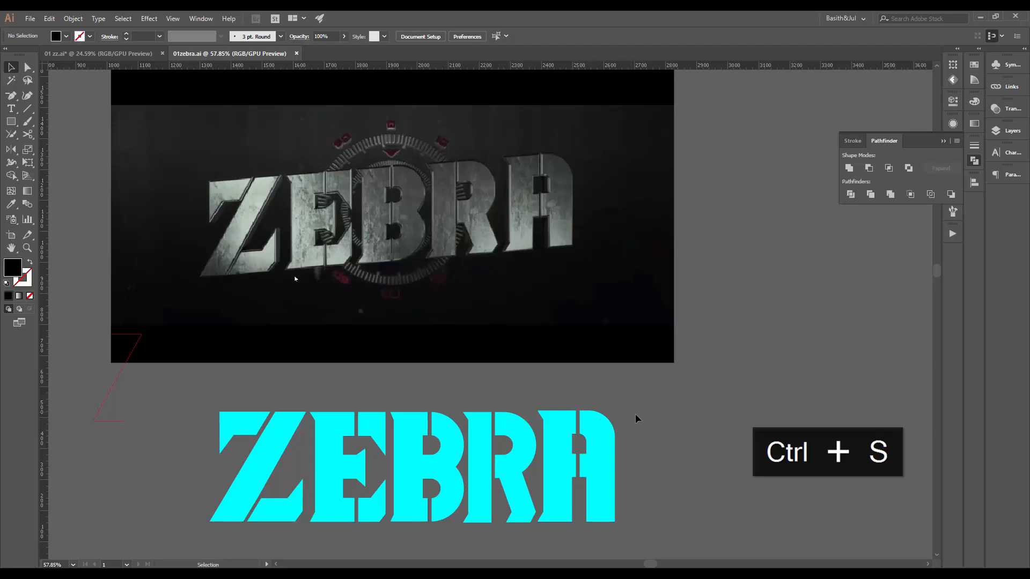
drag(564, 333, 542, 346)
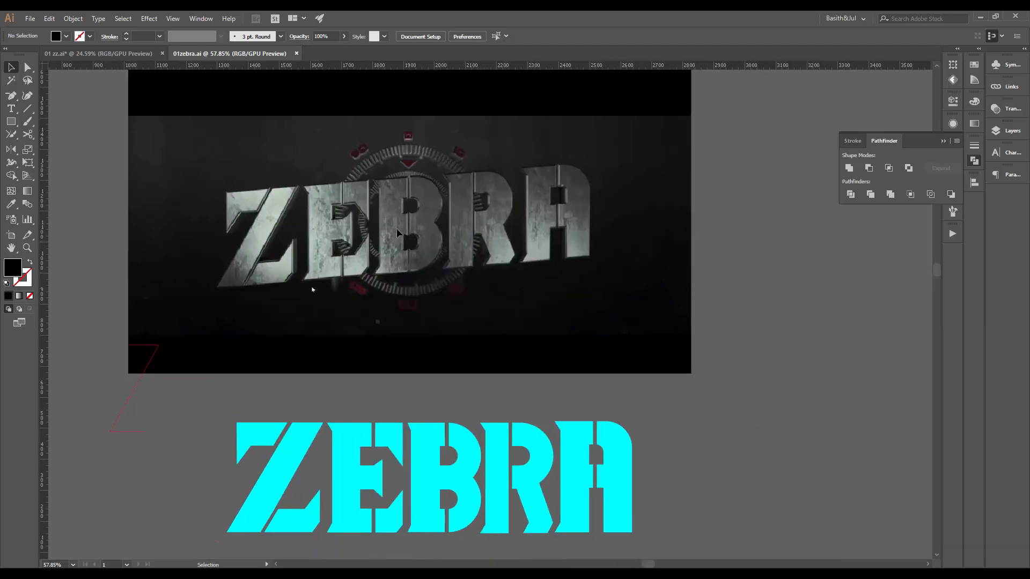
drag(444, 390, 473, 327)
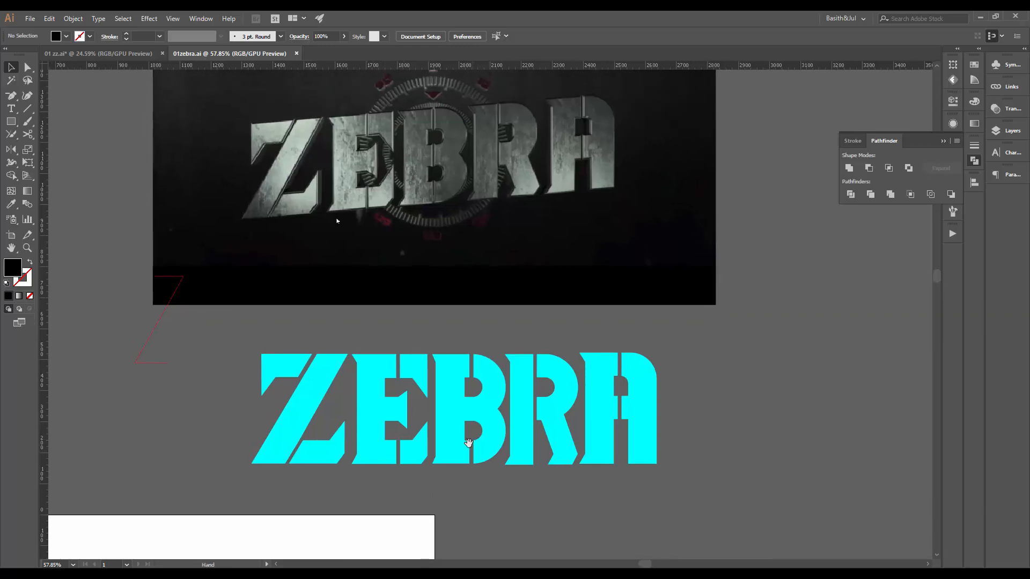
click(16, 153)
click(27, 150)
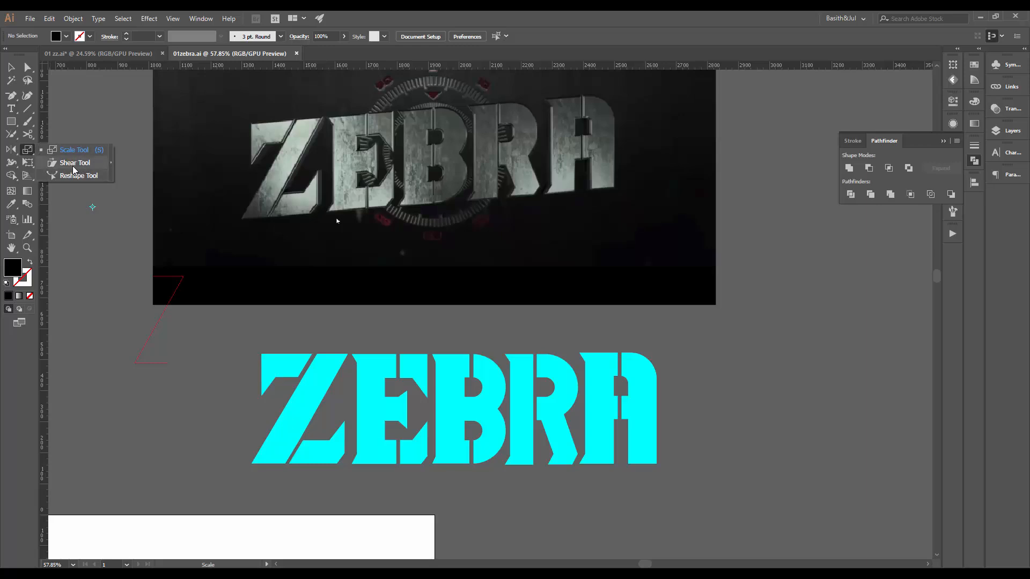
click(75, 163)
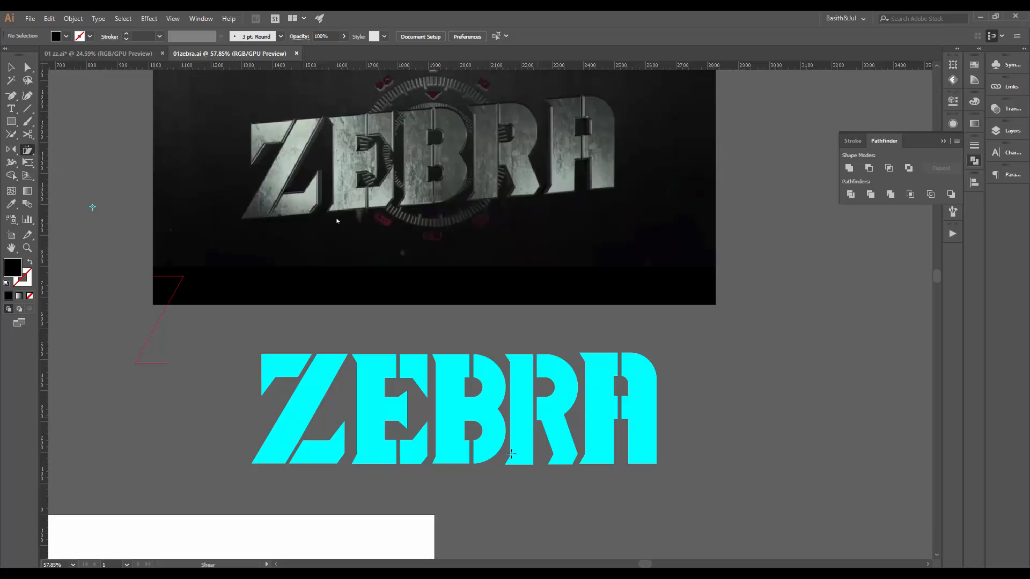
scroll(432, 429, up, 3)
key(v)
drag(456, 389, 269, 414)
key(ctrl+z)
click(284, 345)
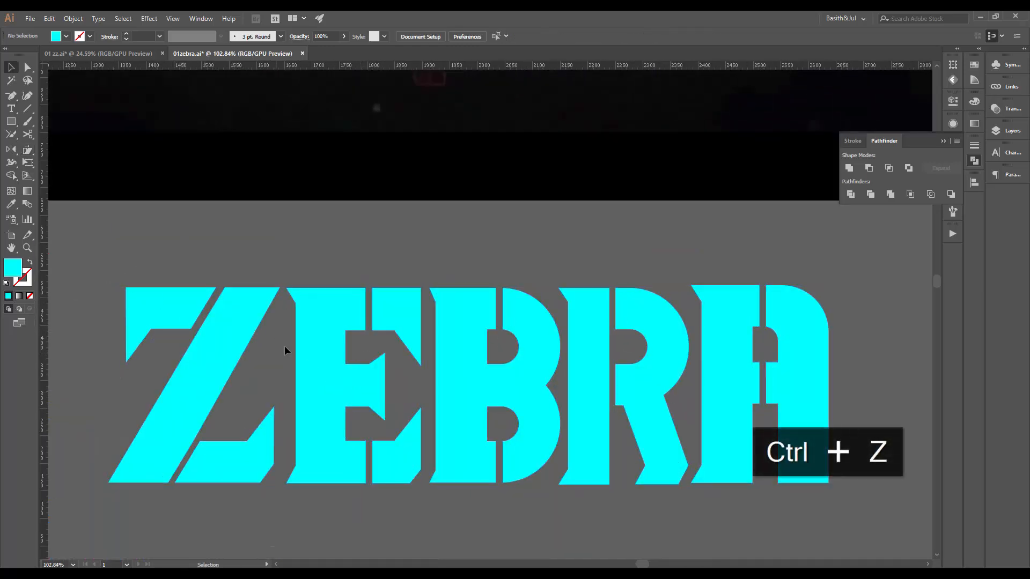
Shear the cyan ZEBRA lettering by 4° along the horizontal axis, using the B's bottom edge as the reference point
click(303, 339)
click(28, 150)
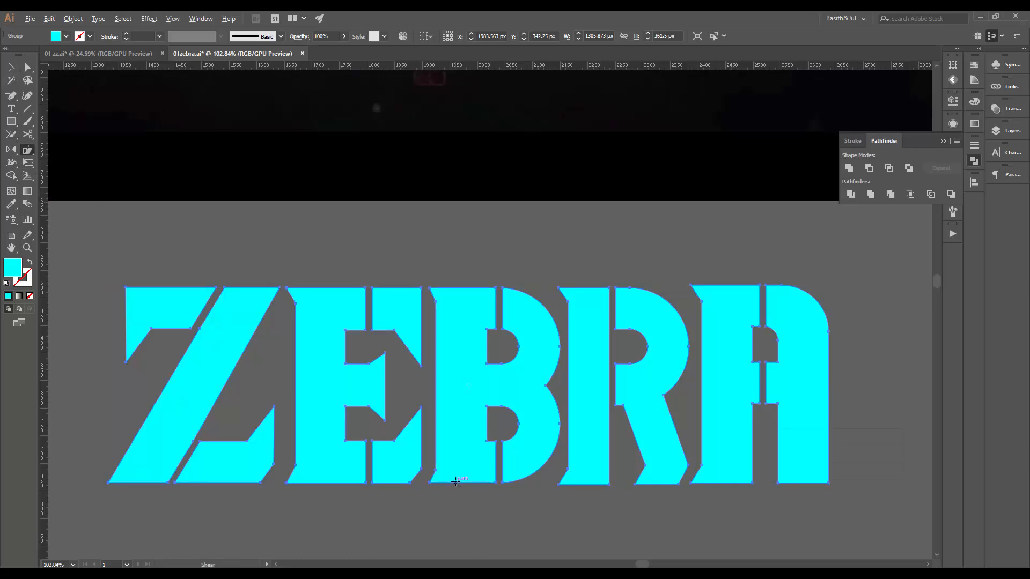
alt+click(484, 482)
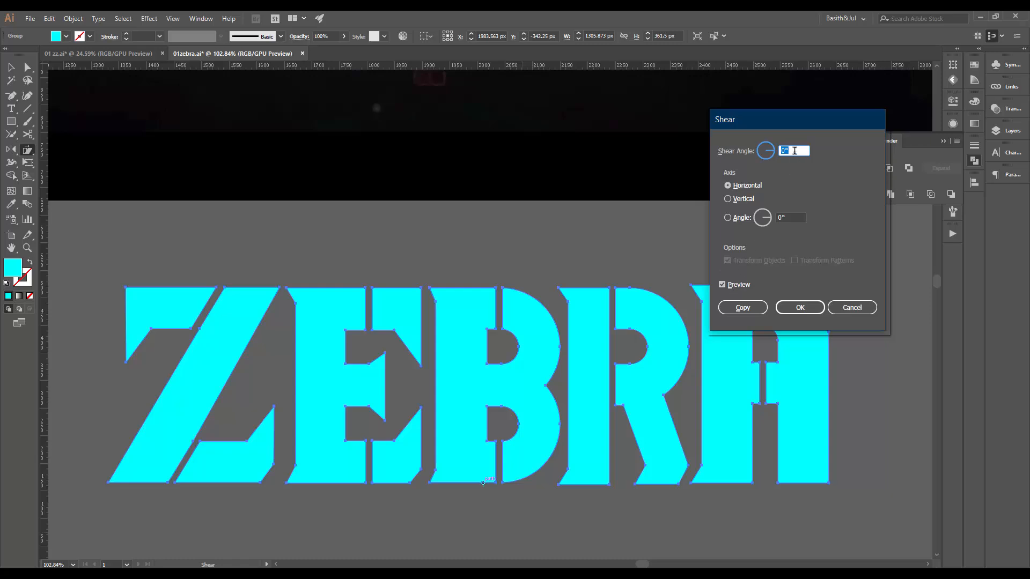
key(Up)
key(Up)
key(Up)
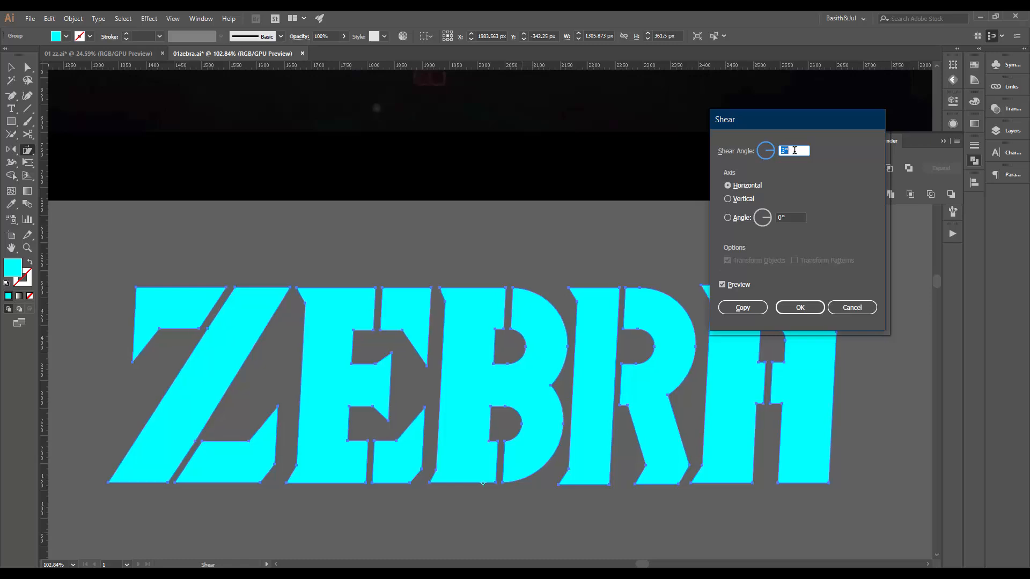
key(Up)
click(797, 310)
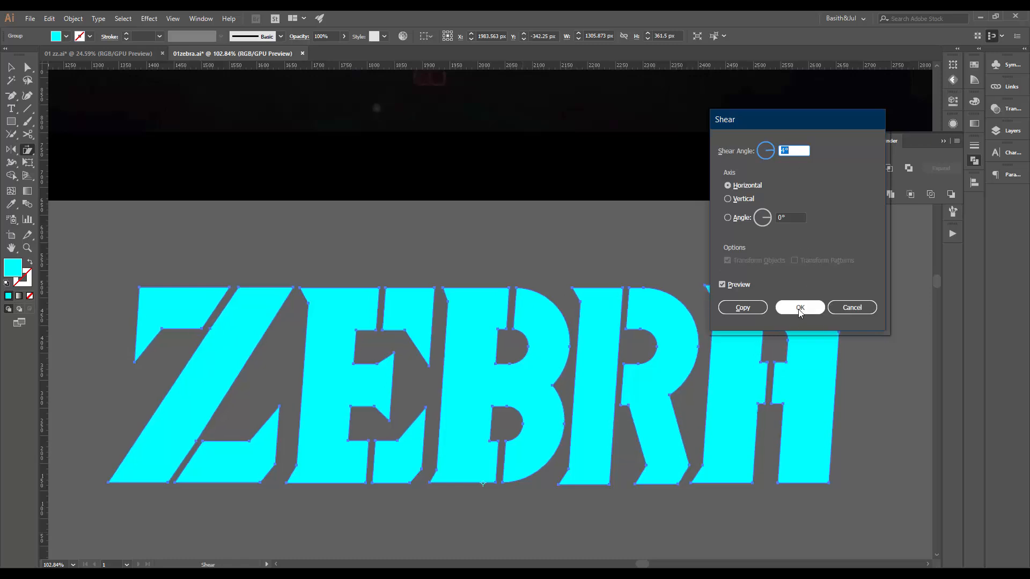
key(v)
Rotate the sheared cyan ZEBRA lettering by 4° about the Z's bottom-left corner and deselect it
scroll(593, 441, down, 3)
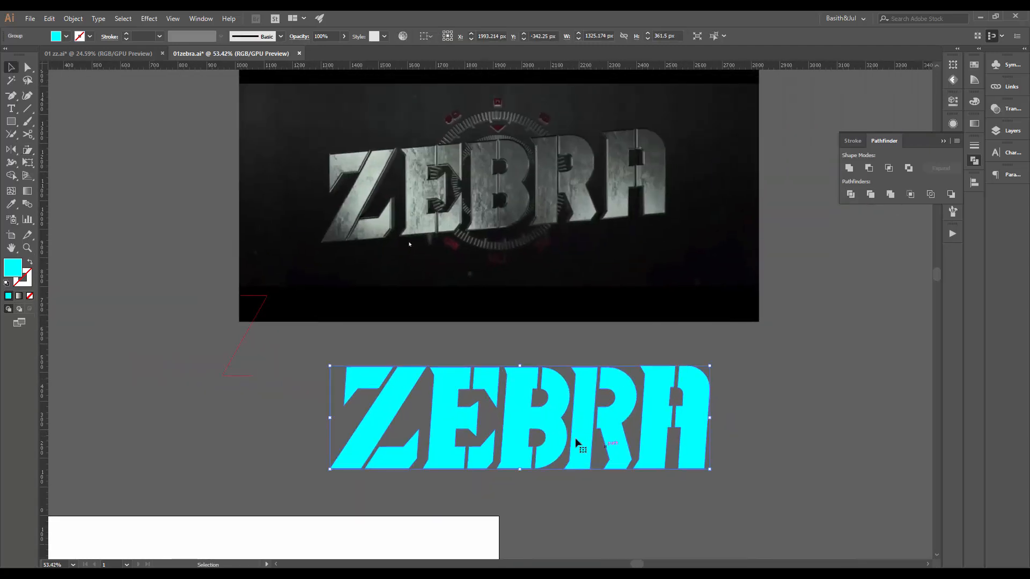
drag(493, 422, 552, 403)
scroll(574, 382, up, 2)
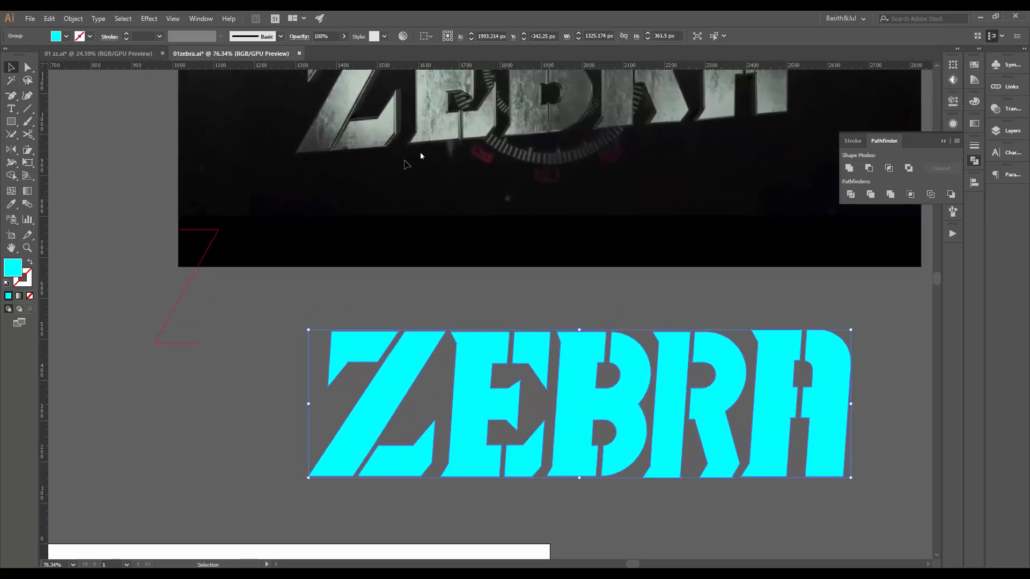
drag(409, 163, 384, 204)
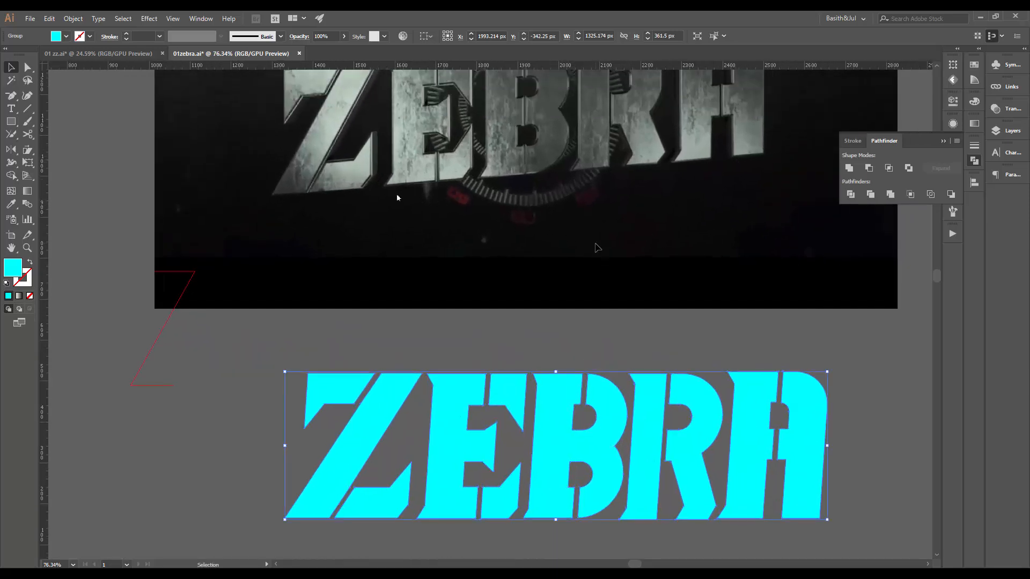
key(r)
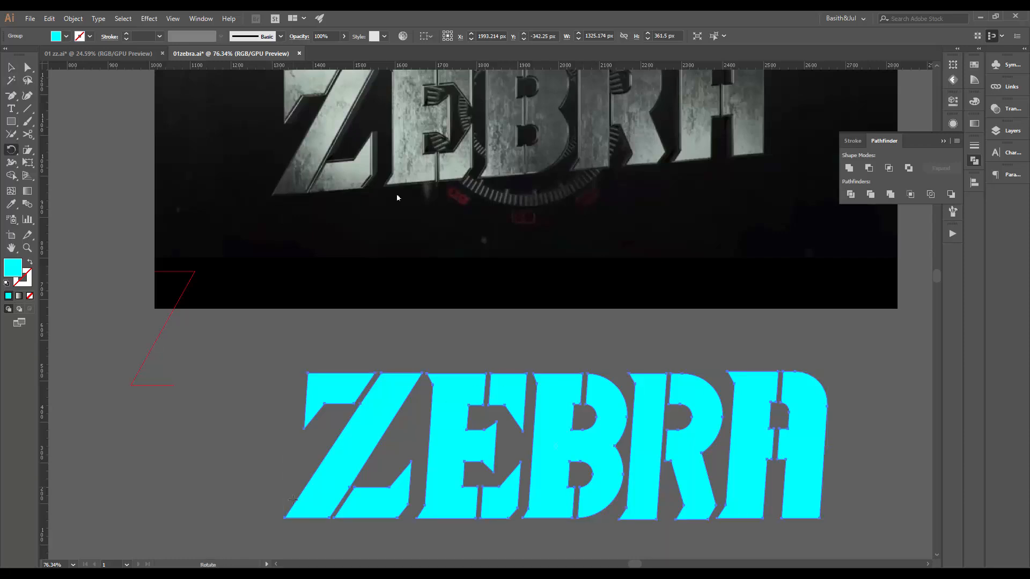
alt+click(285, 516)
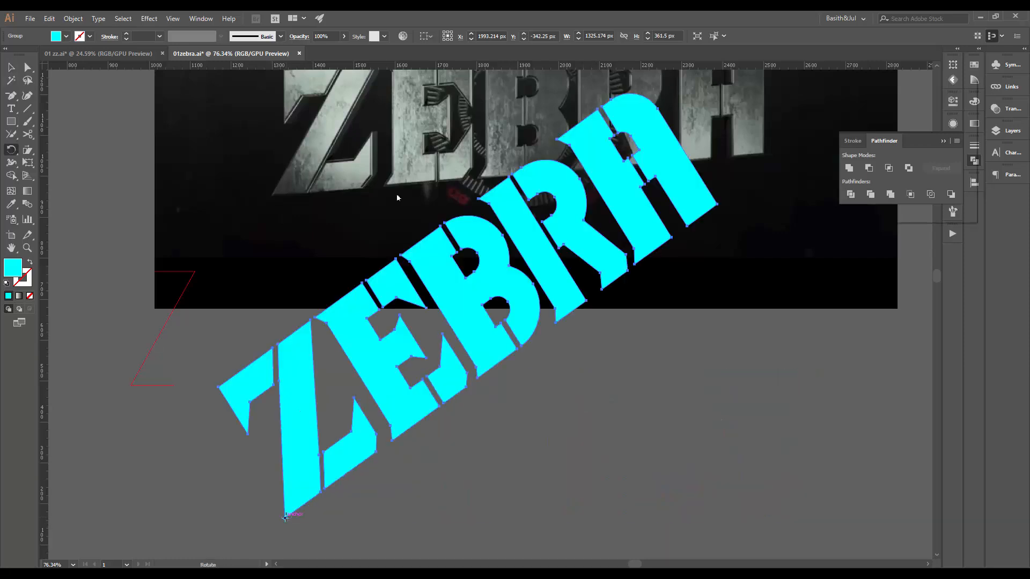
key(Down)
key(Down)
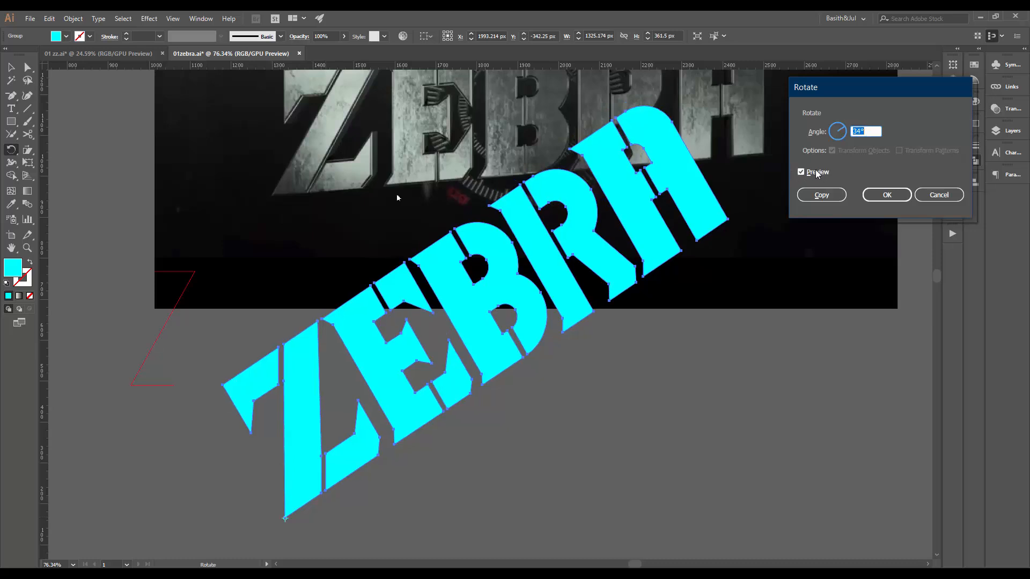
key(Down)
key(Down)
key(Down)
key(Down)
key(Down)
key(Down)
key(Down)
key(Down)
key(Down)
key(Down)
key(Down)
key(Down)
key(Down)
key(Down)
key(Down)
key(Down)
key(Down)
key(Down)
key(Down)
key(Down)
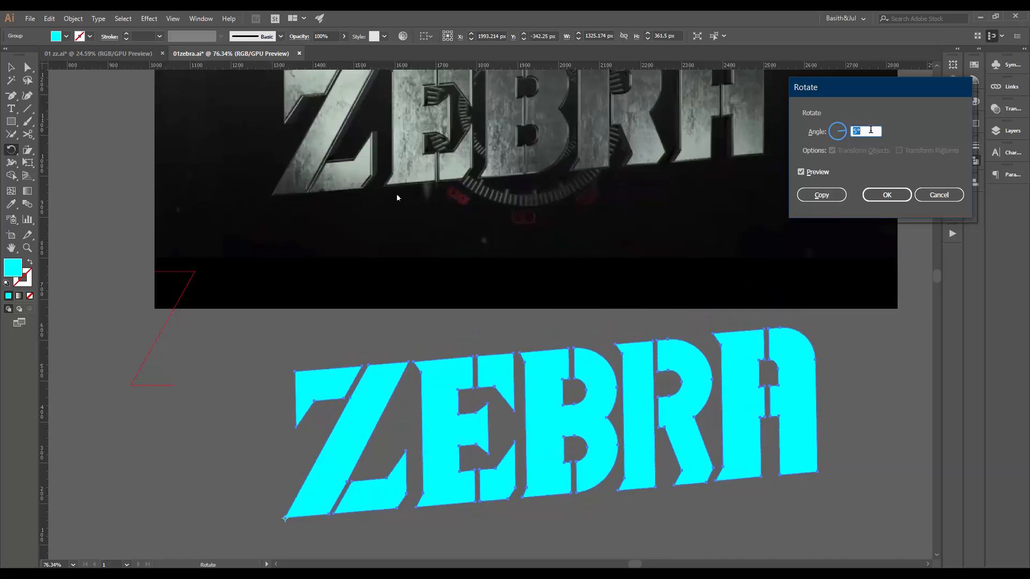
key(Down)
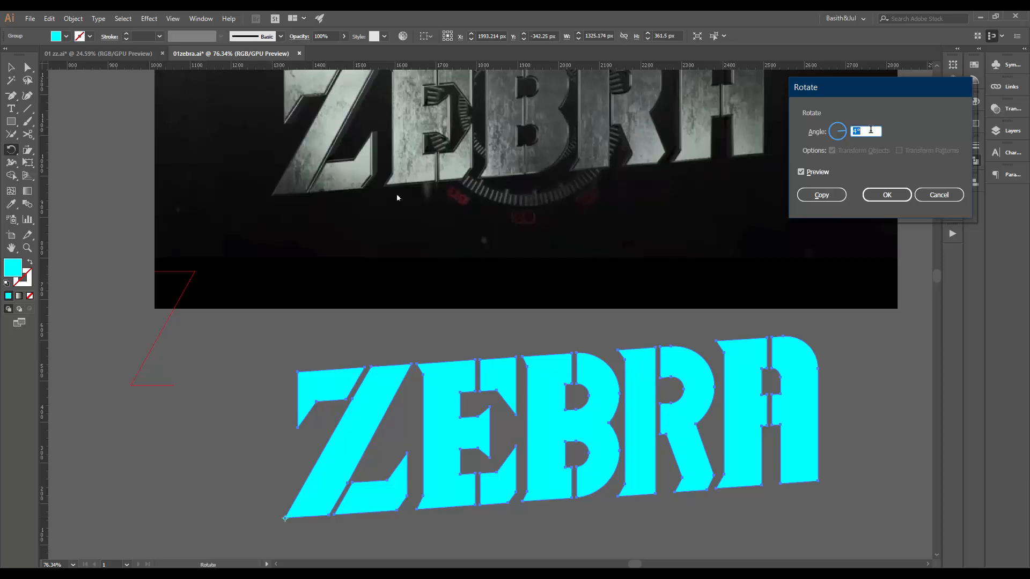
click(881, 197)
key(v)
click(851, 346)
drag(867, 313, 655, 424)
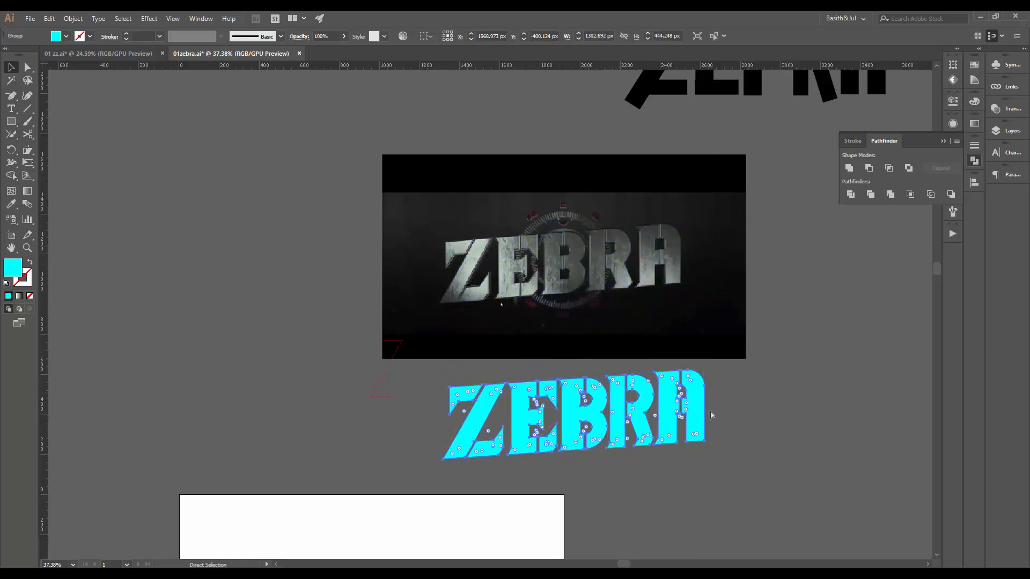
key(ctrl+z)
click(751, 411)
drag(752, 391, 637, 372)
scroll(513, 378, up, 2)
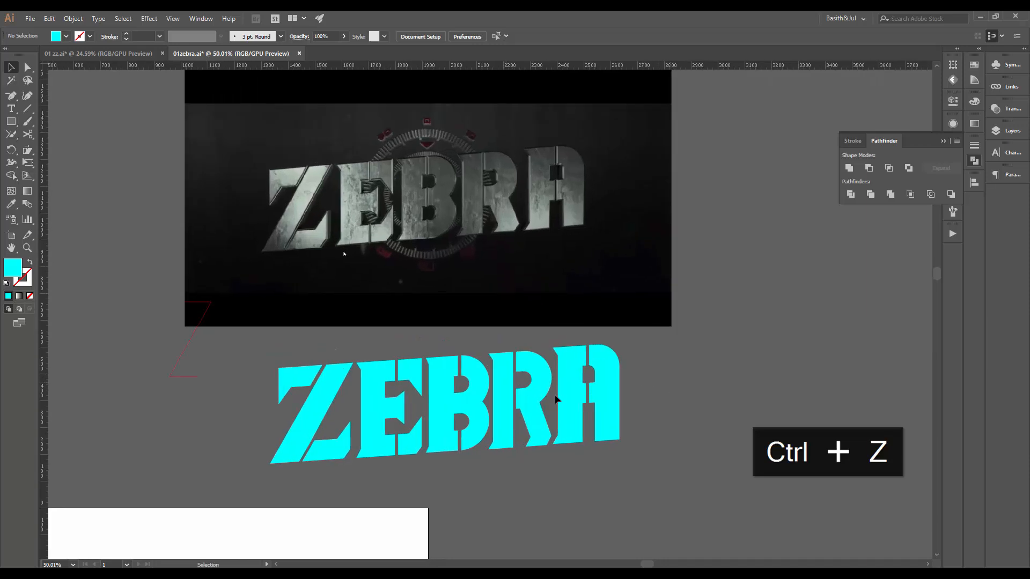
Fill the slanted, rotated cyan ZEBRA lettering with black and deselect it
click(285, 439)
click(66, 36)
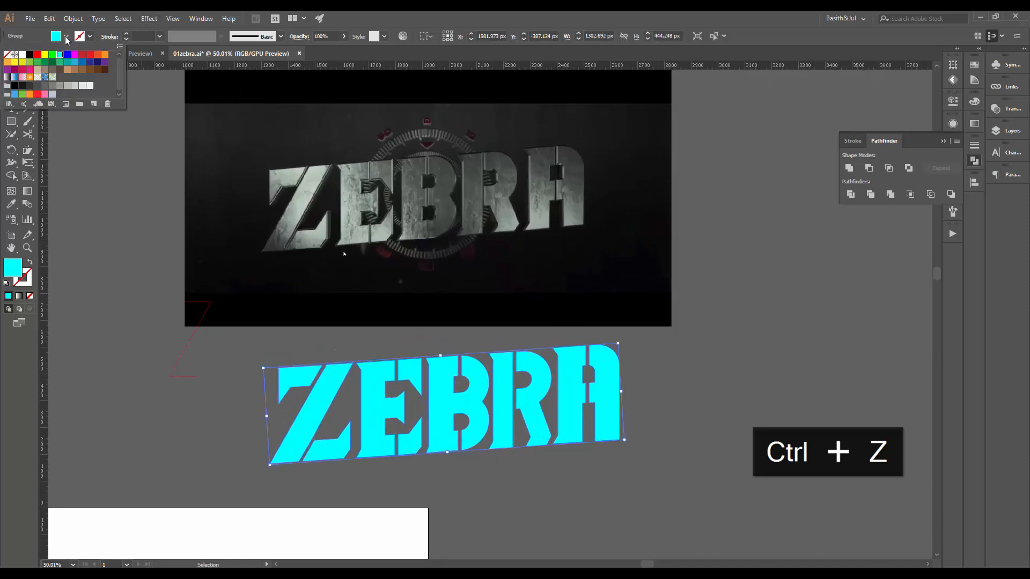
click(31, 55)
click(684, 315)
click(684, 306)
Examine the tick-marked dial and its red symbols behind the ZEBRA lettering in the reference image
drag(641, 251, 647, 350)
scroll(387, 247, up, 2)
drag(538, 244, 480, 158)
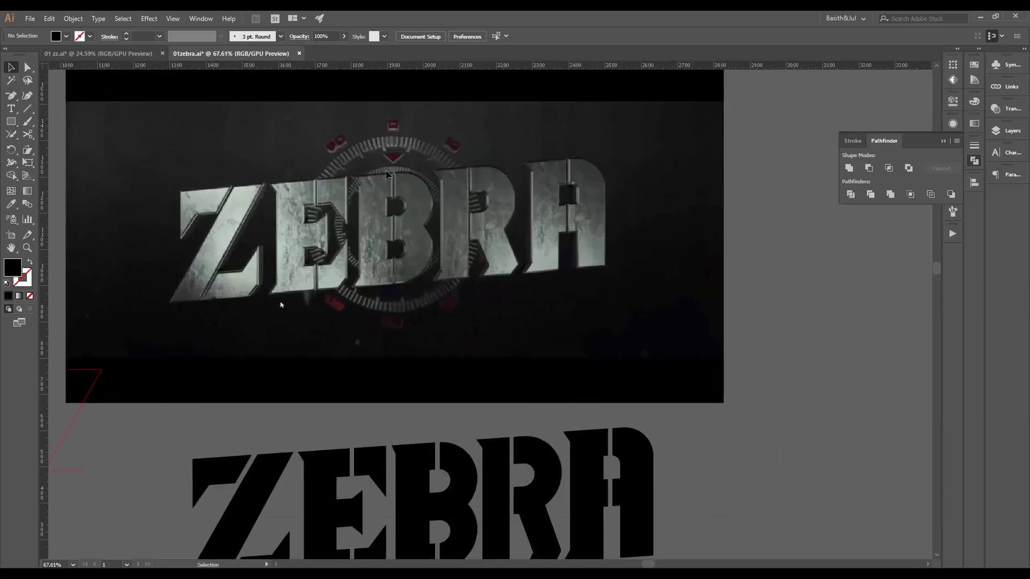
scroll(481, 176, up, 2)
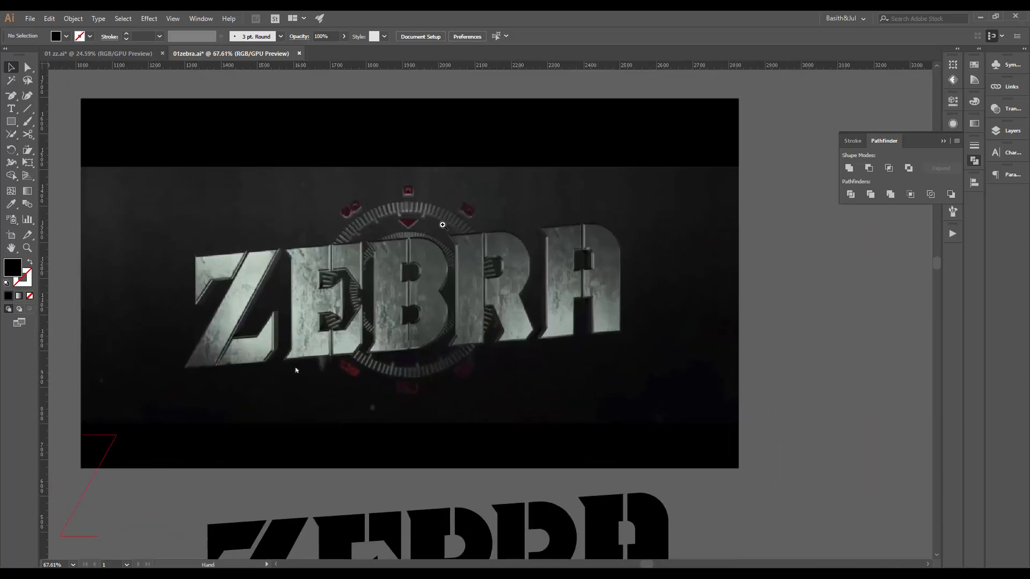
key(p)
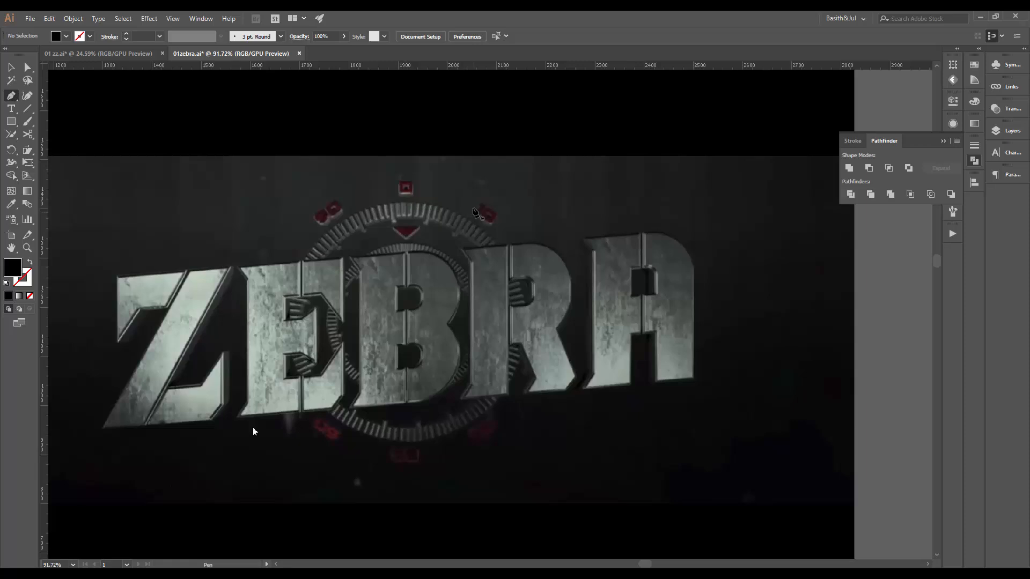
scroll(471, 209, up, 2)
scroll(636, 260, down, 5)
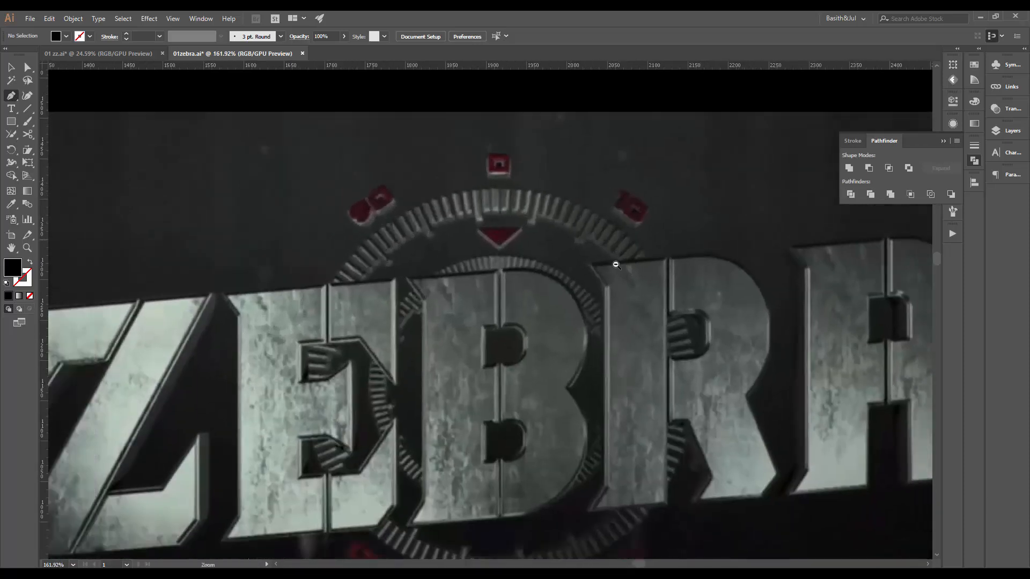
drag(572, 247, 454, 142)
drag(148, 187, 275, 226)
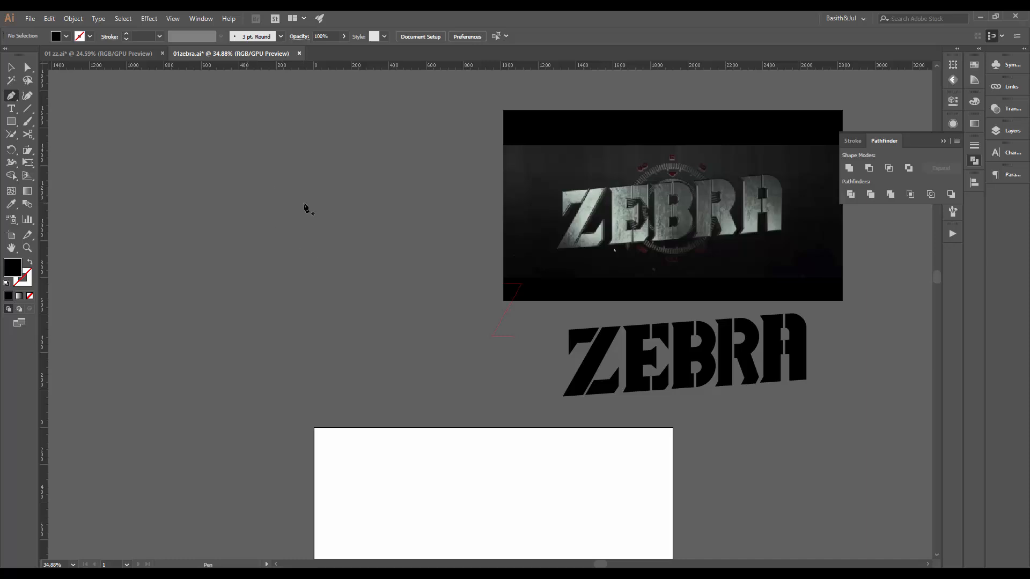
Draw a circle about 1021 px in diameter beside the reference image, give it a black outline without fill and deselect it
key(l)
drag(257, 176, 449, 367)
key(v)
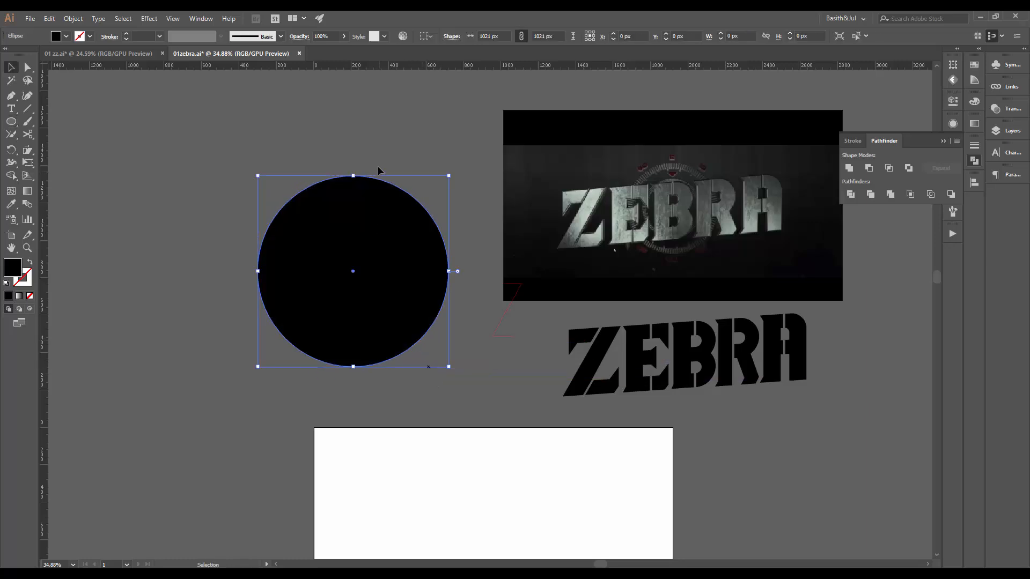
drag(334, 148, 349, 197)
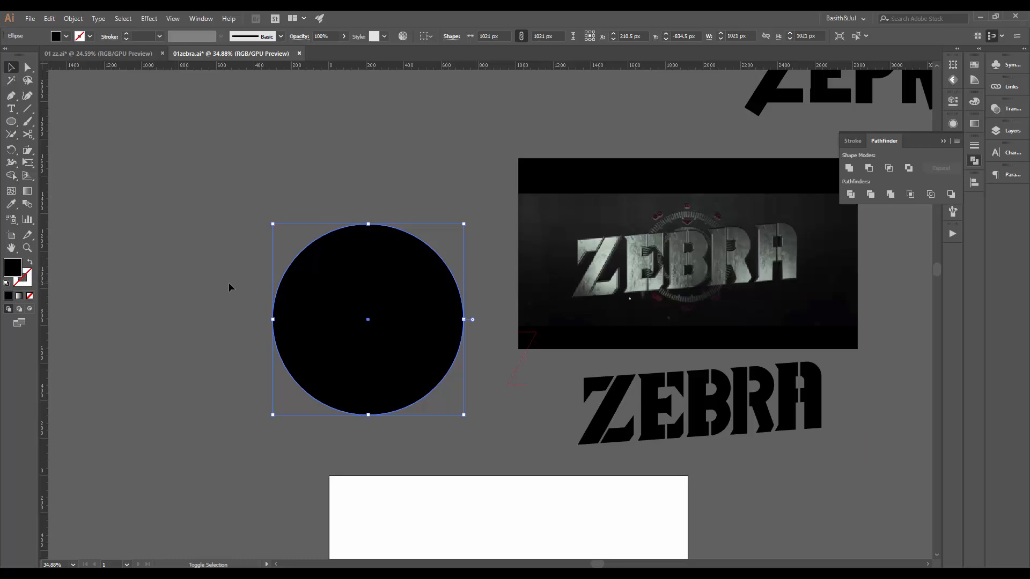
key(shift+x)
click(397, 200)
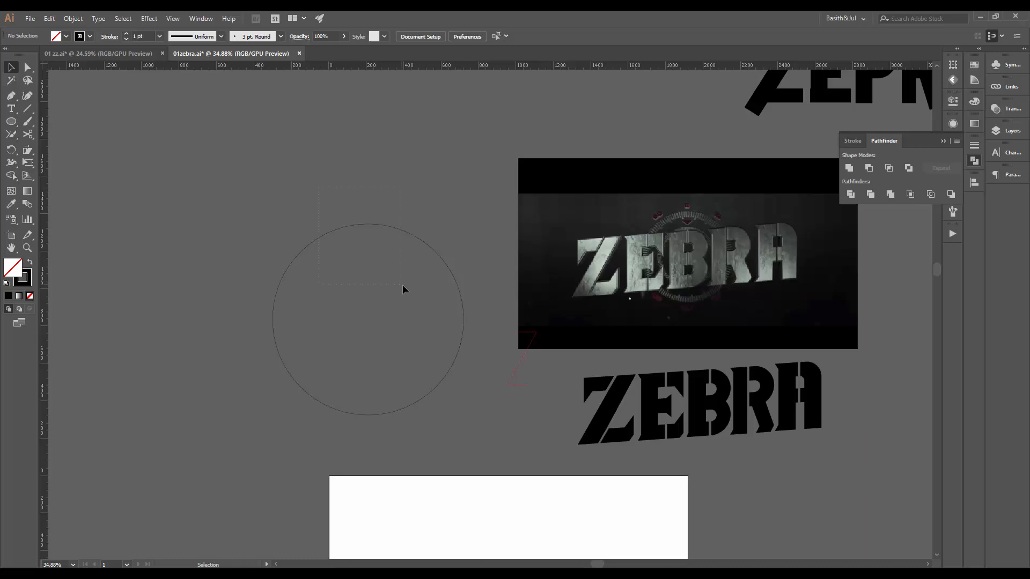
Try to draw a vertical tick line about 28 px long inside the circle's top edge with the Pen tool
click(397, 229)
drag(393, 239, 419, 206)
drag(419, 207, 474, 264)
key(p)
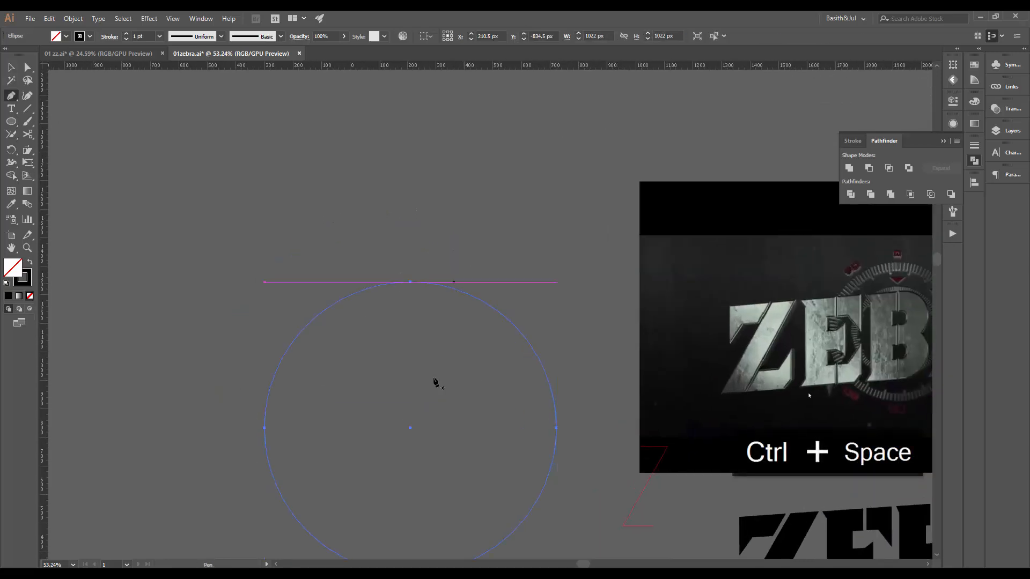
key(v)
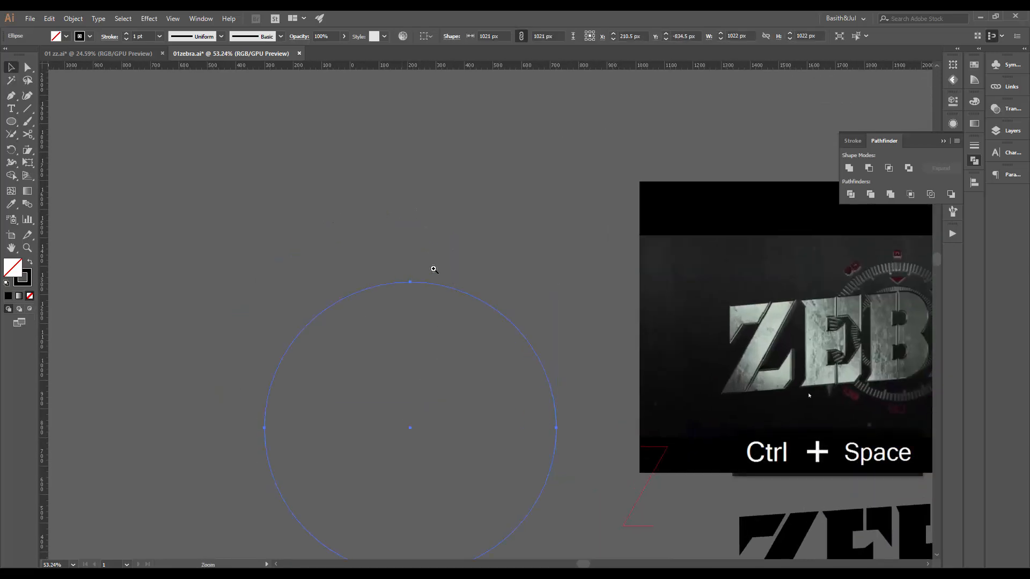
drag(402, 279, 498, 260)
key(p)
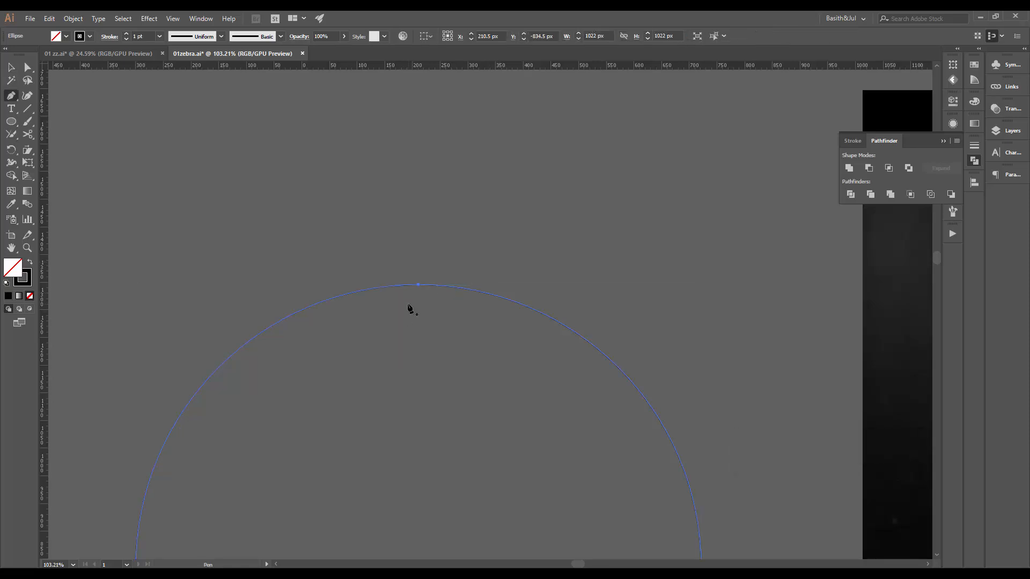
click(410, 301)
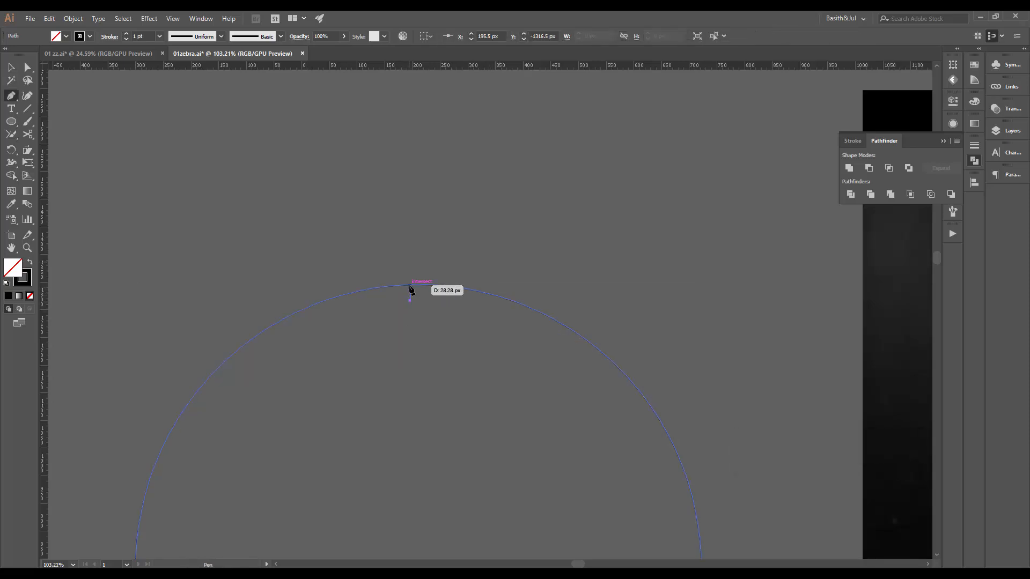
click(410, 285)
key(v)
click(437, 306)
drag(392, 302, 547, 283)
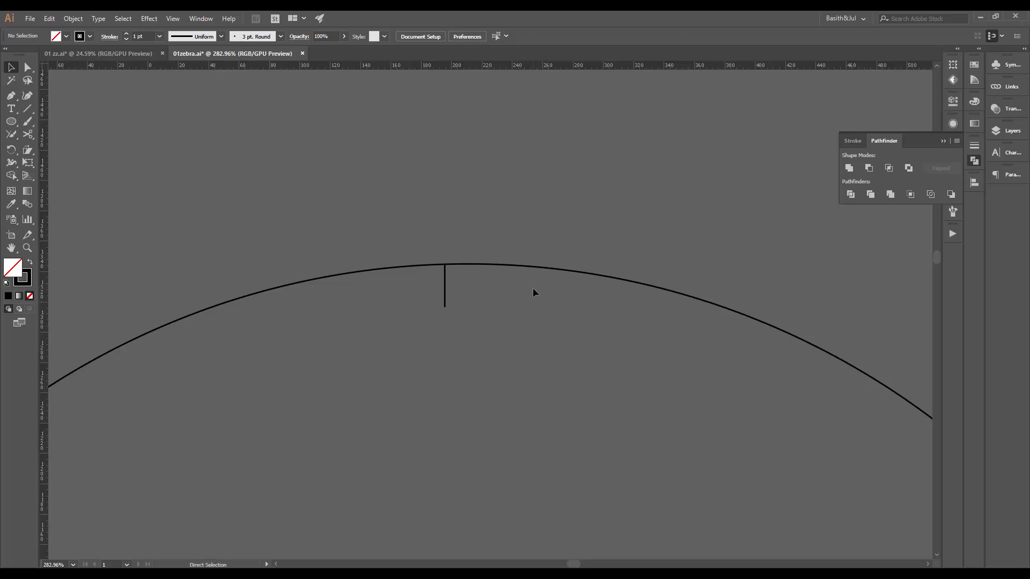
key(ctrl+z)
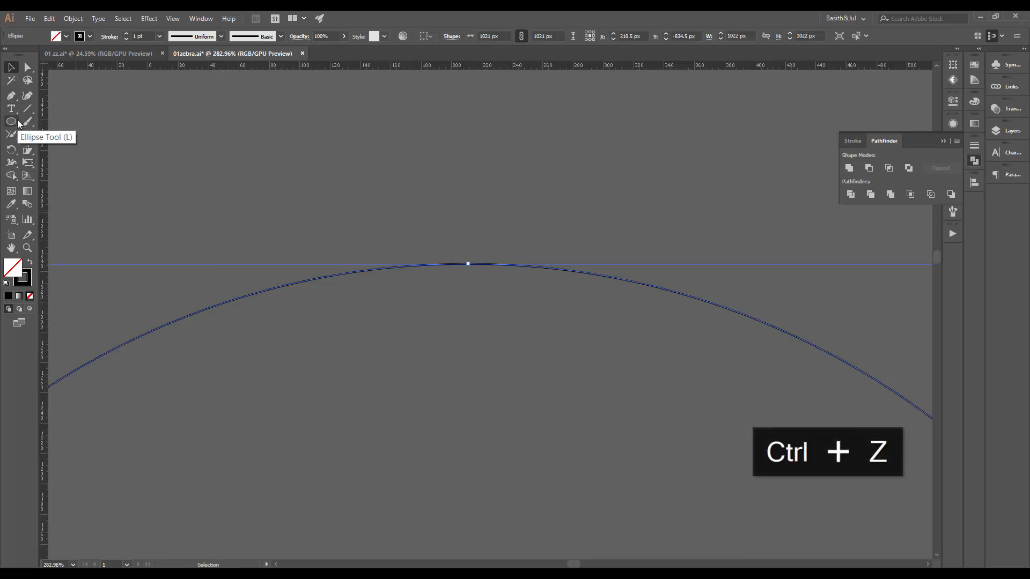
Draw a rectangle about 7 × 19 px just inside the circle's top edge and fill it black without a stroke
key(m)
drag(417, 265, 529, 248)
drag(628, 260, 720, 248)
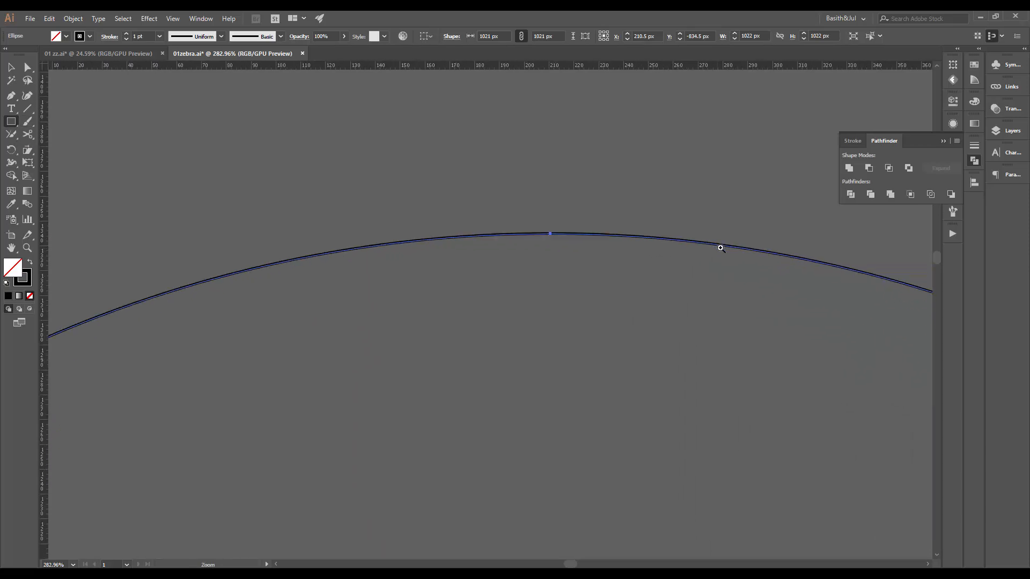
drag(527, 282, 545, 235)
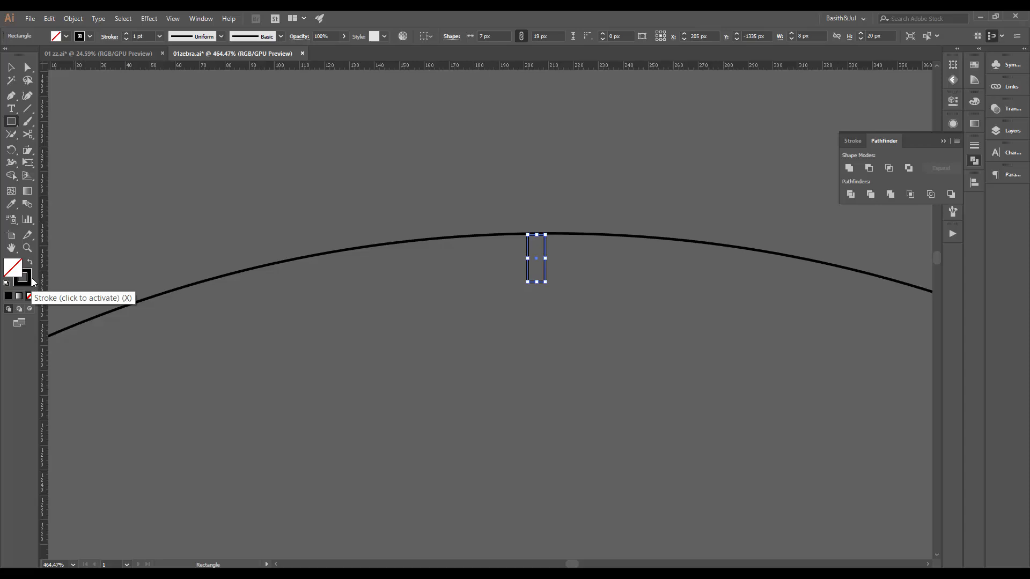
key(shift+x)
key(v)
click(606, 258)
Stretch the black rectangle downward to about 24 px high and deselect it
key(ctrl+alt+space)
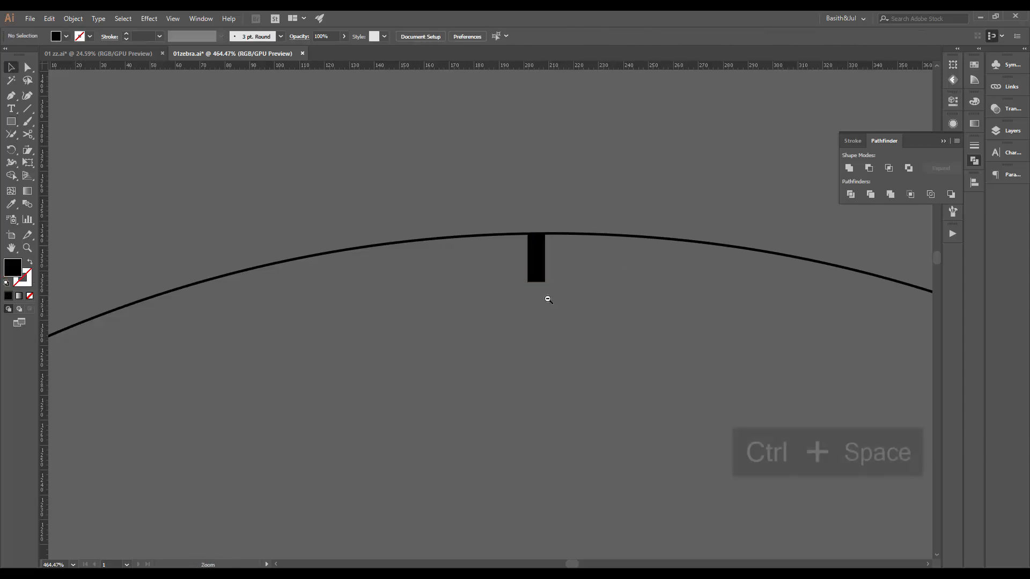
drag(547, 299, 467, 322)
drag(602, 336, 508, 280)
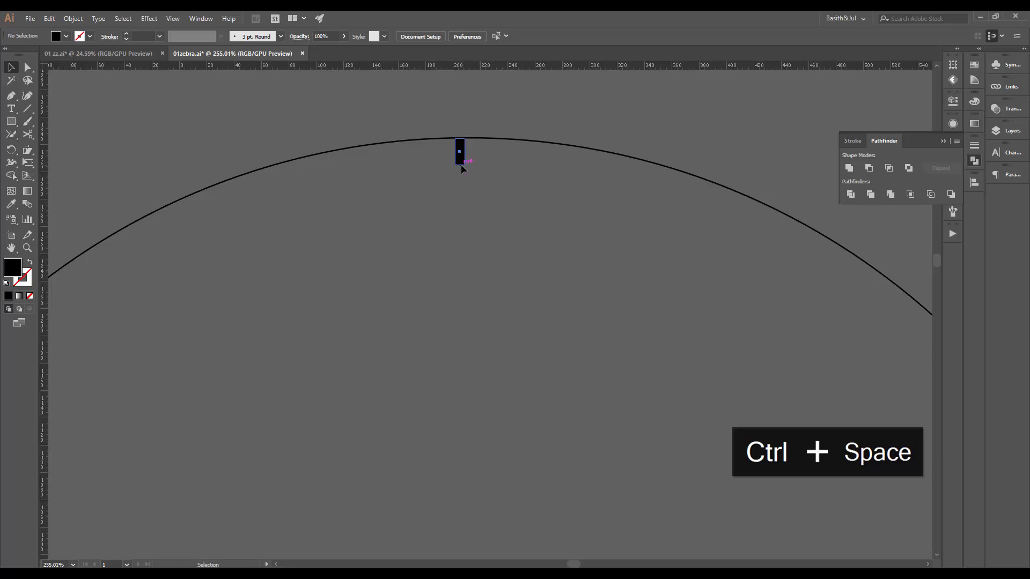
click(461, 163)
key(e)
drag(460, 164, 462, 172)
key(v)
click(515, 185)
Select the black tick rectangle for rotating and switch the document to outline view
drag(559, 186, 275, 295)
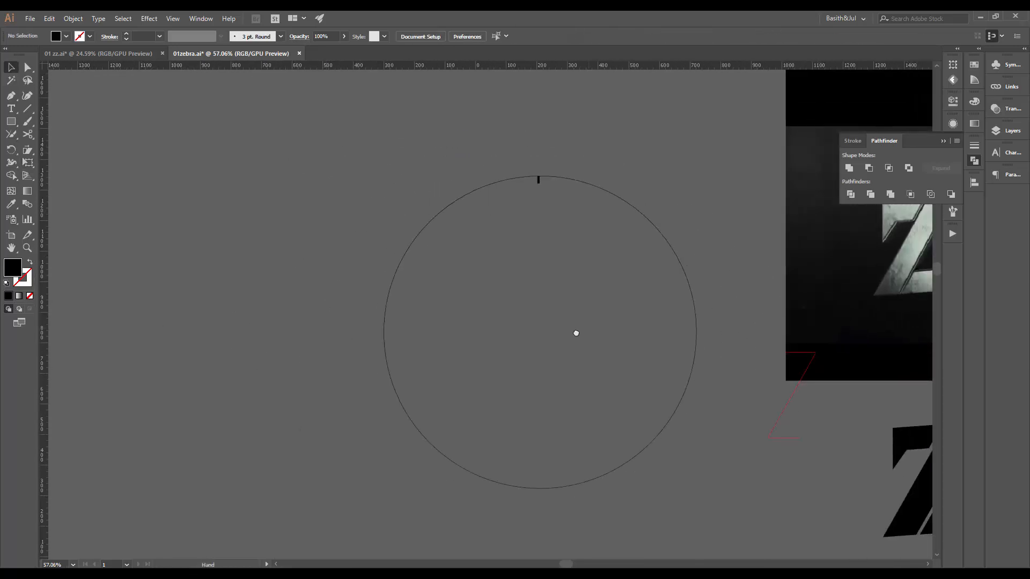
drag(576, 333, 521, 360)
drag(540, 244, 346, 270)
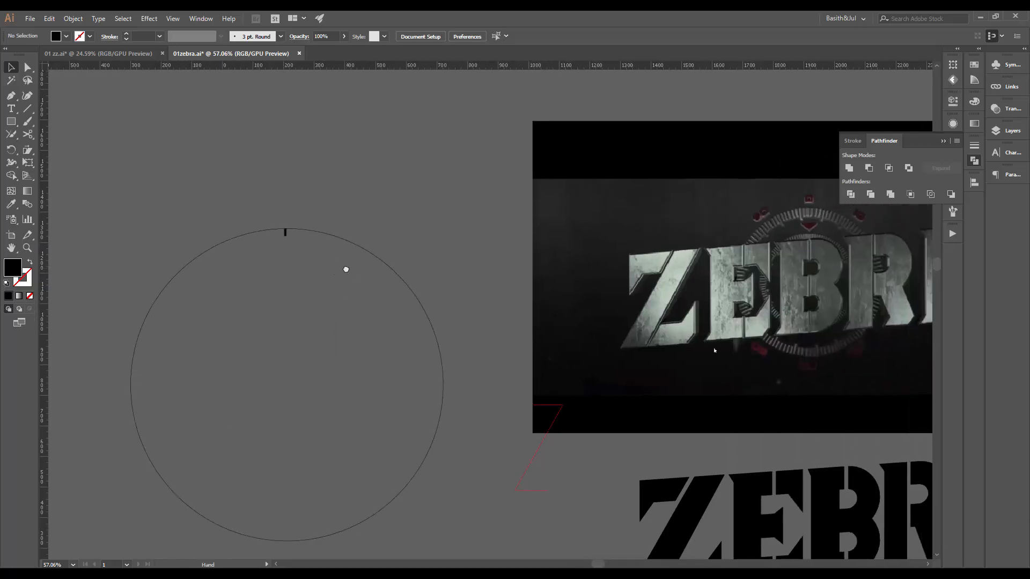
drag(315, 188, 328, 210)
drag(409, 239, 543, 216)
drag(398, 215, 422, 213)
click(422, 213)
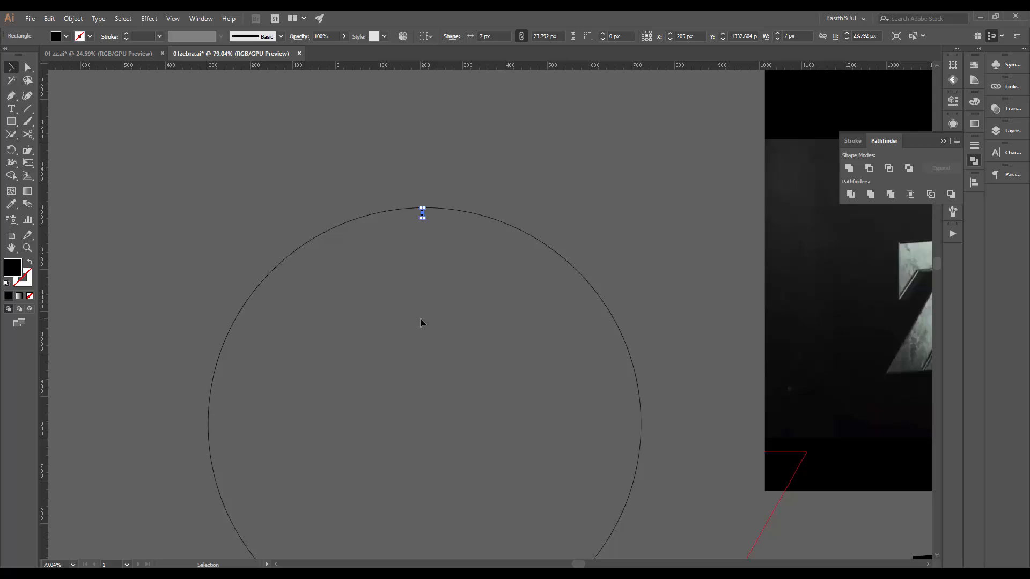
key(r)
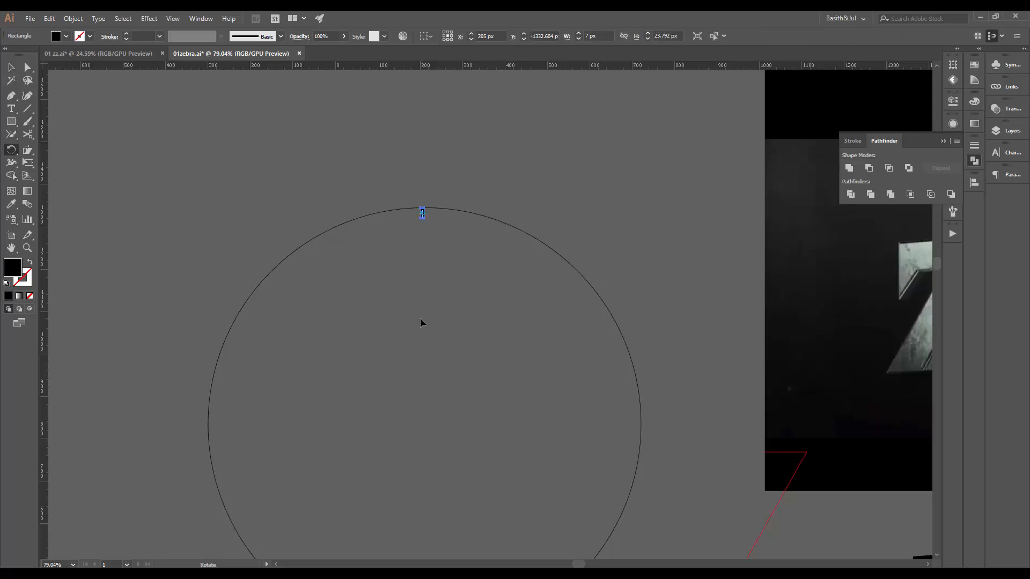
key(ctrl+y)
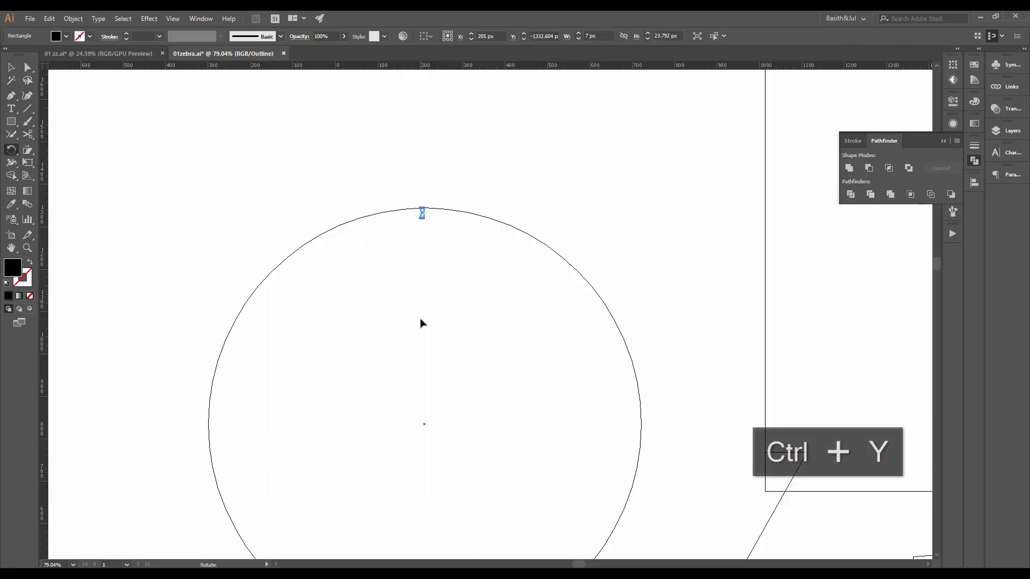
drag(466, 344, 494, 240)
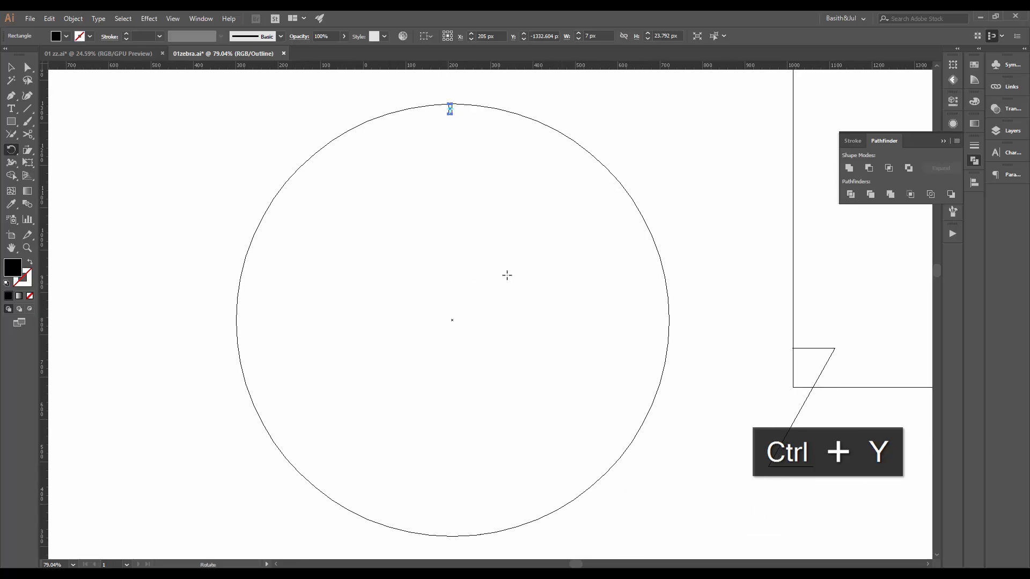
Try to make a copy of the tick rectangle rotated by 3° about the circle's centre
click(452, 319)
alt+click(452, 321)
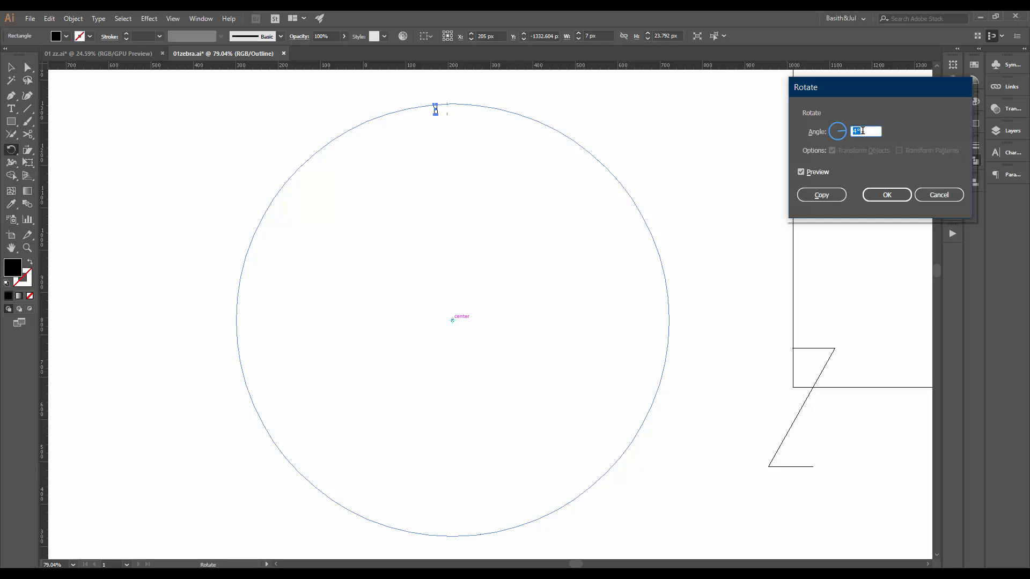
key(Down)
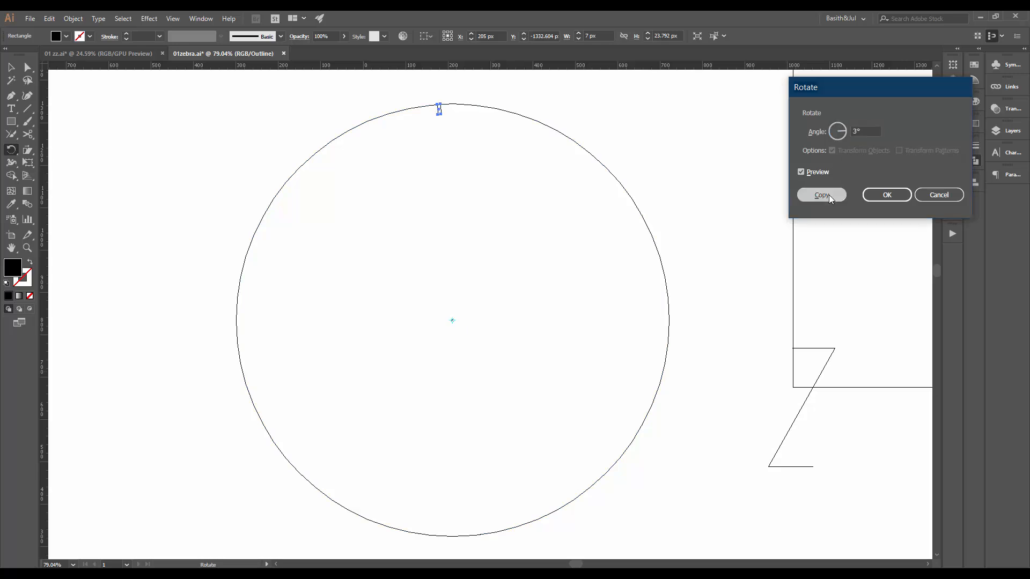
click(829, 196)
key(ctrl+z)
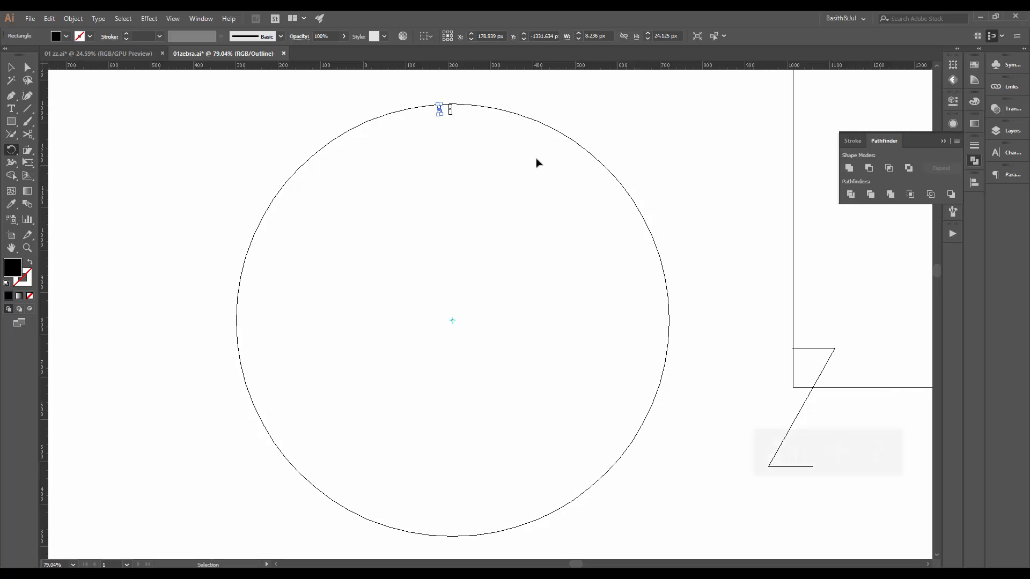
Copy the tick rectangle rotated by 2° about the circle's centre and repeat the copy until ticks fill the whole circumference
alt+click(452, 320)
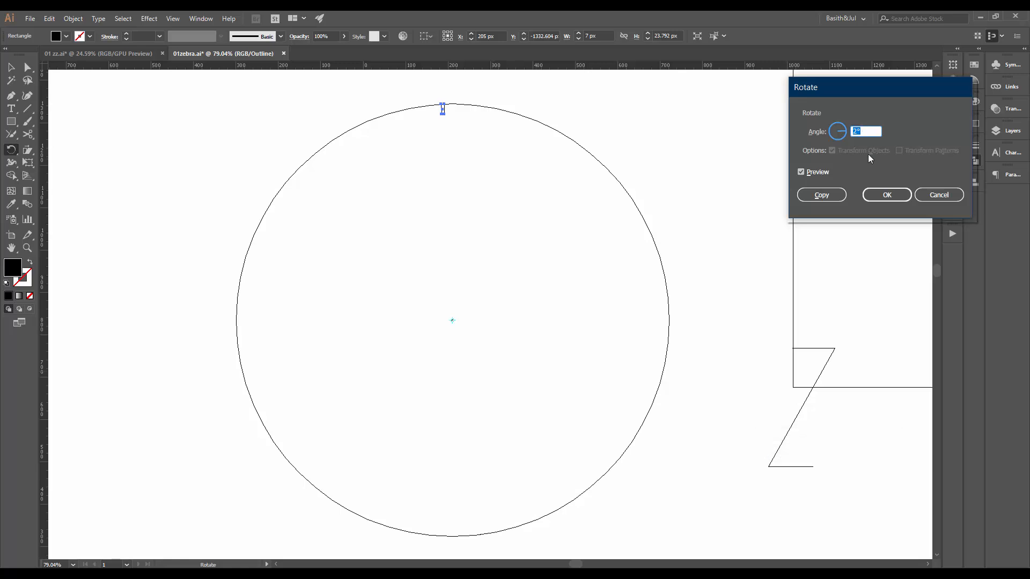
click(821, 195)
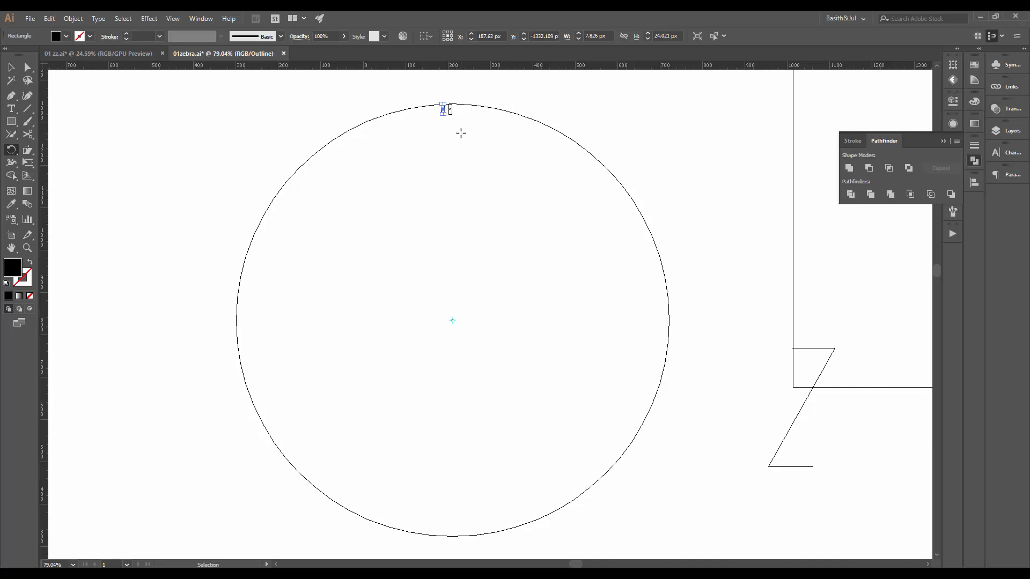
key(ctrl+d)
key(ctrl+d)
key(ctrl+d)
key(ctrl+d)
key(ctrl+d)
key(ctrl+d)
key(ctrl+d)
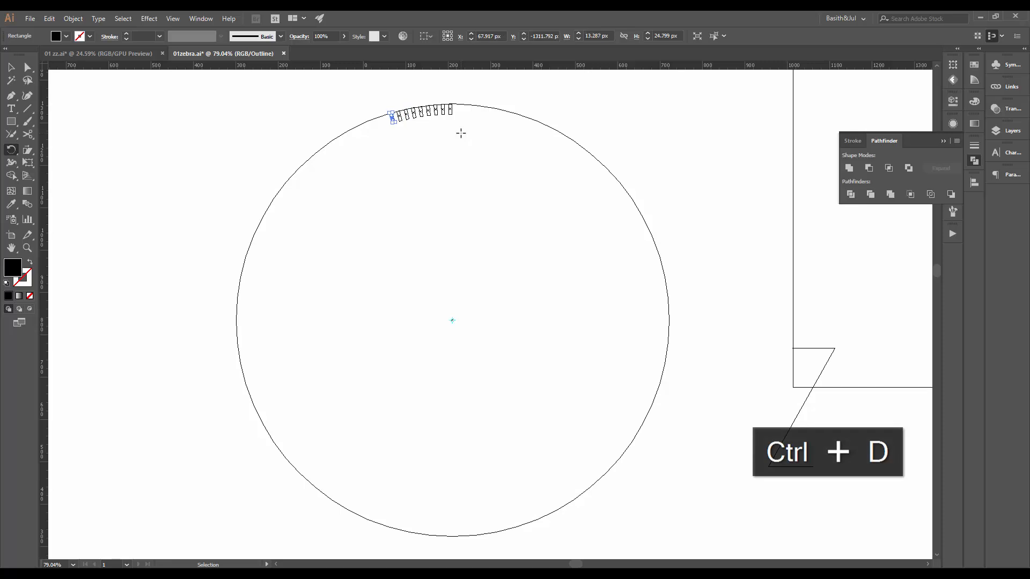
key(ctrl+d)
key(ctrl+d)
key(ctrl+d)
key(ctrl+d)
key(ctrl+d)
key(ctrl+d)
key(ctrl+d)
key(ctrl+d)
key(ctrl+d)
key(ctrl+d)
key(ctrl+d)
key(ctrl+d)
key(ctrl+d)
key(ctrl+d)
key(ctrl+d)
key(ctrl+d)
key(ctrl+d)
key(ctrl+d)
key(ctrl+d)
key(ctrl+d)
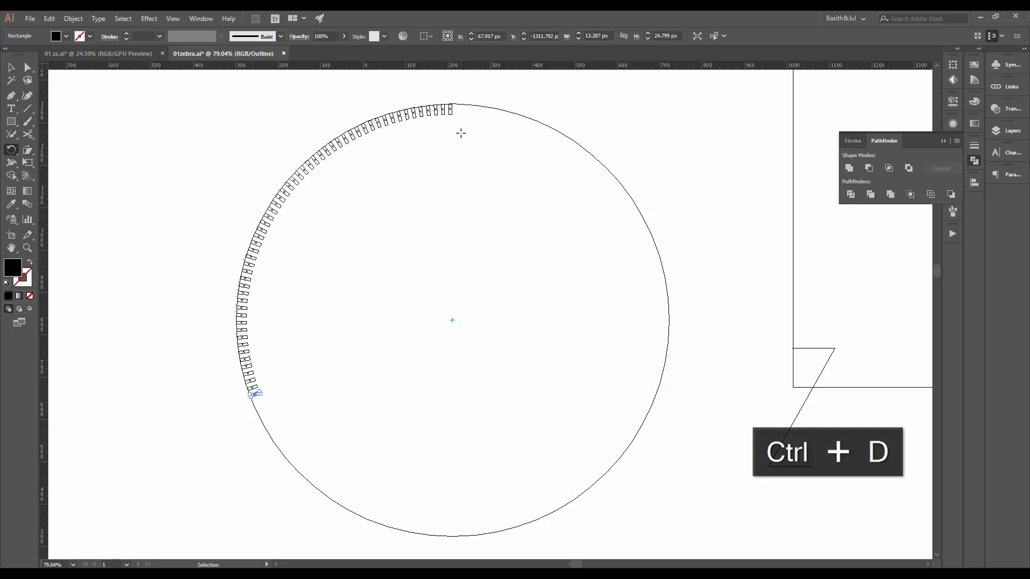
key(ctrl+d)
key(ctrl+d)
key(ctrl+d)
key(ctrl+d)
key(ctrl+d)
key(ctrl+d)
key(ctrl+d)
key(ctrl+d)
key(ctrl+d)
key(ctrl+d)
key(ctrl+d)
key(ctrl+d)
key(ctrl+d)
key(ctrl+d)
key(ctrl+d)
key(ctrl+d)
key(ctrl+d)
key(ctrl+d)
key(ctrl+d)
key(ctrl+d)
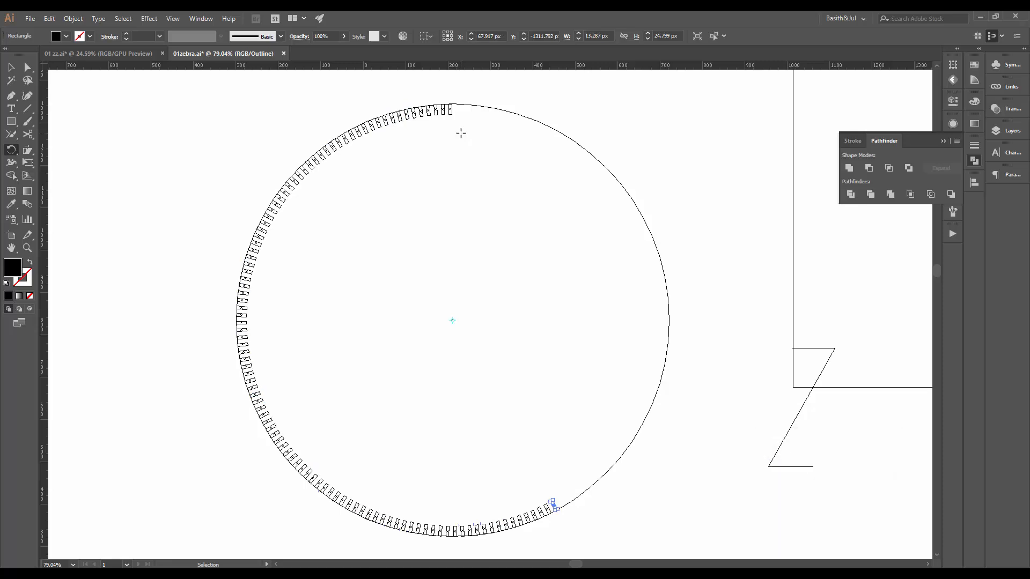
key(ctrl+d)
key(ctrl+d)
key(ctrl+d)
key(ctrl+d)
key(ctrl+d)
key(ctrl+d)
key(ctrl+d)
key(ctrl+d)
key(ctrl+d)
key(ctrl+d)
key(ctrl+d)
key(ctrl+d)
key(ctrl+d)
key(ctrl+d)
key(ctrl+d)
key(ctrl+d)
key(ctrl+d)
key(ctrl+d)
key(ctrl+d)
key(ctrl+d)
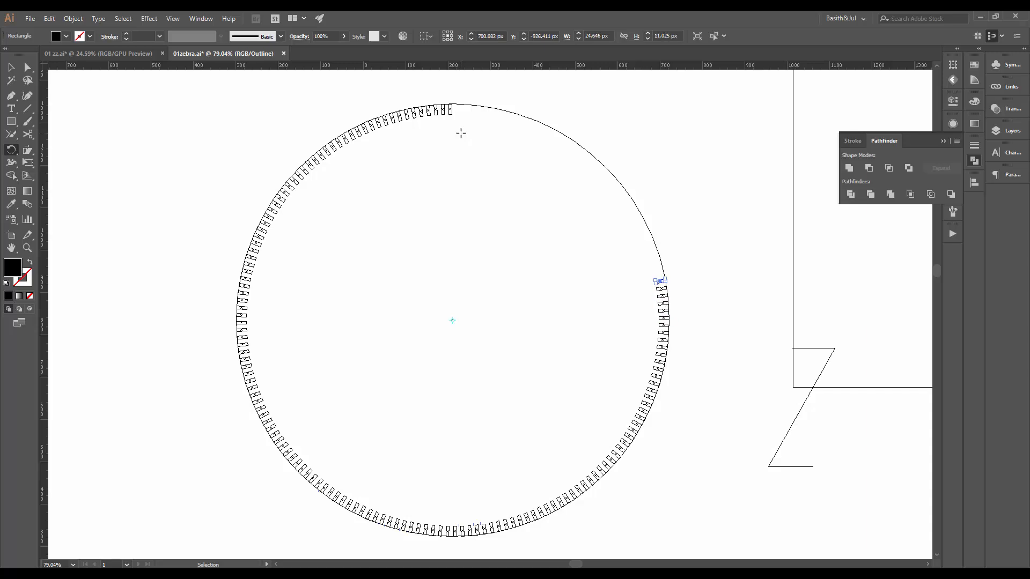
key(ctrl+d)
key(ctrl+d)
key(ctrl+d)
key(ctrl+d)
key(ctrl+d)
key(ctrl+d)
key(ctrl+d)
key(ctrl+d)
key(ctrl+d)
key(ctrl+d)
key(ctrl+d)
key(ctrl+d)
key(ctrl+d)
key(ctrl+d)
key(ctrl+d)
key(ctrl+d)
key(ctrl+d)
key(ctrl+d)
key(ctrl+d)
key(ctrl+d)
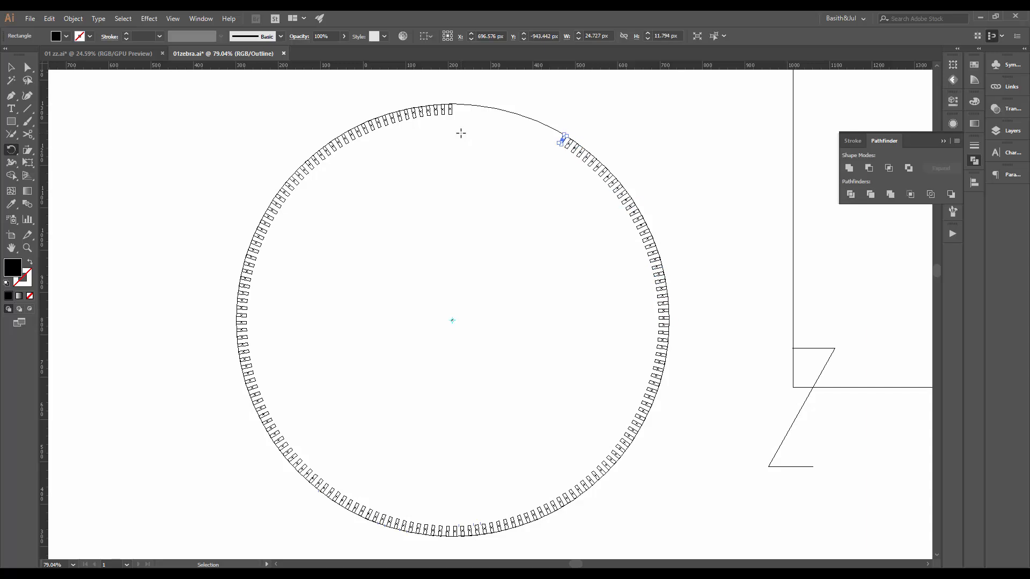
key(ctrl+d)
key(ctrl+d)
key(ctrl+d)
key(ctrl+d)
key(ctrl+d)
key(ctrl+d)
key(ctrl+d)
key(ctrl+d)
key(ctrl+d)
key(ctrl+d)
key(ctrl+d)
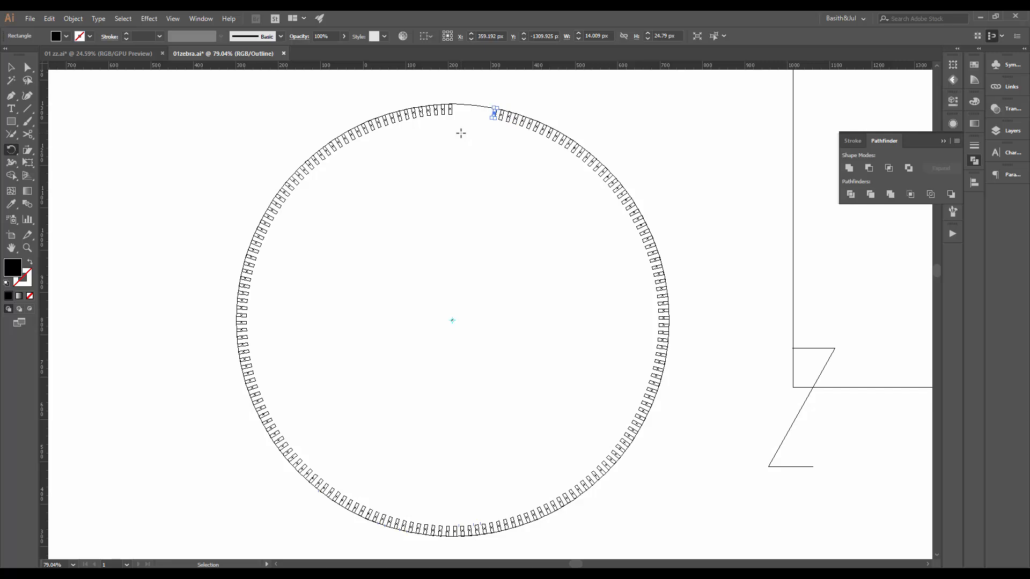
key(ctrl+d)
key(ctrl+d)
key(ctrl+d)
key(ctrl+d)
key(ctrl+d)
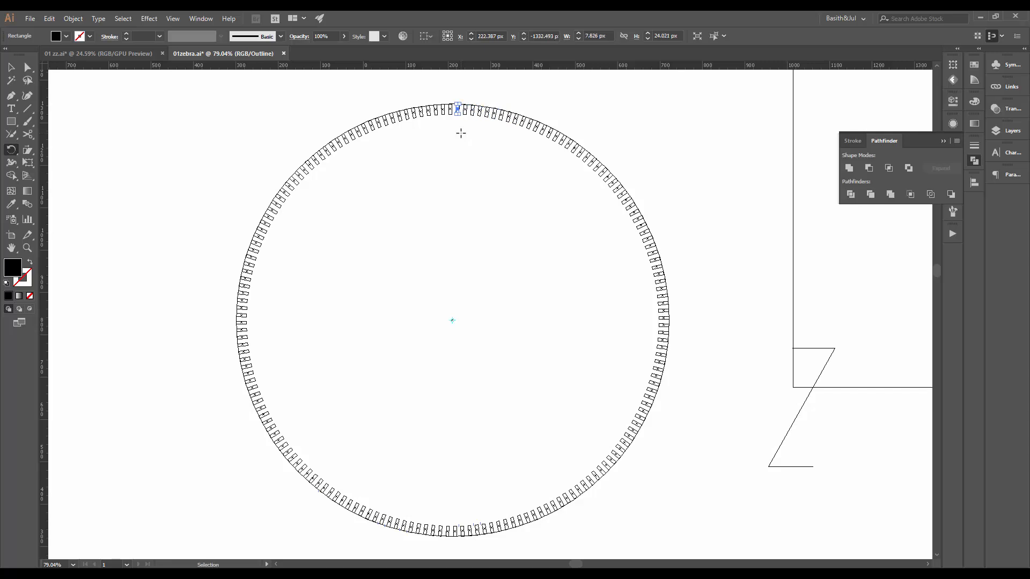
Return to preview and stretch the tick just right of the circle's topmost tick inward to about 40 px long, then deselect it
key(ctrl+y)
ctrl+click(654, 114)
drag(684, 114, 633, 122)
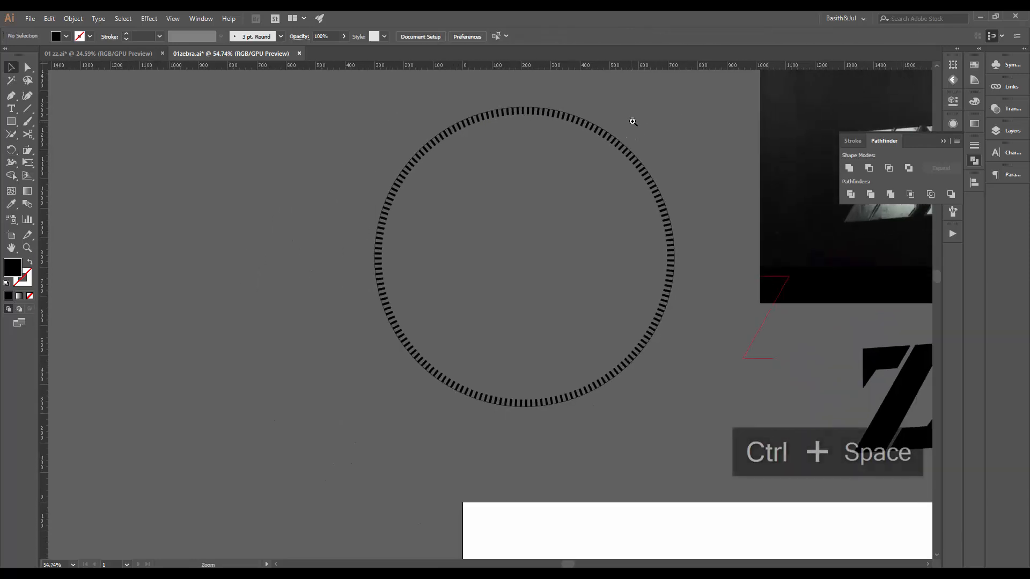
drag(542, 97, 690, 175)
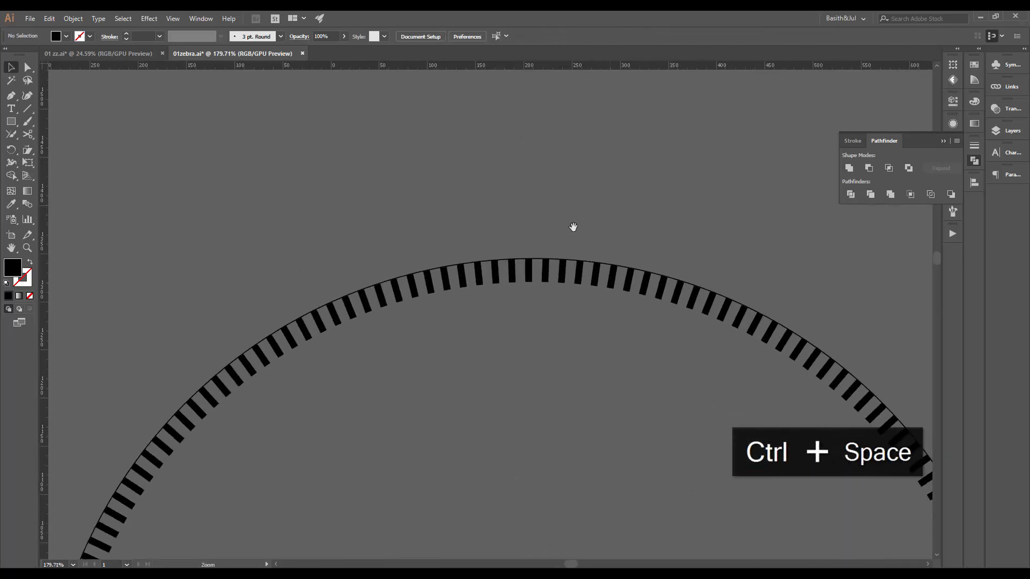
click(546, 275)
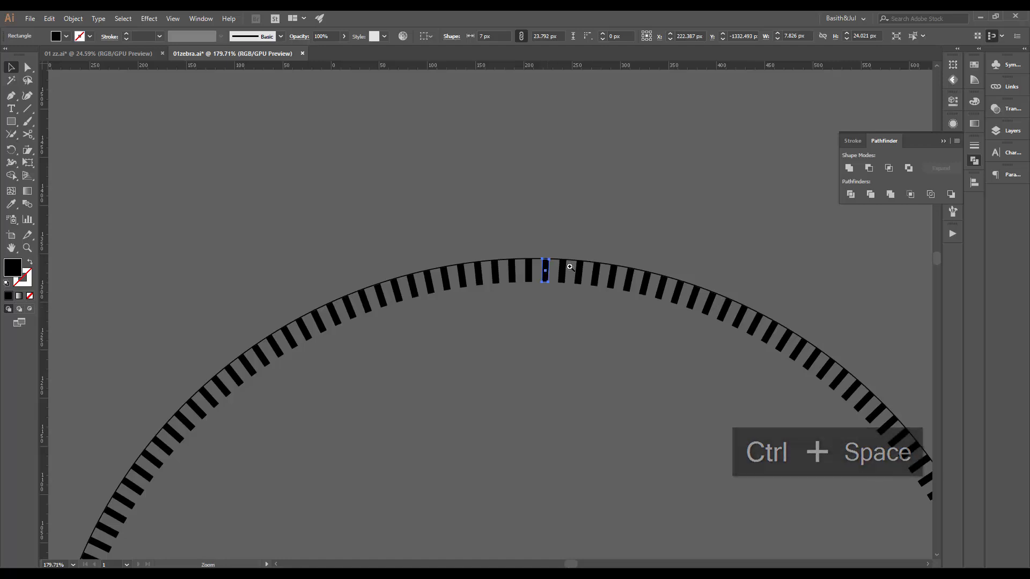
drag(569, 266, 646, 284)
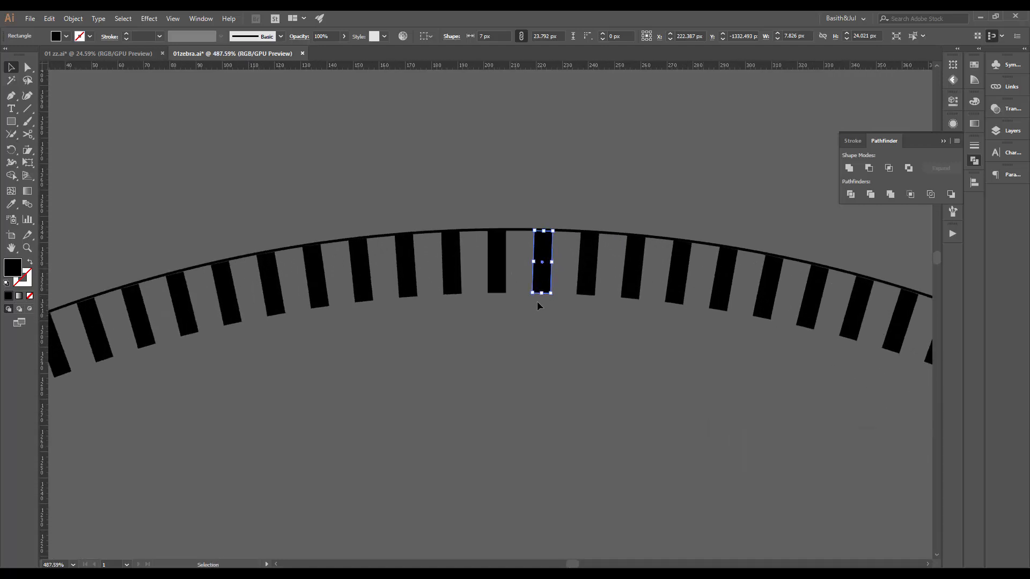
key(e)
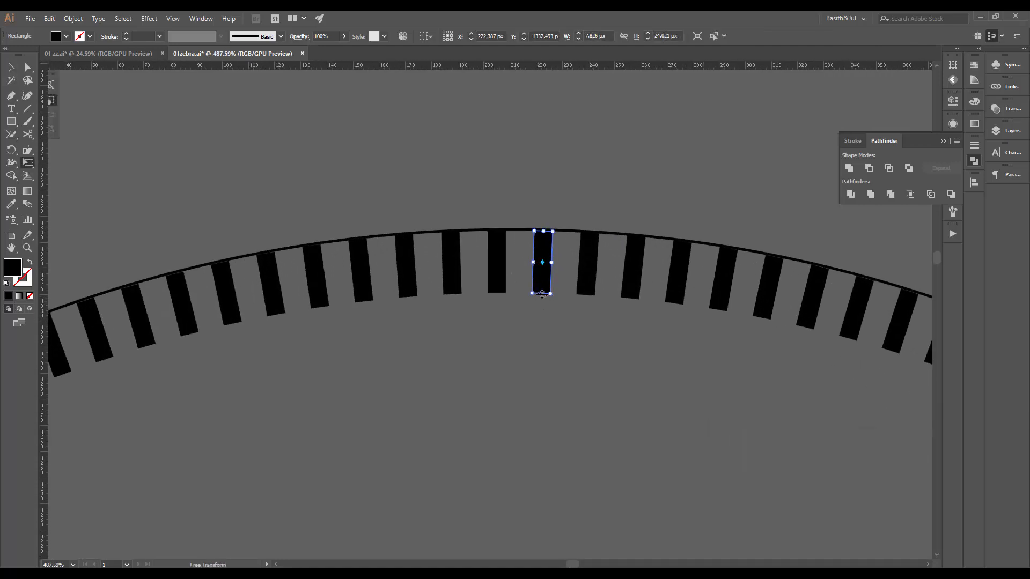
drag(541, 292, 539, 338)
key(v)
click(613, 178)
Select the lengthened tick near the circle's top and switch the document to outline view
drag(652, 181, 394, 266)
drag(584, 236, 330, 238)
drag(585, 233, 445, 253)
drag(616, 243, 512, 282)
drag(393, 227, 533, 203)
drag(412, 242, 496, 218)
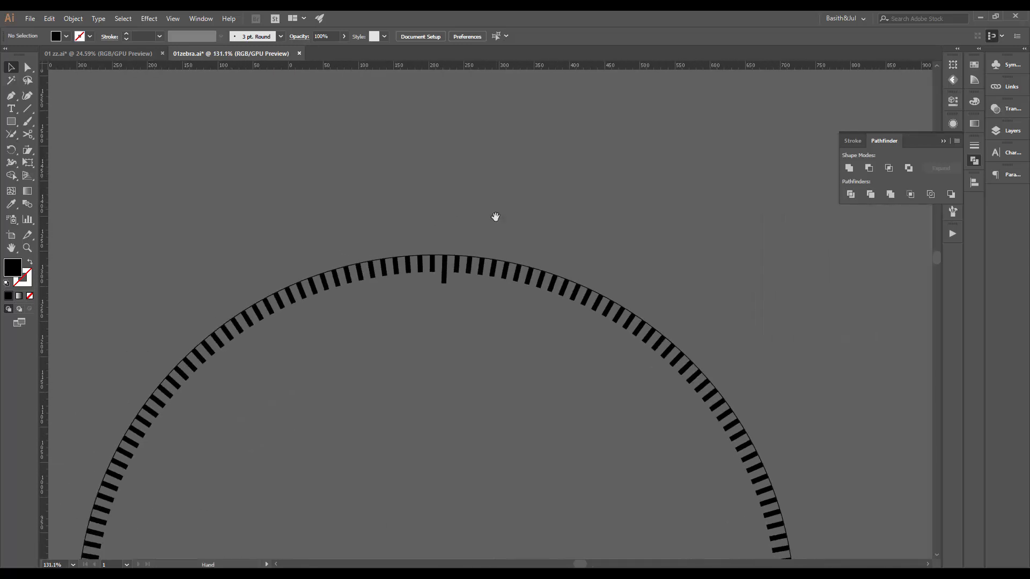
click(448, 272)
scroll(533, 252, down, 6)
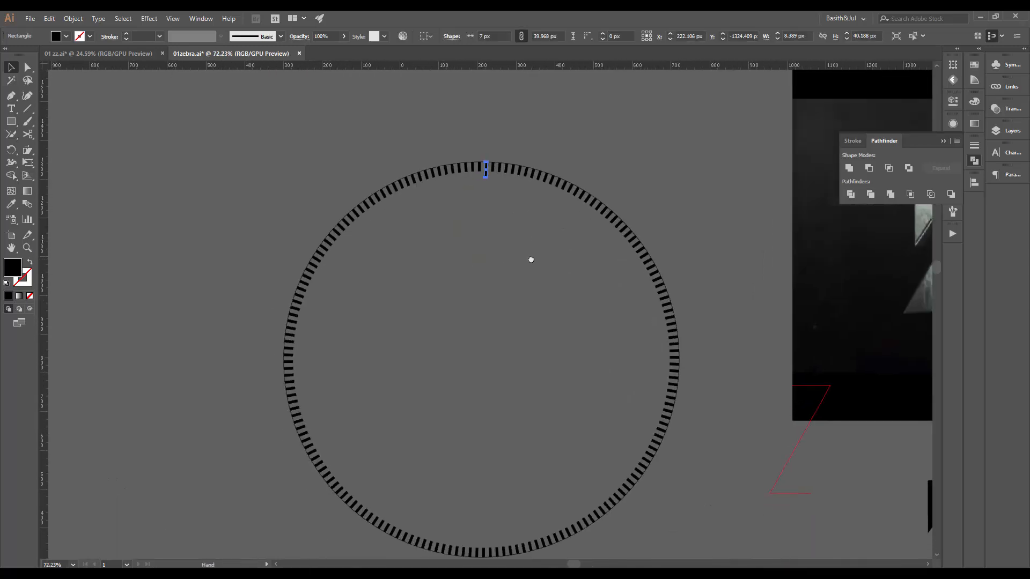
key(a)
key(v)
key(ctrl+y)
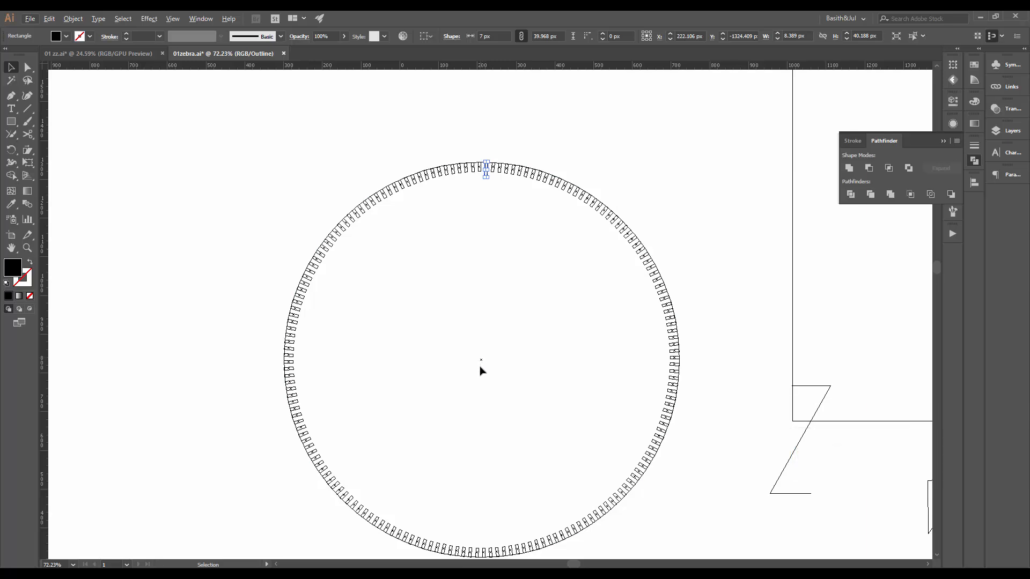
Make a copy of the long tick rotated by 10° about the circle's centre
key(r)
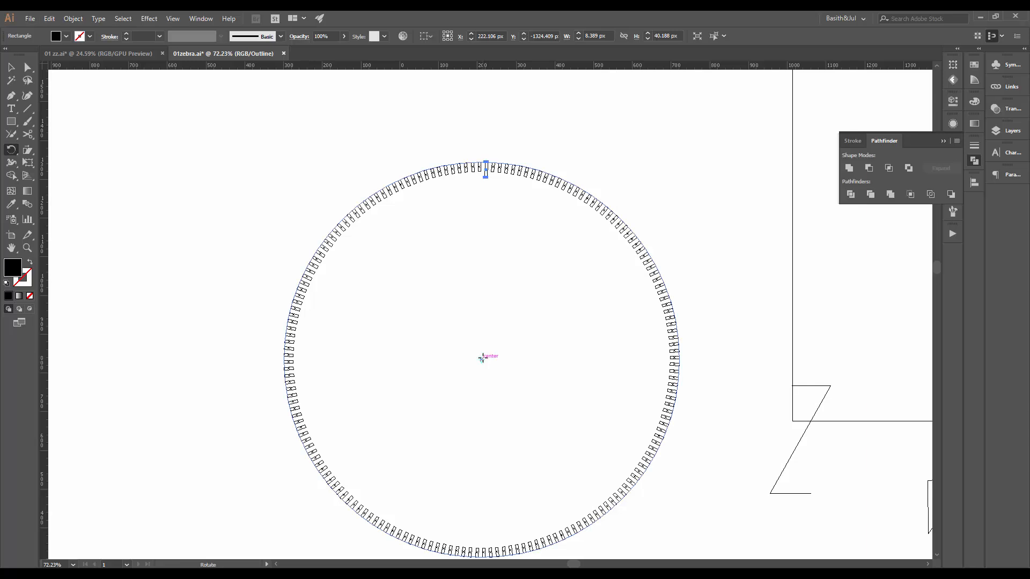
alt+click(481, 358)
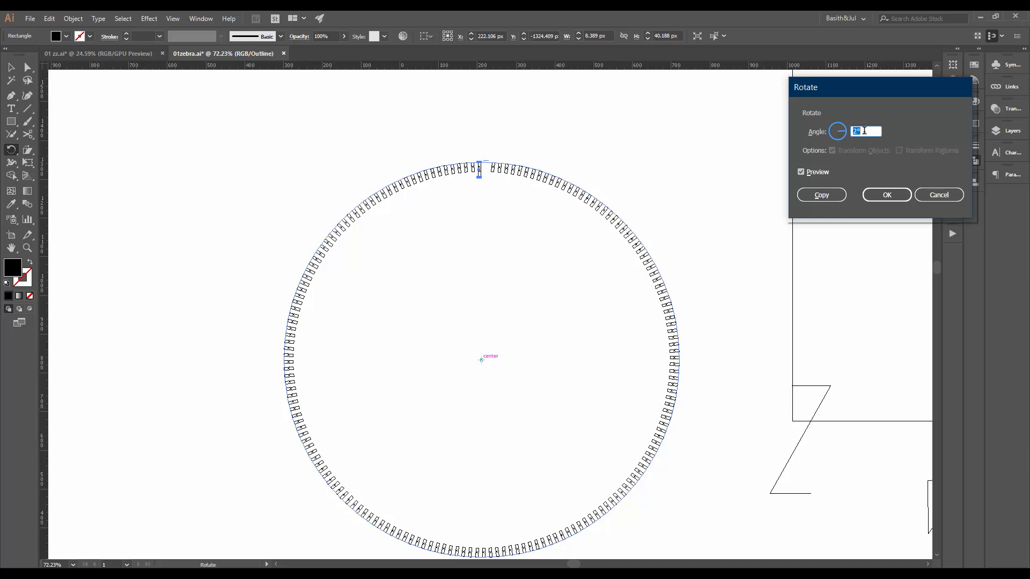
key(Up)
key(Up)
key(Up)
key(Up)
key(Up)
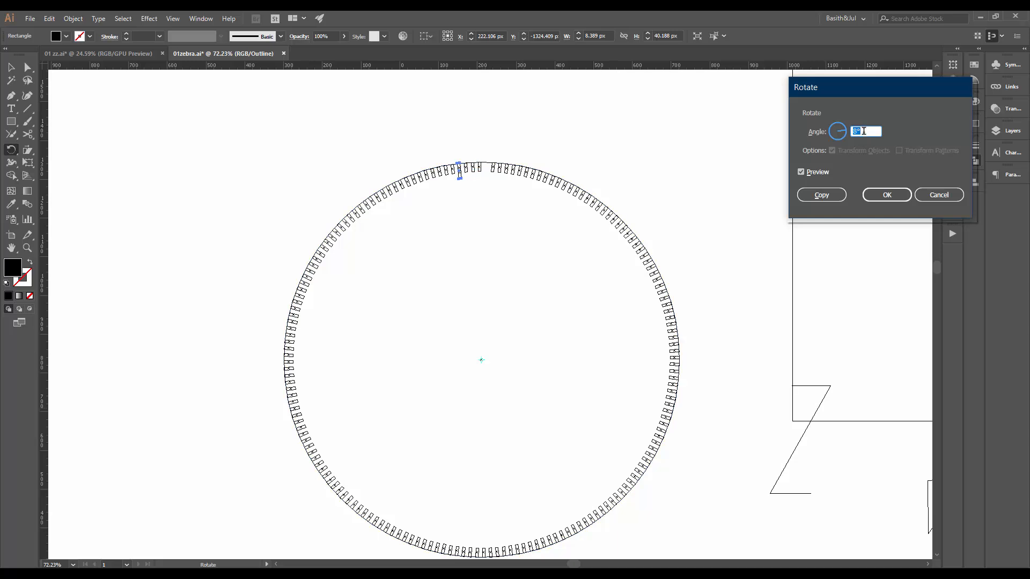
key(Up)
click(824, 195)
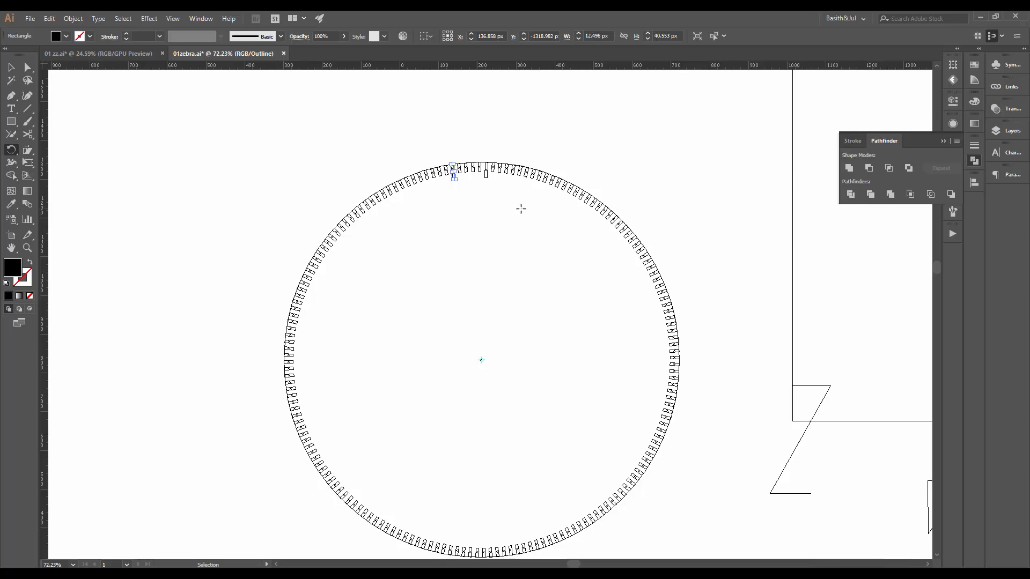
Repeat the 10° rotated copy of the long tick until long ticks fill the whole circumference, undoing any surplus copy
key(ctrl+d)
key(ctrl+d)
key(ctrl+d)
key(ctrl+d)
key(ctrl+d)
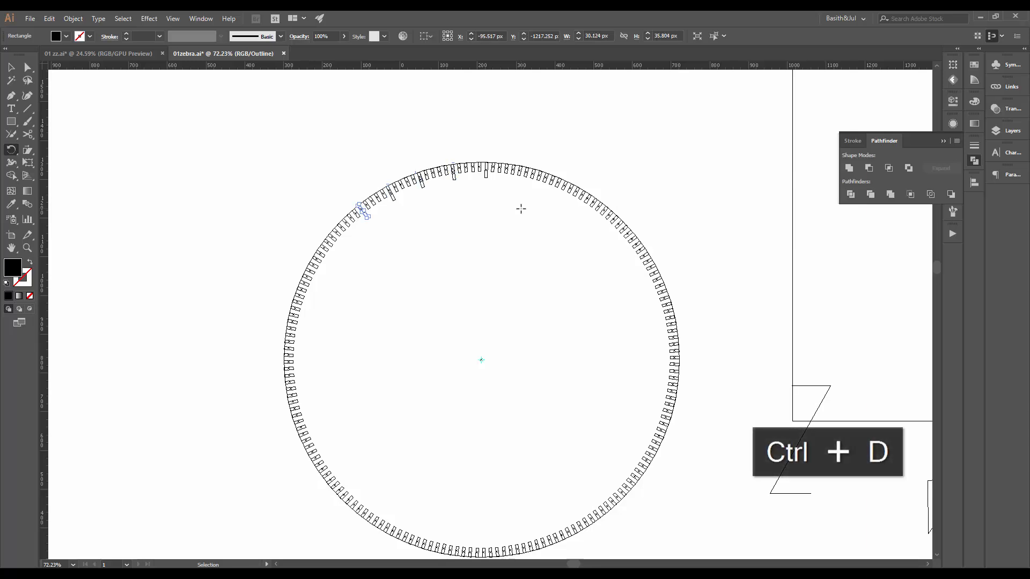
key(ctrl+d)
key(ctrl+d)
key(ctrl+d)
key(ctrl+d)
key(ctrl+d)
key(ctrl+d)
key(ctrl+d)
key(ctrl+d)
key(ctrl+d)
key(ctrl+d)
key(ctrl+d)
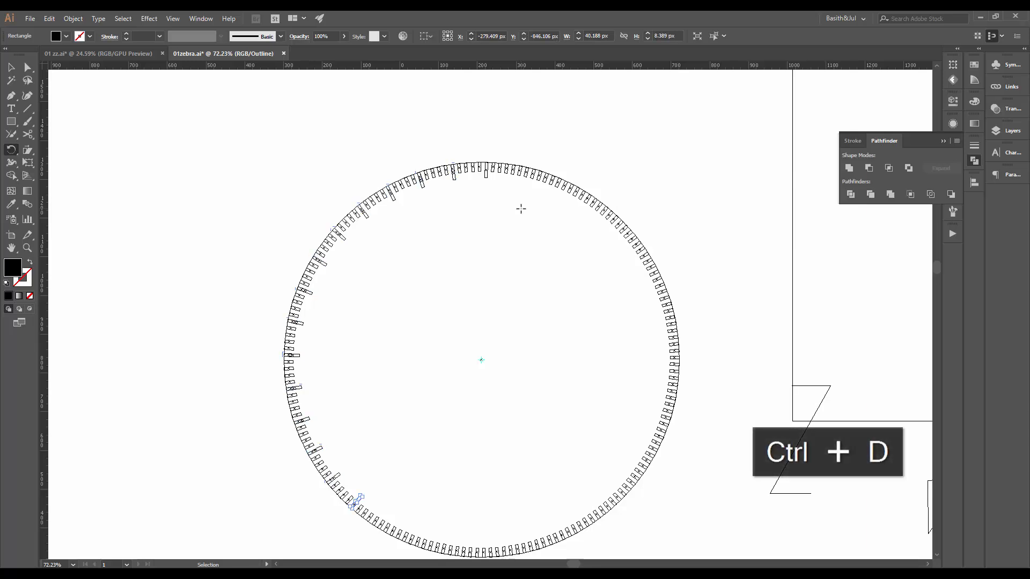
key(ctrl+d)
key(ctrl+d)
key(ctrl+d)
key(ctrl+d)
key(ctrl+d)
key(ctrl+d)
key(ctrl+d)
key(ctrl+d)
key(ctrl+d)
key(ctrl+d)
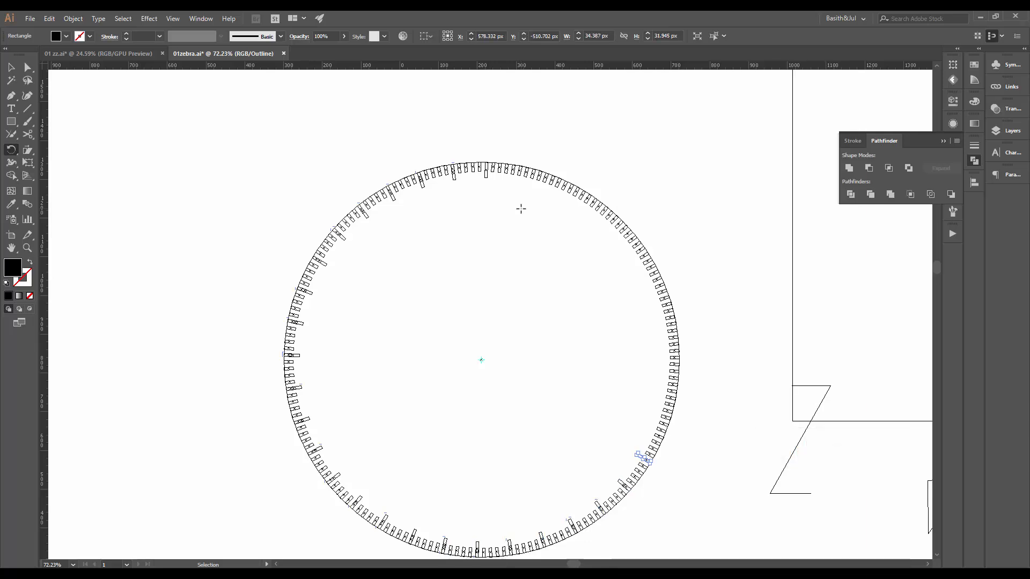
key(ctrl+d)
key(ctrl+d)
key(ctrl+d)
key(ctrl+d)
key(ctrl+d)
key(ctrl+d)
key(ctrl+d)
key(ctrl+d)
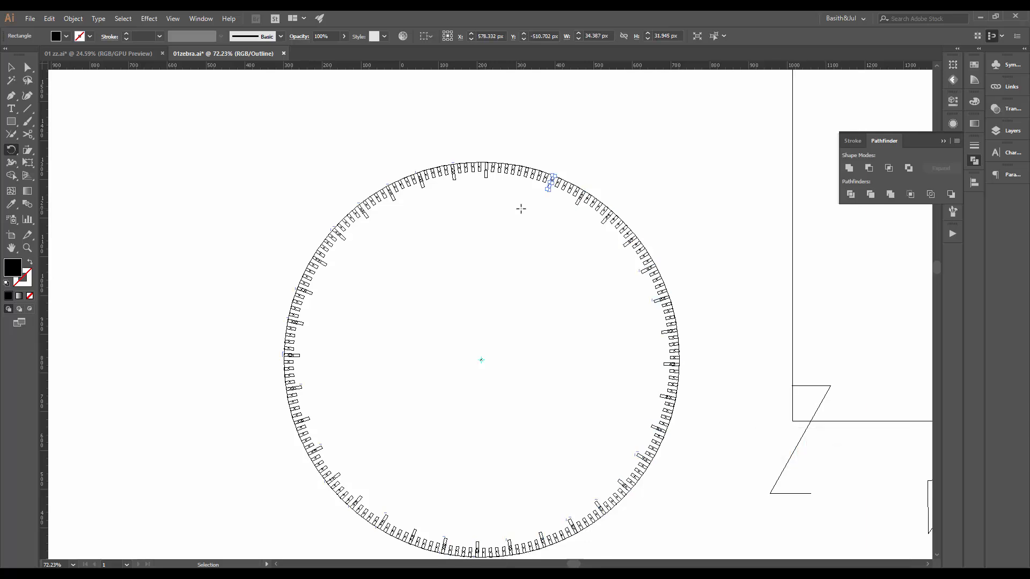
key(ctrl+z)
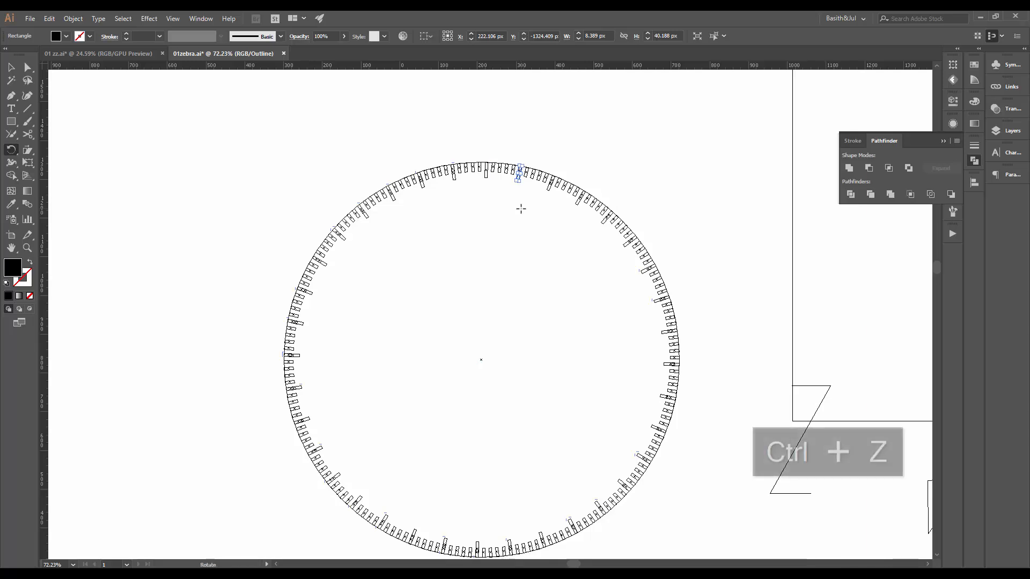
Return the document to preview and delete the thin circle outline running along the outer ends of the ticks
drag(592, 144, 250, 314)
key(ctrl+y)
key(v)
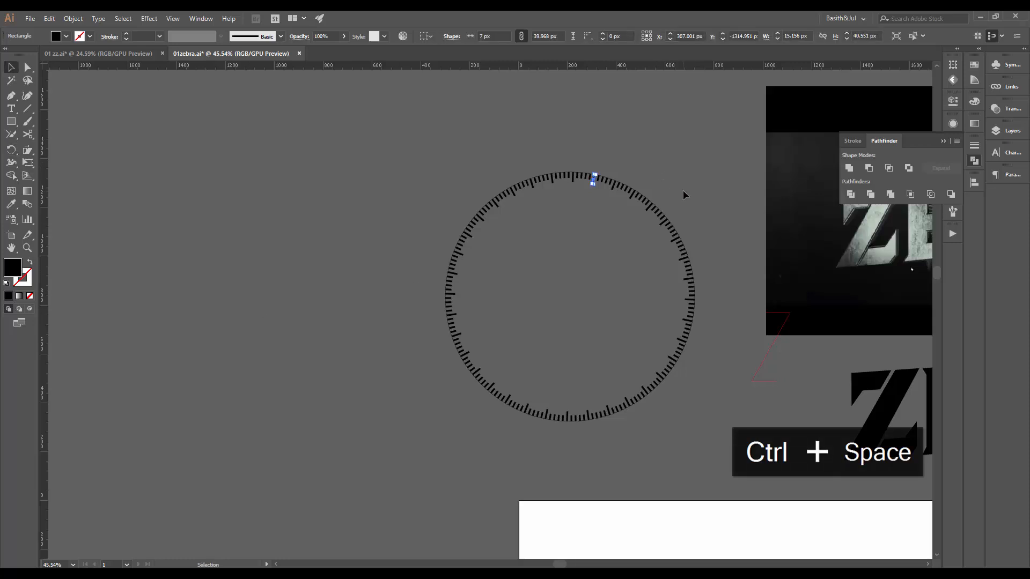
click(684, 193)
drag(601, 207, 656, 206)
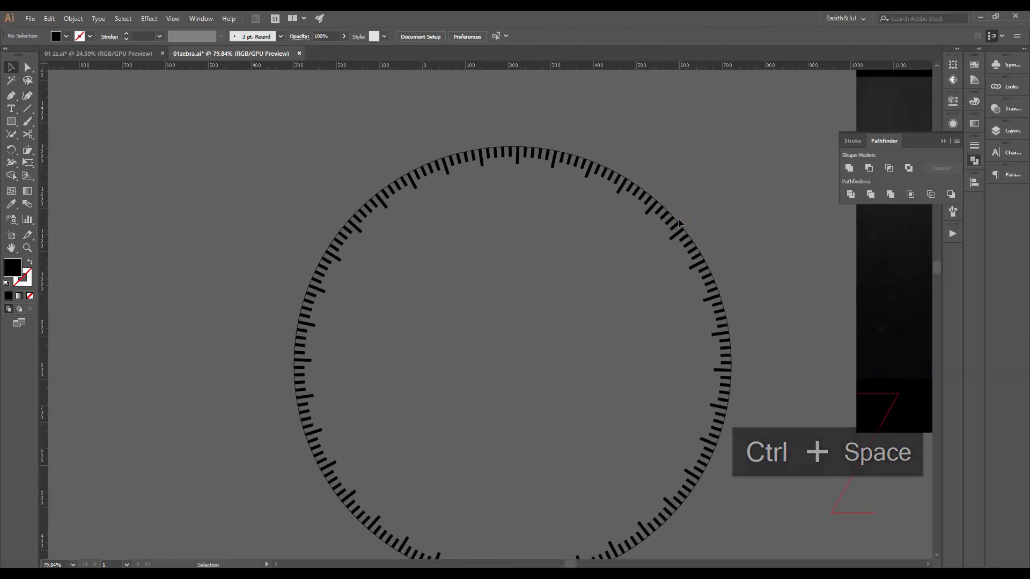
click(676, 225)
click(758, 147)
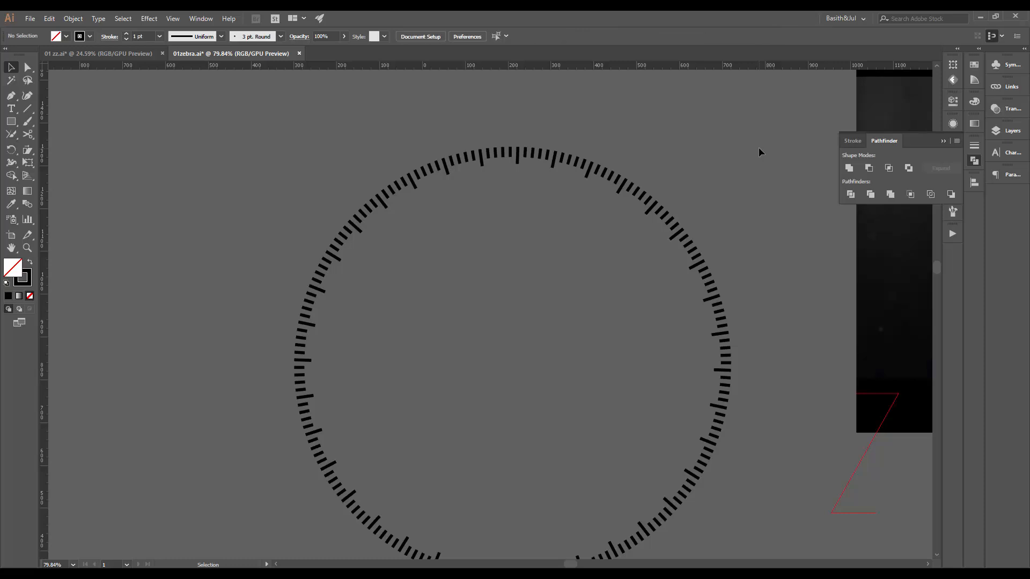
Select all the short and long ticks of the dial and unite them into a single shape, then deselect it
scroll(691, 202, down, 5)
drag(641, 265, 544, 279)
drag(792, 216, 875, 207)
drag(282, 197, 368, 178)
drag(389, 234, 448, 292)
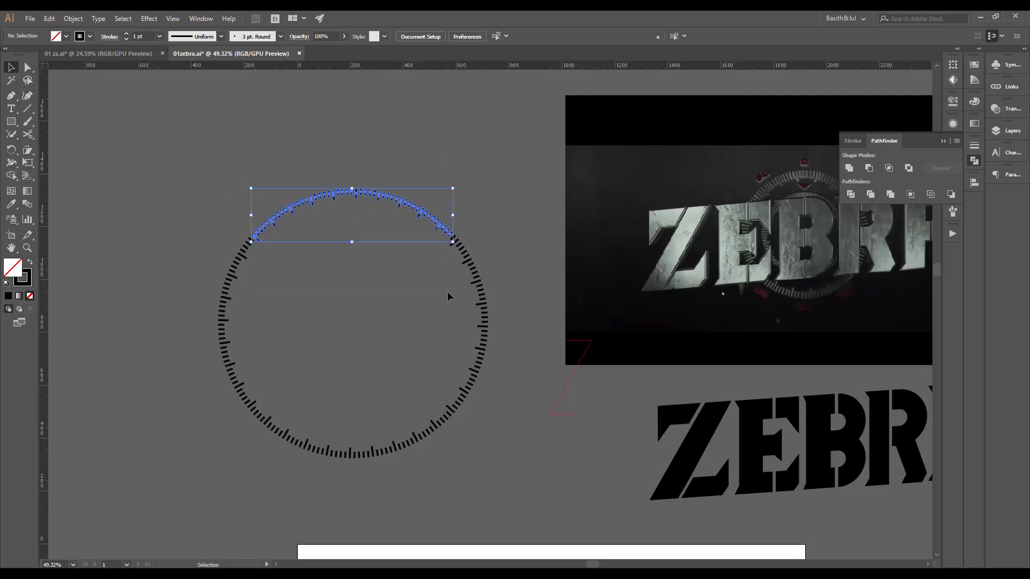
click(462, 287)
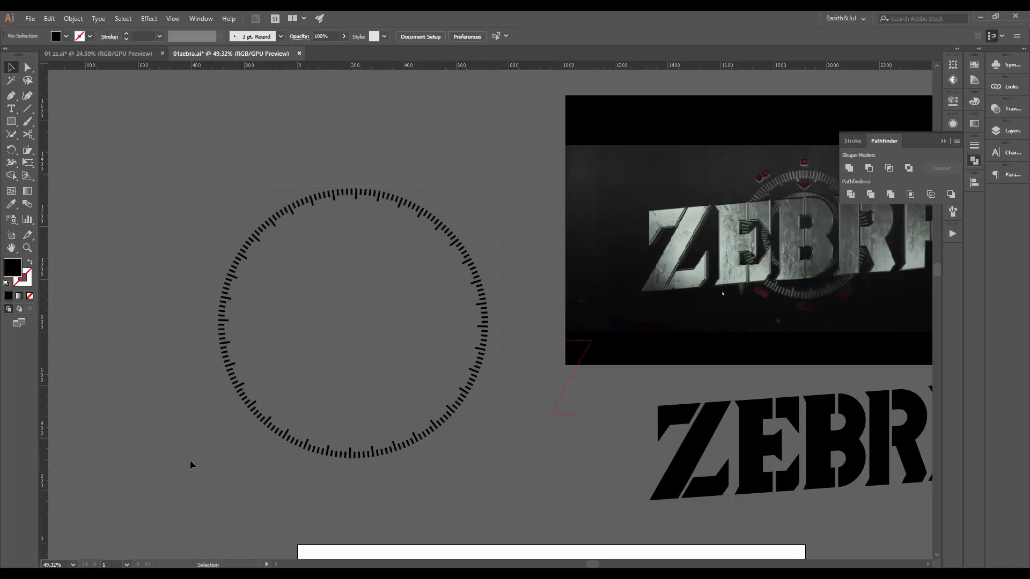
drag(190, 461, 190, 460)
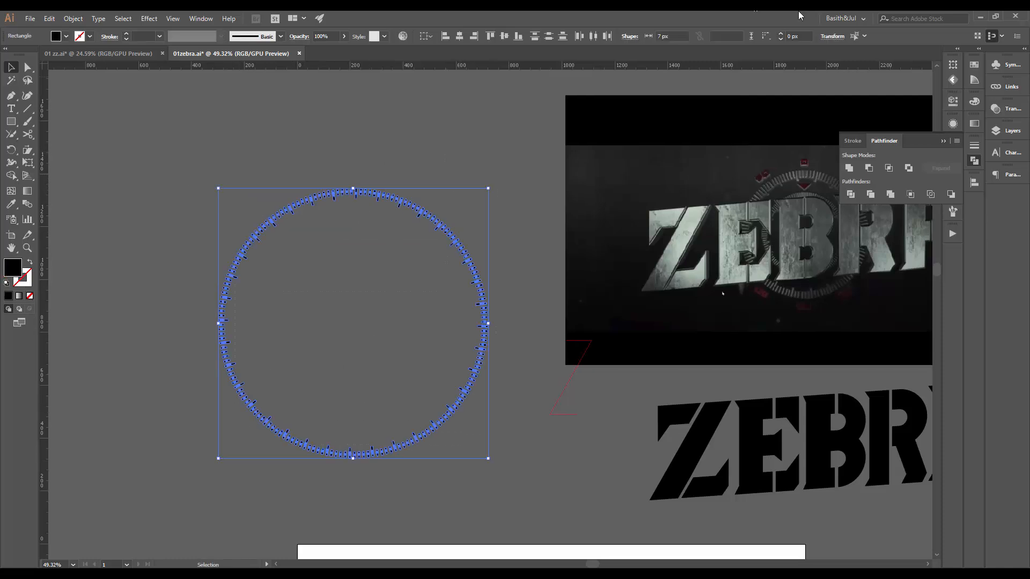
click(846, 167)
click(359, 153)
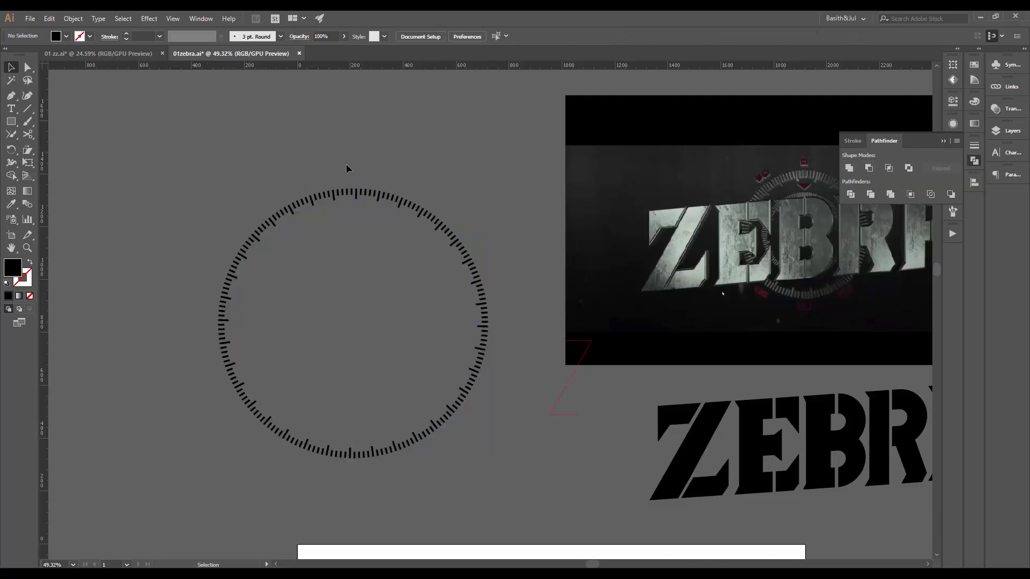
click(346, 192)
drag(322, 173, 320, 203)
click(506, 162)
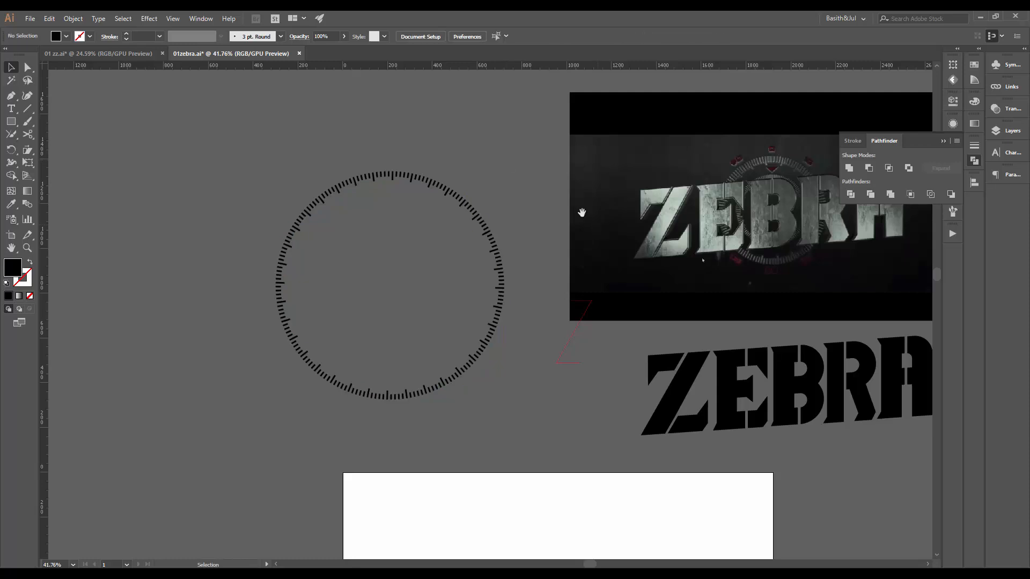
Examine the red numerals and the triangle marker around the dial in the ZEBRA reference image
drag(581, 213, 527, 218)
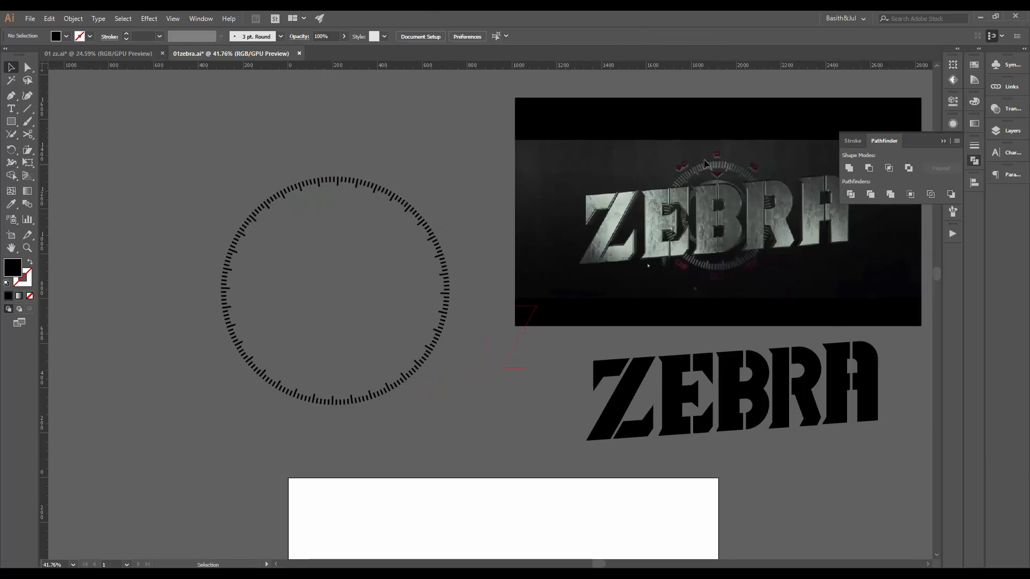
key(ctrl+space)
drag(319, 160, 416, 182)
drag(636, 231, 184, 321)
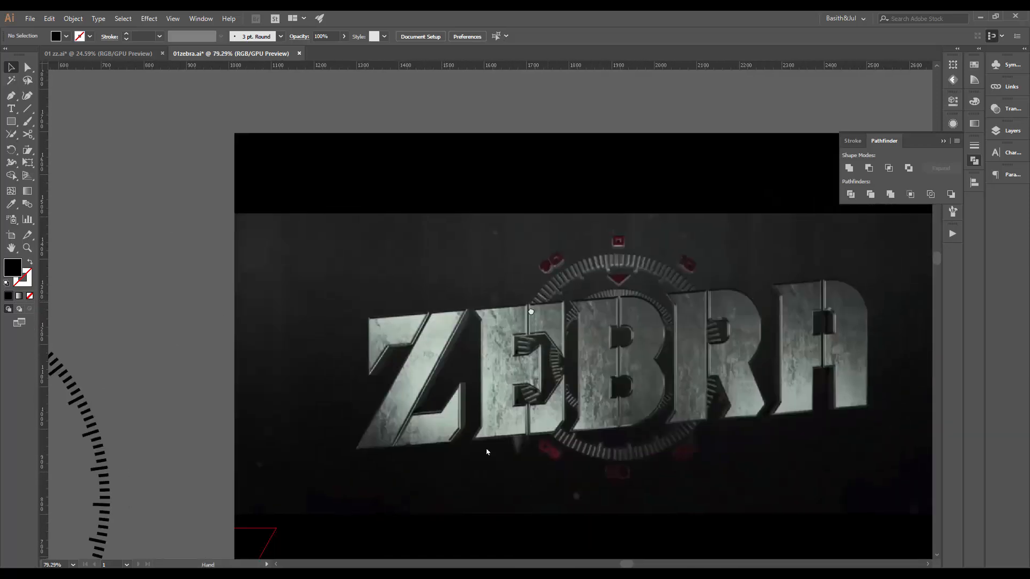
drag(699, 259, 616, 288)
drag(615, 288, 726, 272)
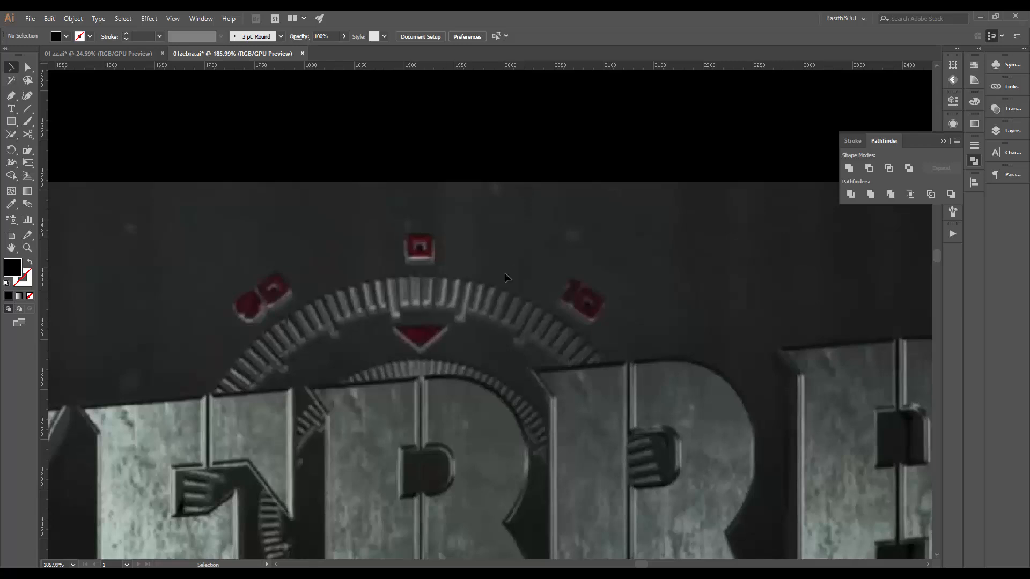
key(ctrl+space)
drag(507, 276, 270, 365)
drag(327, 331, 482, 312)
drag(212, 242, 395, 315)
Search the fonts for "gothic" and choose ChampionGothic-Middleweight for new text
key(t)
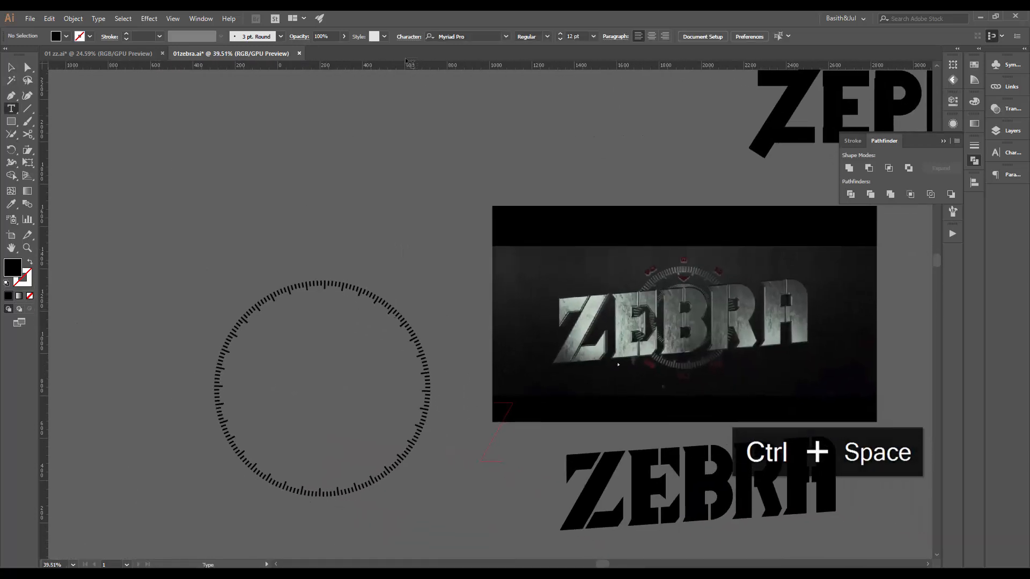
click(471, 36)
text(gtohic)
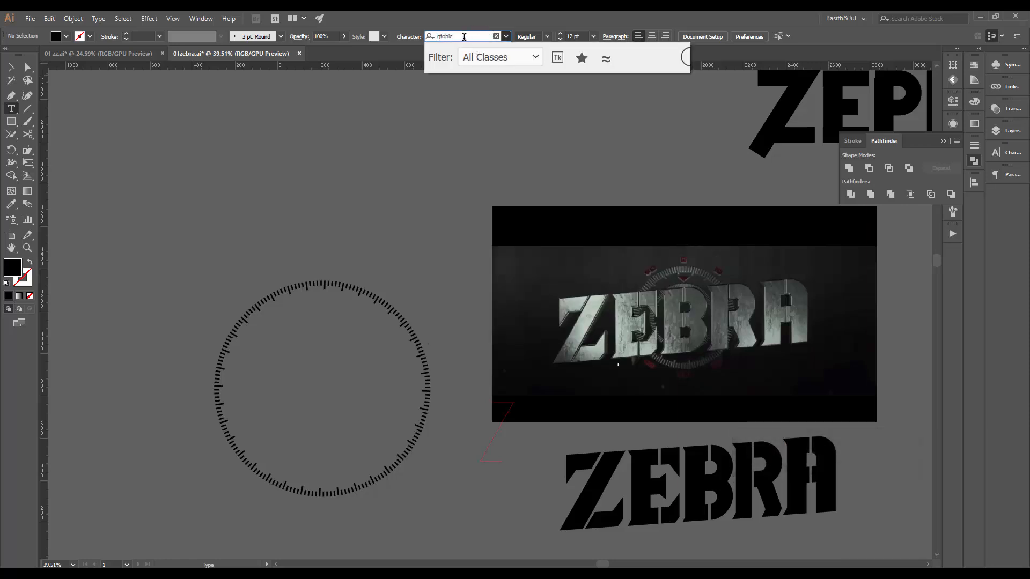
text(i)
key(ctrl+a)
text(gothc)
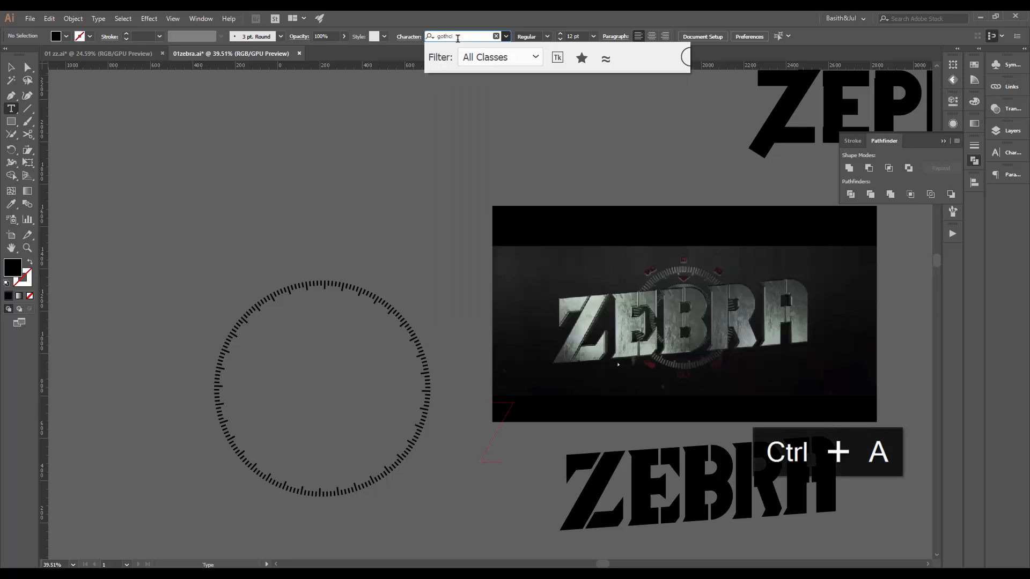
key(BackSpace)
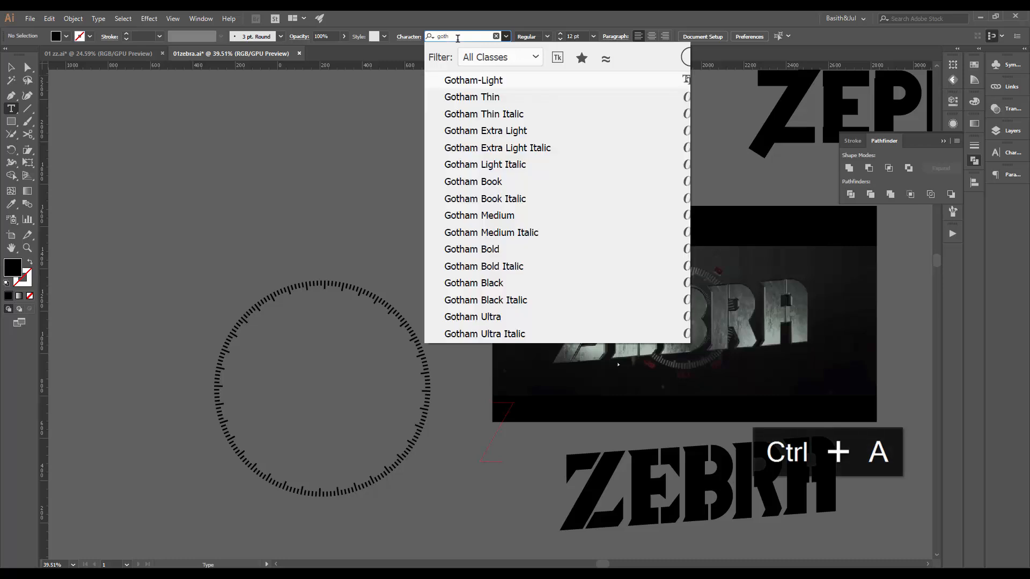
text(ic)
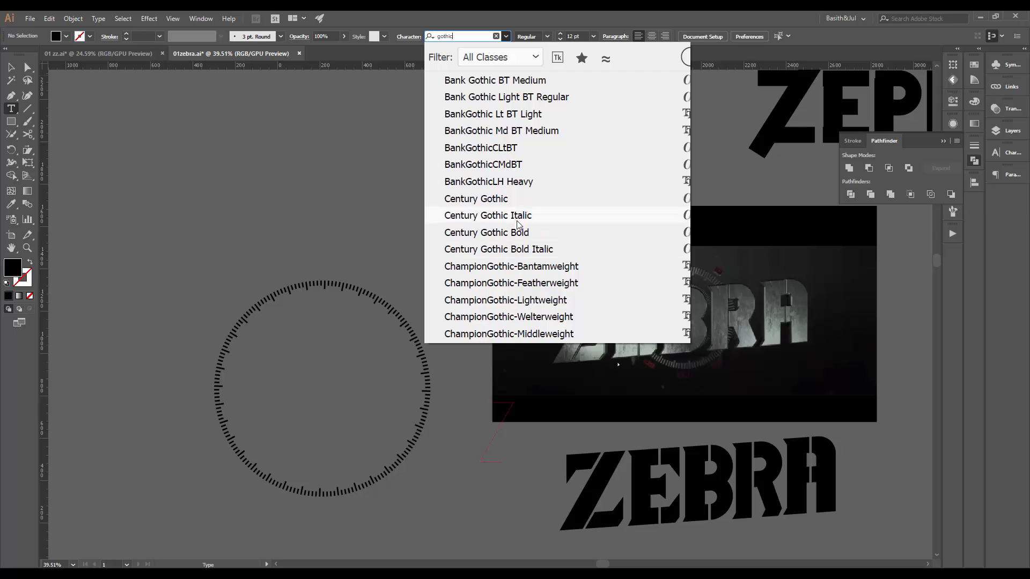
scroll(517, 187, down, 3)
scroll(529, 317, down, 2)
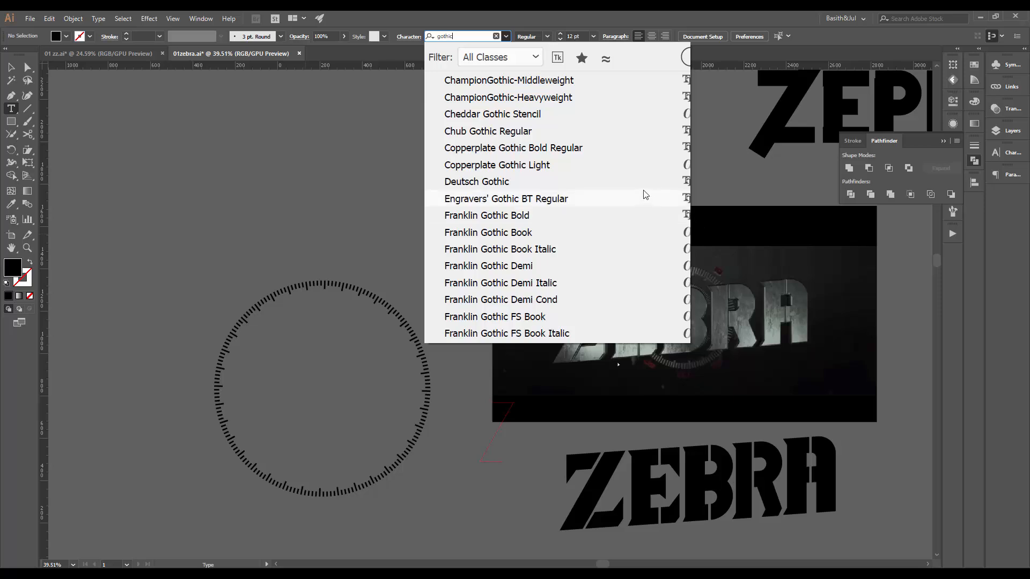
scroll(640, 194, up, 5)
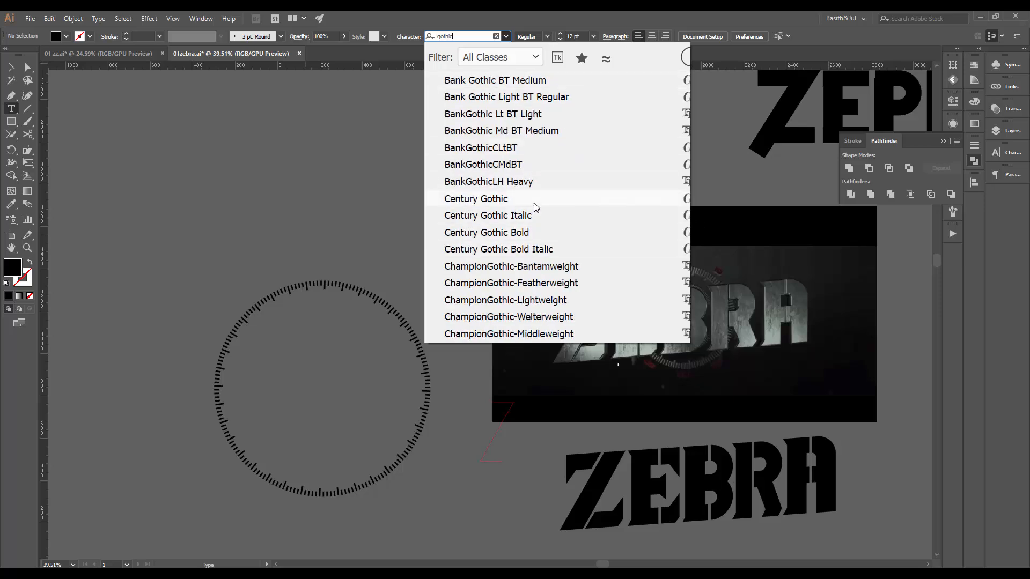
scroll(538, 249, down, 2)
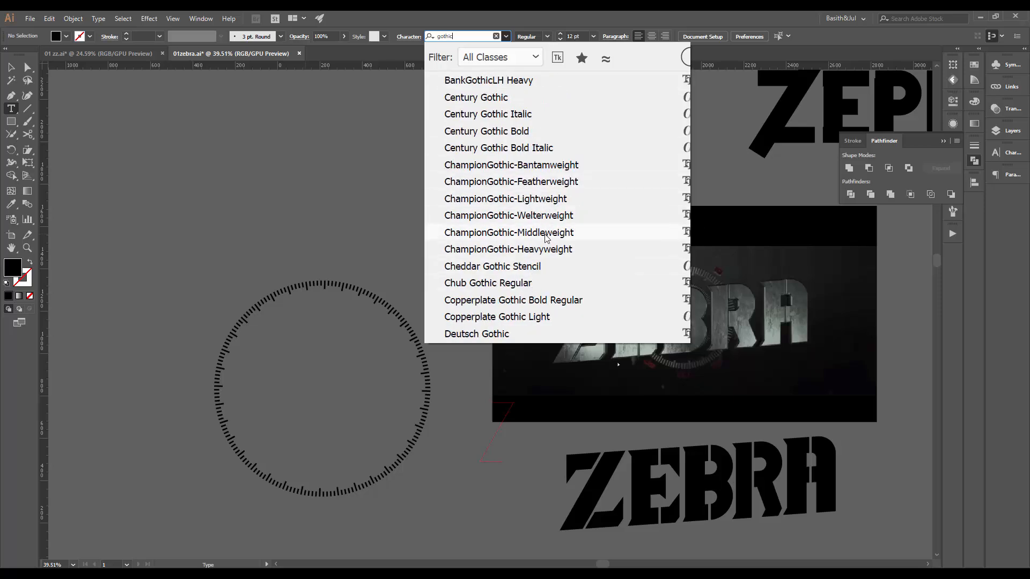
click(542, 238)
Place a point text above the dial, replace its placeholder text with the numeral 0, and select it as an object
click(336, 214)
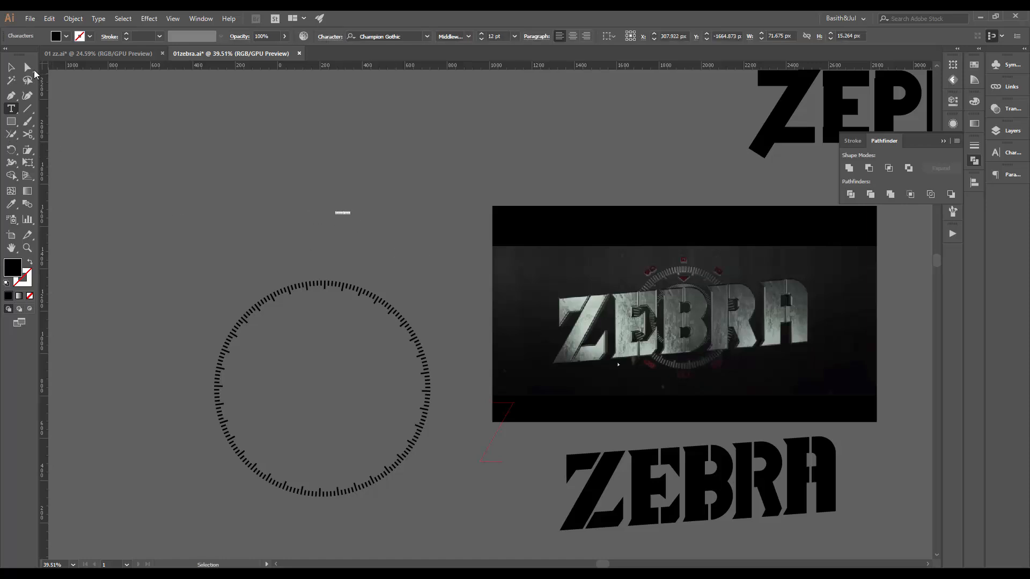
click(12, 67)
key(ctrl+space)
drag(322, 256, 526, 200)
drag(519, 353, 519, 392)
drag(419, 250, 589, 196)
key(t)
click(421, 280)
key(ctrl+a)
text(O)
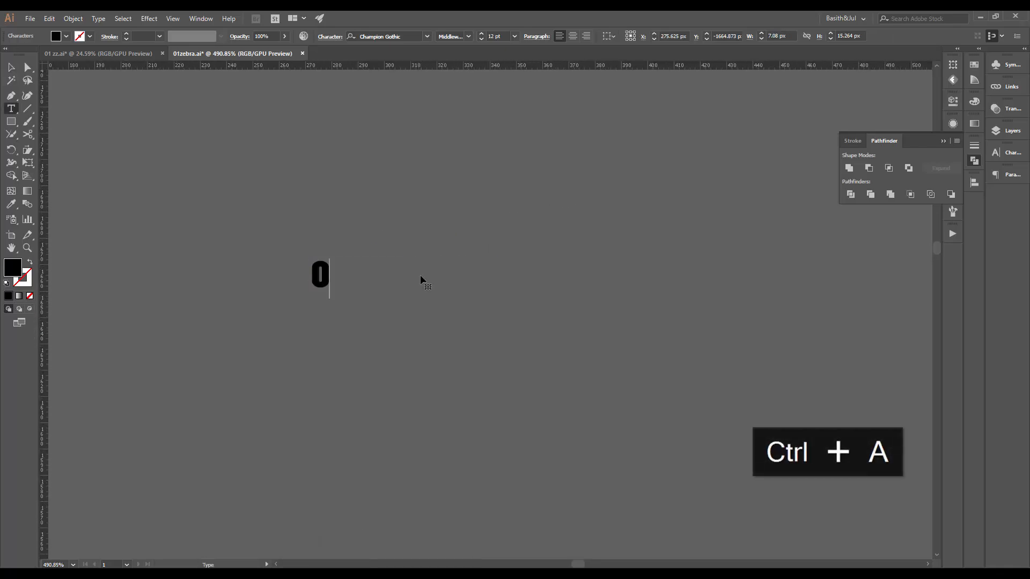
click(11, 67)
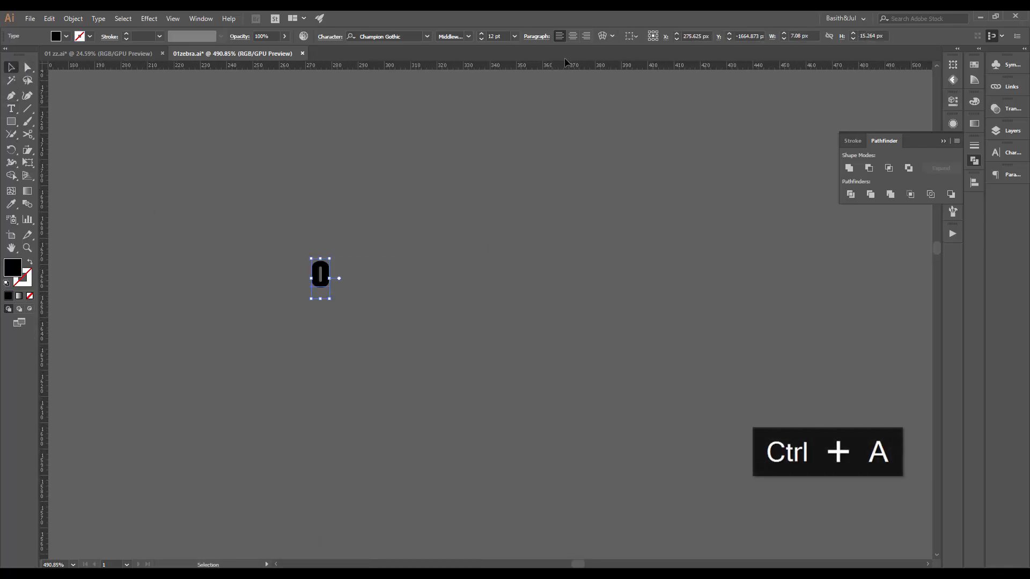
Search the fonts for "gothic", set the numeral 0 to BankGothicLH Heavy, and deselect it
click(427, 35)
text(goth)
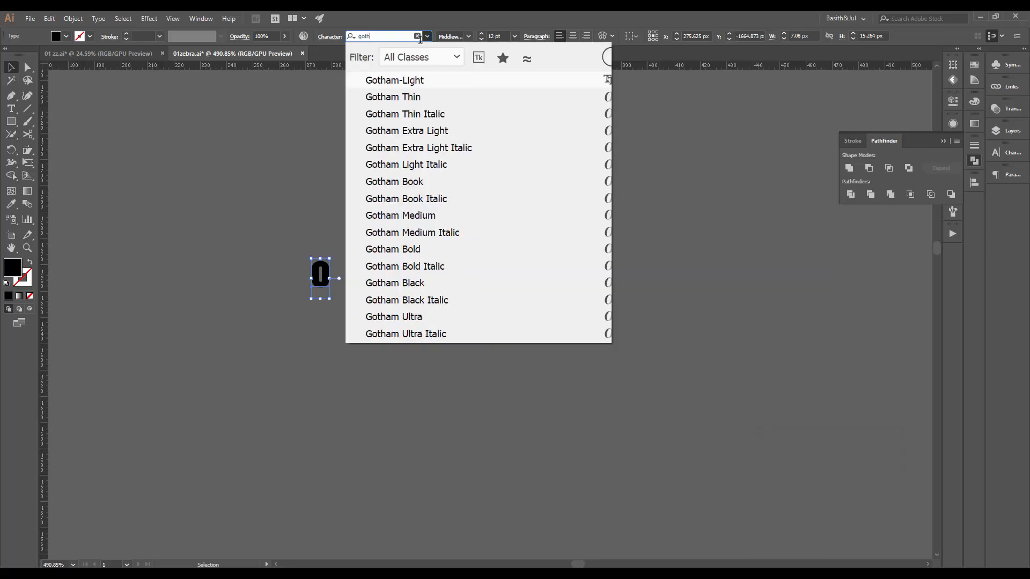
scroll(472, 299, down, 3)
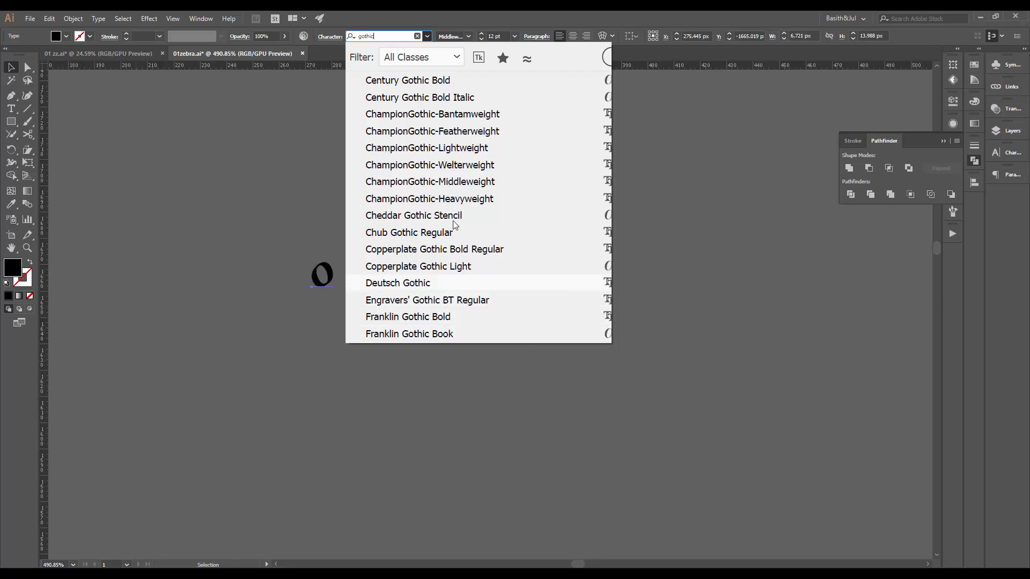
scroll(475, 191, up, 3)
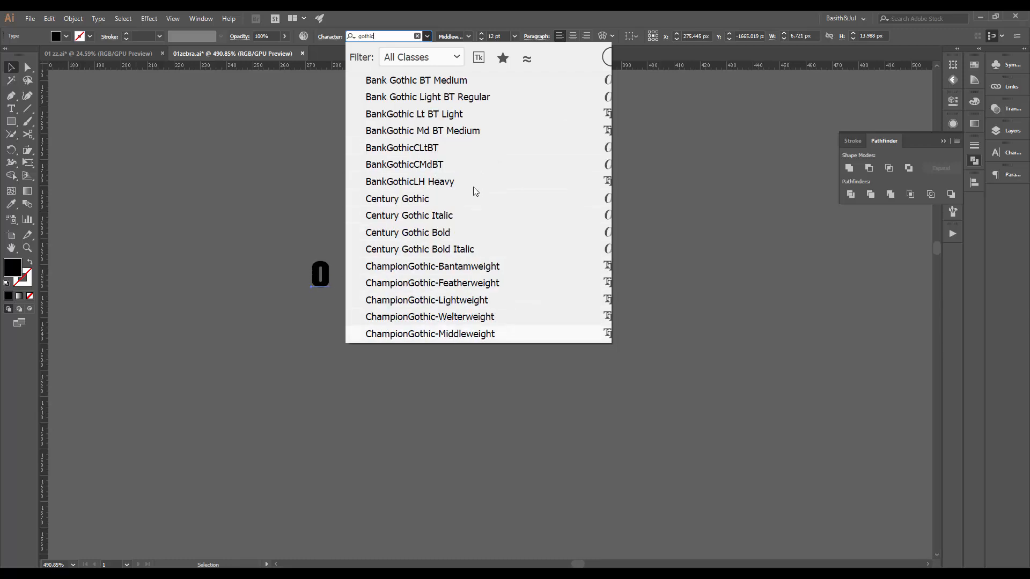
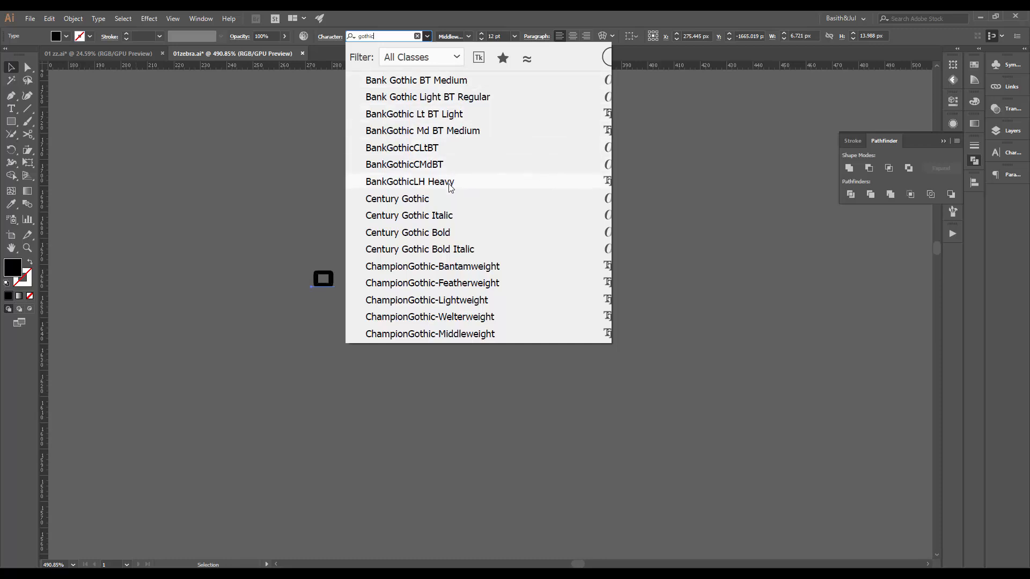
key(Escape)
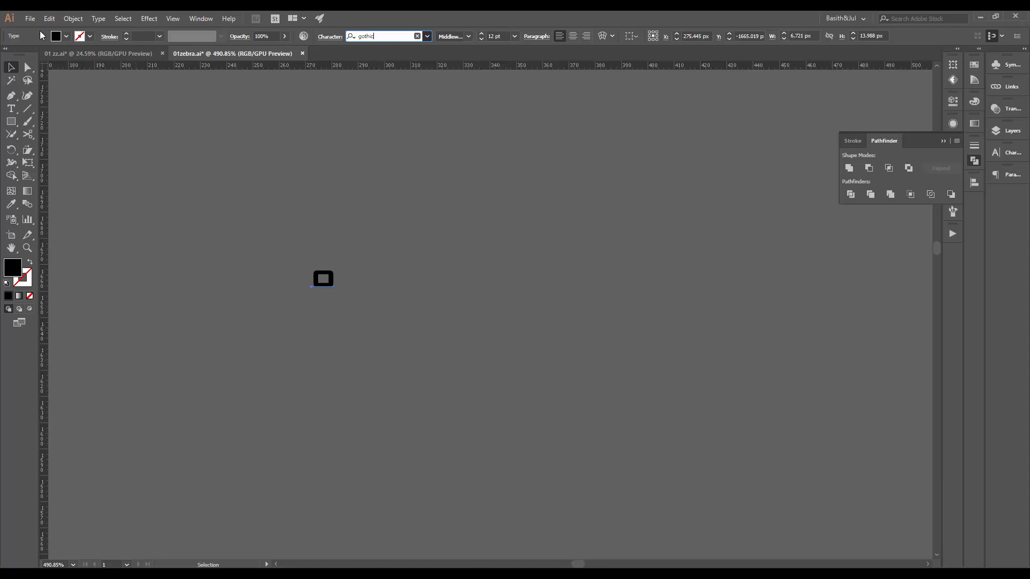
click(13, 67)
click(496, 222)
Enlarge the numeral 0 above the dial to about 88 pt
key(ctrl+space)
drag(598, 261, 306, 362)
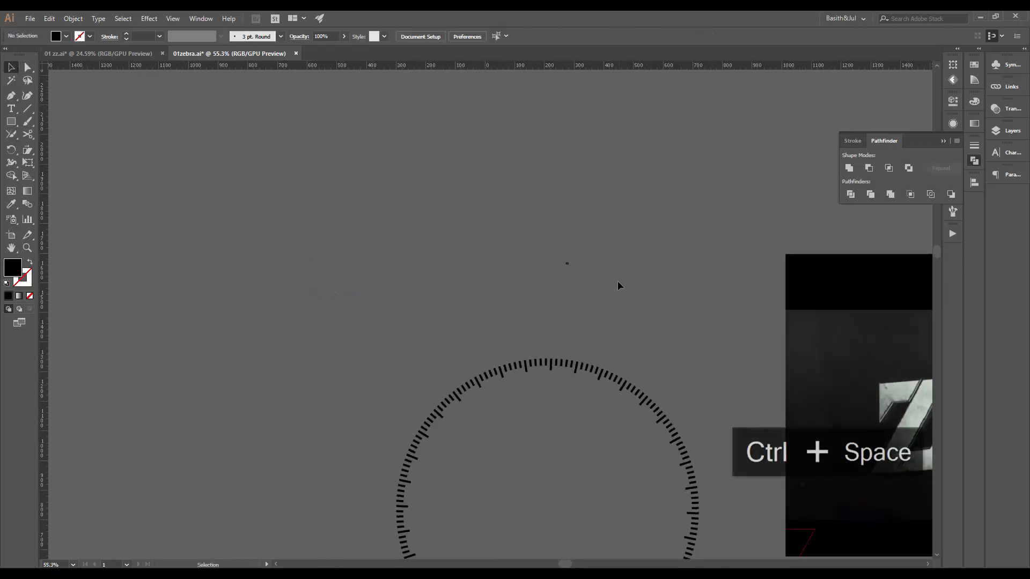
mouse_move(555, 248)
mouse_down()
mouse_move(609, 302)
mouse_move(570, 256)
mouse_up()
key(space)
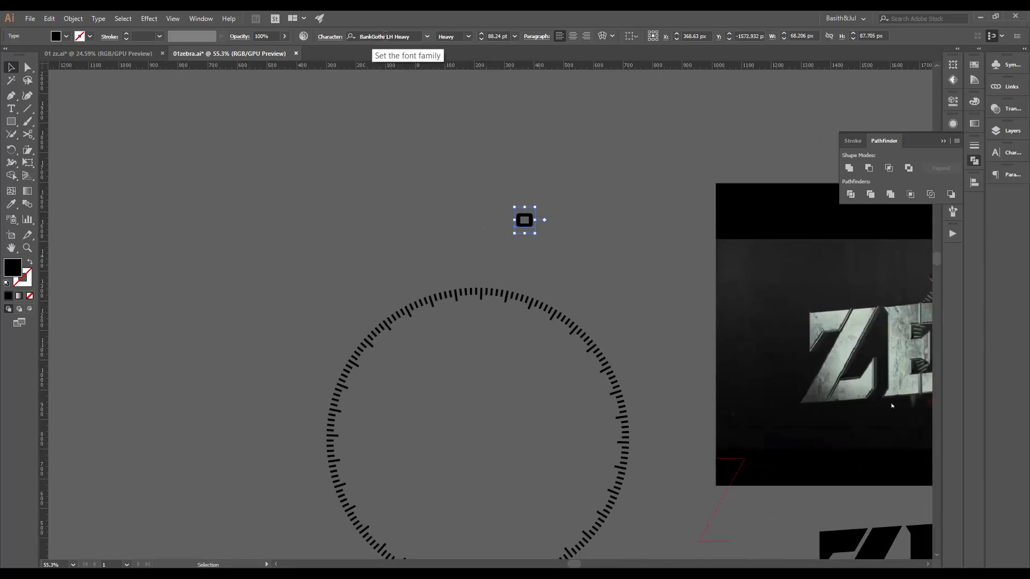
key(ctrl+space)
drag(537, 250, 634, 222)
key(space)
drag(556, 237, 669, 189)
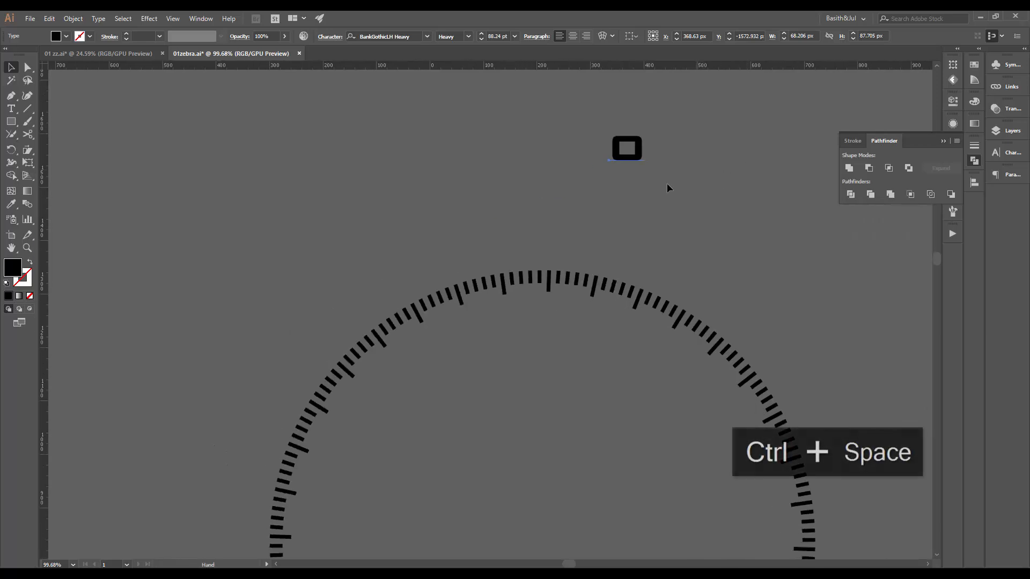
Move the numeral 0 to sit directly above the dial's topmost long tick mark
drag(631, 155, 553, 261)
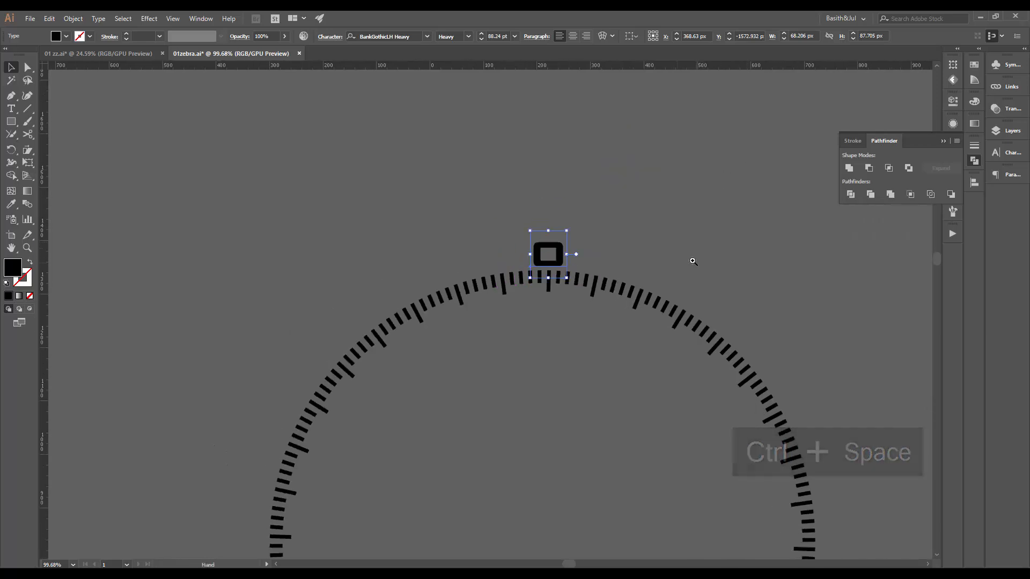
scroll(690, 259, down, 4)
drag(619, 344, 528, 338)
key(ctrl+space)
drag(557, 299, 684, 285)
key(space)
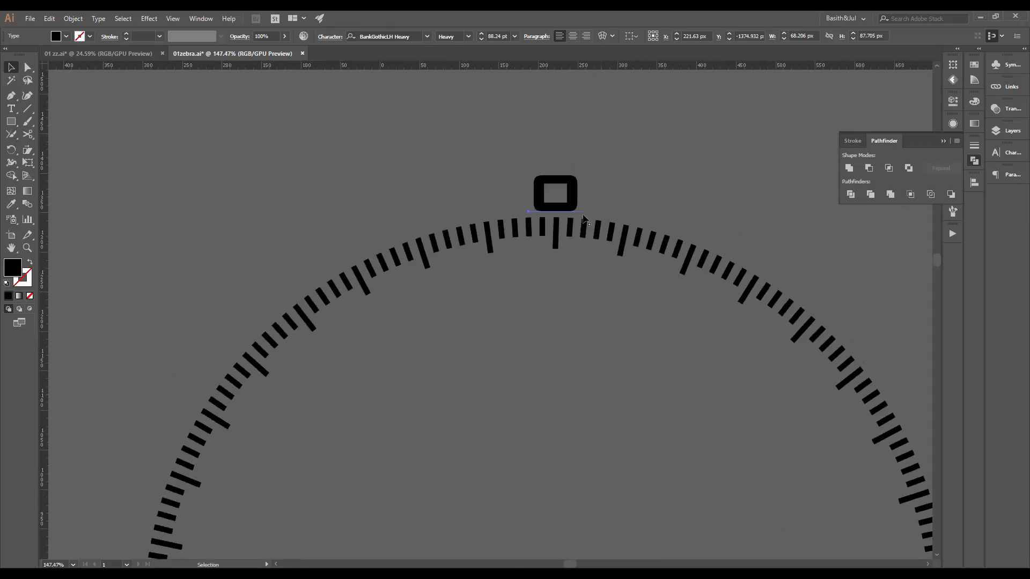
Reduce the numeral 0 to about 52 pt and centre it over the dial's topmost long tick mark
drag(586, 158, 575, 172)
key(ctrl+space)
drag(669, 180, 469, 353)
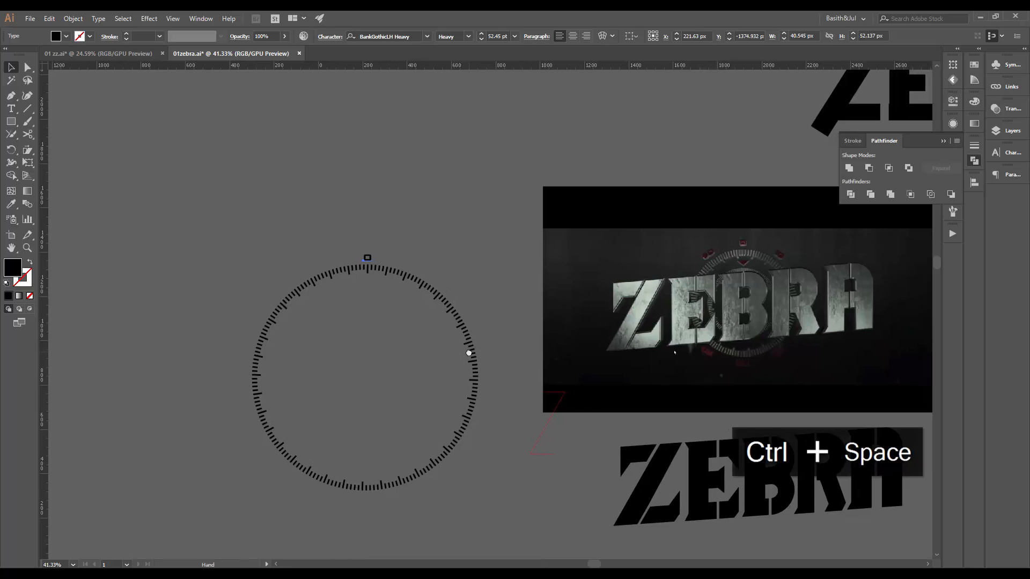
key(ctrl+space)
drag(365, 256, 669, 244)
mouse_move(508, 317)
mouse_down()
mouse_move(495, 321)
mouse_move(514, 314)
mouse_move(512, 328)
mouse_move(510, 314)
mouse_up()
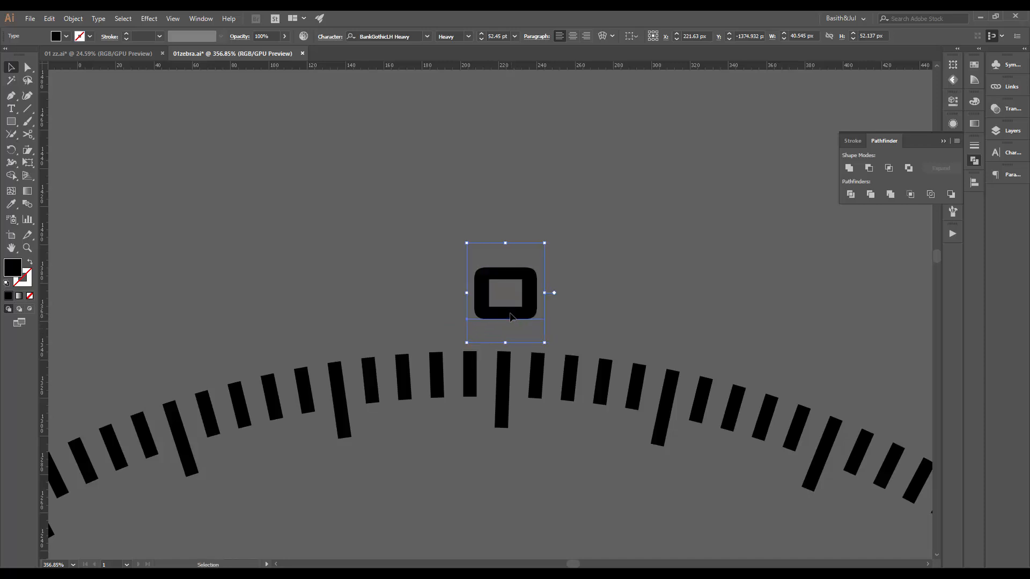
Examine the size and placement of the numeral 0 above the dial beside the reference image
click(627, 317)
key(ctrl+space)
drag(658, 307, 418, 389)
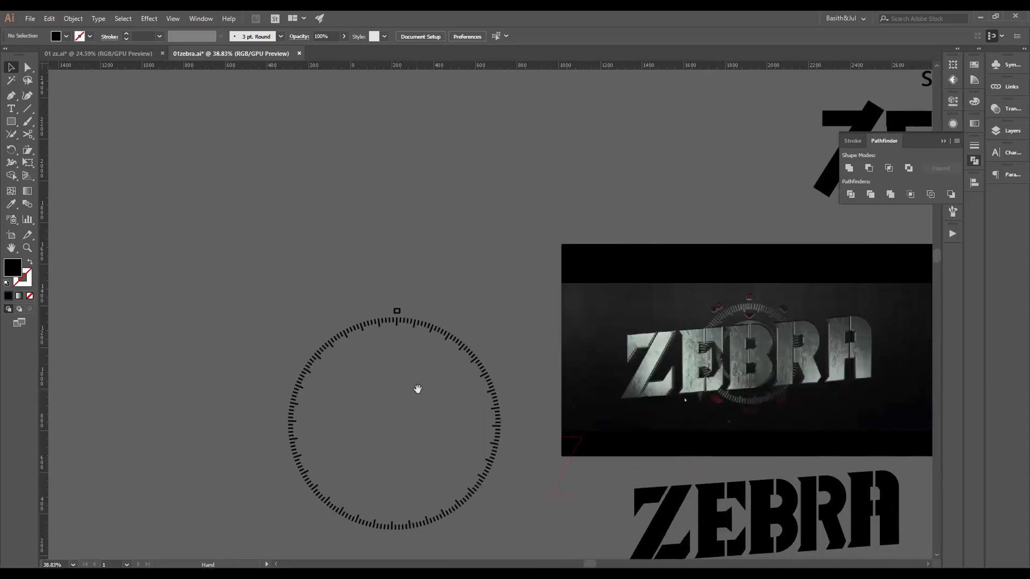
key(ctrl+space)
click(399, 325)
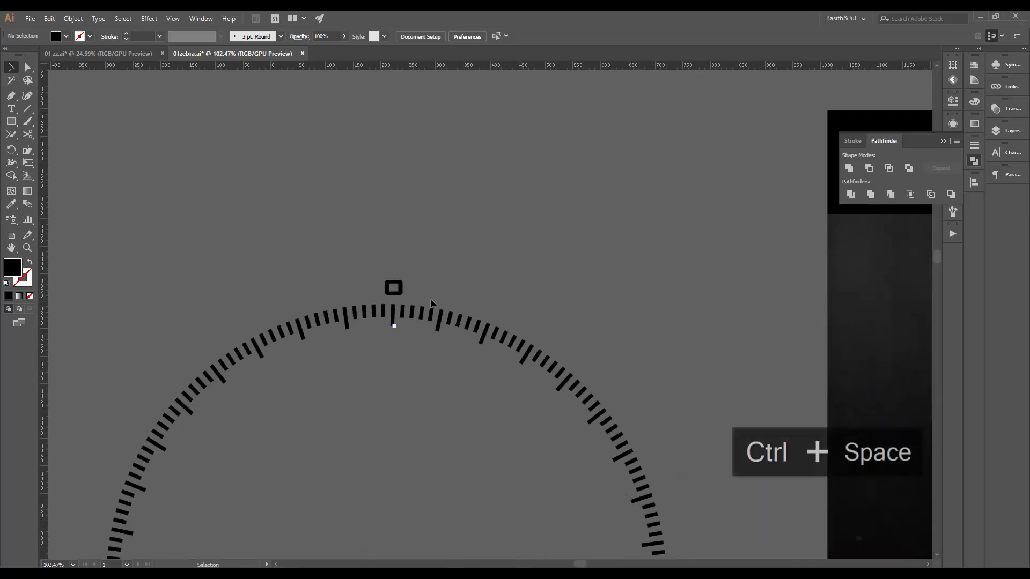
click(393, 288)
key(ctrl+space)
mouse_move(520, 348)
mouse_down()
mouse_move(524, 404)
mouse_move(527, 358)
mouse_up()
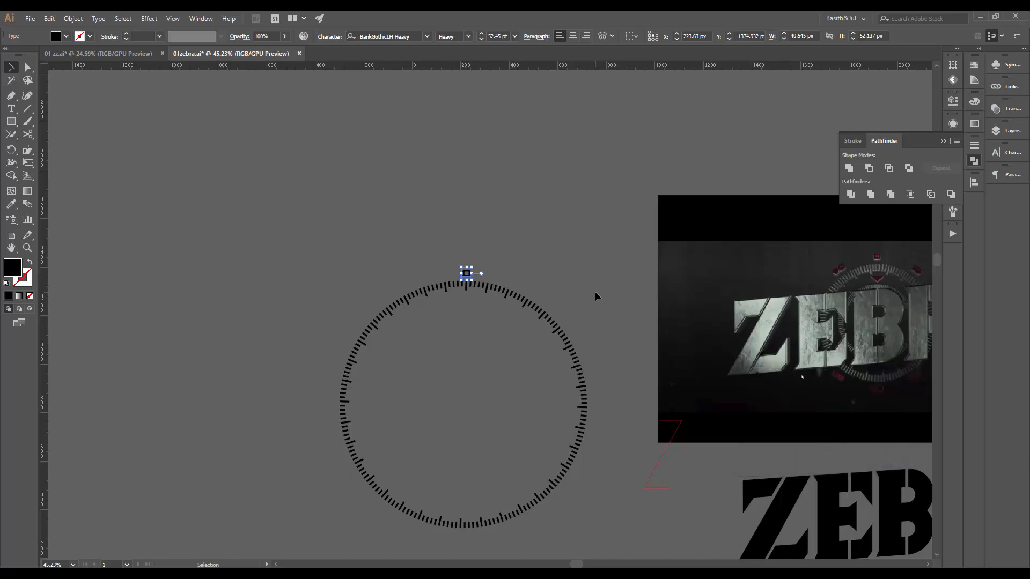
Undo the numeral 0's edits and creation, going back until the thin circle around the tick marks is restored
key(ctrl+z)
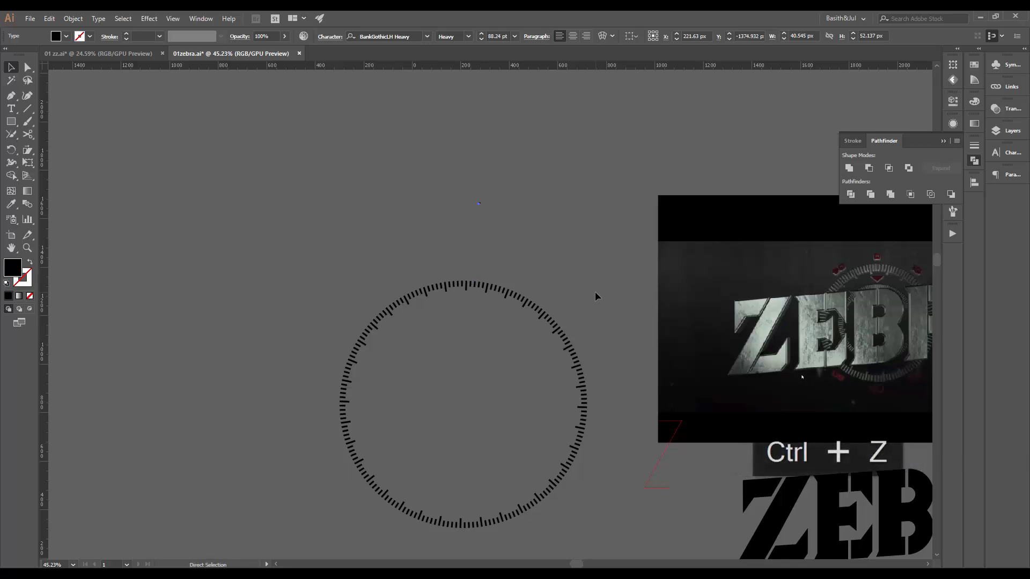
key(ctrl+z)
key(ctrl+z)
key(ctrl+z)
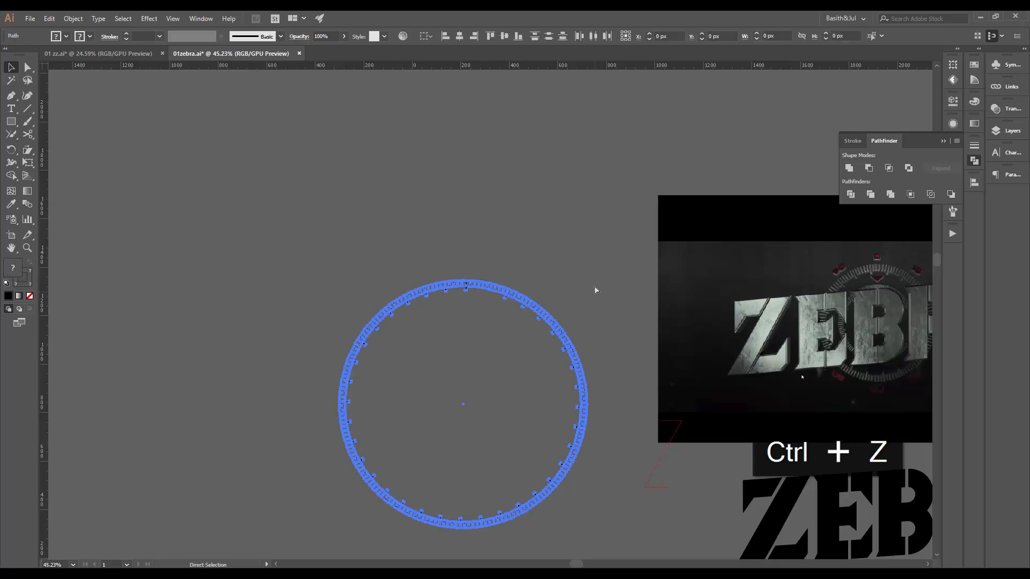
key(ctrl+z)
key(ctrl+z)
click(581, 320)
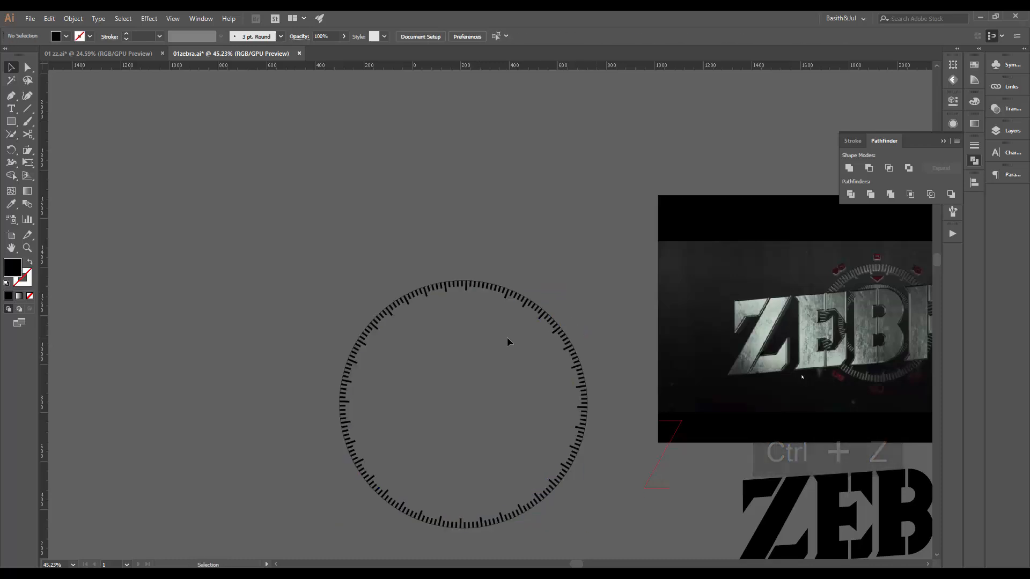
key(ctrl+space)
drag(450, 271, 587, 250)
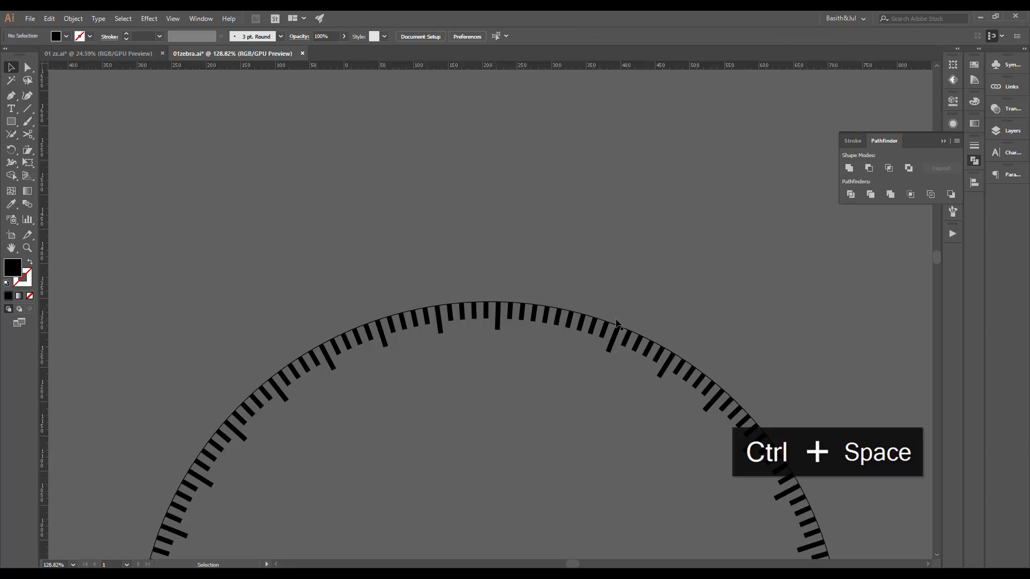
click(595, 324)
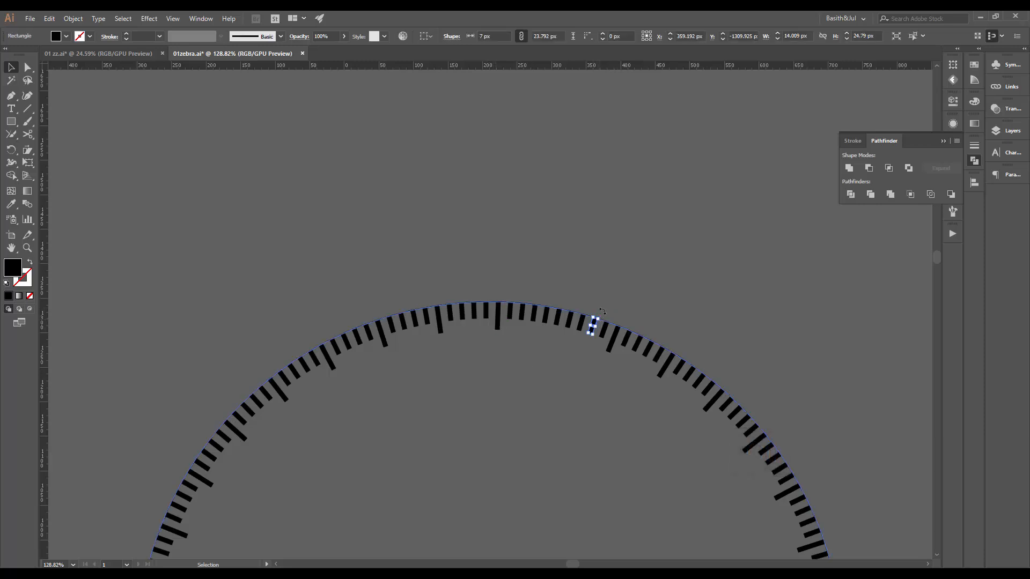
click(692, 260)
Place a new point text numeral 0 above the dial and enlarge it to about 84 pt
key(ctrl+space)
drag(697, 259, 609, 356)
key(space)
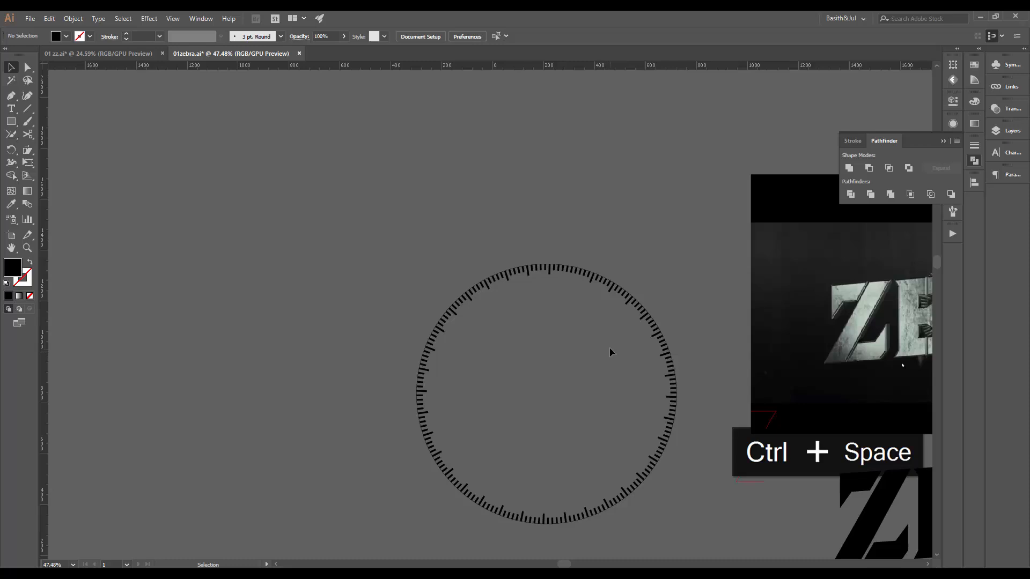
key(t)
click(579, 201)
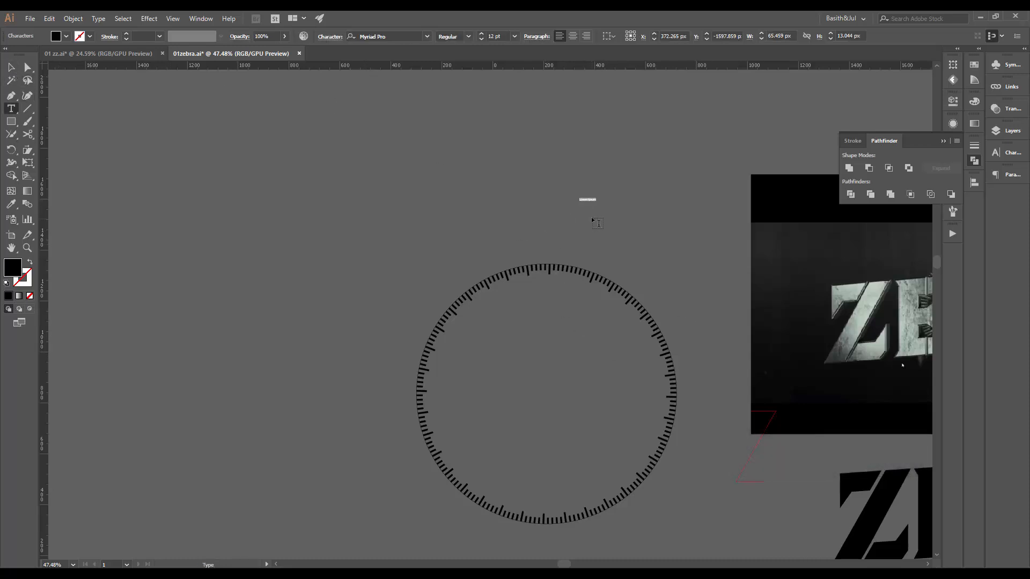
click(12, 68)
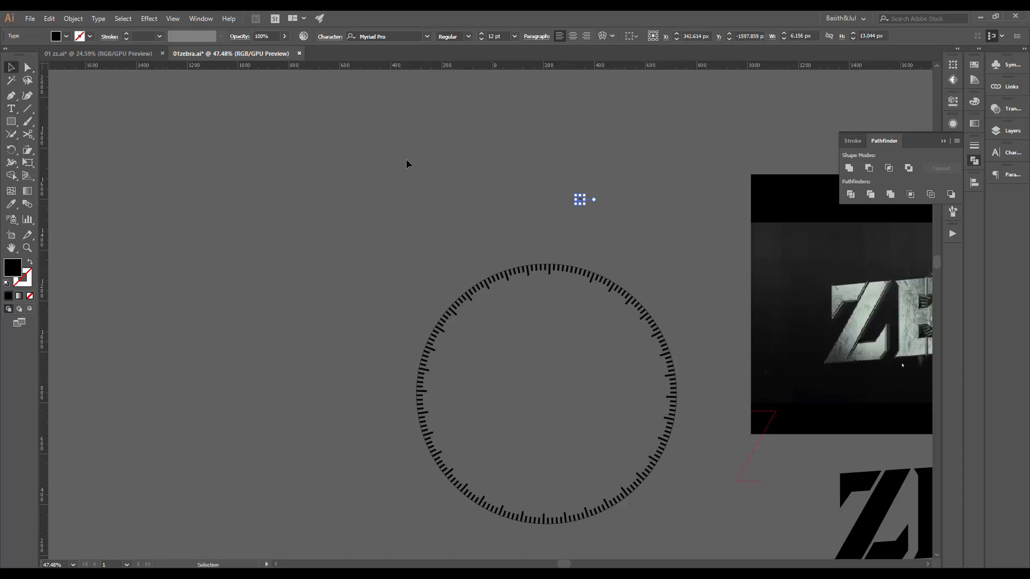
drag(584, 202, 612, 238)
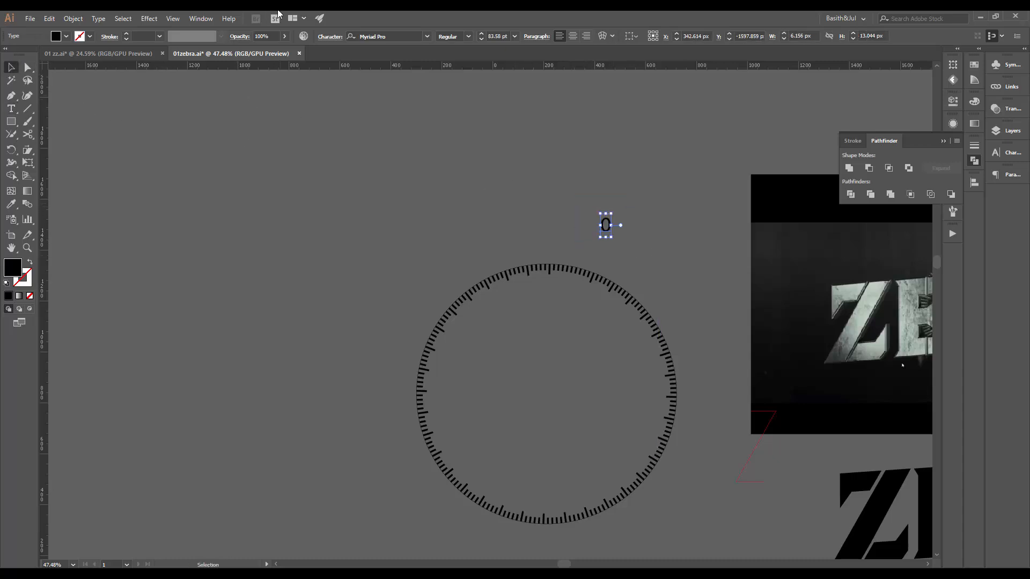
Search the fonts for "bank" and set the numeral 0 to BankGothicLH Heavy
click(383, 37)
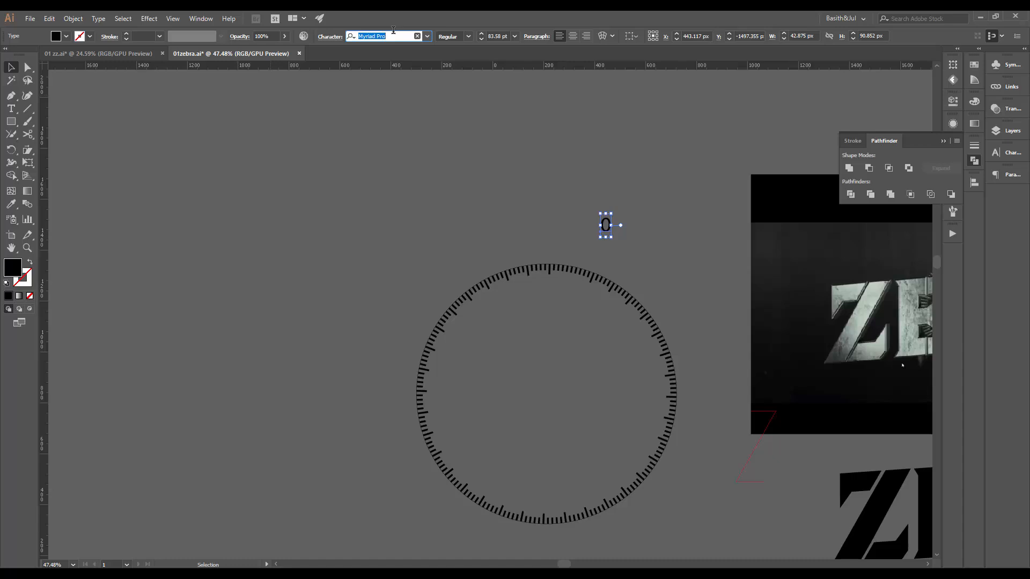
text(bank)
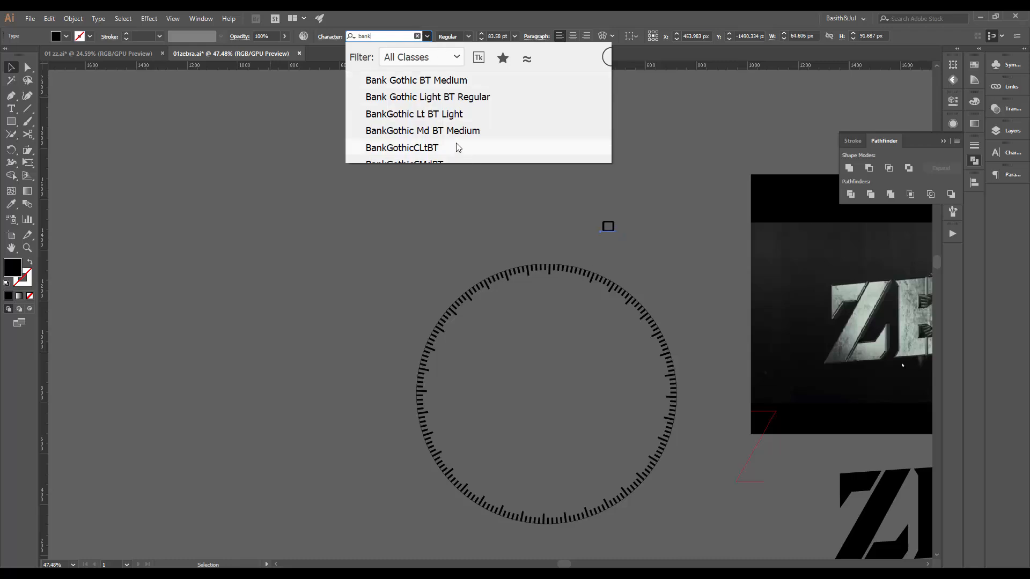
click(400, 97)
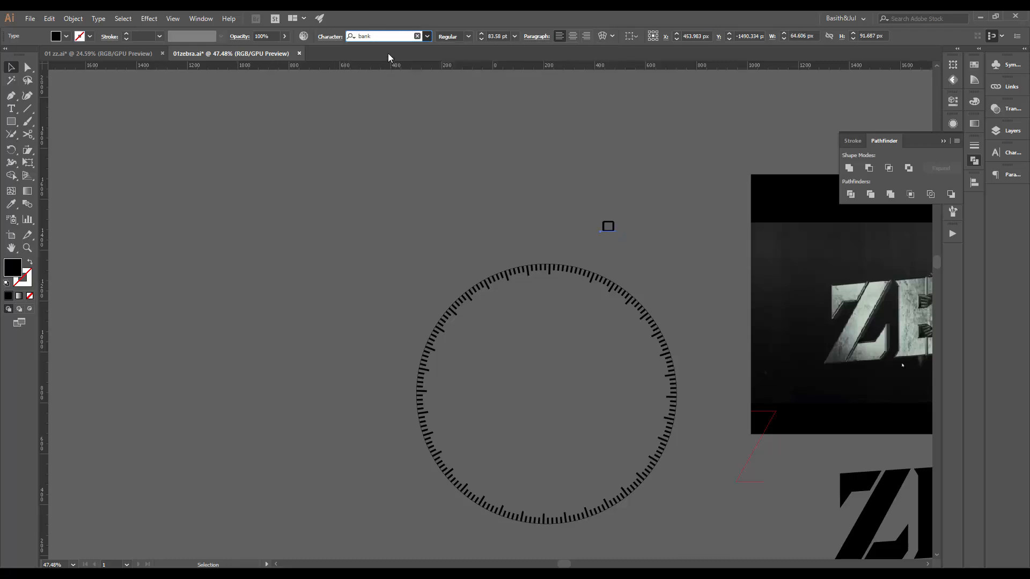
click(427, 37)
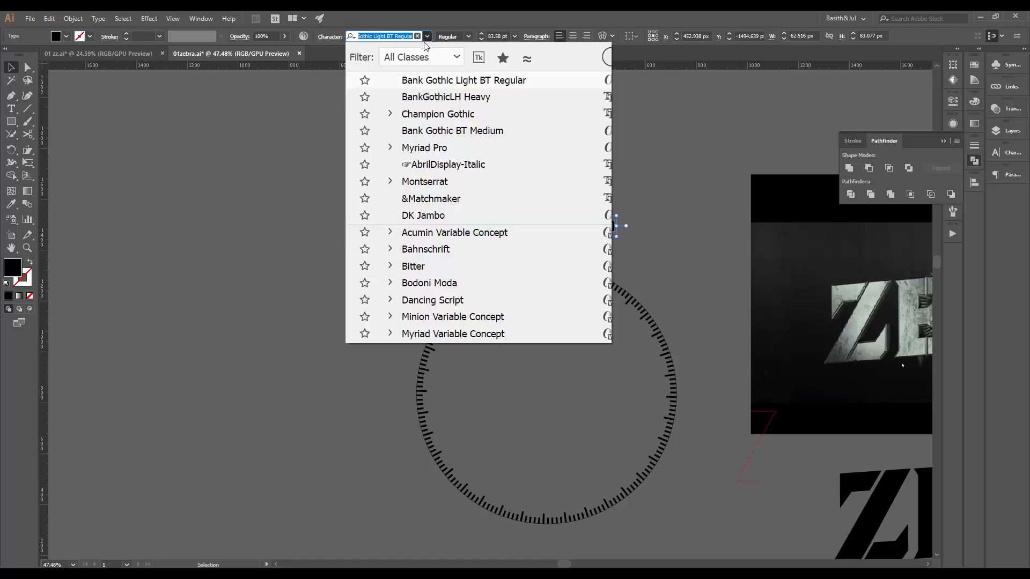
click(435, 99)
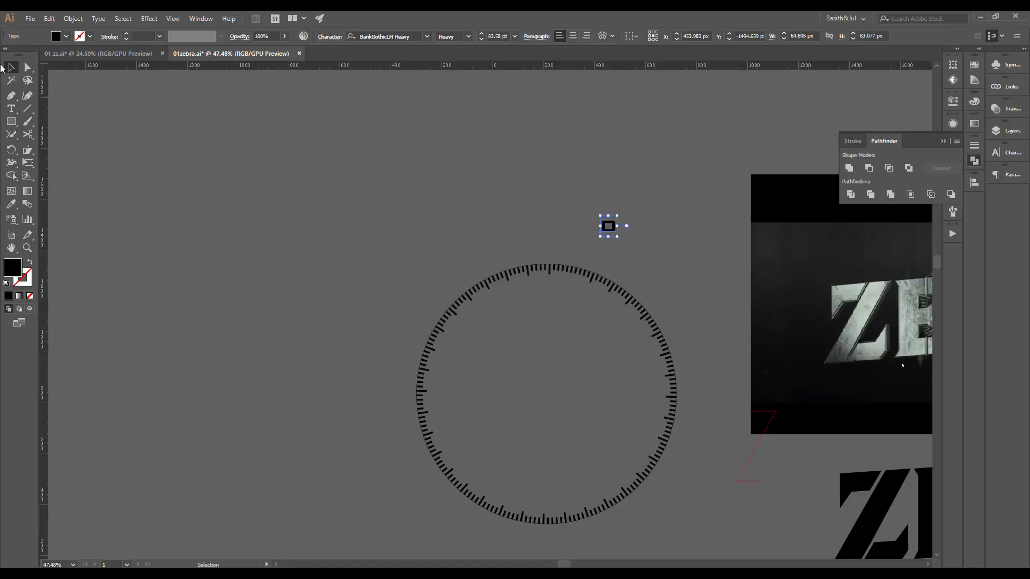
Move the numeral 0 above the dial's topmost long tick, reduce it to about 65 pt and centre it there
click(617, 243)
drag(611, 231, 529, 246)
ctrl+click(560, 254)
drag(447, 301, 598, 274)
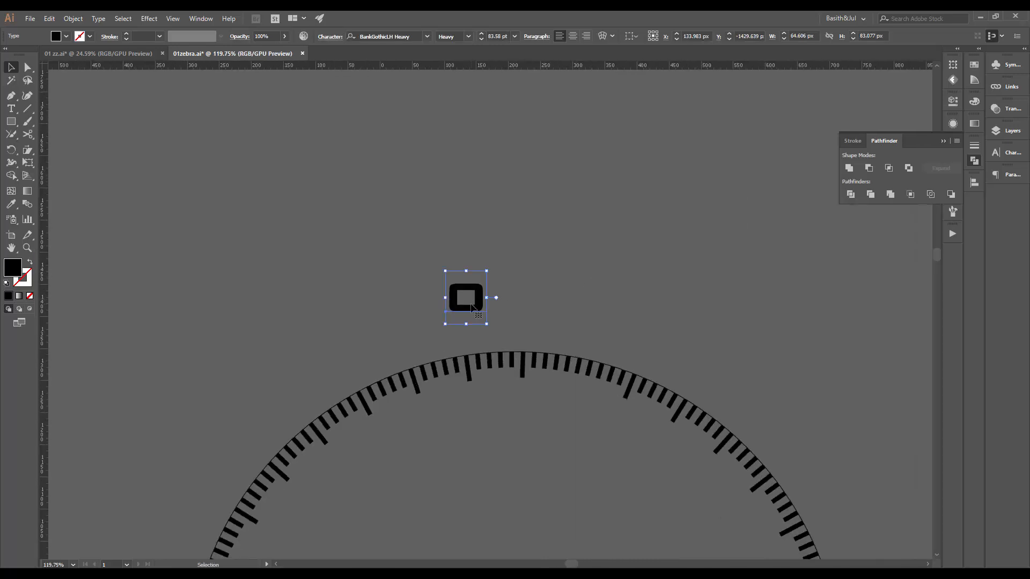
drag(472, 303, 539, 308)
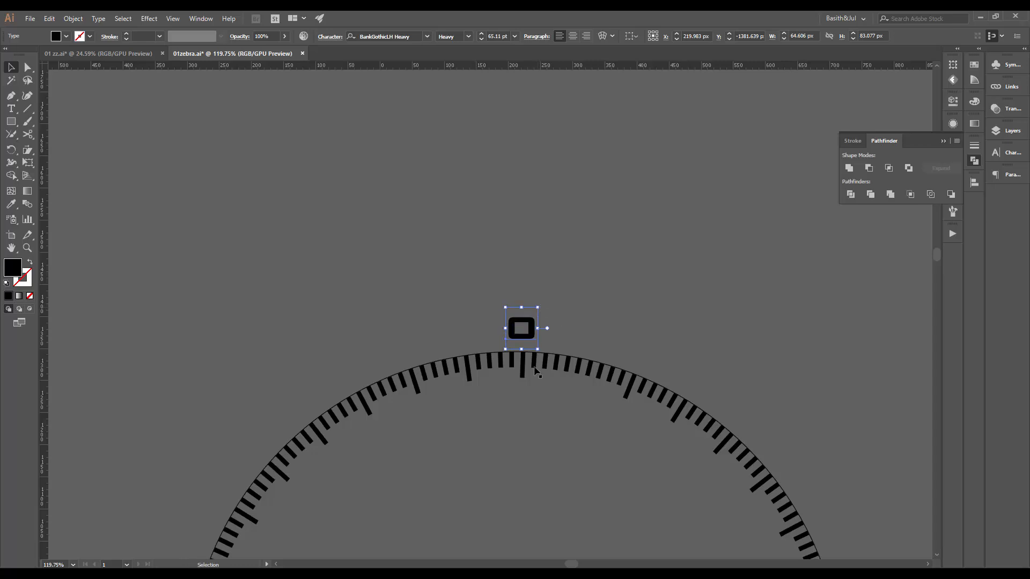
mouse_move(518, 347)
mouse_down()
mouse_move(604, 321)
mouse_move(528, 333)
mouse_up()
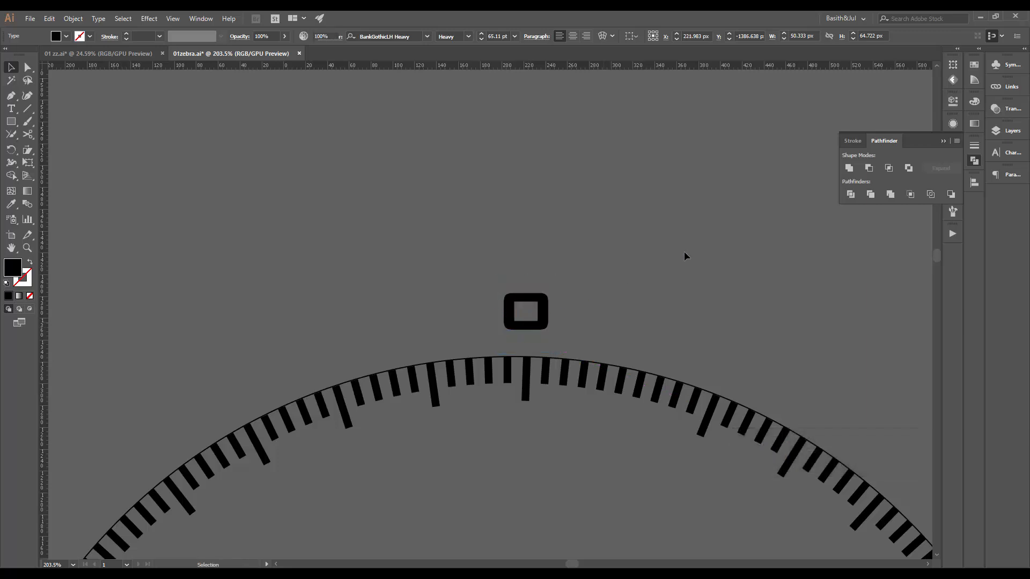
Select the numeral 0 above the dial and switch the artwork to outline view
drag(685, 251, 322, 354)
drag(650, 323, 612, 232)
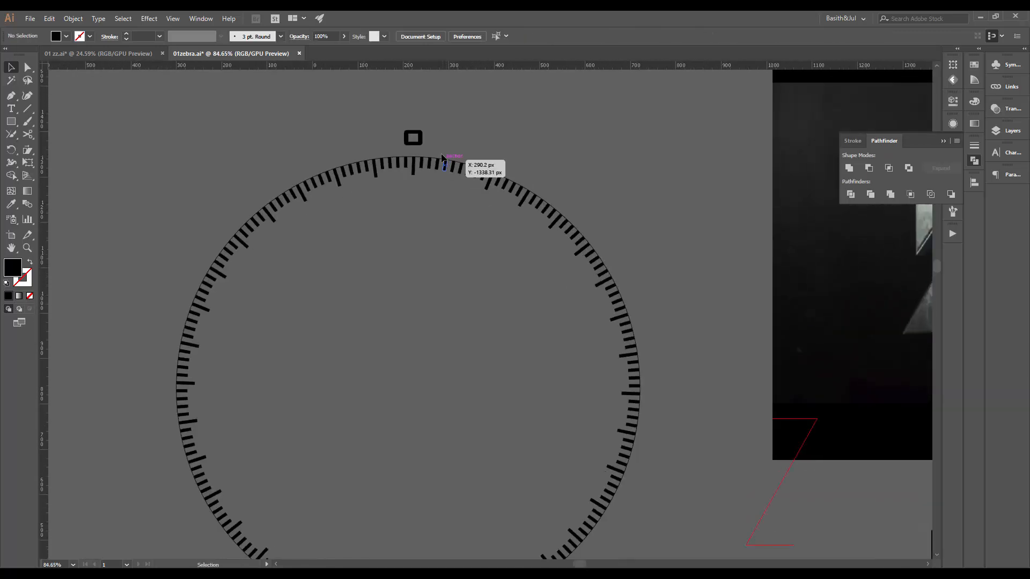
click(413, 139)
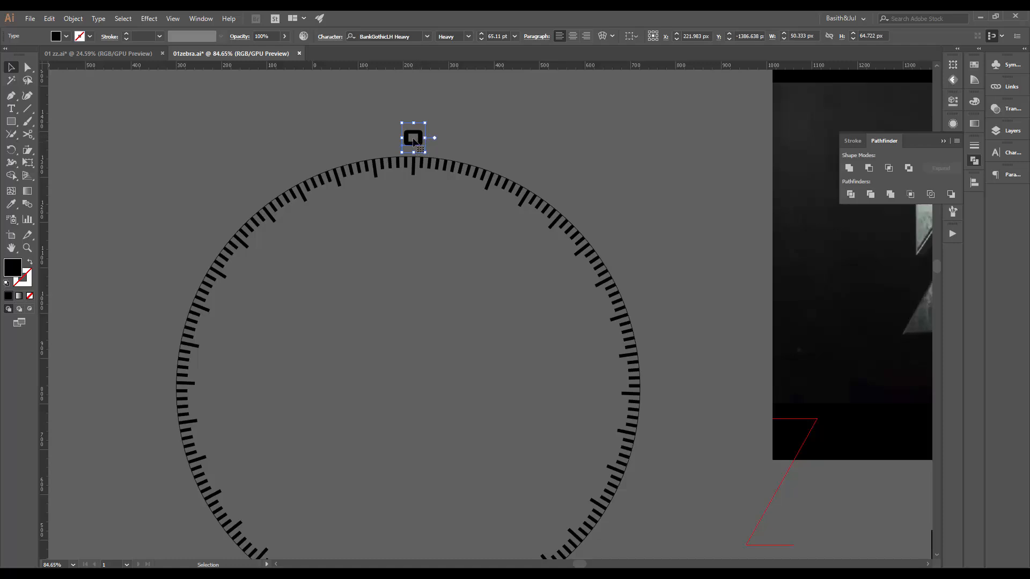
key(ctrl+y)
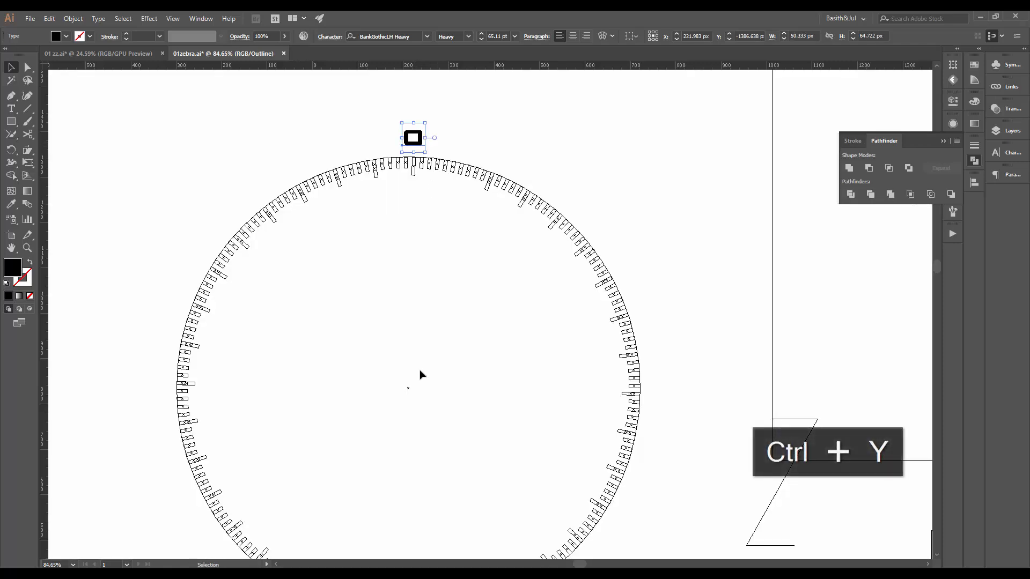
Try to create a copy of the numeral 0 rotated 36° about the dial's centre
key(r)
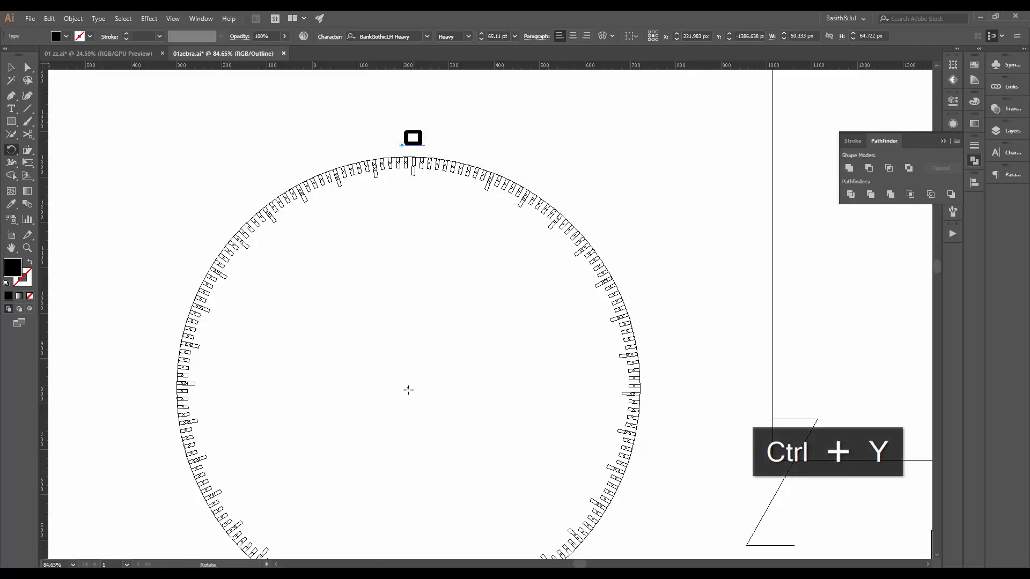
alt+click(408, 387)
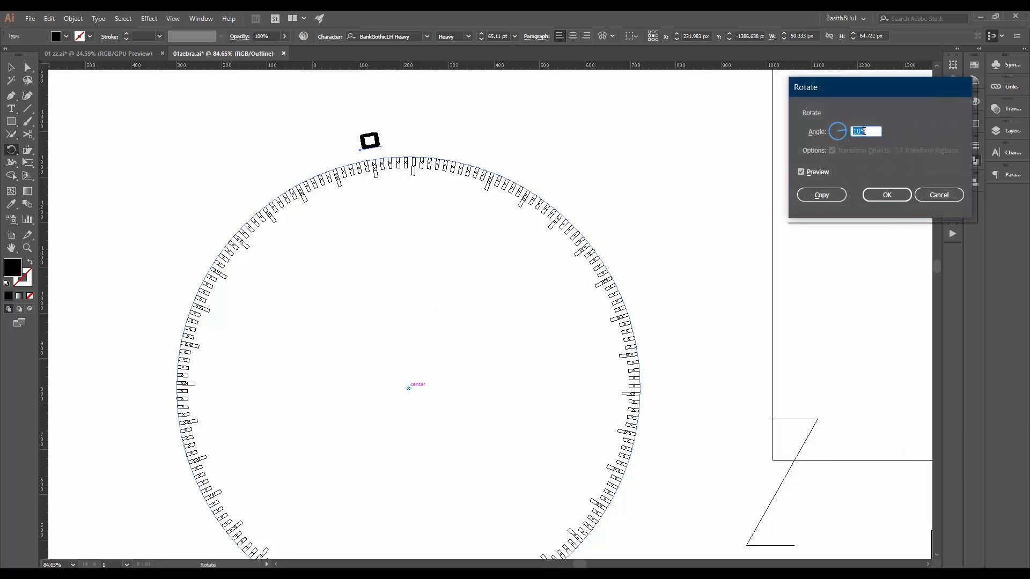
key(Down)
key(Down)
key(Down)
key(Down)
key(Down)
key(Down)
key(Down)
key(Down)
key(Down)
key(Down)
key(Down)
key(Down)
key(Down)
key(Down)
key(Down)
key(Down)
key(Down)
key(Down)
key(Down)
key(Down)
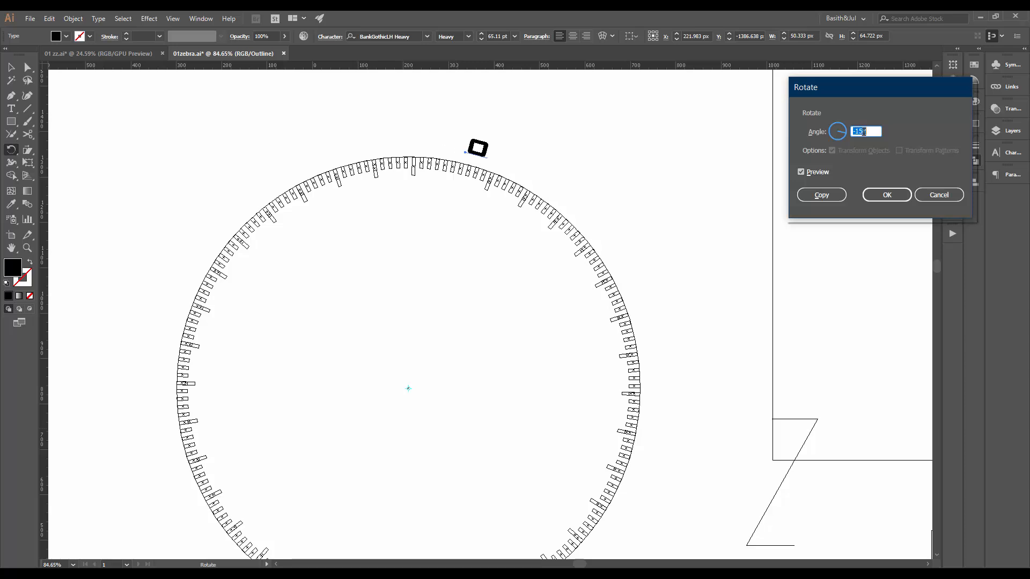
key(Down)
key(Down)
key(Down)
key(Down)
key(Down)
key(Down)
key(Down)
key(Down)
key(Down)
key(Down)
key(Down)
key(Down)
key(Down)
key(Down)
key(Down)
key(Down)
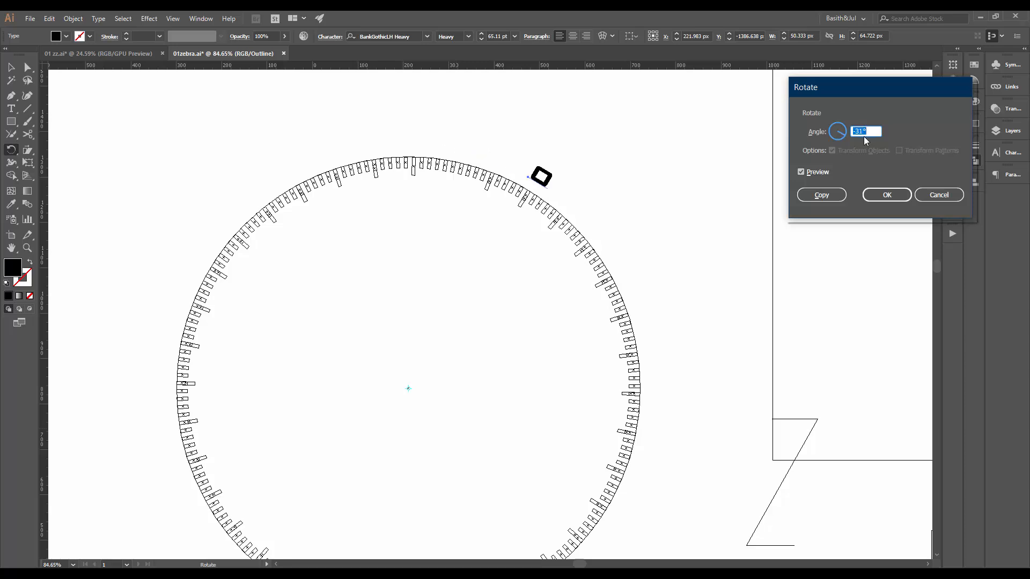
key(Down)
key(Down)
key(Down)
key(Up)
key(Up)
key(Up)
key(Up)
key(Up)
key(Up)
key(Up)
key(Up)
key(Up)
key(Up)
key(Up)
key(Up)
key(Up)
key(Up)
key(Up)
key(Up)
key(Up)
key(Up)
key(Up)
key(Up)
key(Up)
key(Up)
key(Up)
key(Up)
key(Up)
key(Up)
key(Up)
key(Up)
key(Up)
key(Up)
key(Up)
key(Up)
key(Up)
key(Up)
key(Up)
key(Up)
key(Up)
key(Up)
key(Up)
key(Up)
key(Up)
key(Up)
key(Up)
key(Up)
key(Up)
key(Up)
key(Up)
key(Up)
key(Down)
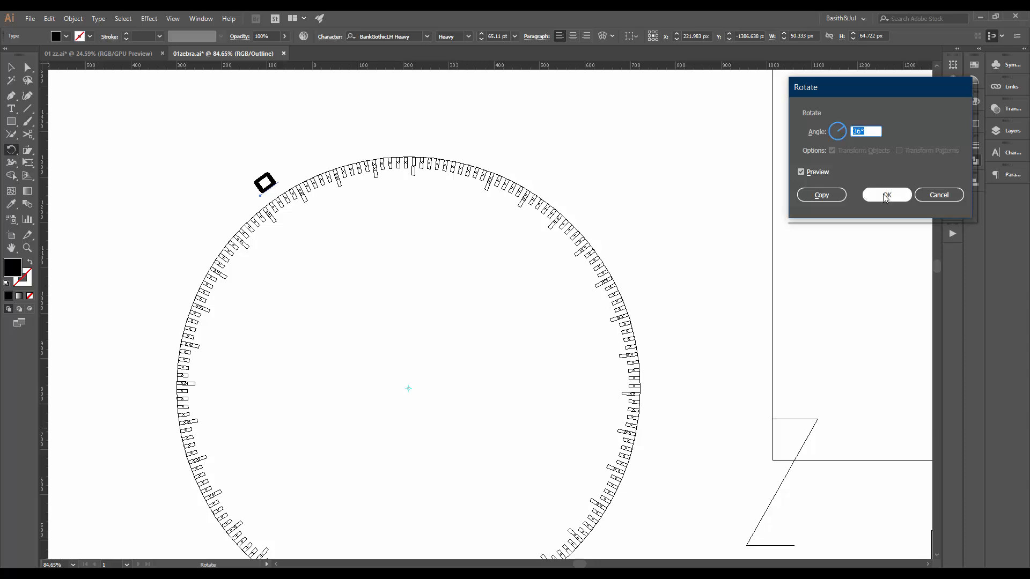
click(822, 194)
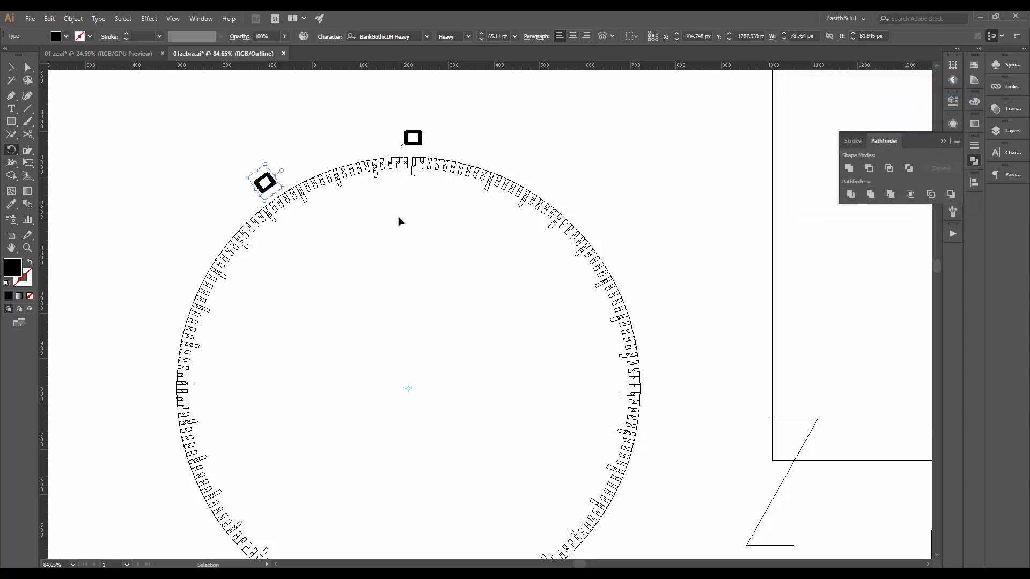
Undo the last rotated copy of the numeral 0, leaving only the one above the dial's topmost long tick
key(r)
key(v)
key(ctrl+z)
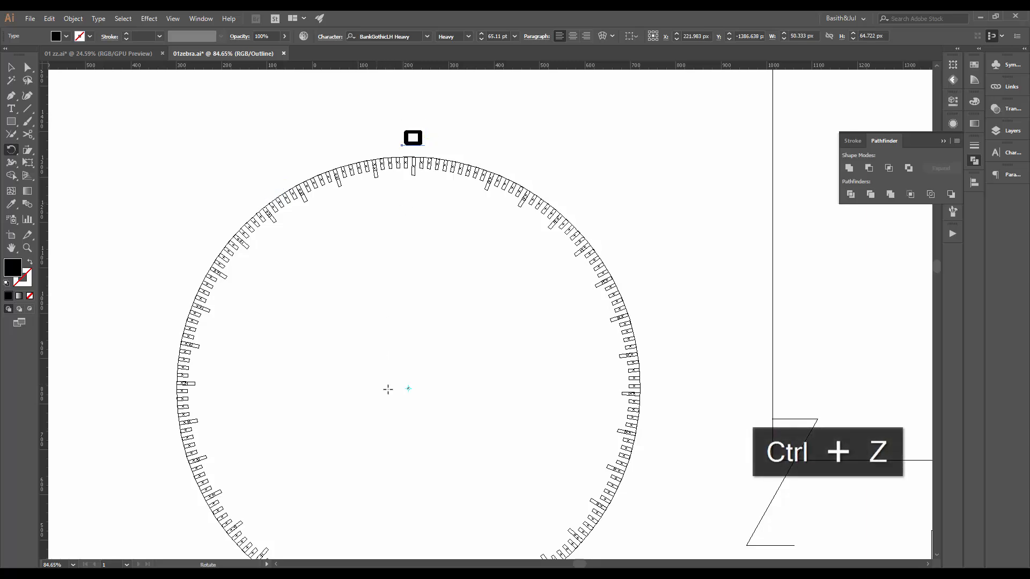
Try to rotate the numeral 0 by 20° about the dial's centre
alt+click(409, 387)
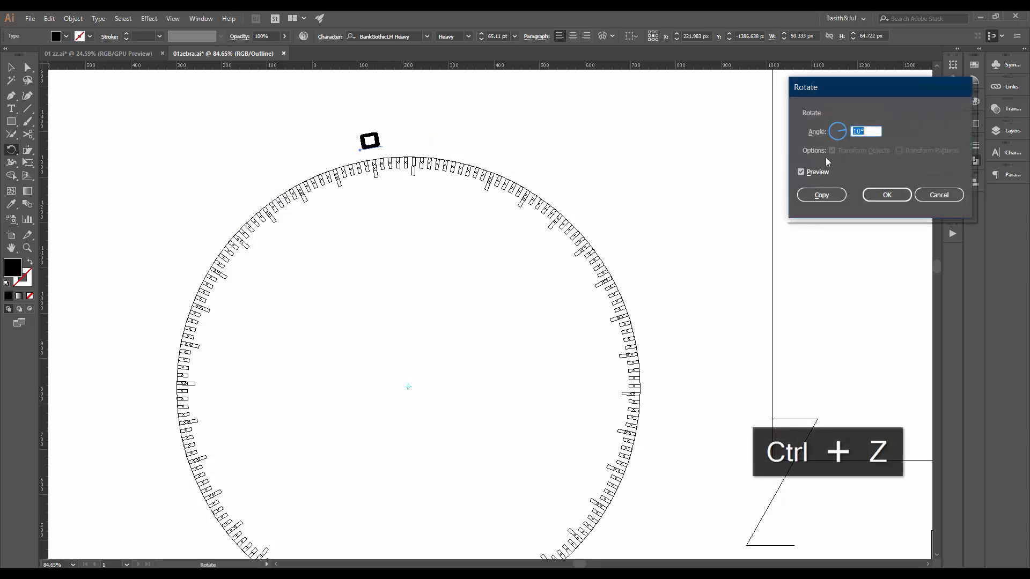
key(Up)
key(Up)
key(Up)
key(Up)
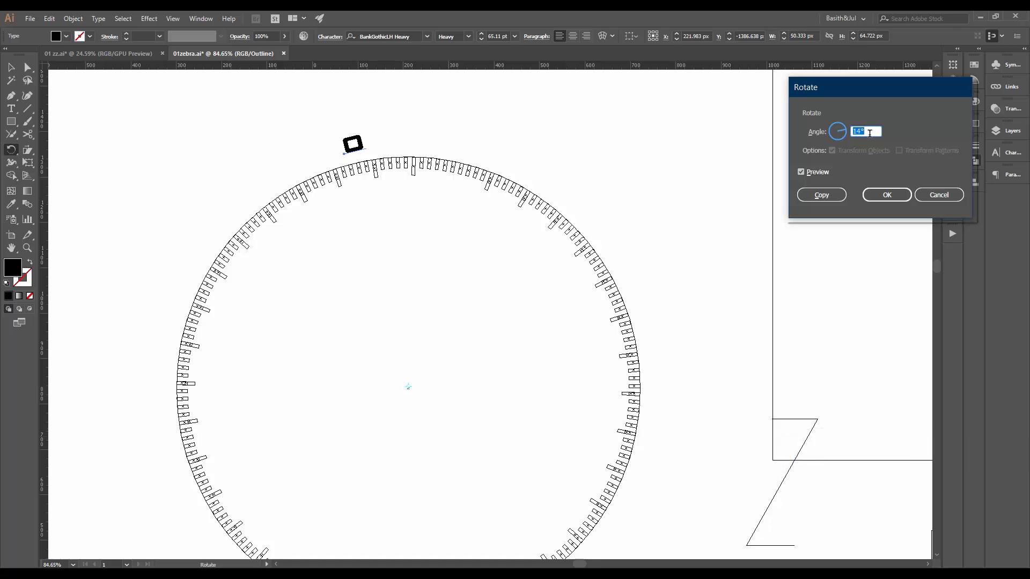
key(Up)
key(Up)
key(Up)
key(Up)
key(Up)
key(Up)
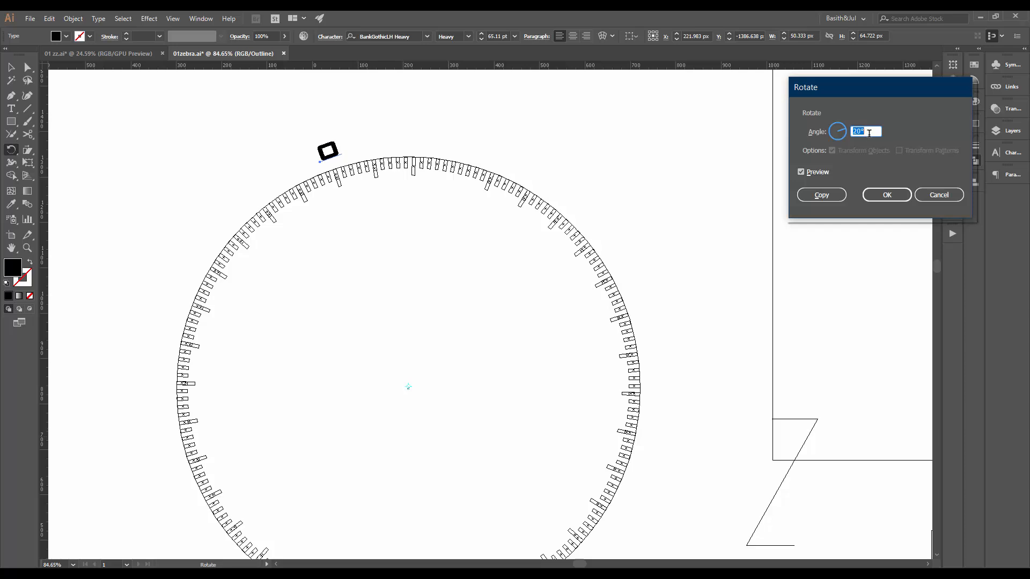
click(888, 206)
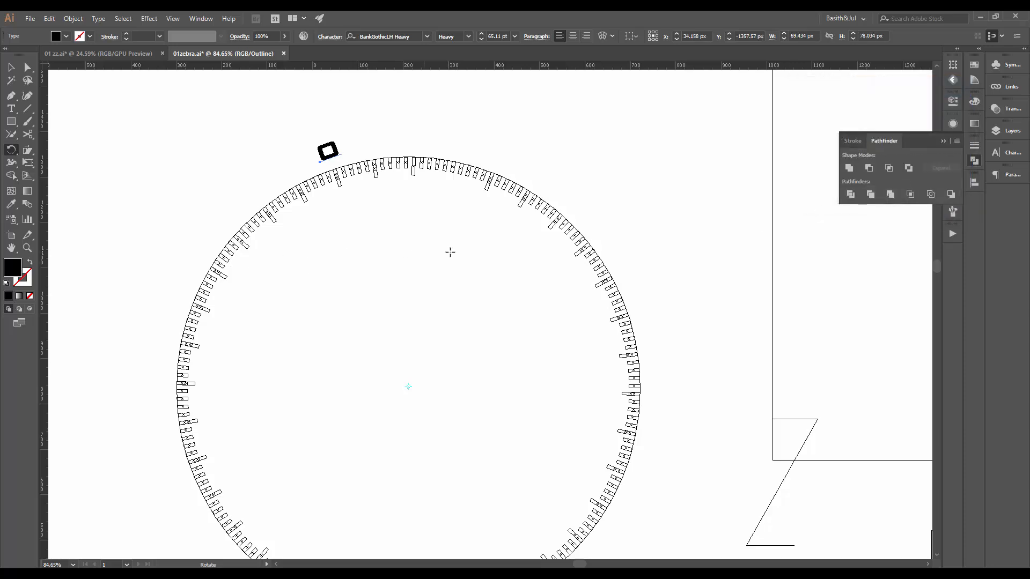
key(ctrl+z)
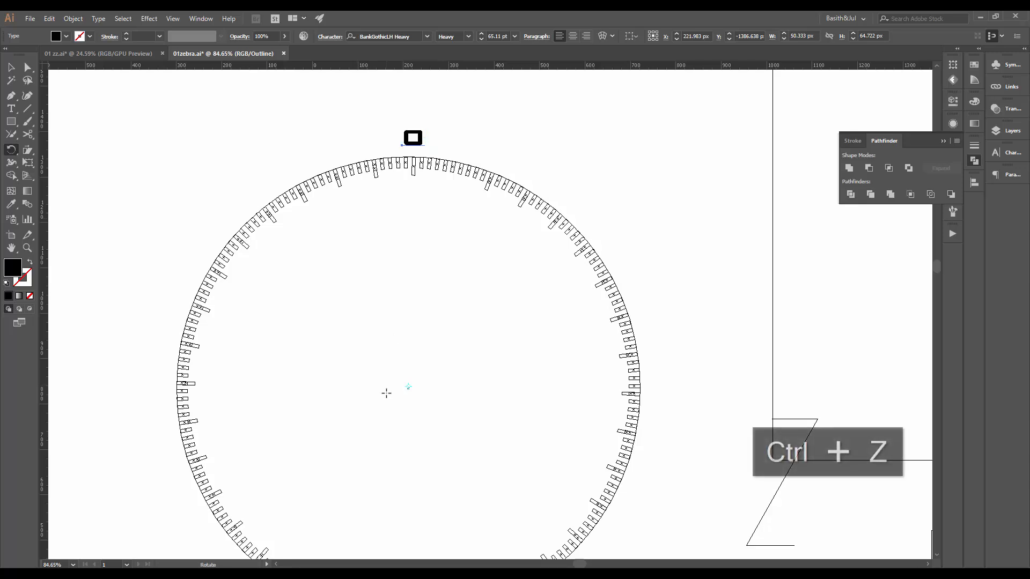
alt+click(409, 386)
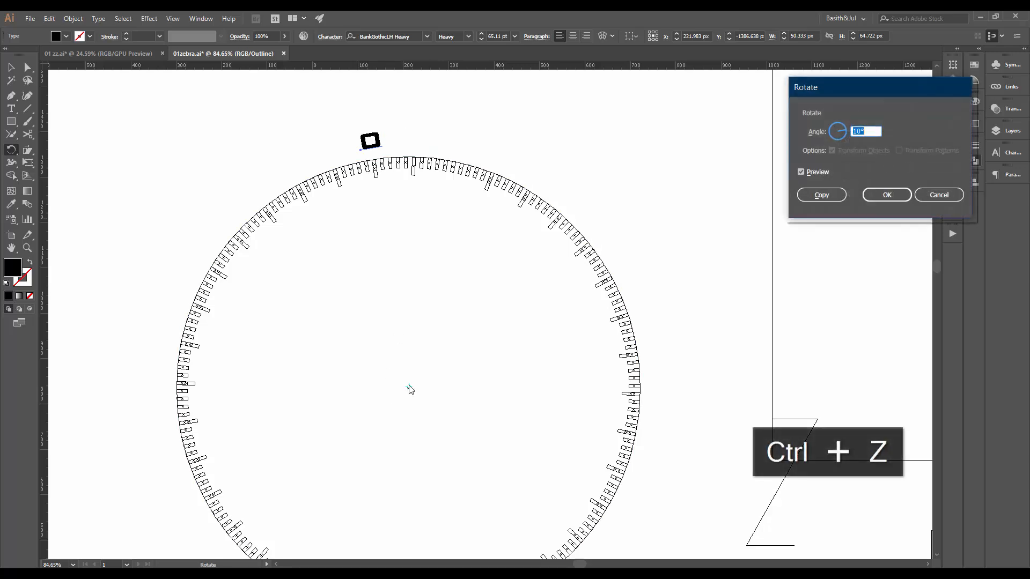
click(937, 195)
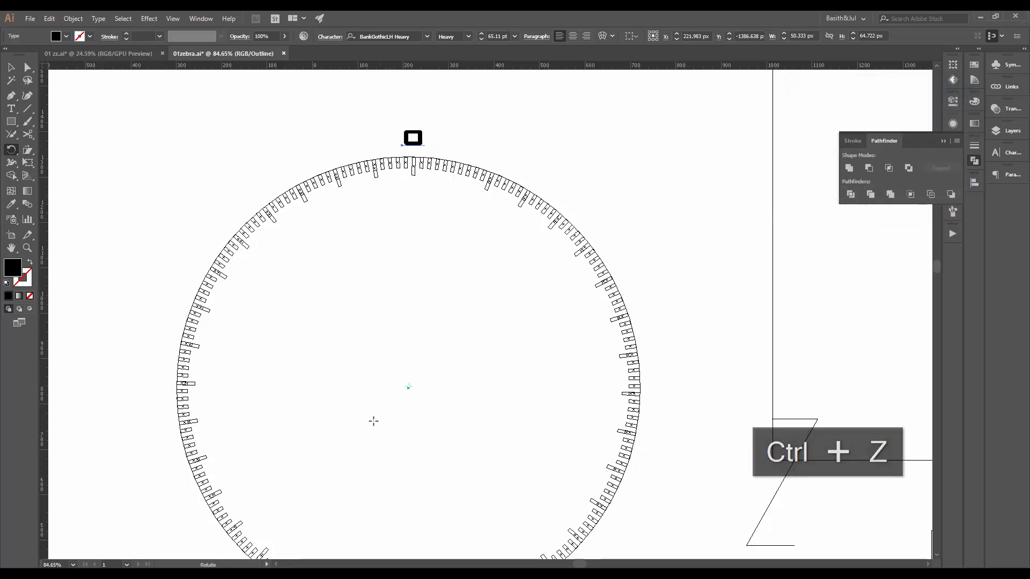
Copy the numeral 0 rotated 10° about the dial's centre and repeat the copy all the way around the dial
alt+click(409, 388)
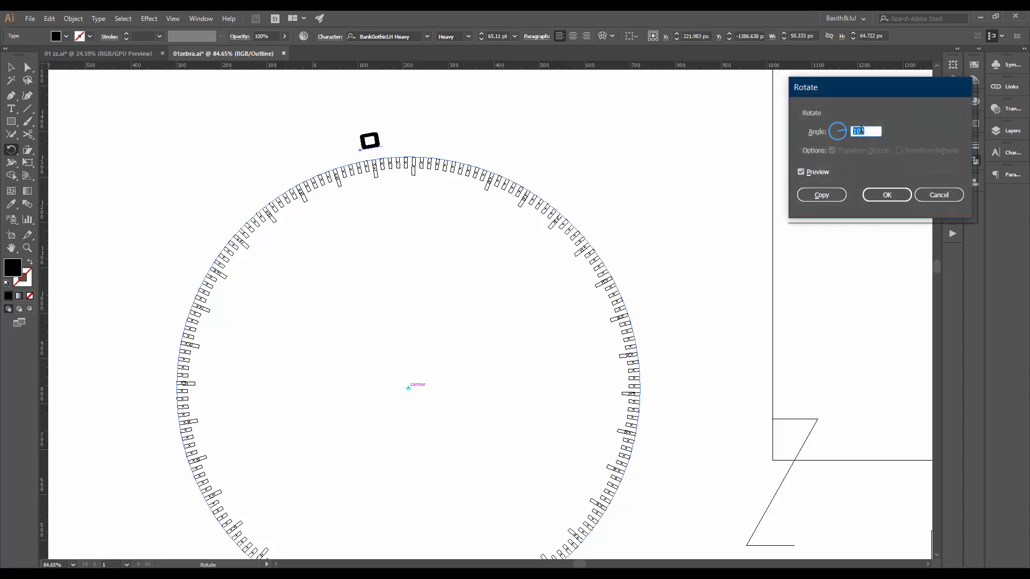
click(812, 196)
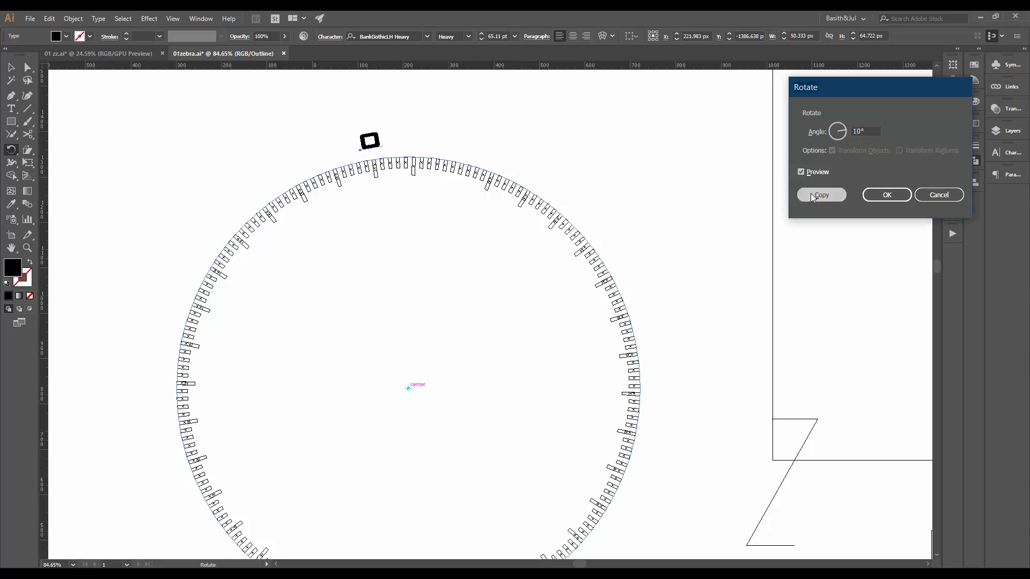
key(ctrl+d)
key(ctrl+d)
key(ctrl+d)
key(ctrl+d)
key(ctrl+d)
key(ctrl+d)
key(ctrl+d)
key(ctrl+d)
key(ctrl+d)
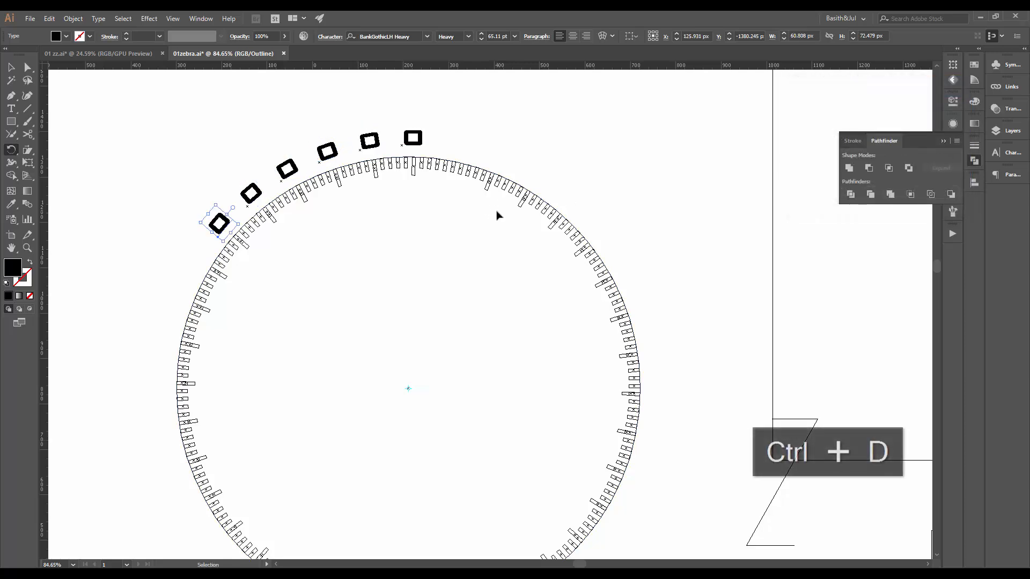
key(ctrl+d)
key(ctrl+d)
key(ctrl+d)
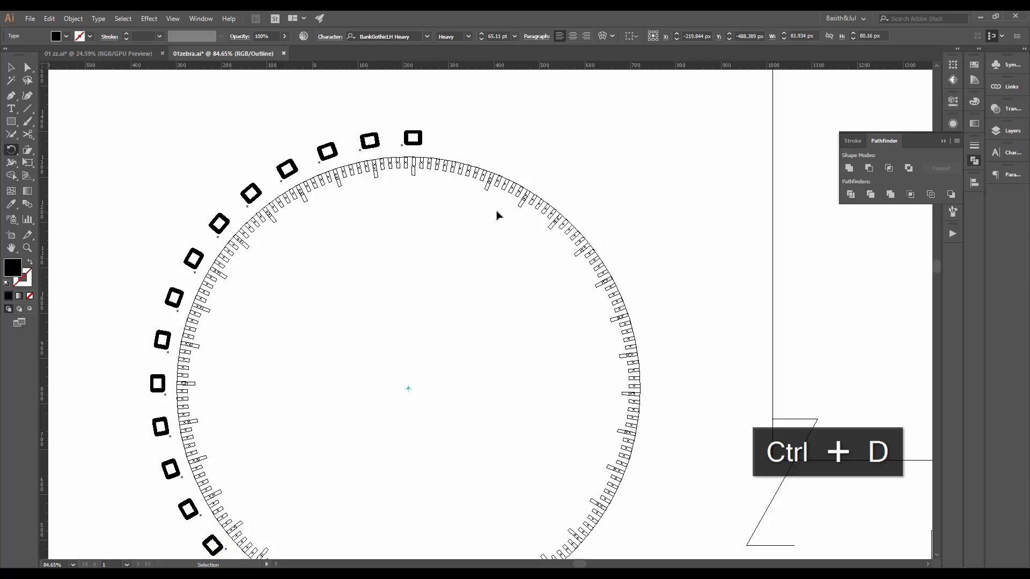
key(ctrl+d)
key(ctrl+d)
key(ctrl+d)
key(ctrl+d)
key(ctrl+d)
key(ctrl+d)
key(ctrl+d)
key(ctrl+d)
key(ctrl+d)
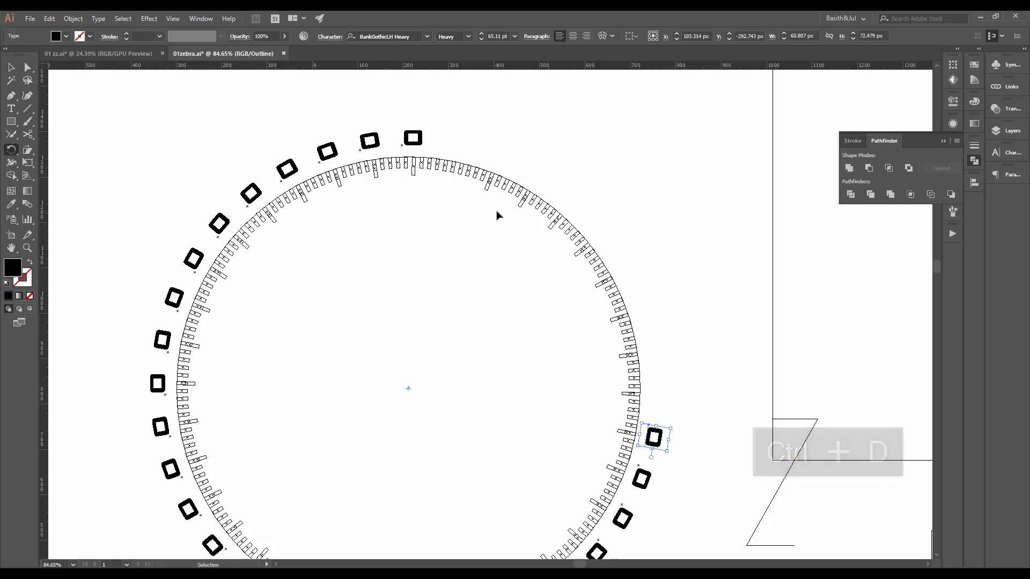
key(ctrl+d)
key(ctrl+d)
key(ctrl+d)
key(ctrl+d)
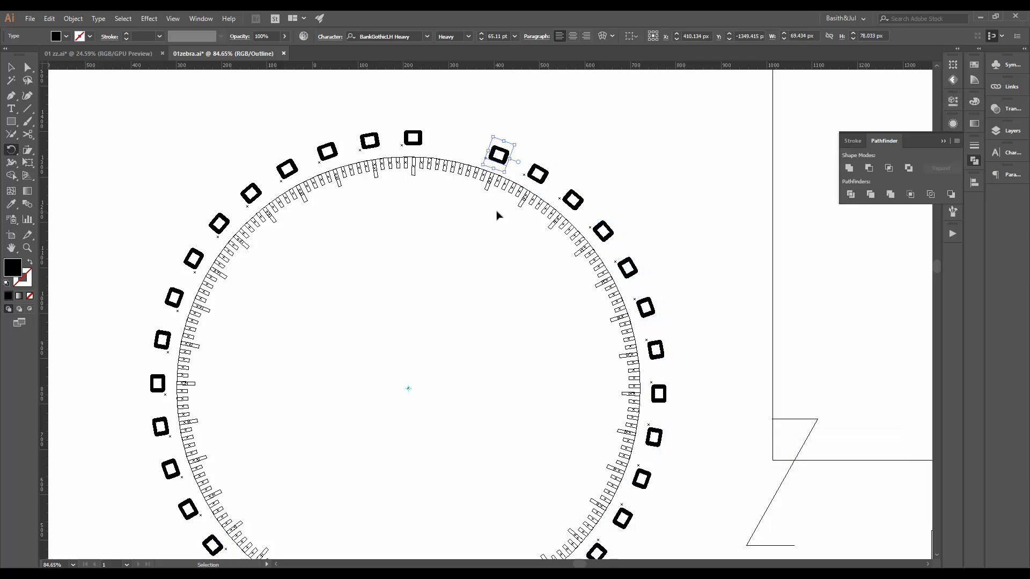
Switch the artwork from outline view back to preview and check the ring of numerals around the dial
drag(536, 198, 453, 230)
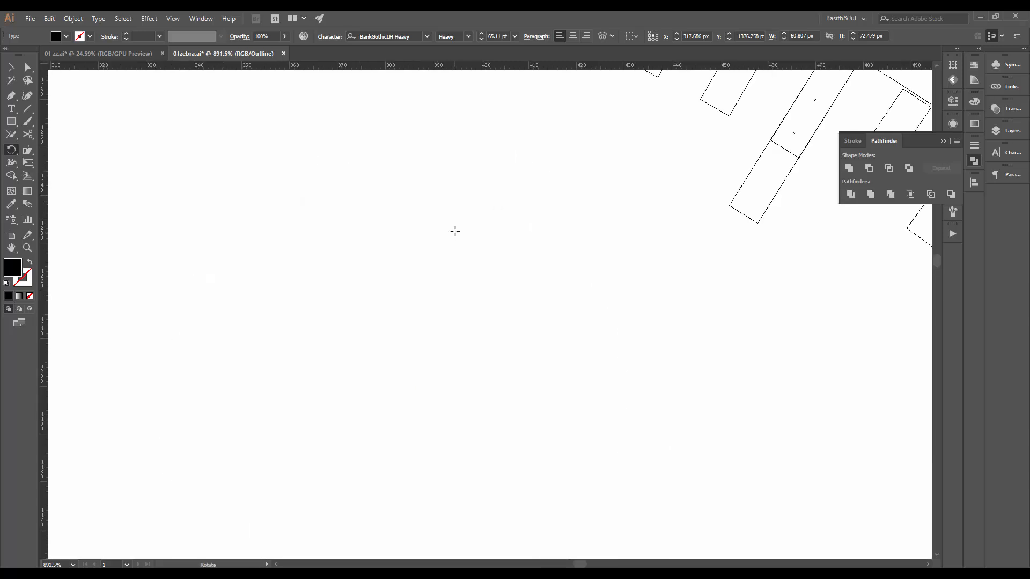
key(ctrl+y)
key(ctrl+0)
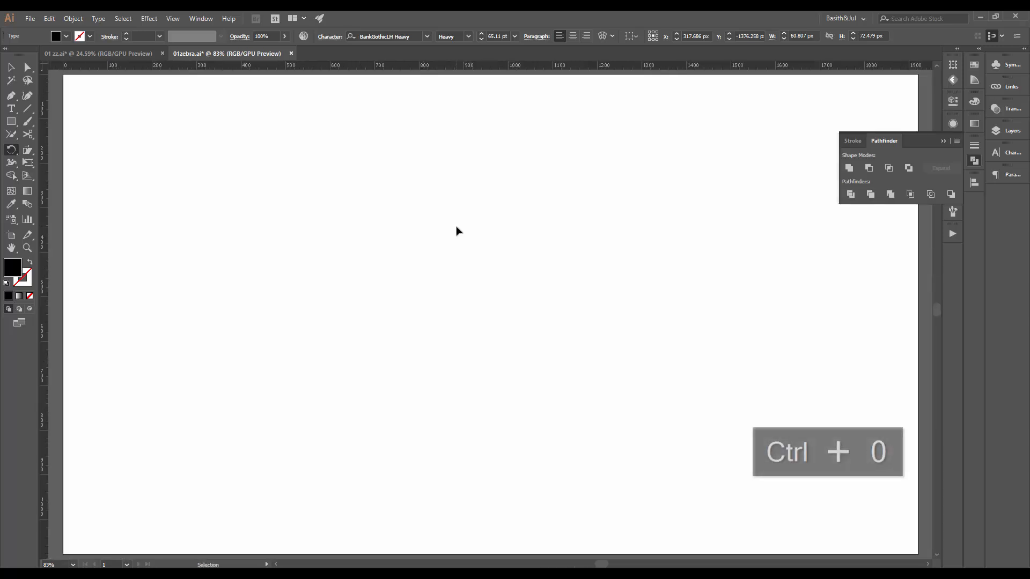
drag(536, 190, 320, 287)
drag(459, 338, 445, 401)
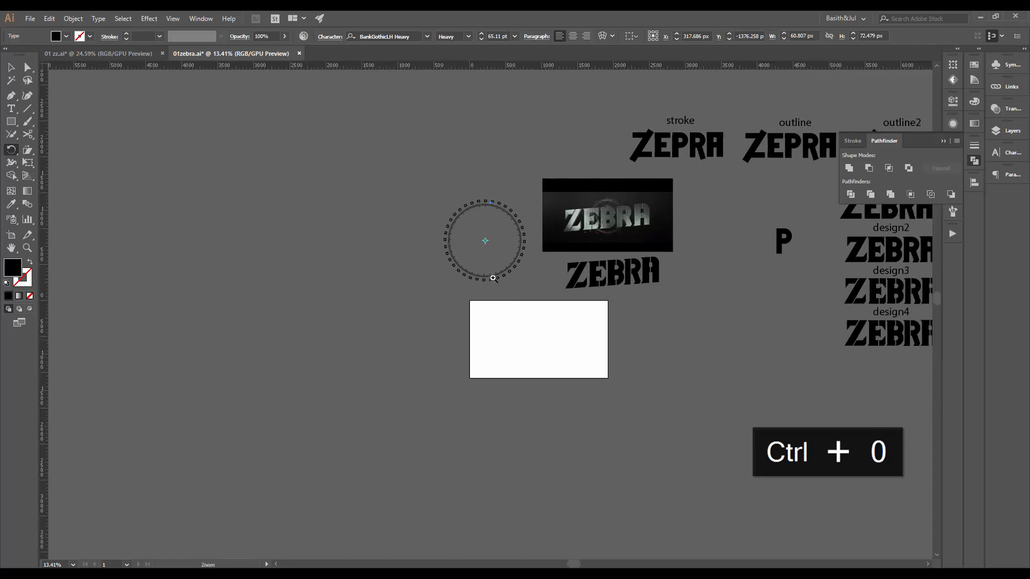
scroll(493, 278, up, 5)
drag(601, 347, 561, 259)
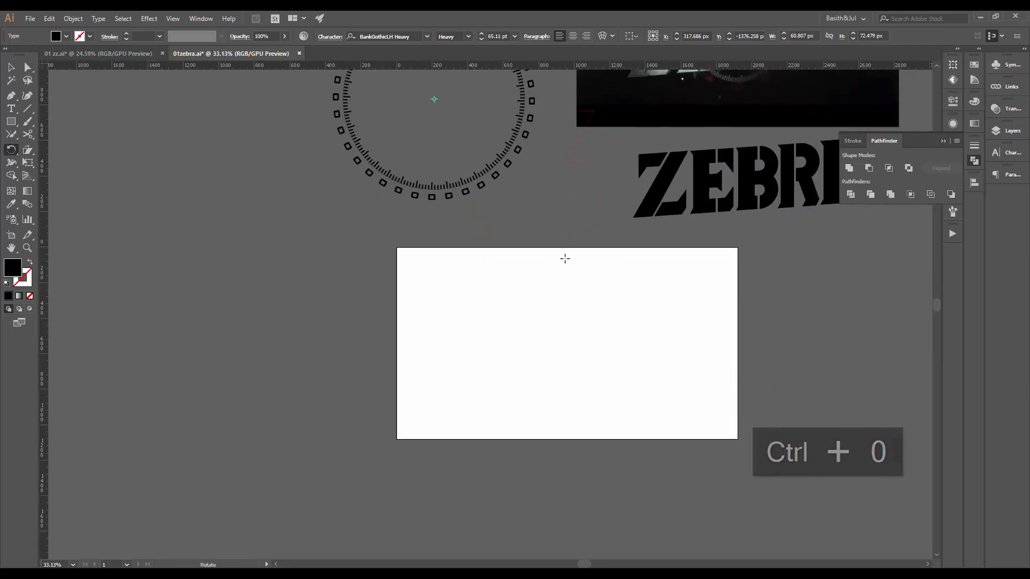
scroll(529, 321, up, 4)
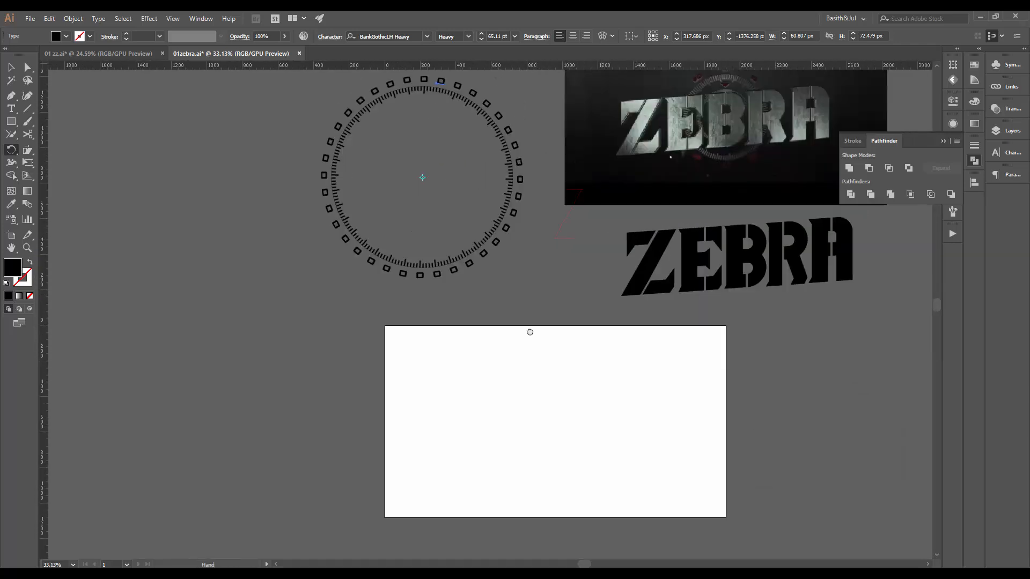
key(ctrl+y)
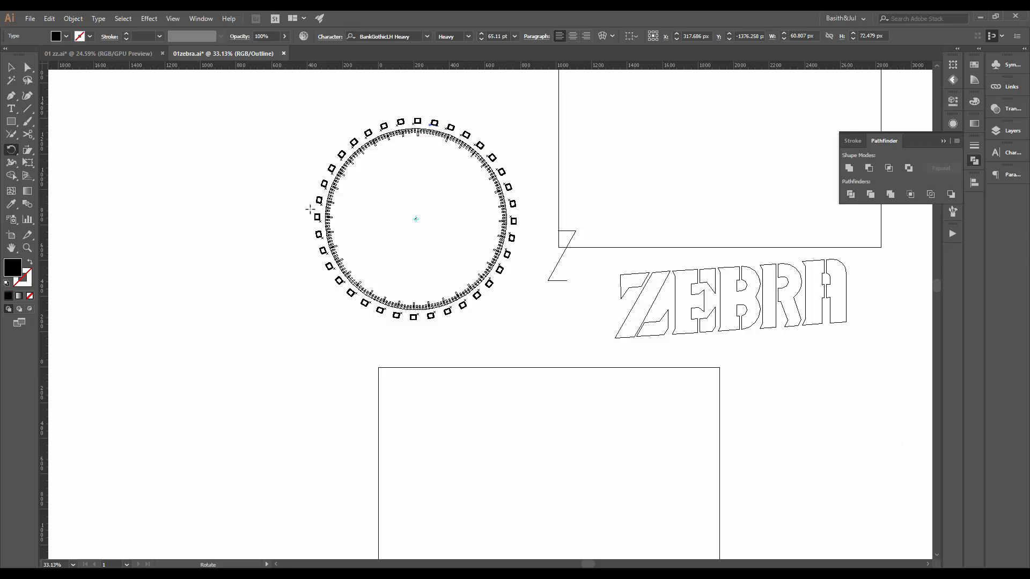
drag(399, 191, 548, 240)
drag(392, 192, 554, 311)
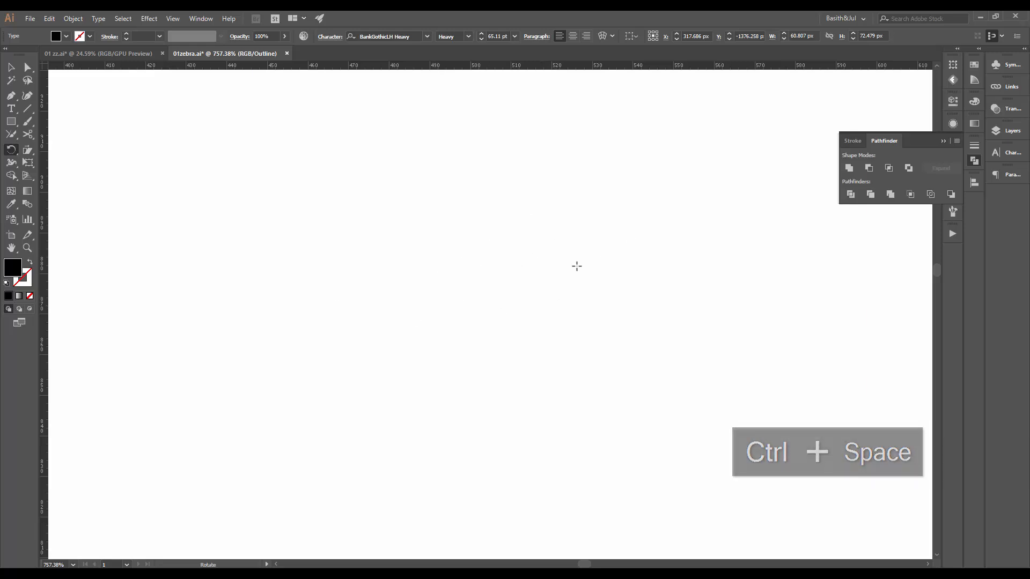
key(ctrl+0)
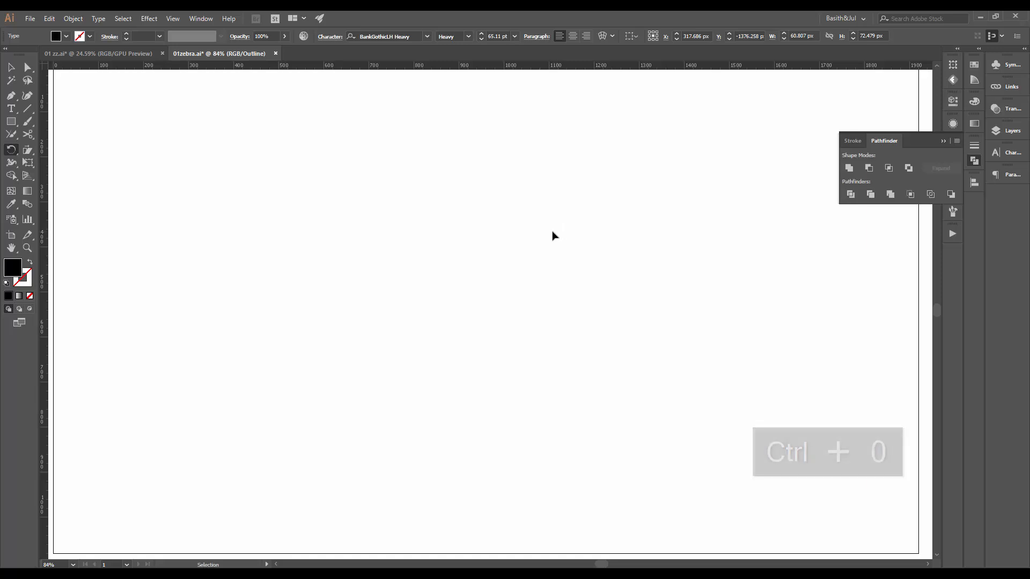
key(ctrl+y)
drag(540, 233, 504, 383)
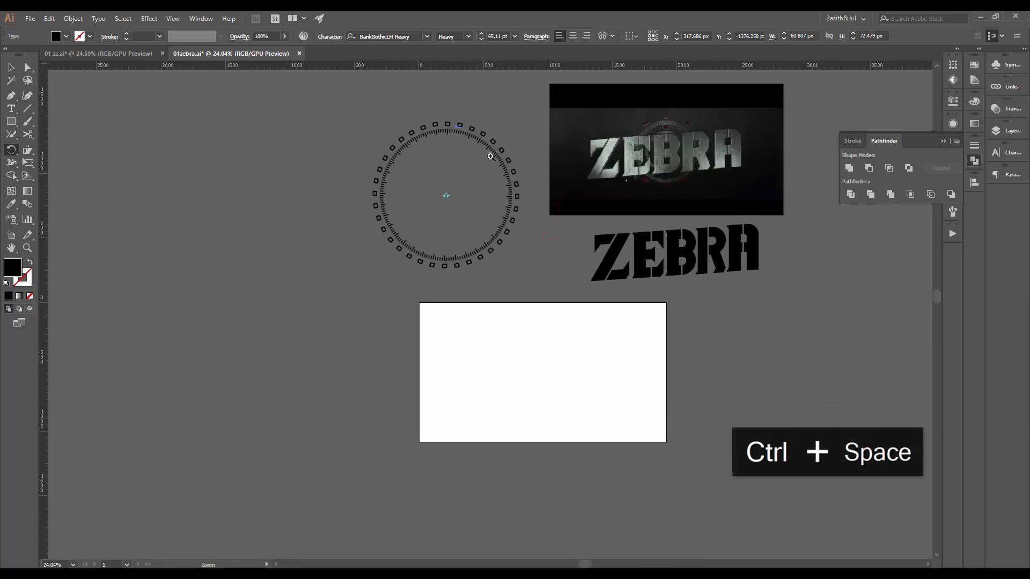
drag(492, 156, 605, 302)
drag(605, 221, 578, 217)
drag(588, 144, 583, 162)
Delete every other numeral 0 along the dial's upper-right quarter, starting with the first one clockwise from the topmost numeral
key(v)
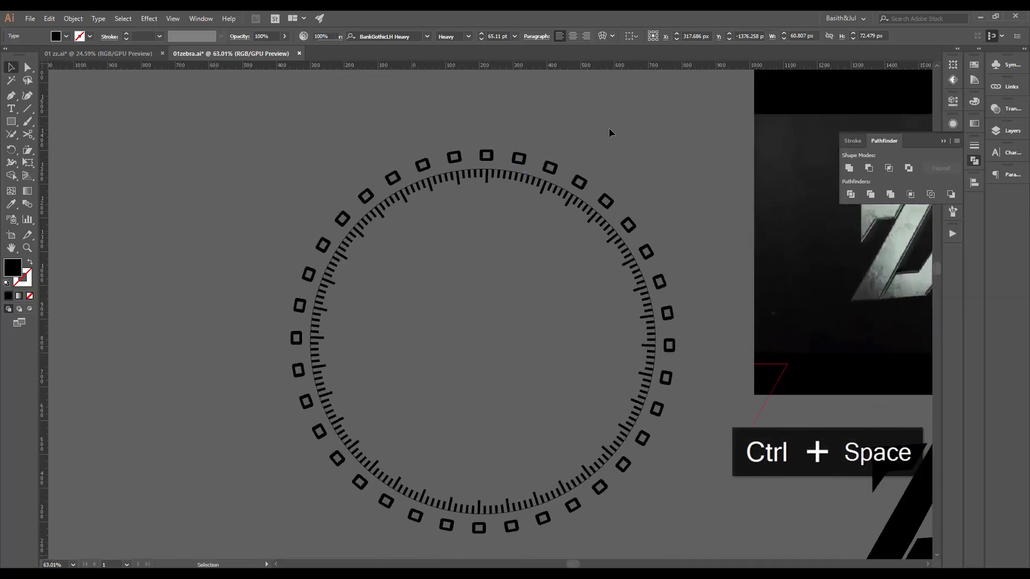
click(518, 158)
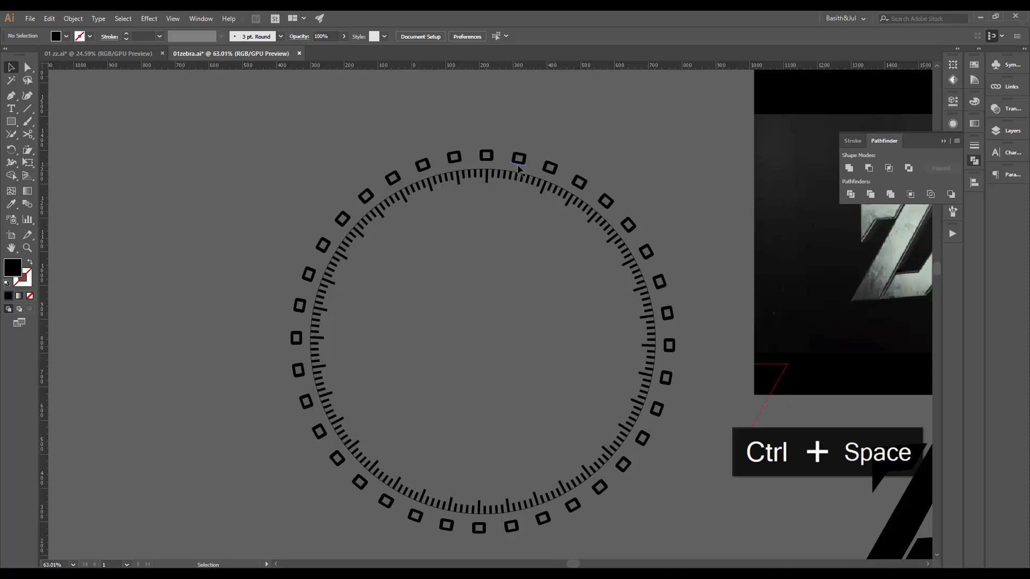
shift+click(579, 182)
shift+click(625, 226)
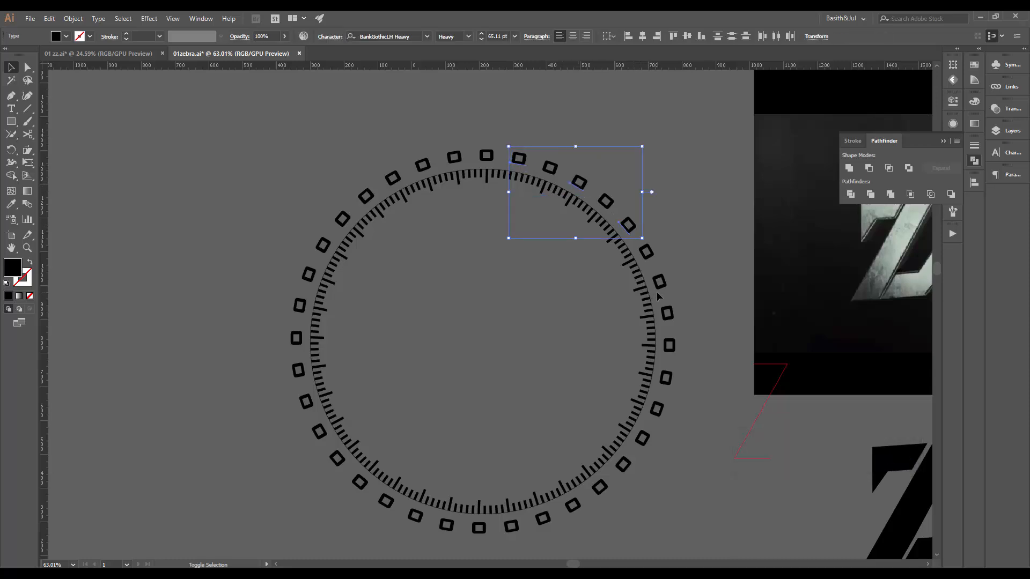
shift+click(659, 287)
shift+click(669, 346)
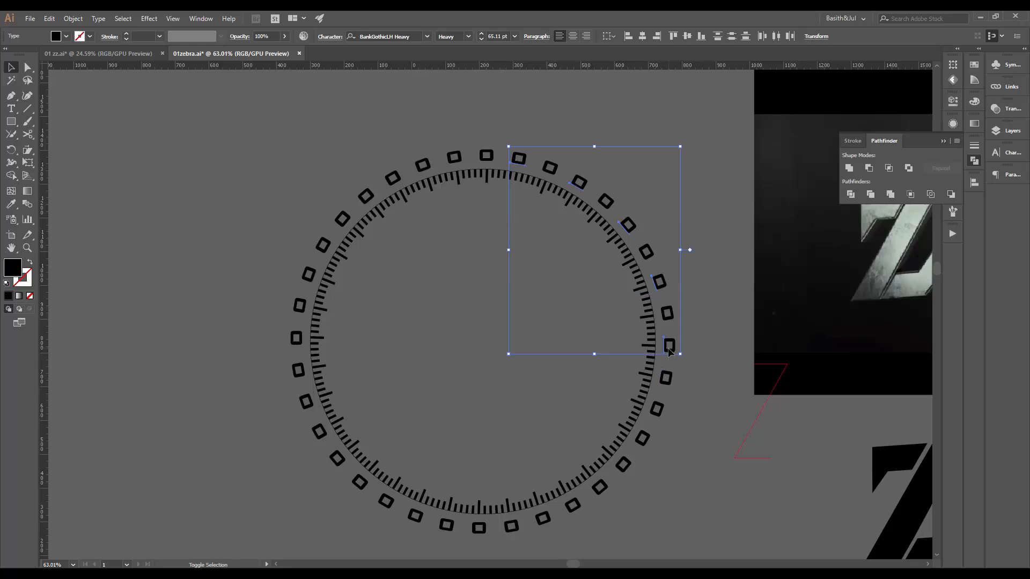
key(Delete)
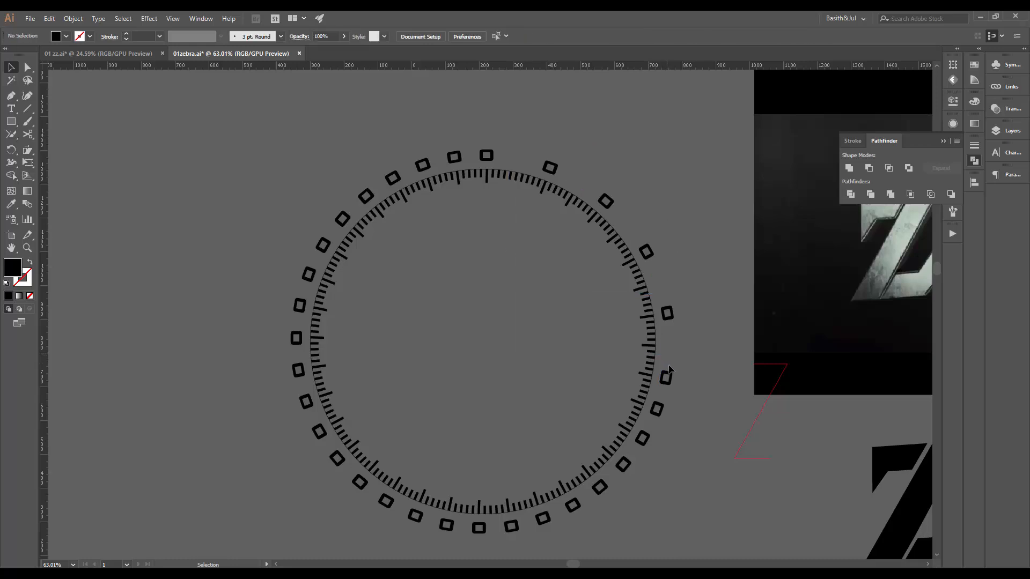
Continue deleting every other numeral 0 clockwise along the dial's lower-right quarter
drag(686, 347, 641, 299)
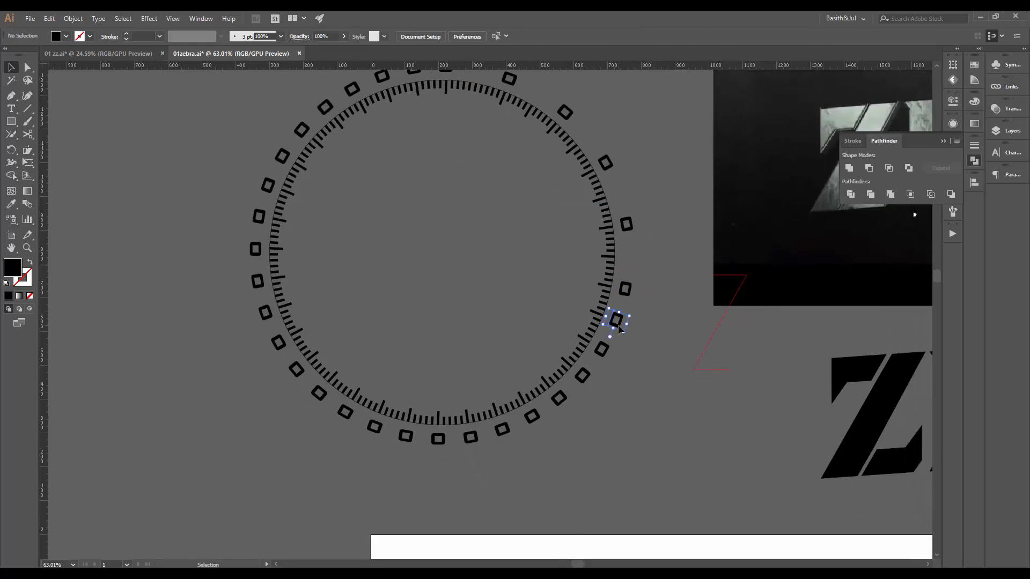
click(529, 417)
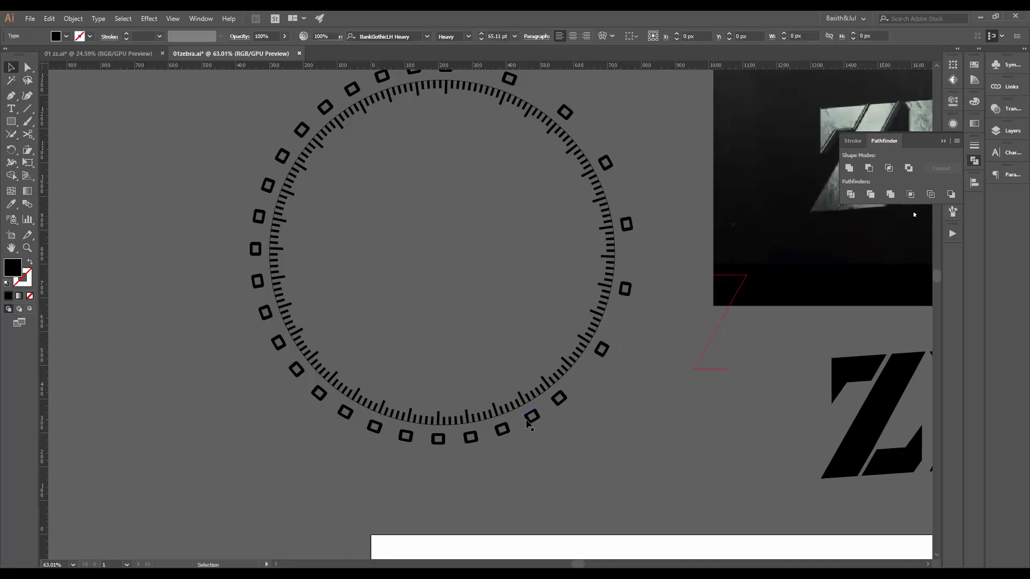
key(Delete)
click(466, 440)
key(Delete)
key(Delete)
Delete every other numeral 0 along the dial's lower-left quarter, starting with the one just past the bottom numeral
click(407, 438)
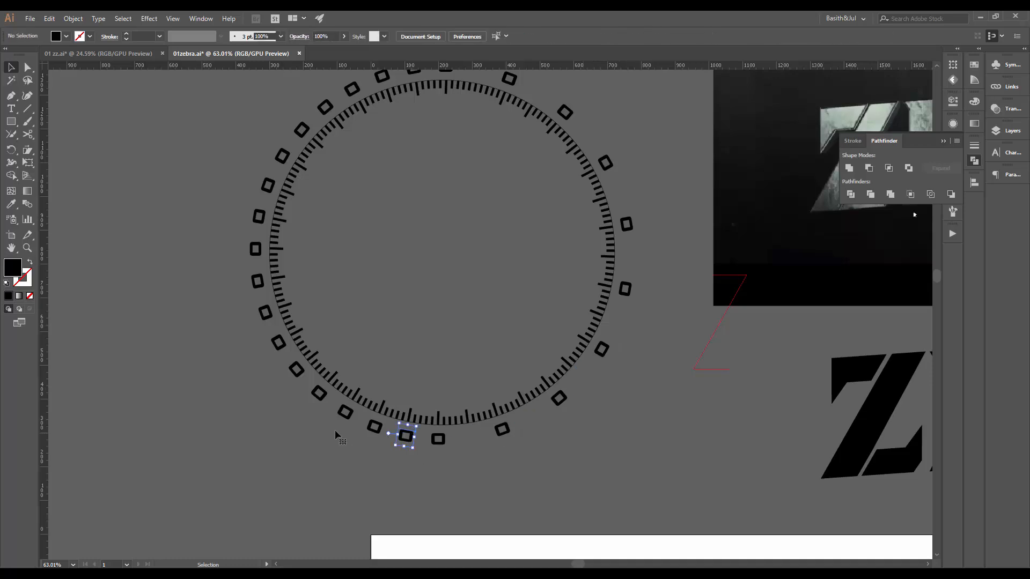
key(Delete)
click(345, 412)
key(Delete)
click(297, 370)
key(Delete)
click(266, 313)
key(Delete)
Delete every other numeral 0 from the dial's leftmost point up to the one just before the topmost numeral
click(255, 249)
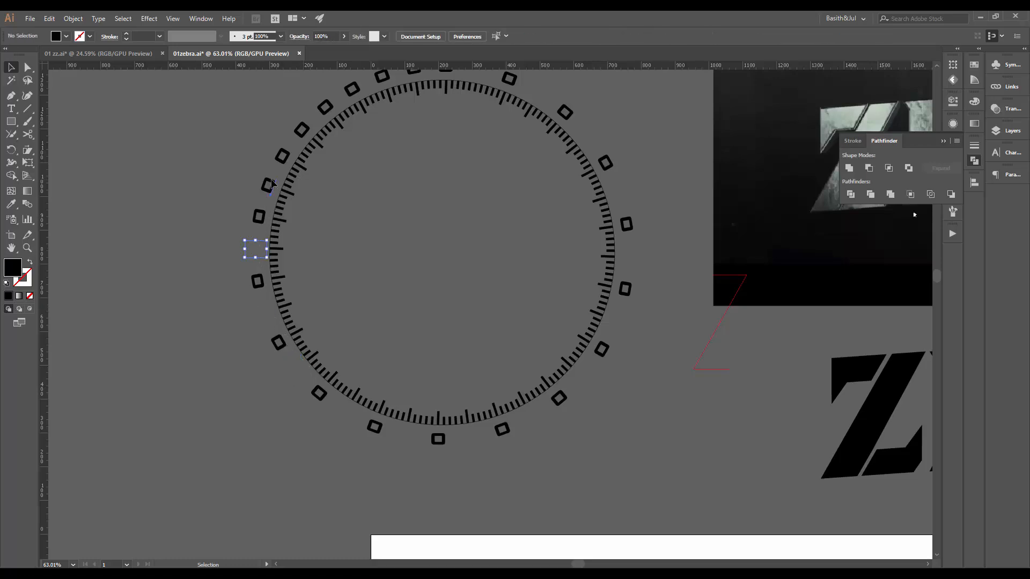
key(Delete)
click(269, 185)
key(Delete)
key(Delete)
click(352, 92)
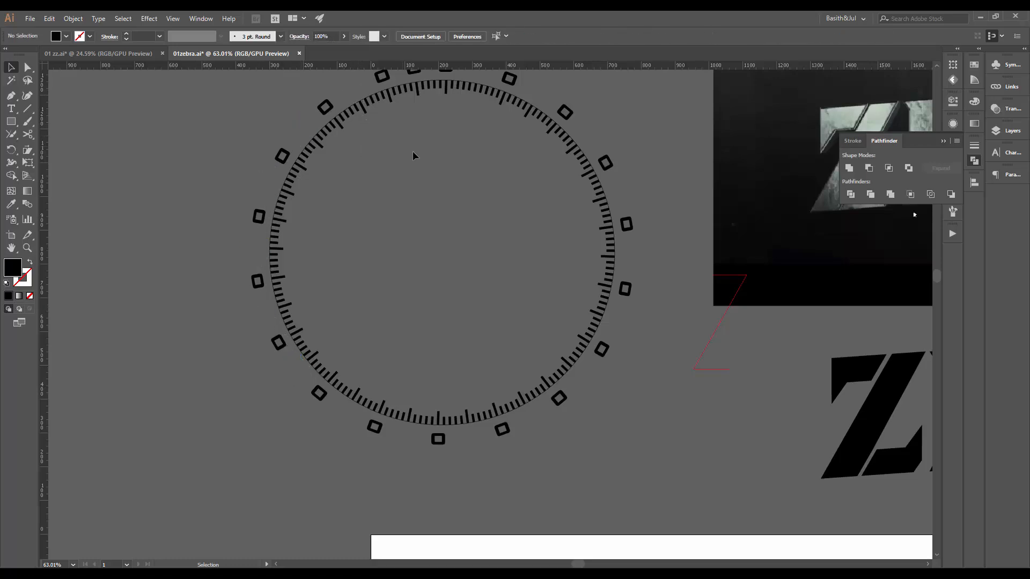
key(Delete)
drag(487, 142, 485, 248)
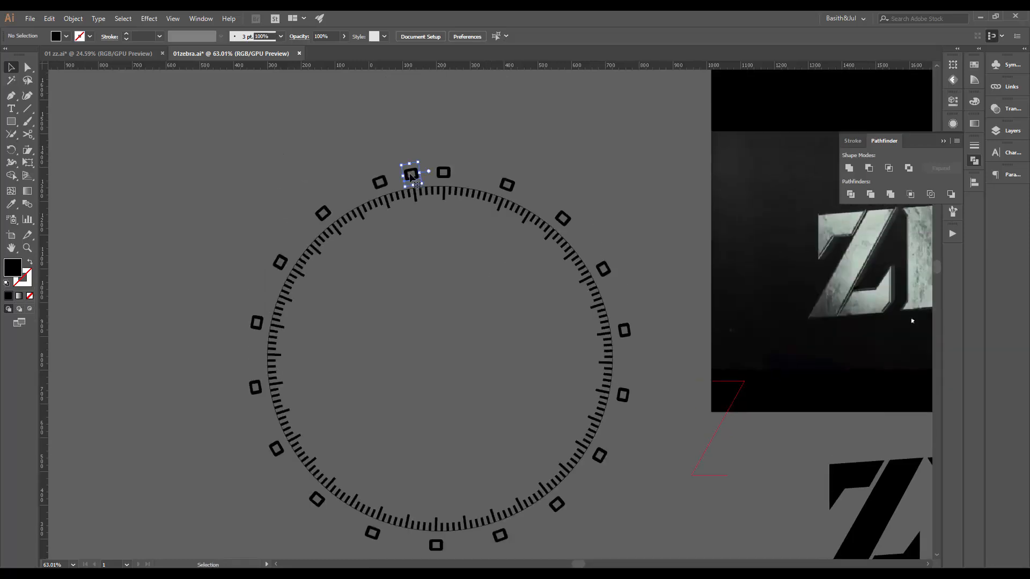
key(Delete)
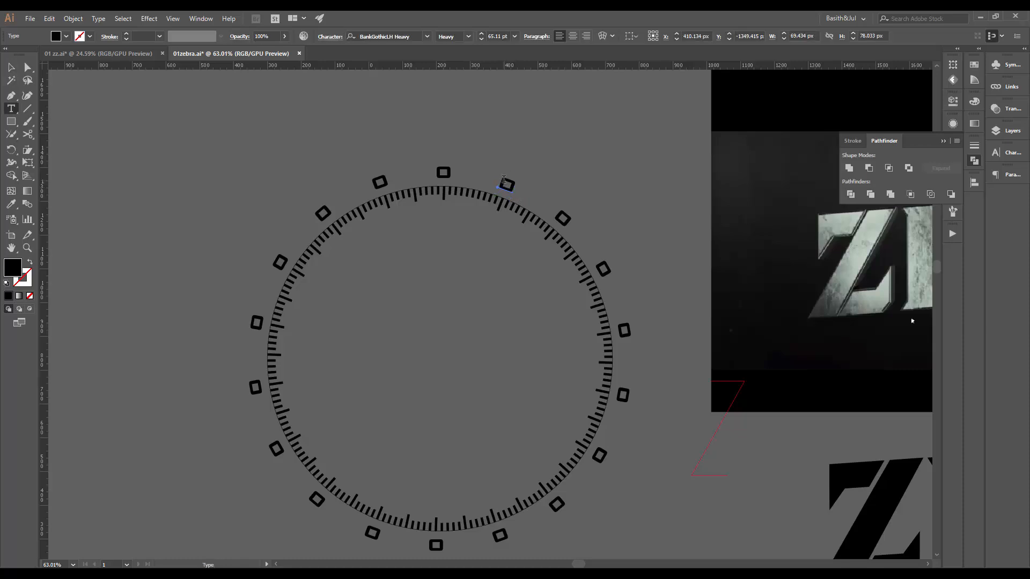
key(t)
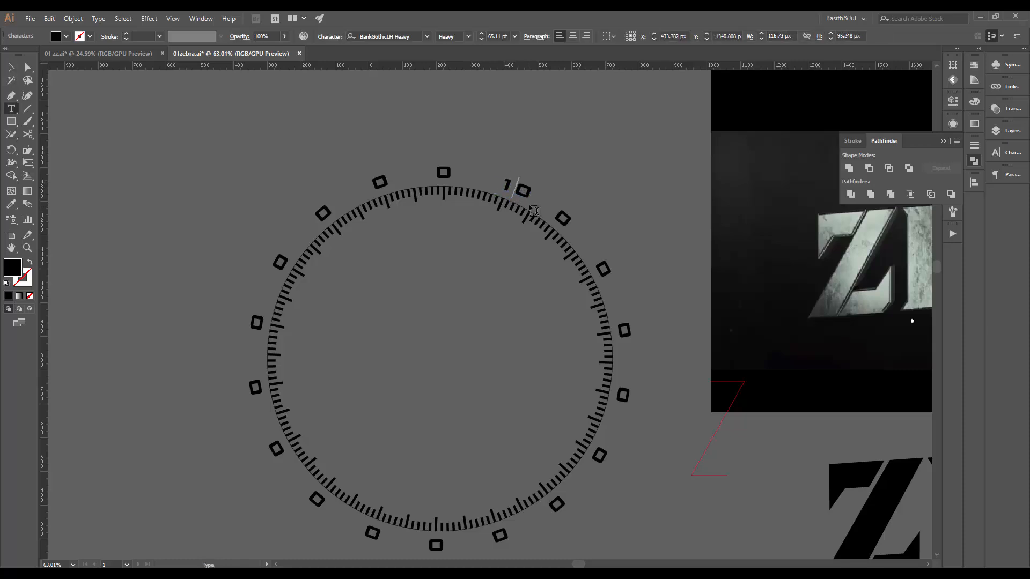
key(ctrl+z)
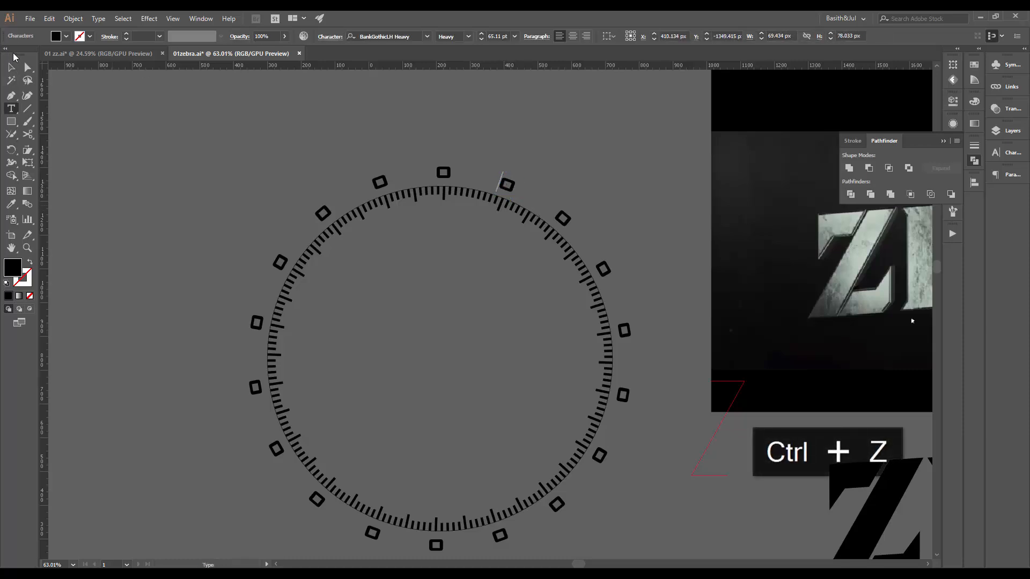
click(11, 68)
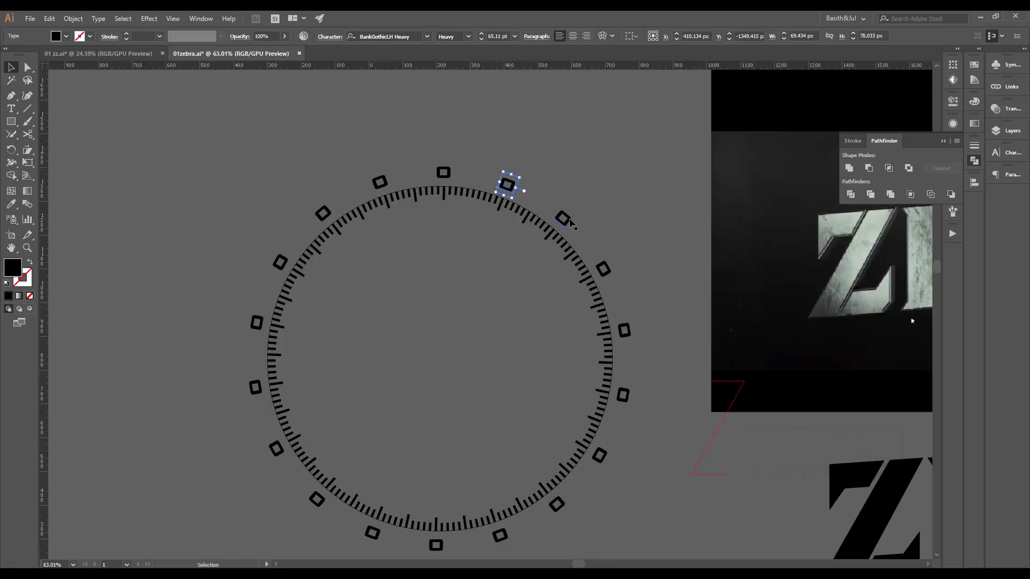
Centre-align the text of the topmost numeral 0 and move it directly above the dial's top long tick
click(443, 174)
click(571, 35)
click(462, 183)
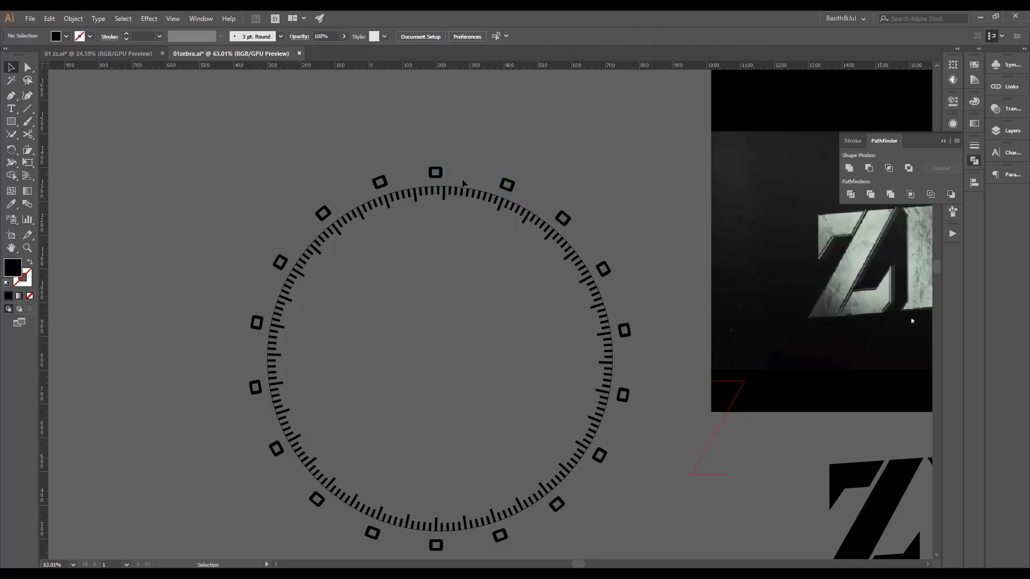
drag(411, 174, 644, 168)
click(552, 182)
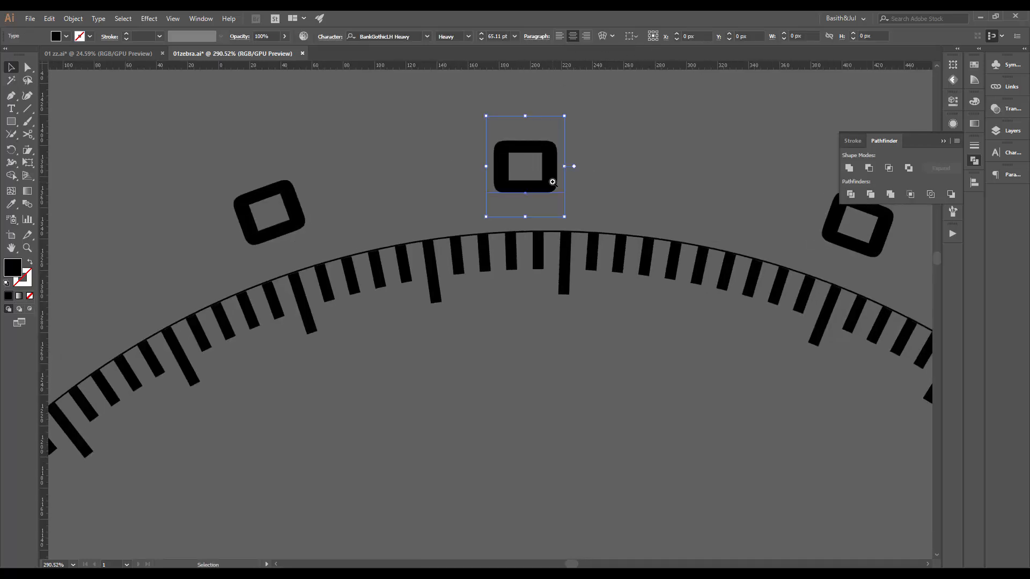
drag(553, 184, 587, 185)
click(660, 166)
drag(667, 164, 356, 233)
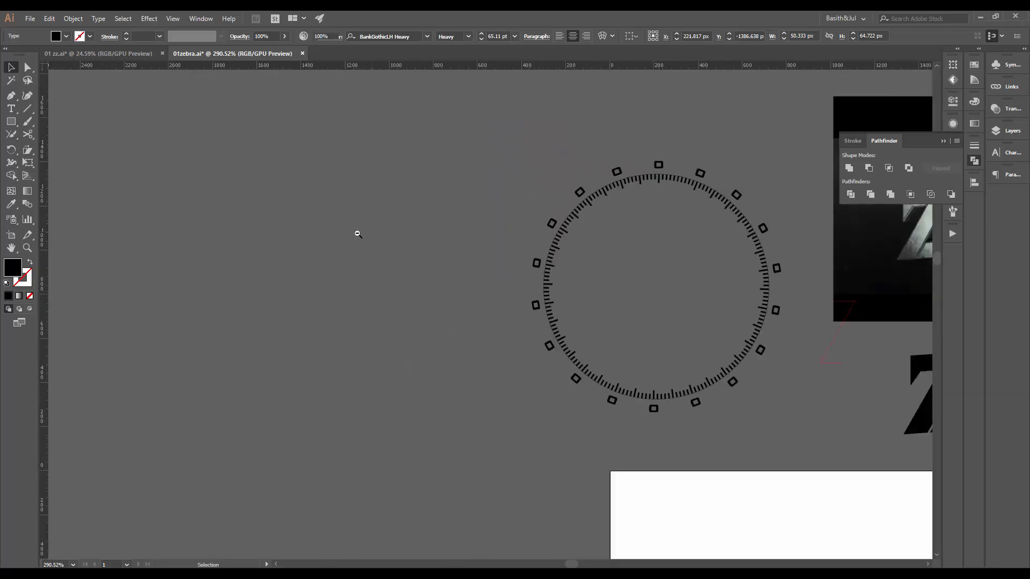
Apply the topmost numeral's centred text formatting to all the other numerals around the dial with the Eyedropper tool
drag(709, 158, 681, 156)
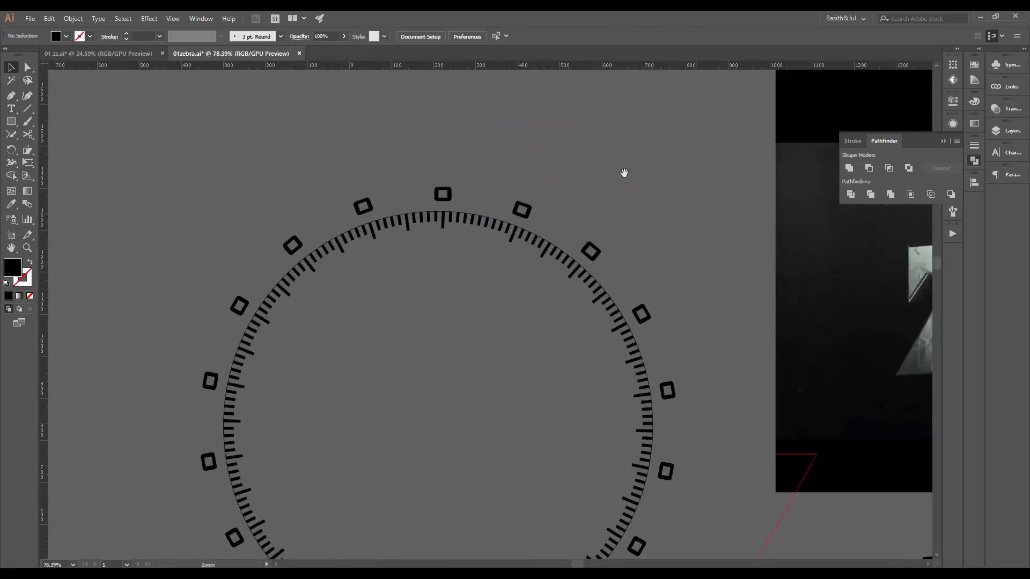
shift+click(592, 247)
shift+click(642, 317)
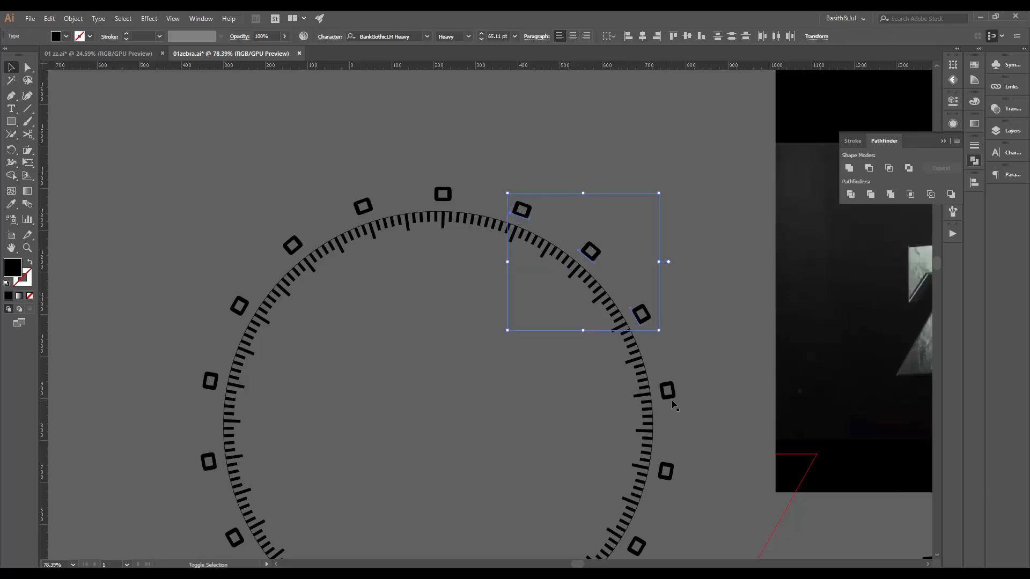
shift+click(668, 394)
shift+click(666, 470)
drag(680, 487, 600, 202)
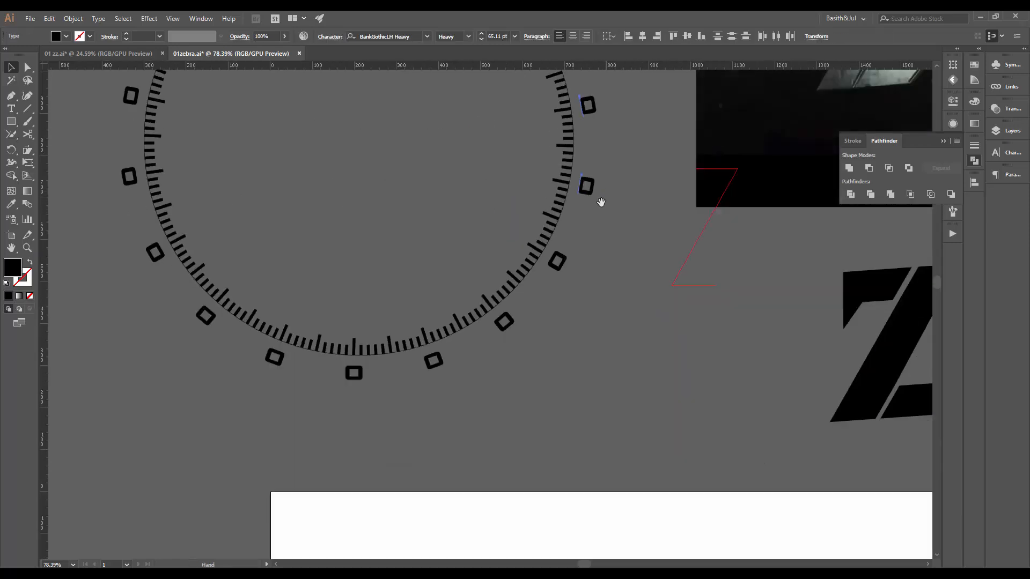
shift+click(563, 261)
shift+click(506, 323)
shift+click(434, 361)
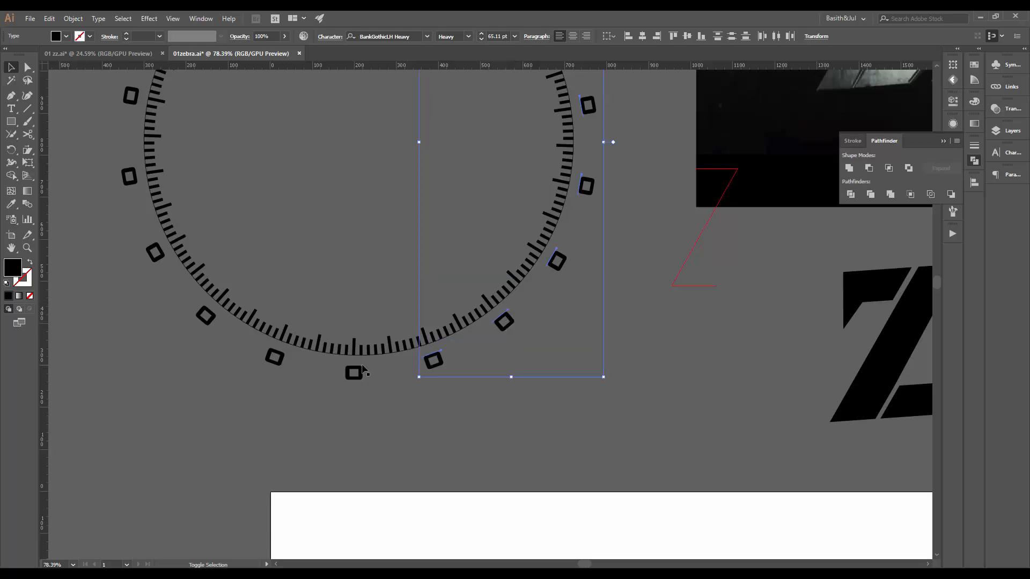
shift+click(355, 373)
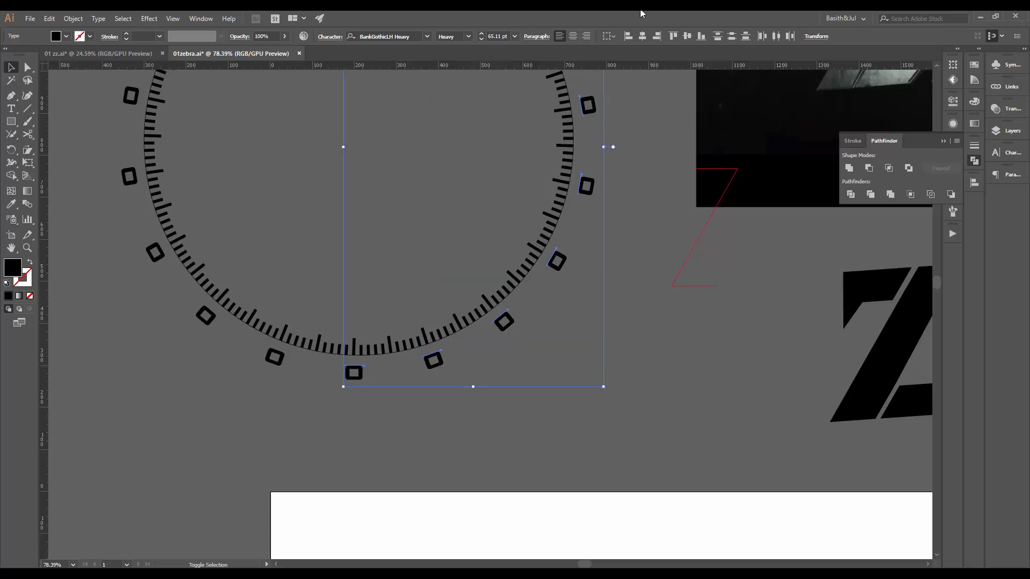
shift+click(207, 317)
shift+click(155, 252)
drag(126, 187, 349, 294)
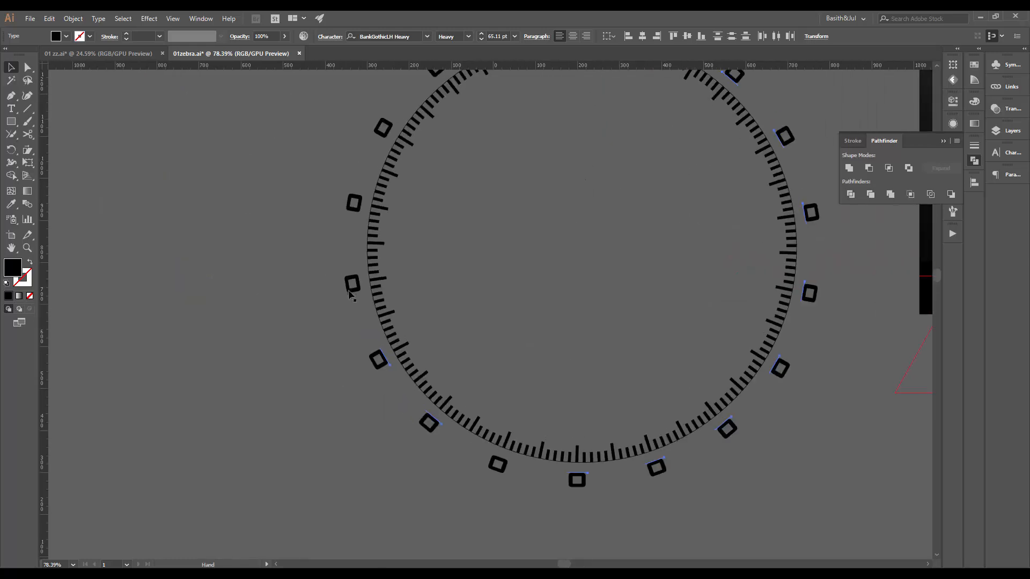
scroll(364, 194, up, 5)
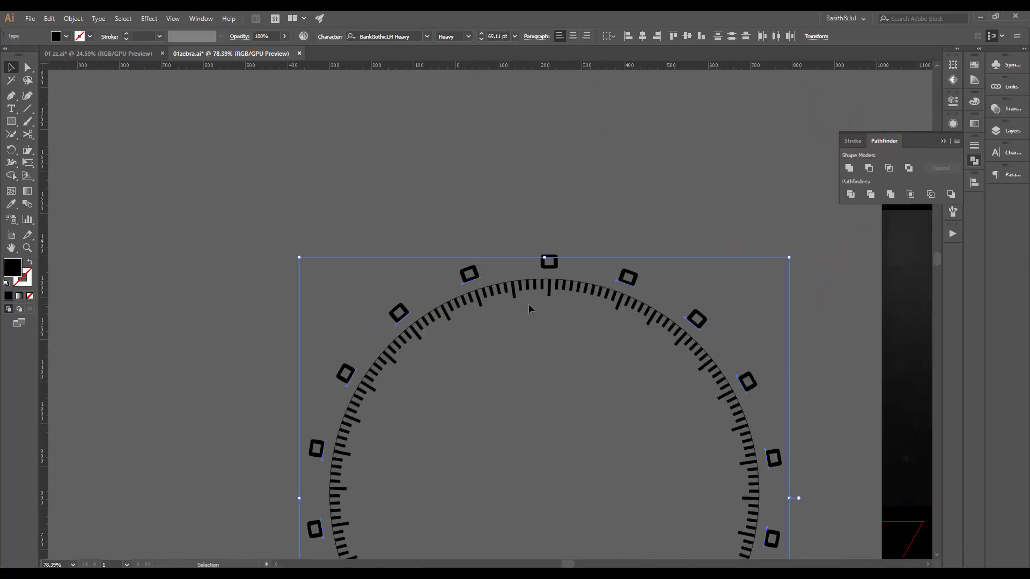
key(i)
click(558, 256)
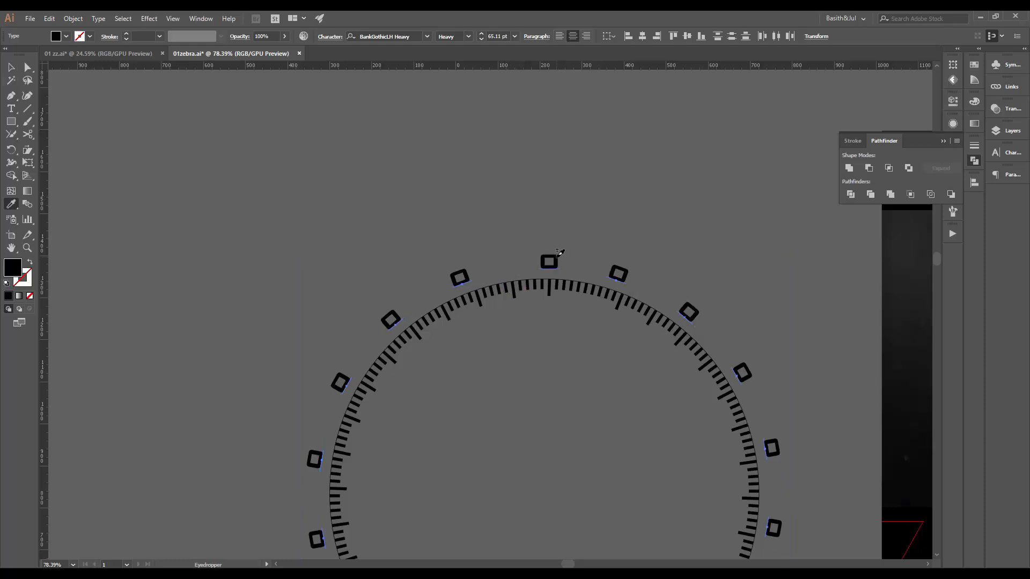
Rotate the selected ring of numerals slightly clockwise to line them up with the dial's long ticks
key(e)
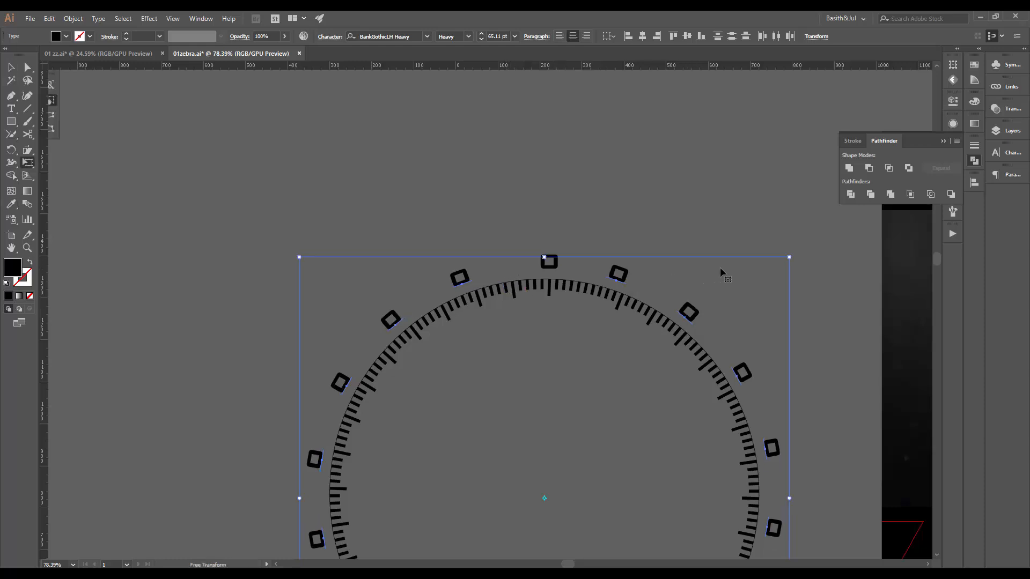
drag(798, 252, 811, 265)
key(v)
click(697, 220)
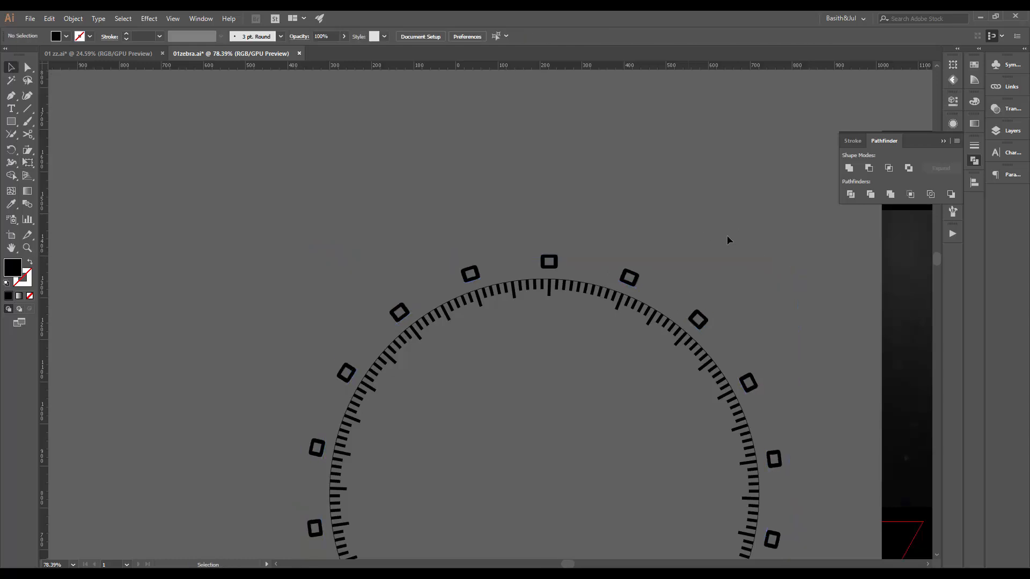
Change the first two numerals clockwise from the topmost 0 to 10 and 20
scroll(726, 235, down, 3)
drag(713, 279, 619, 279)
key(t)
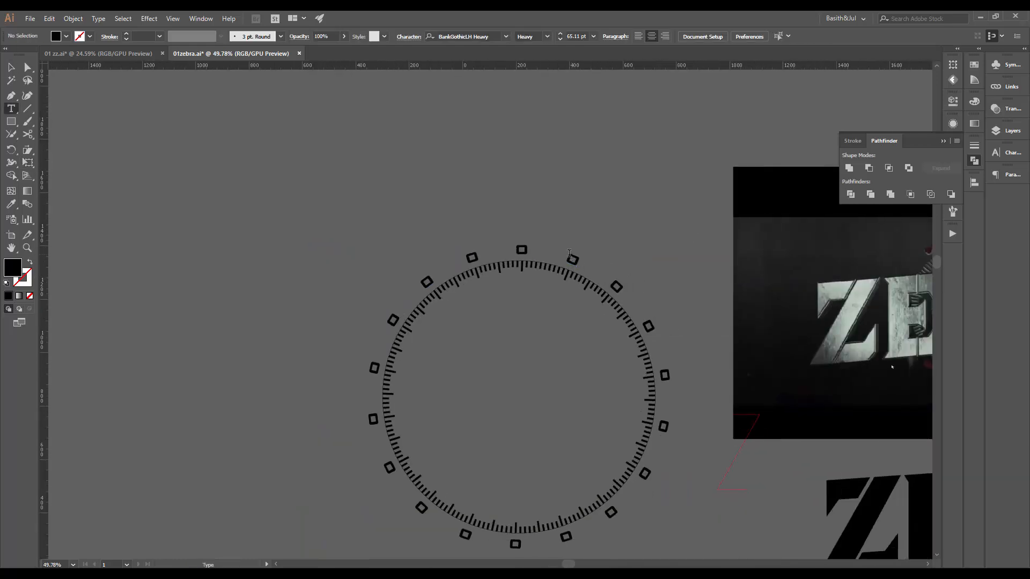
click(571, 256)
key(ctrl+a)
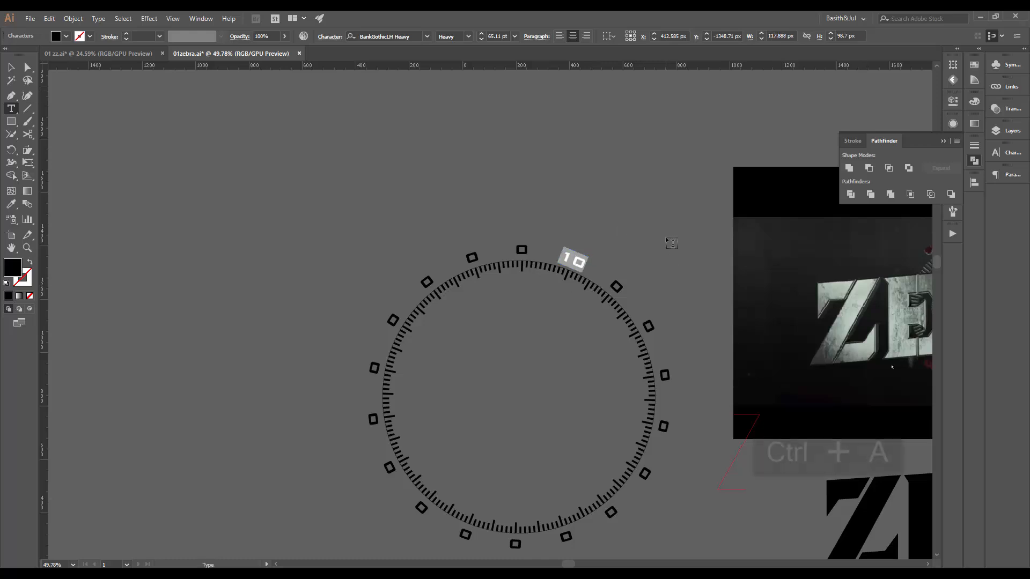
click(11, 67)
key(t)
click(612, 281)
text(2)
click(14, 68)
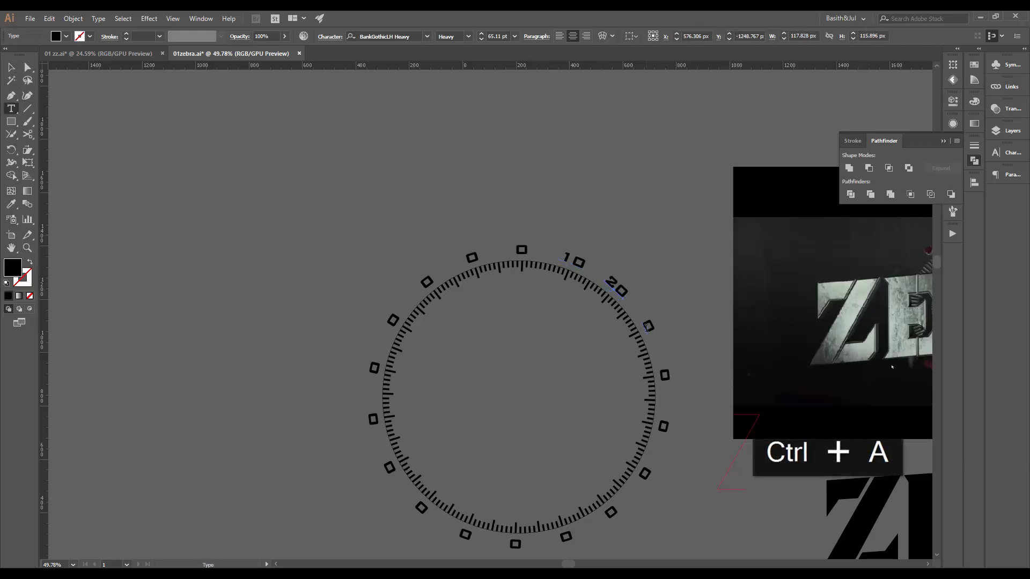
Change the two numerals clockwise after 20 to 30 and 40
key(t)
click(648, 326)
key(ctrl+a)
text(3)
click(11, 68)
key(t)
click(665, 375)
key(ctrl+a)
text(40)
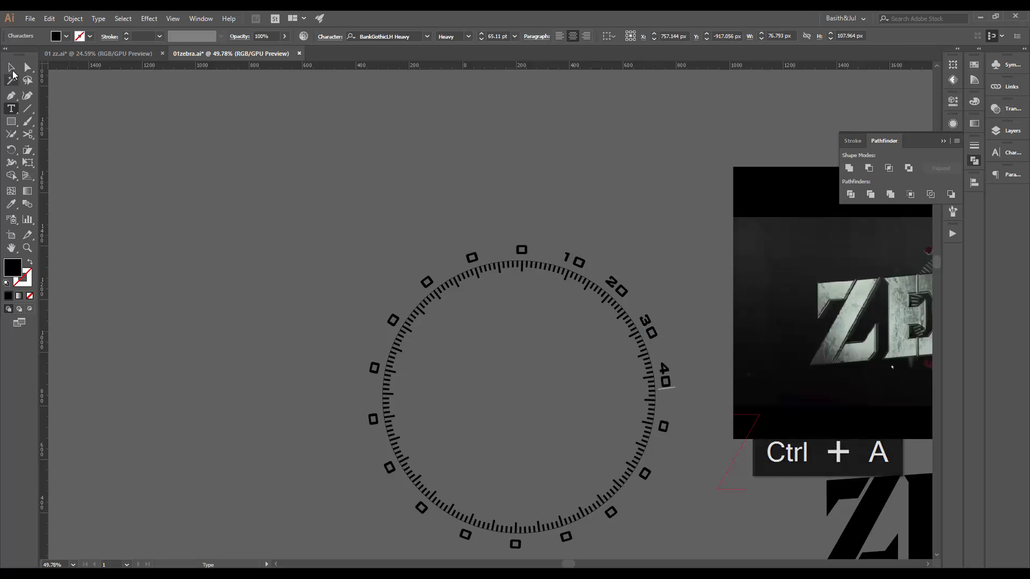
Change the two numerals clockwise after 40 to 50 and 60
click(11, 67)
key(t)
click(664, 426)
click(645, 473)
text(6)
click(11, 68)
key(t)
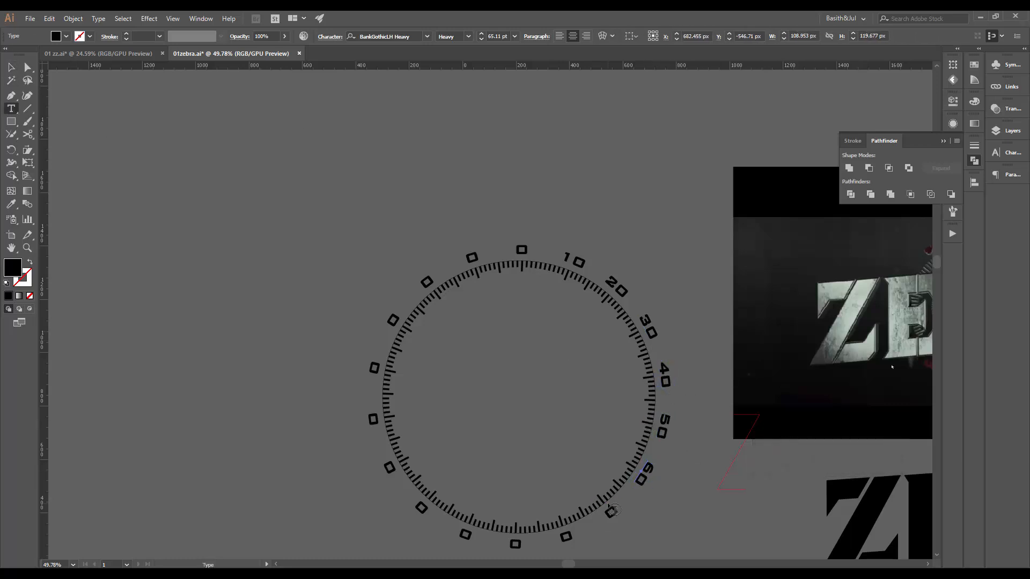
Change the numeral clockwise after 60 to 70
click(606, 506)
key(ctrl+z)
drag(629, 491, 588, 387)
click(570, 408)
key(ctrl+a)
text(70)
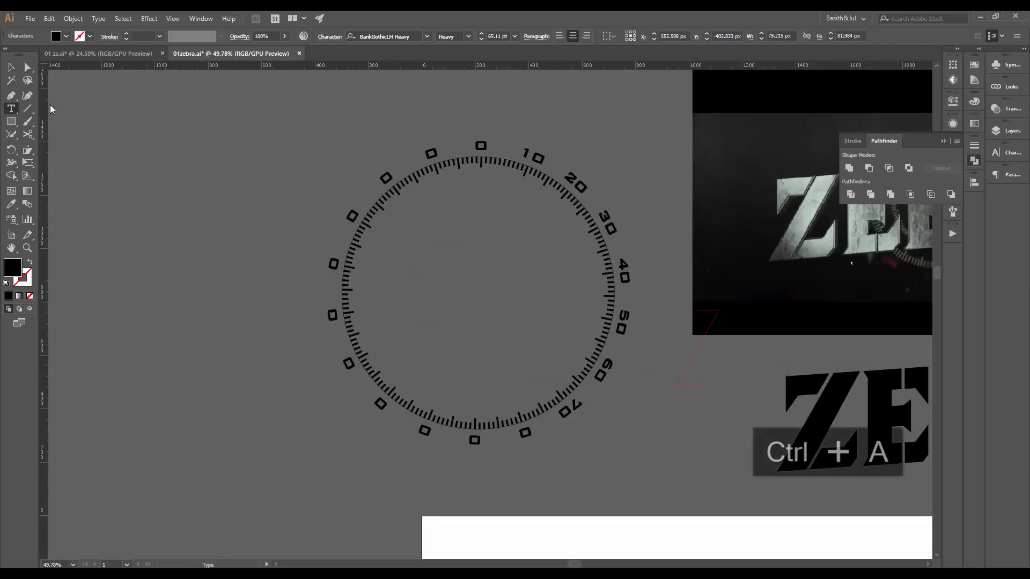
Change the two numerals clockwise after 70 to 80 and 90
click(525, 433)
key(ctrl+a)
text(80)
click(11, 67)
key(t)
click(475, 440)
key(ctrl+a)
text(90)
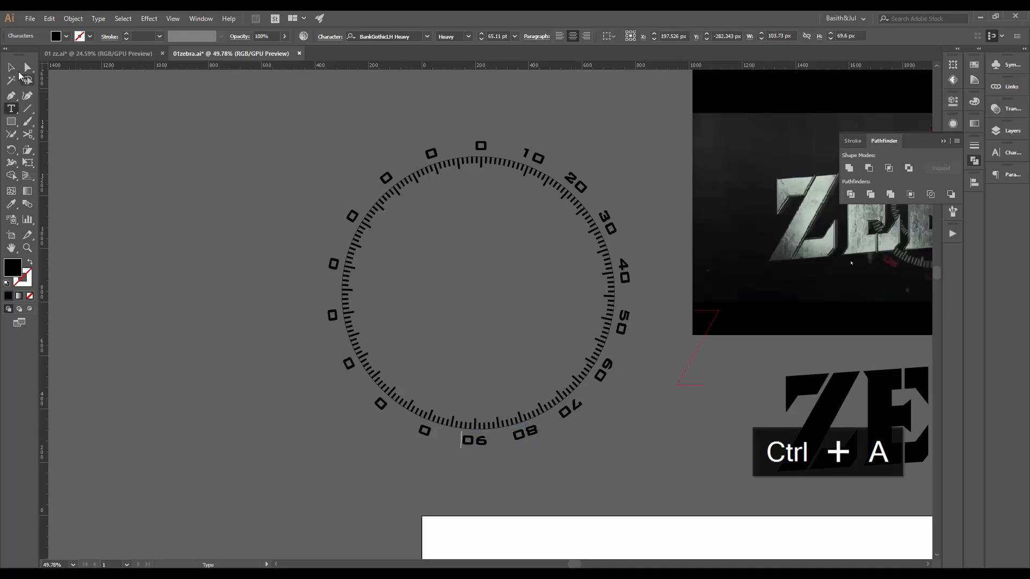
Change the two numerals clockwise after 90 to 100 and 110
click(424, 431)
key(ctrl+a)
text(100)
click(381, 403)
key(ctrl+a)
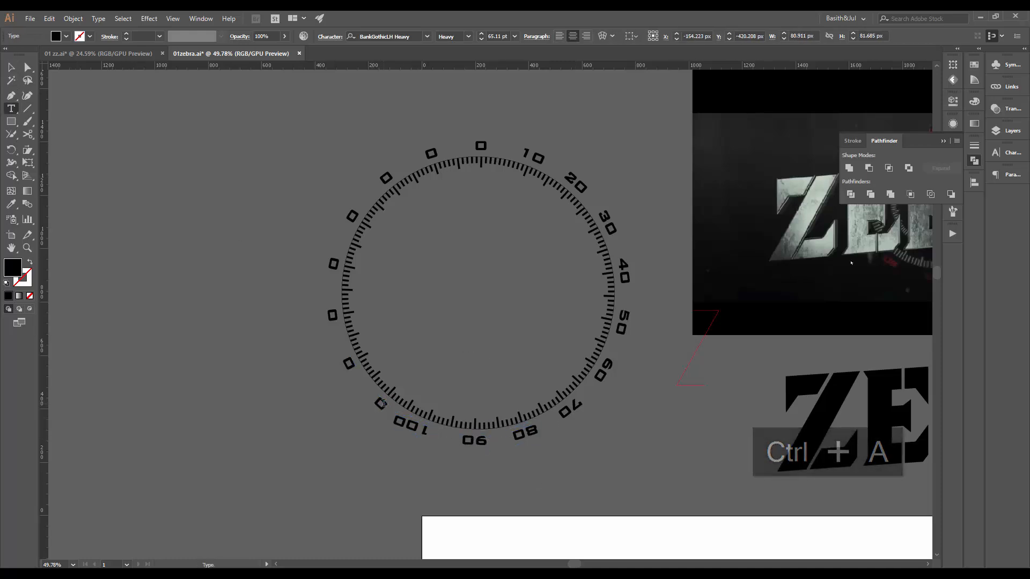
text(110)
key(Escape)
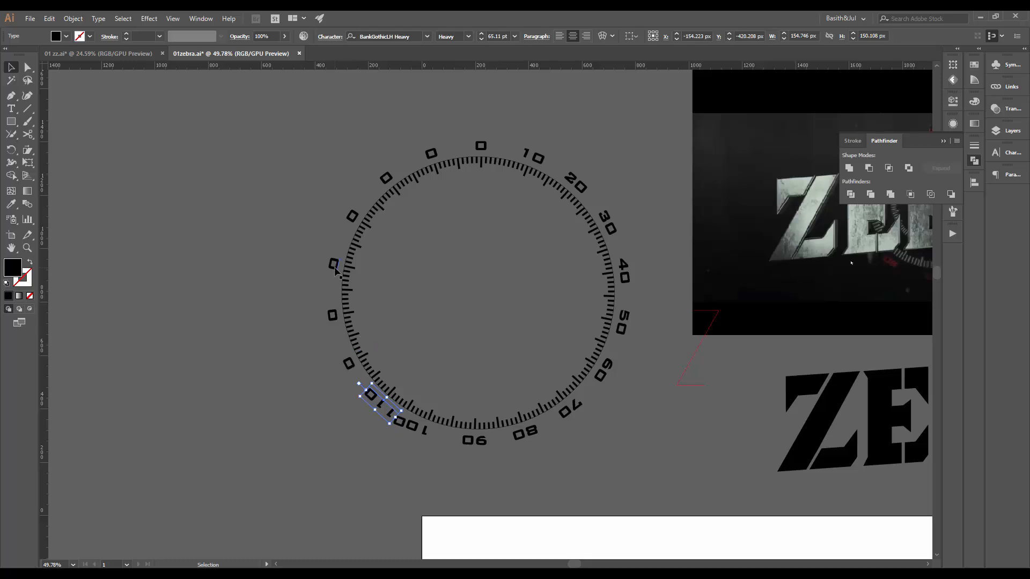
Delete every other numeral around the dial: 10, 30, 50, 70, 90, 110 and the alternate zeros that follow
key(ctrl+minus)
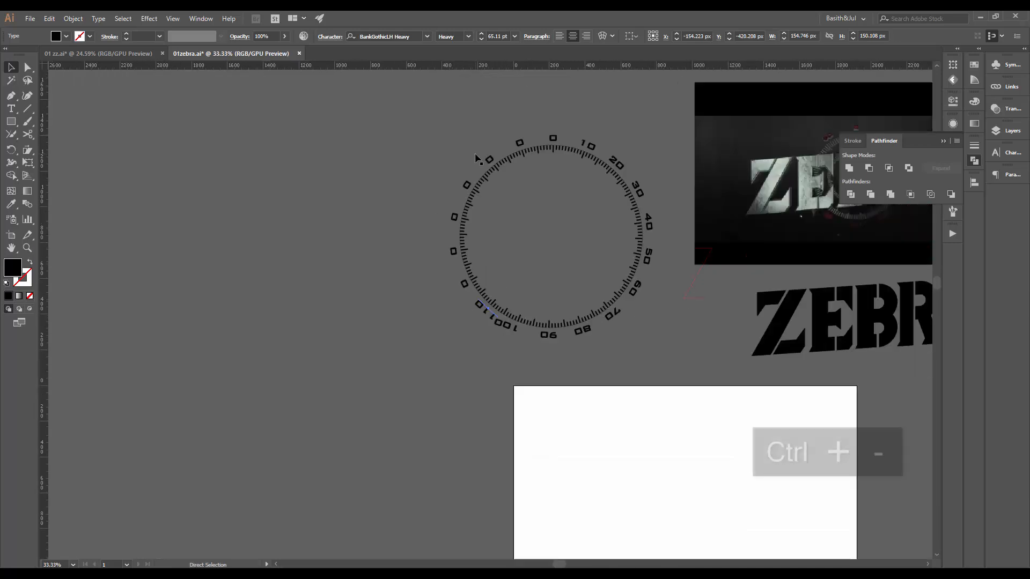
drag(740, 136, 620, 172)
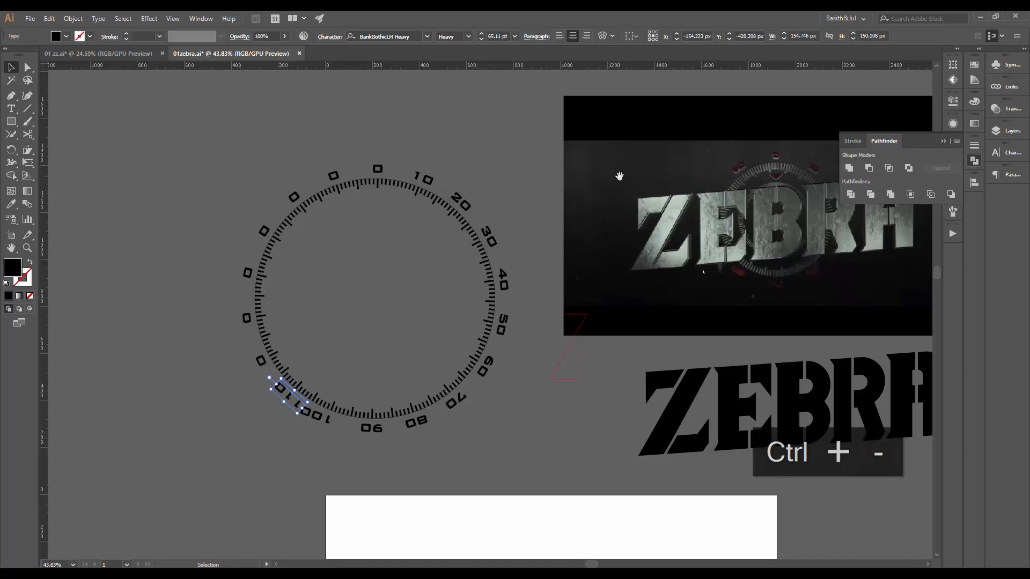
click(465, 384)
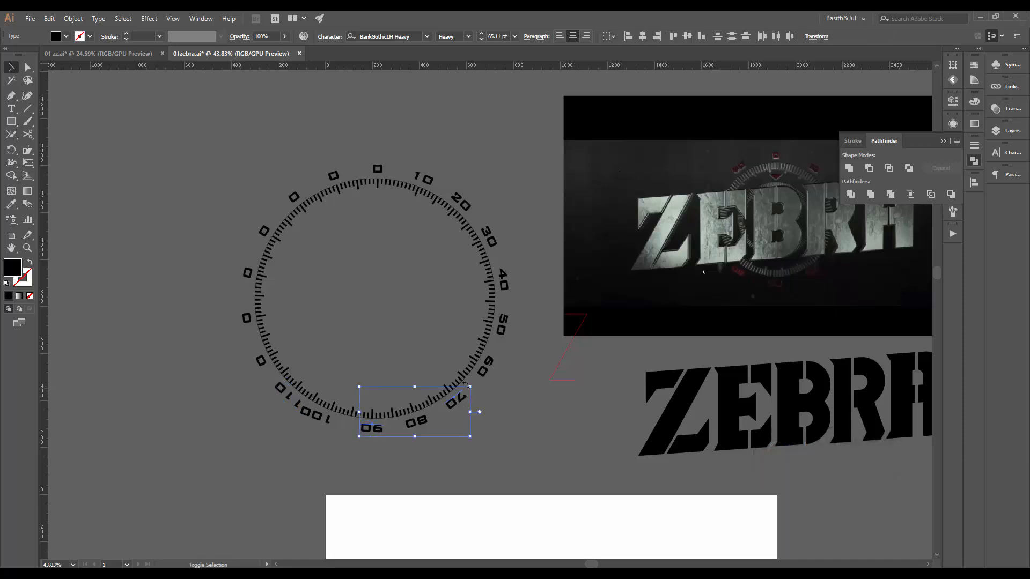
click(424, 179)
shift+click(488, 237)
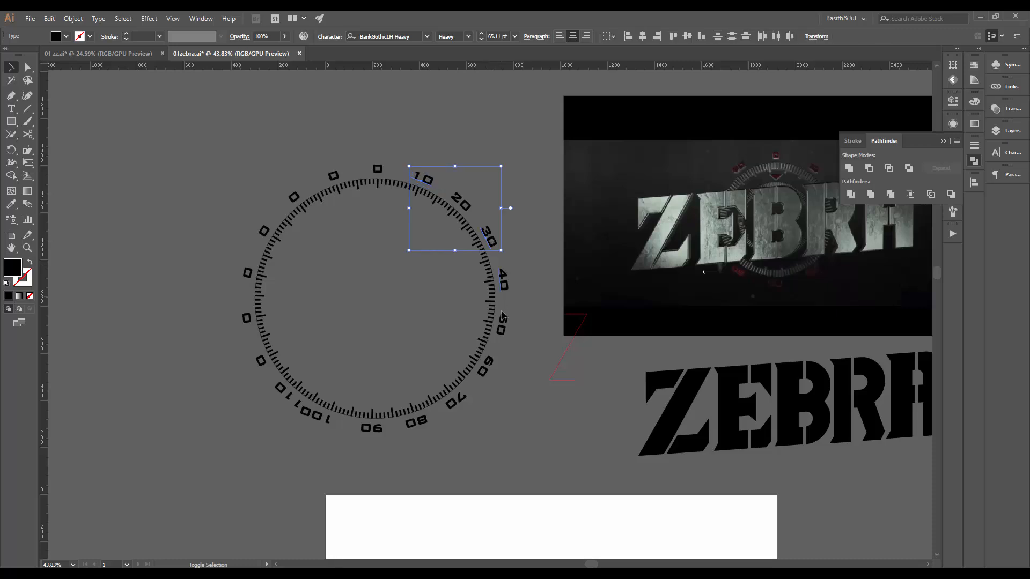
shift+click(503, 324)
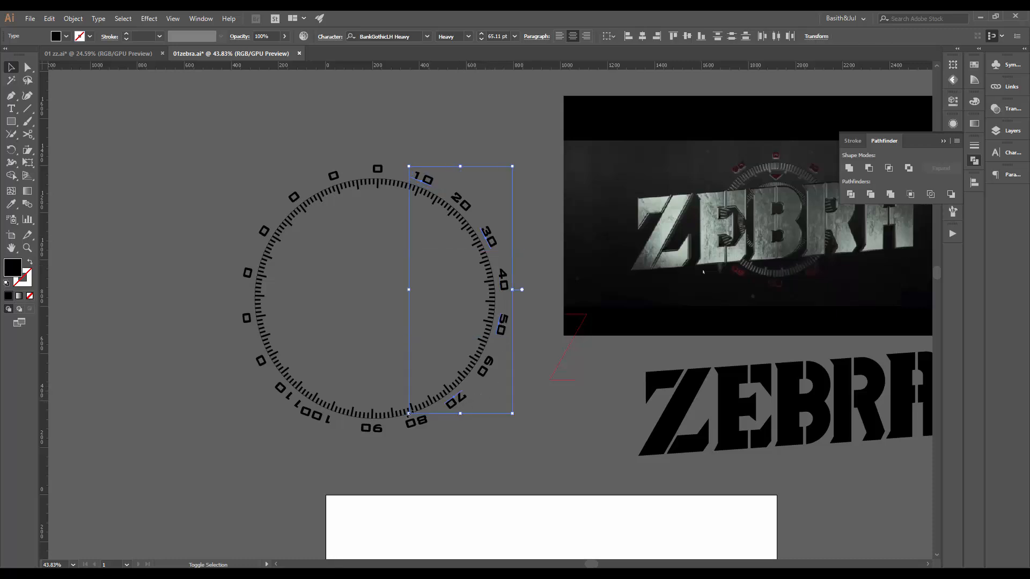
shift+click(371, 428)
shift+click(286, 397)
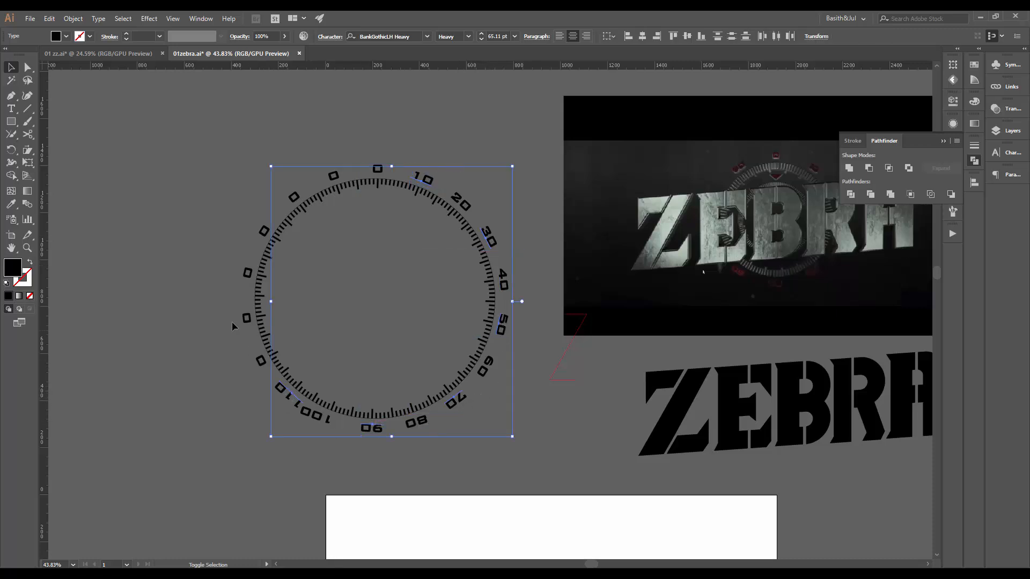
shift+click(250, 317)
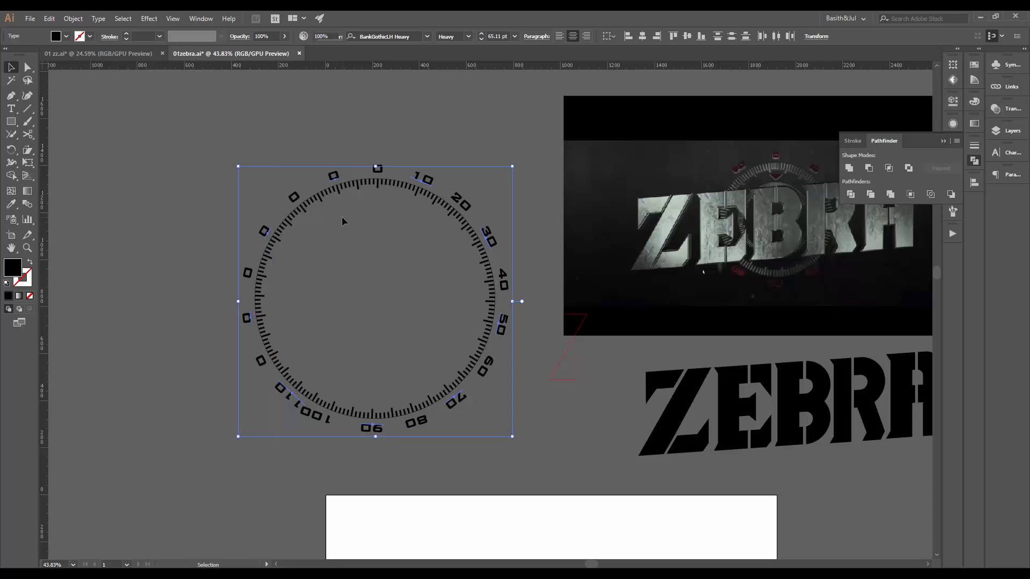
key(Delete)
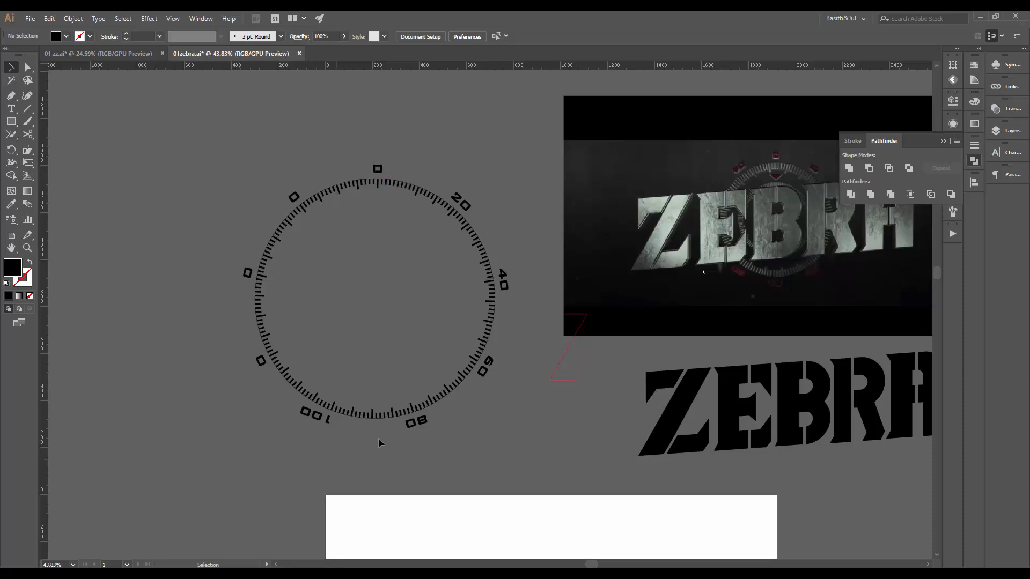
Change the numeral 20, the first one clockwise from the topmost 0, to 10
key(t)
click(456, 197)
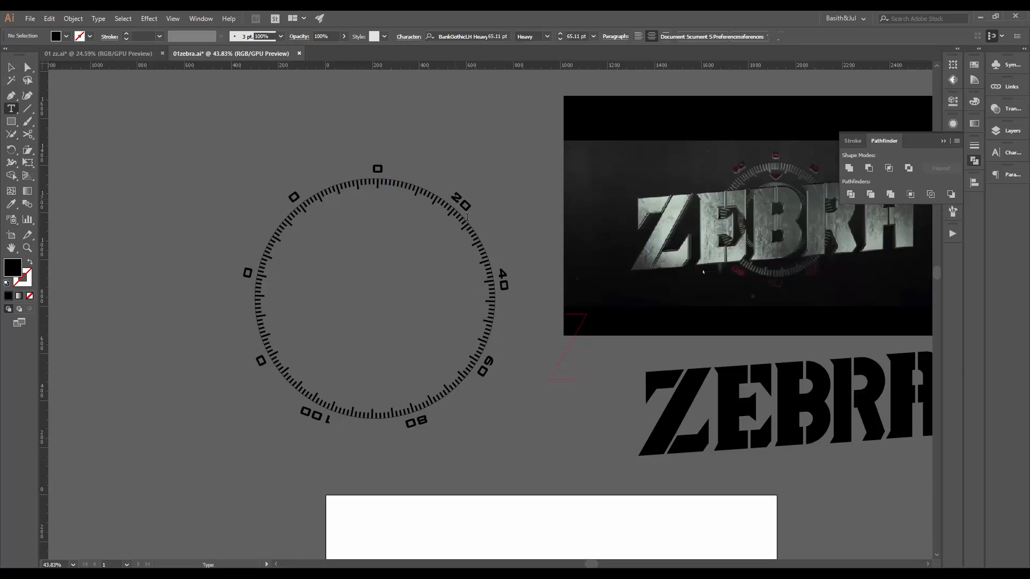
key(ctrl+a)
text(10)
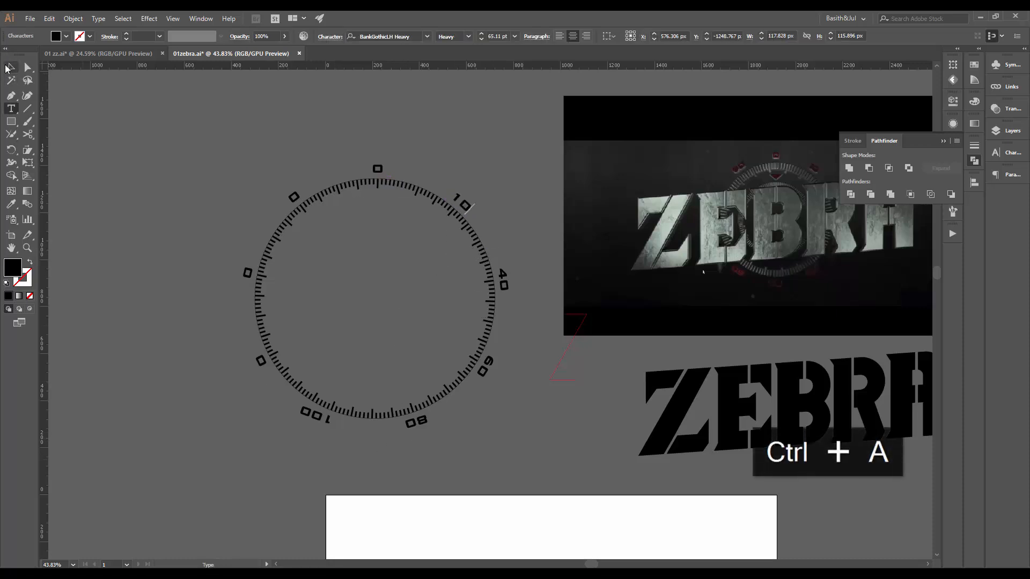
Change the two numerals clockwise after 10 to 20 and 30
click(501, 276)
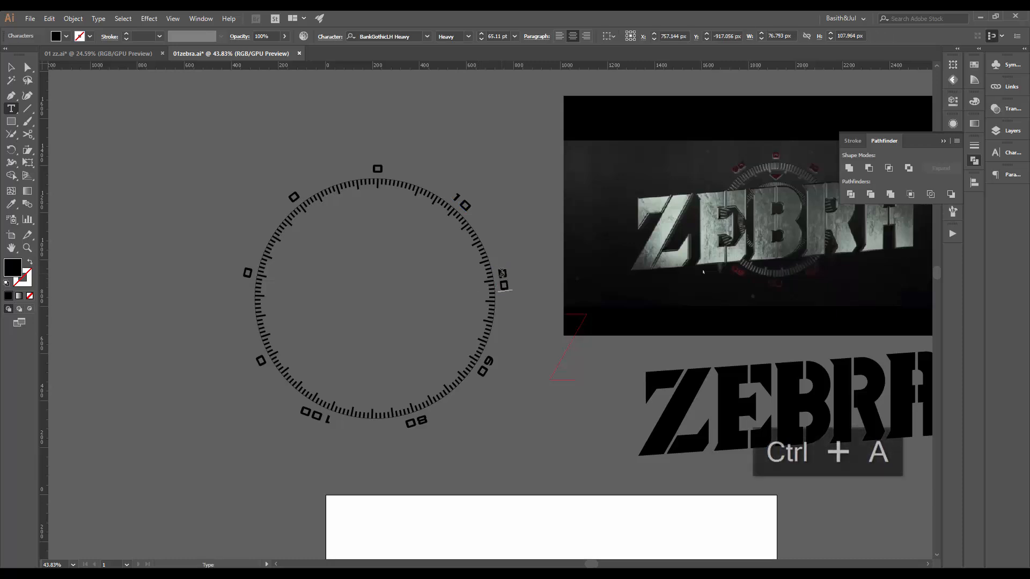
key(ctrl+a)
text(20)
click(11, 70)
key(t)
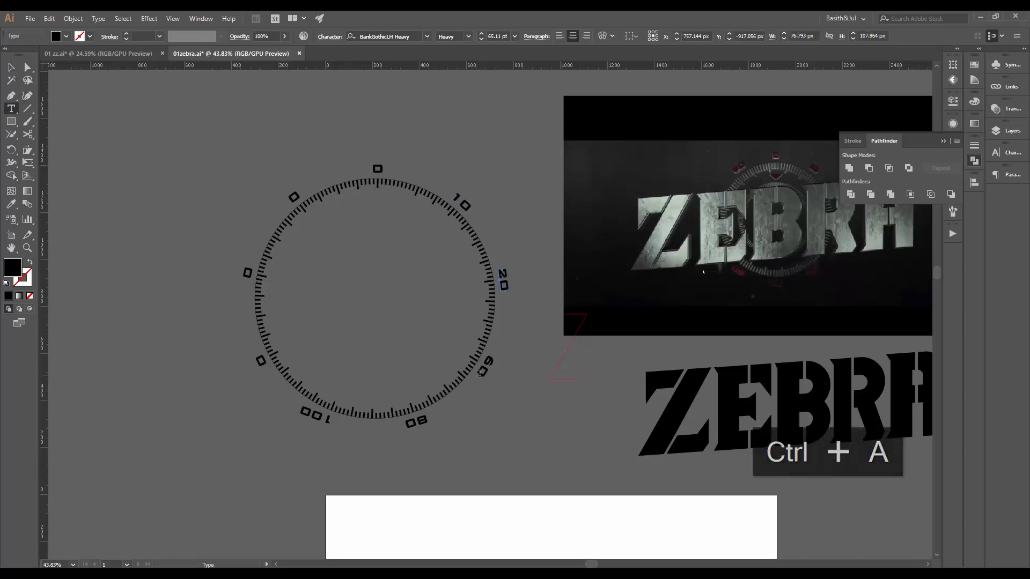
click(490, 355)
key(ctrl+a)
text(30)
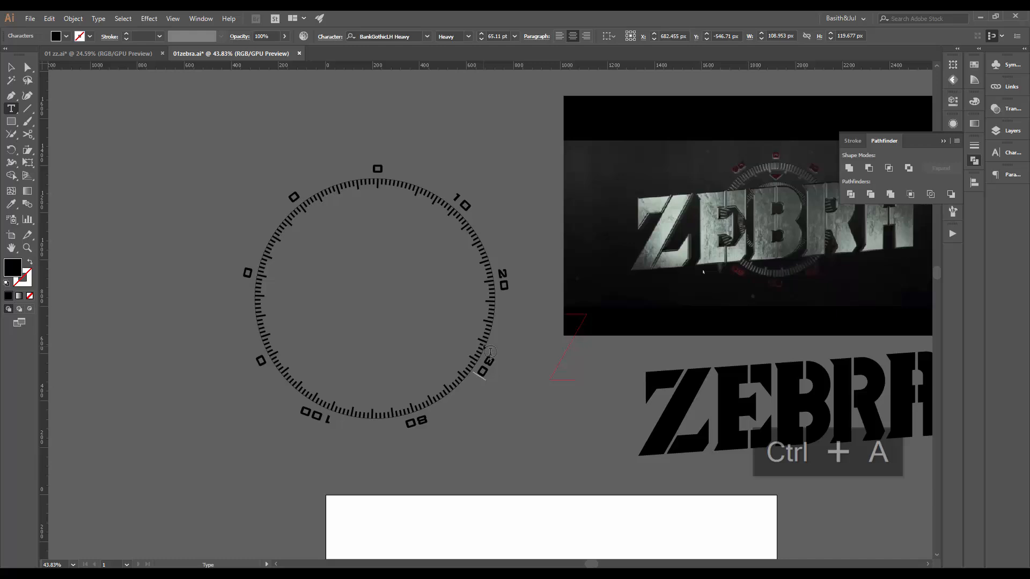
click(11, 68)
Change the two numerals clockwise after 30 to 40 and 50
key(t)
click(414, 422)
key(ctrl+a)
text(40)
click(317, 415)
key(ctrl+a)
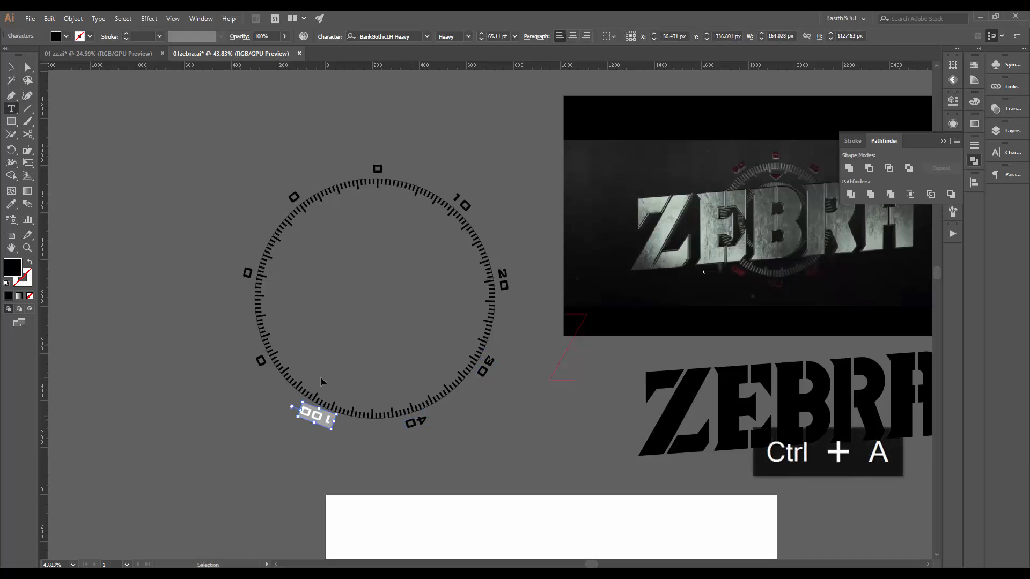
text(50)
Change the last three numerals clockwise after 50 to 60, 70 and 80, and deselect the text
click(258, 355)
key(ctrl+a)
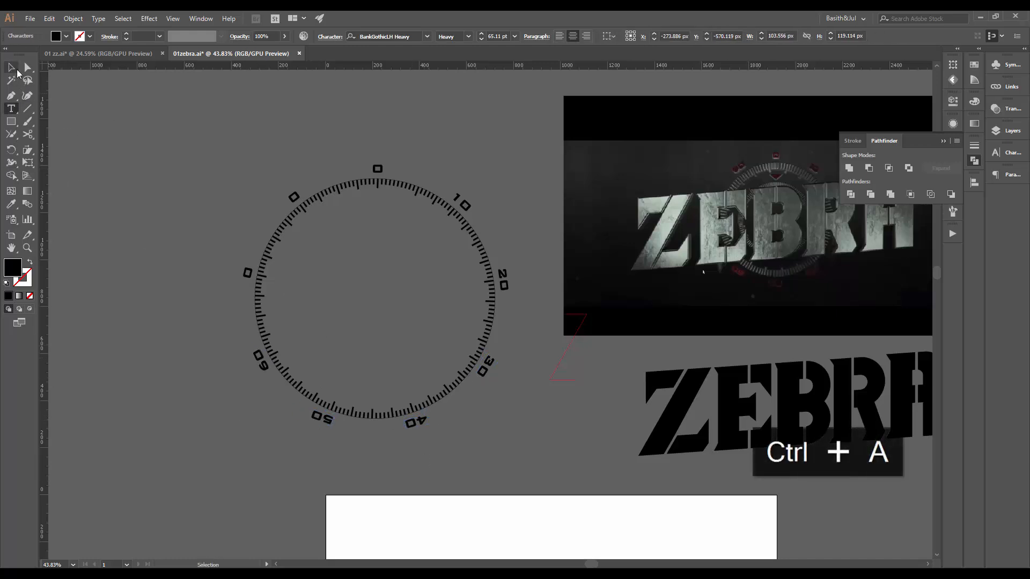
text(70)
click(294, 197)
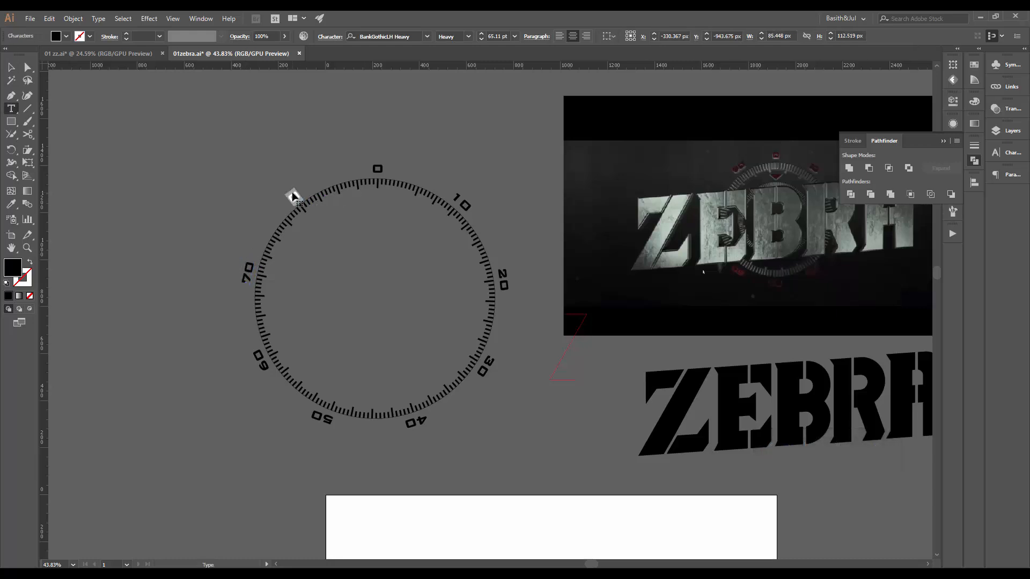
text(80)
key(Escape)
click(523, 176)
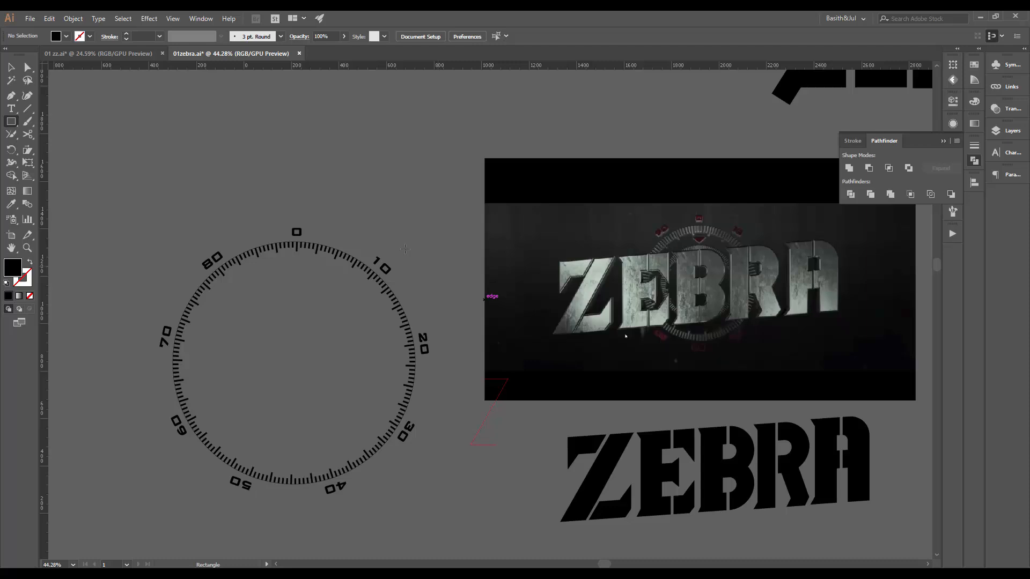
Draw a black square of 292 px beside the dial's numeral 10 and remove its lower-right corner point to leave a triangle
drag(384, 211, 455, 279)
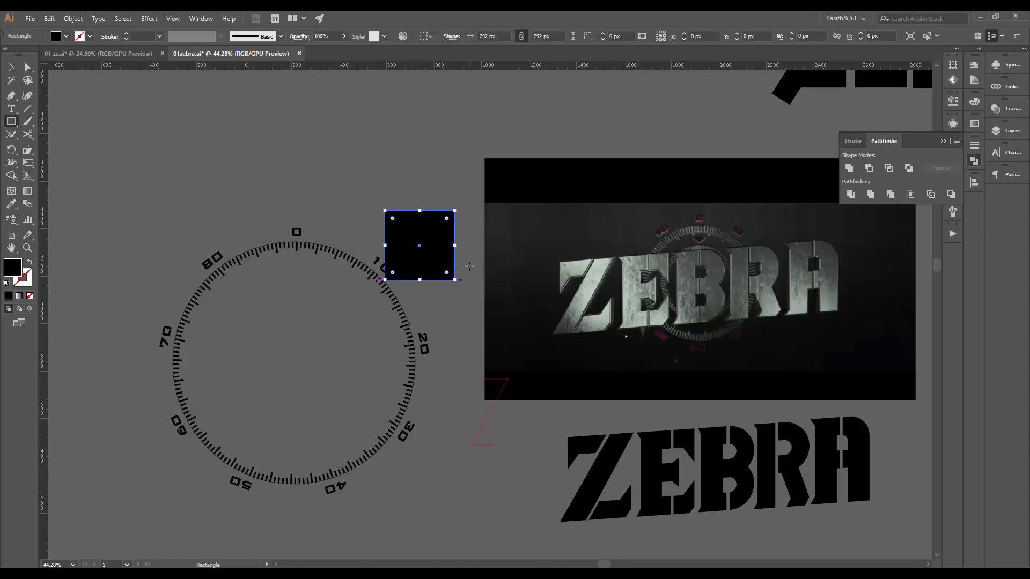
key(a)
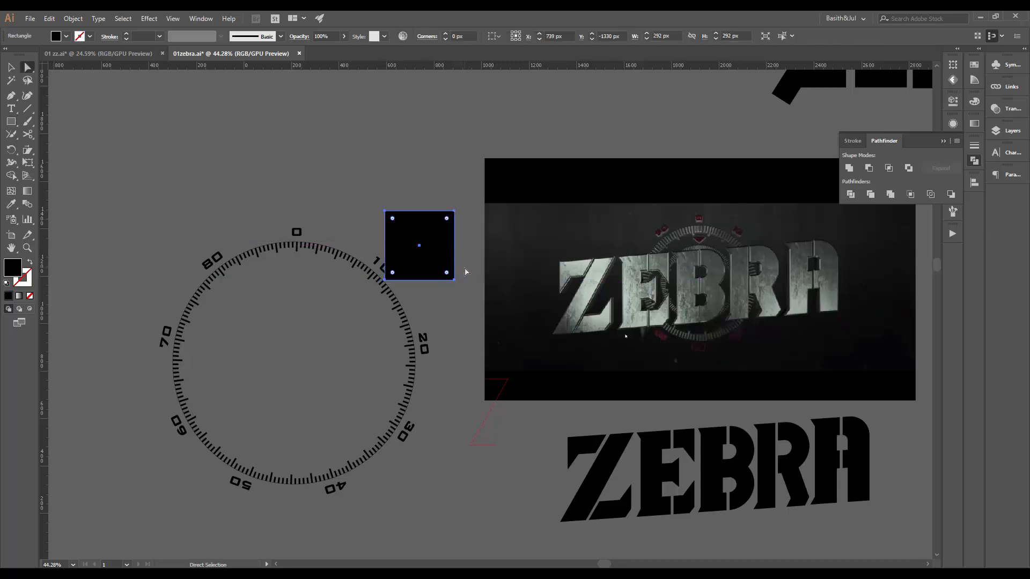
key(p)
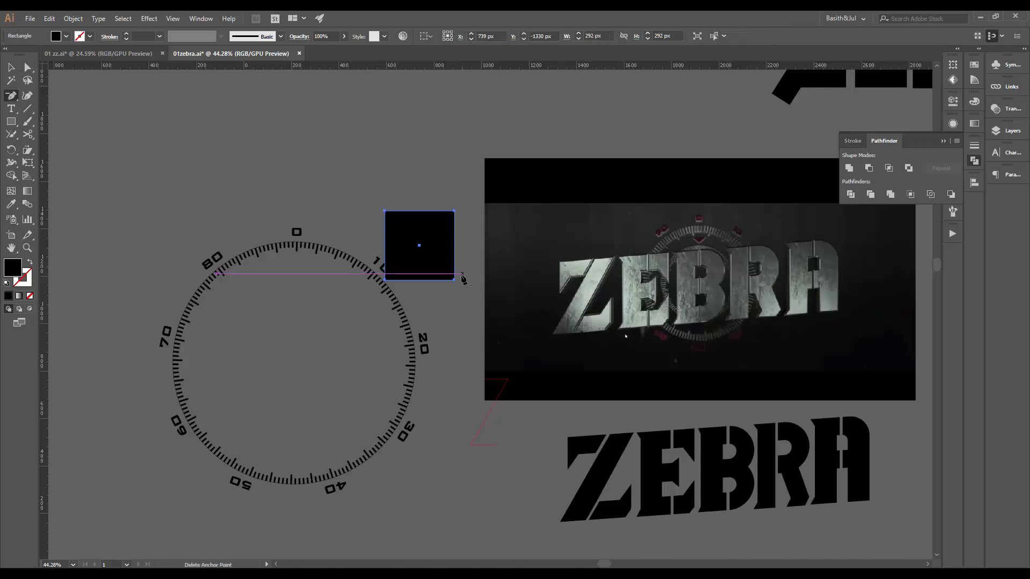
click(455, 280)
key(v)
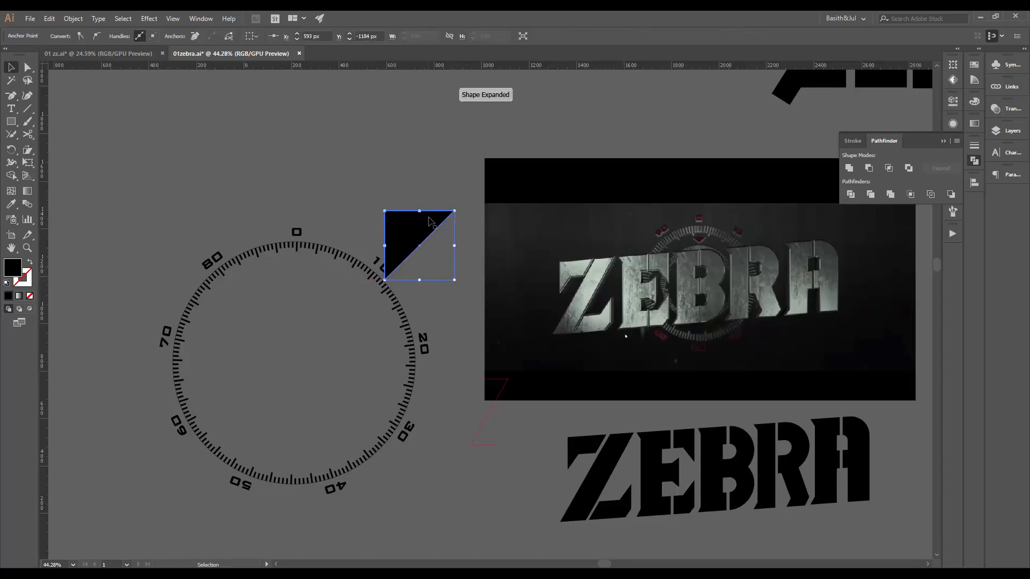
Rotate the triangle to point straight down, shrink it, and place it inside the tick ring below the topmost 0
drag(455, 206, 374, 243)
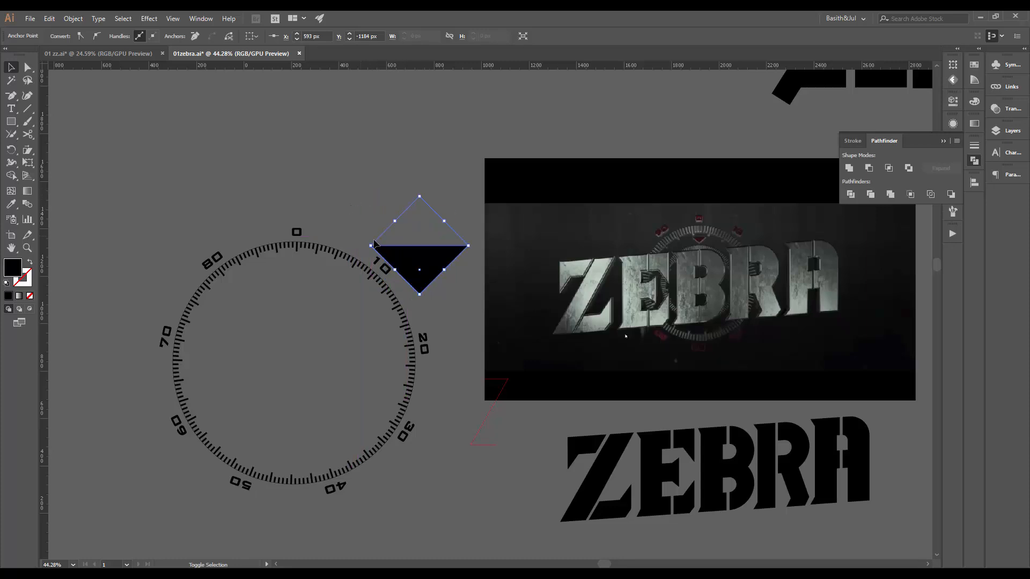
click(468, 268)
drag(436, 259, 392, 270)
click(338, 287)
key(ctrl+space)
drag(312, 262, 348, 217)
click(472, 256)
key(ctrl+space)
drag(471, 255, 259, 340)
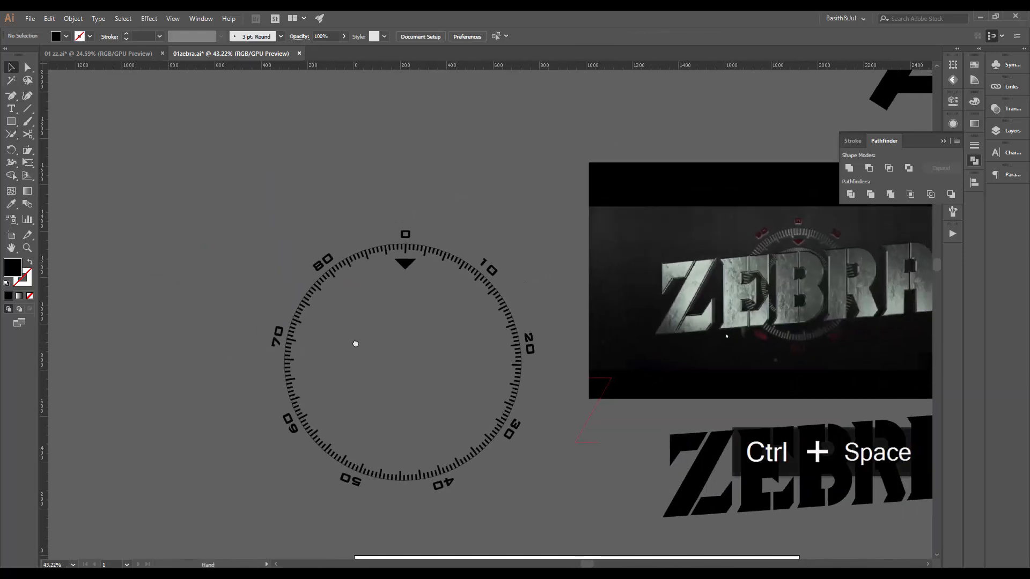
key(ctrl+space)
drag(488, 233, 406, 239)
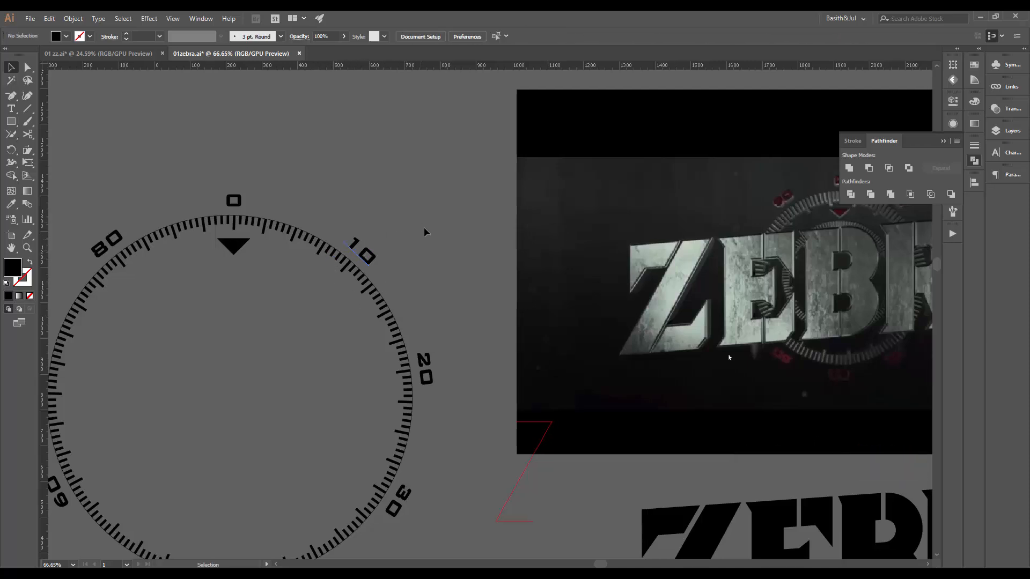
drag(426, 185, 292, 241)
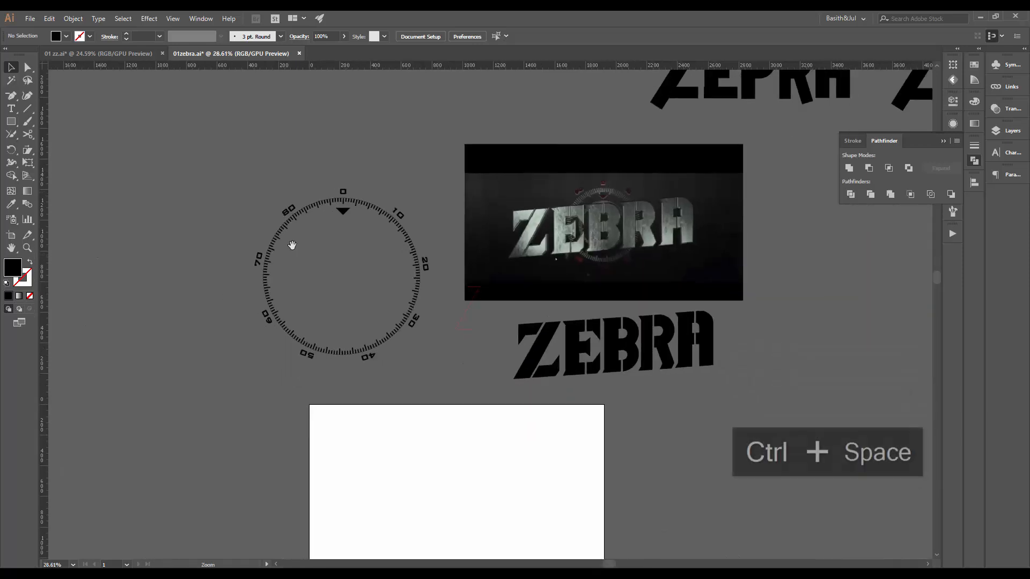
Duplicate the whole dial in front and scale the copy down about its center to form an inner dial
drag(421, 342, 437, 369)
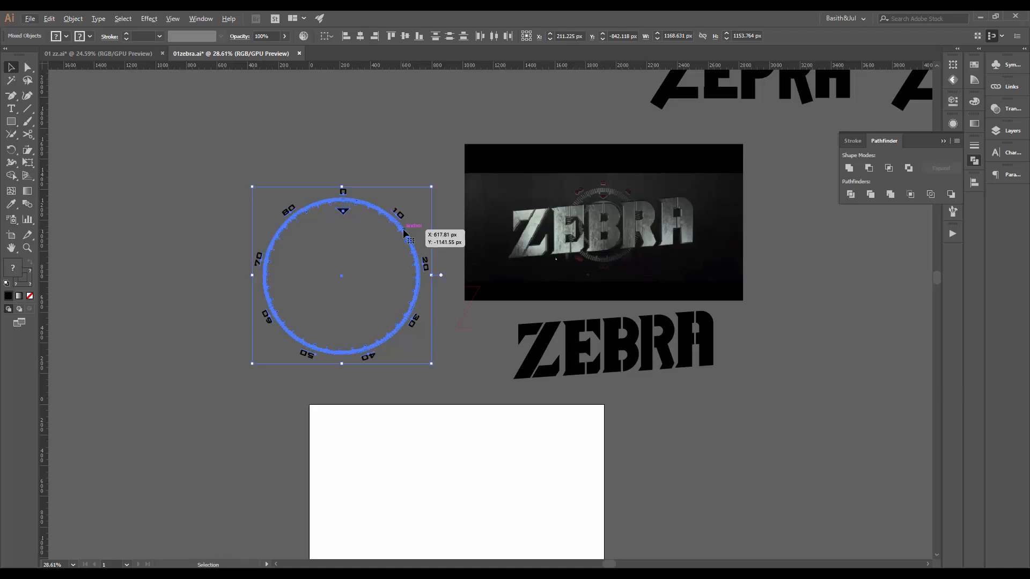
key(ctrl+c)
key(ctrl+f)
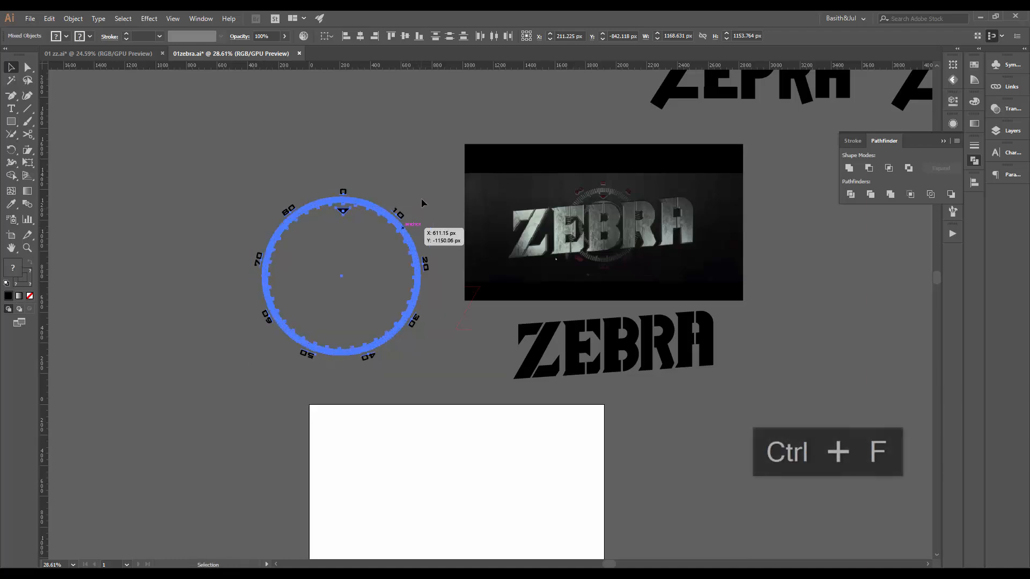
drag(431, 187, 408, 220)
Delete all the numerals and the triangle of the inner dial, keeping only its ring of ticks
scroll(331, 197, up, 5)
click(358, 264)
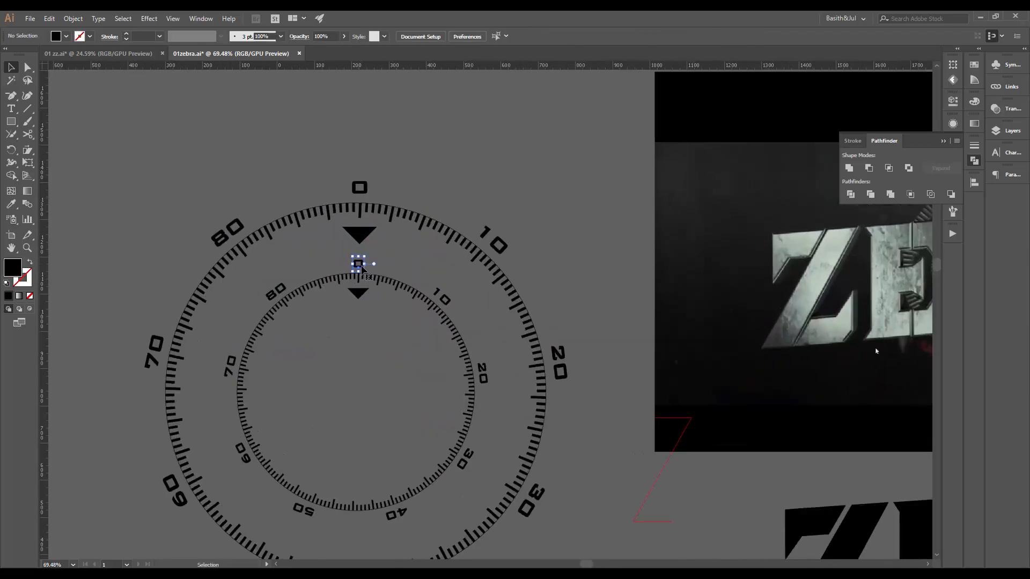
key(Delete)
click(442, 296)
key(Delete)
click(482, 374)
key(Delete)
click(465, 459)
key(Delete)
click(396, 514)
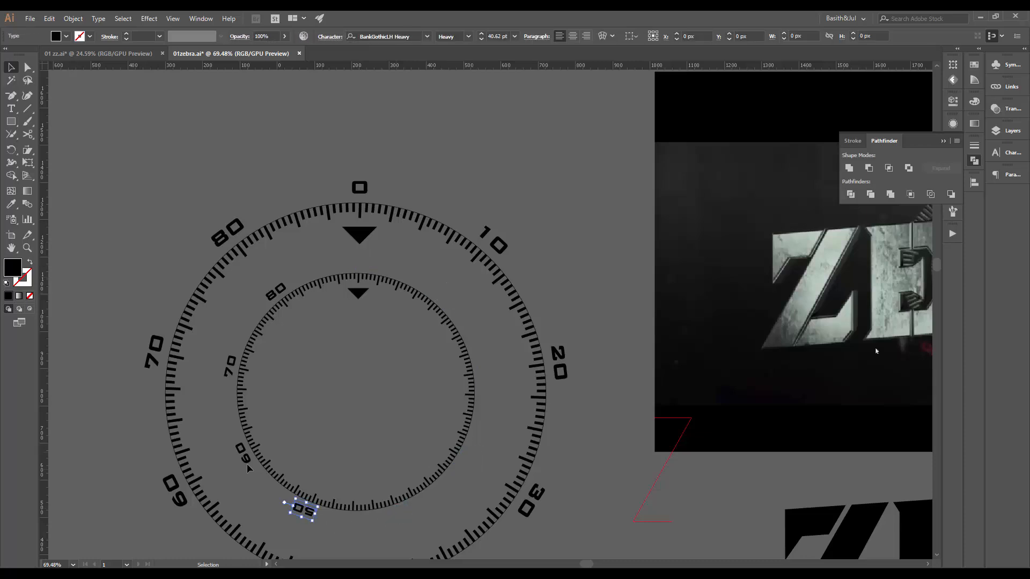
click(274, 291)
key(Delete)
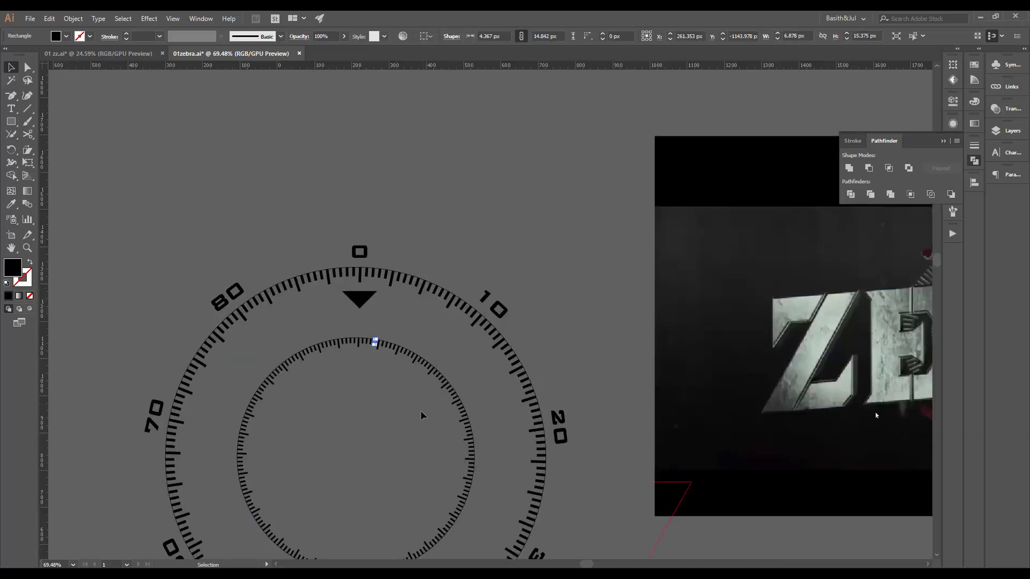
Delete the thin circle outlines along the ticks of both the inner and outer dials
key(ctrl+space)
drag(391, 376, 708, 322)
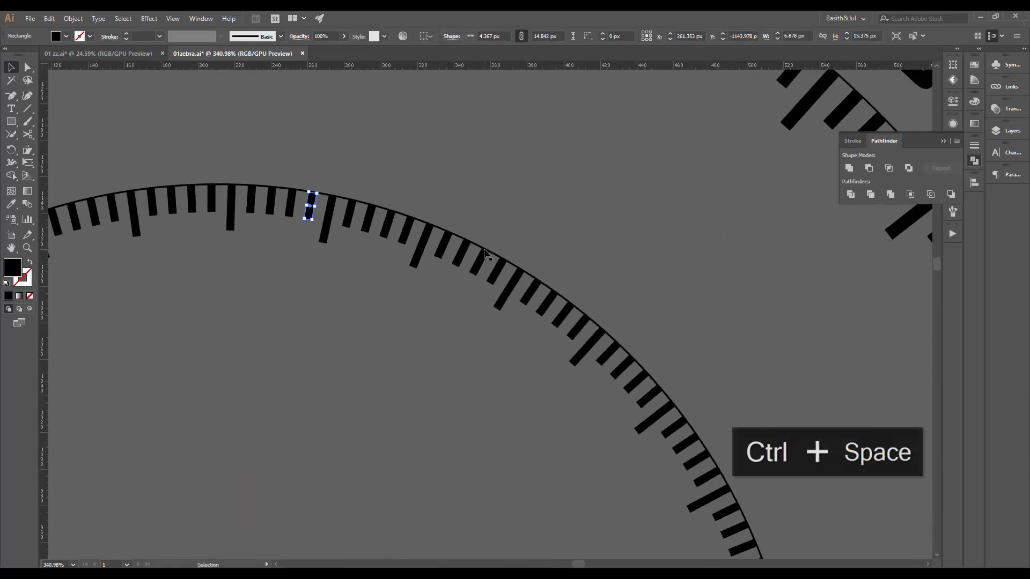
click(479, 249)
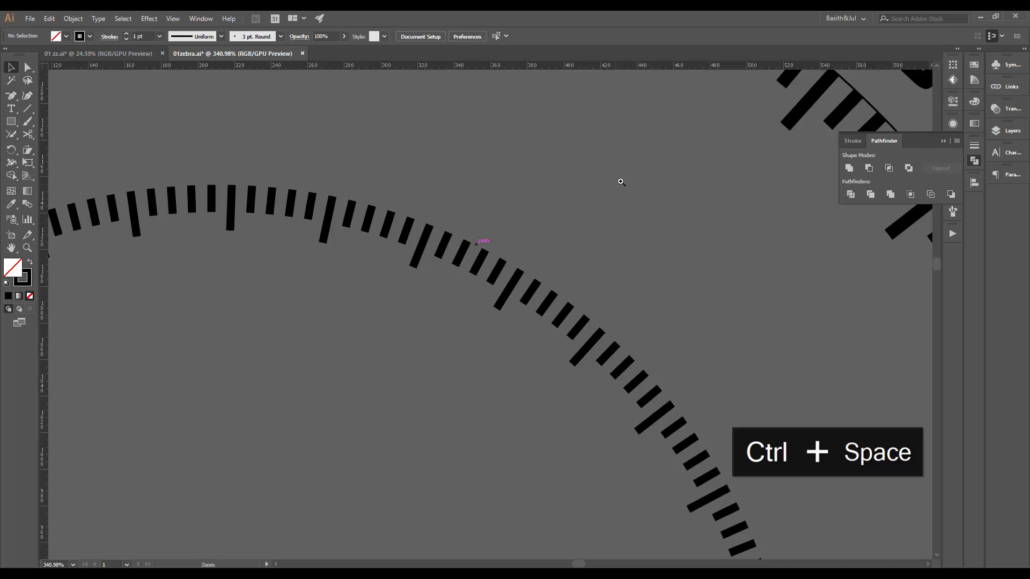
drag(620, 182, 476, 417)
click(518, 254)
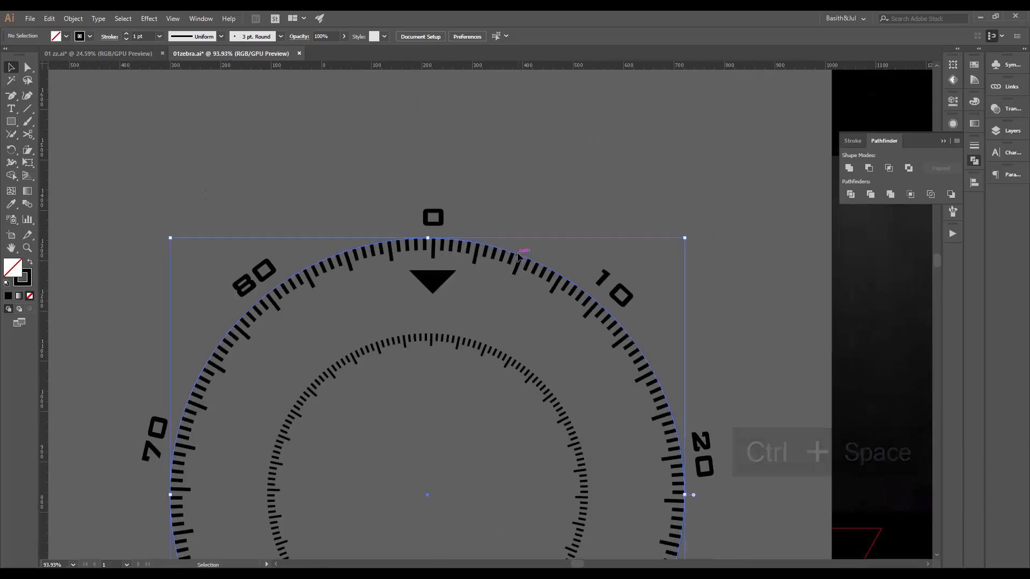
key(Delete)
Move the slanted ZEBRA lettering onto the center of the dial and enlarge it to about 1663 px wide
drag(646, 236, 478, 323)
drag(782, 414, 499, 371)
drag(470, 335, 754, 420)
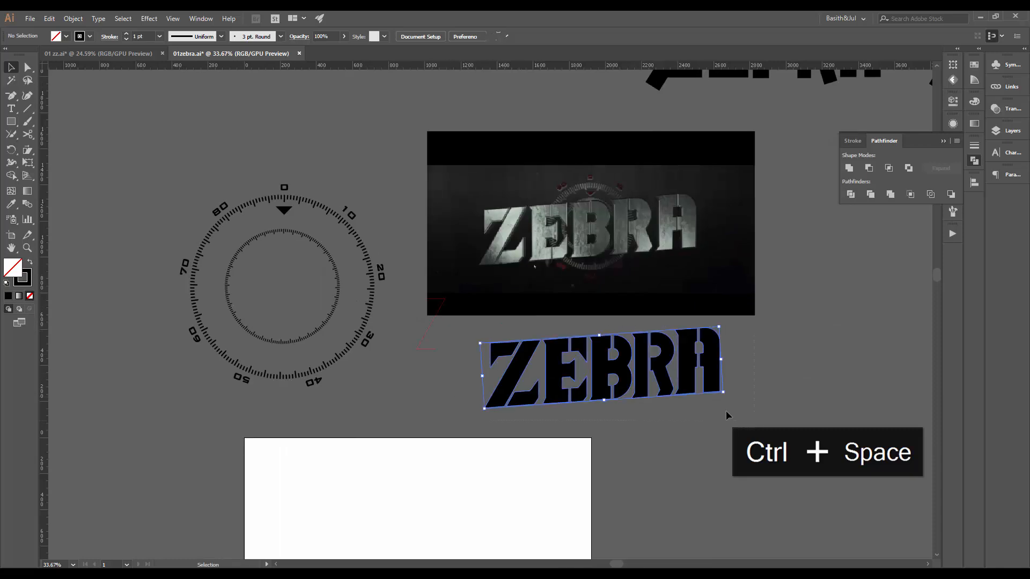
drag(685, 372, 368, 281)
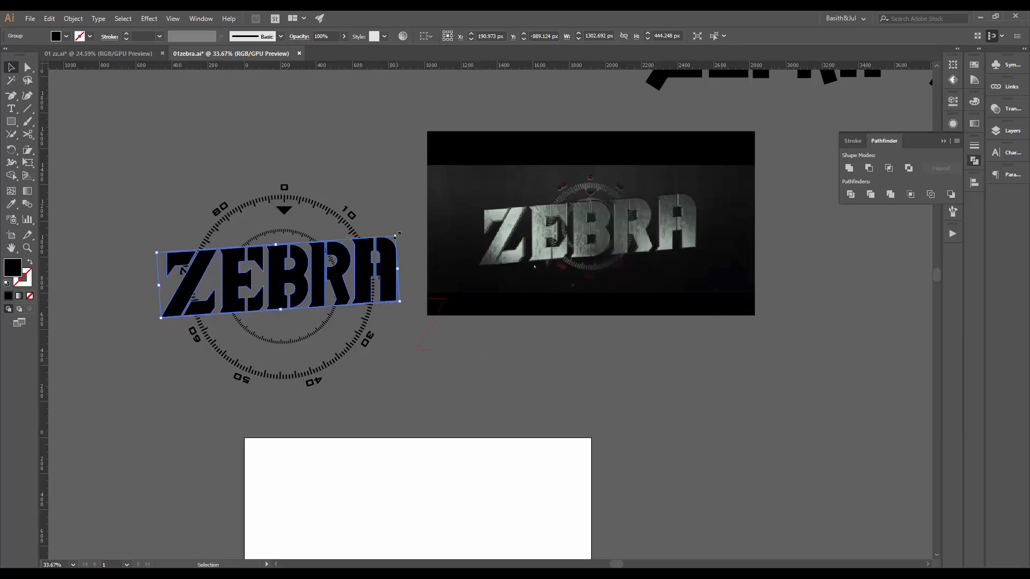
drag(398, 234, 418, 221)
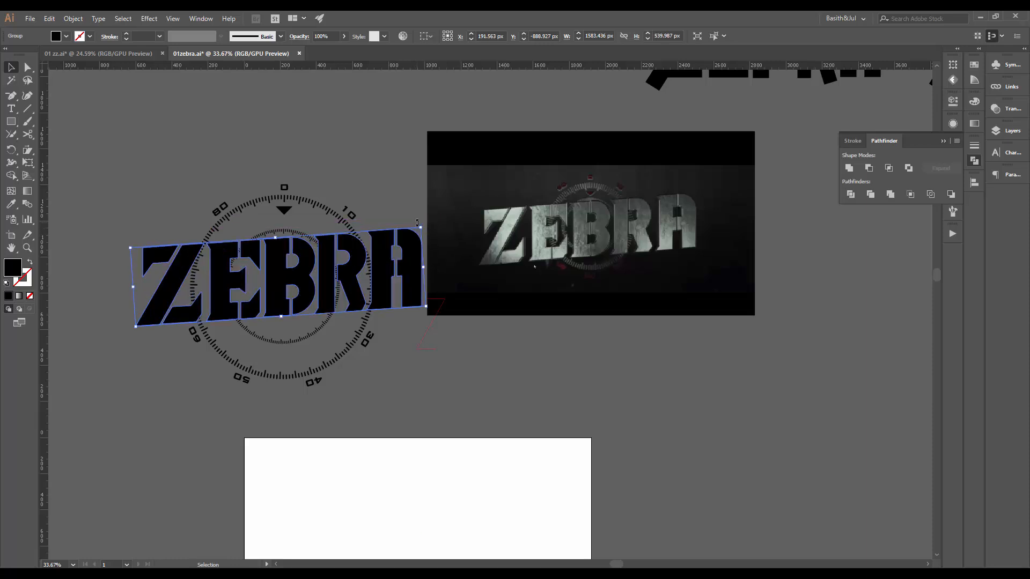
drag(420, 228, 428, 224)
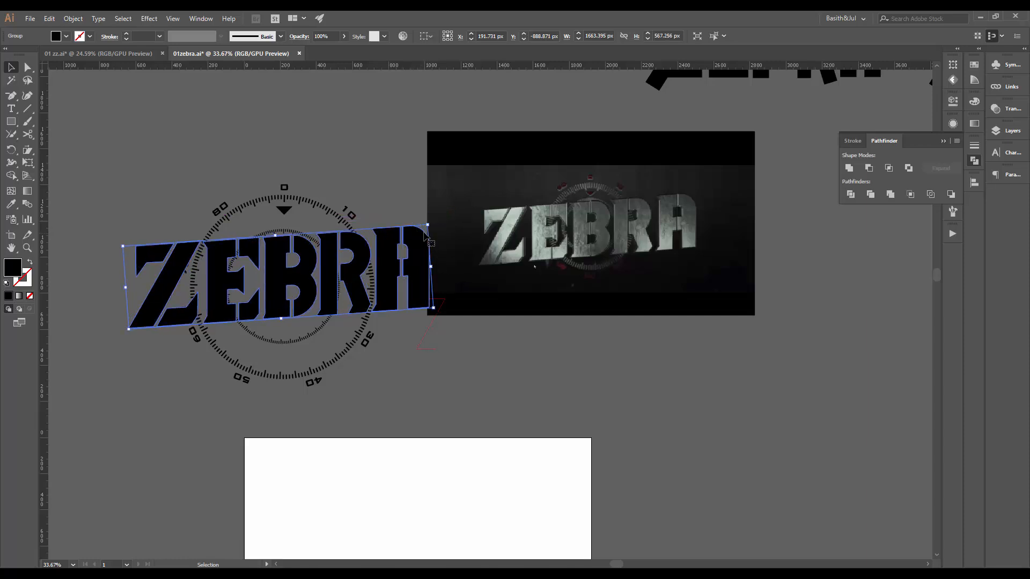
click(364, 184)
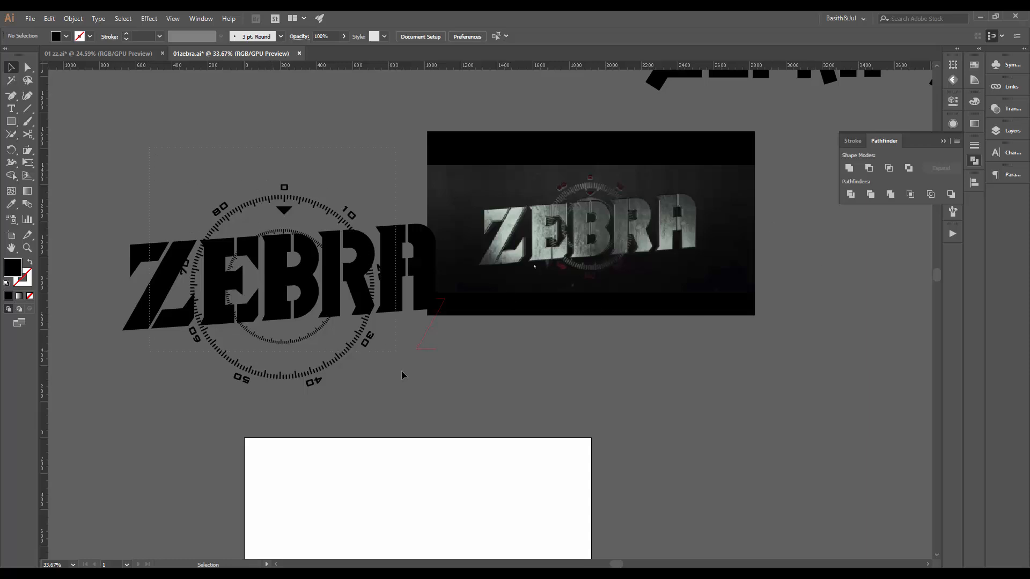
Move the ZEBRA lettering together with both dials onto the white artboard, roughly centered
drag(404, 375, 442, 180)
scroll(455, 152, down, 3)
drag(456, 232, 462, 330)
drag(423, 180, 550, 367)
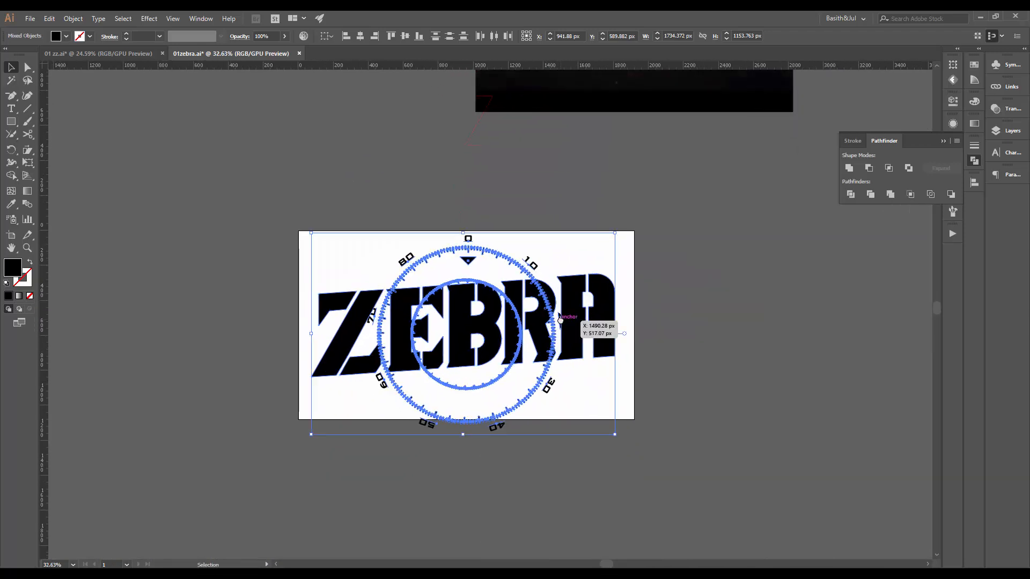
Examine the lettering and dial paths in Outline view, and return to the filled preview to check the whole composition
key(ctrl+y)
key(ctrl+space)
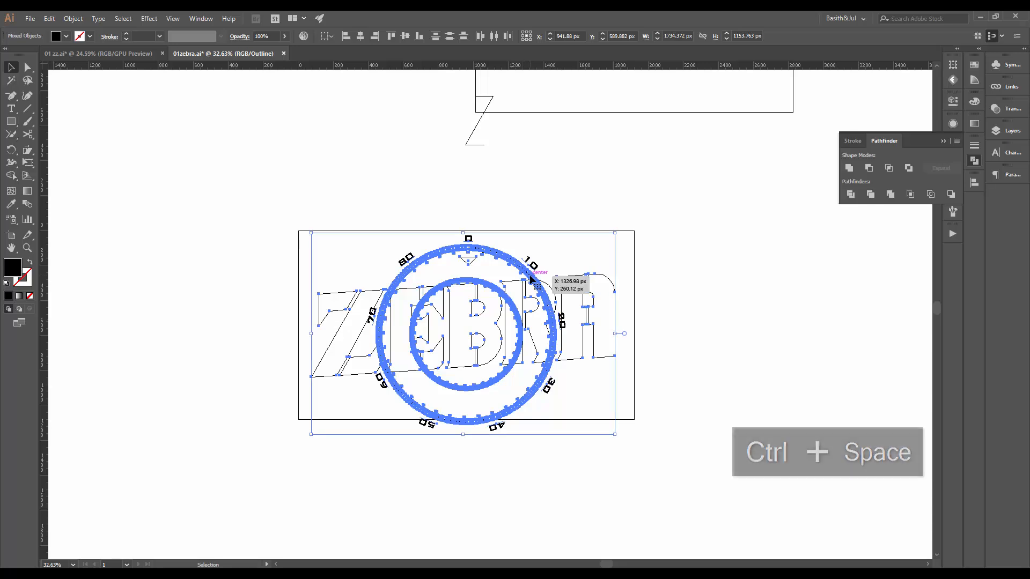
key(ctrl+equal)
key(ctrl)
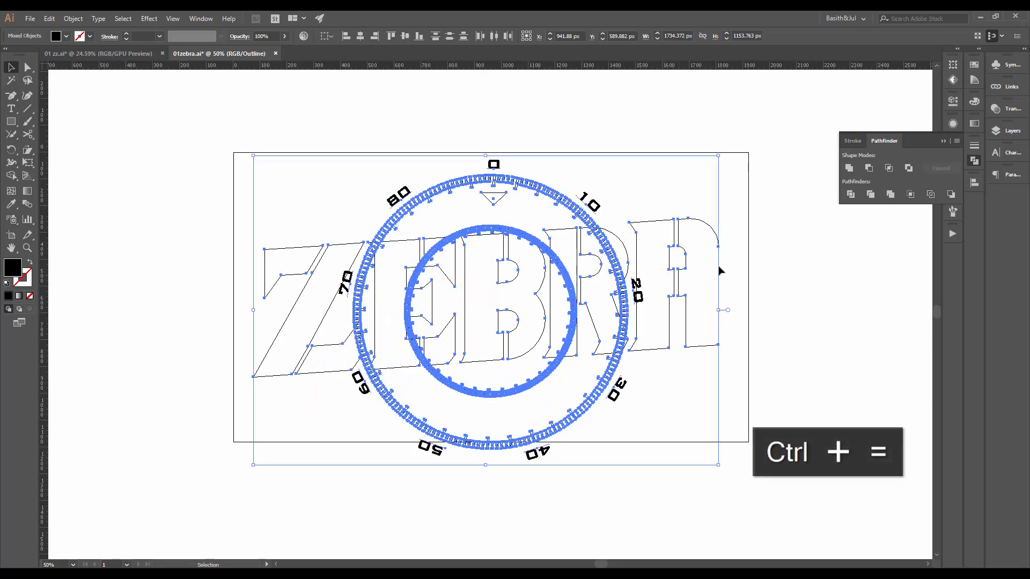
click(784, 309)
key(ctrl+equal)
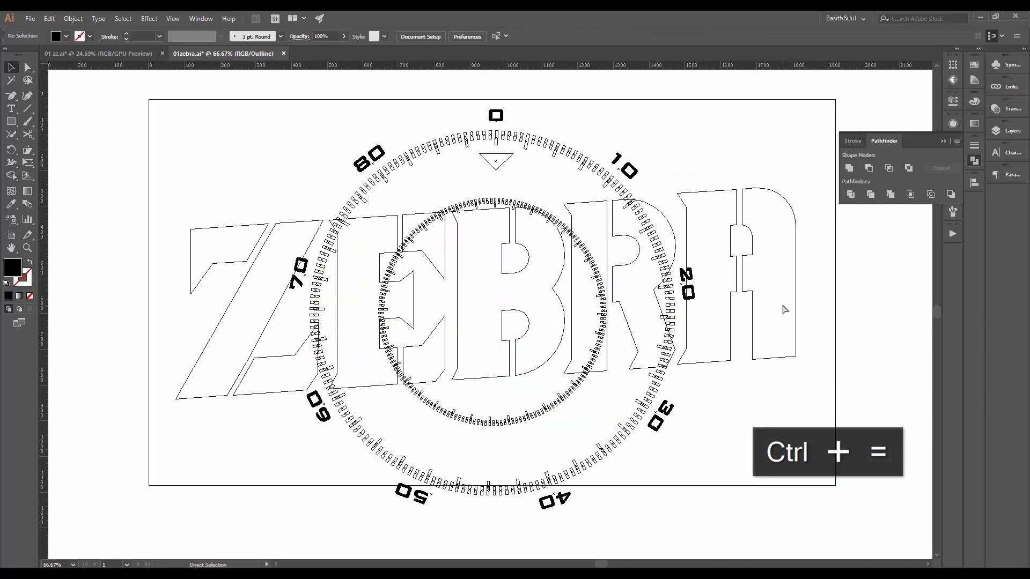
key(ctrl+equal)
key(ctrl+minus)
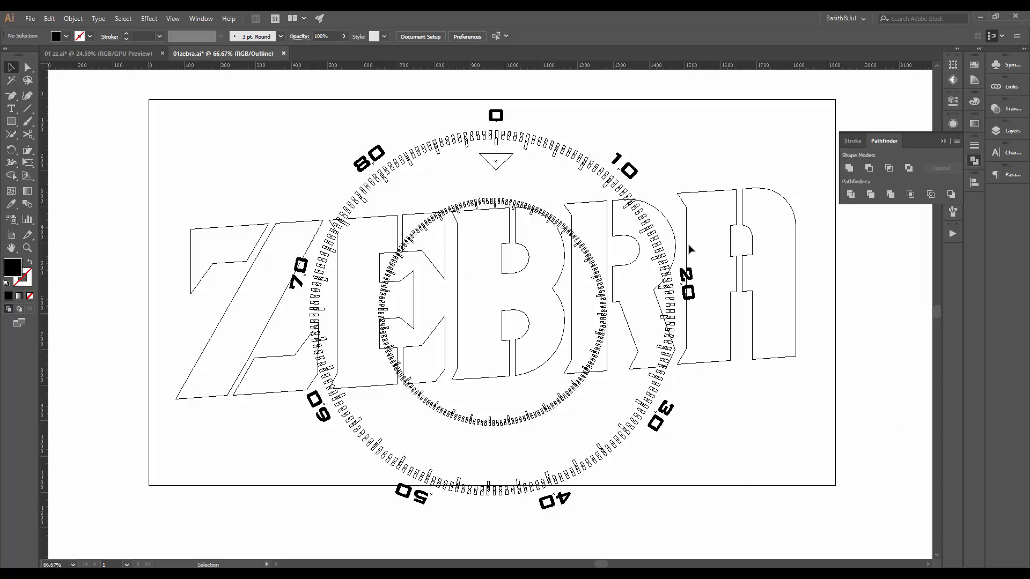
key(ctrl+y)
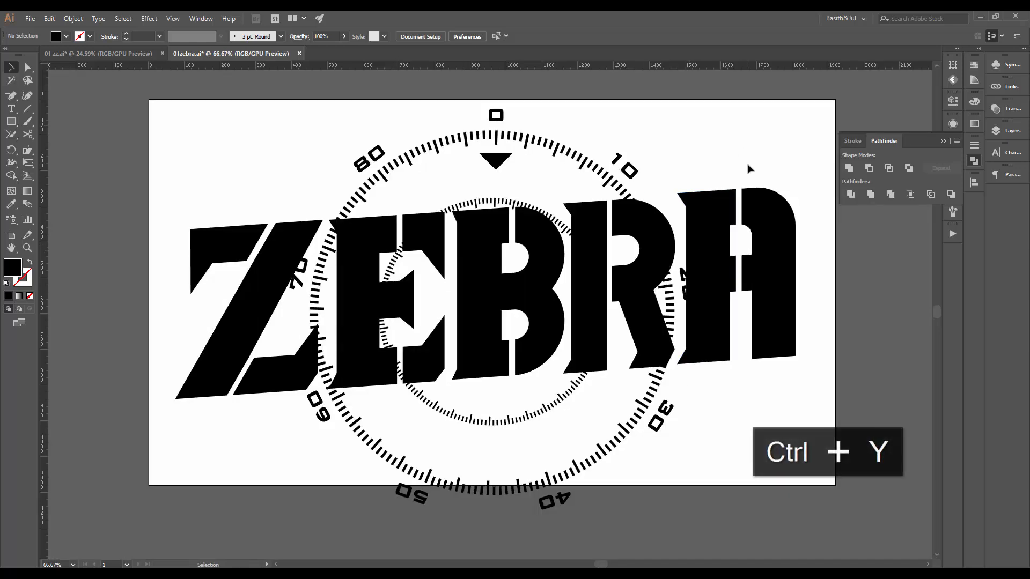
drag(749, 168, 754, 241)
scroll(597, 128, down, 3)
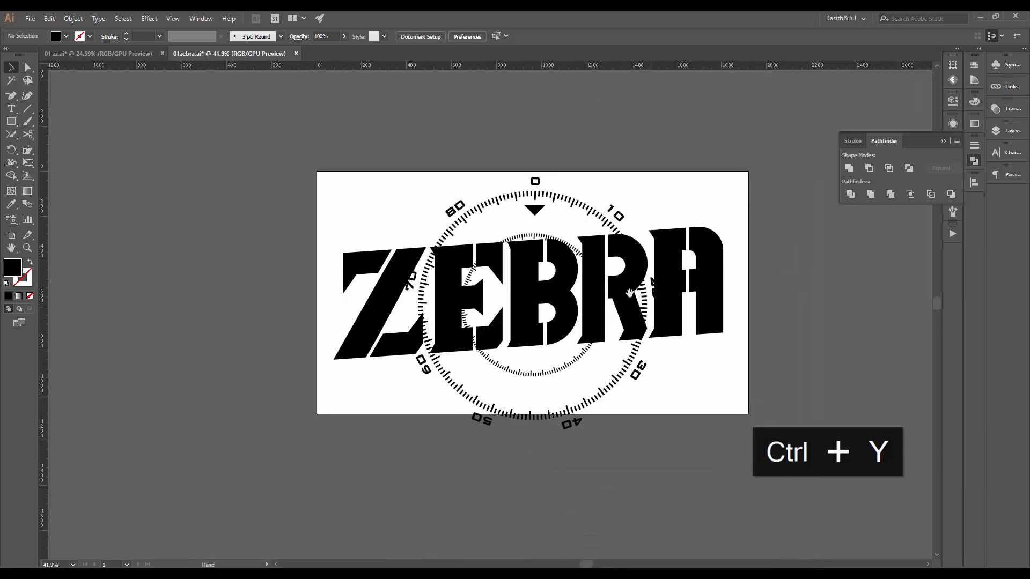
Convert all the dial numbers from 0 to 80 from live text to outlines
click(547, 181)
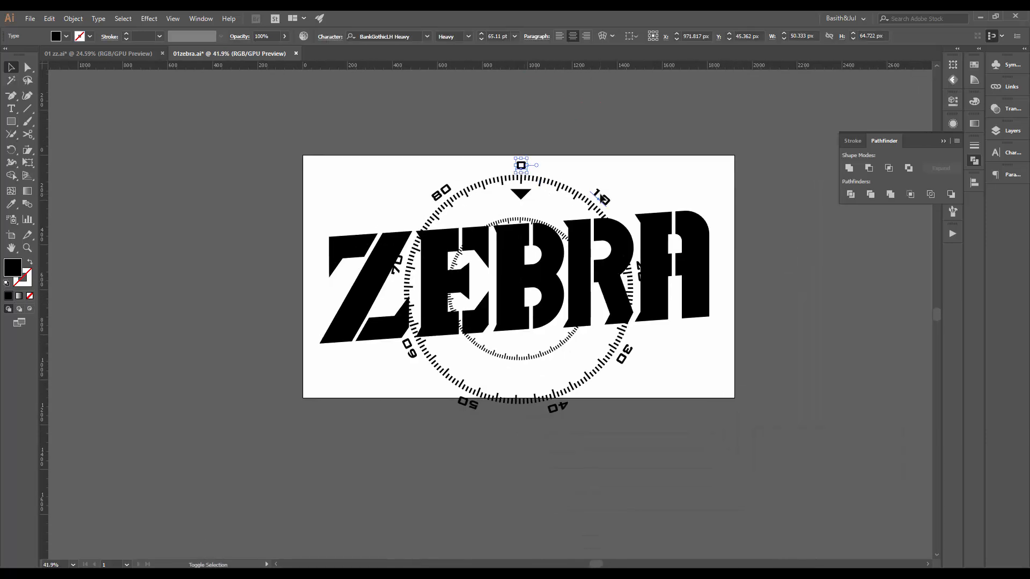
shift+click(639, 269)
shift+click(625, 357)
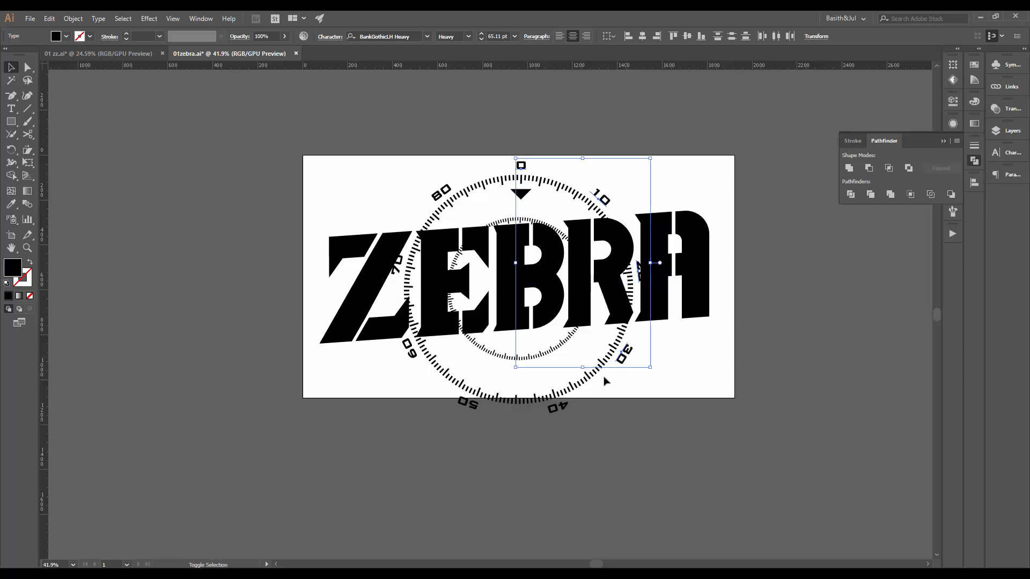
shift+click(556, 408)
shift+click(466, 403)
shift+click(410, 350)
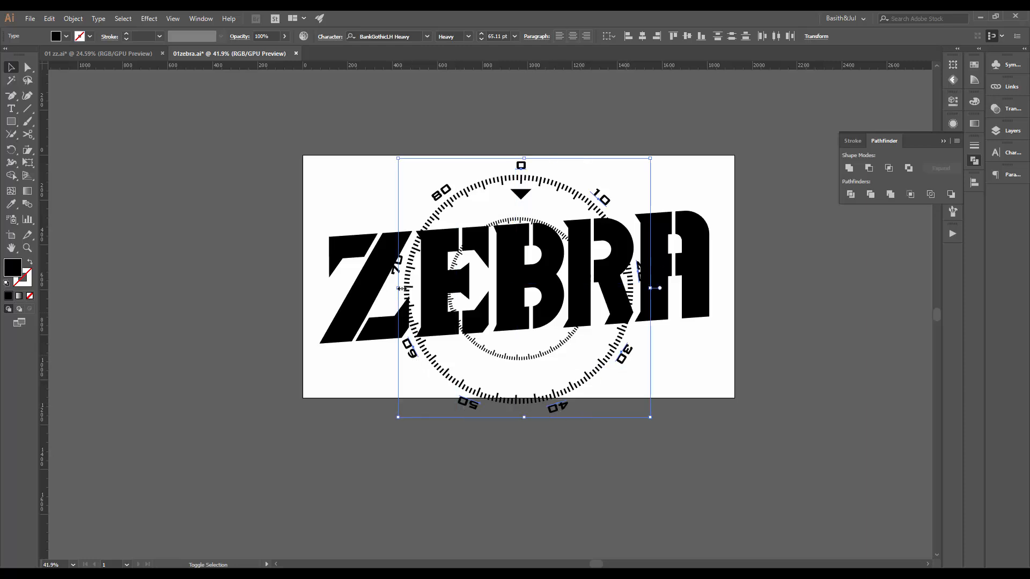
shift+click(396, 273)
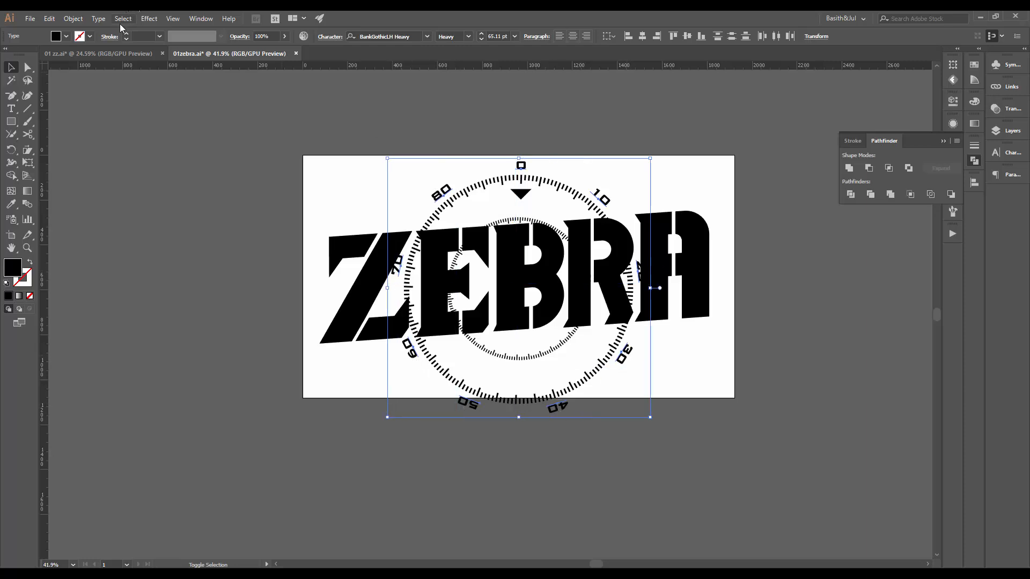
click(73, 18)
mouse_move(138, 282)
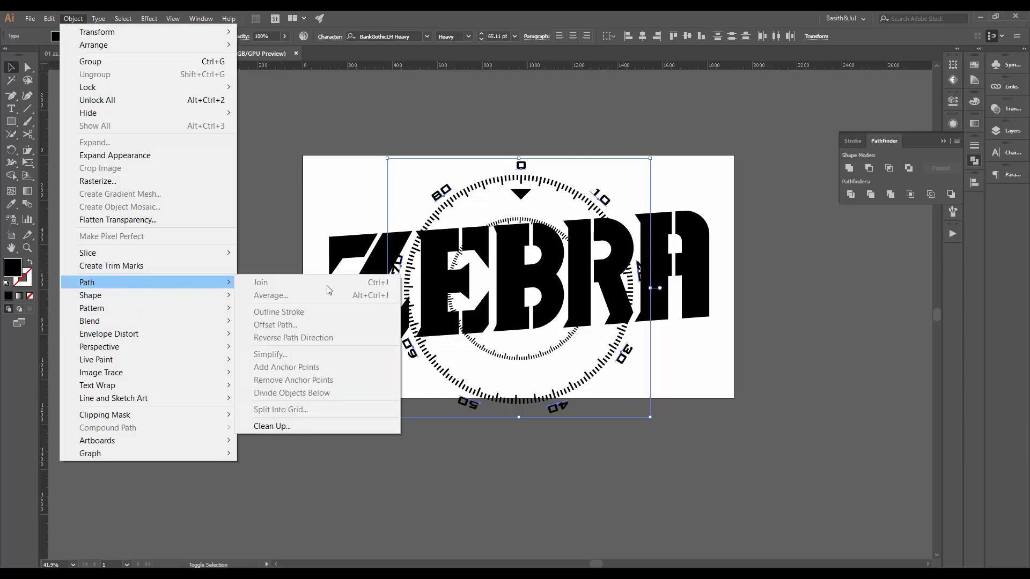
right_click(437, 190)
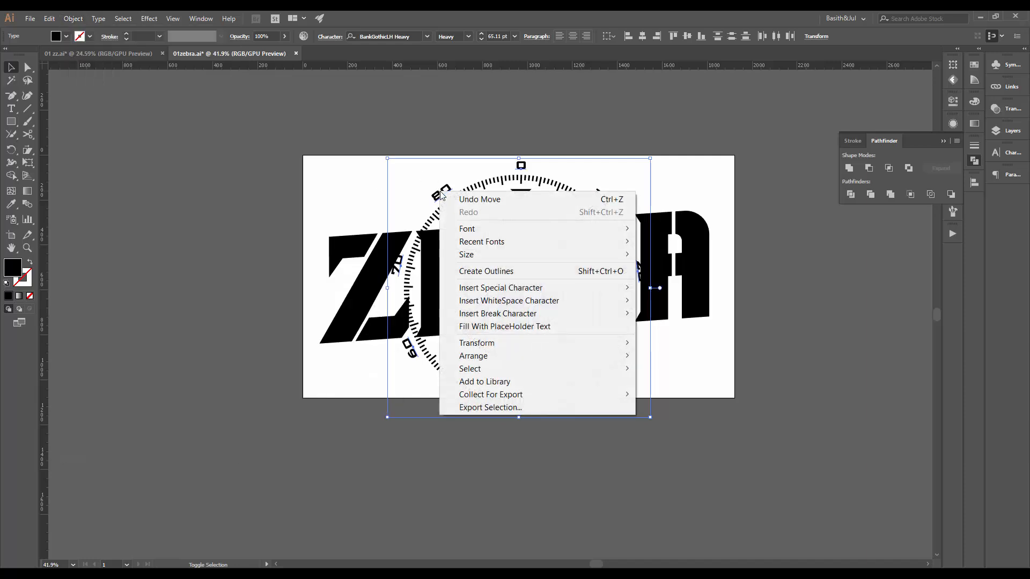
click(551, 271)
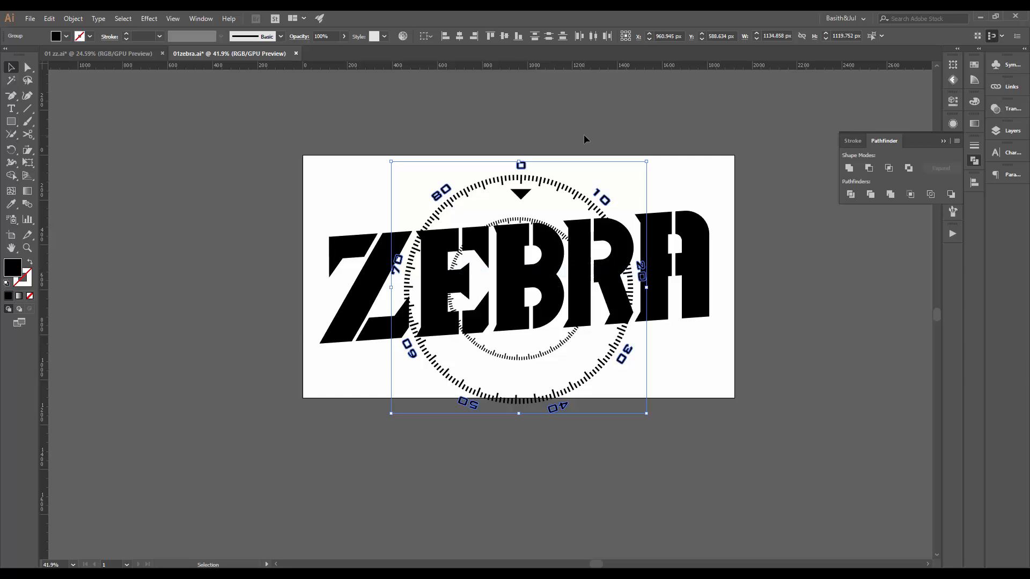
click(632, 135)
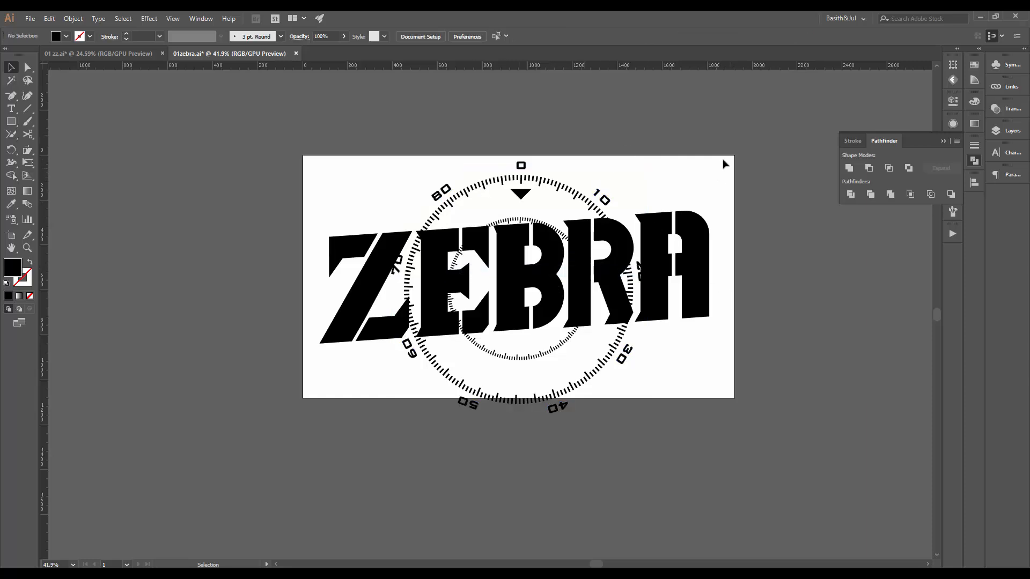
Scale the ZEBRA lettering and both dials down together to about two-thirds size, centered within the artboard, and save the document
drag(274, 433, 644, 195)
click(684, 216)
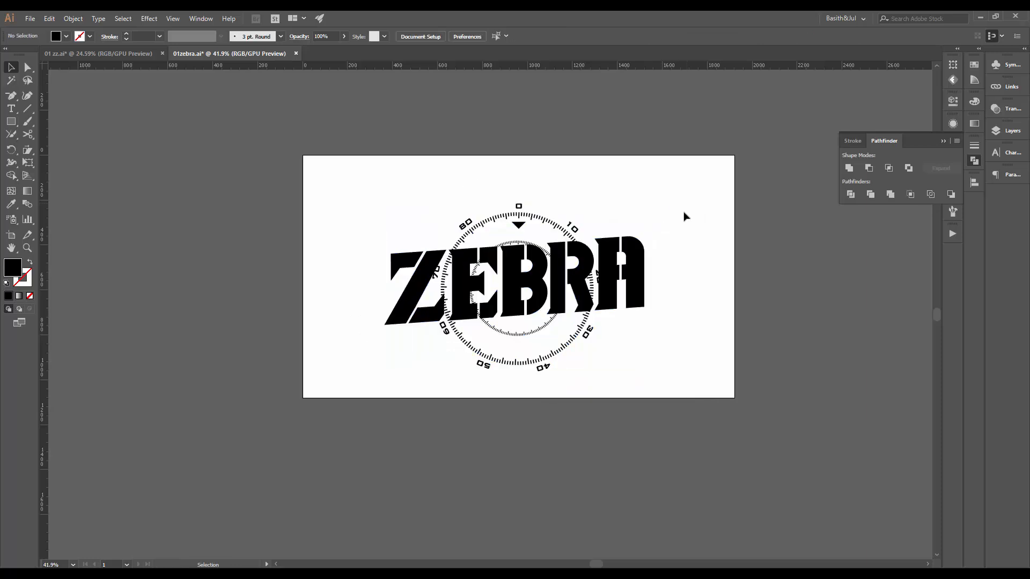
drag(667, 256, 646, 325)
alt+click(617, 268)
drag(608, 206, 499, 328)
alt+click(566, 278)
mouse_move(567, 278)
mouse_down()
mouse_move(558, 246)
mouse_move(573, 289)
mouse_up()
key(ctrl+s)
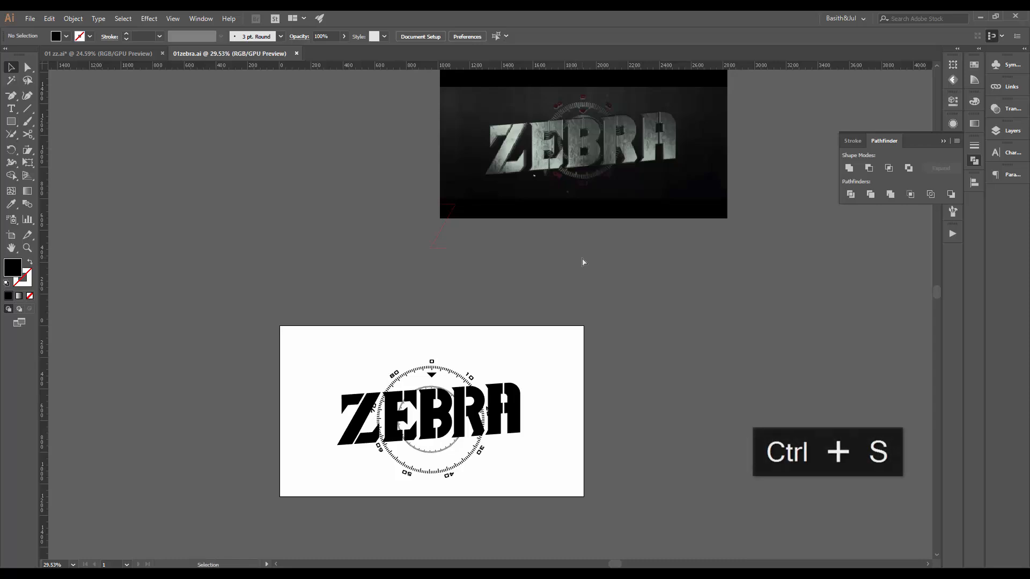